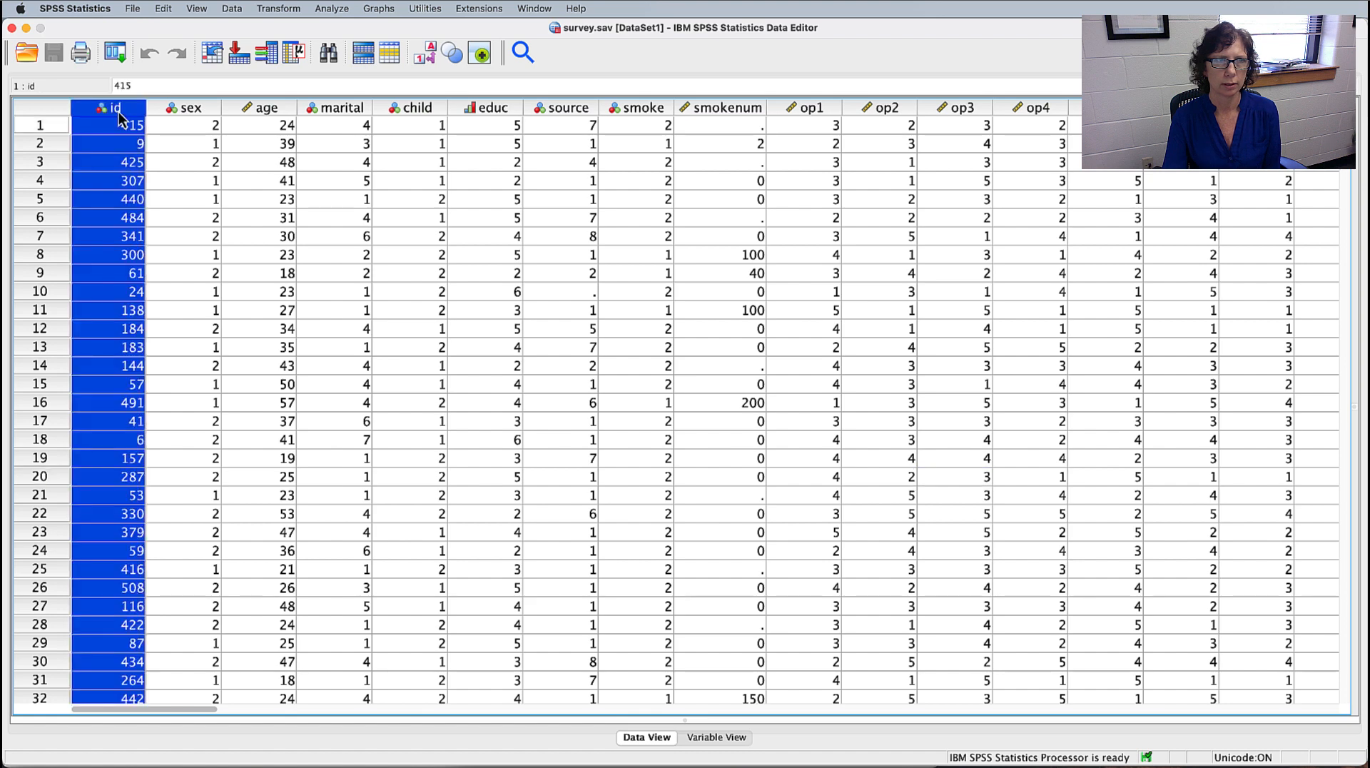
- Show the variable definitions of the survey data and widen the Label column to read the full labels of all variables
{"action": "double_click", "coordinate": [112, 112]}
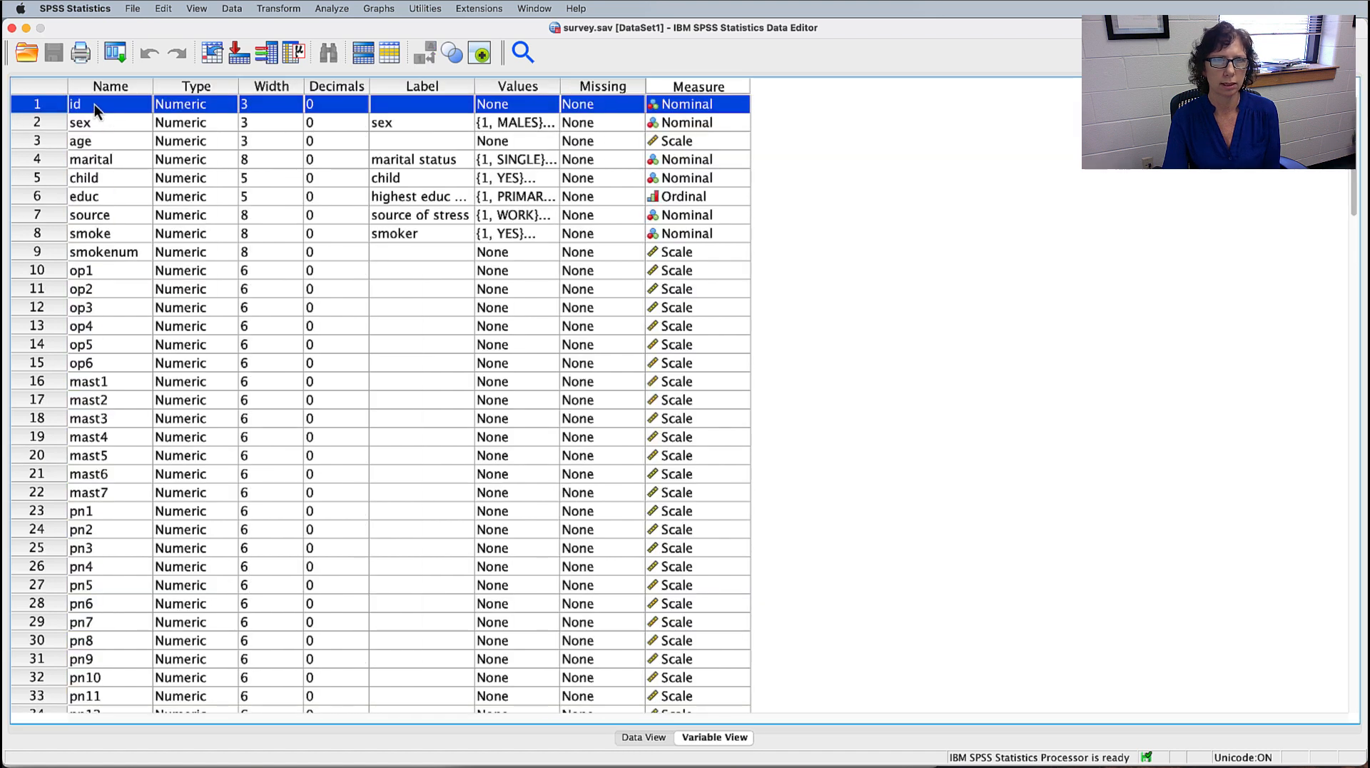
{"action": "left_click", "coordinate": [449, 86]}
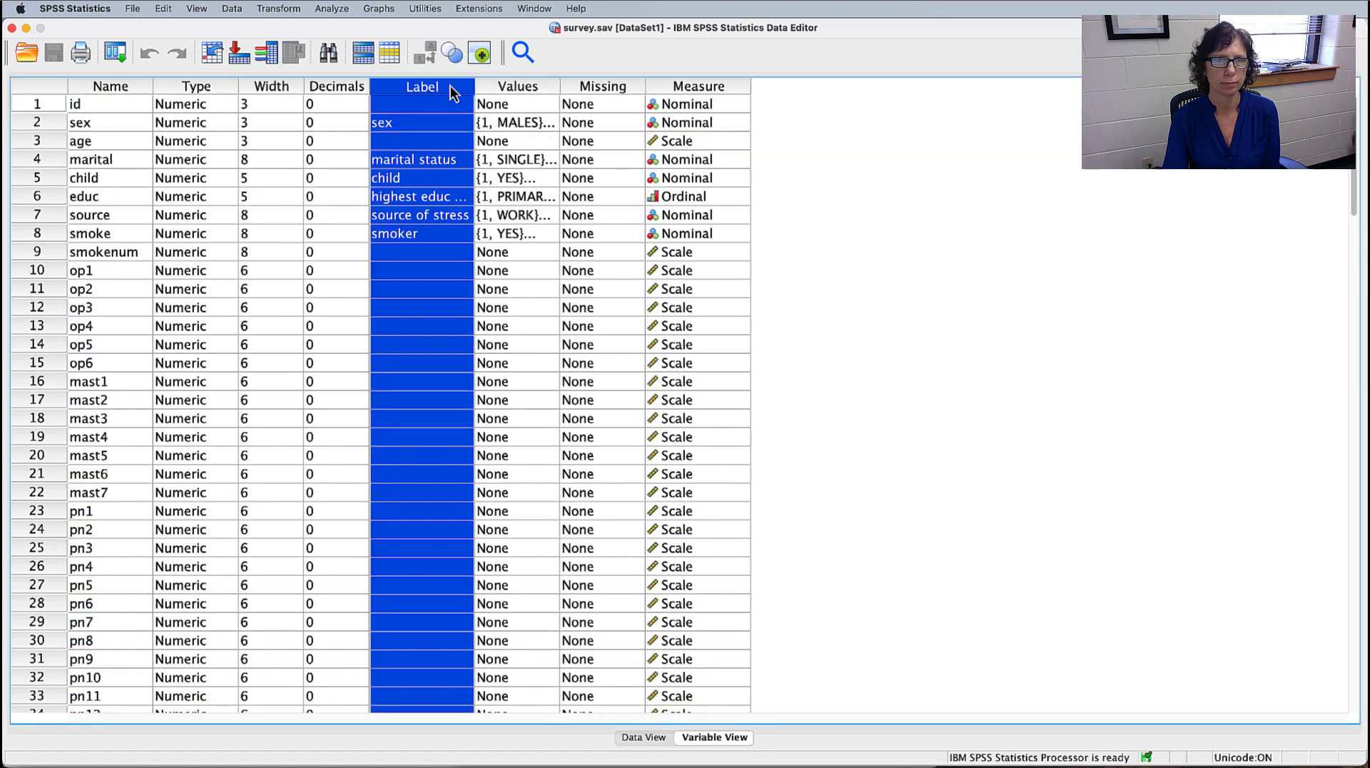
{"action": "left_click_drag", "start_coordinate": [477, 87], "coordinate": [684, 87]}
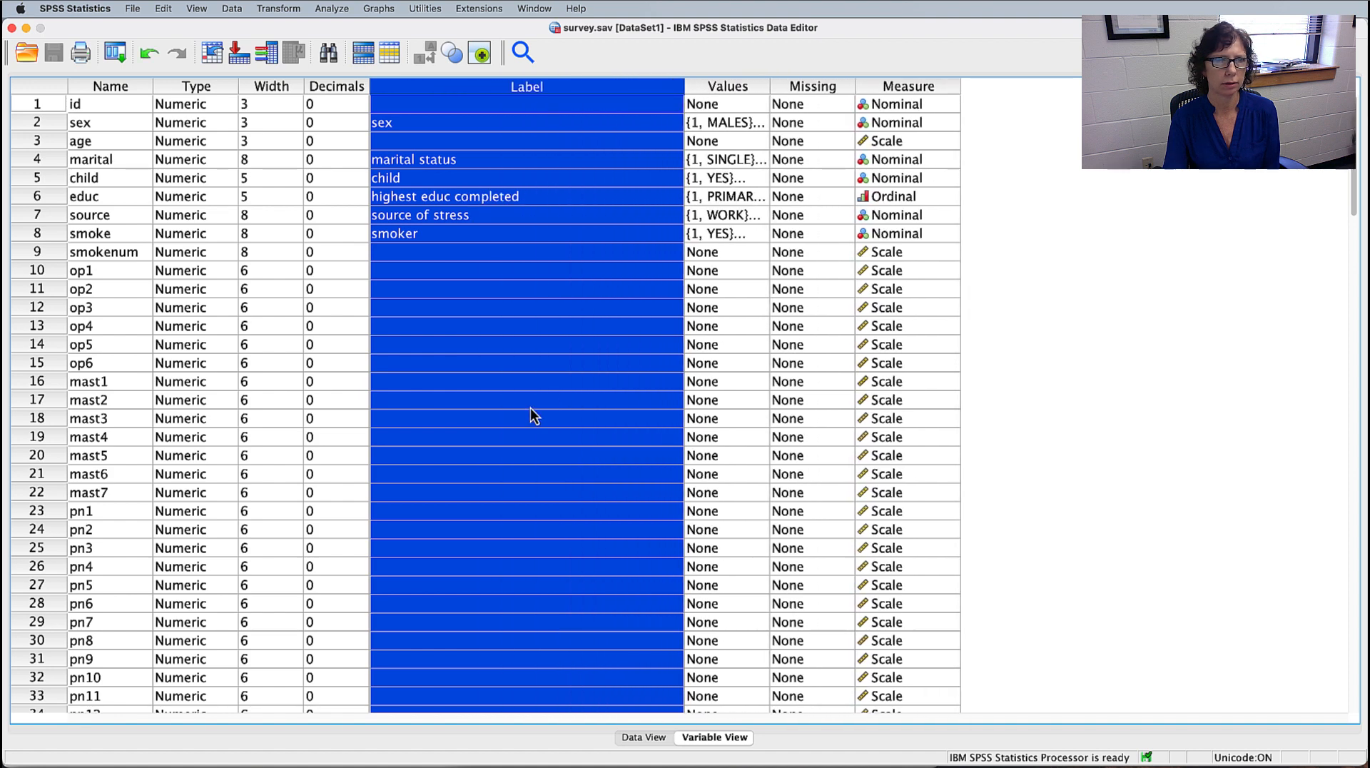
{"action": "scroll", "coordinate": [532, 415], "scroll_direction": "down", "scroll_amount": 10}
{"action": "scroll", "coordinate": [529, 409], "scroll_direction": "down", "scroll_amount": 18}
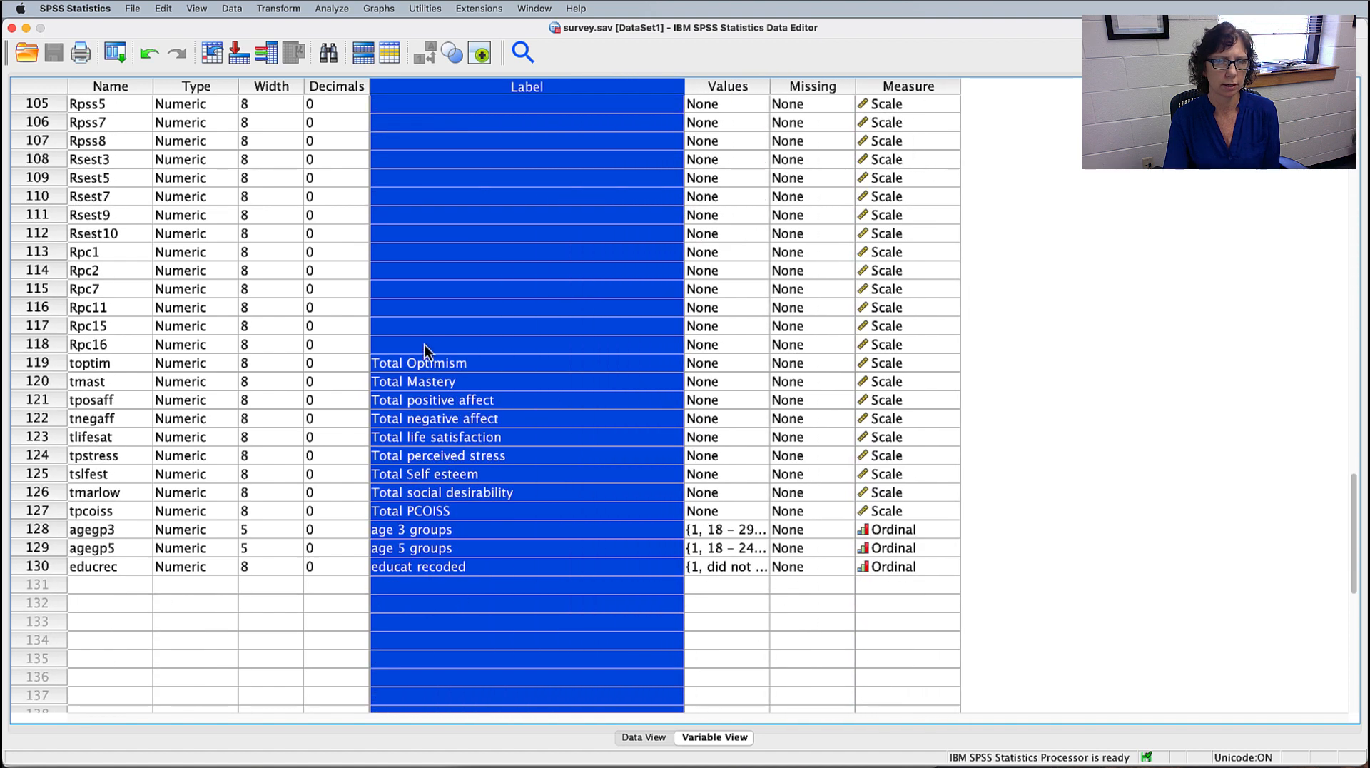
{"action": "scroll", "coordinate": [437, 564], "scroll_direction": "up", "scroll_amount": 20}
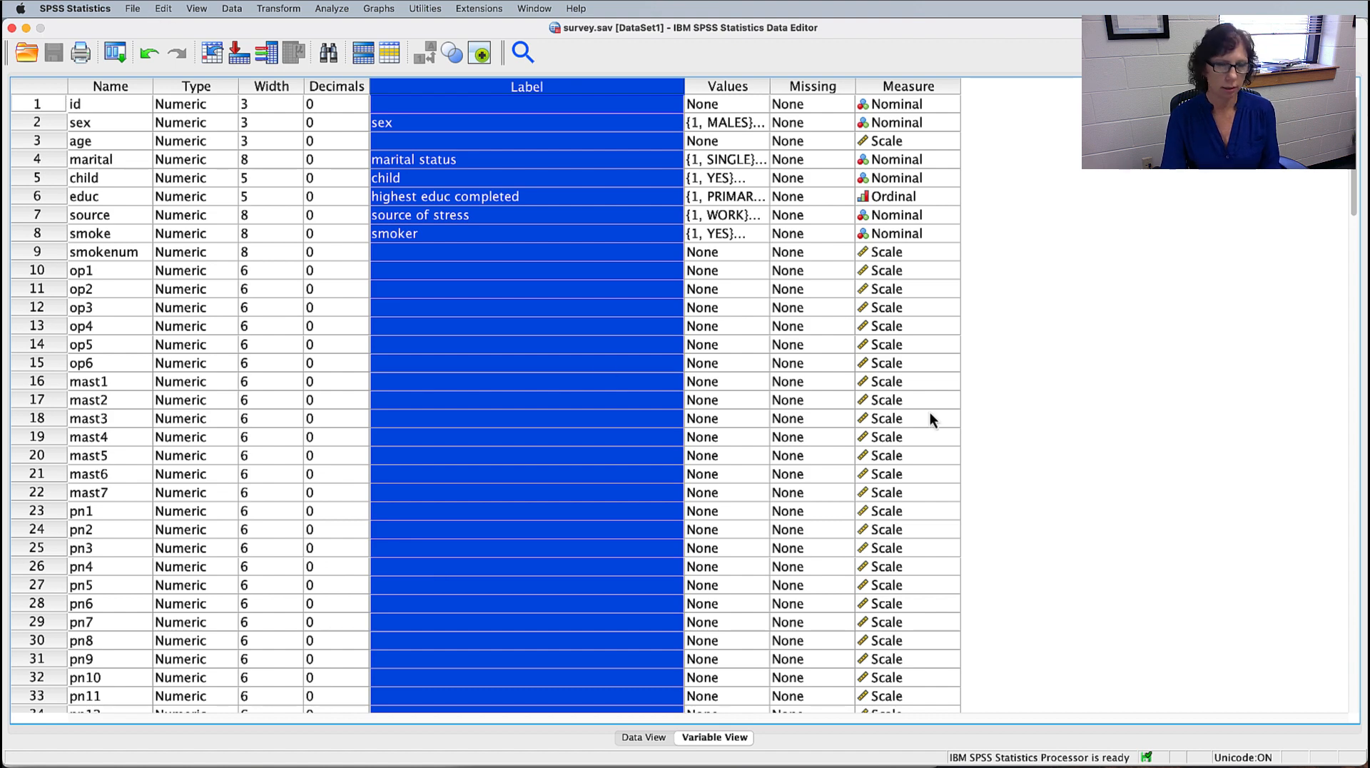
- Switch to the Lab8 ANOVA lab sheet in Word and read from the two One Way ANOVA approaches to the post hoc instructions
{"action": "key", "text": "super+Tab"}
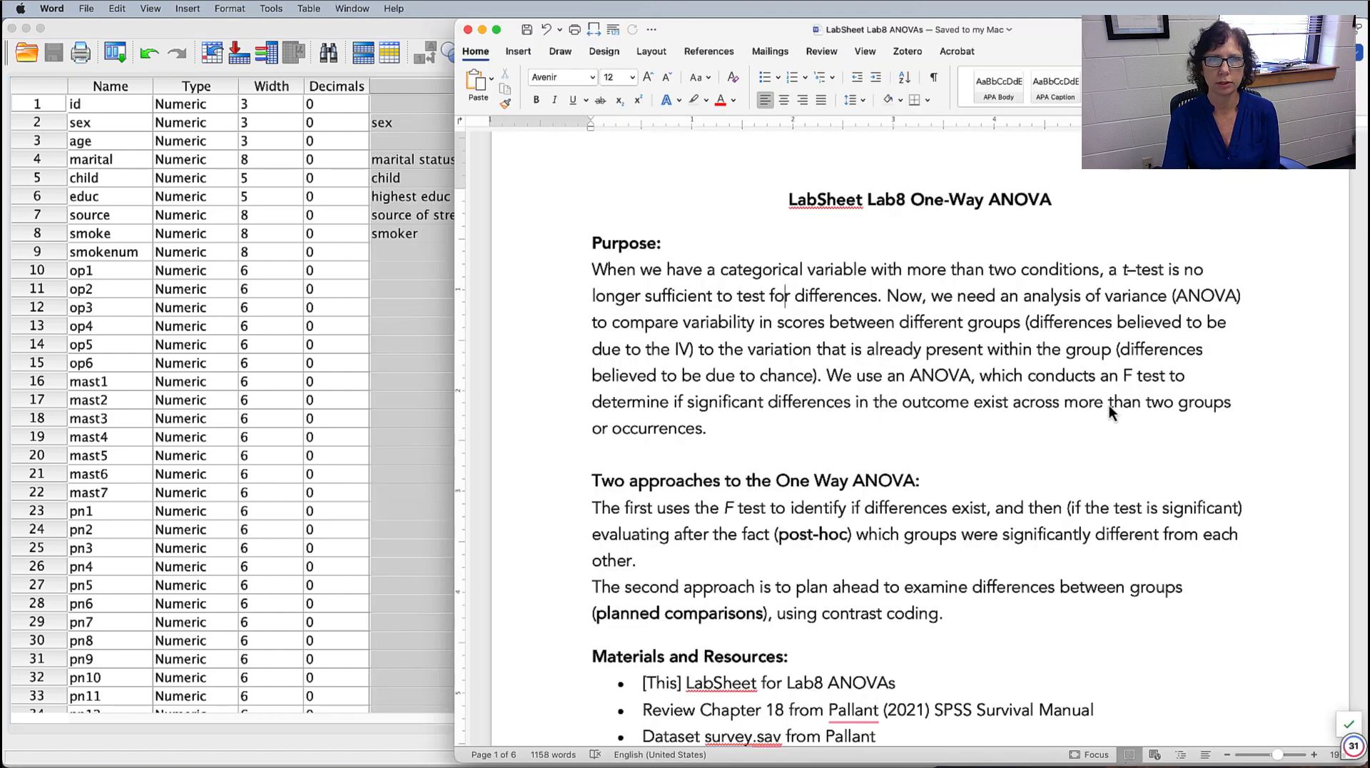
{"action": "scroll", "coordinate": [1109, 405], "scroll_direction": "down", "scroll_amount": 5}
{"action": "left_click_drag", "start_coordinate": [650, 245], "coordinate": [914, 246]}
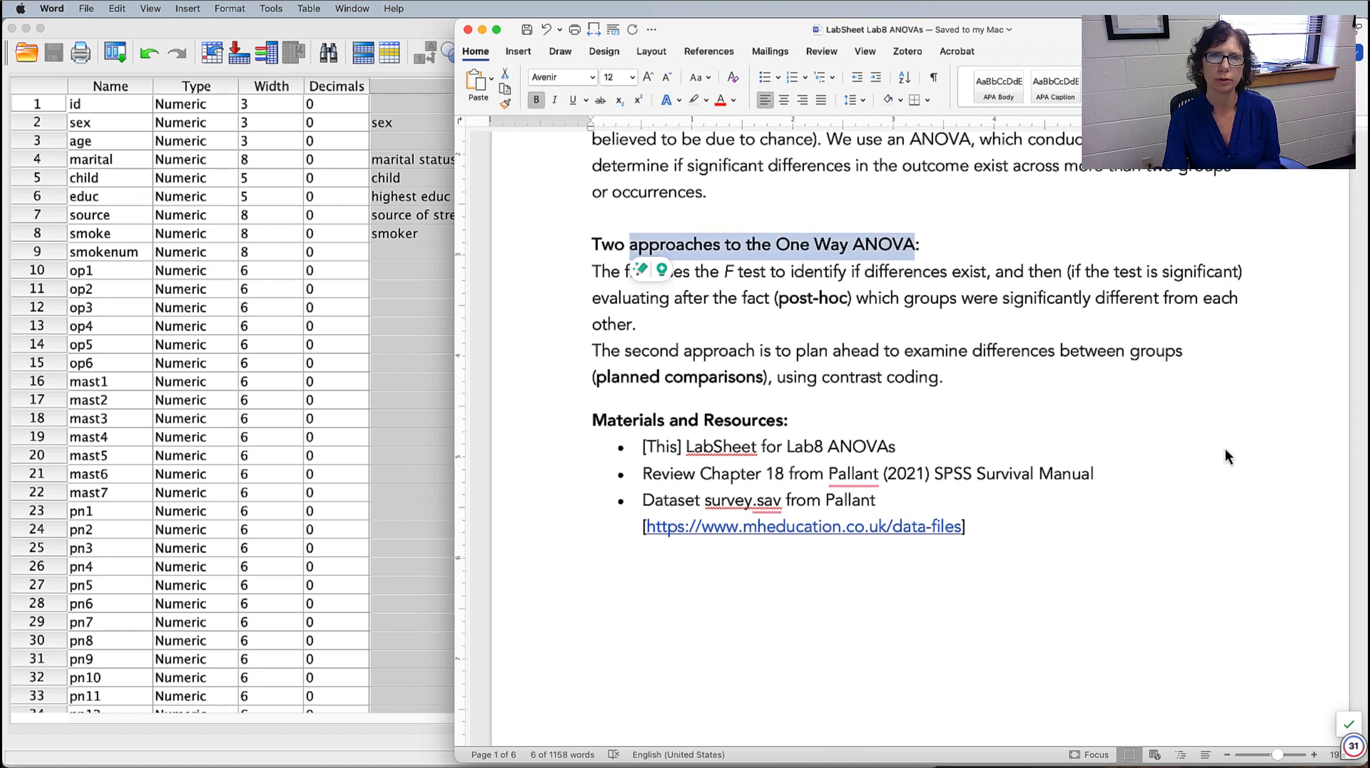
{"action": "scroll", "coordinate": [1227, 455], "scroll_direction": "down", "scroll_amount": 2}
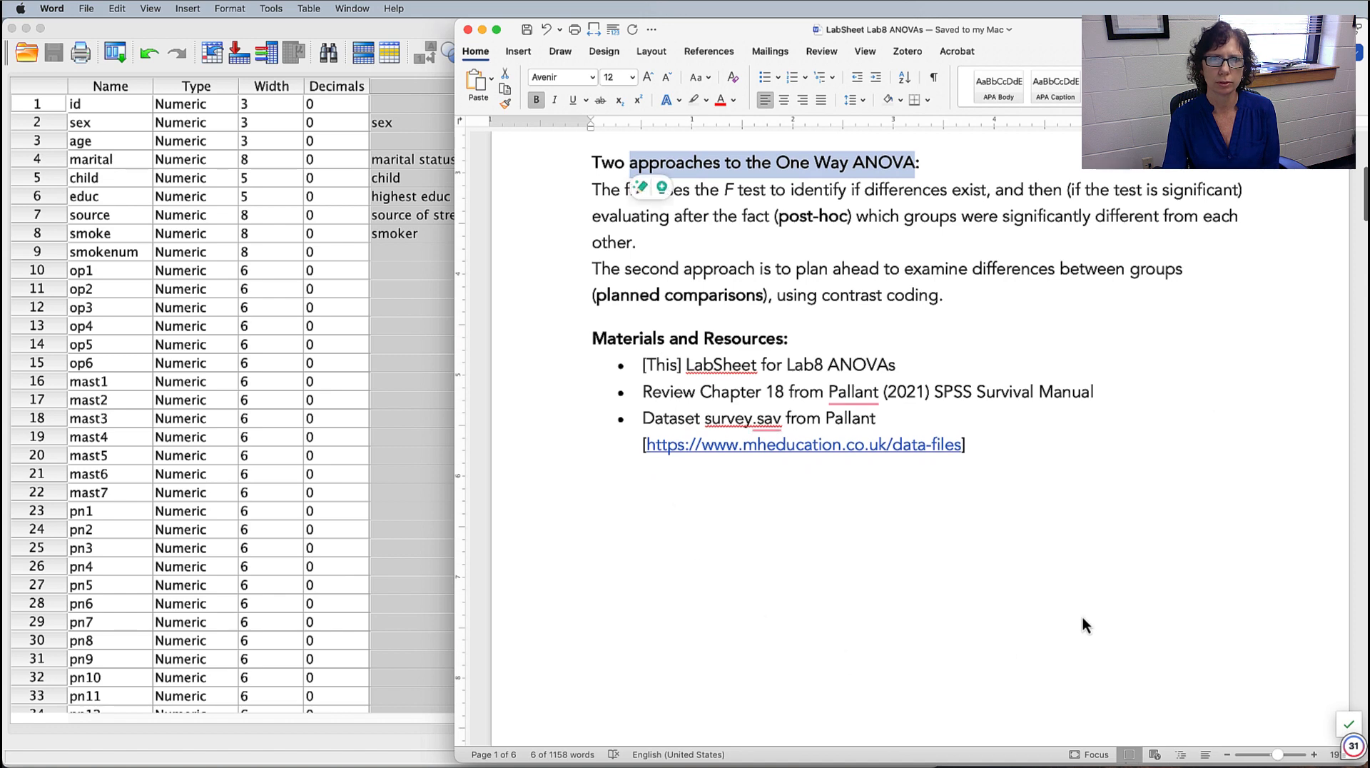
{"action": "scroll", "coordinate": [1266, 471], "scroll_direction": "down", "scroll_amount": 6}
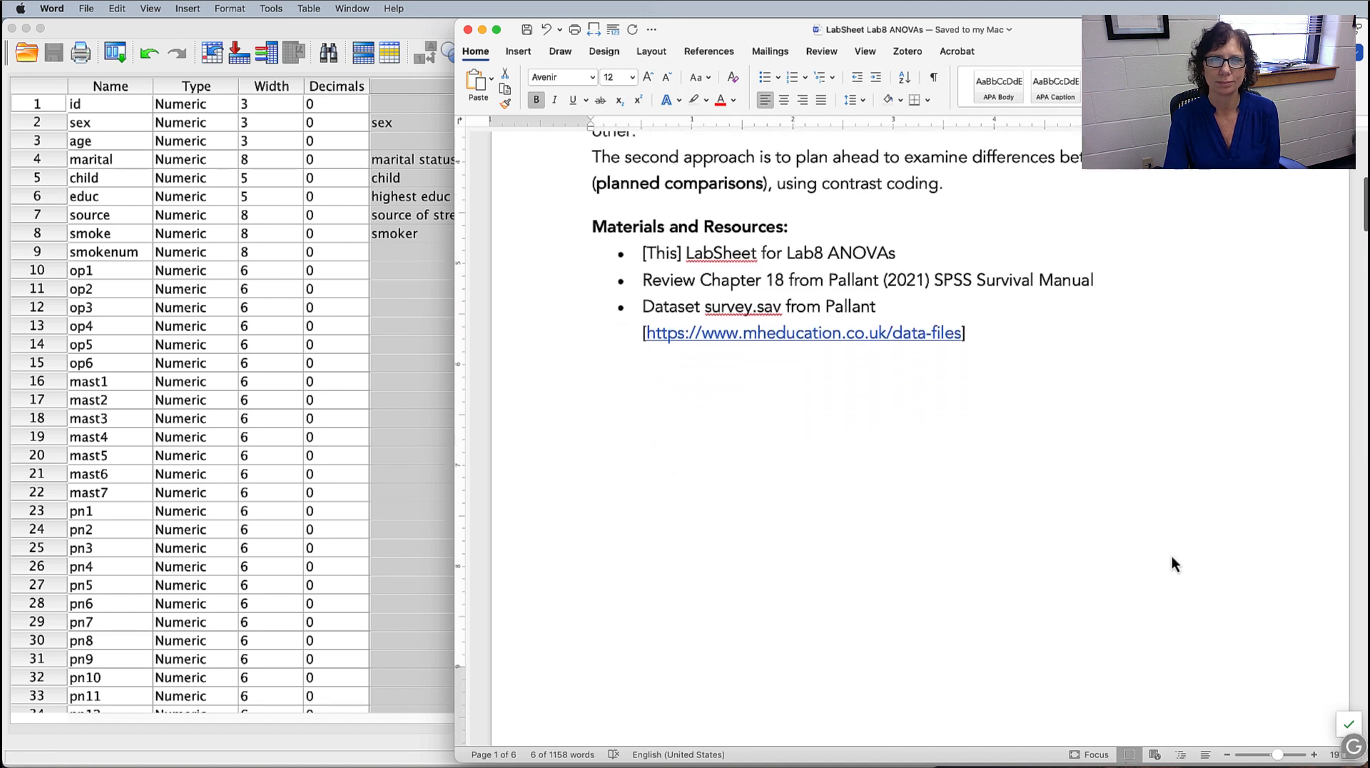
{"action": "scroll", "coordinate": [1172, 557], "scroll_direction": "down", "scroll_amount": 13}
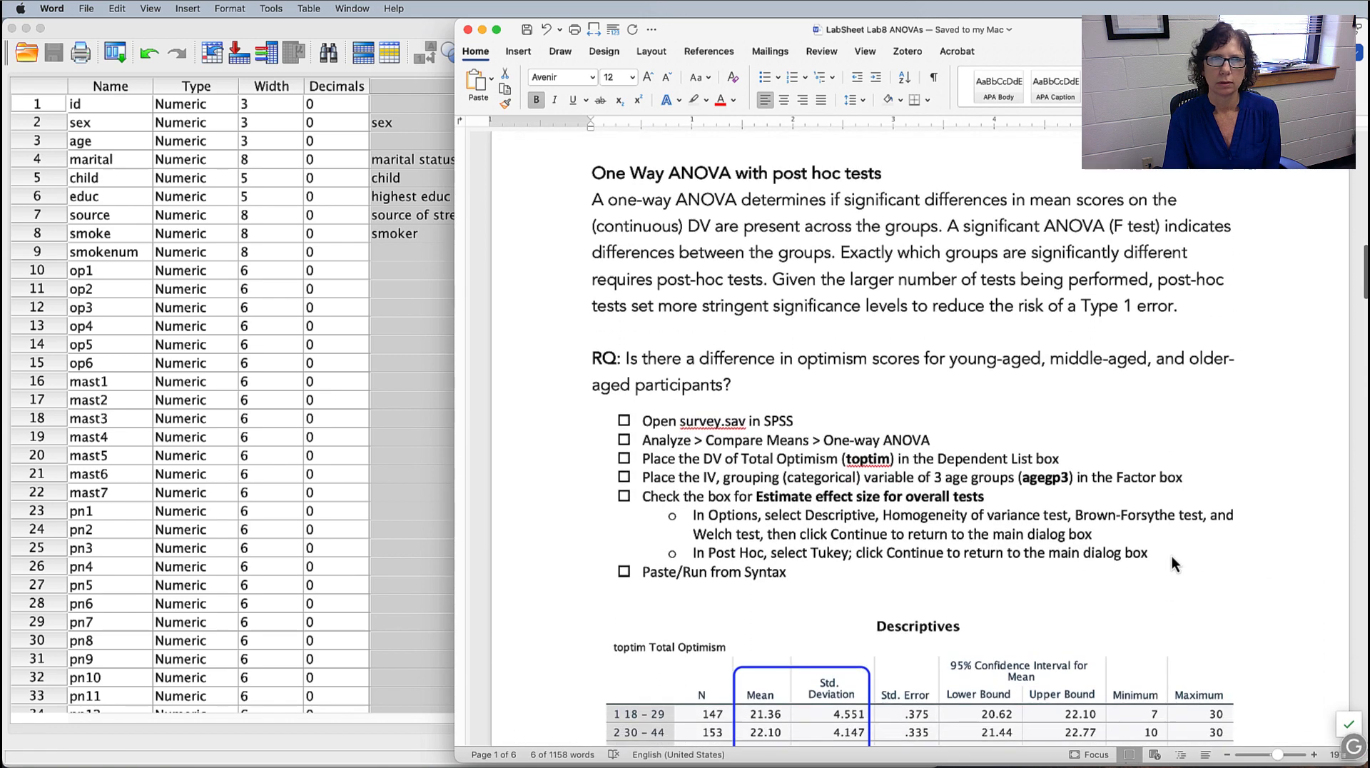
{"action": "scroll", "coordinate": [1172, 557], "scroll_direction": "up", "scroll_amount": 1}
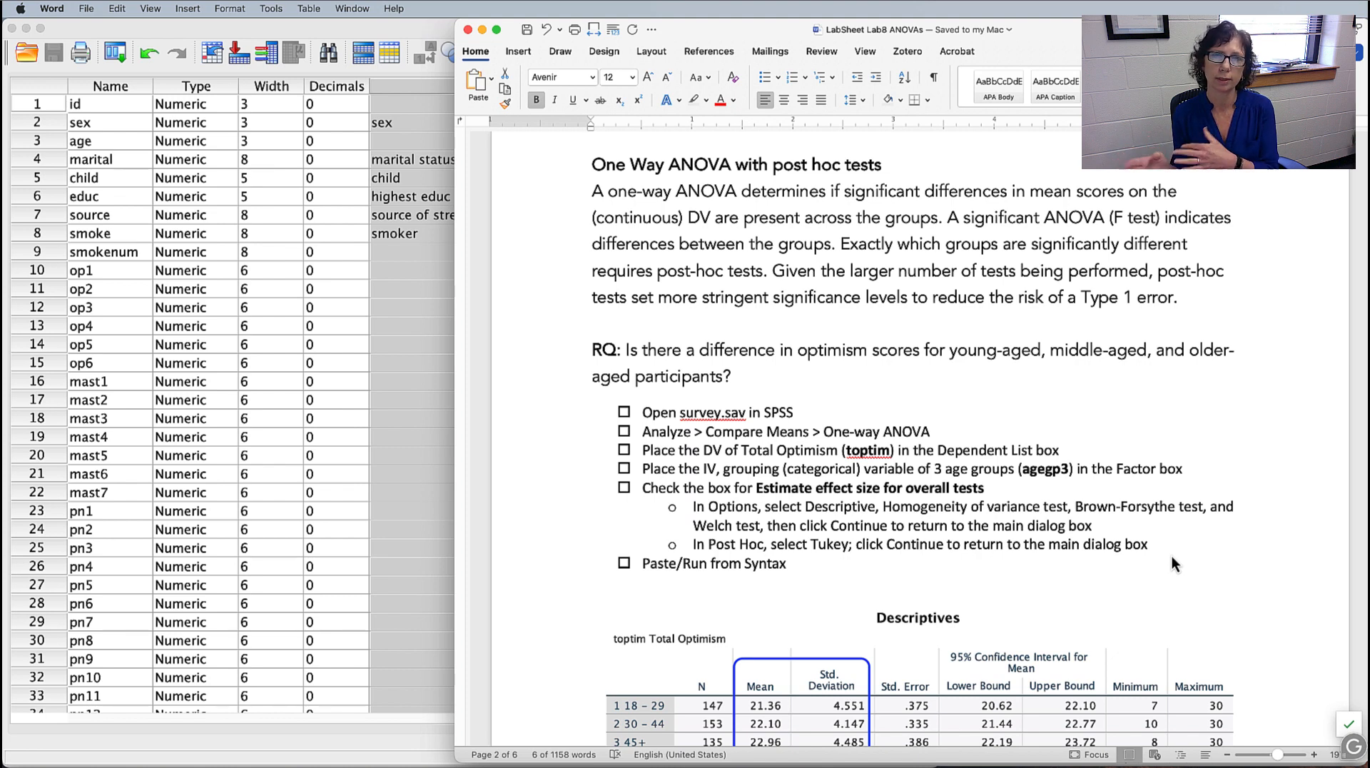
- Switch back to survey.sav in SPSS and locate the Total Optimism variable, toptim, in the variable list
{"action": "left_click", "coordinate": [421, 588]}
{"action": "scroll", "coordinate": [459, 560], "scroll_direction": "down", "scroll_amount": 10}
{"action": "scroll", "coordinate": [458, 556], "scroll_direction": "down", "scroll_amount": 20}
{"action": "scroll", "coordinate": [458, 555], "scroll_direction": "down", "scroll_amount": 1}
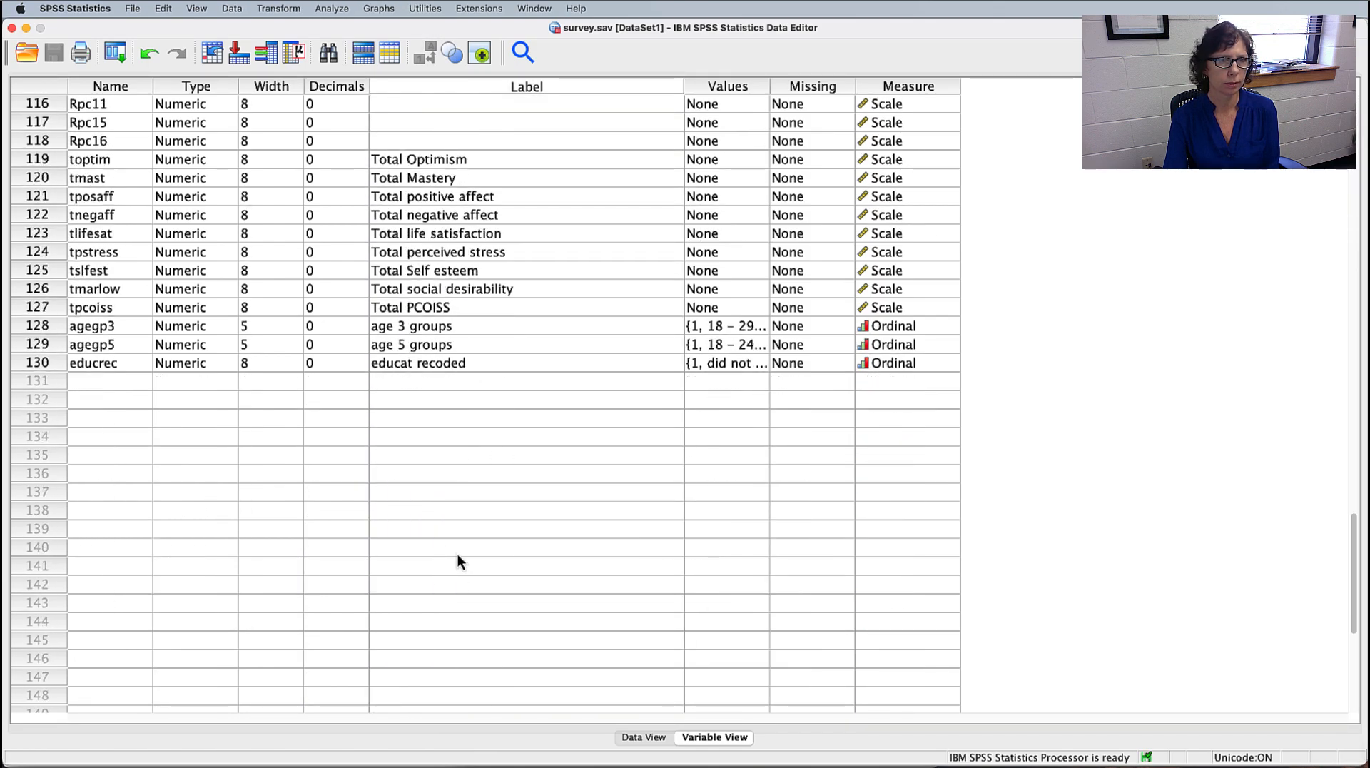
{"action": "left_click", "coordinate": [45, 162]}
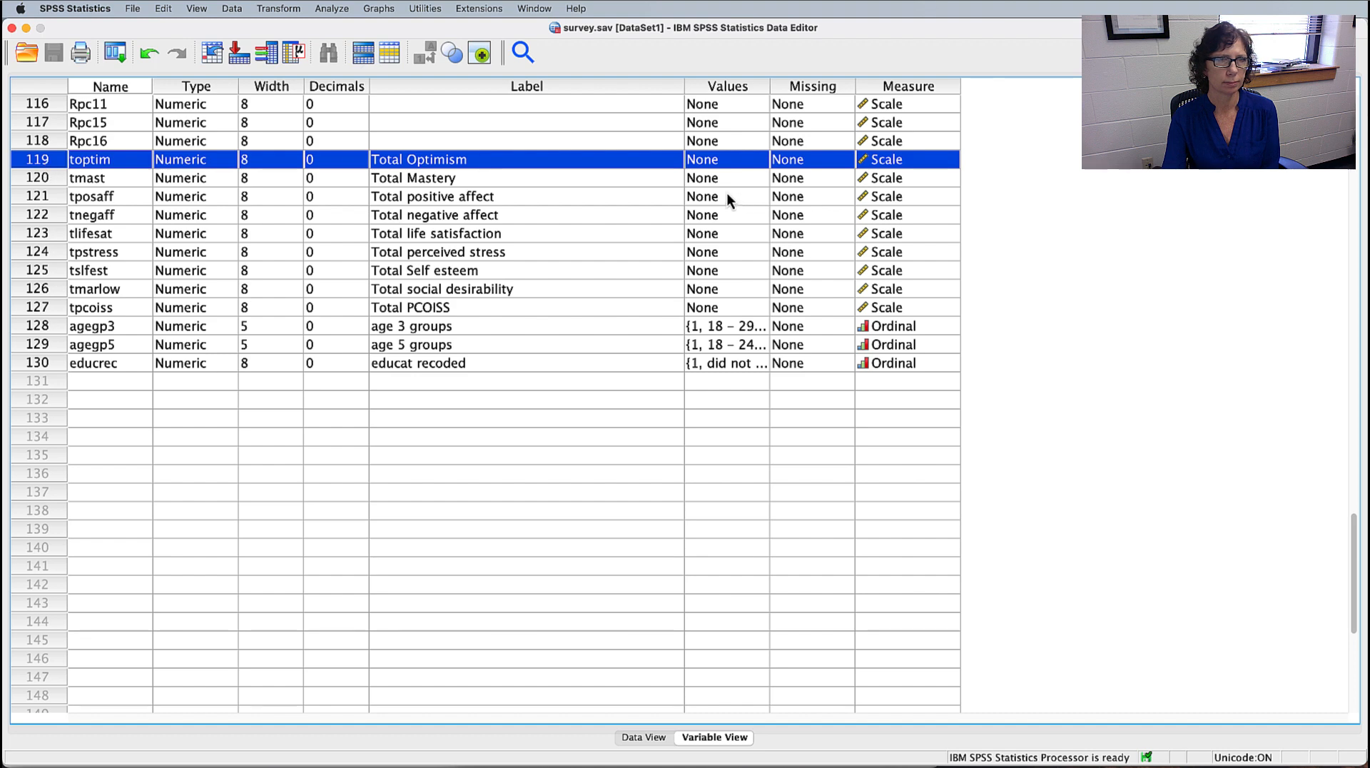
- Examine the three-group age variable agegp3 and check the value labels that define its groups
{"action": "left_click", "coordinate": [43, 325]}
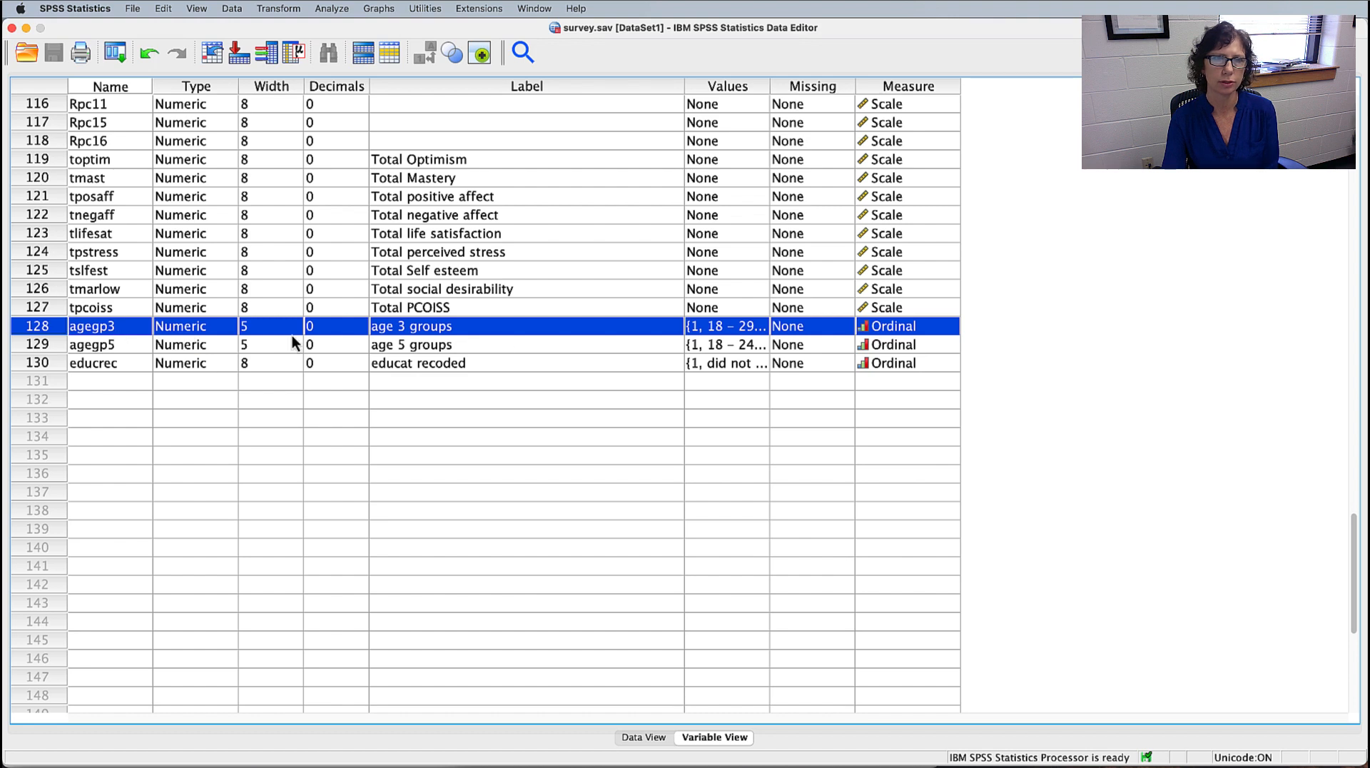
{"action": "left_click", "coordinate": [761, 328]}
{"action": "left_click", "coordinate": [761, 328]}
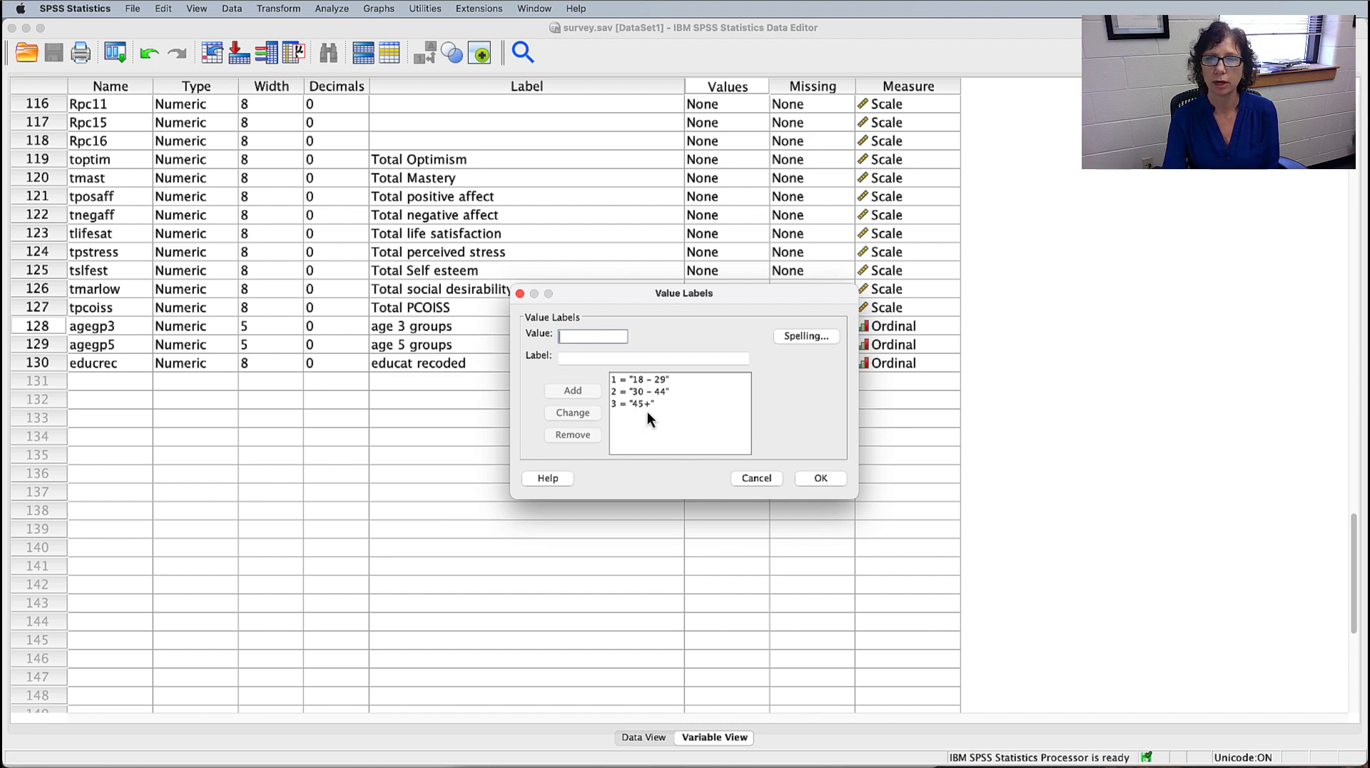
{"action": "left_click", "coordinate": [804, 480]}
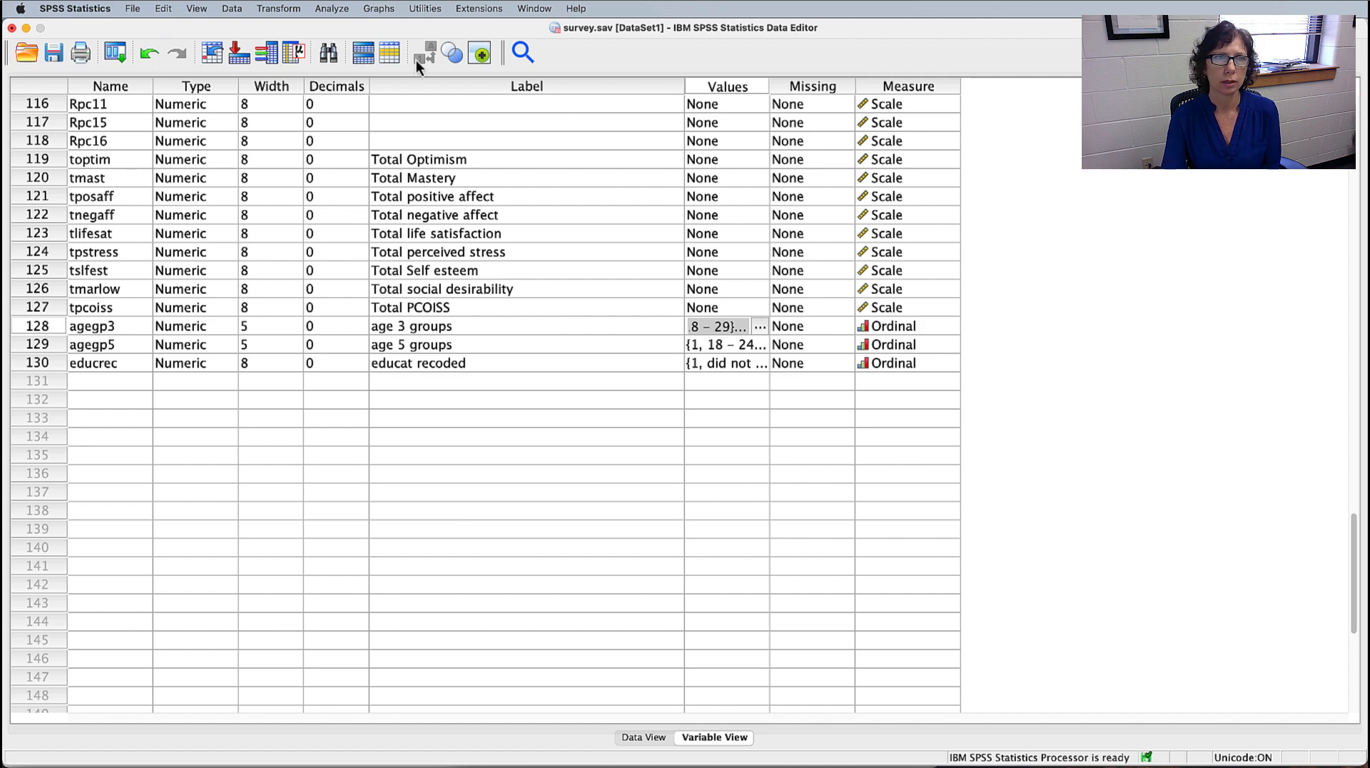
- Set up a One-Way ANOVA with toptim as the dependent variable
{"action": "left_click", "coordinate": [333, 10]}
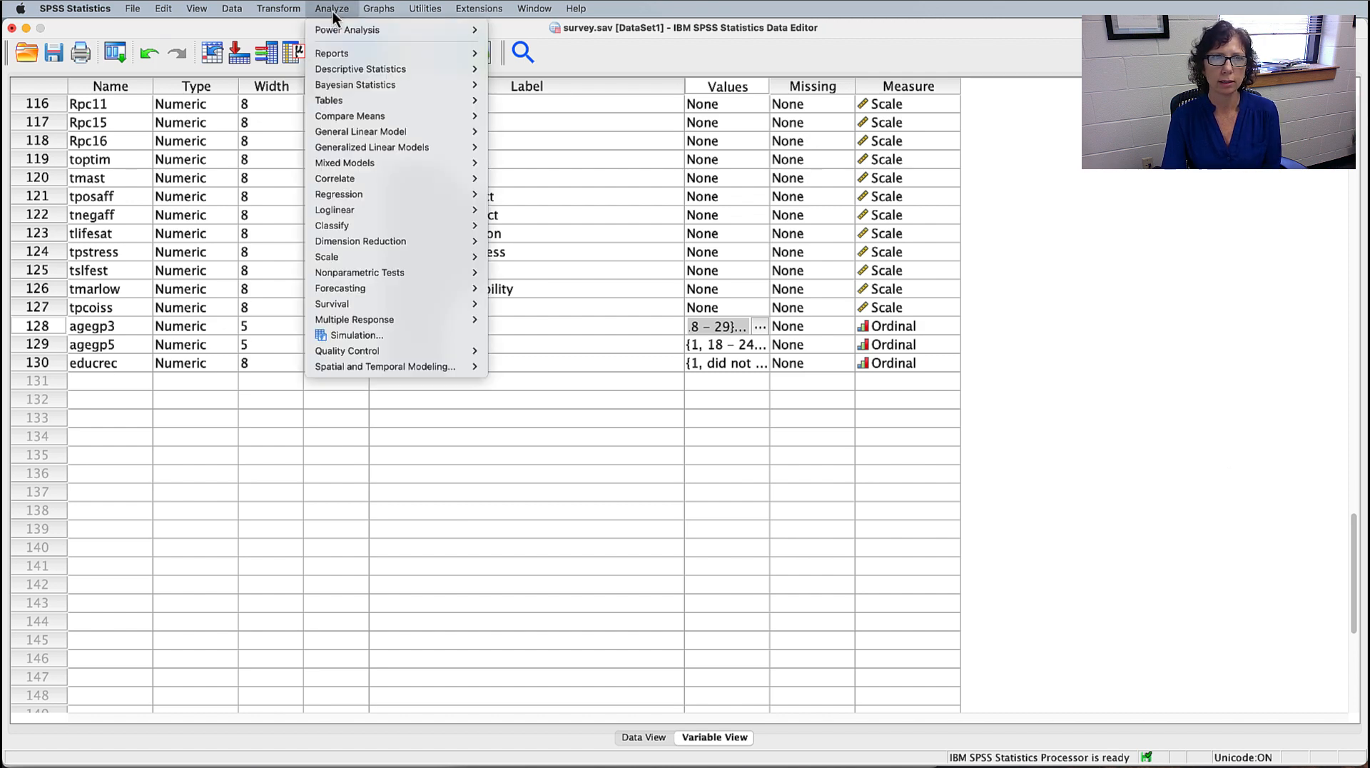
{"action": "mouse_move", "coordinate": [342, 117]}
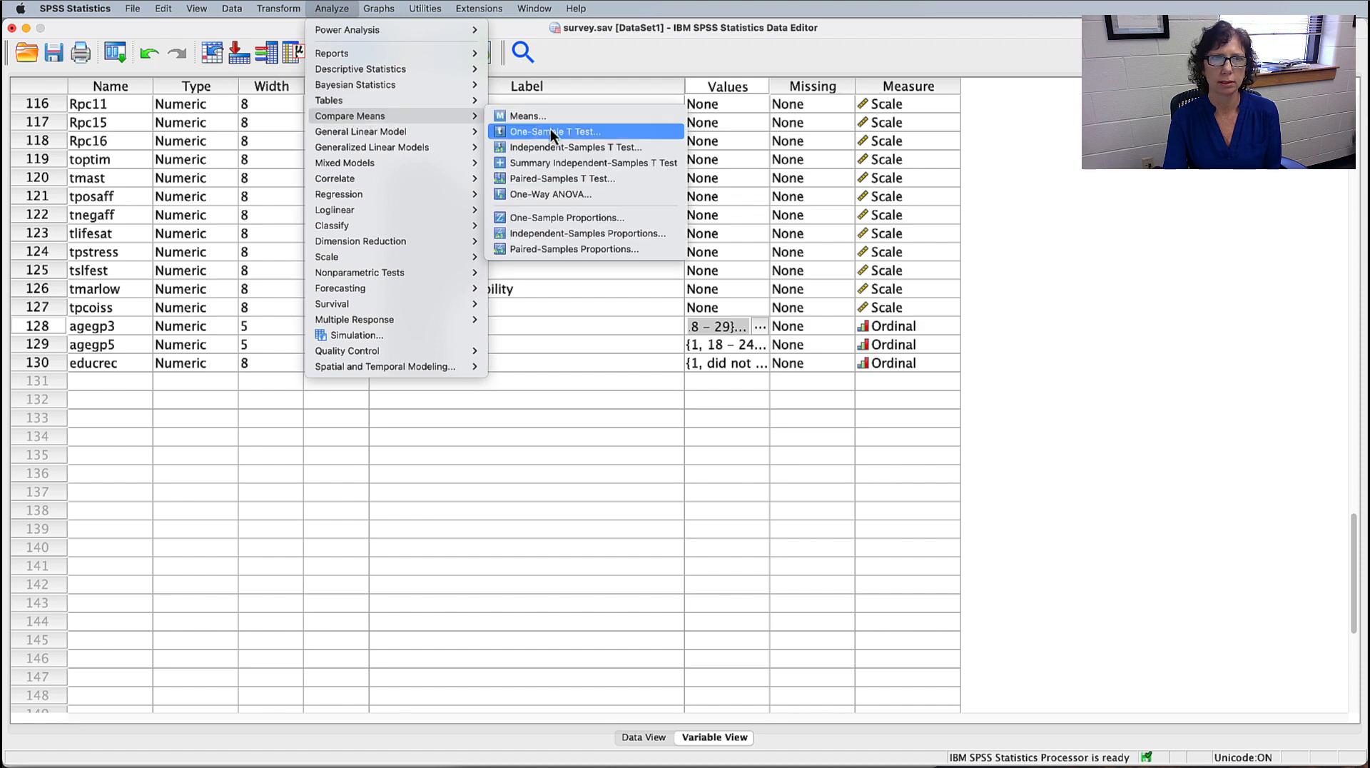
{"action": "left_click", "coordinate": [547, 198]}
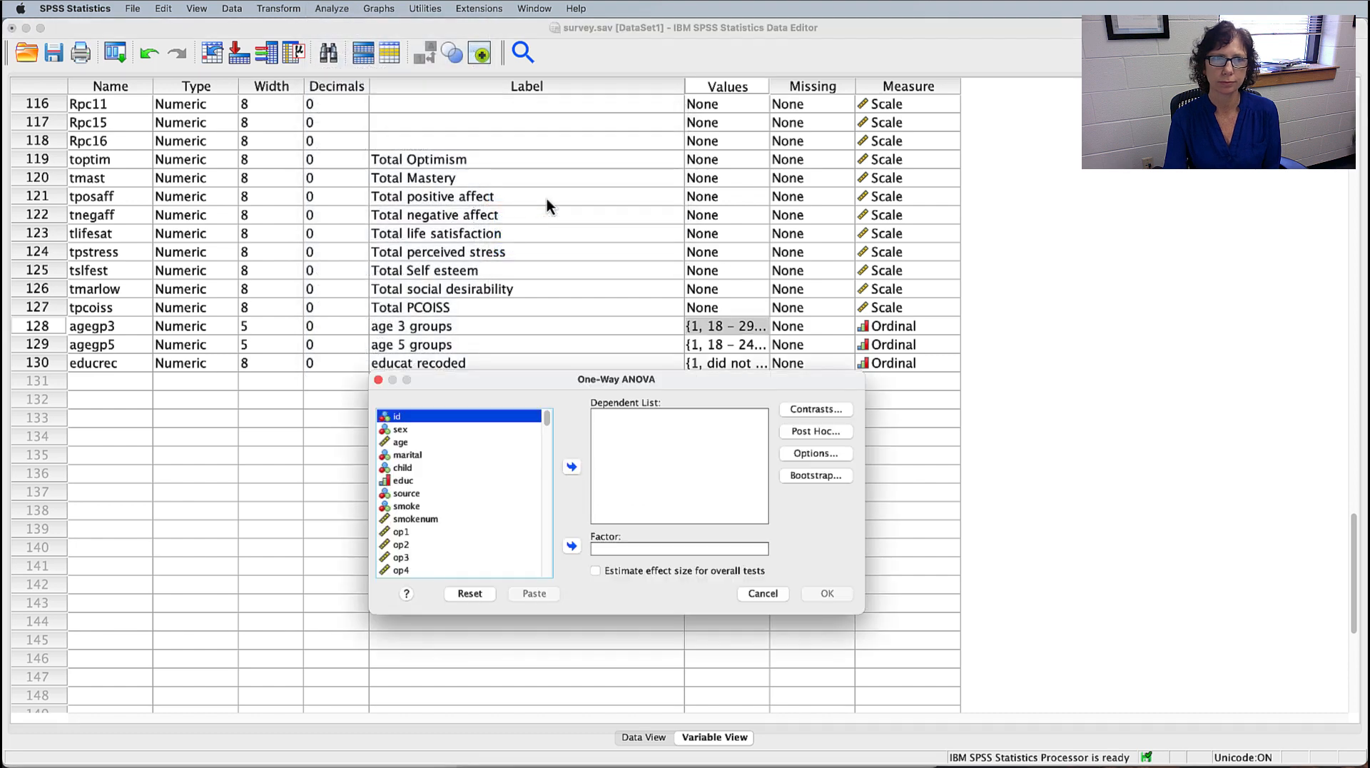
{"action": "left_click_drag", "start_coordinate": [550, 379], "coordinate": [282, 294]}
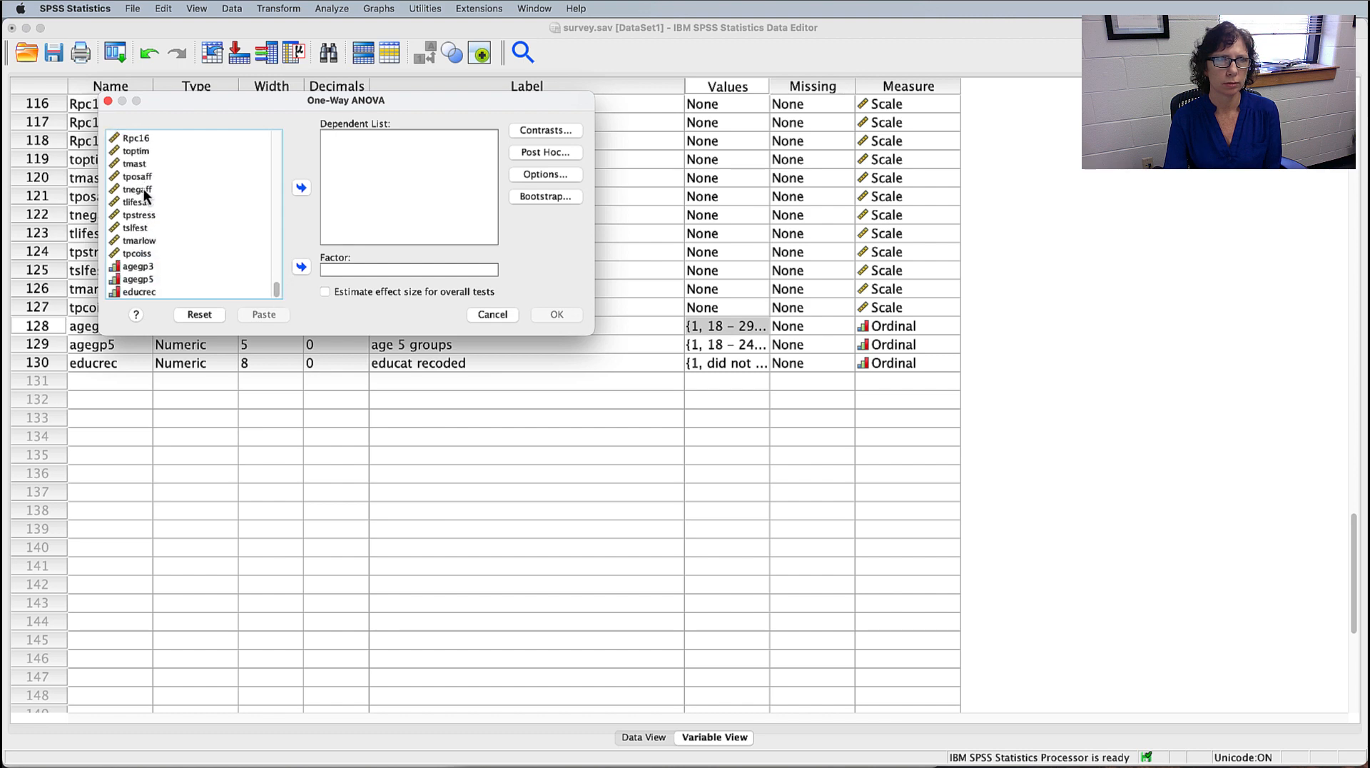
{"action": "left_click", "coordinate": [139, 152]}
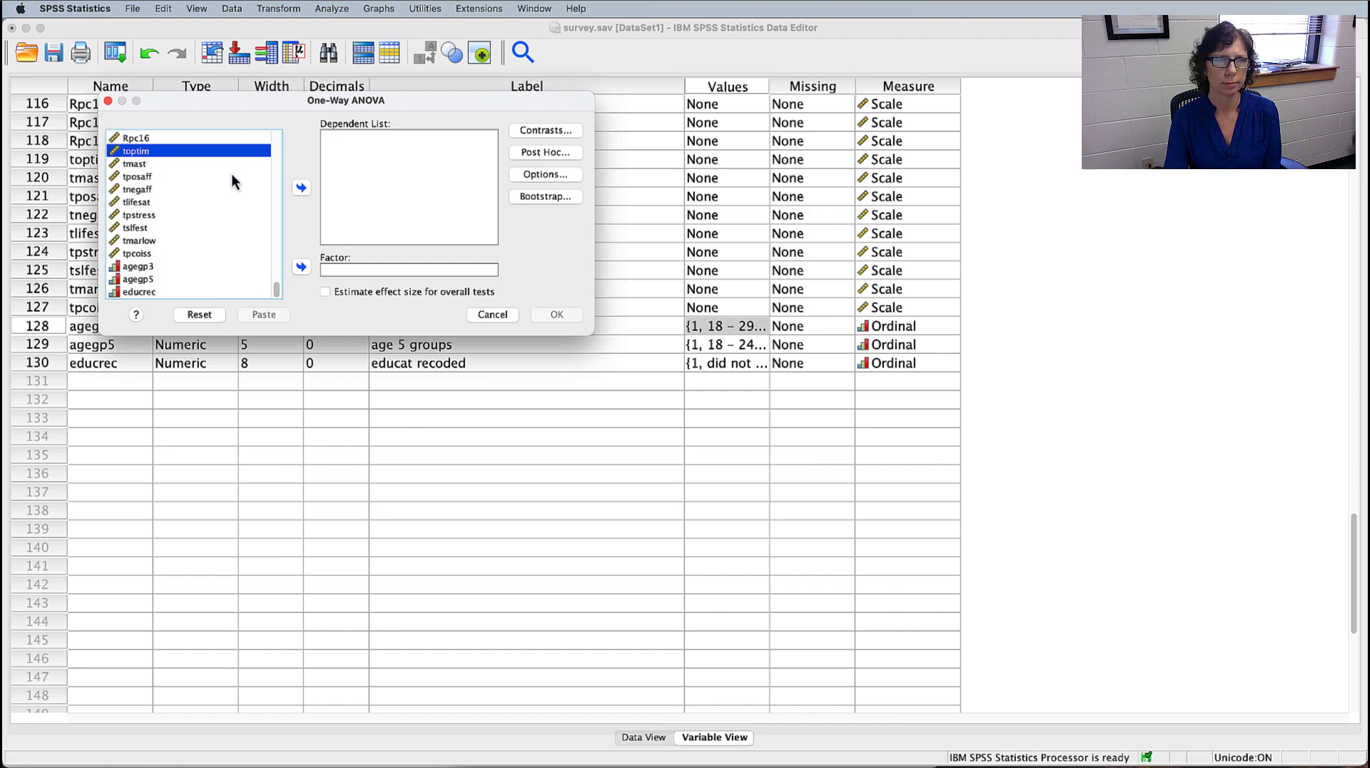
{"action": "left_click", "coordinate": [301, 187]}
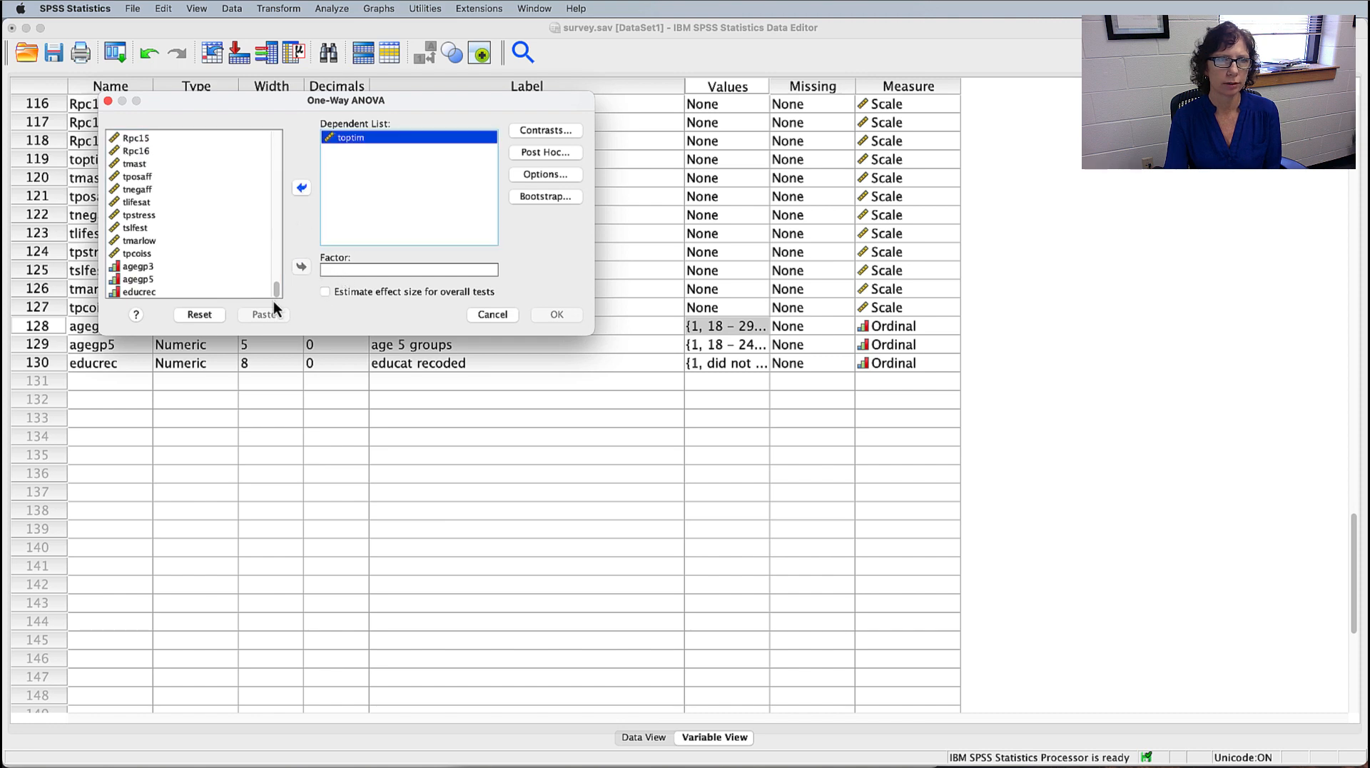
- Set agegp3 as the ANOVA factor and enable effect size estimation for overall tests
{"action": "left_click", "coordinate": [152, 270]}
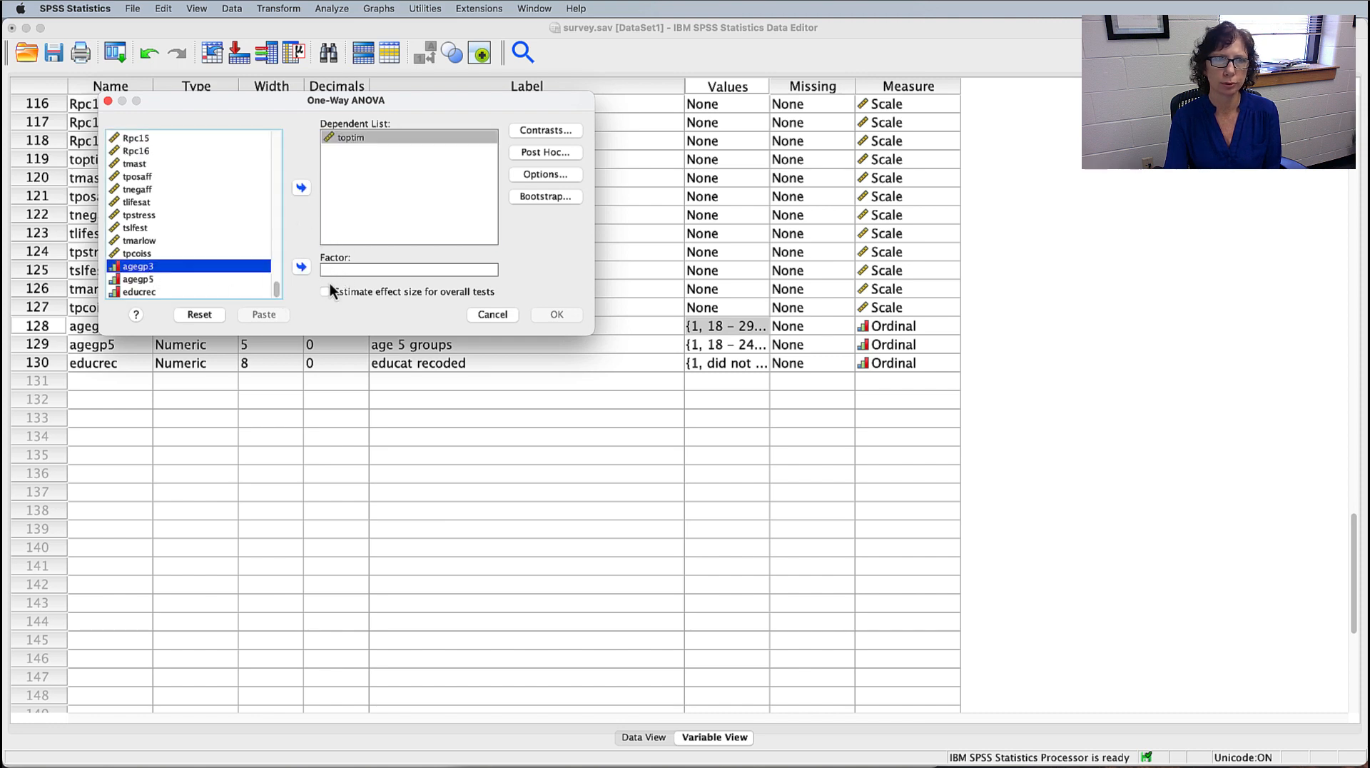
{"action": "left_click", "coordinate": [301, 268]}
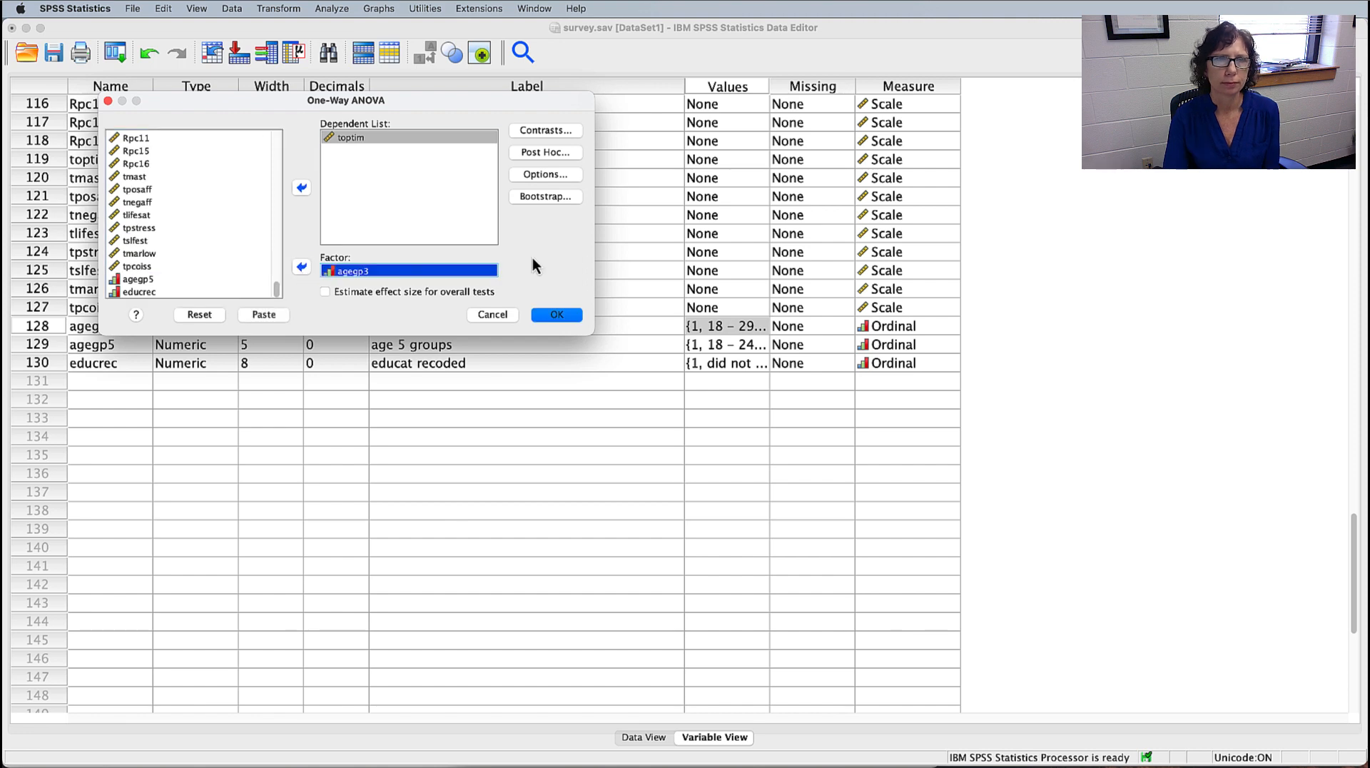
{"action": "left_click", "coordinate": [326, 292]}
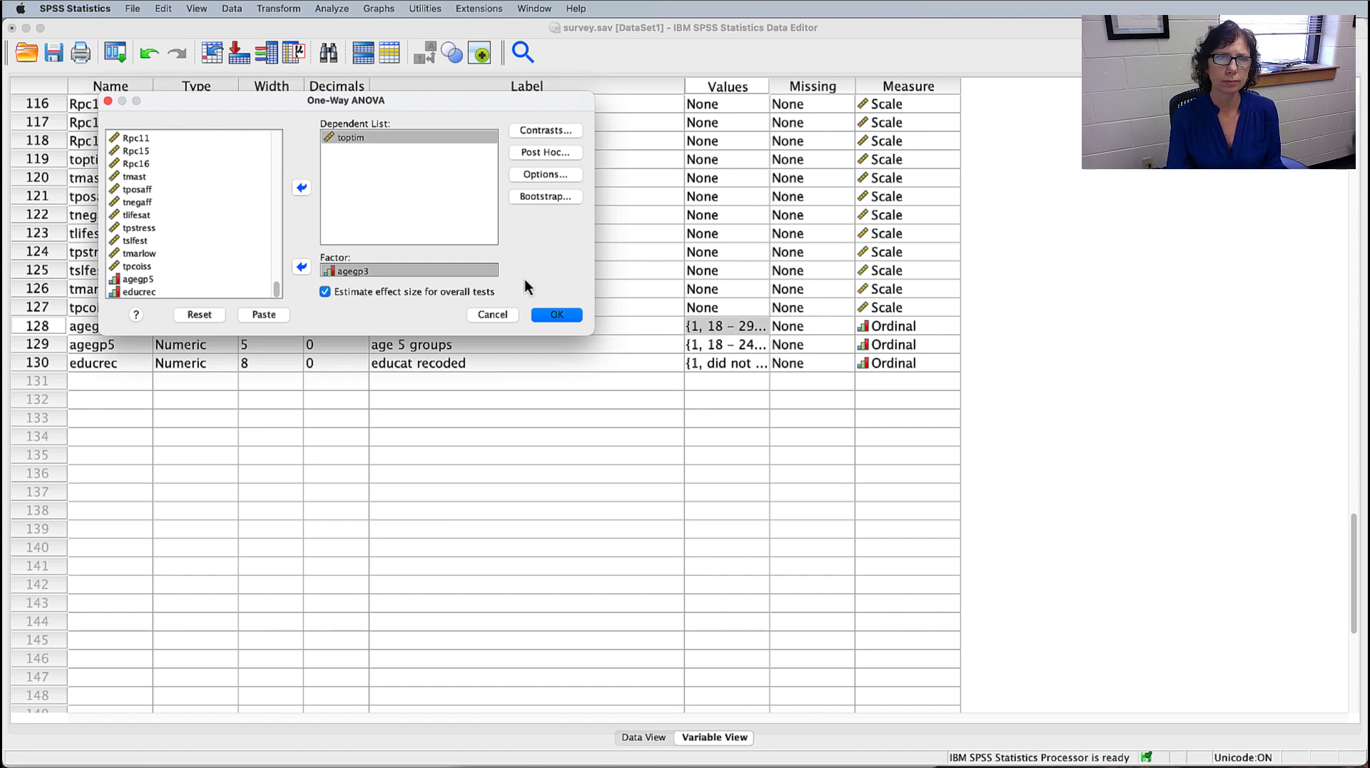
- Add the Tukey post hoc multiple comparison test to the One-Way ANOVA
{"action": "left_click", "coordinate": [546, 152]}
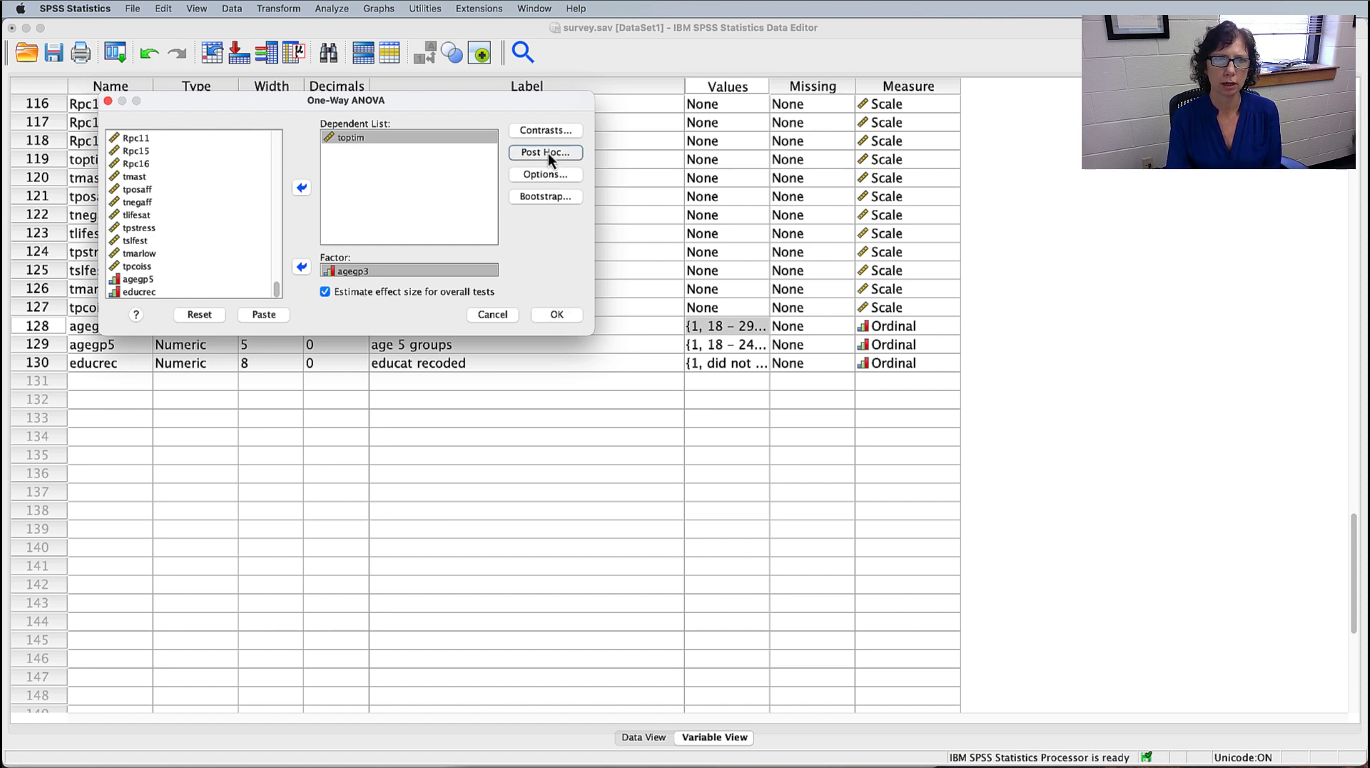
{"action": "left_click_drag", "start_coordinate": [590, 444], "coordinate": [534, 254]}
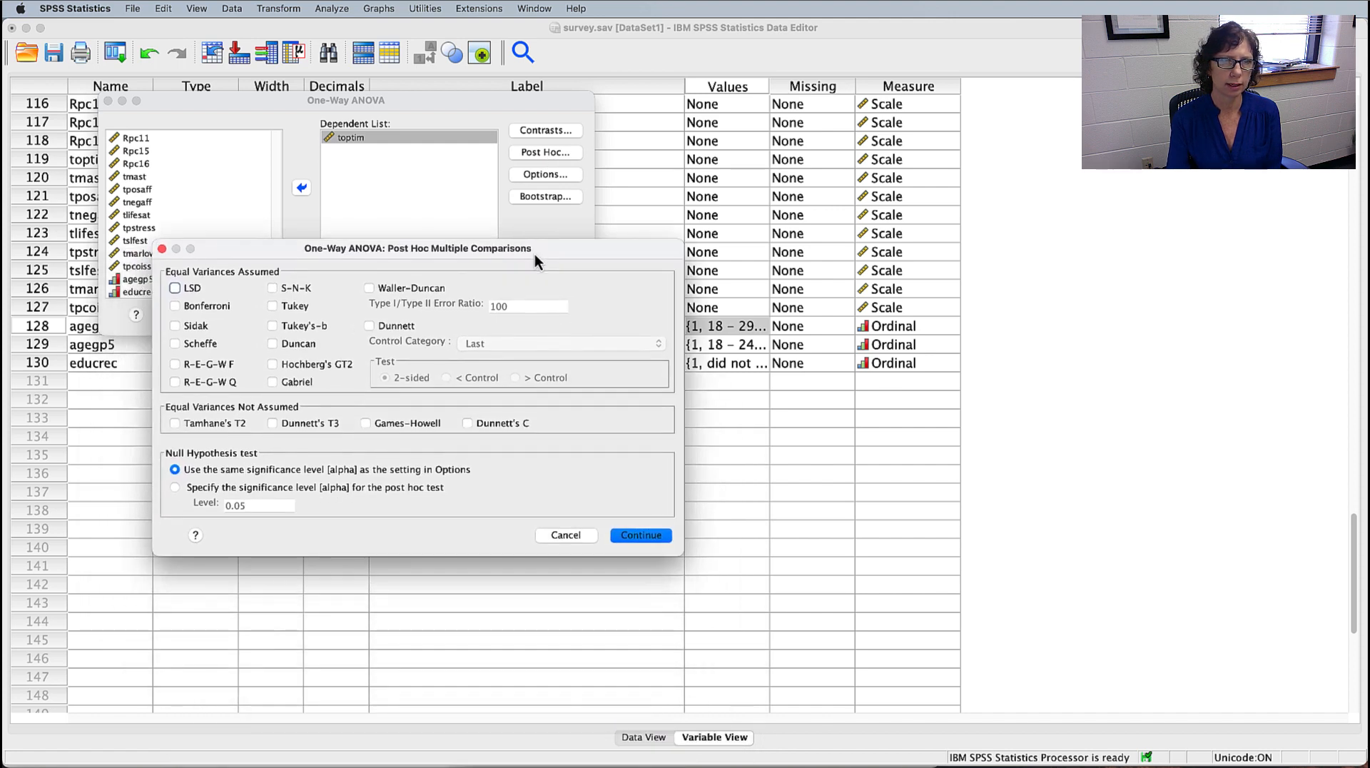
{"action": "left_click", "coordinate": [280, 305]}
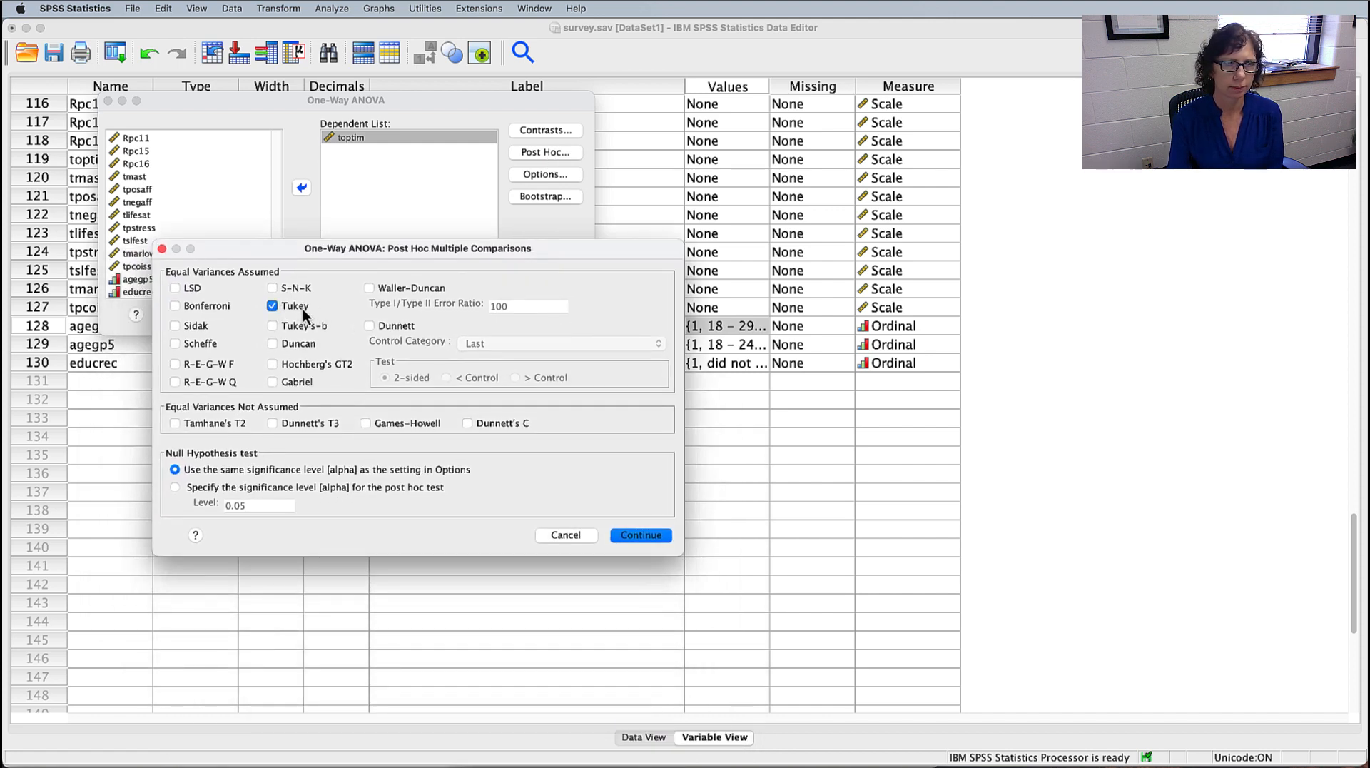
{"action": "left_click", "coordinate": [638, 539]}
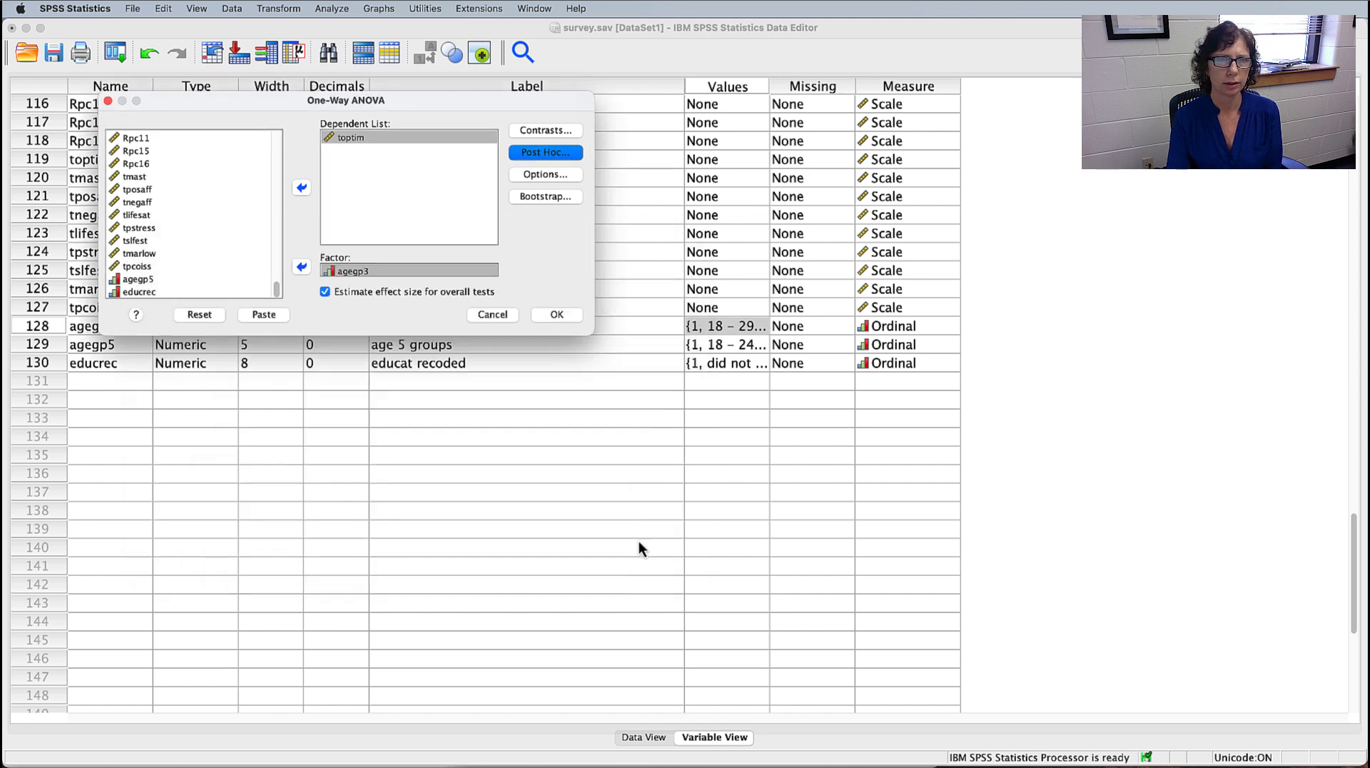
- Request descriptives and the homogeneity of variance, Brown-Forsythe and Welch tests, and paste the One-Way ANOVA command as syntax
{"action": "left_click", "coordinate": [538, 176]}
{"action": "left_click_drag", "start_coordinate": [825, 298], "coordinate": [419, 177]}
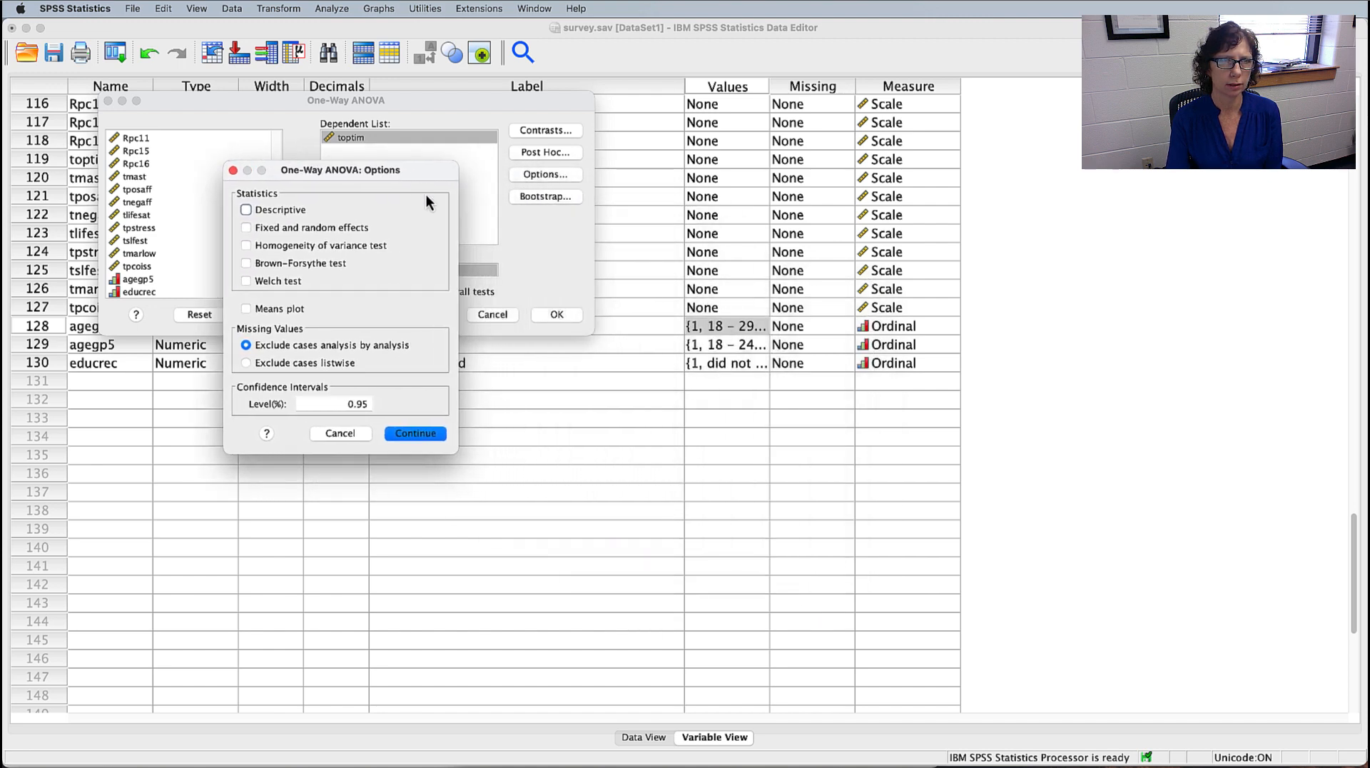
{"action": "left_click", "coordinate": [246, 210]}
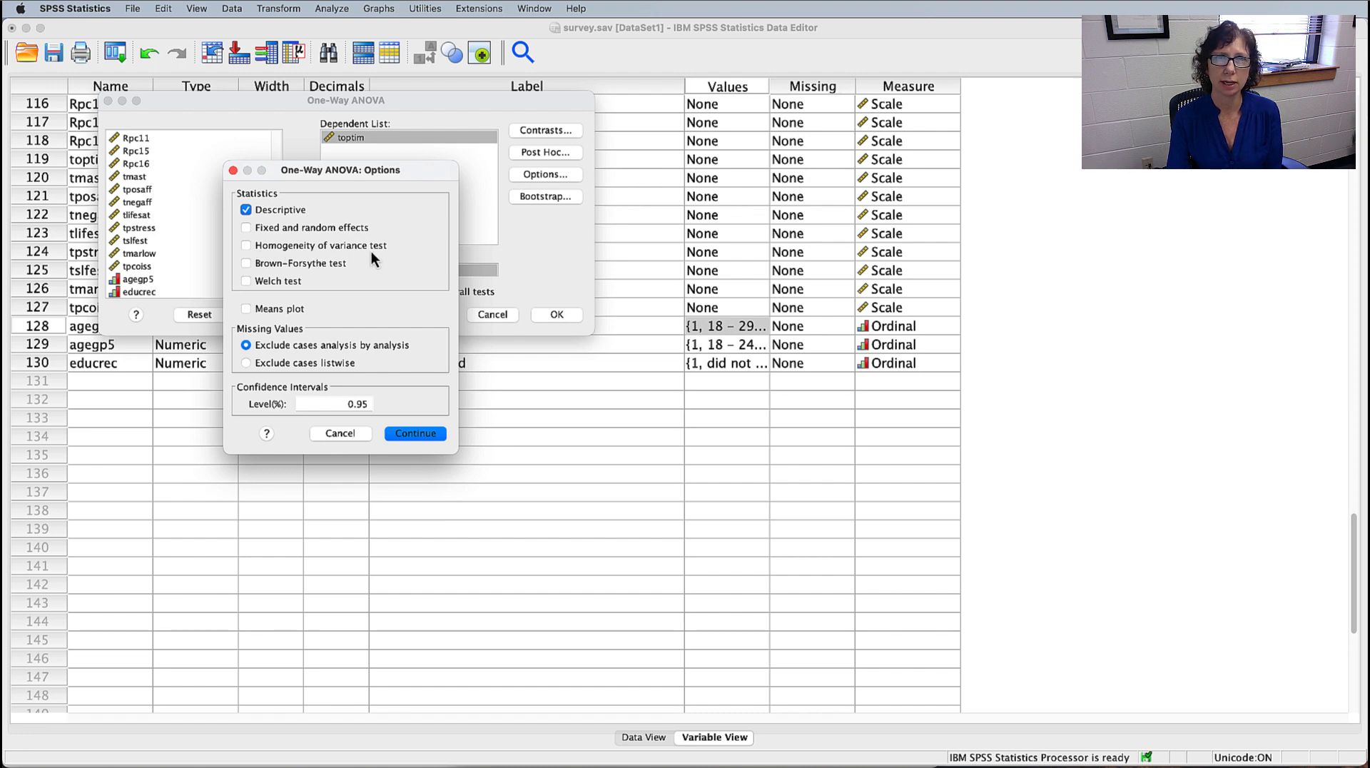
{"action": "left_click", "coordinate": [246, 246]}
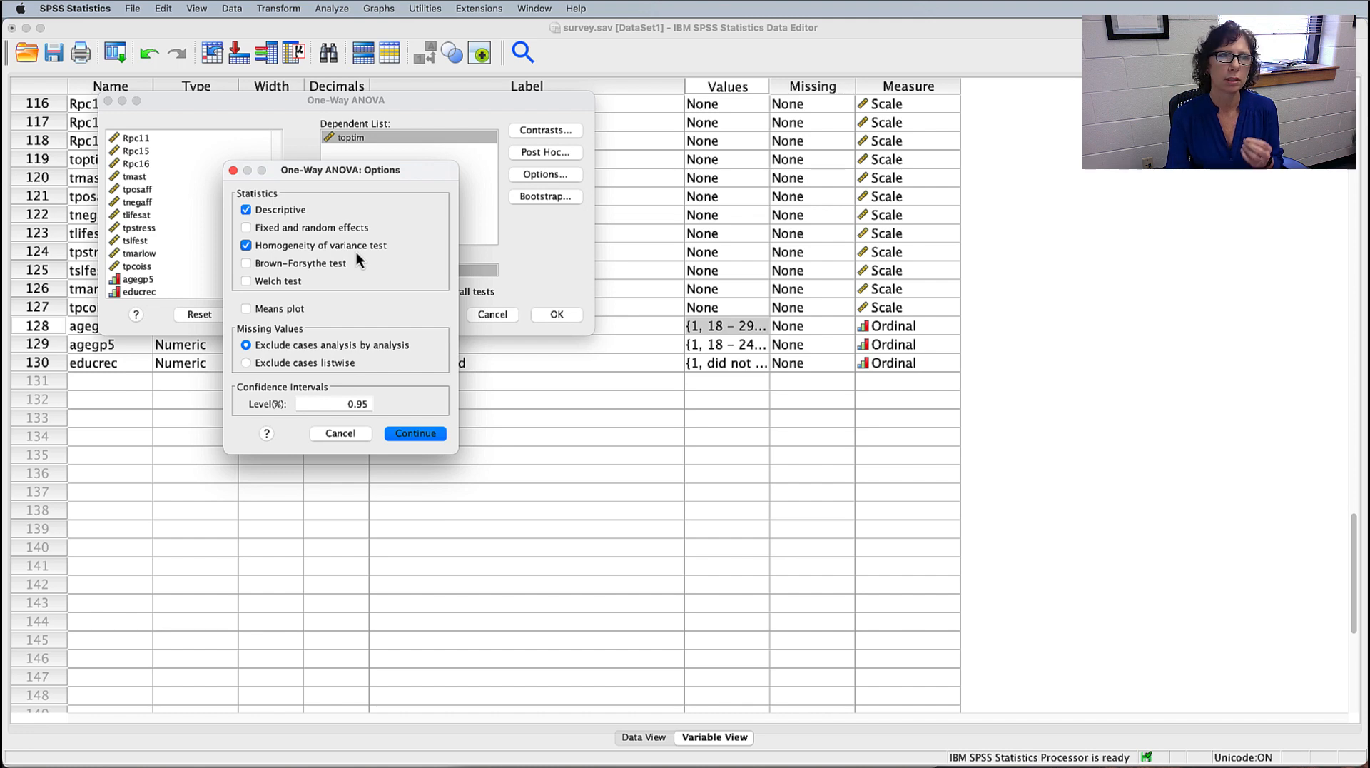
{"action": "left_click", "coordinate": [246, 281]}
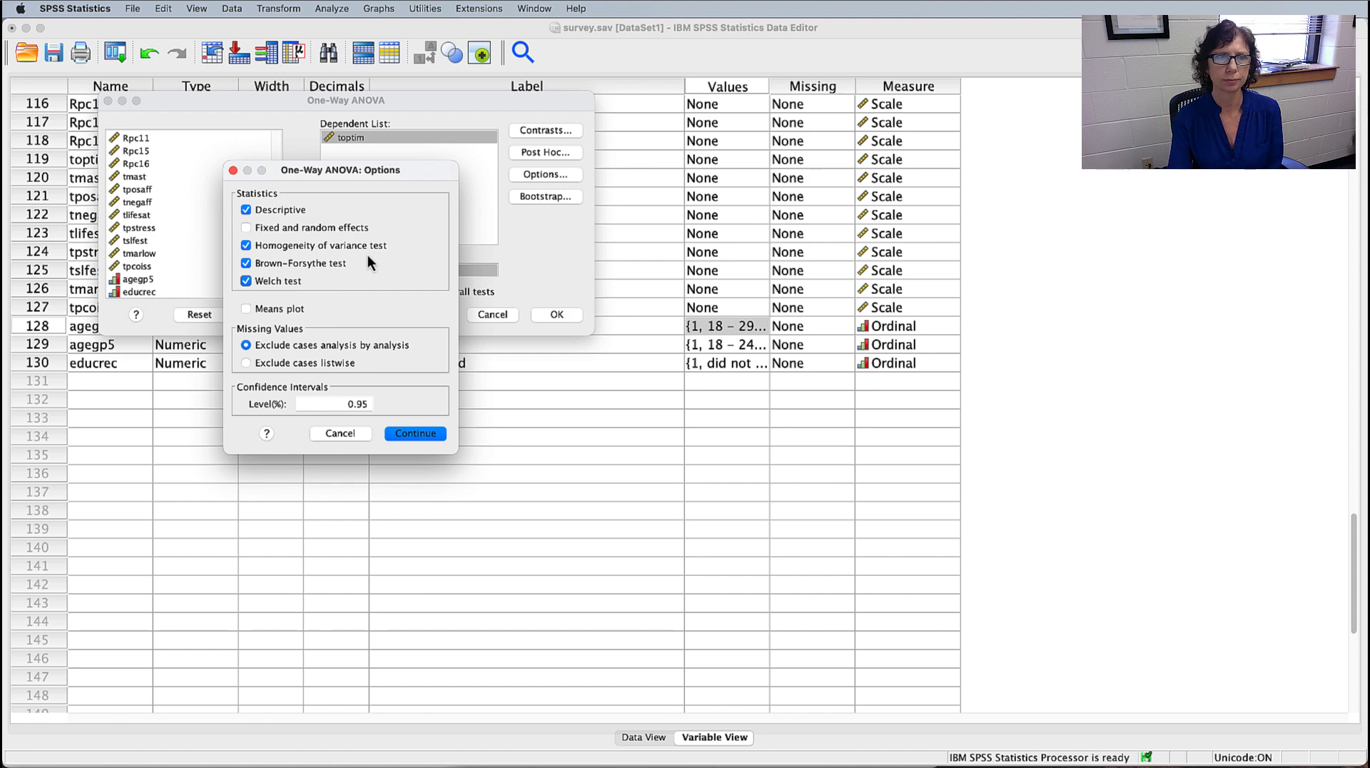
{"action": "left_click", "coordinate": [418, 437]}
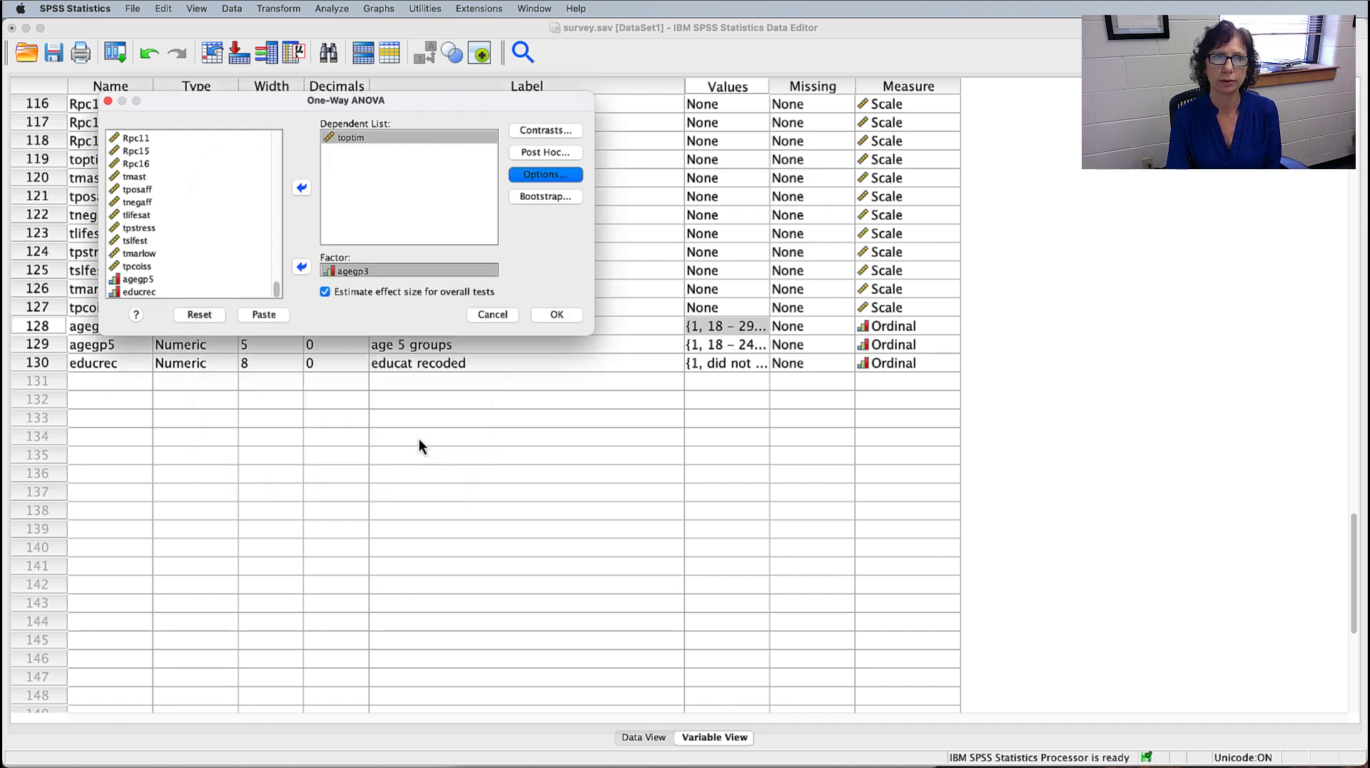
{"action": "left_click", "coordinate": [264, 315]}
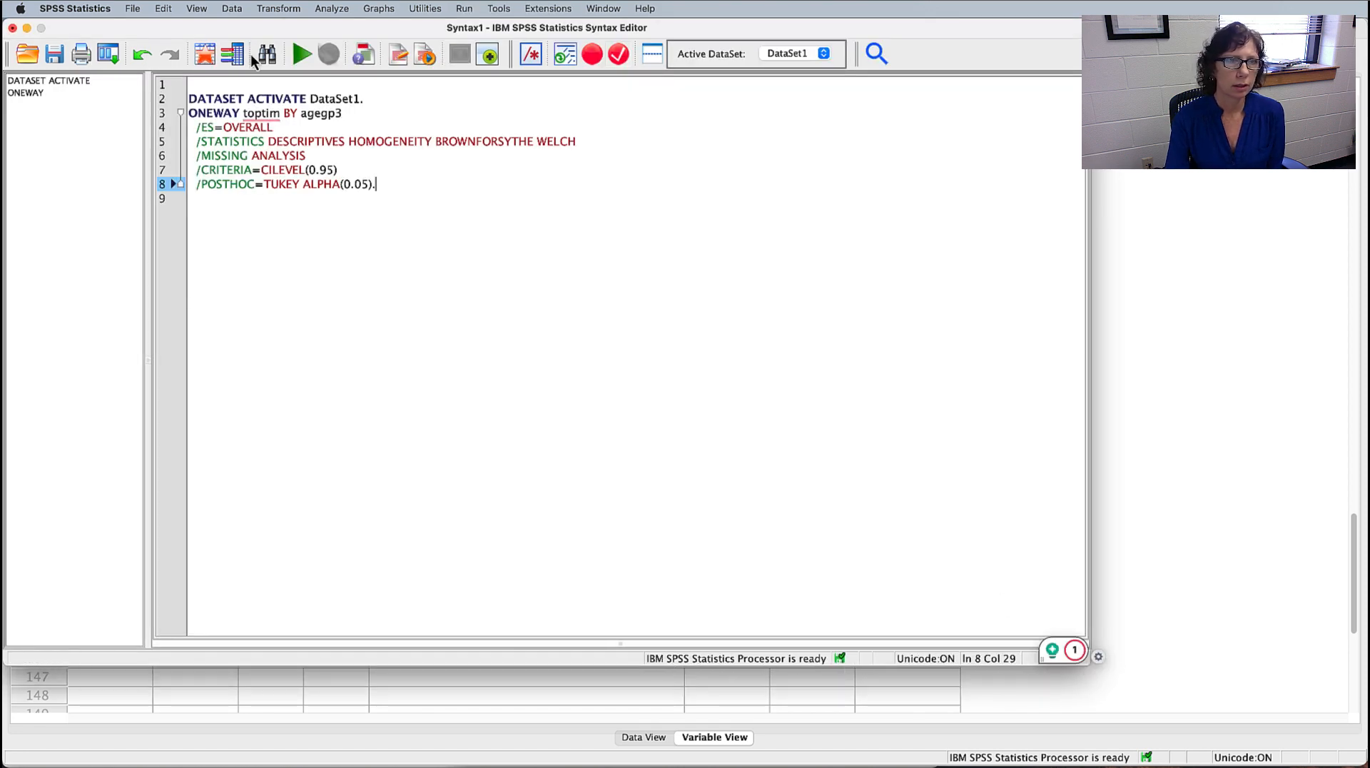
- Review the pasted ONEWAY syntax, checking the active dataset, the toptim and agegp3 variables, and the effect size and statistics subcommands
{"action": "left_click_drag", "start_coordinate": [229, 98], "coordinate": [391, 107]}
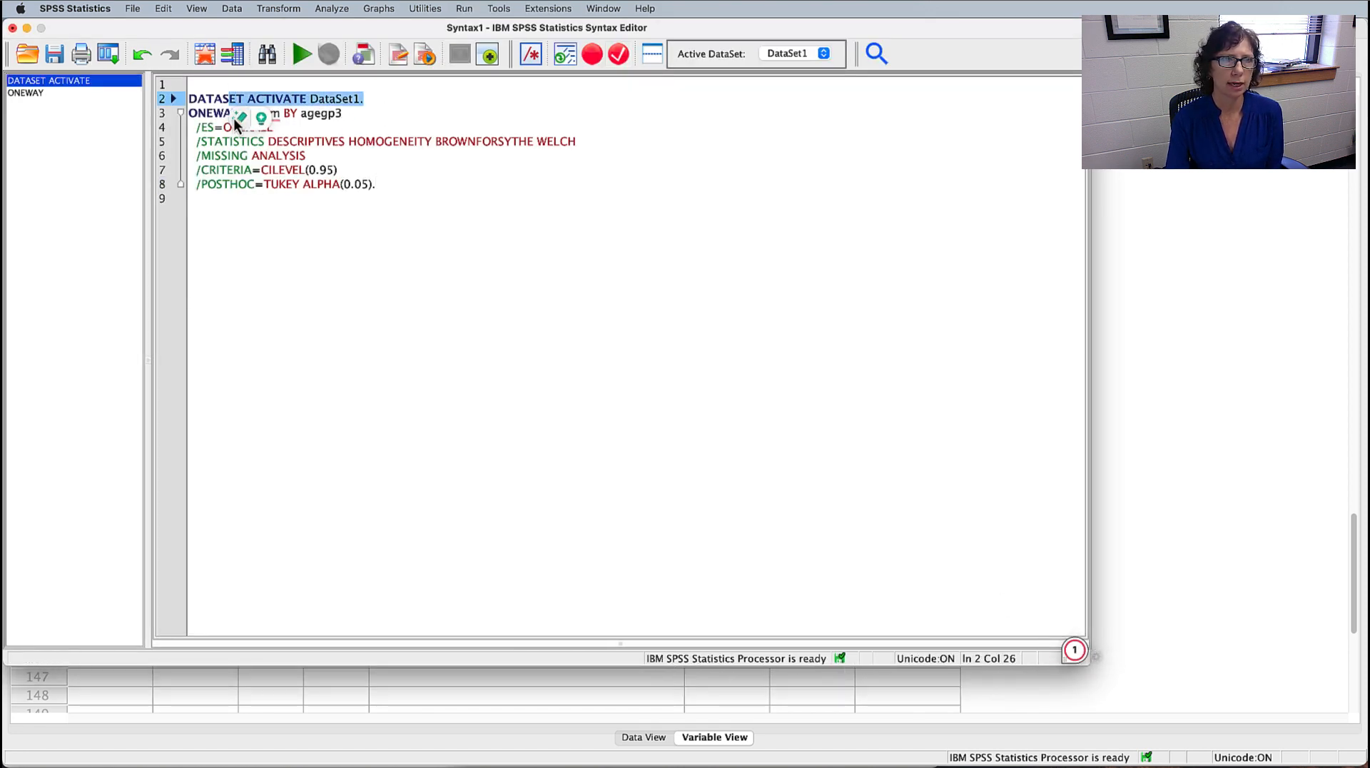
{"action": "left_click_drag", "start_coordinate": [189, 114], "coordinate": [213, 116]}
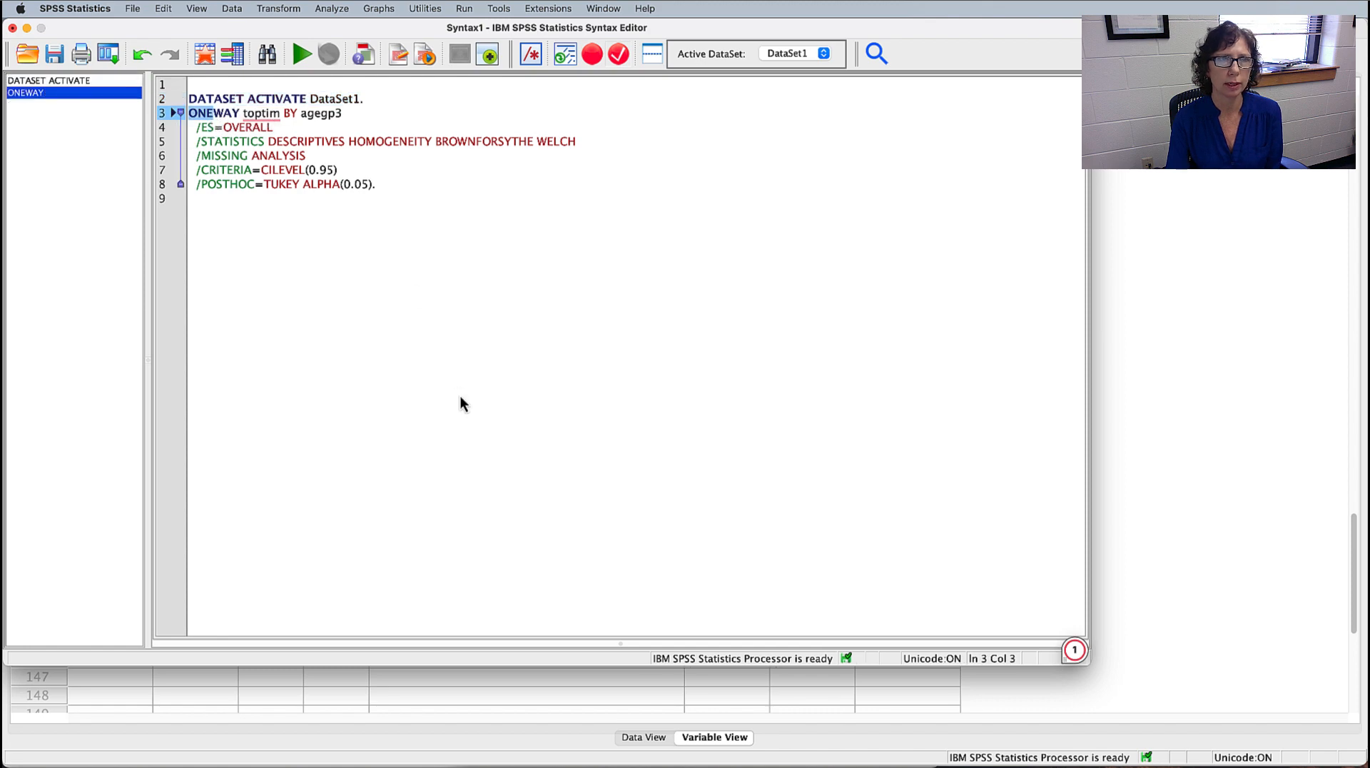
{"action": "double_click", "coordinate": [263, 118]}
{"action": "double_click", "coordinate": [330, 114]}
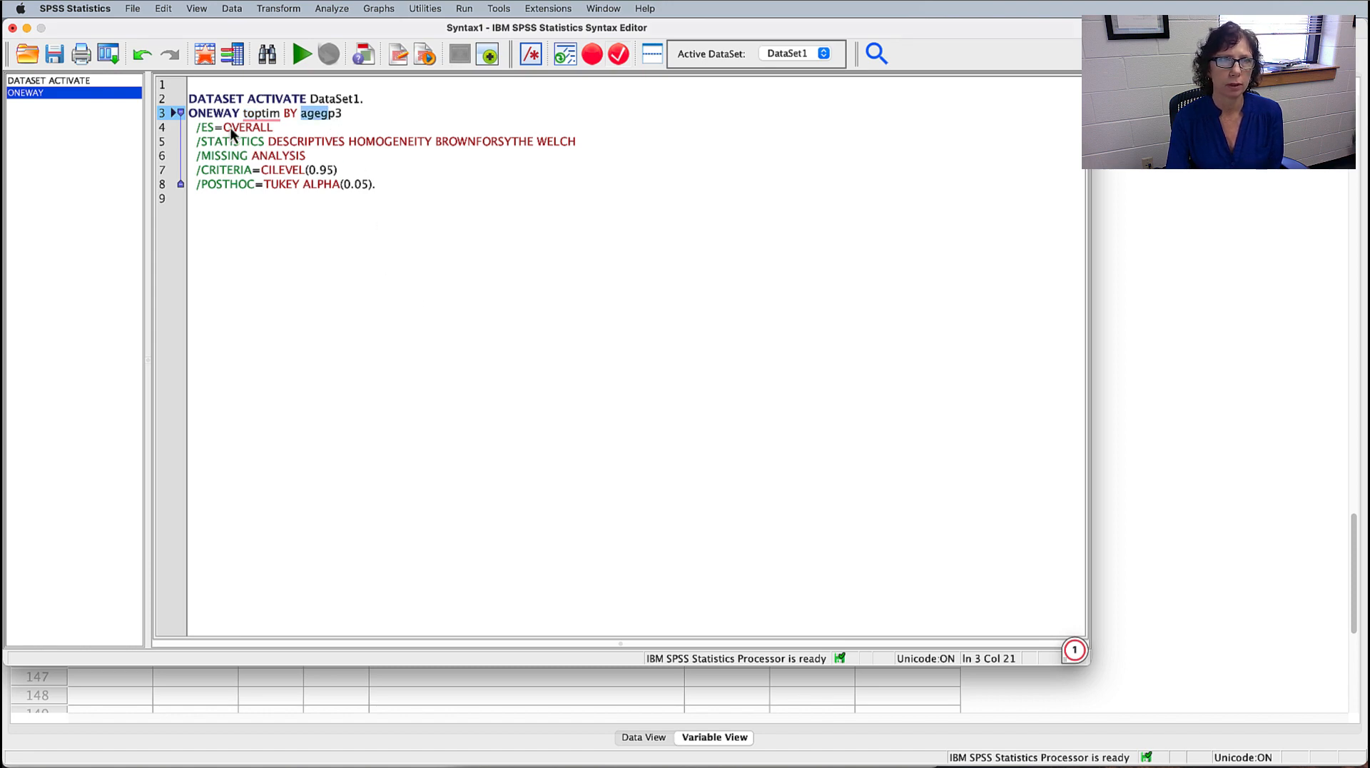
{"action": "left_click", "coordinate": [206, 128]}
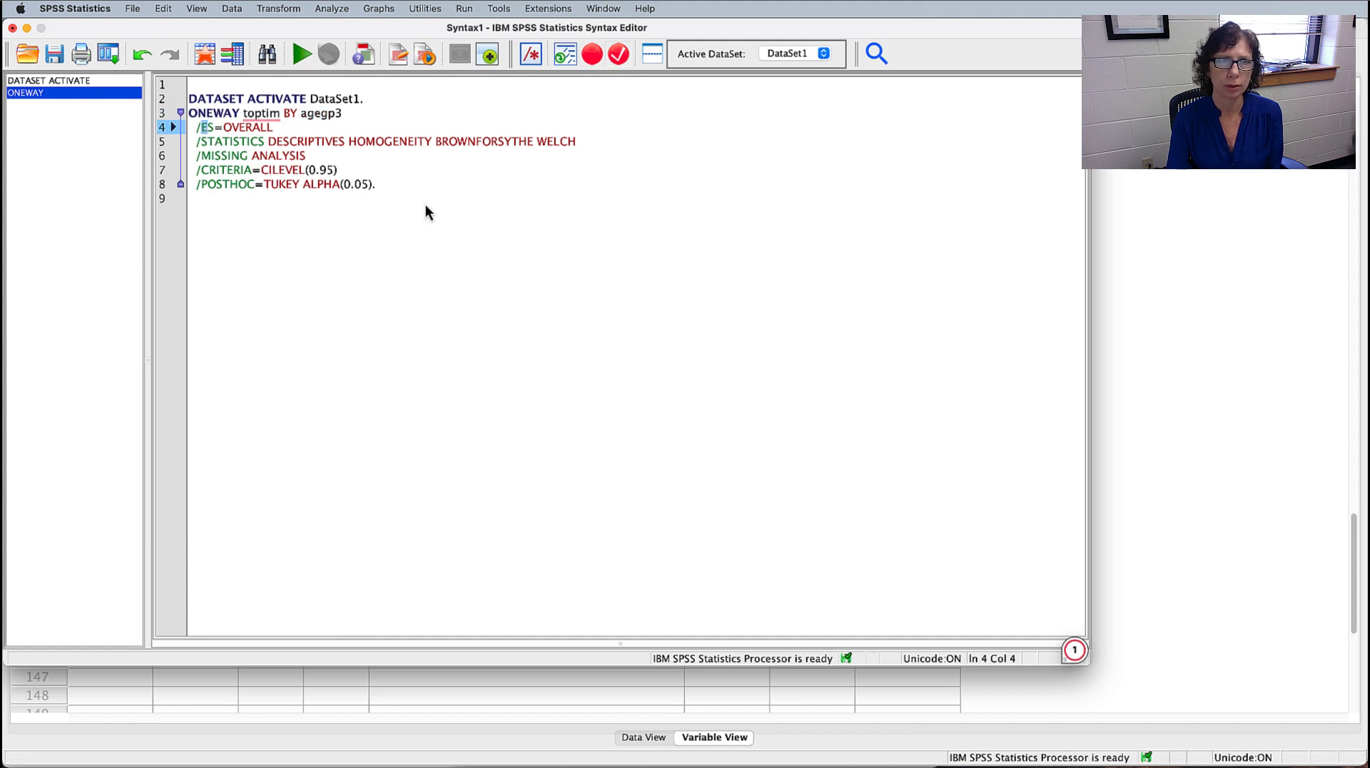
{"action": "left_click_drag", "start_coordinate": [261, 143], "coordinate": [567, 146]}
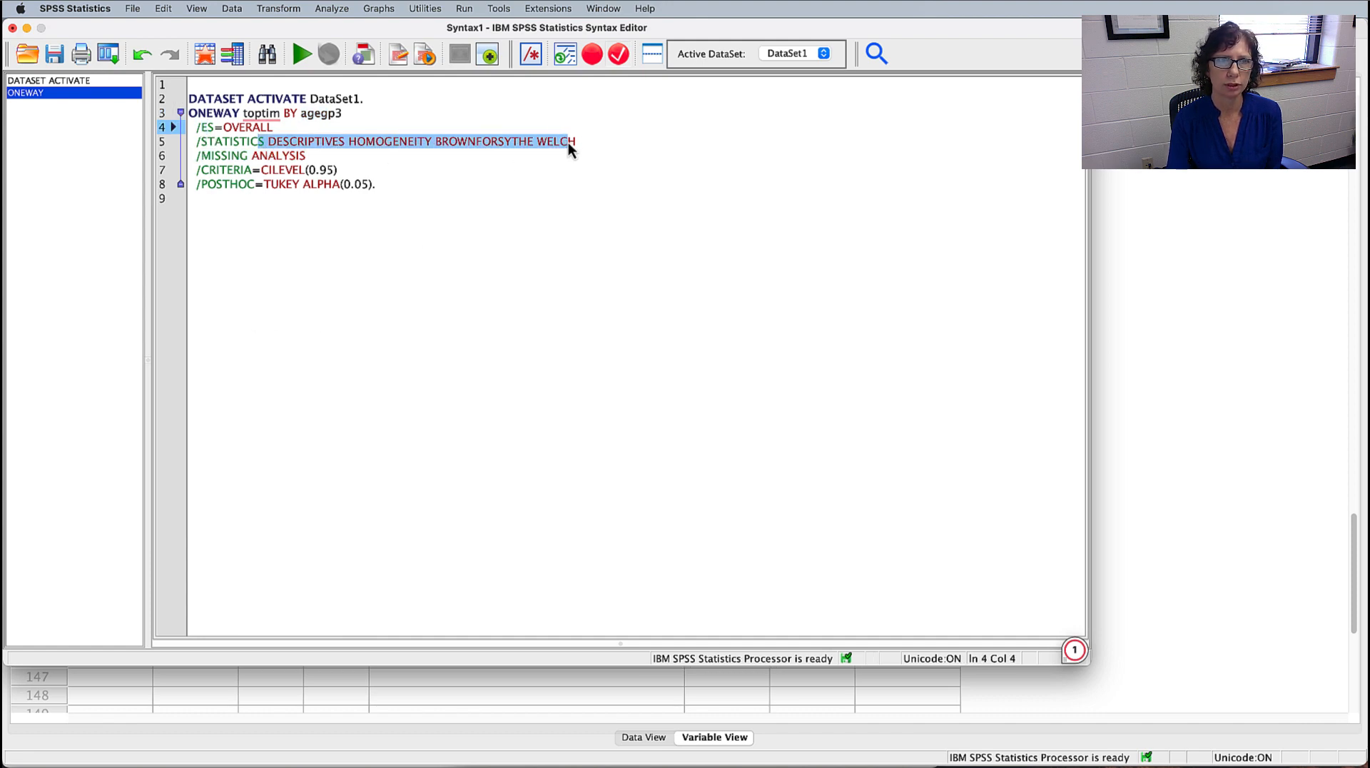
{"action": "left_click", "coordinate": [464, 329]}
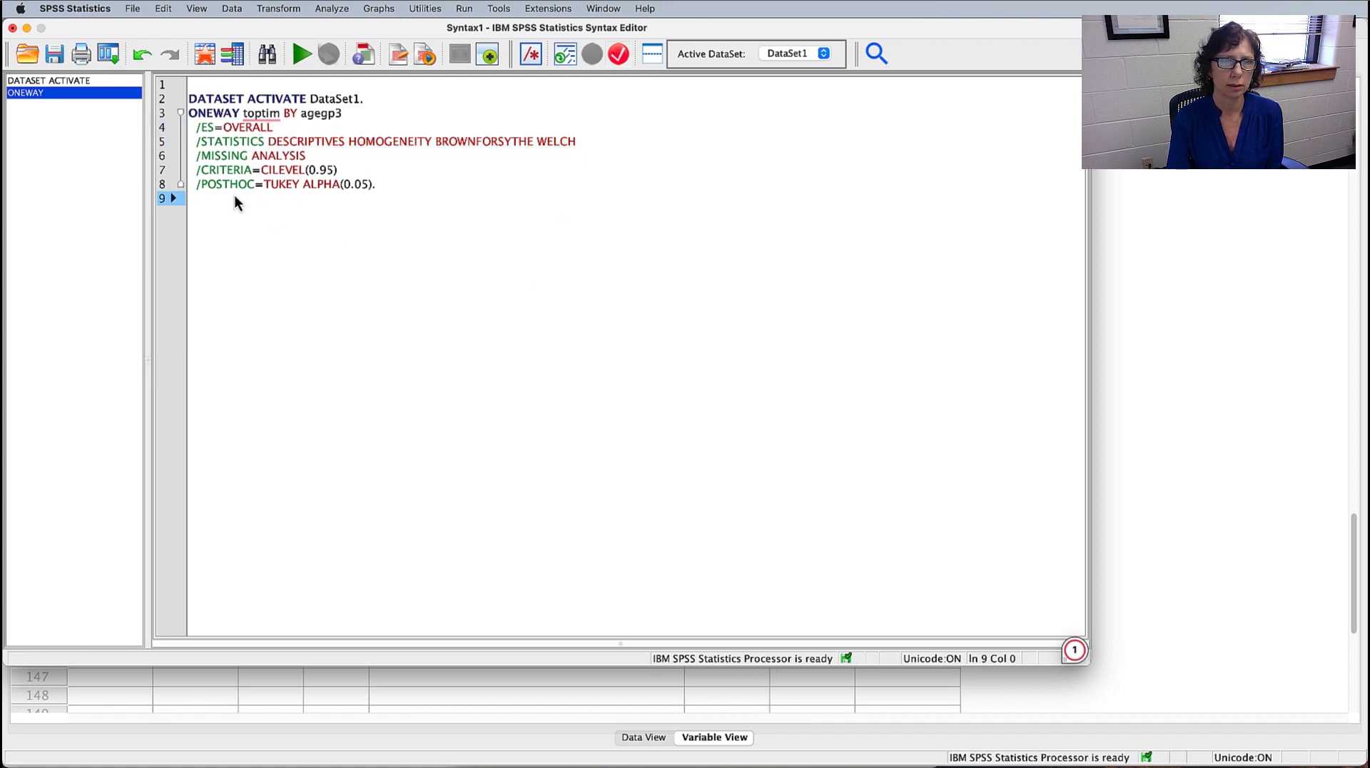
- Run the whole pasted syntax block, from DATASET ACTIVATE through the POSTHOC subcommand
{"action": "left_click", "coordinate": [384, 187]}
{"action": "left_click_drag", "start_coordinate": [384, 187], "coordinate": [188, 97]}
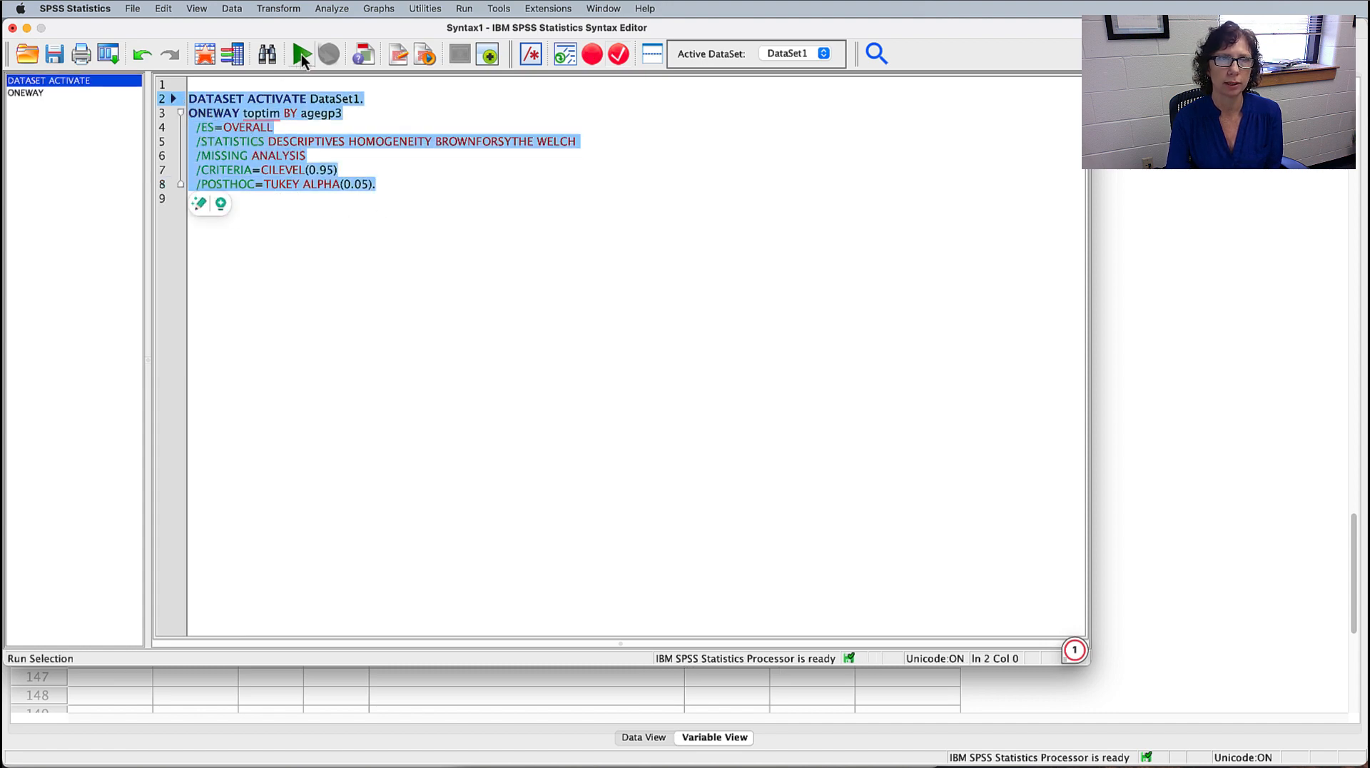
{"action": "left_click", "coordinate": [301, 54]}
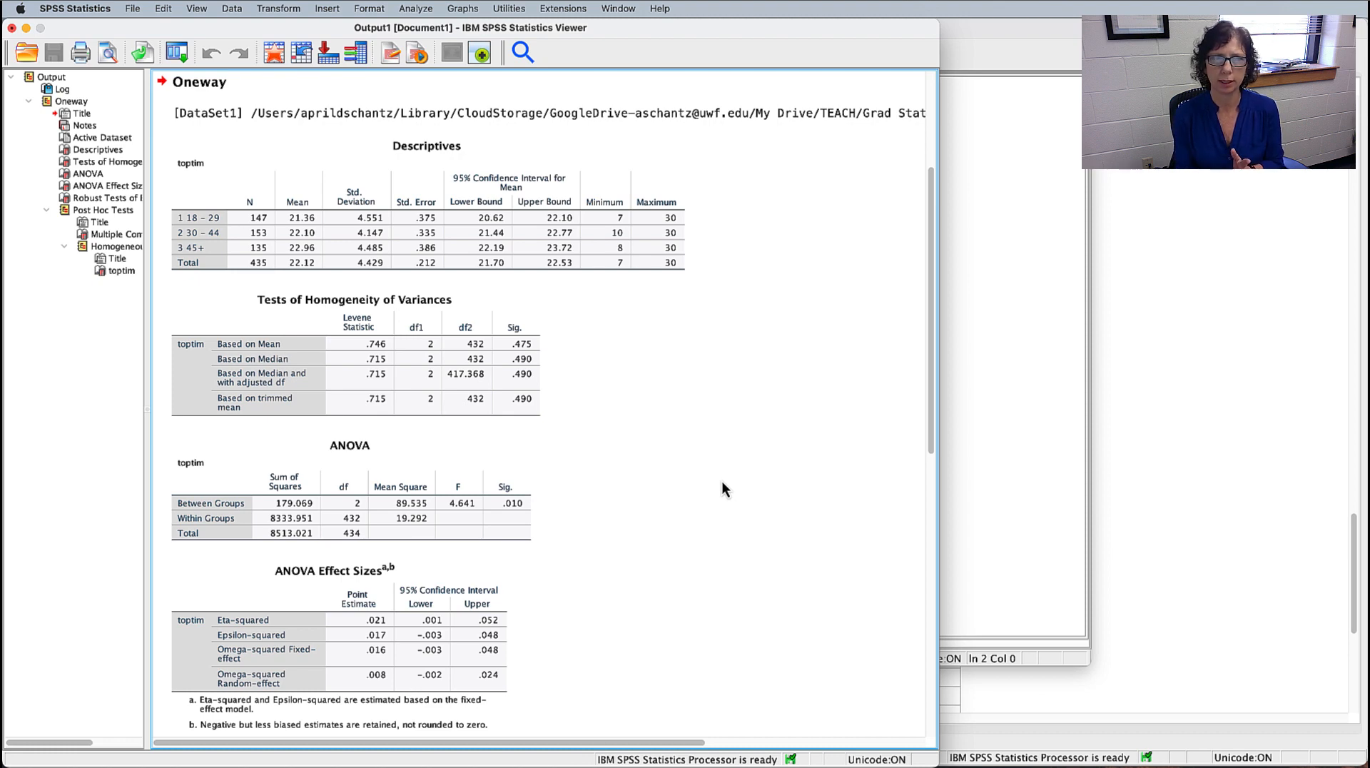
- Examine the age group descriptives and the Levene significance based on the mean in the Tests of Homogeneity of Variances
{"action": "left_click", "coordinate": [617, 230]}
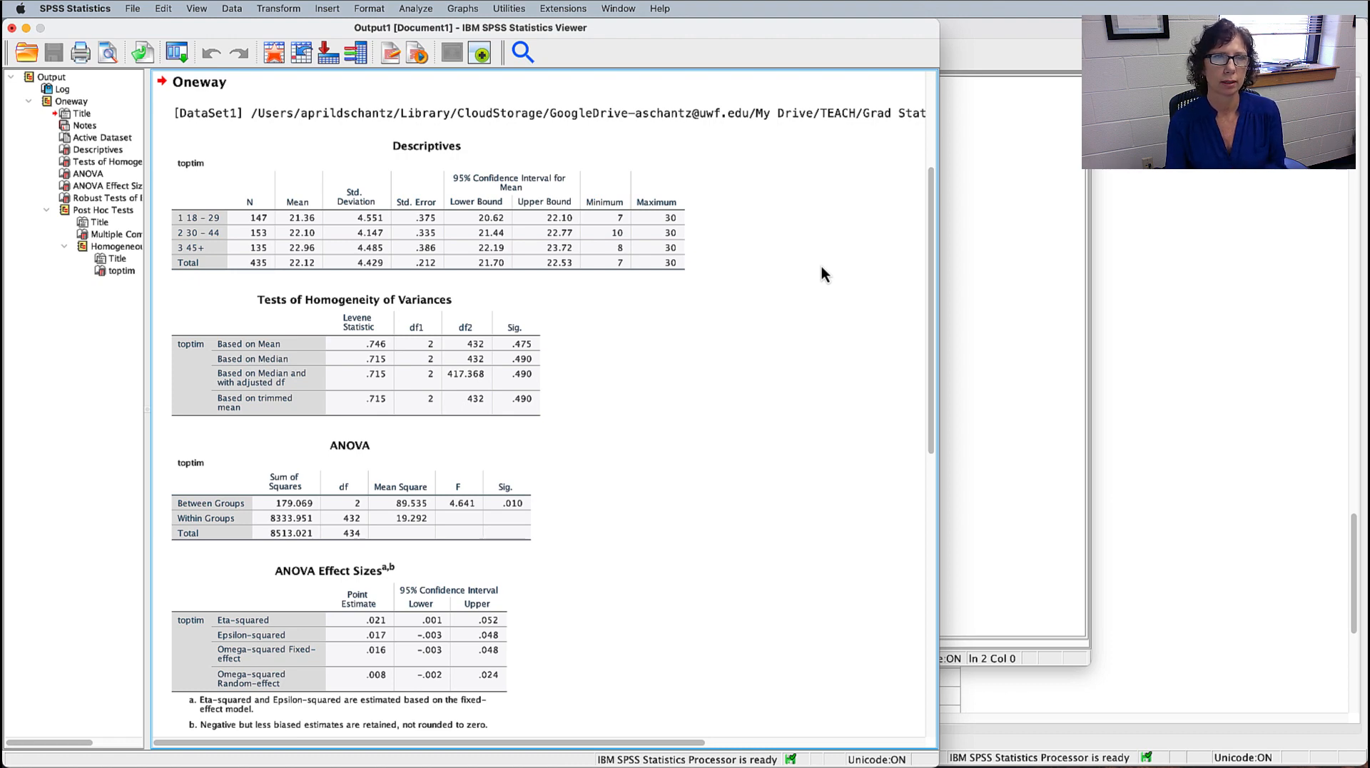
{"action": "scroll", "coordinate": [755, 273], "scroll_direction": "down", "scroll_amount": 5}
{"action": "scroll", "coordinate": [756, 278], "scroll_direction": "up", "scroll_amount": 3}
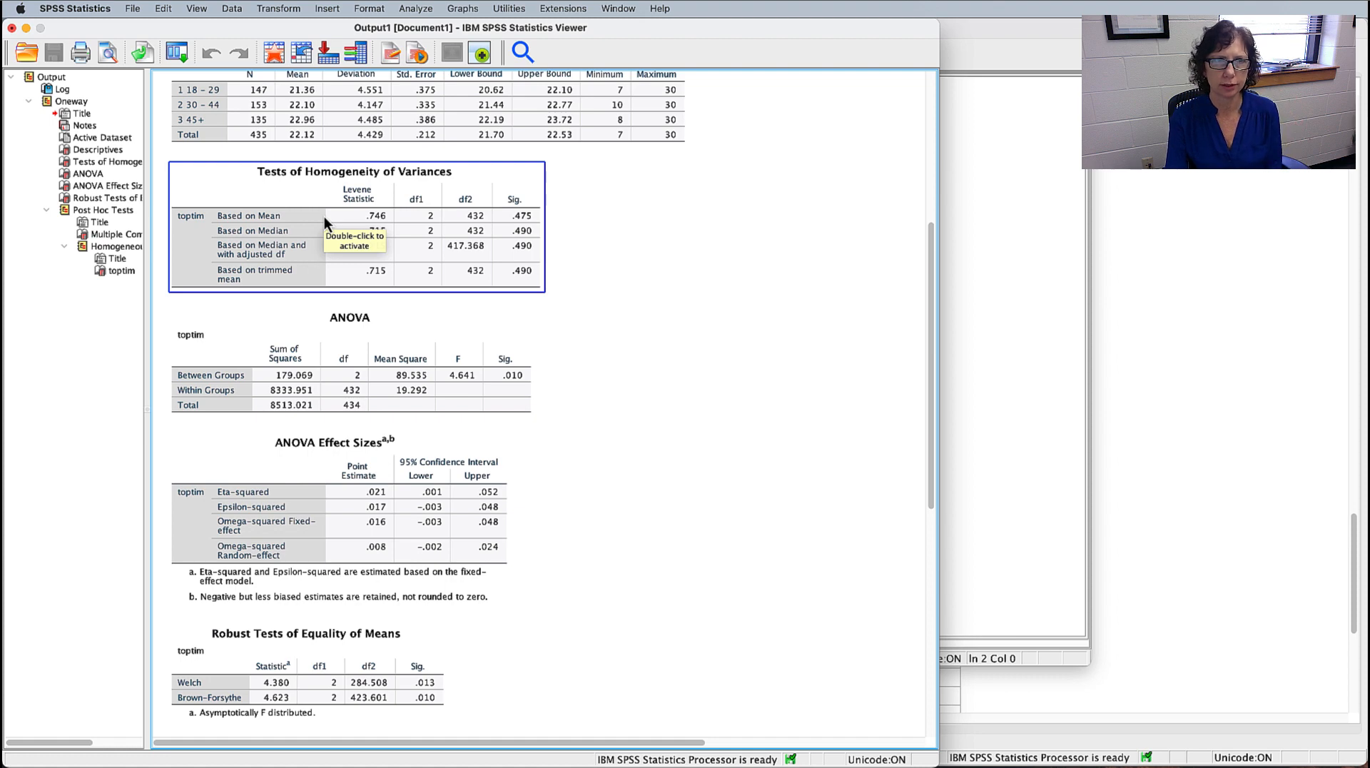
{"action": "left_click", "coordinate": [658, 219]}
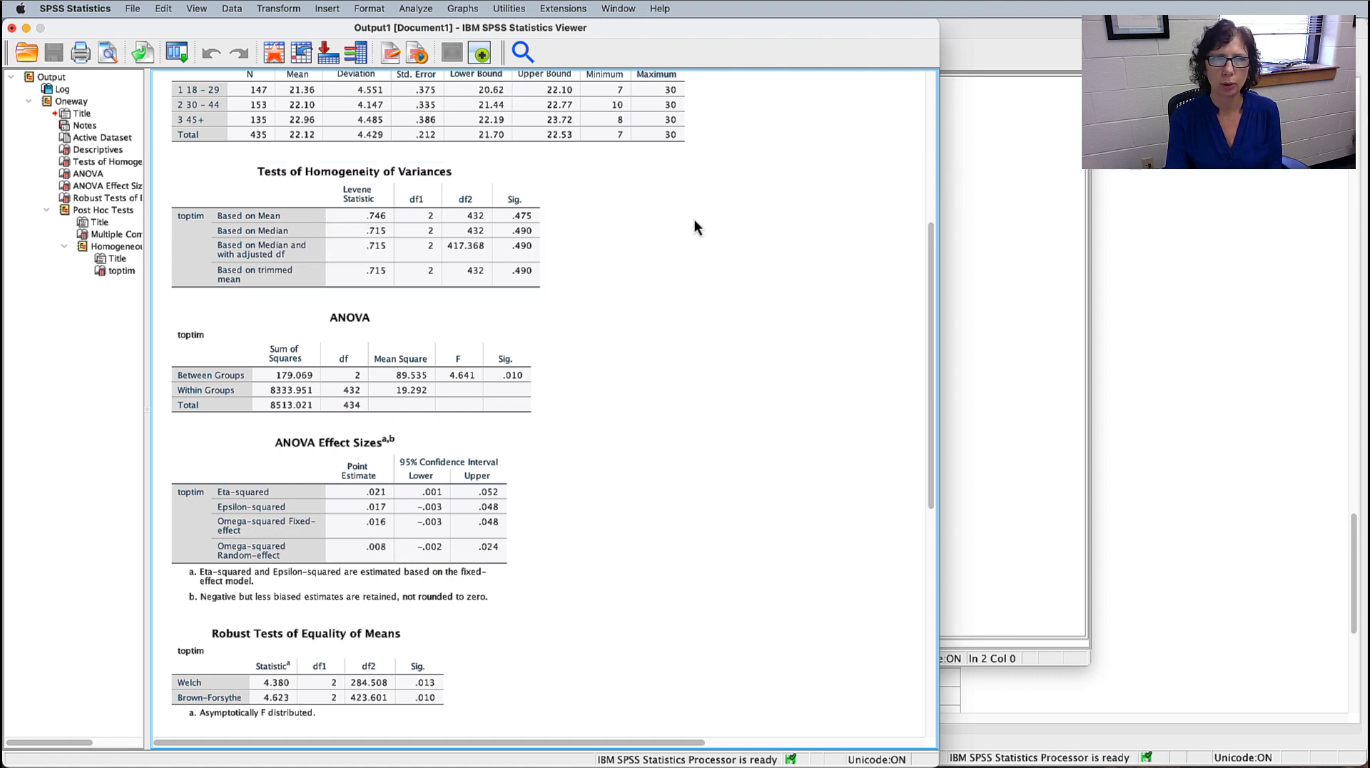
{"action": "left_click", "coordinate": [532, 224]}
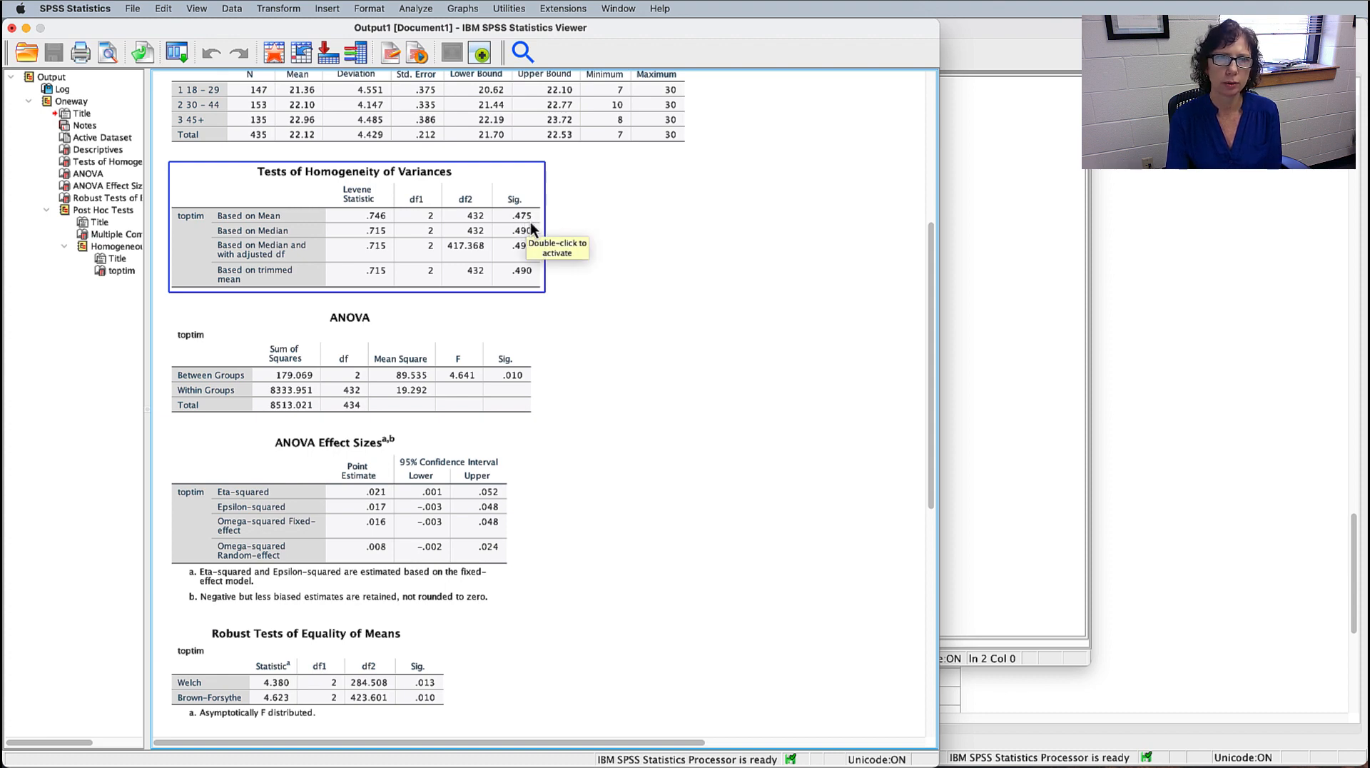
{"action": "left_click", "coordinate": [580, 226]}
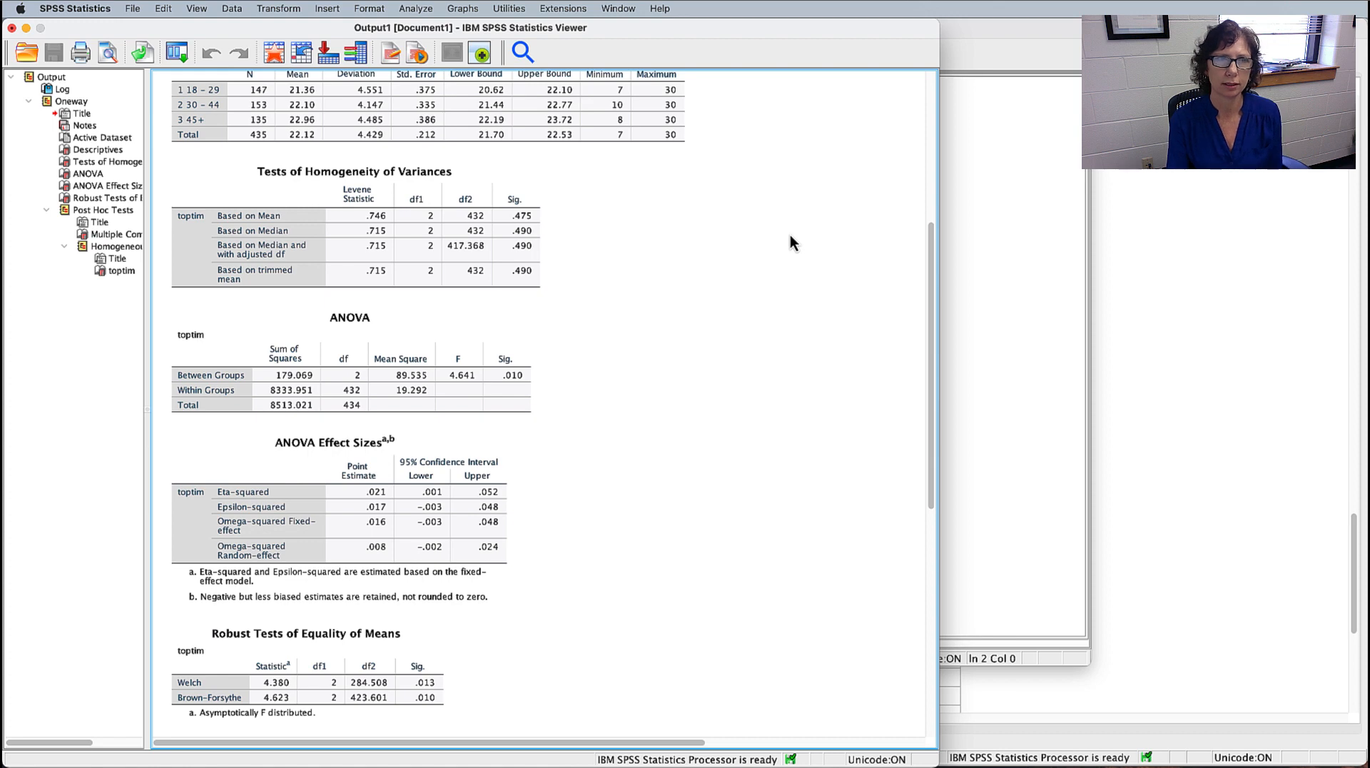
- Examine the Welch and Brown-Forsythe results in the Robust Tests of Equality of Means table
{"action": "scroll", "coordinate": [703, 327], "scroll_direction": "down", "scroll_amount": 5}
{"action": "left_click", "coordinate": [443, 496]}
{"action": "left_click", "coordinate": [307, 546]}
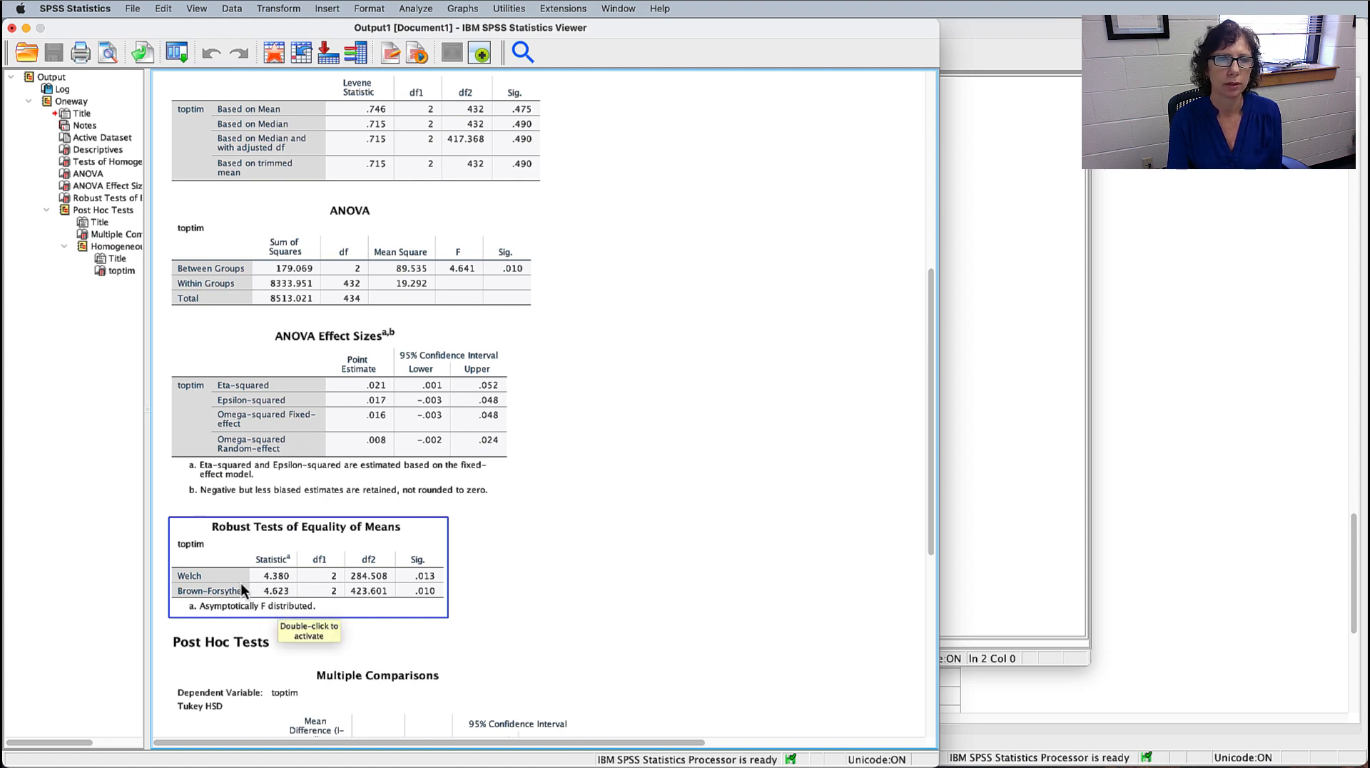
{"action": "left_click", "coordinate": [577, 345]}
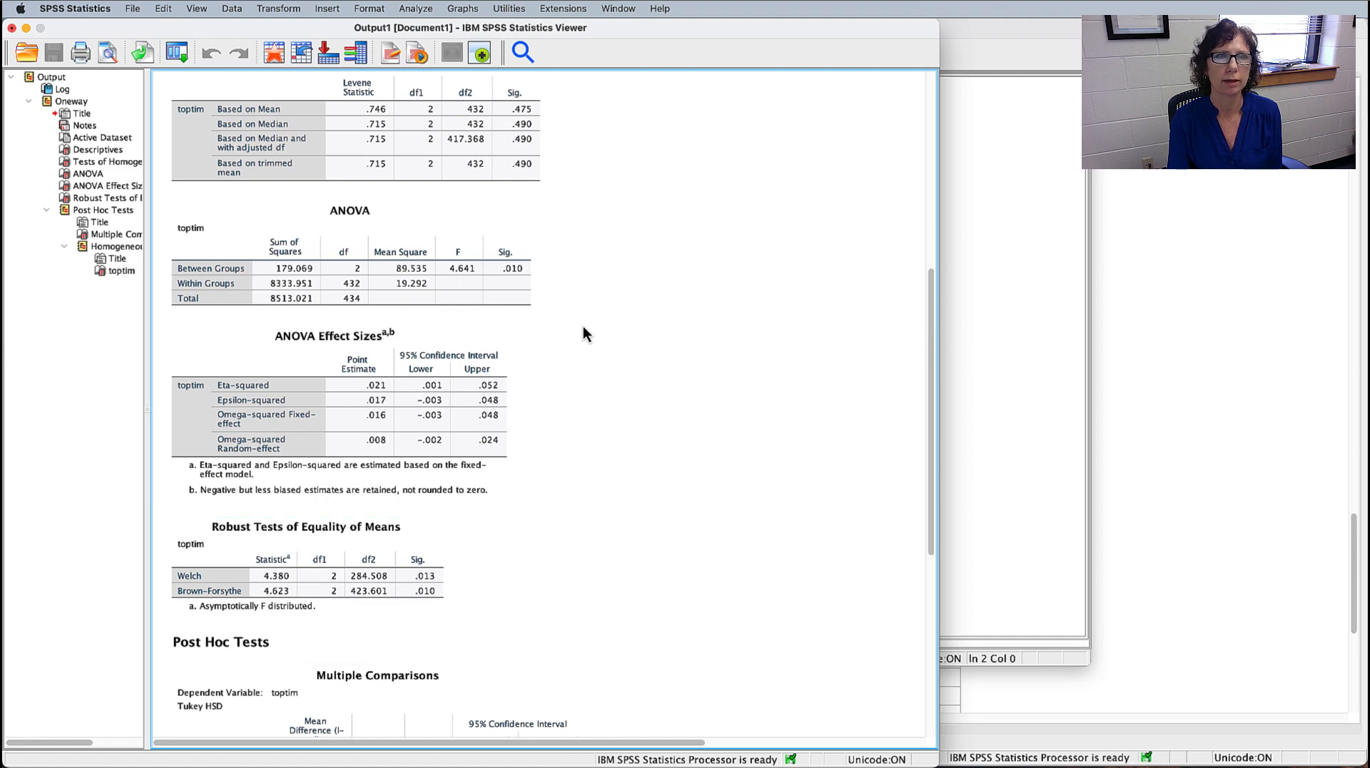
{"action": "scroll", "coordinate": [667, 243], "scroll_direction": "up", "scroll_amount": 3}
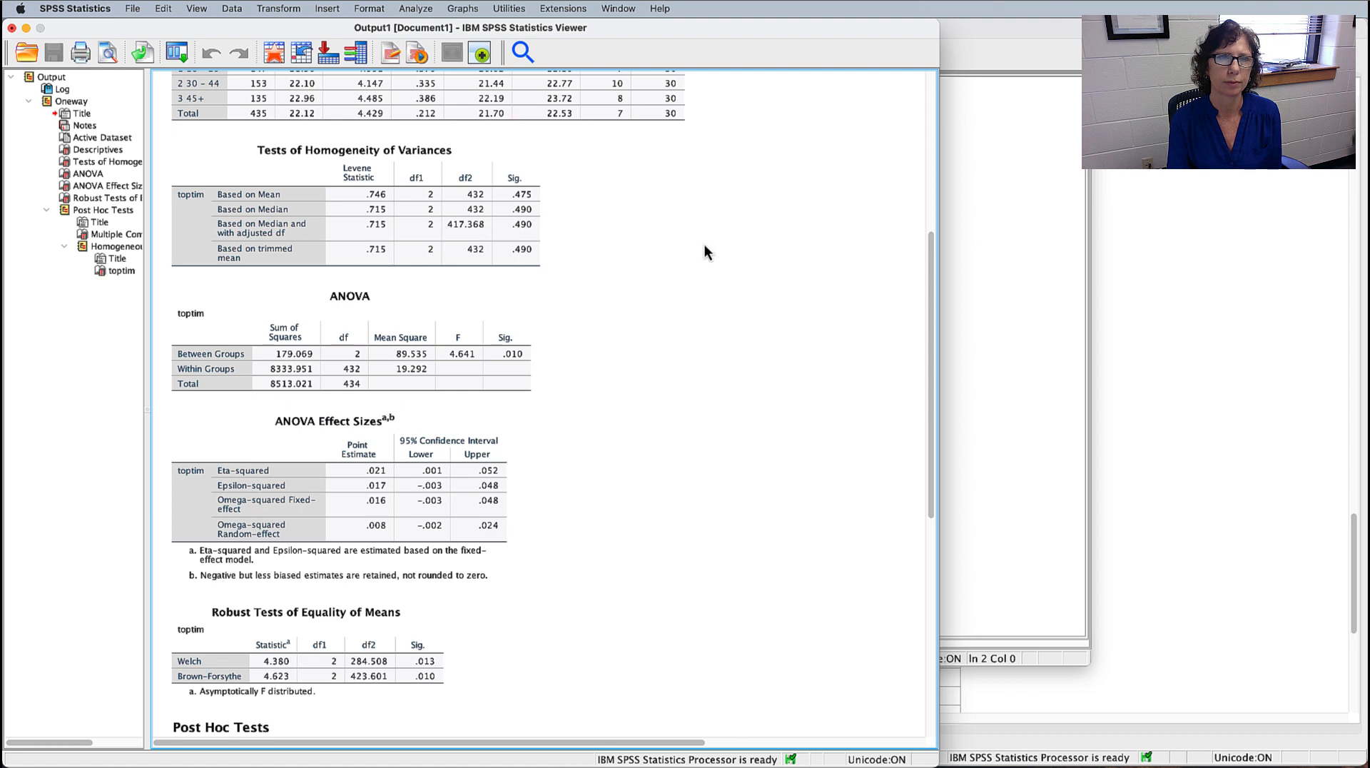
- Examine the between-groups F test and significance in the ANOVA table together with the eta-squared effect size estimate
{"action": "scroll", "coordinate": [705, 252], "scroll_direction": "down", "scroll_amount": 3}
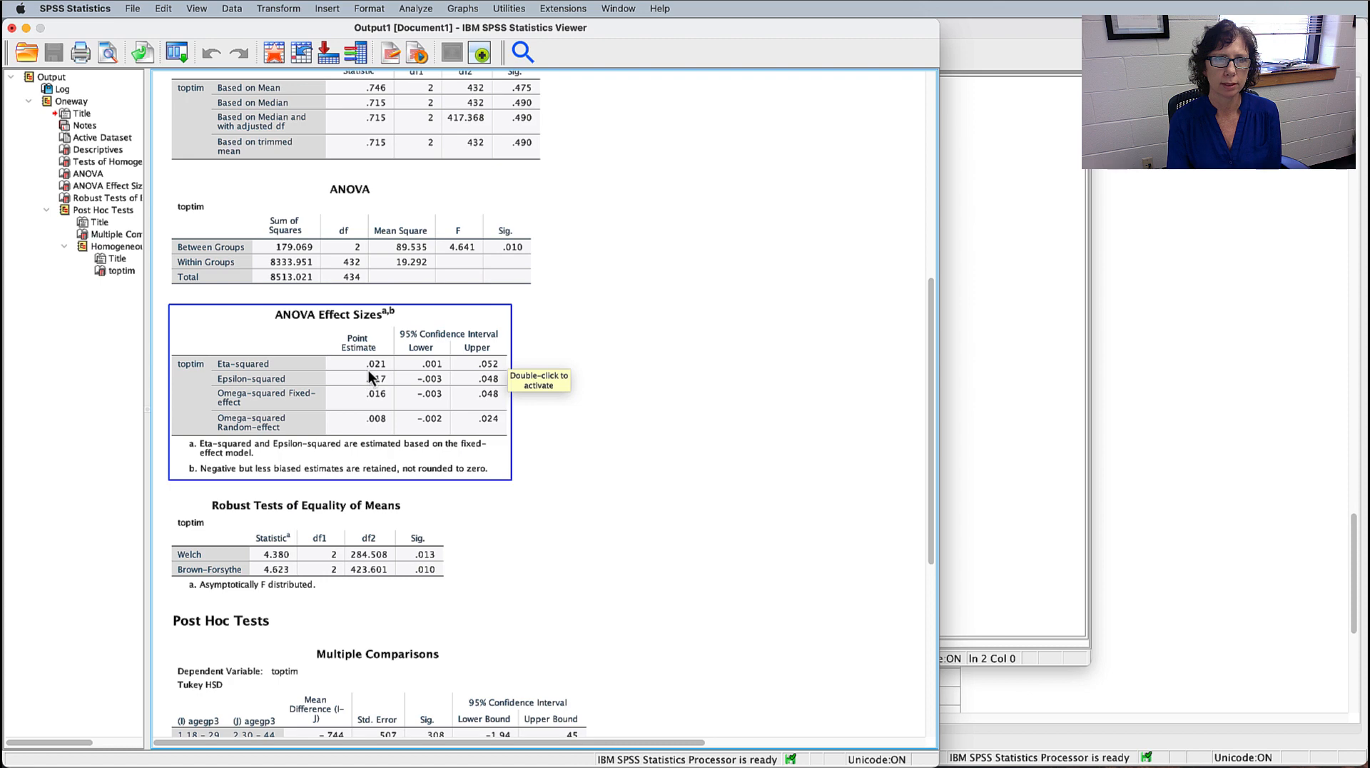
{"action": "scroll", "coordinate": [384, 373], "scroll_direction": "up", "scroll_amount": 3}
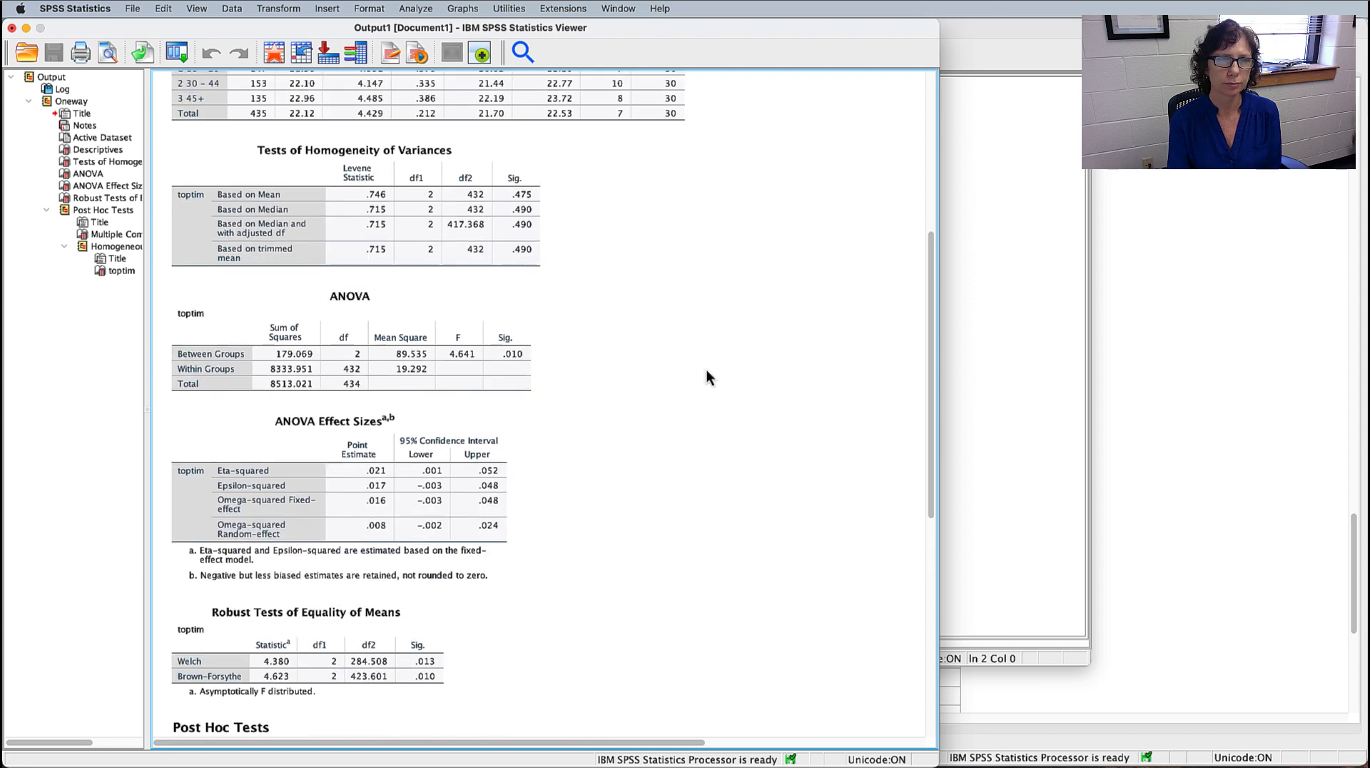
{"action": "left_click", "coordinate": [531, 353]}
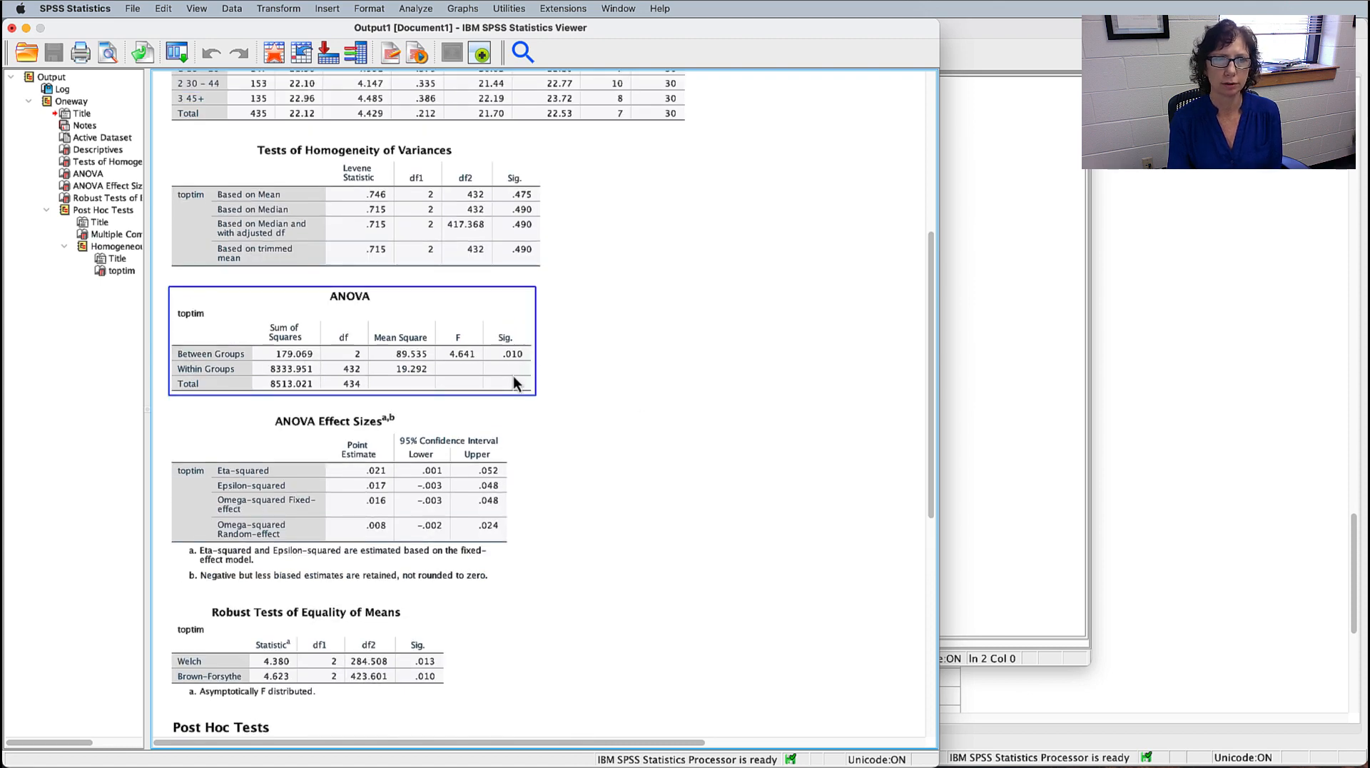
{"action": "left_click", "coordinate": [376, 476]}
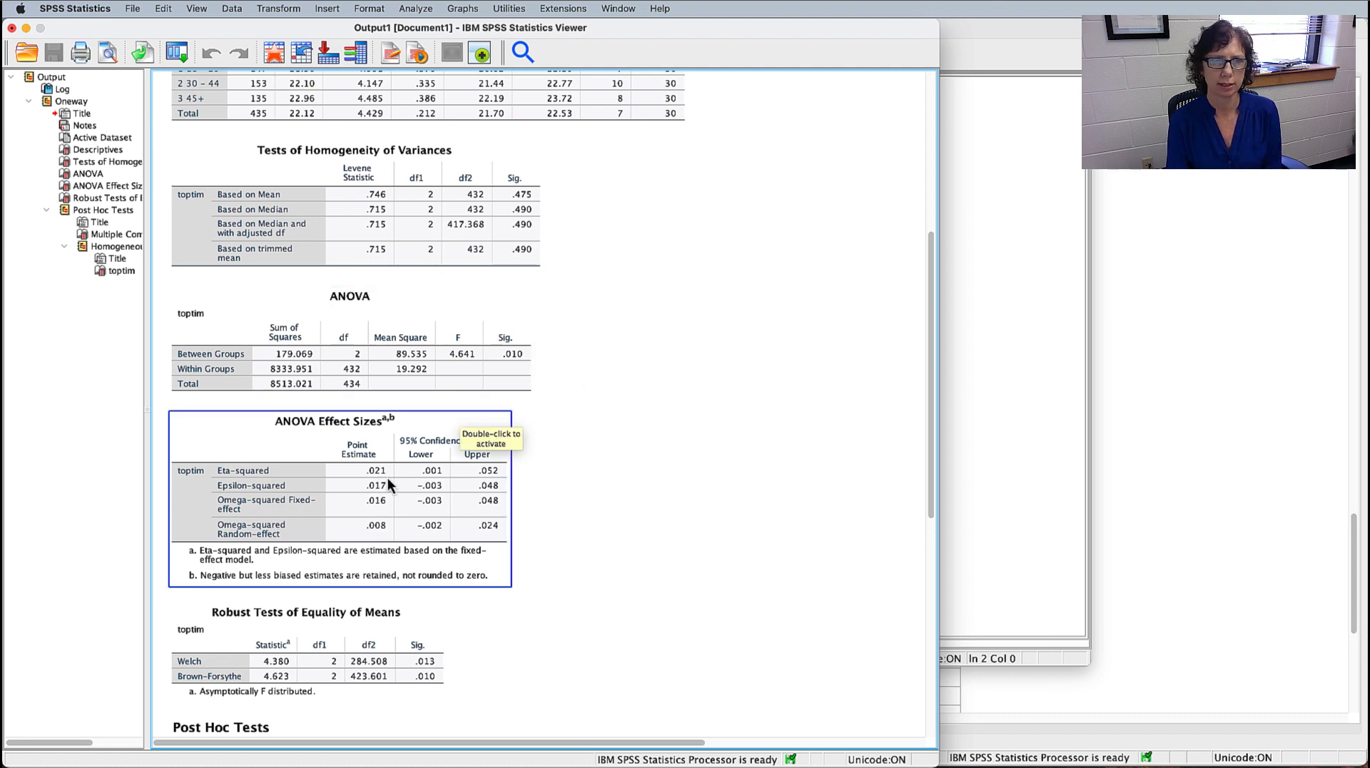
{"action": "left_click", "coordinate": [414, 381]}
{"action": "left_click", "coordinate": [370, 428]}
{"action": "left_click", "coordinate": [414, 384]}
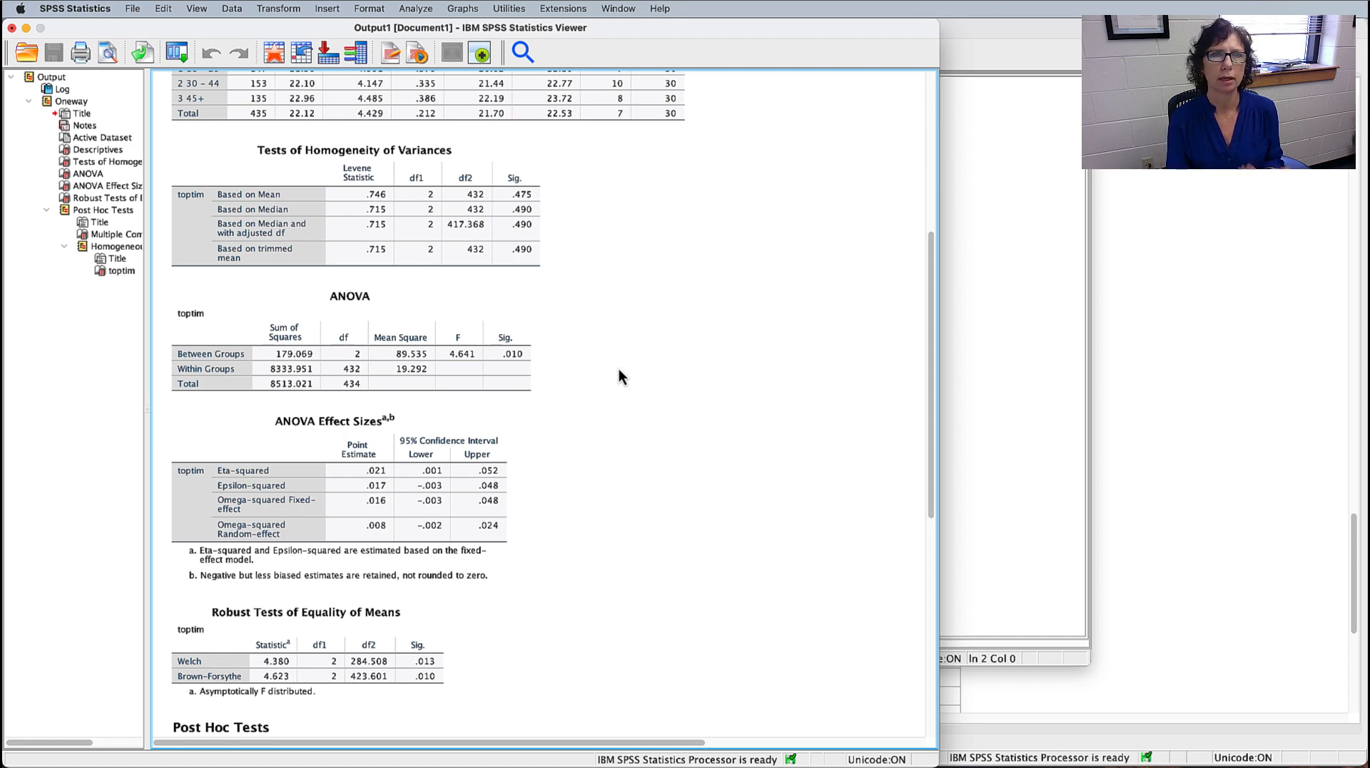
- Examine the Tukey HSD Multiple Comparisons table for mean differences and significance between each pair of age groups
{"action": "scroll", "coordinate": [619, 370], "scroll_direction": "down", "scroll_amount": 10}
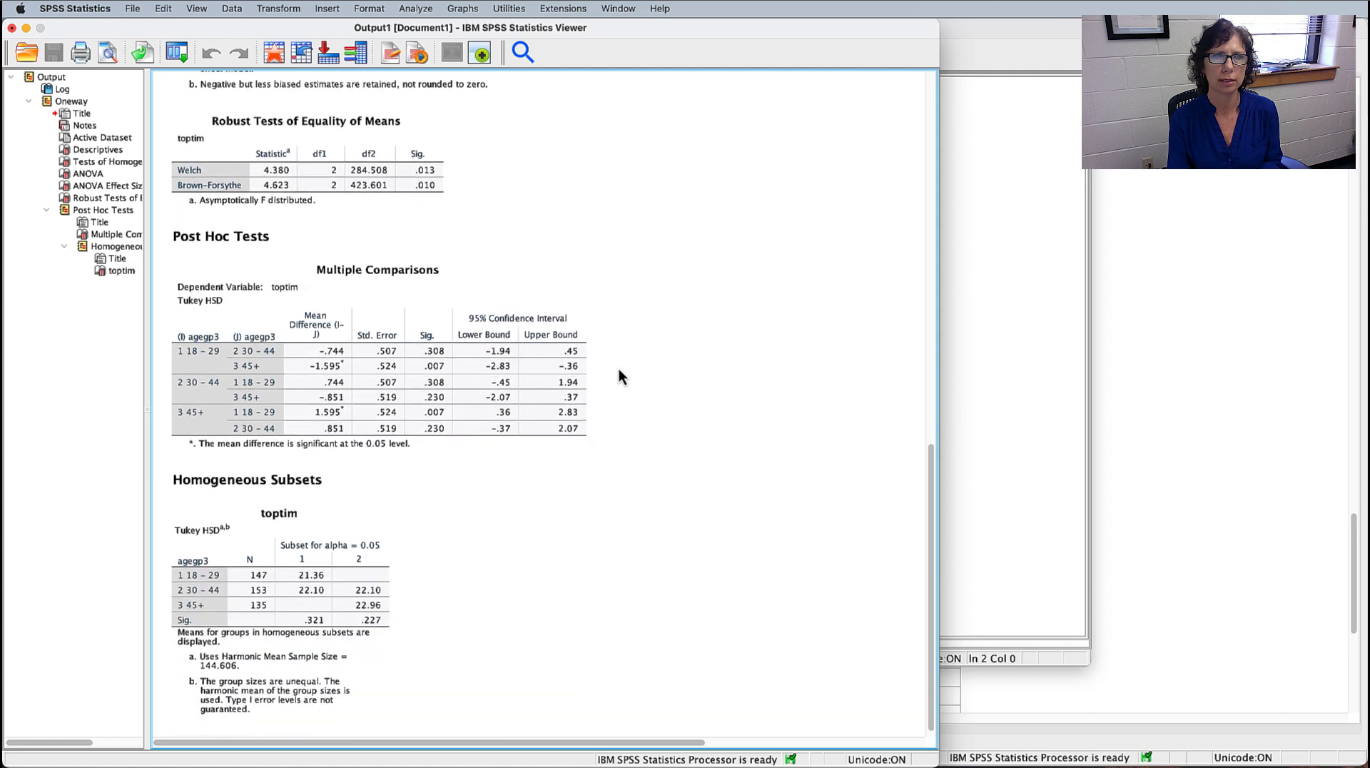
{"action": "left_click", "coordinate": [185, 226]}
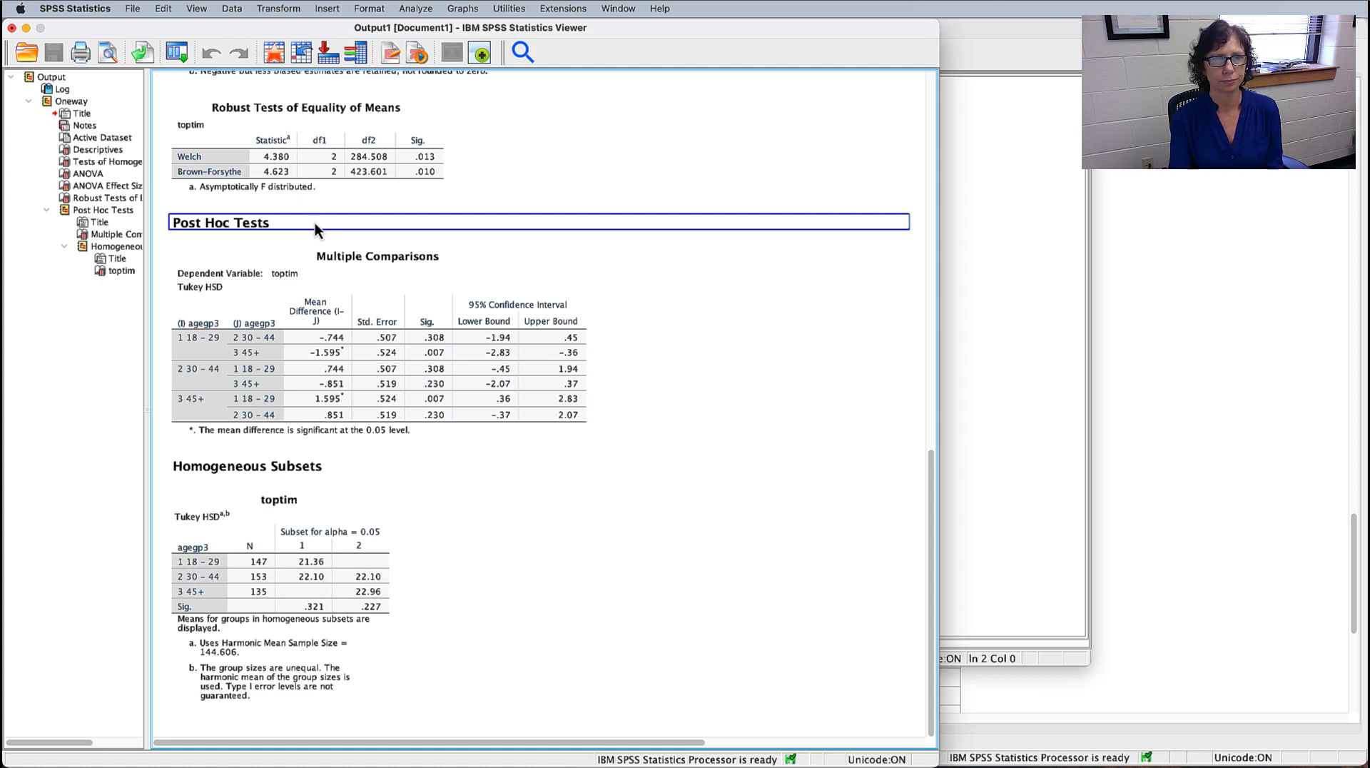
{"action": "left_click", "coordinate": [467, 404]}
{"action": "left_click", "coordinate": [749, 388]}
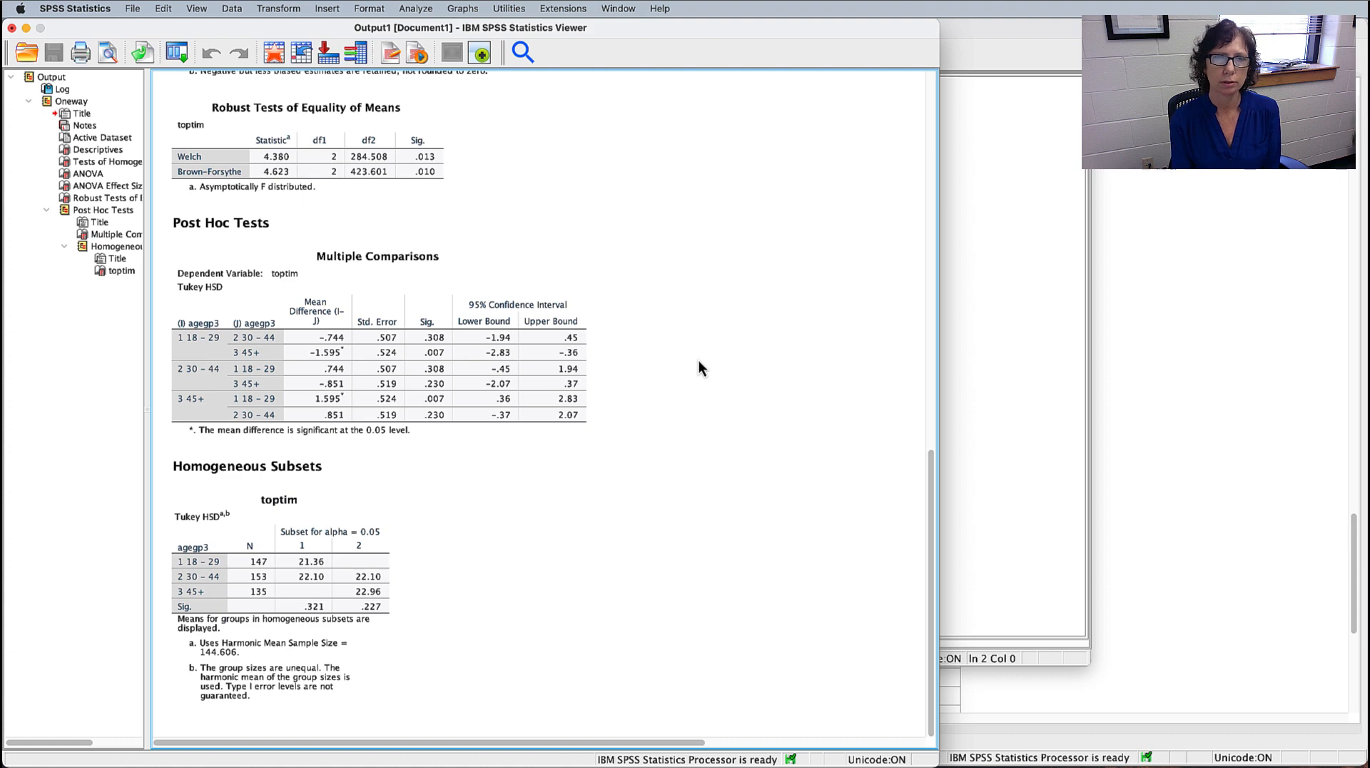
{"action": "left_click", "coordinate": [261, 334]}
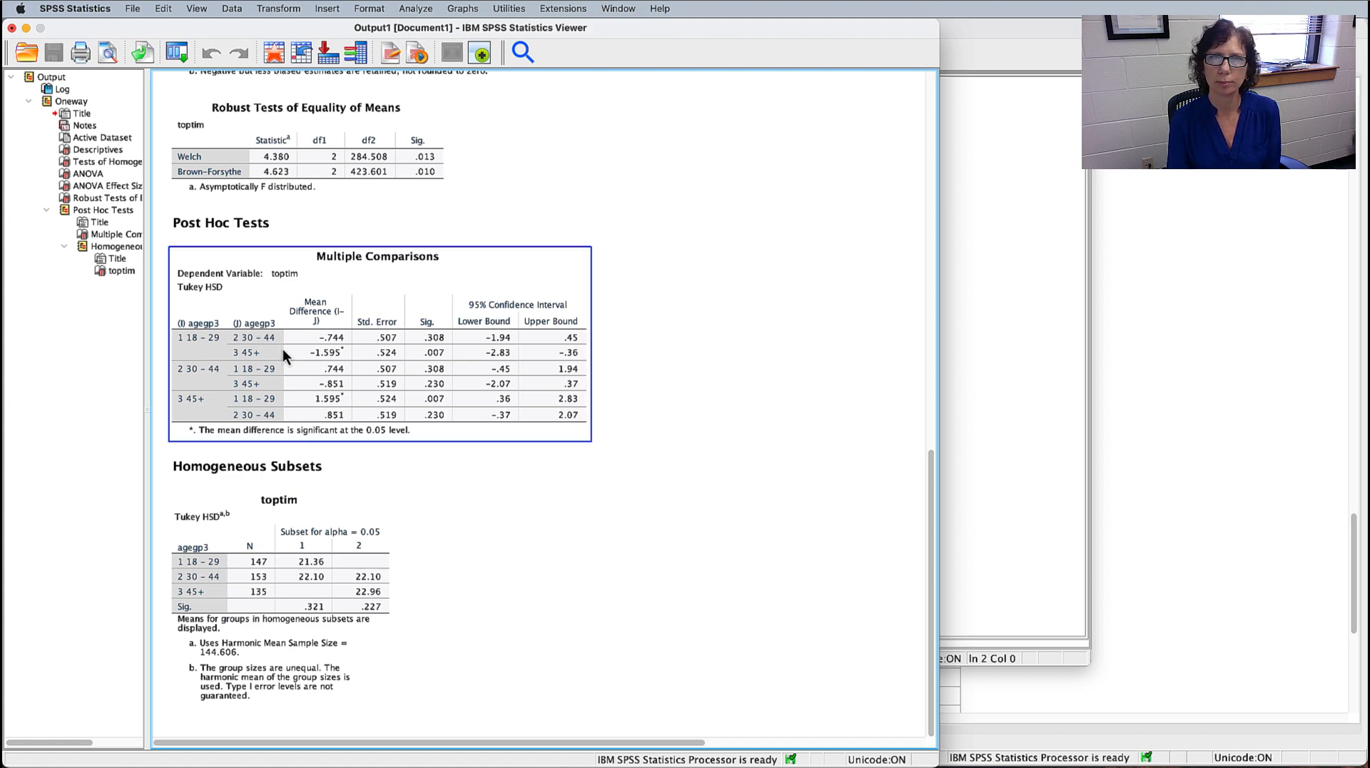
{"action": "left_click", "coordinate": [370, 468]}
{"action": "left_click", "coordinate": [278, 397]}
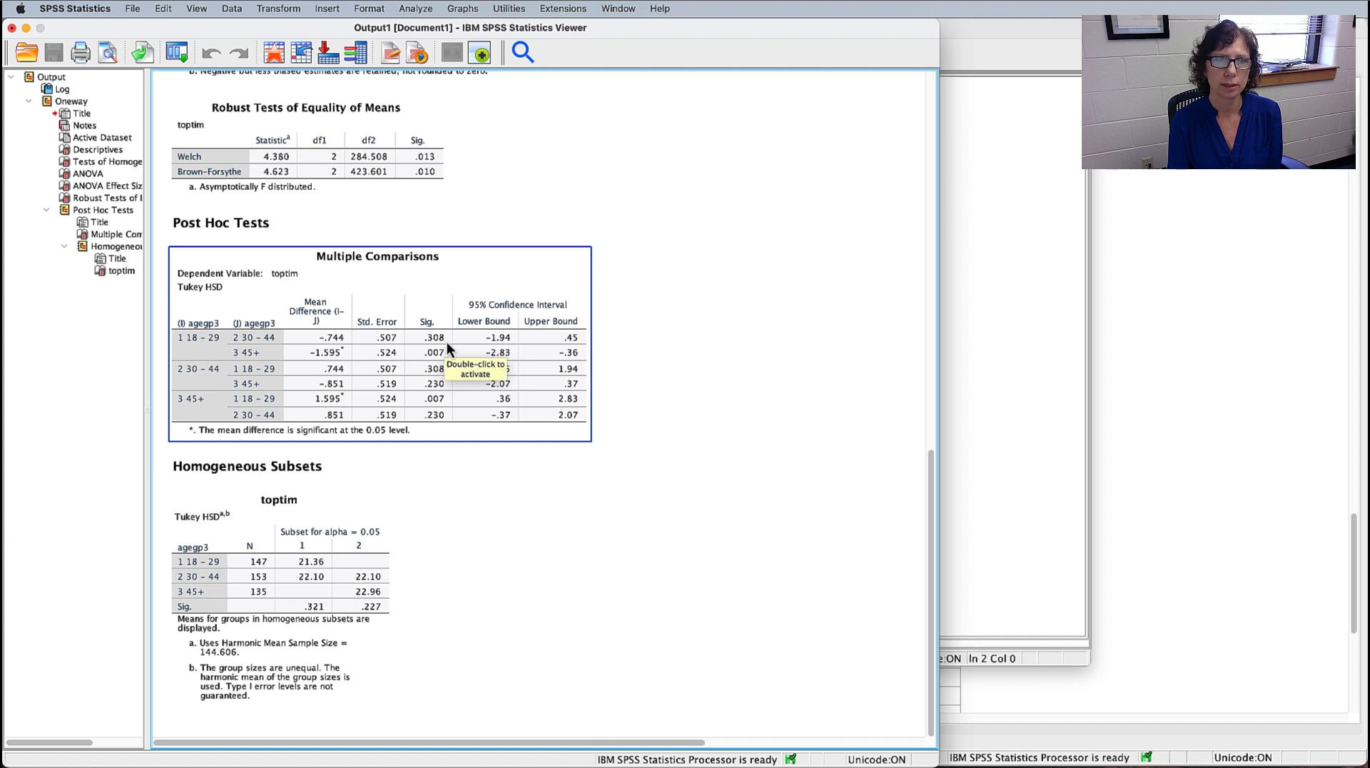
{"action": "left_click", "coordinate": [762, 335]}
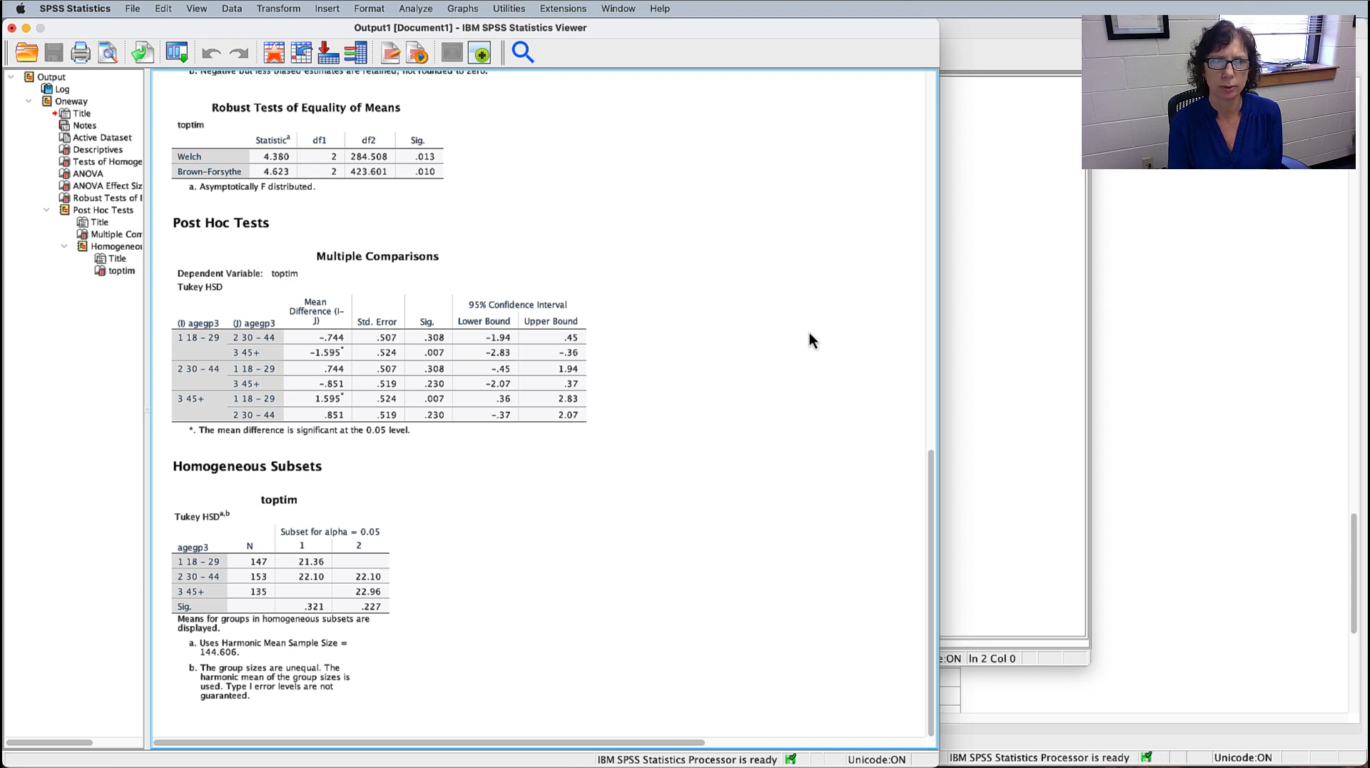
{"action": "left_click", "coordinate": [315, 362]}
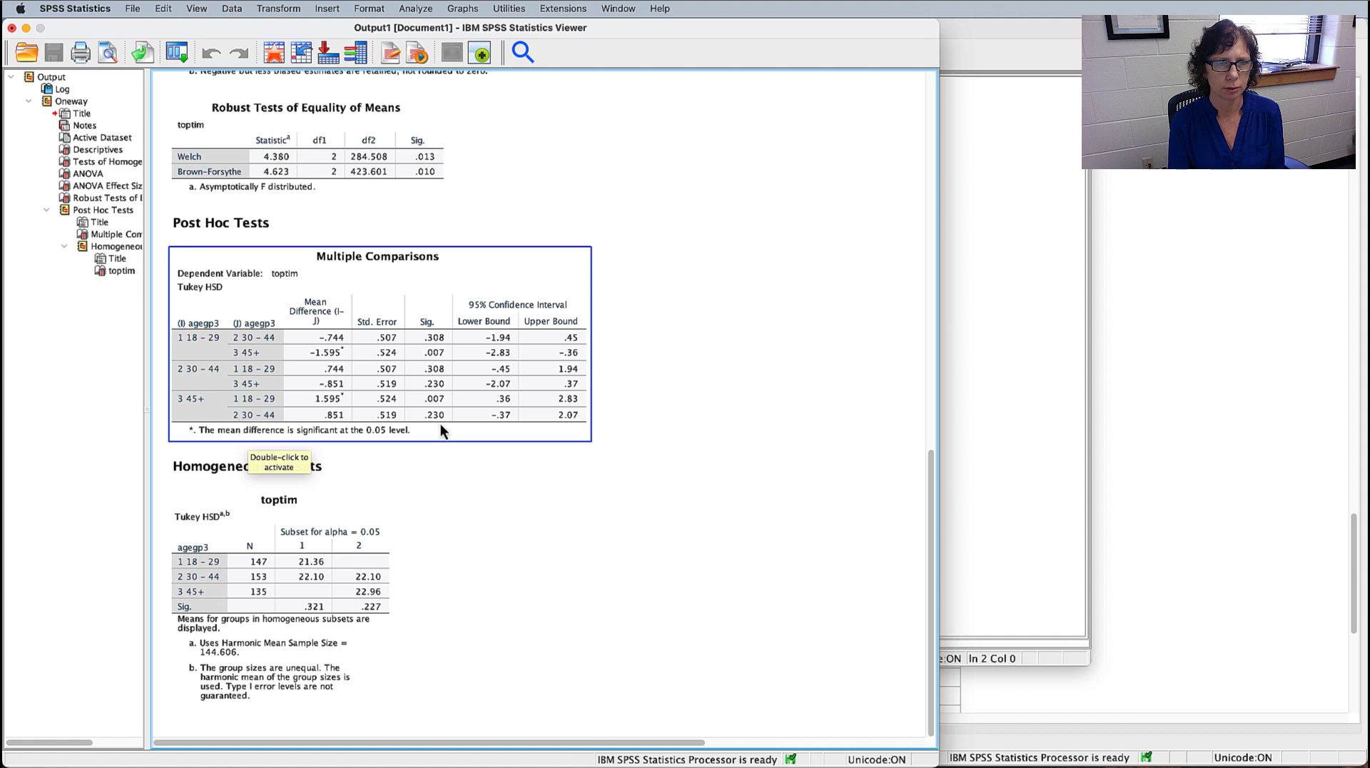
{"action": "left_click", "coordinate": [762, 431]}
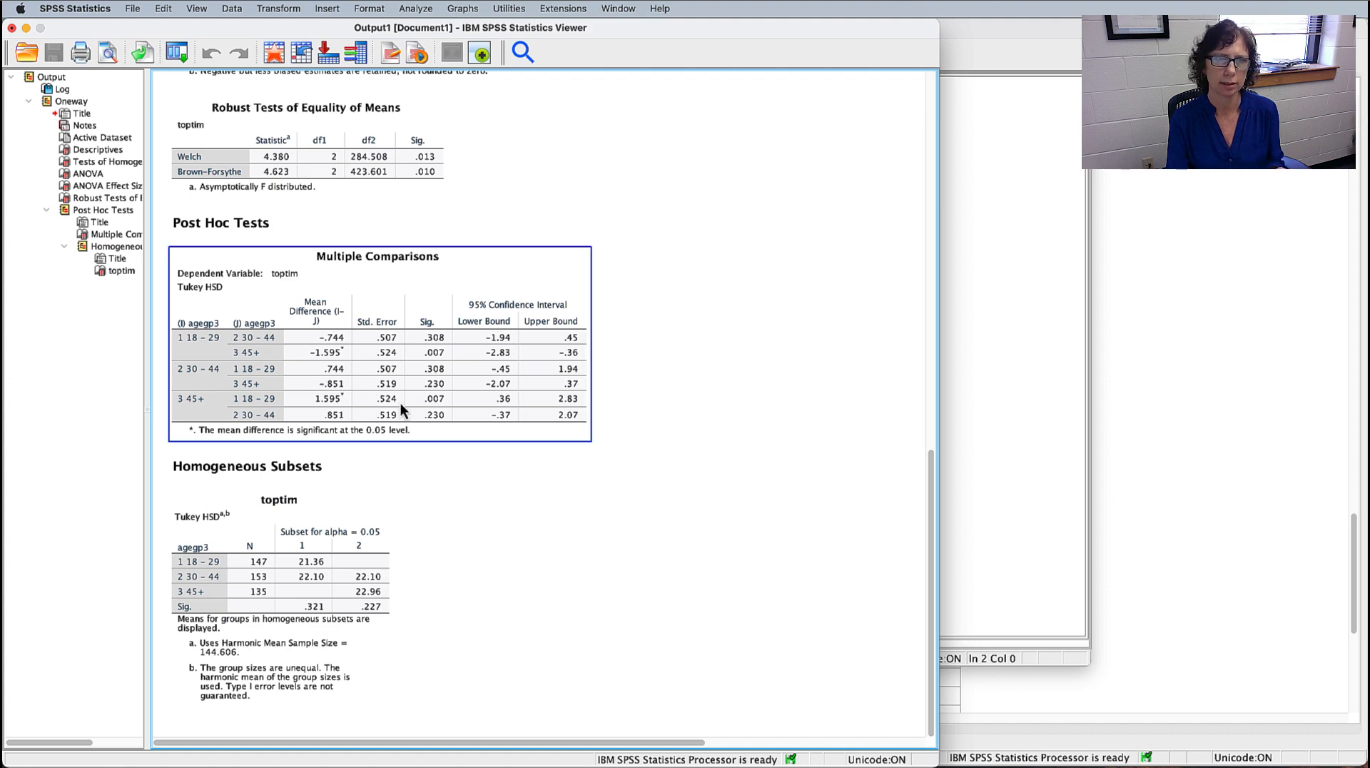
- Recheck the overall ANOVA results and effect sizes alongside the Tukey post hoc comparisons
{"action": "scroll", "coordinate": [588, 328], "scroll_direction": "up", "scroll_amount": 5}
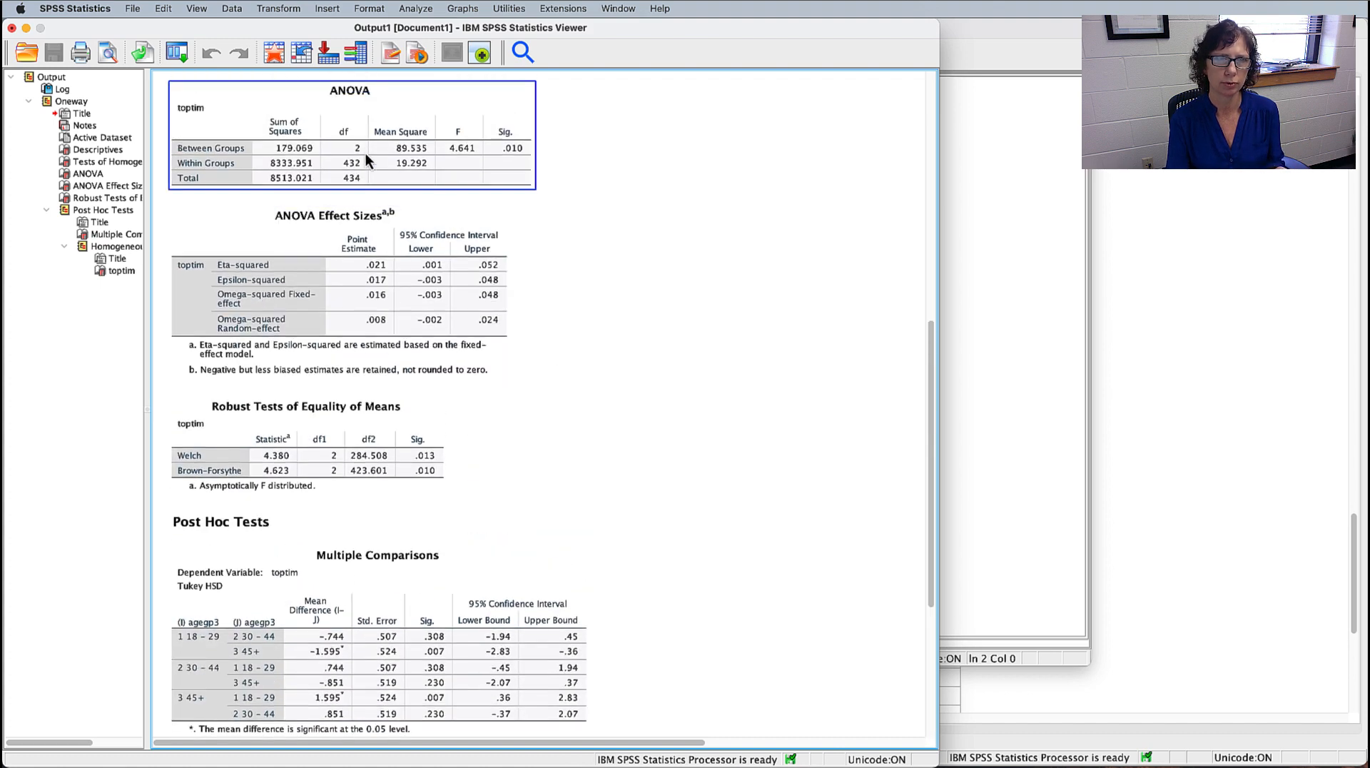
{"action": "scroll", "coordinate": [705, 282], "scroll_direction": "down", "scroll_amount": 5}
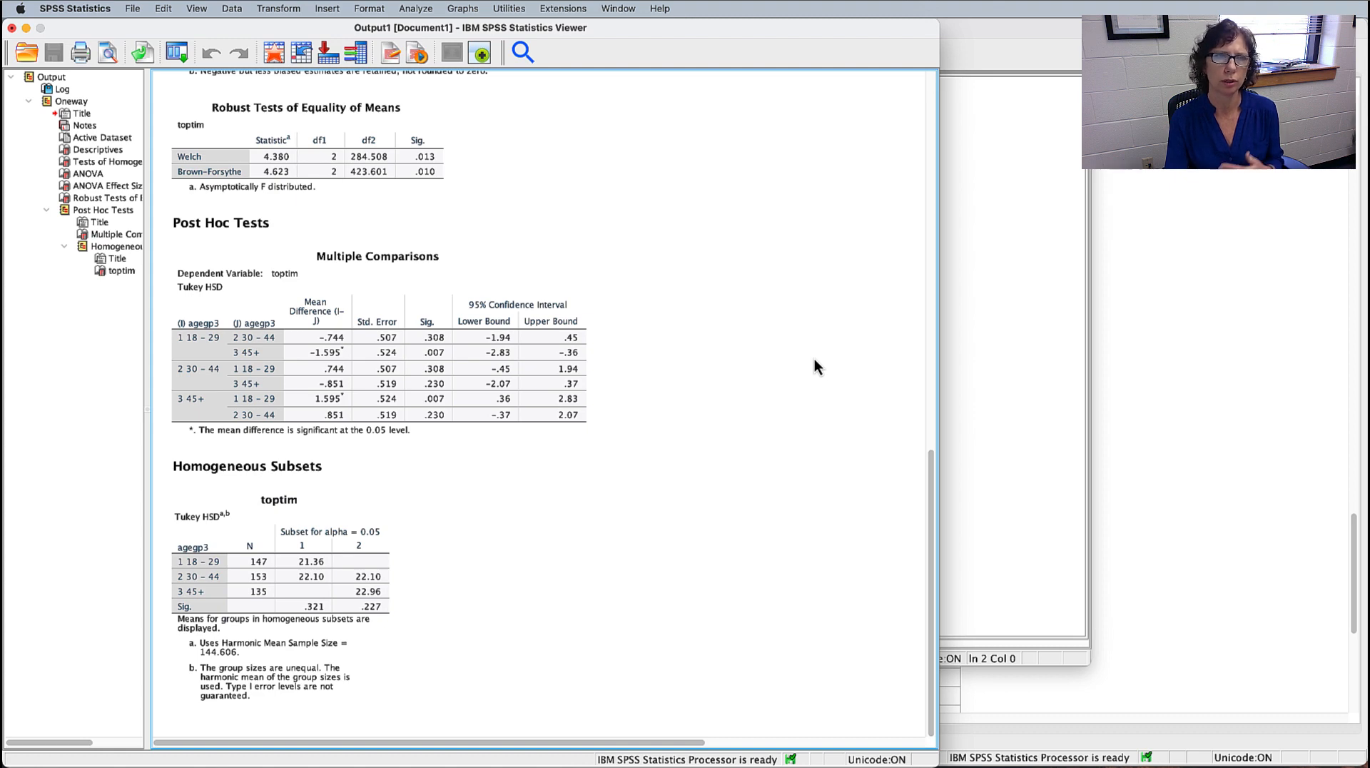
{"action": "left_click", "coordinate": [247, 300]}
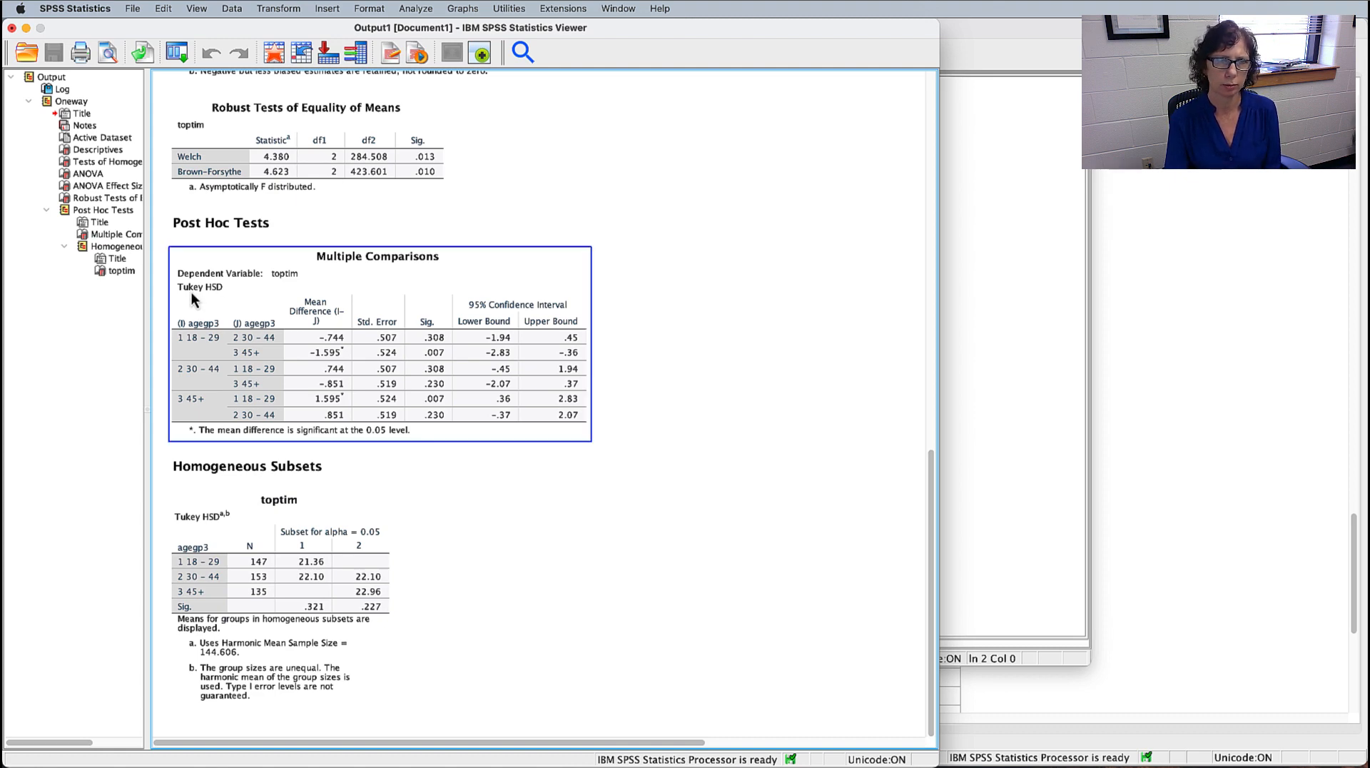
{"action": "left_click", "coordinate": [872, 407]}
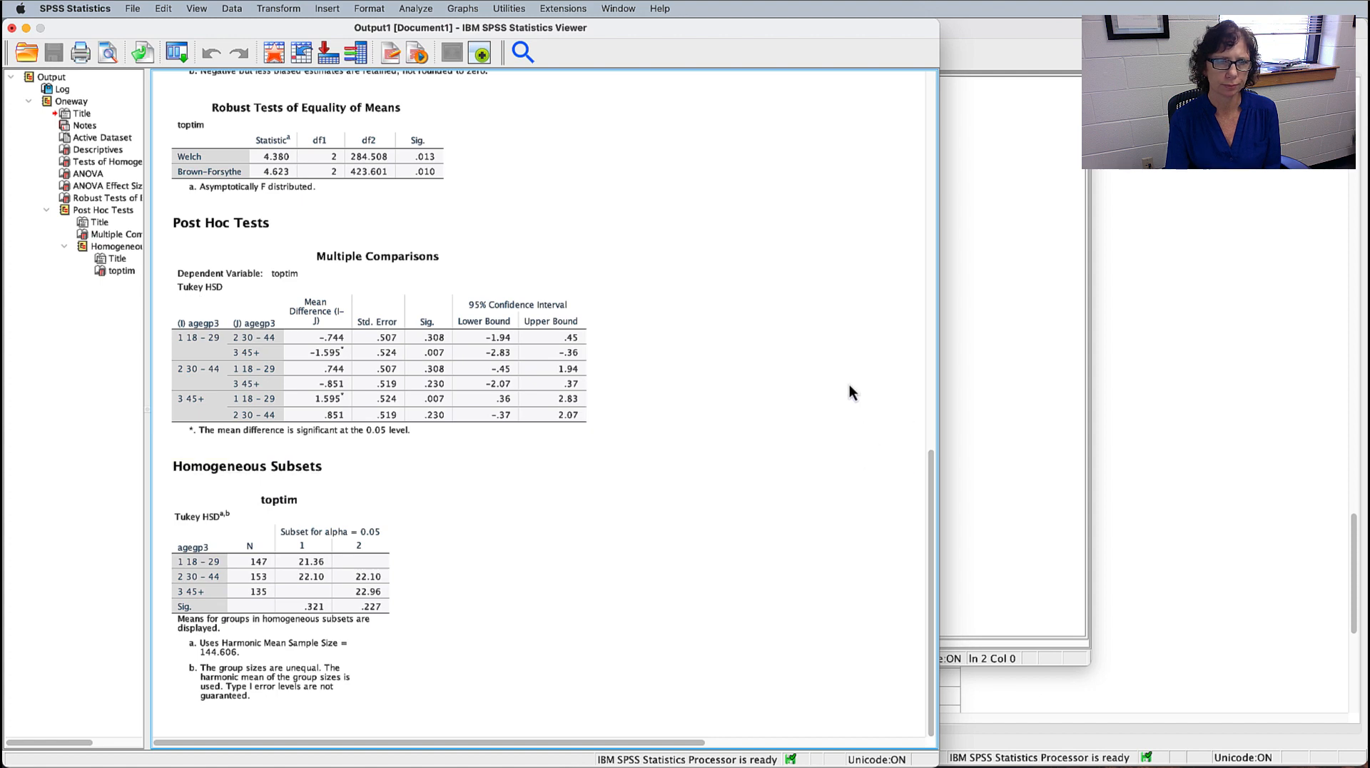
{"action": "scroll", "coordinate": [821, 437], "scroll_direction": "up", "scroll_amount": 15}
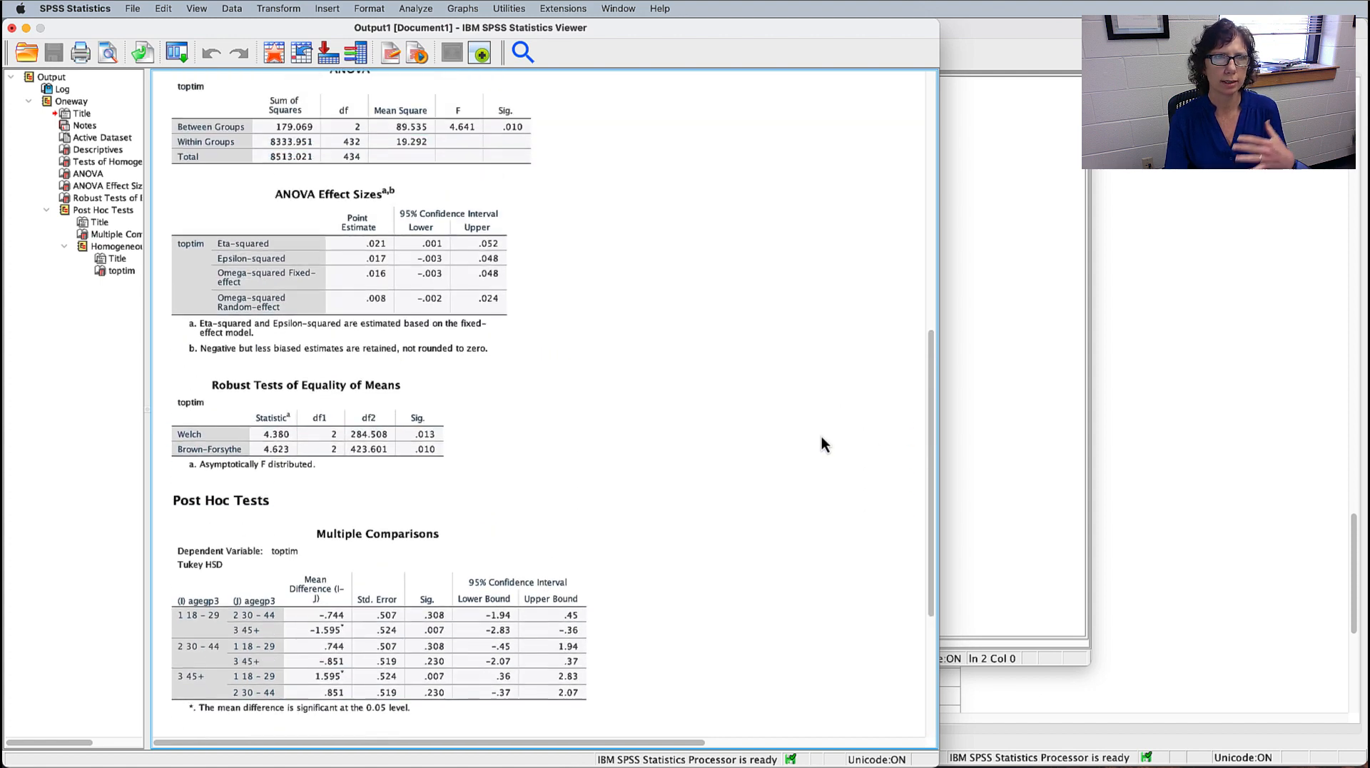
{"action": "scroll", "coordinate": [821, 438], "scroll_direction": "down", "scroll_amount": 15}
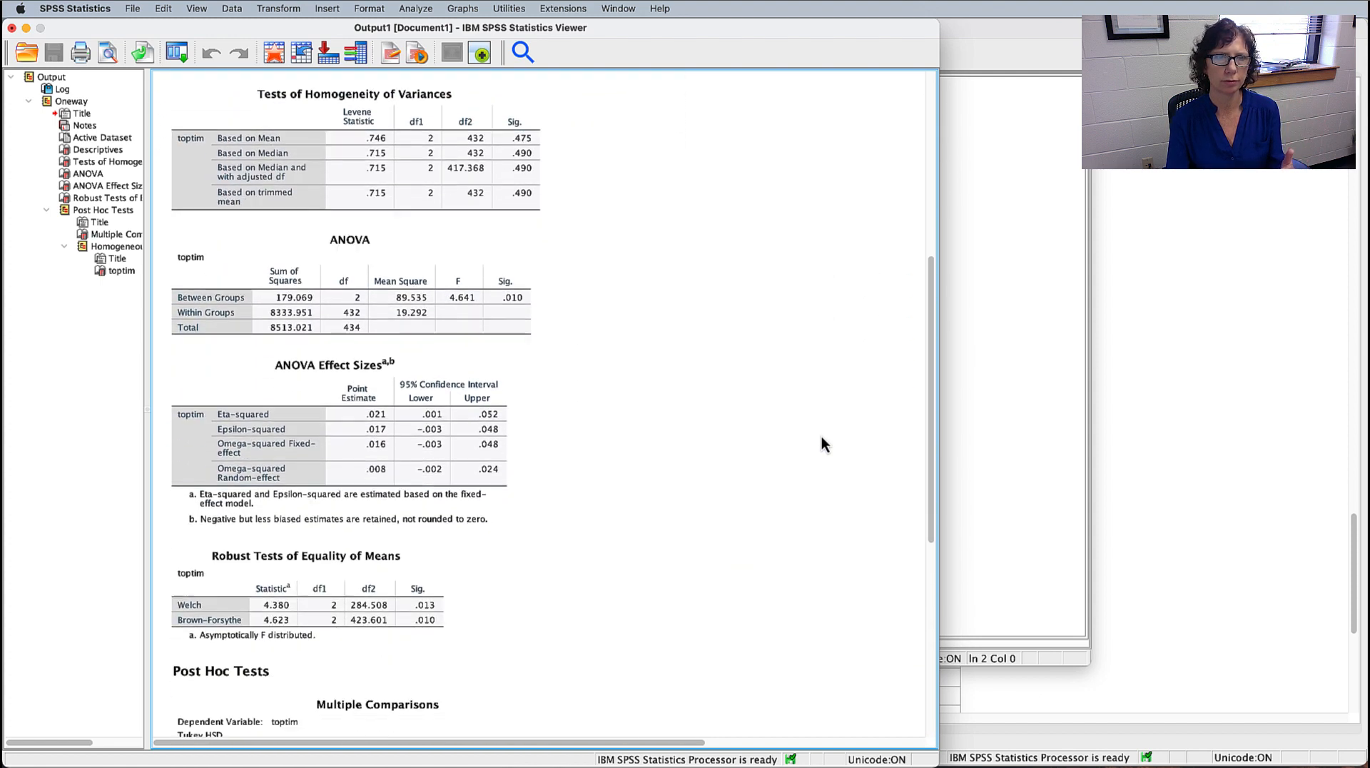
- Review the output tables from the Tukey comparisons back up to the Descriptives for the three age groups
{"action": "scroll", "coordinate": [821, 438], "scroll_direction": "up", "scroll_amount": 4}
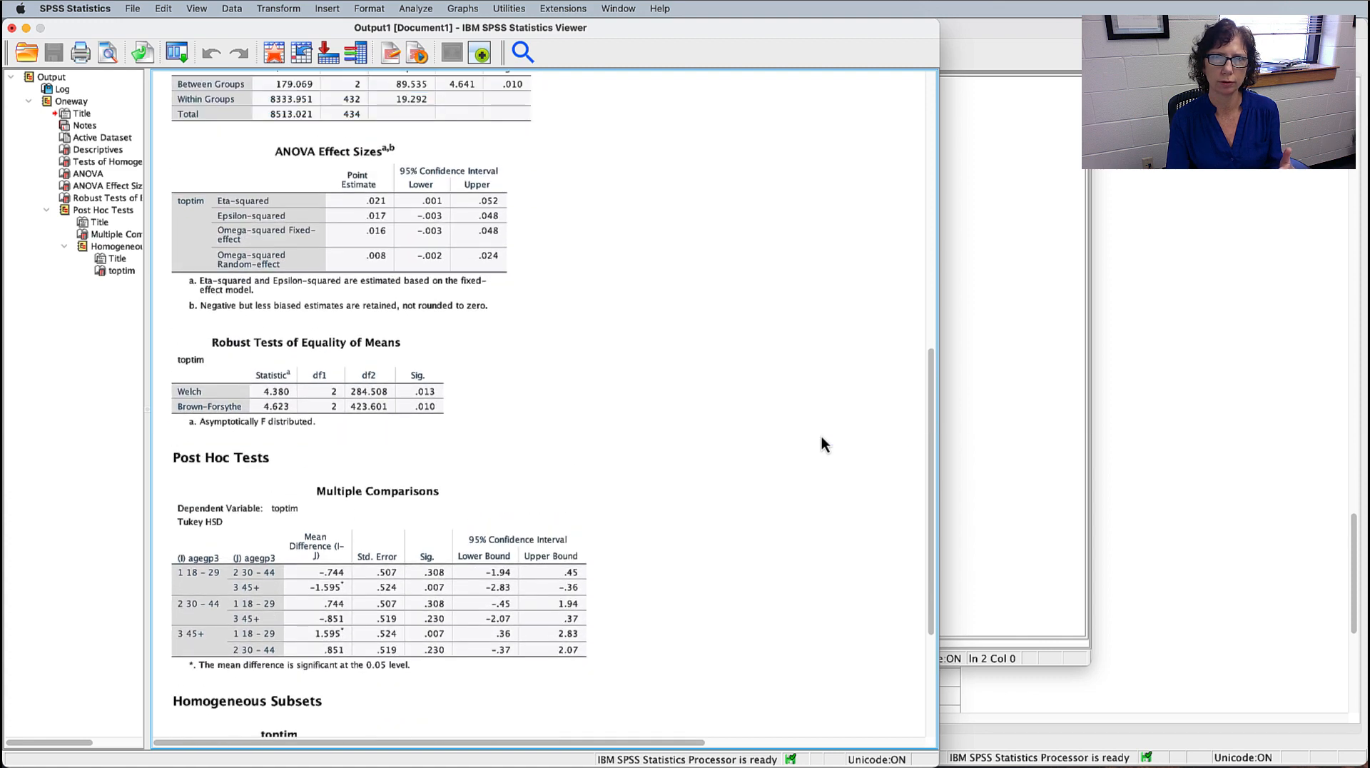
{"action": "scroll", "coordinate": [821, 443], "scroll_direction": "up", "scroll_amount": 12}
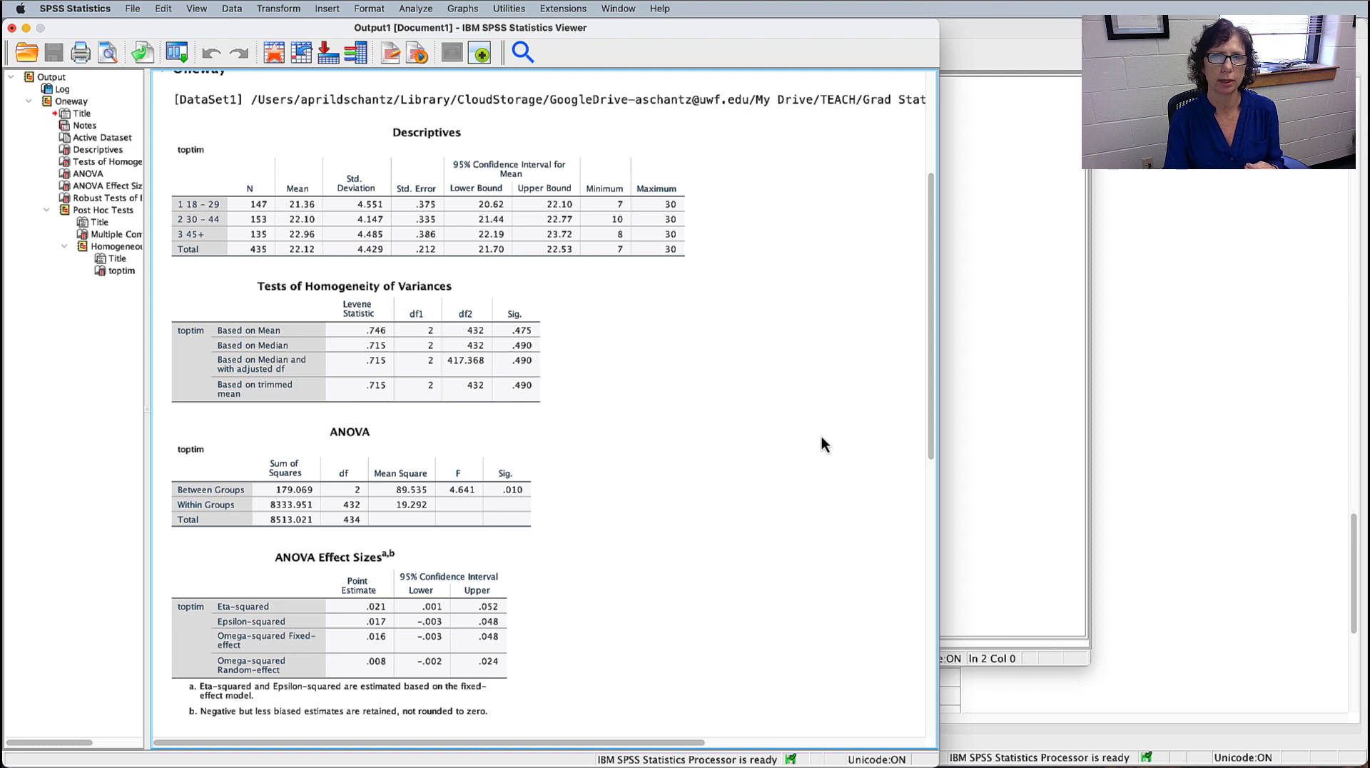
{"action": "scroll", "coordinate": [822, 444], "scroll_direction": "right", "scroll_amount": 5}
{"action": "scroll", "coordinate": [832, 404], "scroll_direction": "left", "scroll_amount": 5}
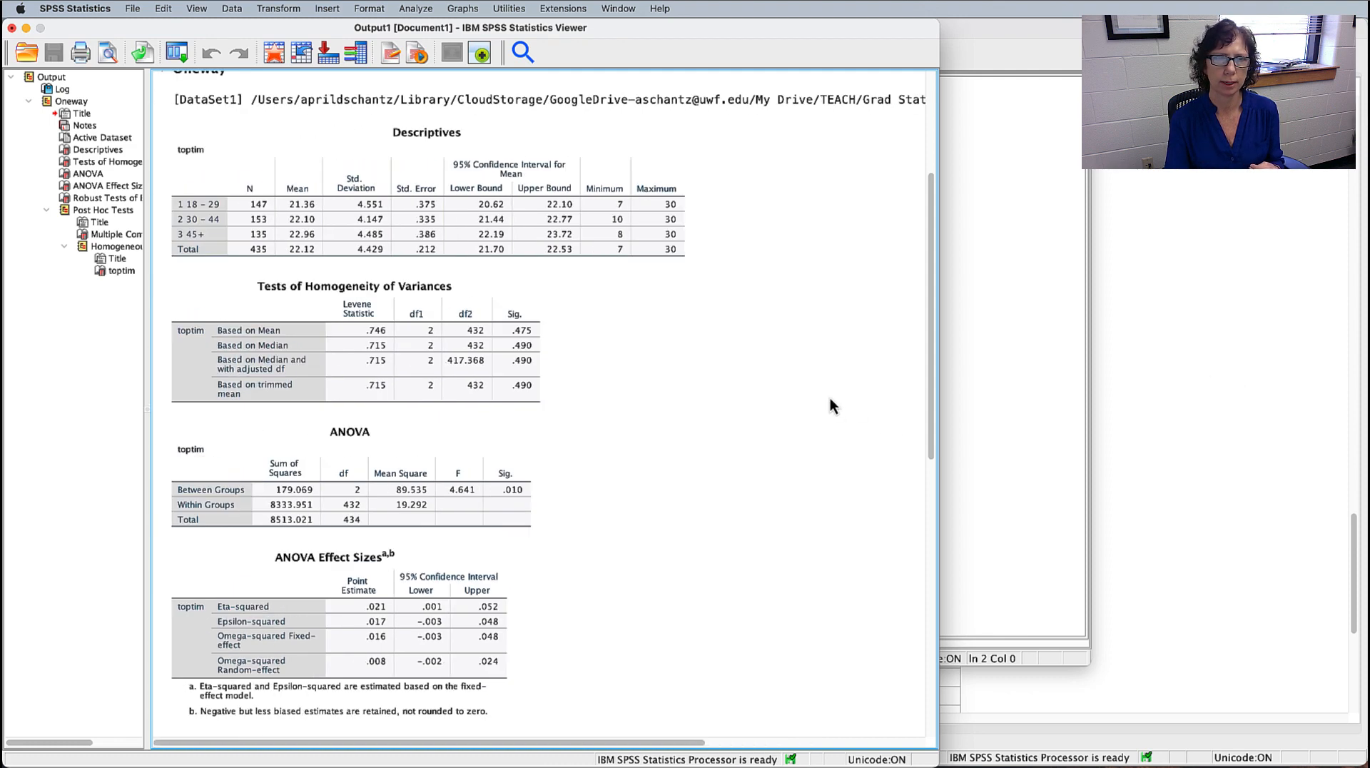
- Switch to the LabSheet Lab8 ANOVAs document in Word and review its guidance on Levene's test and choosing between ANOVA and robust results
{"action": "key", "text": "super+Tab"}
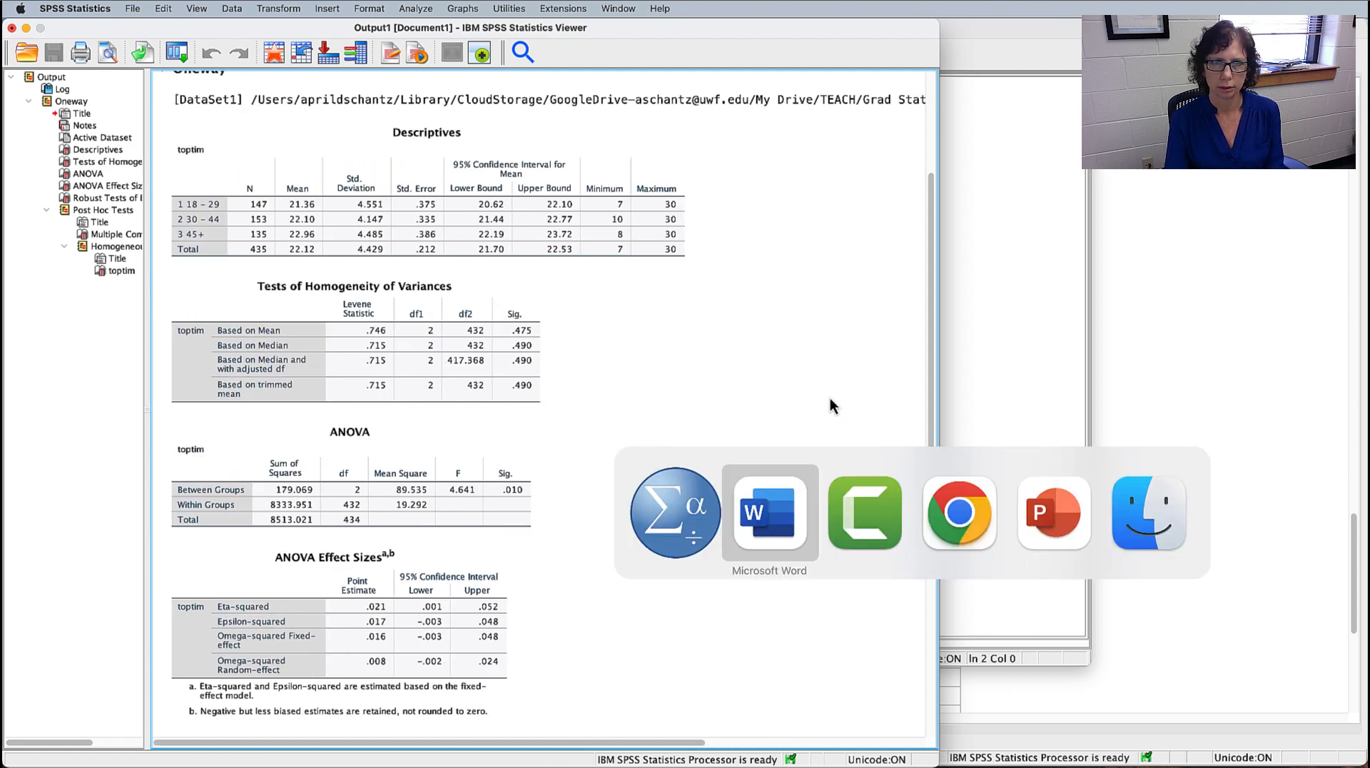
{"action": "scroll", "coordinate": [1046, 350], "scroll_direction": "down", "scroll_amount": 3}
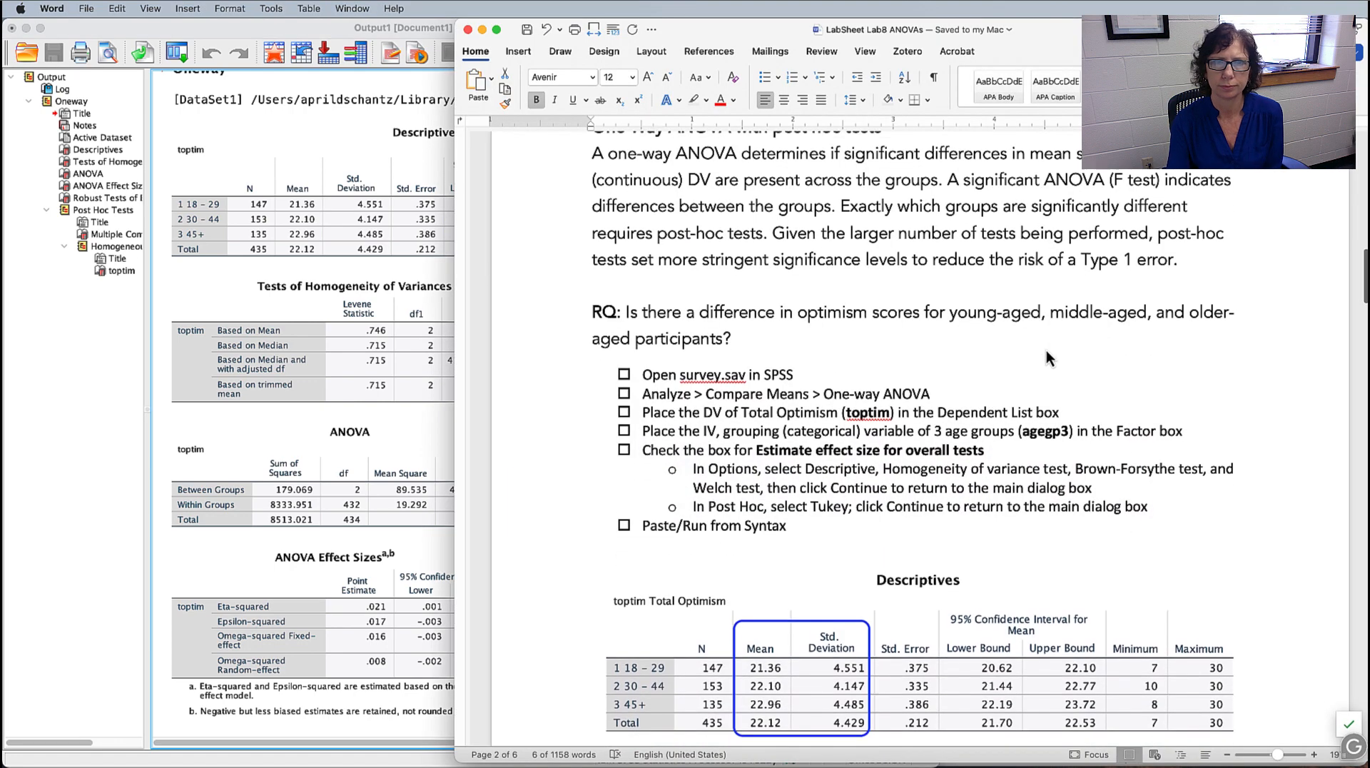
{"action": "scroll", "coordinate": [1046, 357], "scroll_direction": "down", "scroll_amount": 15}
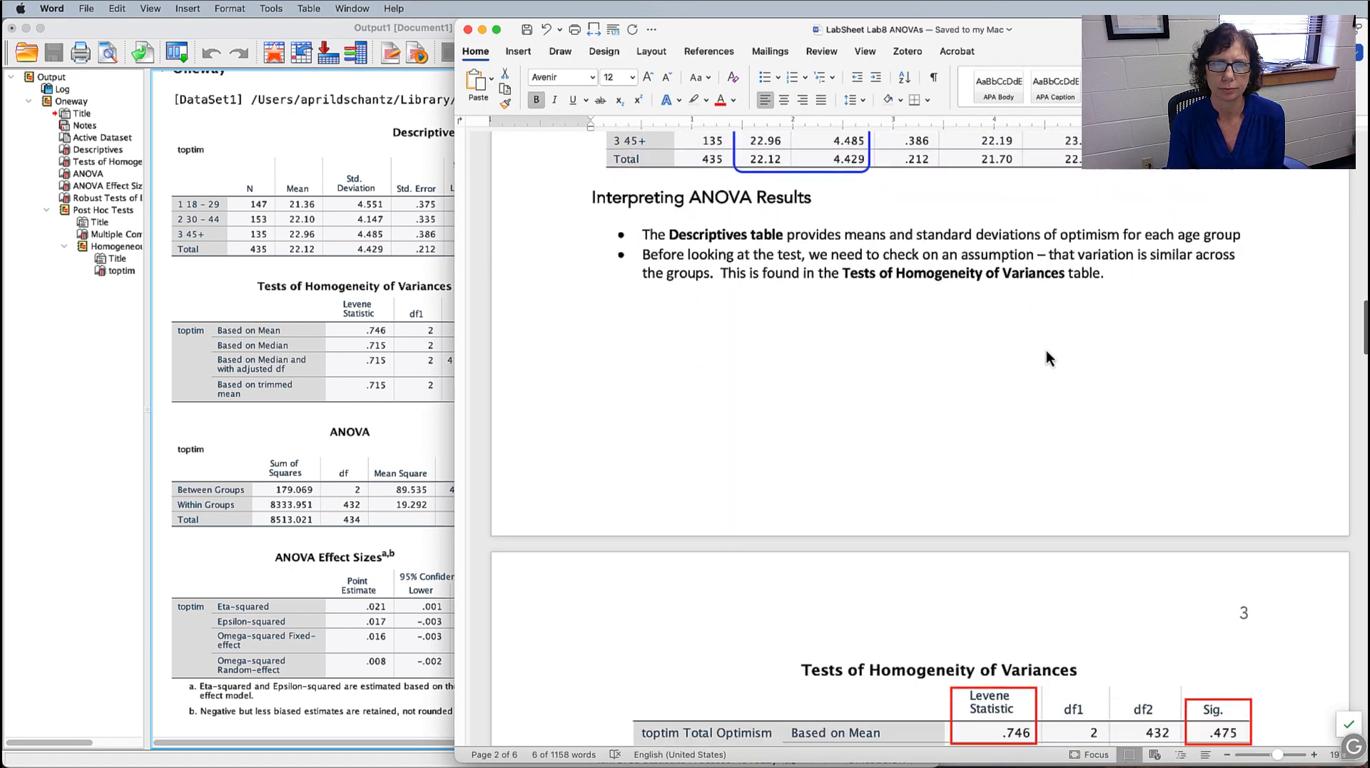
{"action": "scroll", "coordinate": [1046, 357], "scroll_direction": "down", "scroll_amount": 14}
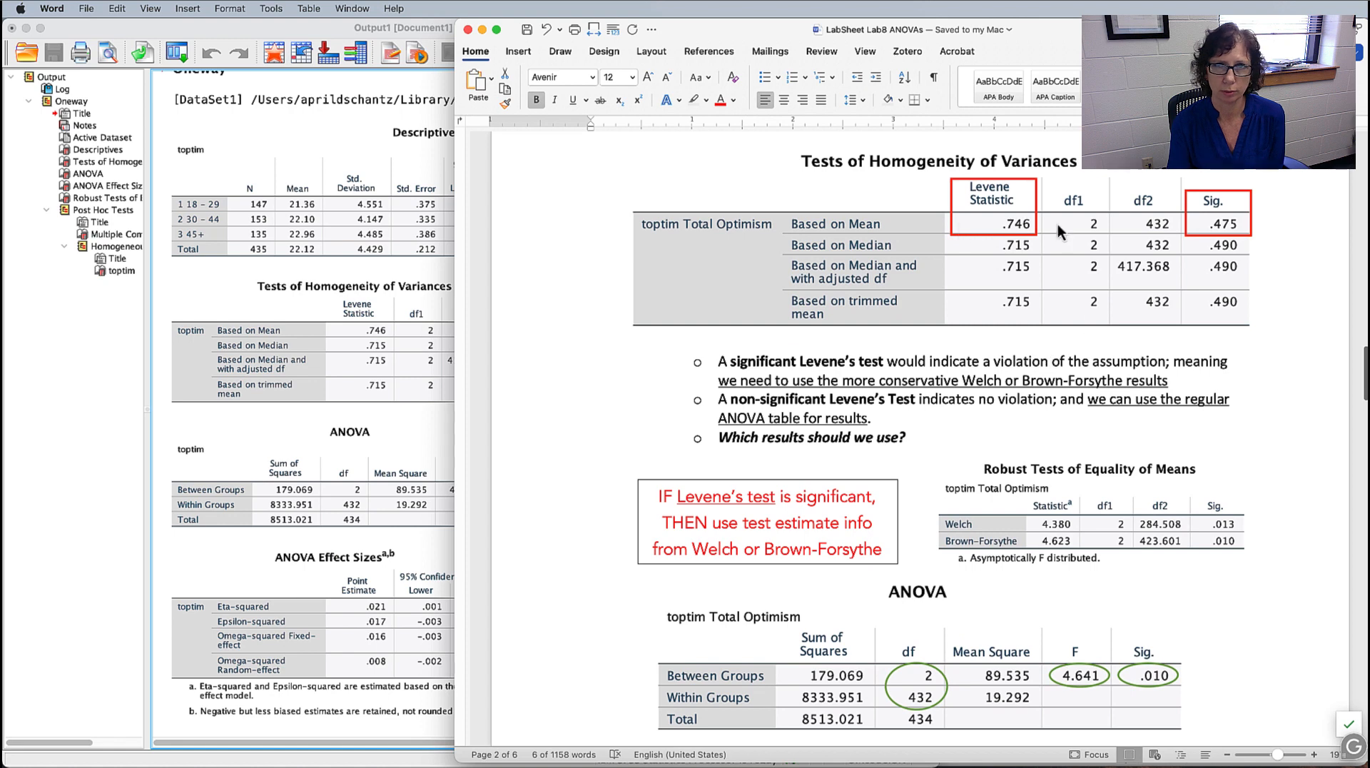
{"action": "scroll", "coordinate": [1116, 415], "scroll_direction": "down", "scroll_amount": 2}
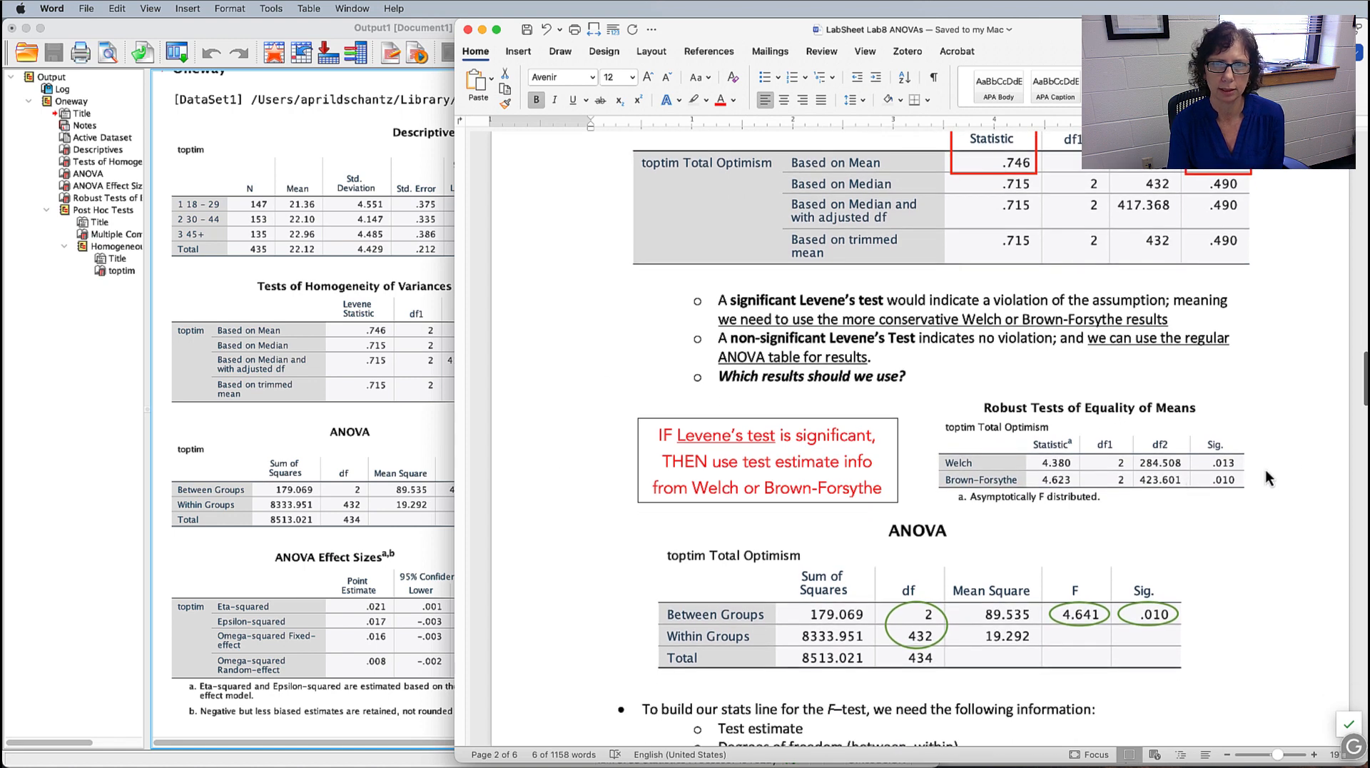
{"action": "scroll", "coordinate": [1302, 469], "scroll_direction": "down", "scroll_amount": 3}
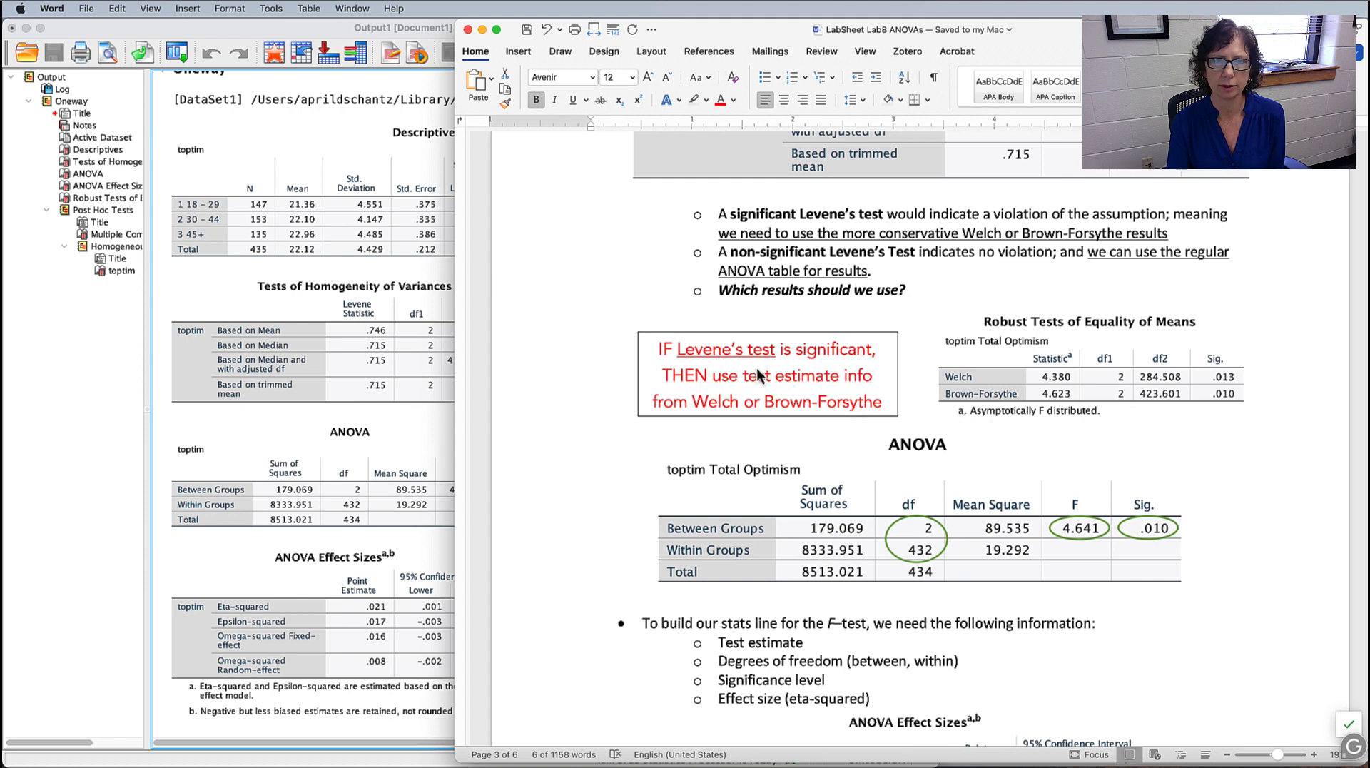
- Review the lab sheet's guidance on the F-test stats line, eta-squared and Tukey post hoc tests, through to the sample write-up
{"action": "scroll", "coordinate": [1309, 417], "scroll_direction": "down", "scroll_amount": 5}
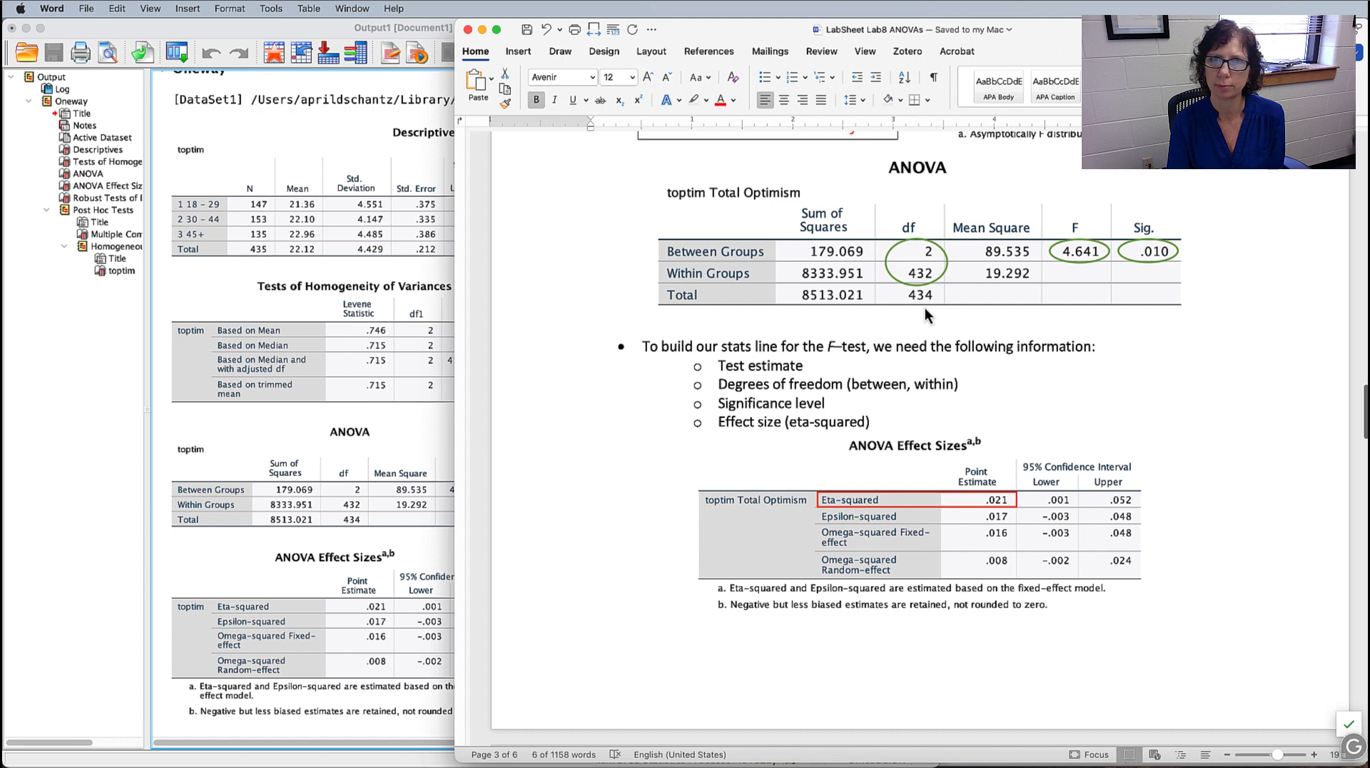
{"action": "scroll", "coordinate": [1268, 335], "scroll_direction": "down", "scroll_amount": 5}
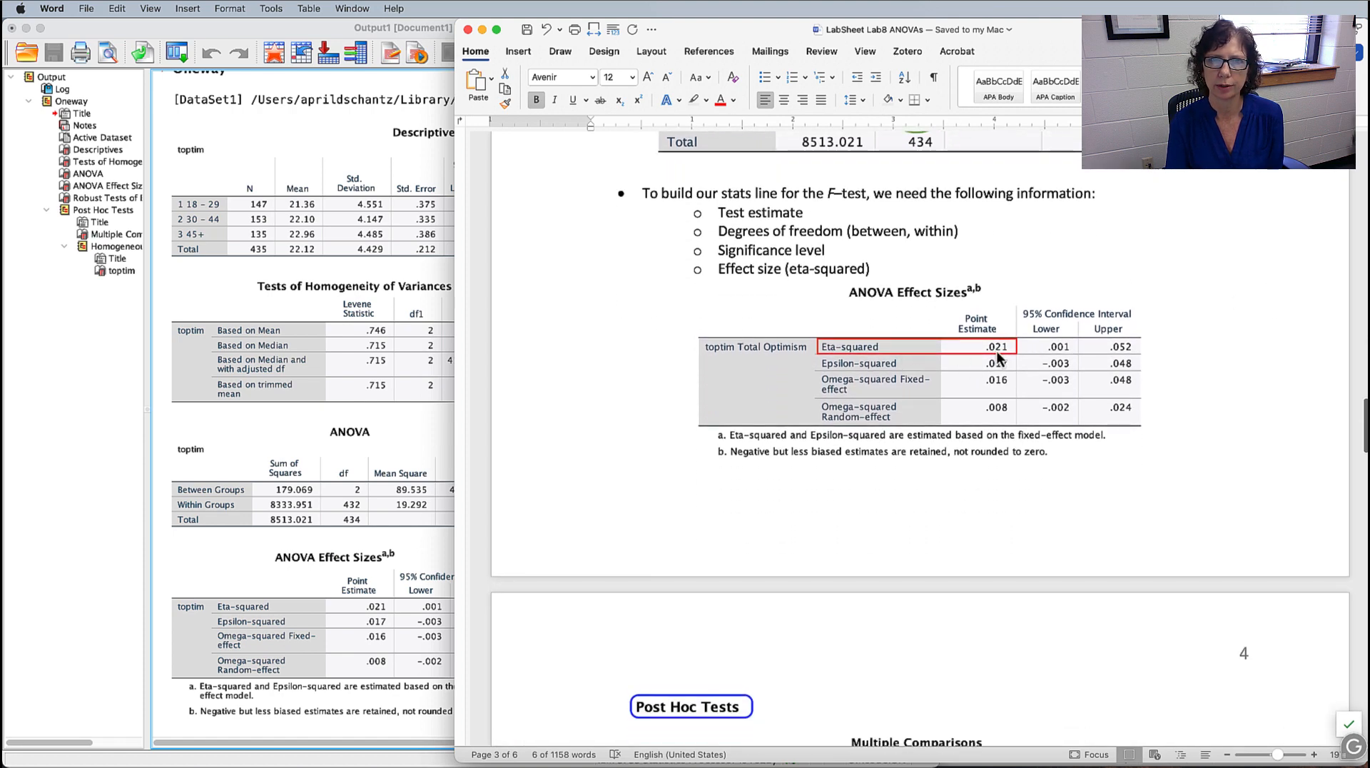
{"action": "scroll", "coordinate": [1240, 376], "scroll_direction": "down", "scroll_amount": 12}
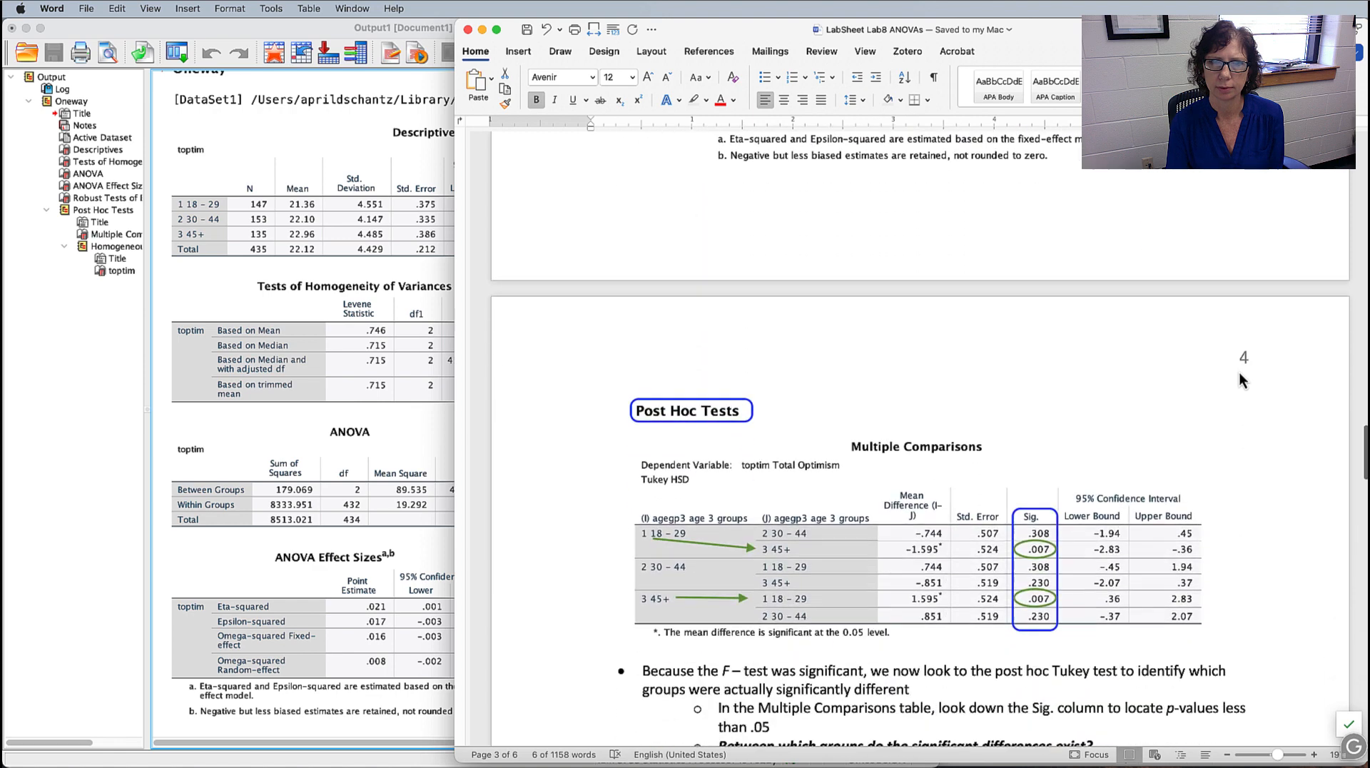
{"action": "scroll", "coordinate": [1240, 381], "scroll_direction": "down", "scroll_amount": 3}
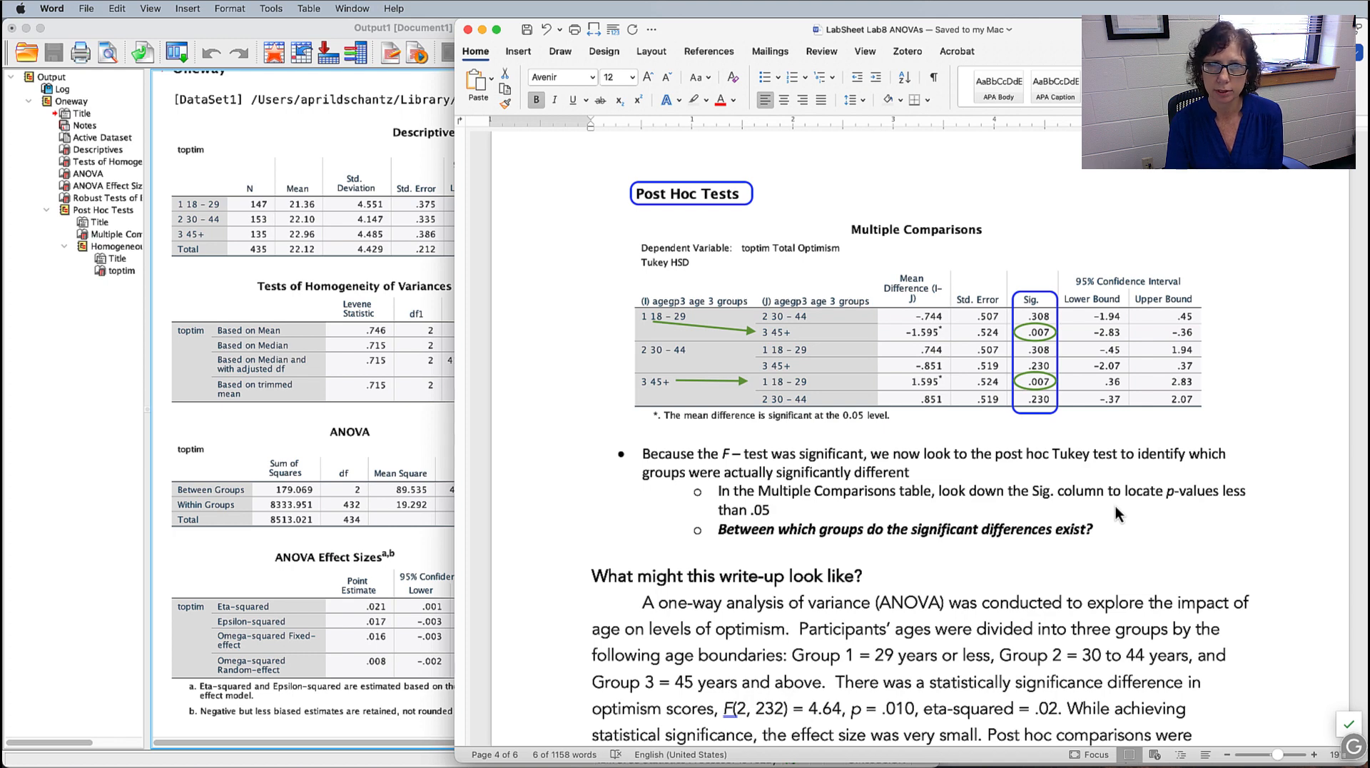
{"action": "scroll", "coordinate": [1115, 508], "scroll_direction": "down", "scroll_amount": 5}
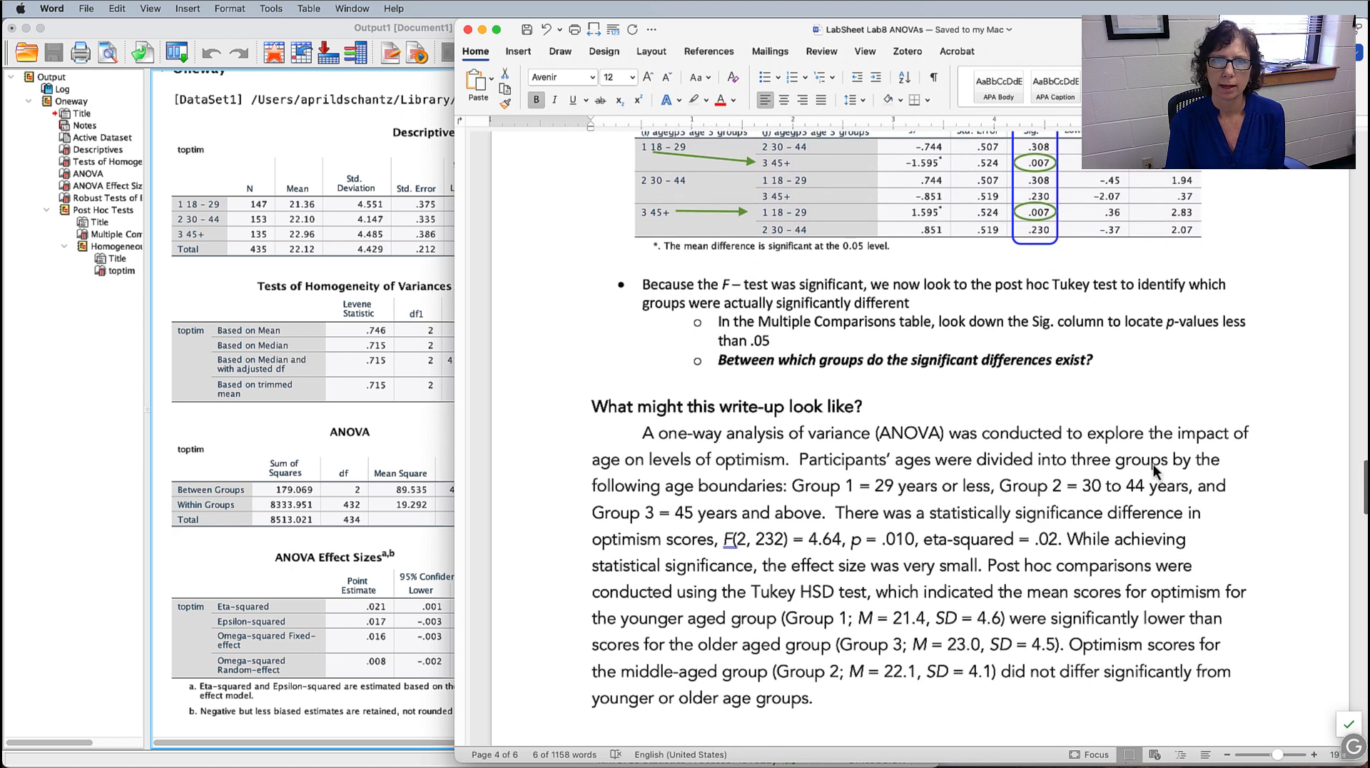
{"action": "scroll", "coordinate": [887, 463], "scroll_direction": "down", "scroll_amount": 3}
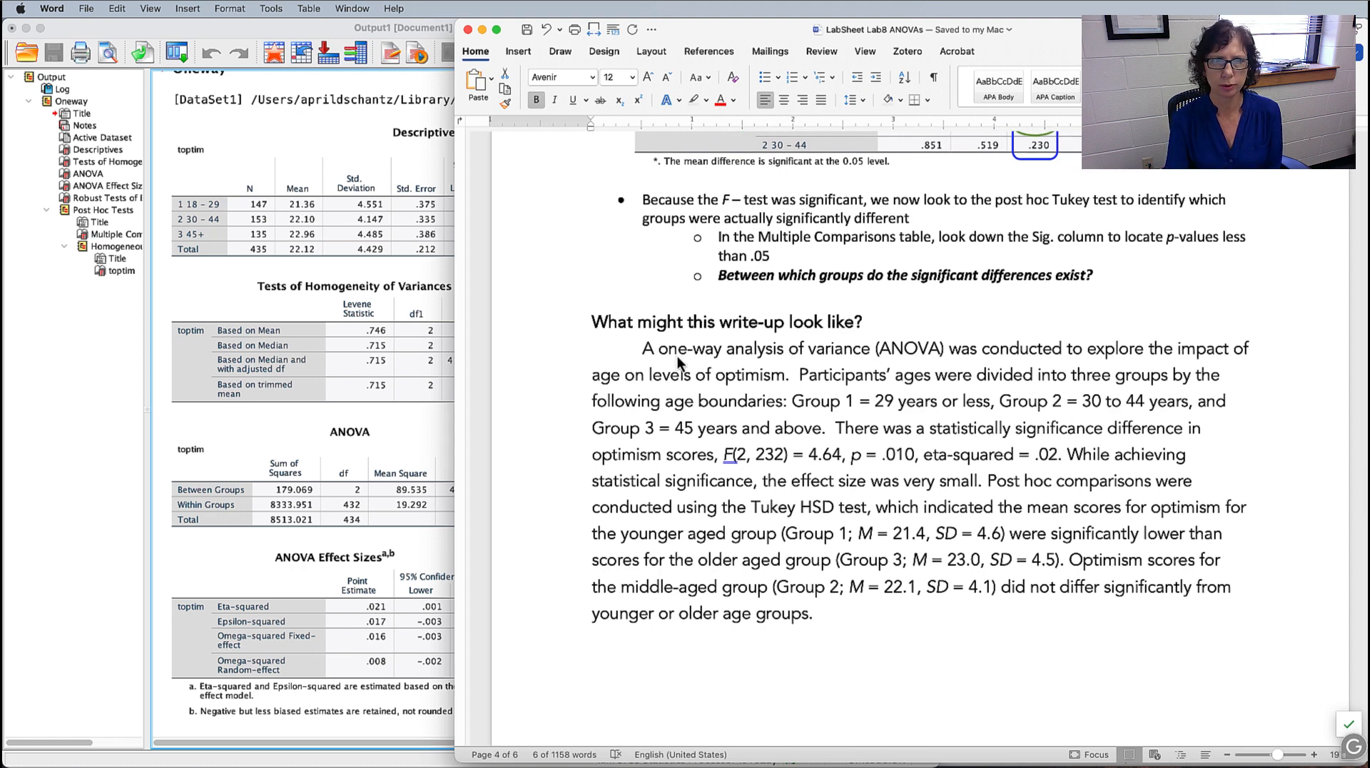
- Highlight and read the write-up's phrases on the ANOVA, its purpose, the significant difference in optimism, and the F-test stats line
{"action": "left_click_drag", "start_coordinate": [661, 352], "coordinate": [999, 353]}
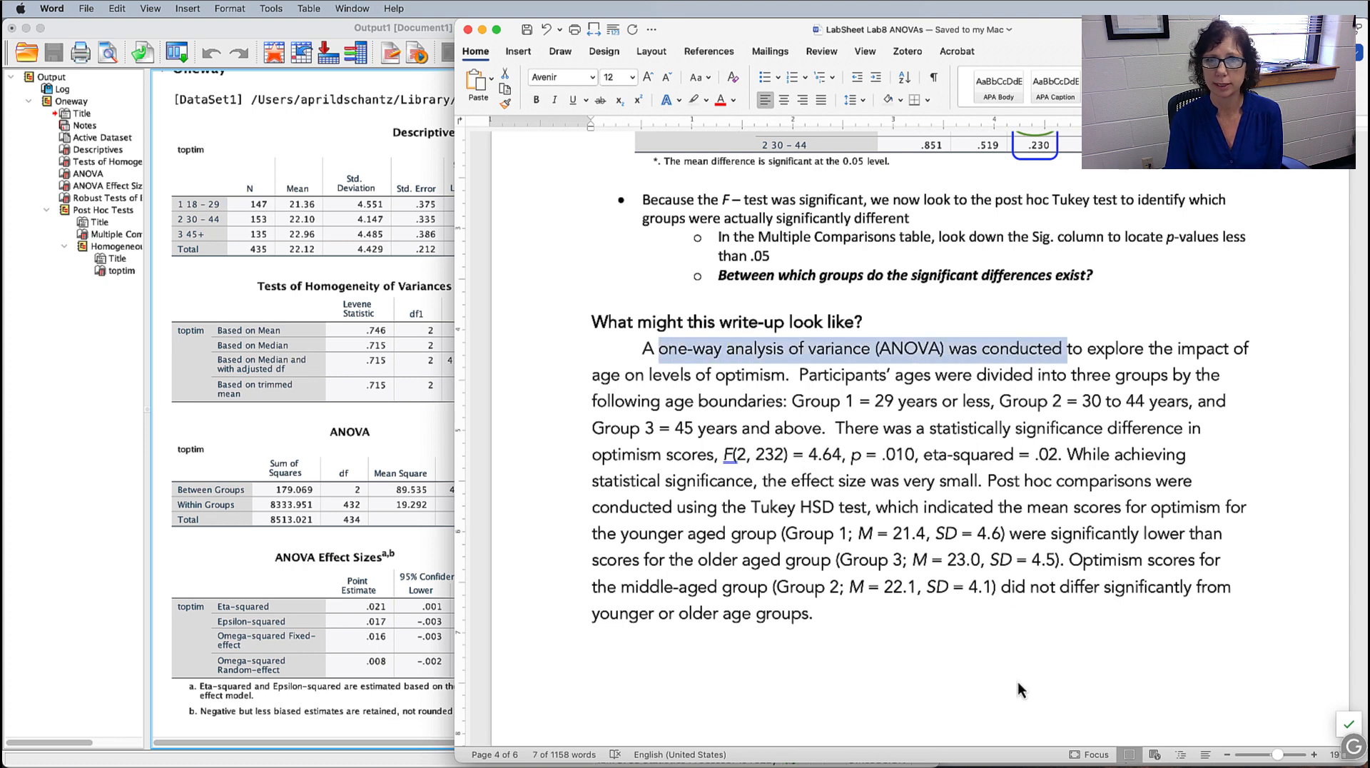
{"action": "left_click_drag", "start_coordinate": [1145, 359], "coordinate": [781, 385]}
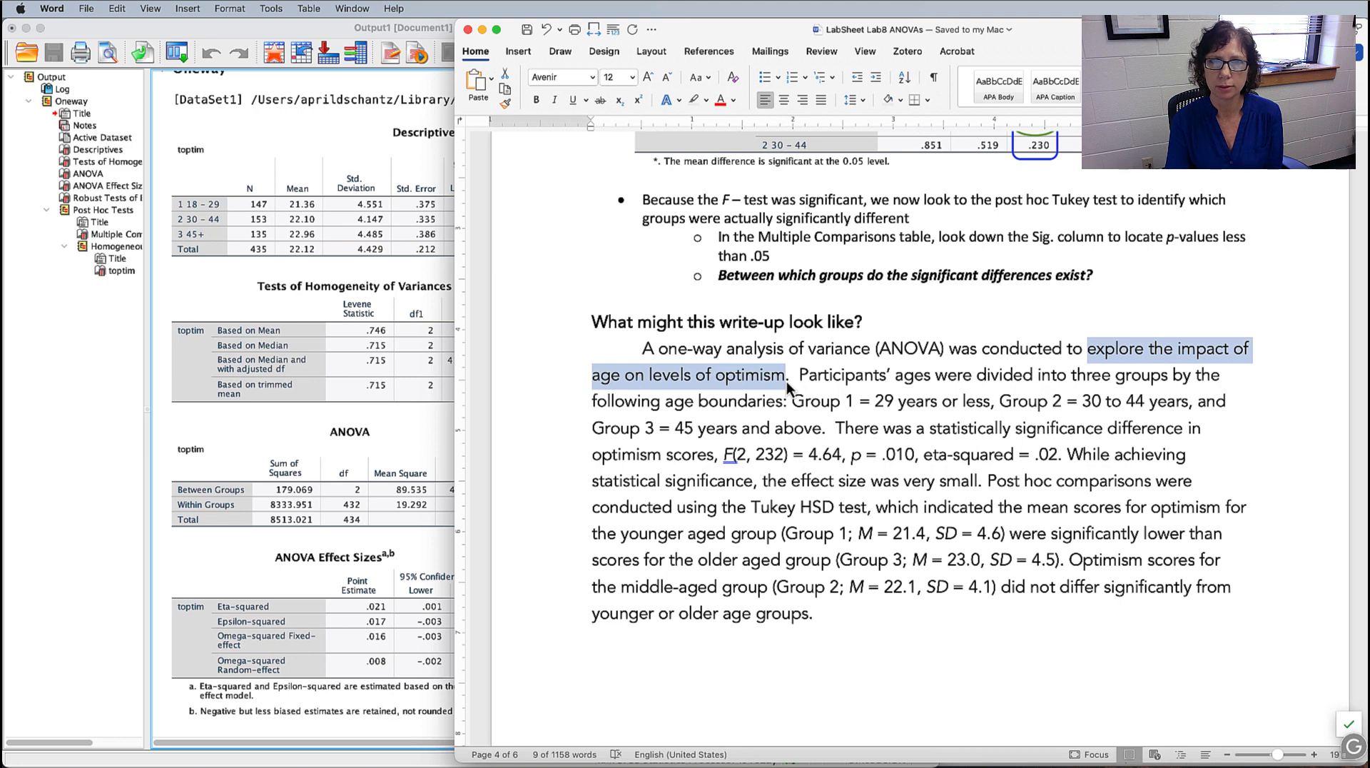
{"action": "left_click_drag", "start_coordinate": [699, 402], "coordinate": [1202, 435]}
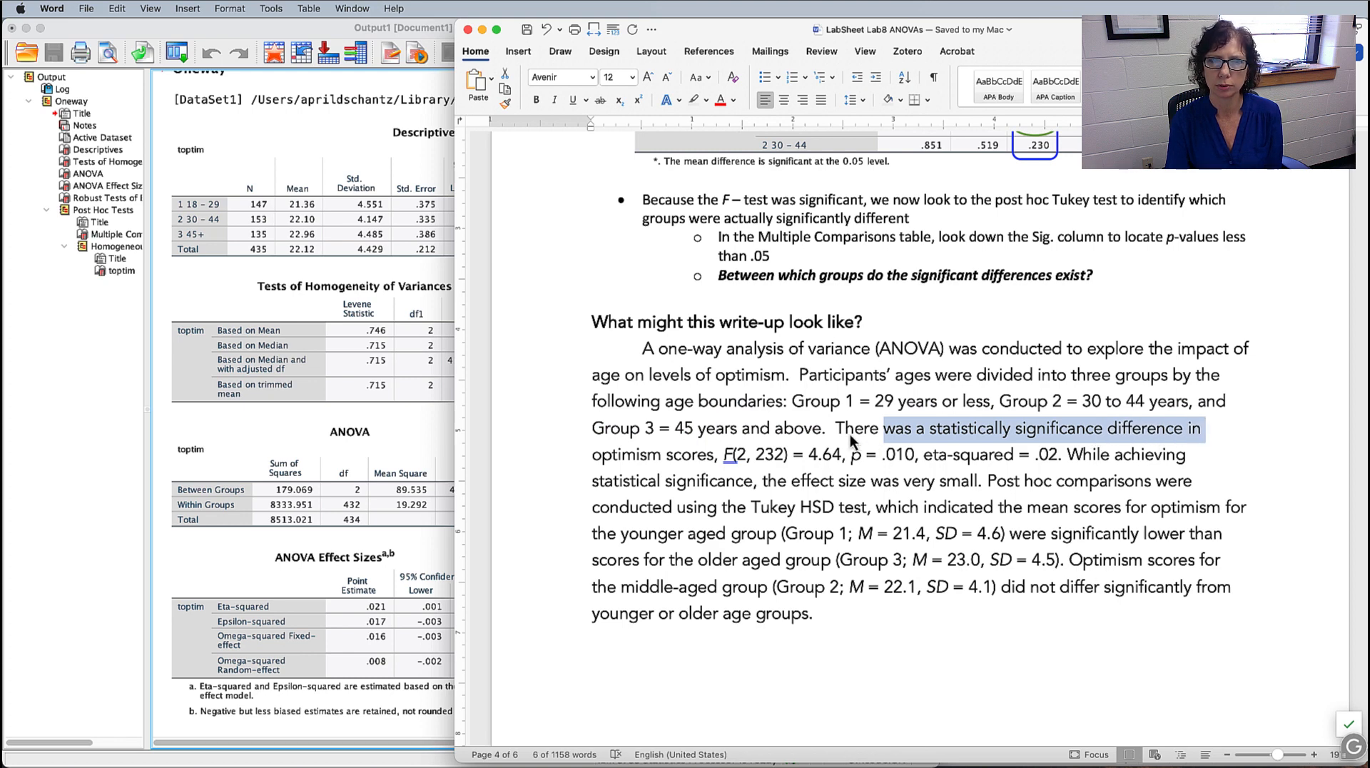
{"action": "left_click_drag", "start_coordinate": [718, 456], "coordinate": [1089, 466]}
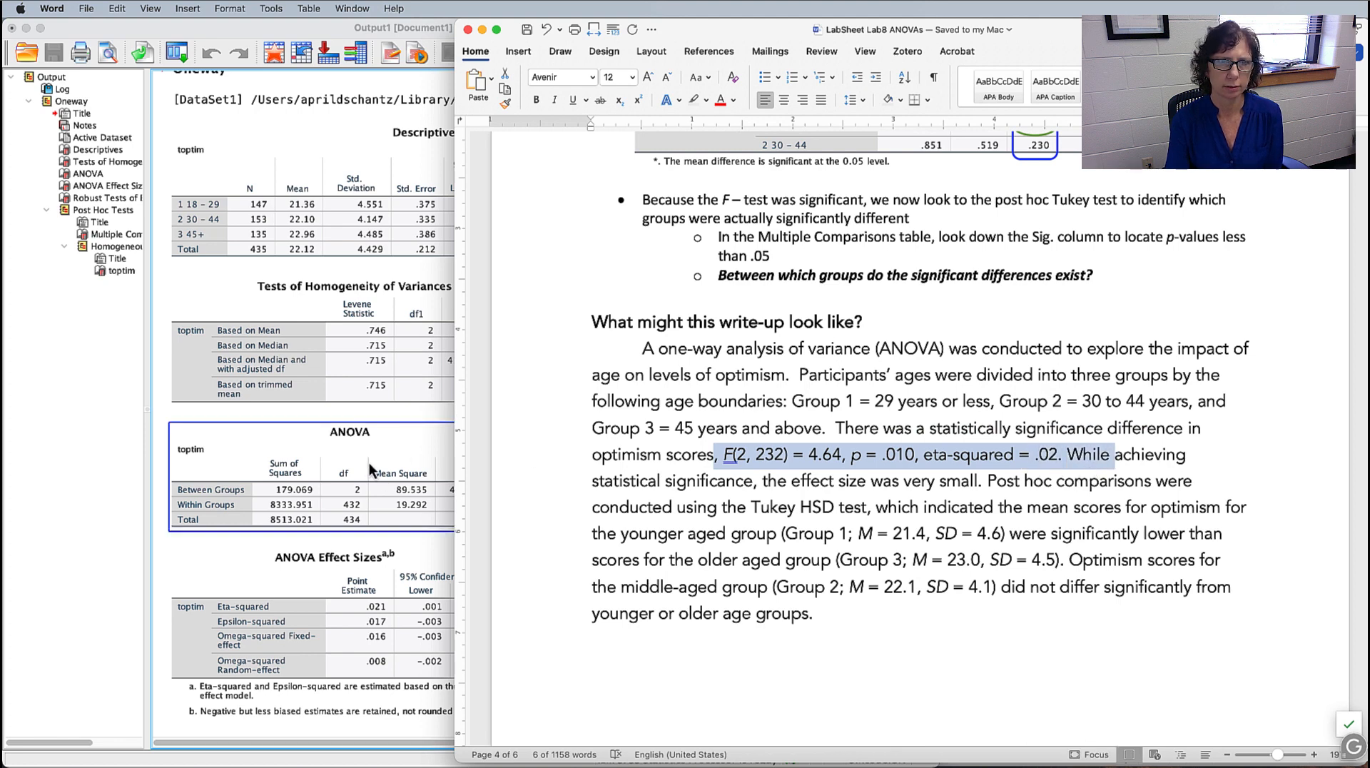
- Check the degrees of freedom in the SPSS ANOVA table and correct the write-up's F-test to F(2, 432)
{"action": "left_click", "coordinate": [302, 413]}
{"action": "scroll", "coordinate": [447, 419], "scroll_direction": "up", "scroll_amount": 2}
{"action": "scroll", "coordinate": [447, 420], "scroll_direction": "down", "scroll_amount": 5}
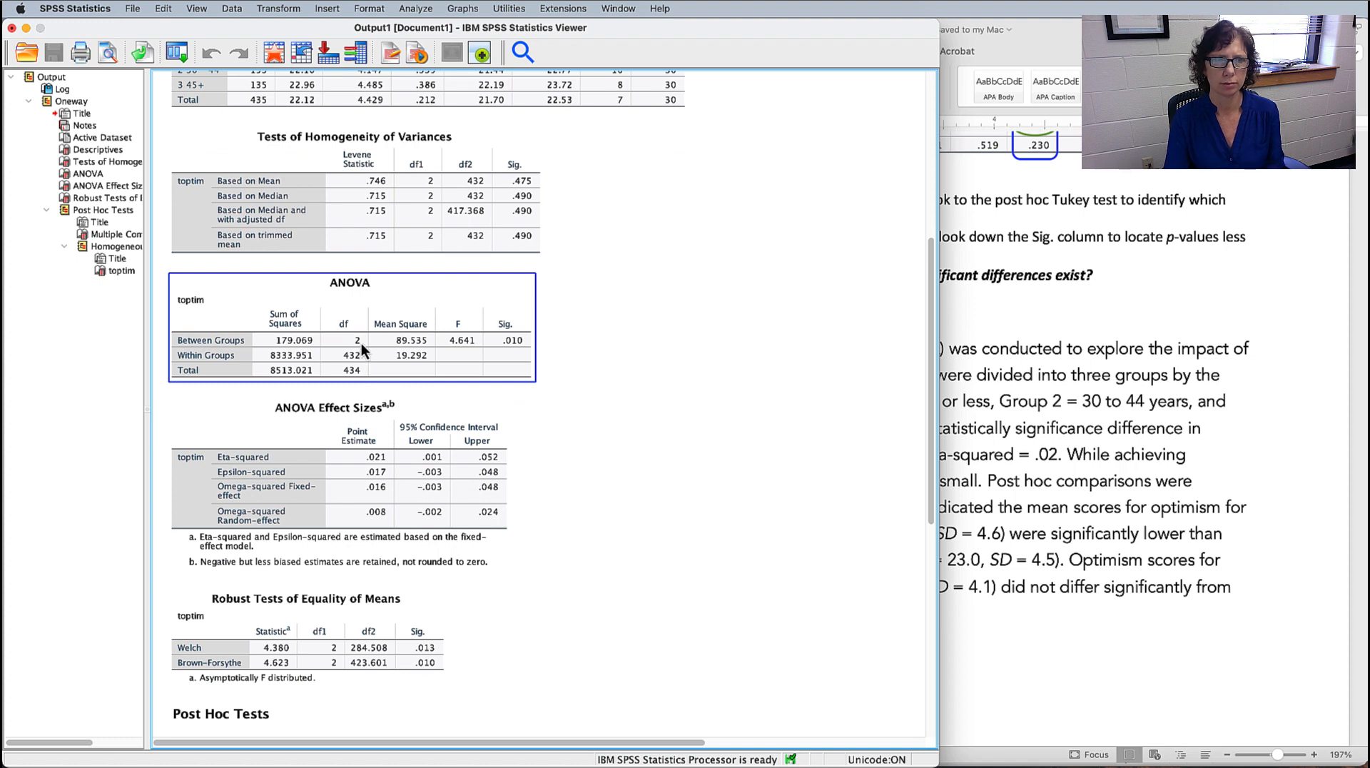
{"action": "left_click", "coordinate": [998, 507]}
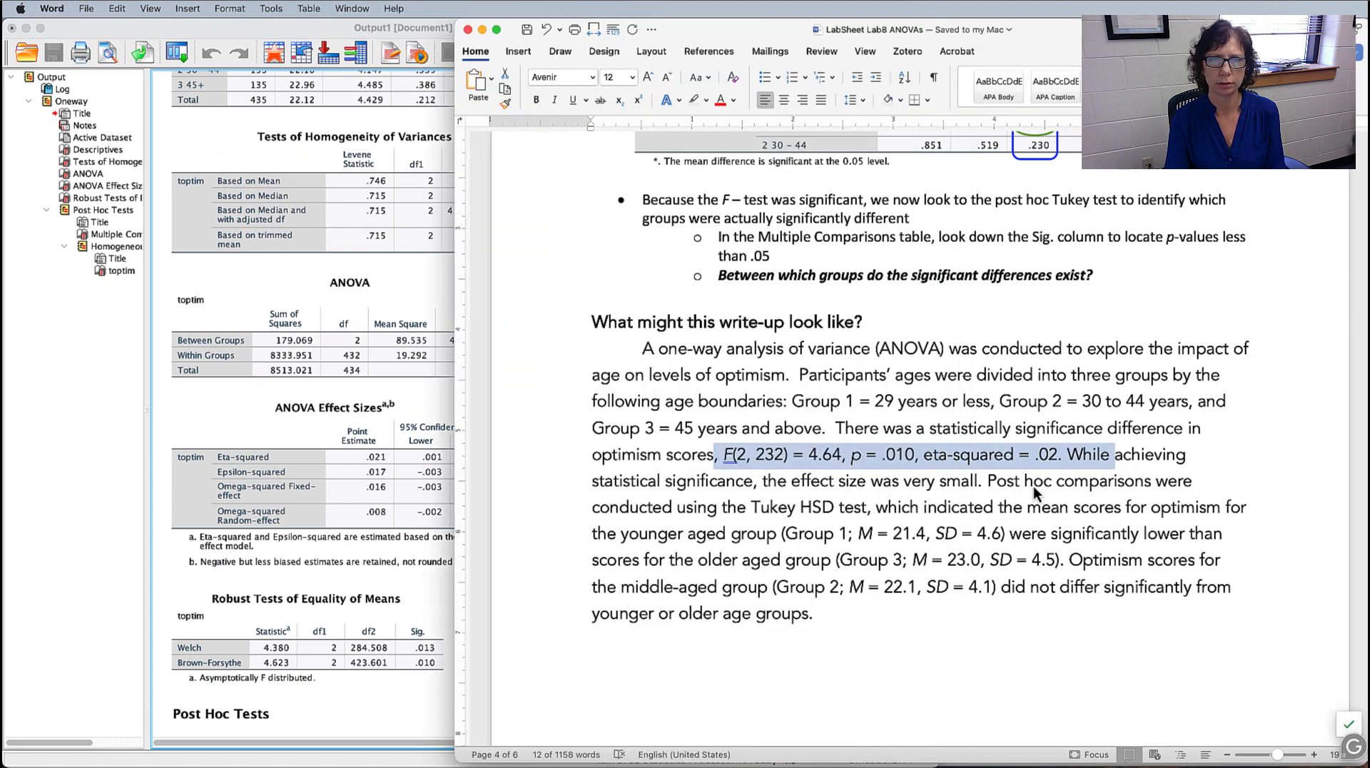
{"action": "left_click", "coordinate": [765, 456]}
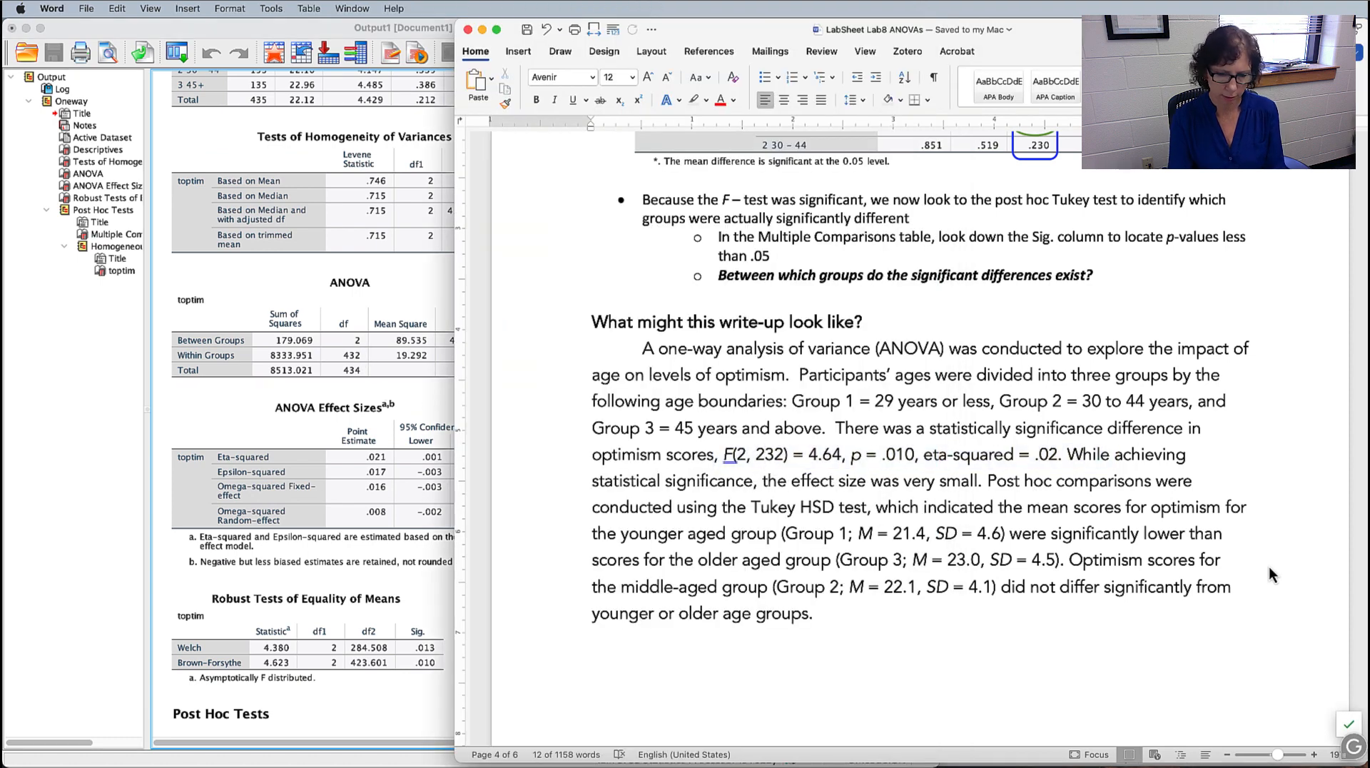
{"action": "key", "text": "BackSpace"}
{"action": "type", "text": "4"}
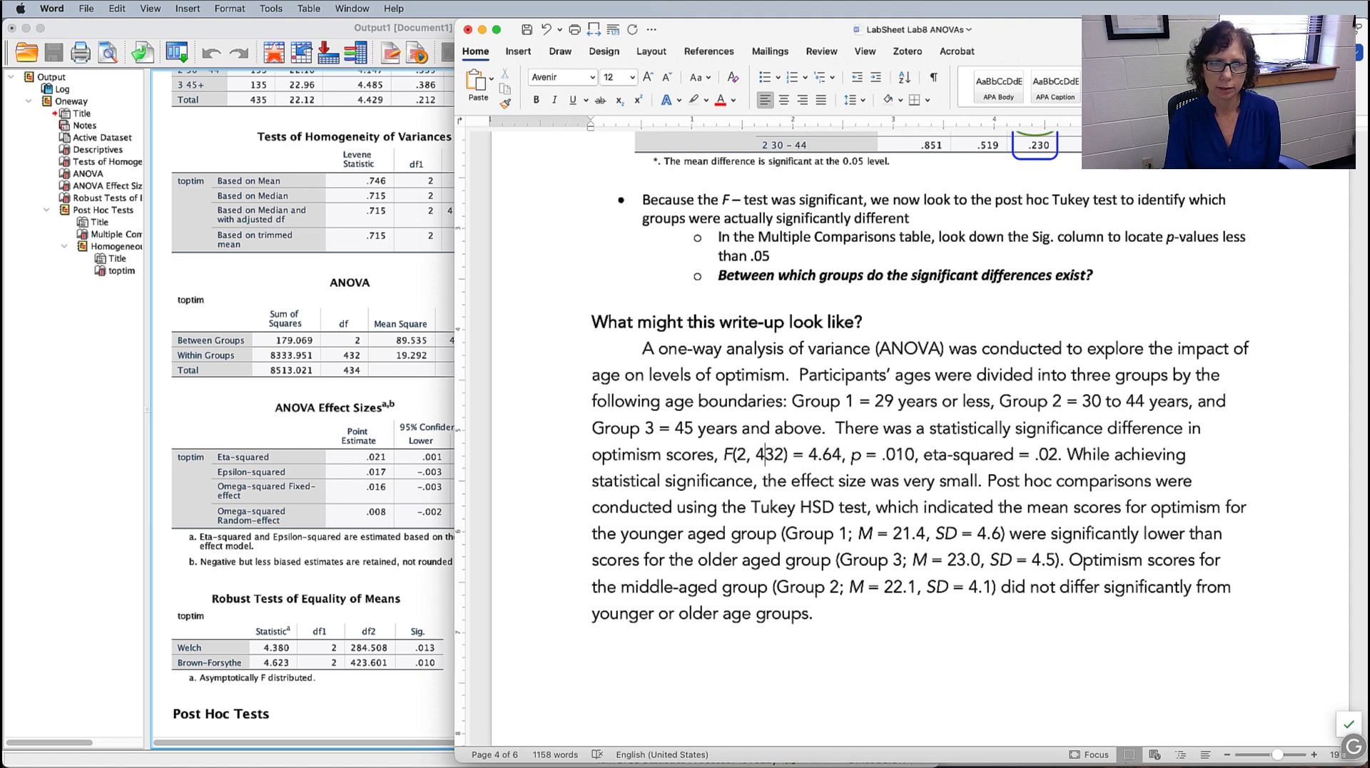
- Compare the eta-squared estimate in the SPSS ANOVA Effect Sizes table with the p-value and effect size text in the Word write-up
{"action": "left_click", "coordinate": [234, 402]}
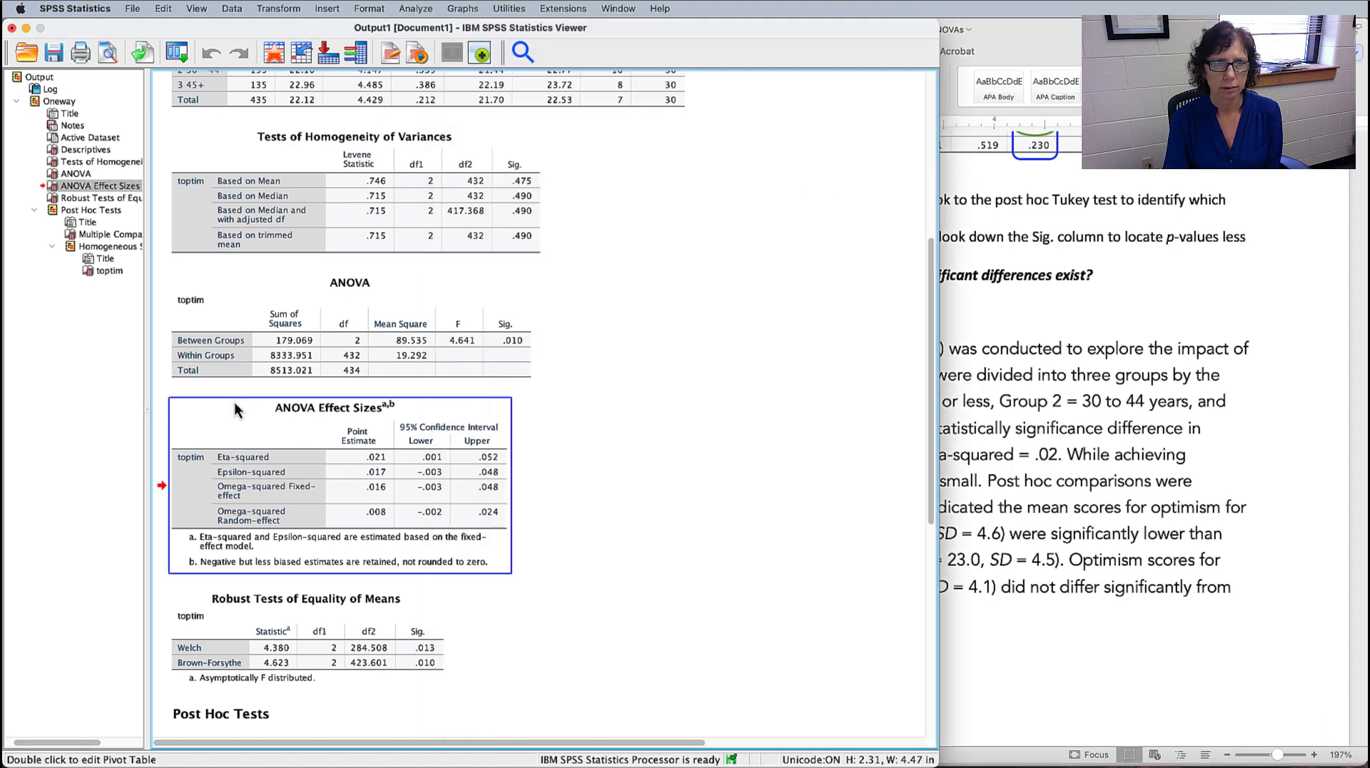
{"action": "left_click", "coordinate": [975, 461]}
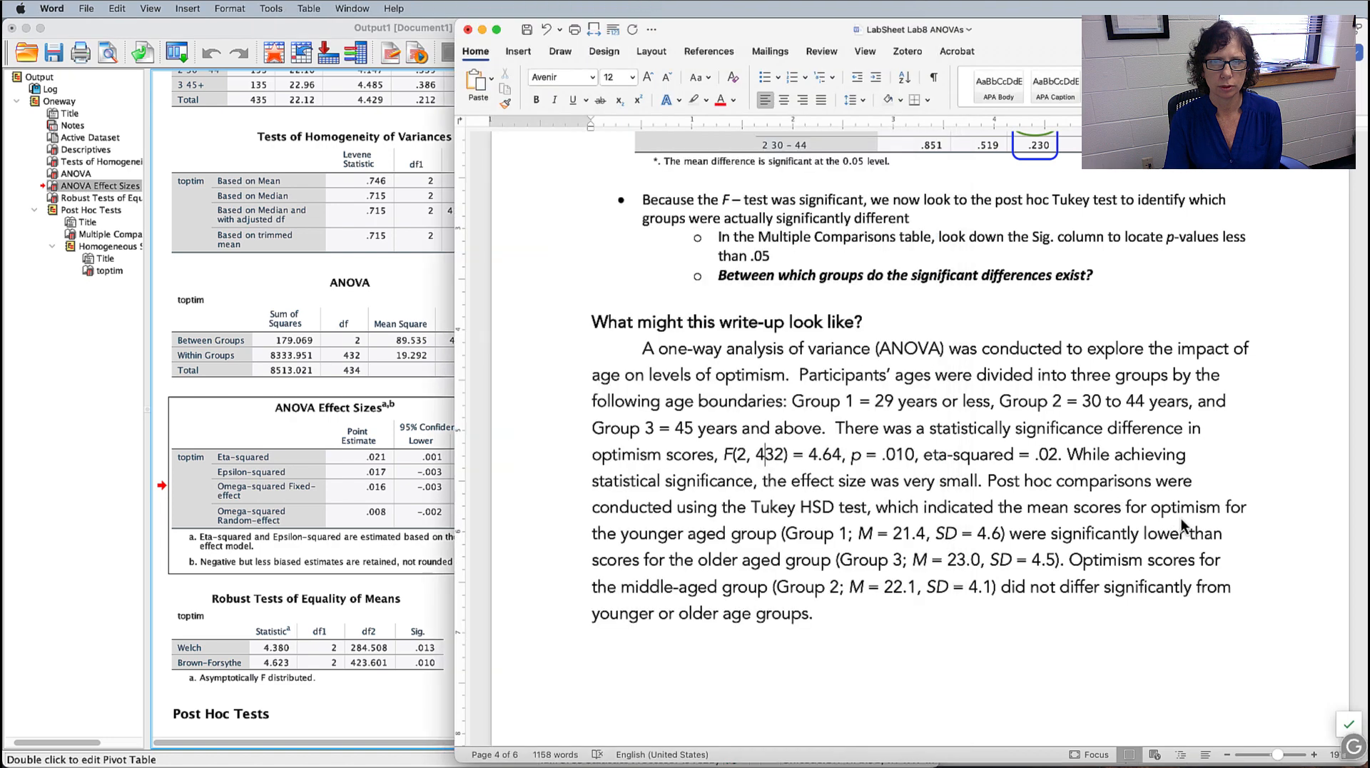
{"action": "left_click_drag", "start_coordinate": [852, 457], "coordinate": [1051, 459]}
{"action": "left_click", "coordinate": [1132, 466]}
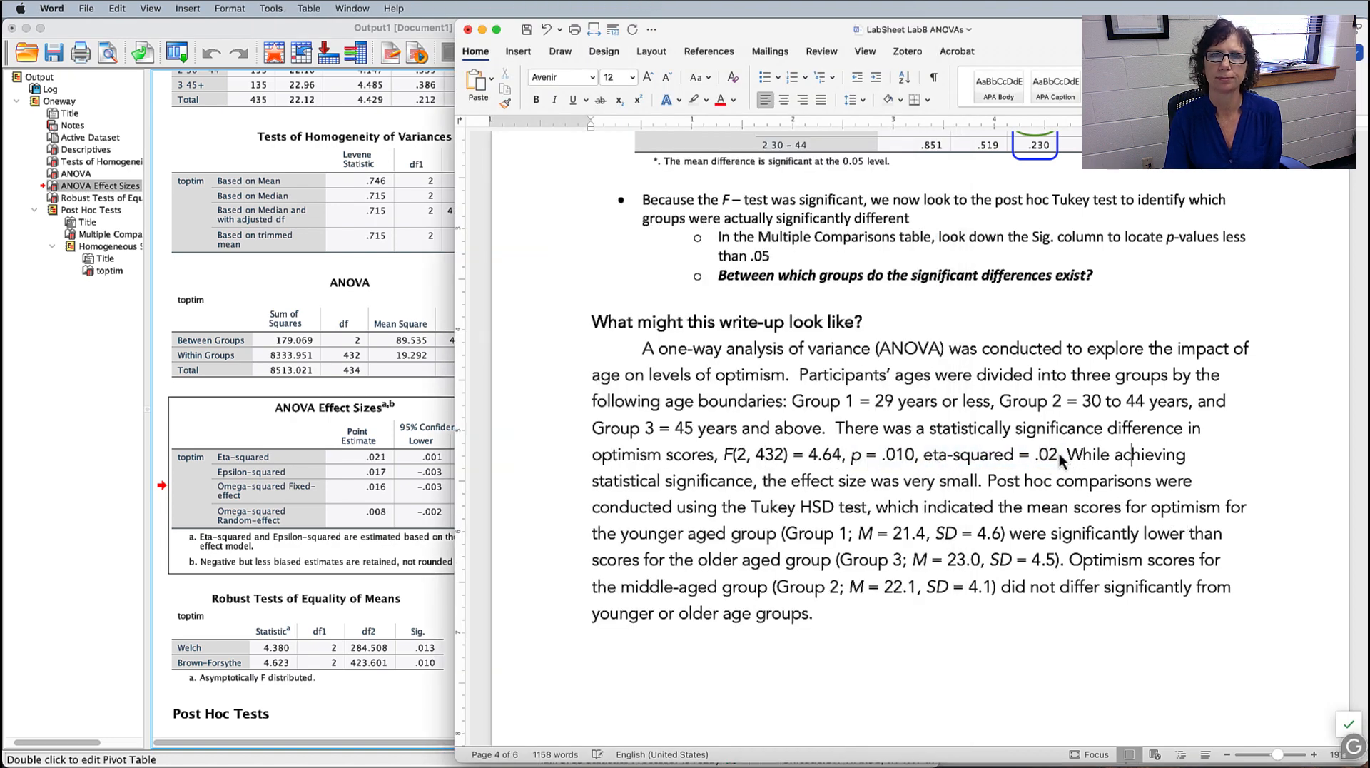
- Highlight and read the write-up's effect size sentence, the Tukey HSD mention, and the Group 1 mean and standard deviation
{"action": "left_click_drag", "start_coordinate": [1070, 453], "coordinate": [978, 485]}
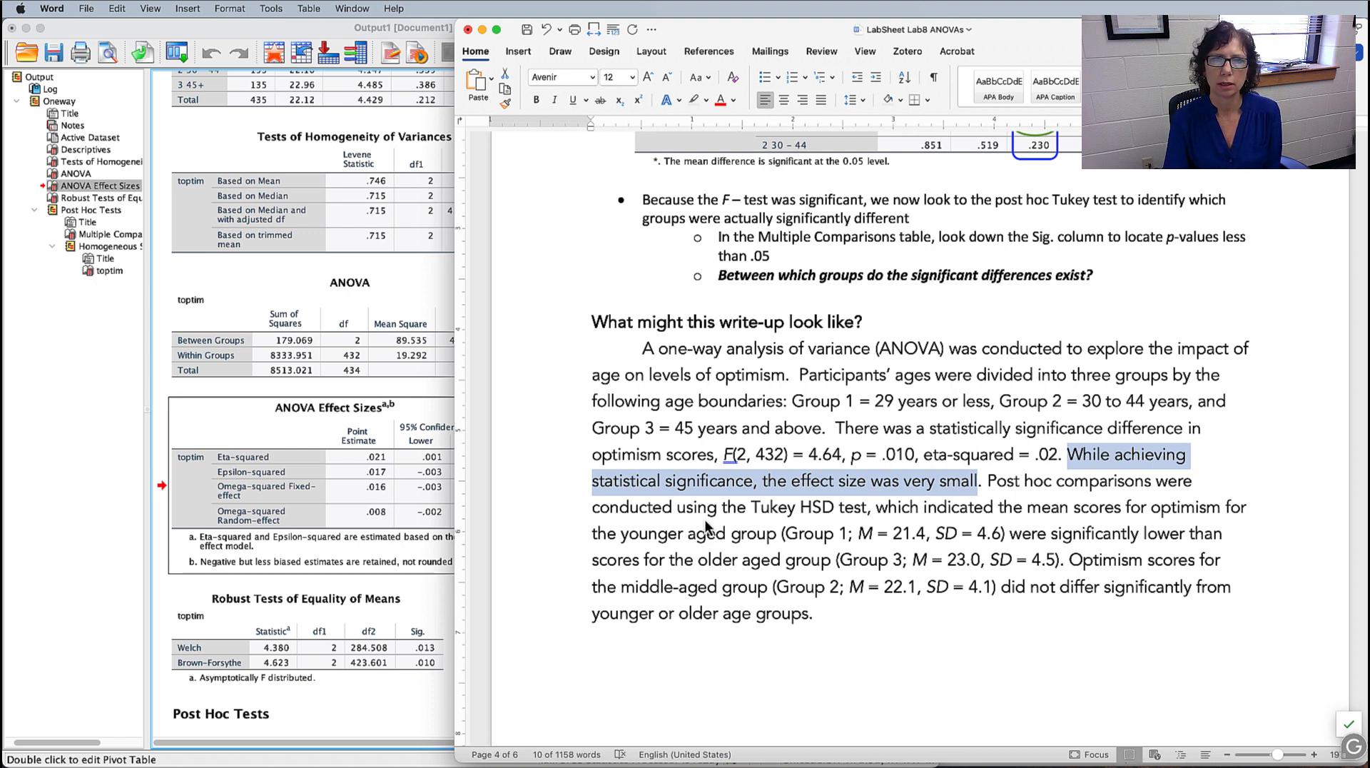
{"action": "left_click_drag", "start_coordinate": [678, 508], "coordinate": [887, 517]}
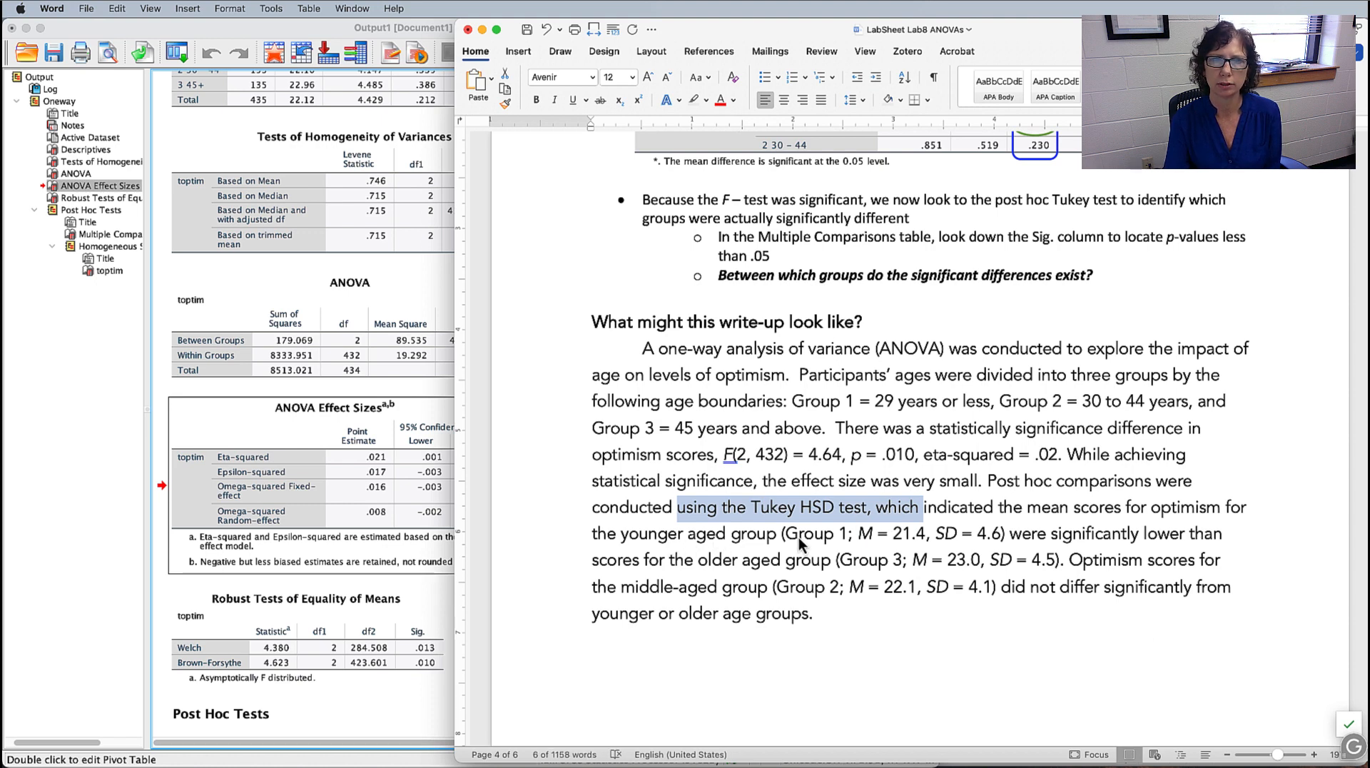
{"action": "left_click_drag", "start_coordinate": [858, 534], "coordinate": [1002, 535]}
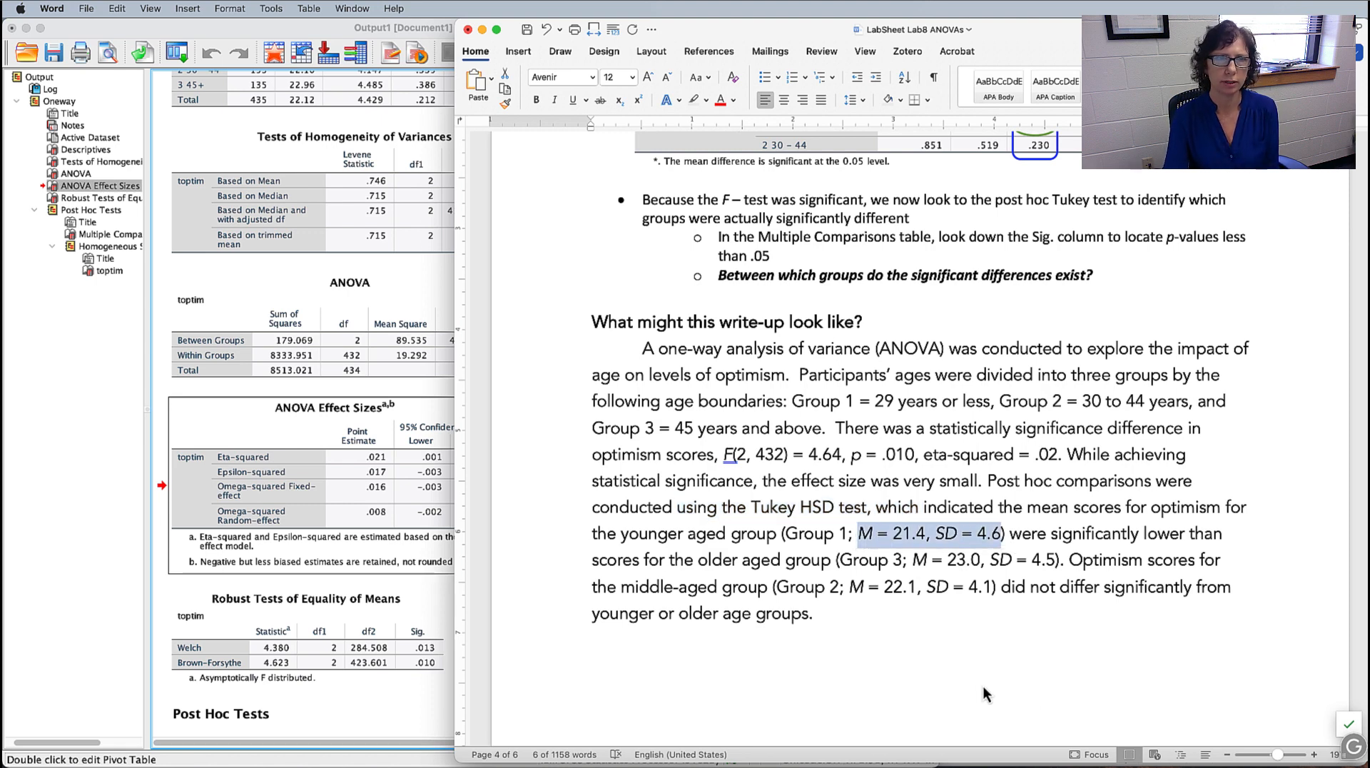
- Check the youngest group's mean and standard deviation in the SPSS Descriptives table, and highlight the write-up's comparison with the older group
{"action": "left_click", "coordinate": [217, 265]}
{"action": "scroll", "coordinate": [217, 266], "scroll_direction": "up", "scroll_amount": 5}
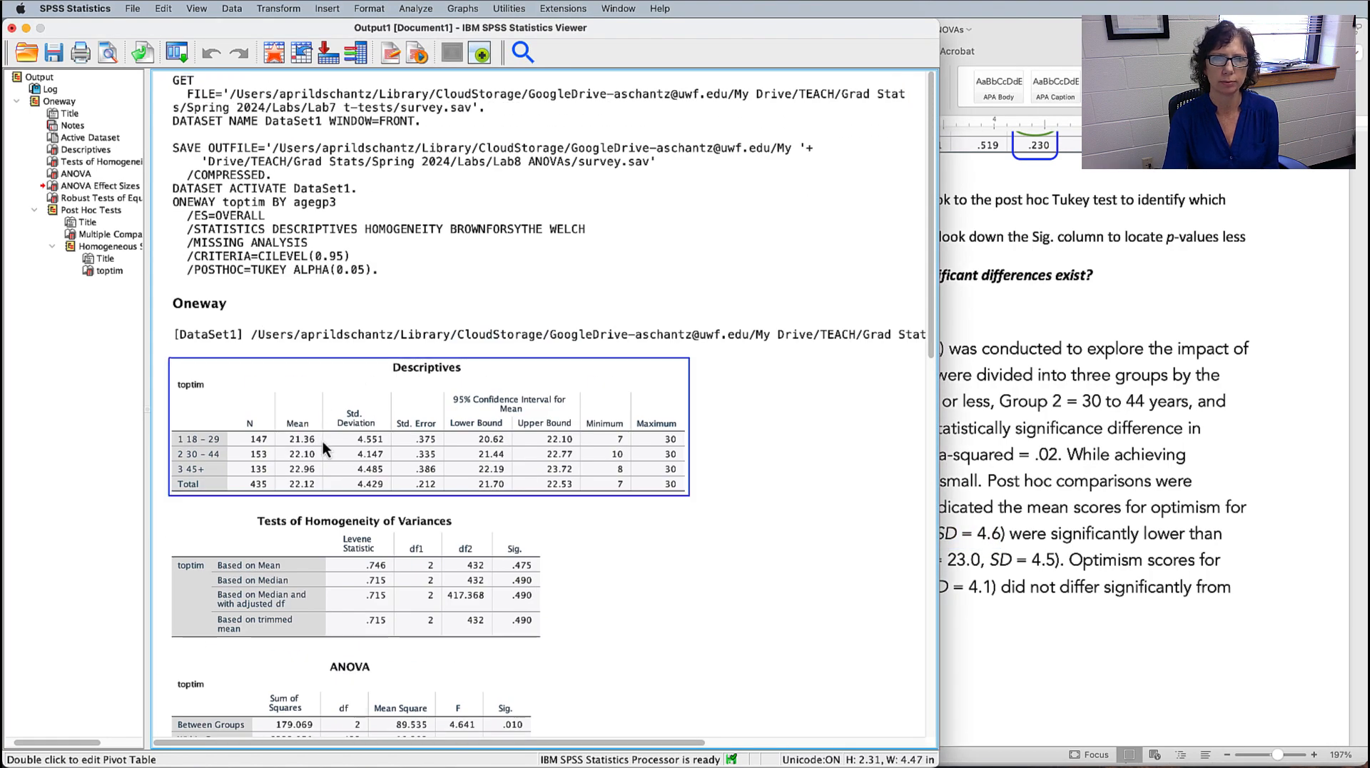
{"action": "left_click", "coordinate": [1108, 532]}
{"action": "left_click_drag", "start_coordinate": [1022, 545], "coordinate": [790, 563]}
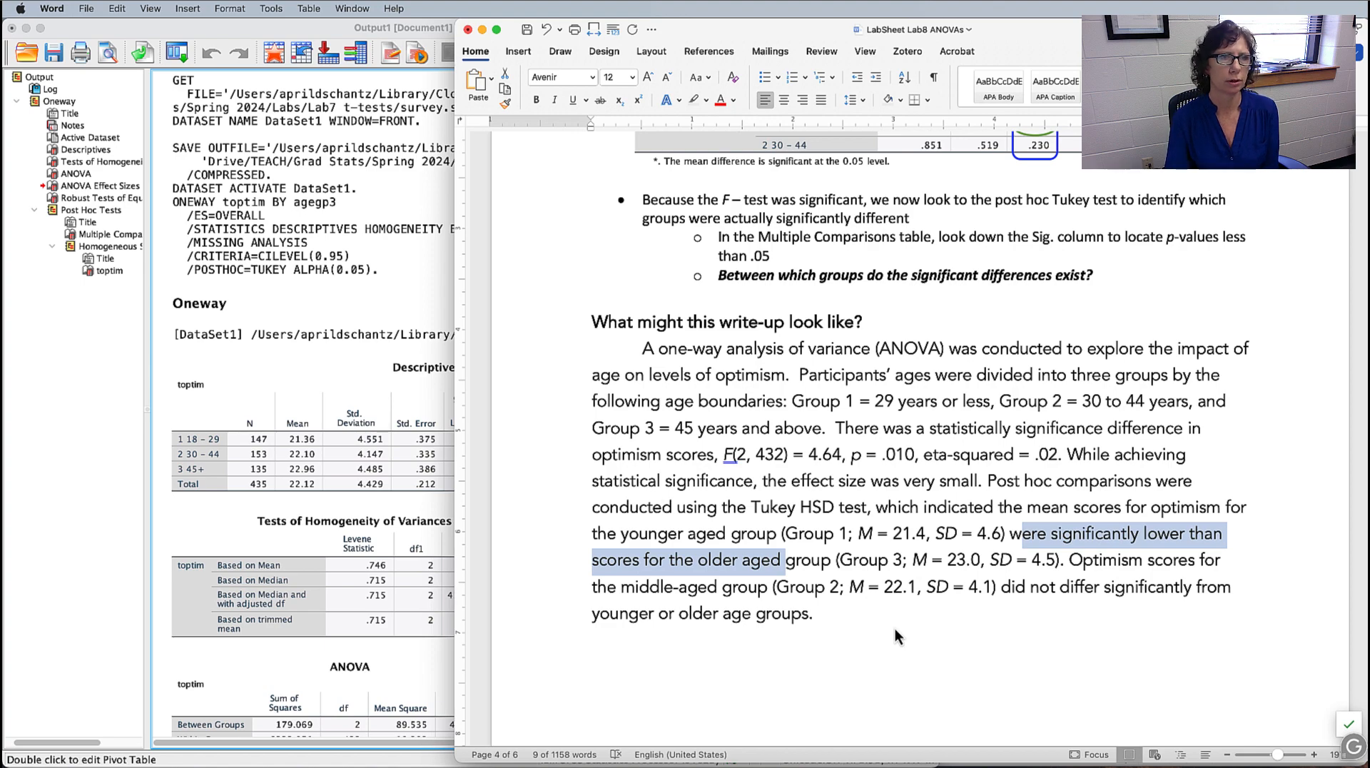
- Examine the 18–29 versus 45+ comparison in the SPSS Tukey table and compare the group means in the Descriptives table
{"action": "left_click", "coordinate": [290, 345]}
{"action": "scroll", "coordinate": [409, 514], "scroll_direction": "down", "scroll_amount": 15}
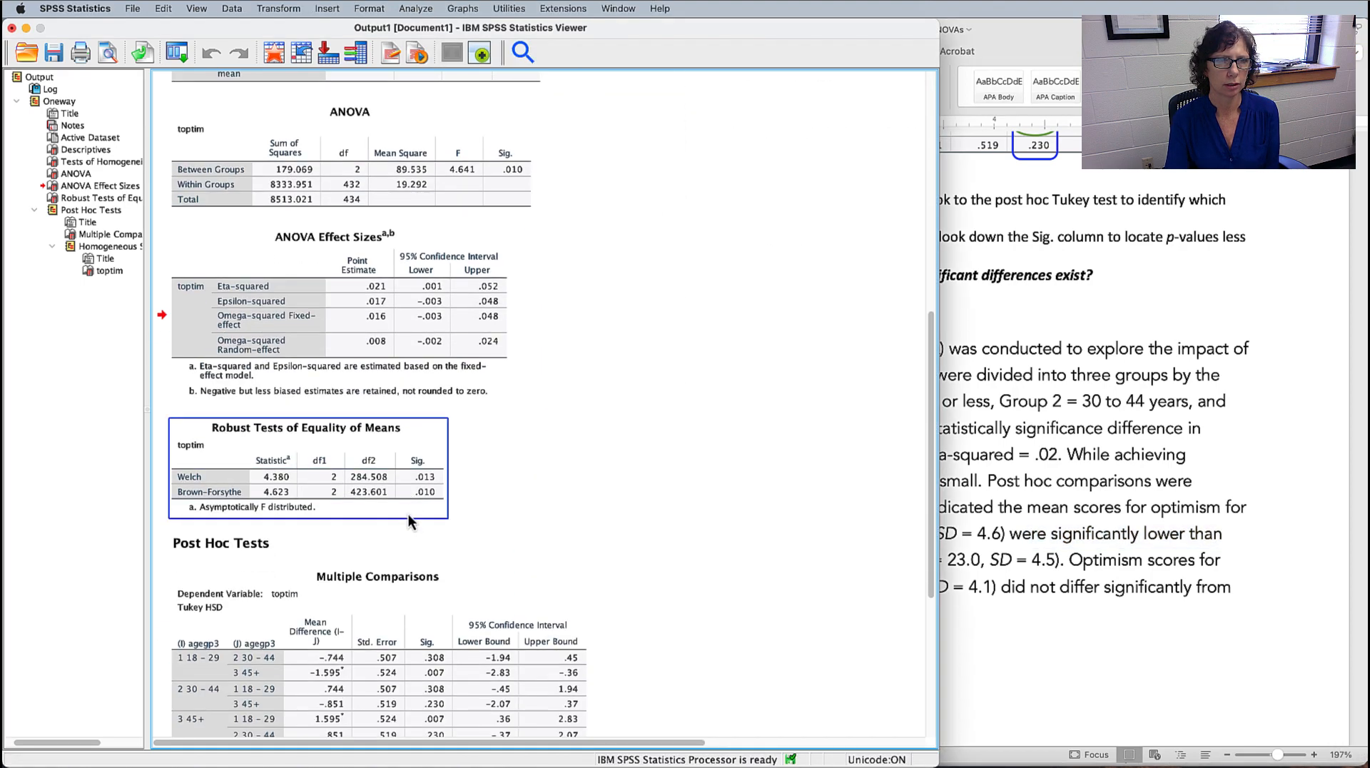
{"action": "left_click", "coordinate": [407, 466]}
{"action": "left_click", "coordinate": [376, 353]}
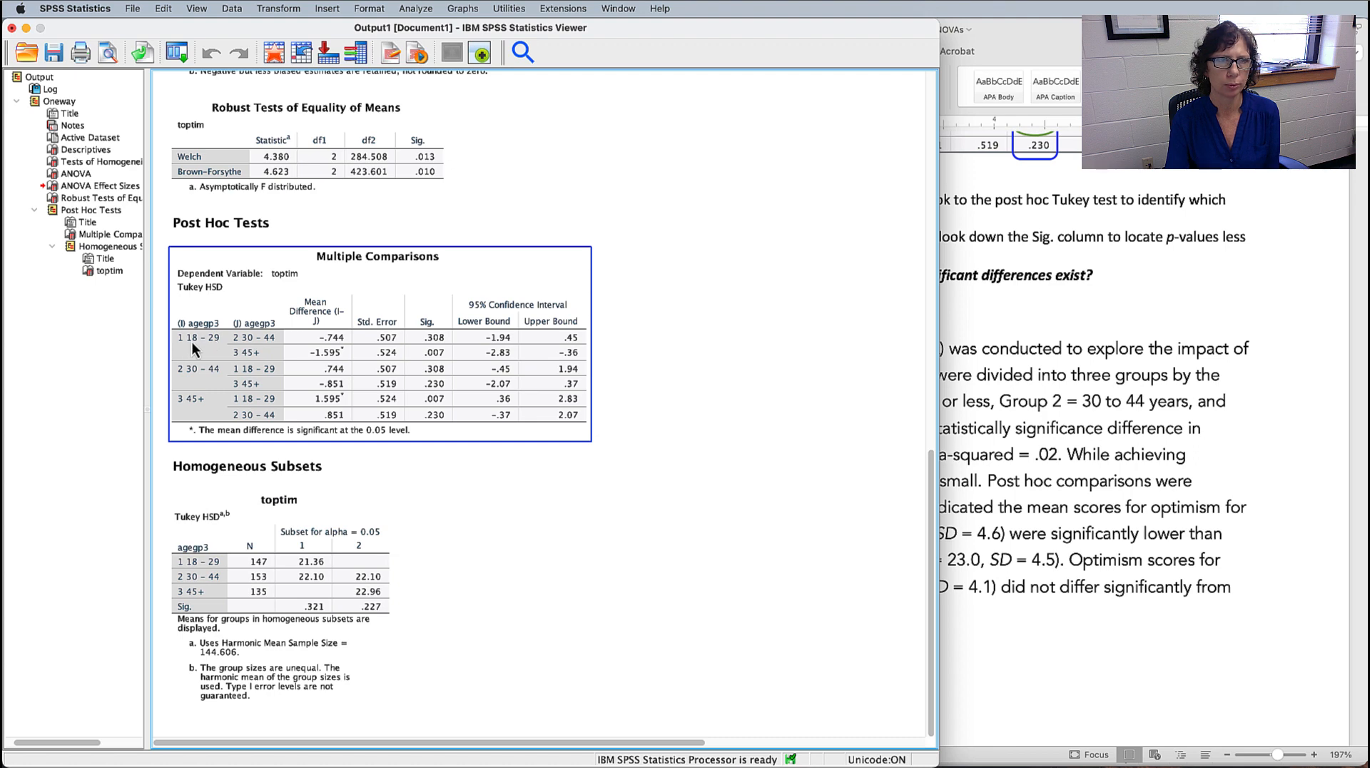
{"action": "scroll", "coordinate": [426, 360], "scroll_direction": "up", "scroll_amount": 15}
{"action": "left_click", "coordinate": [426, 360]}
{"action": "left_click", "coordinate": [751, 586]}
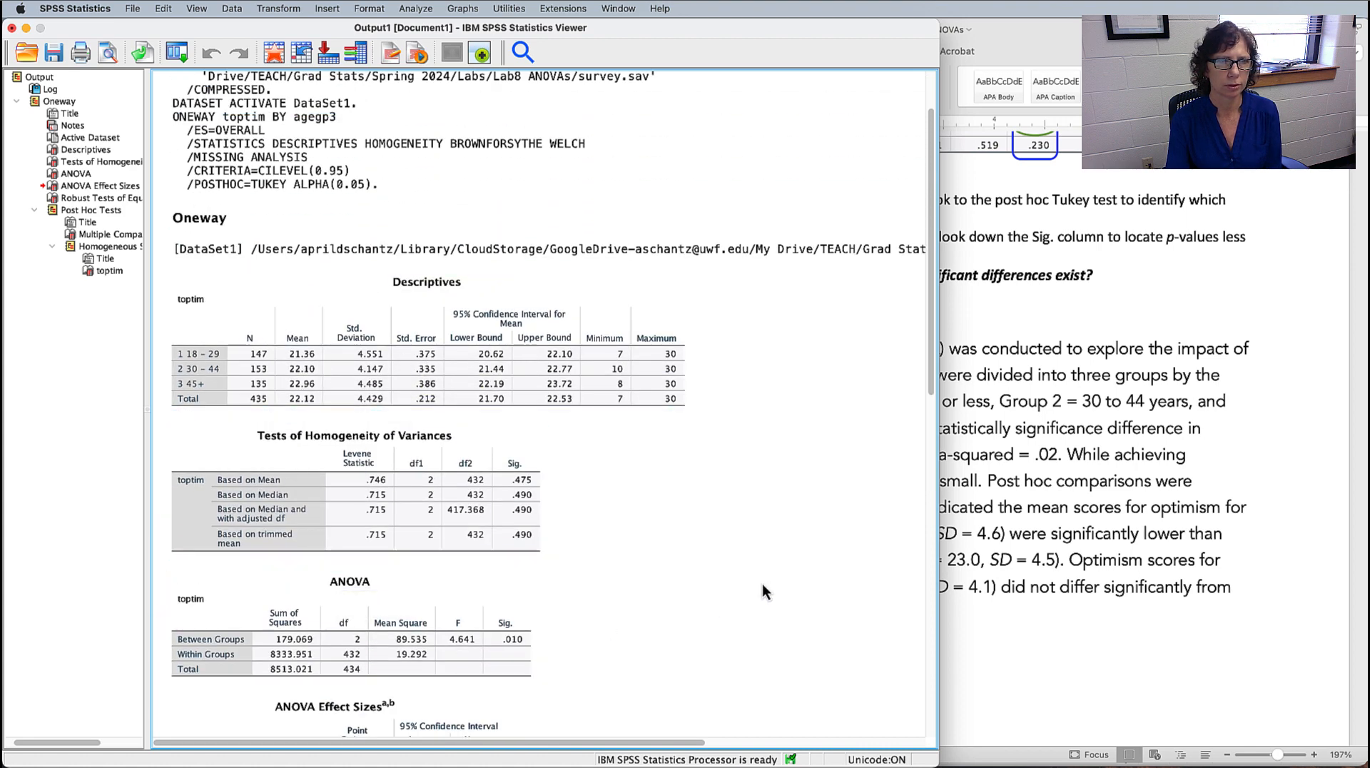
{"action": "left_click", "coordinate": [292, 385]}
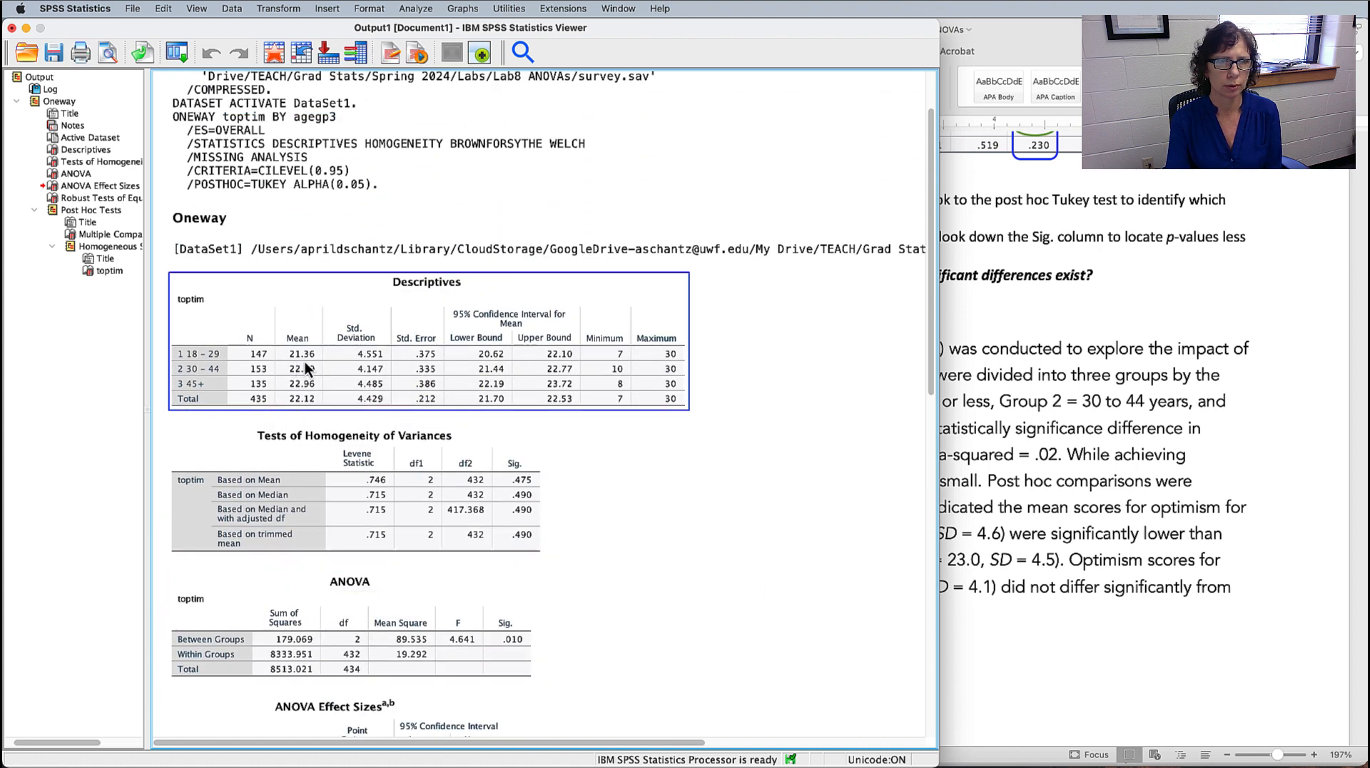
- Examine the group means in the SPSS Descriptives table, the ANOVA significance value, and the eta-squared estimate in the Effect Sizes table
{"action": "left_click", "coordinate": [294, 413]}
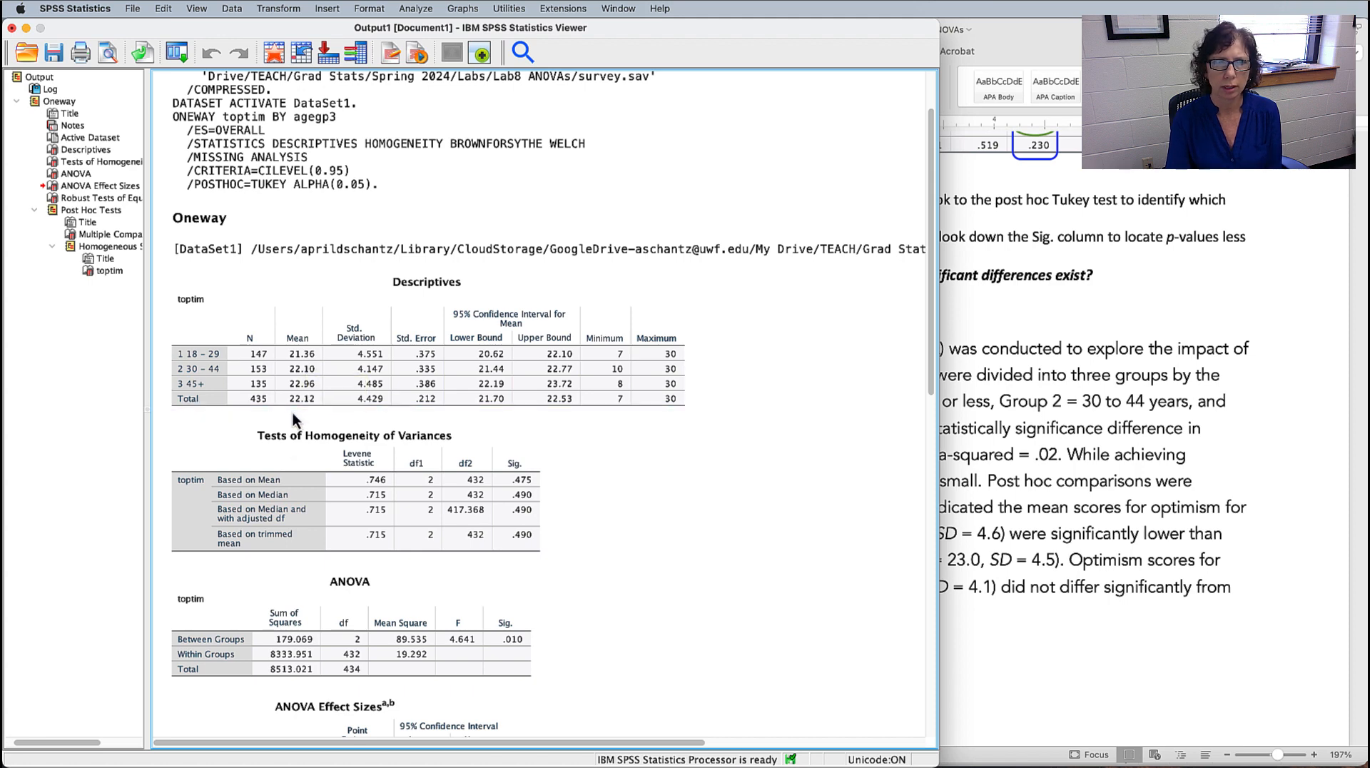
{"action": "left_click", "coordinate": [294, 401]}
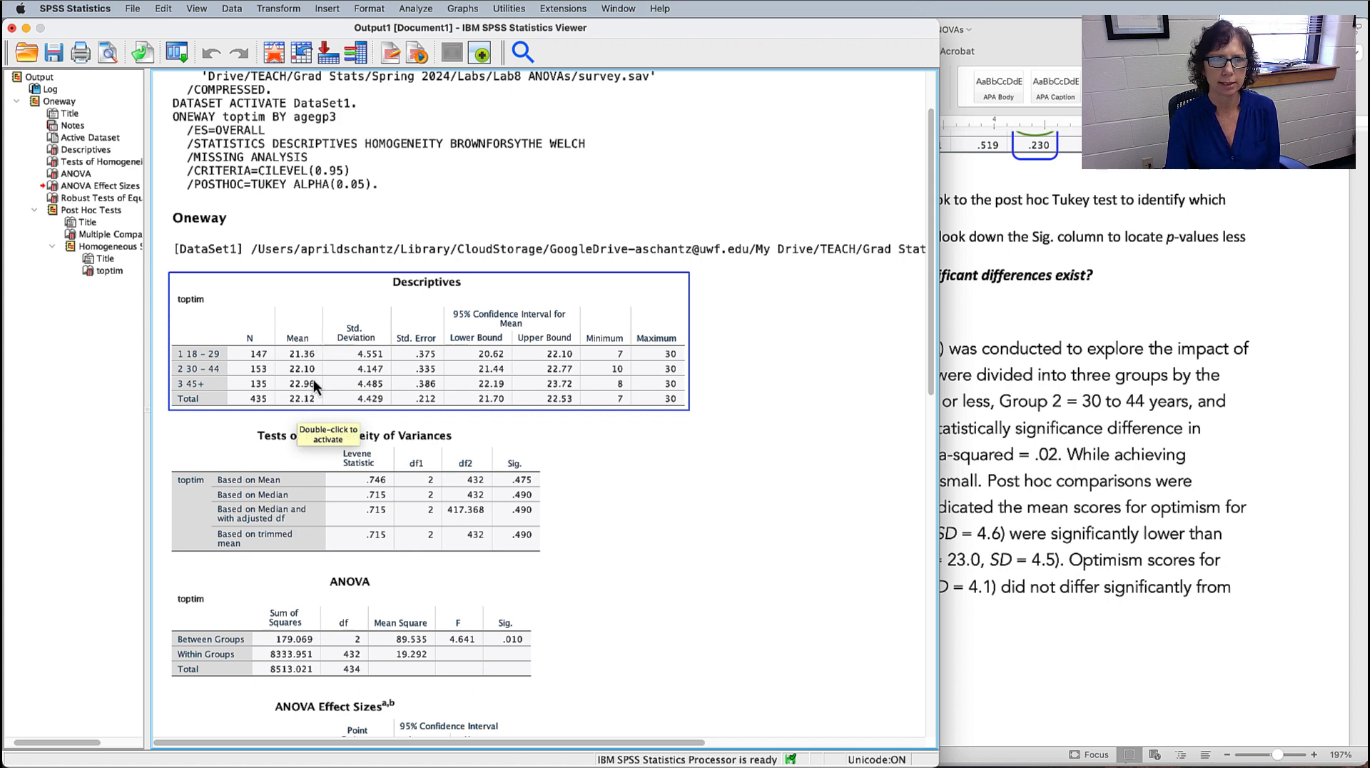
{"action": "left_click", "coordinate": [842, 614]}
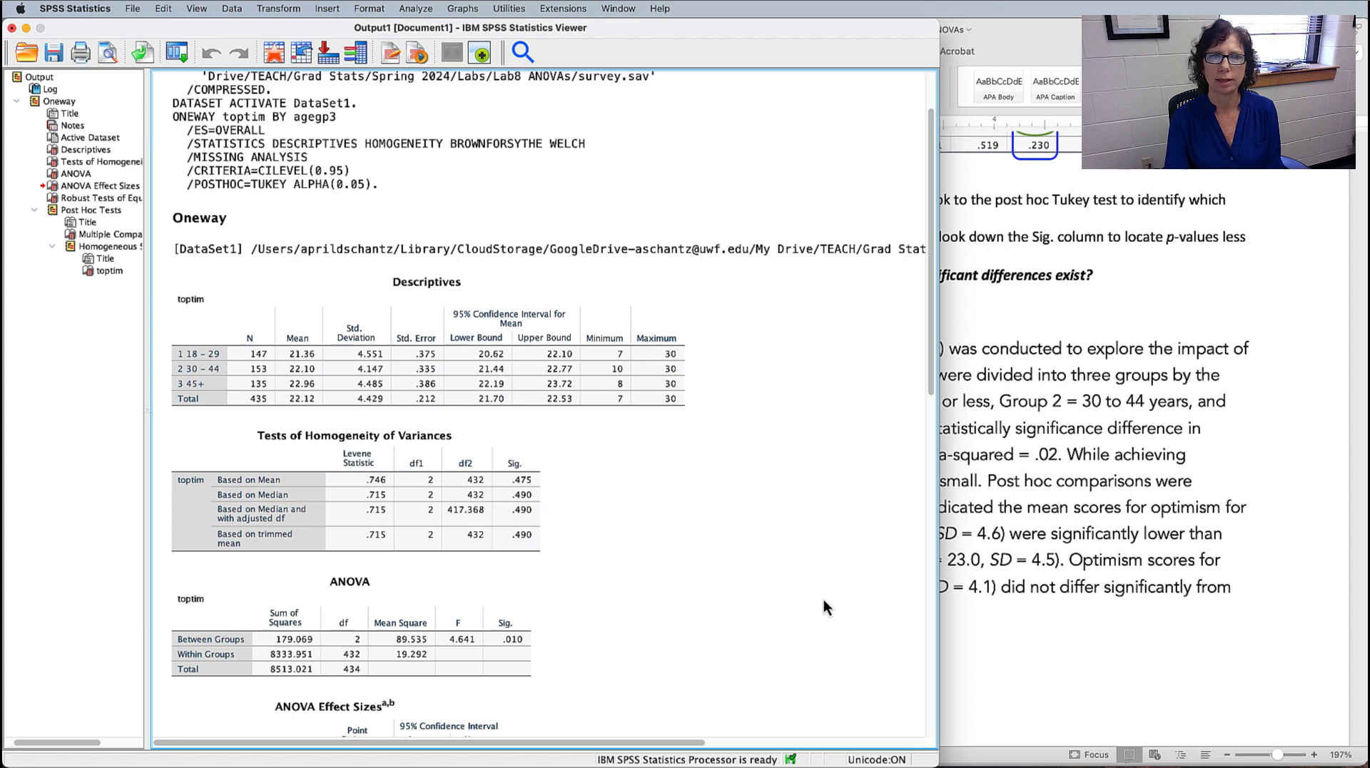
{"action": "scroll", "coordinate": [828, 593], "scroll_direction": "down", "scroll_amount": 4}
{"action": "left_click", "coordinate": [436, 482]}
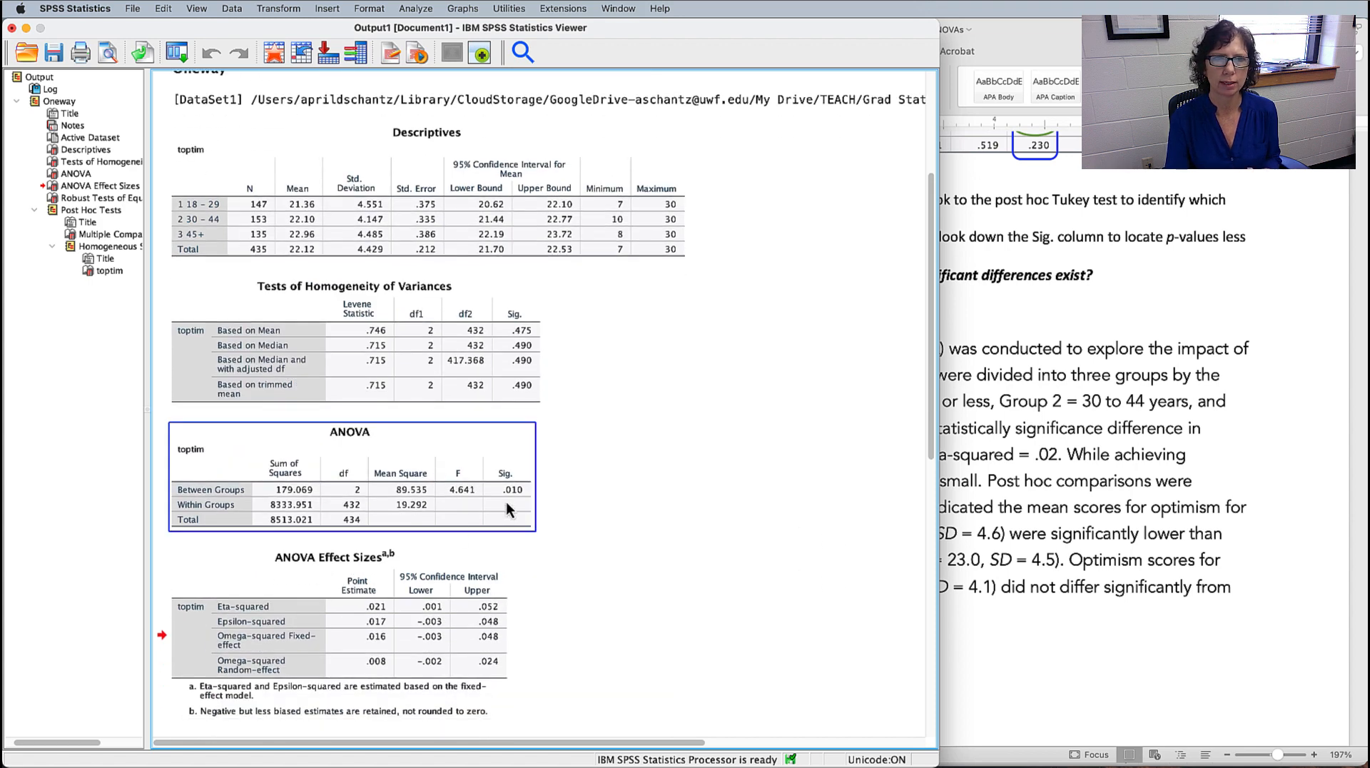
{"action": "left_click", "coordinate": [619, 512]}
{"action": "scroll", "coordinate": [619, 512], "scroll_direction": "down", "scroll_amount": 2}
{"action": "left_click", "coordinate": [353, 539]}
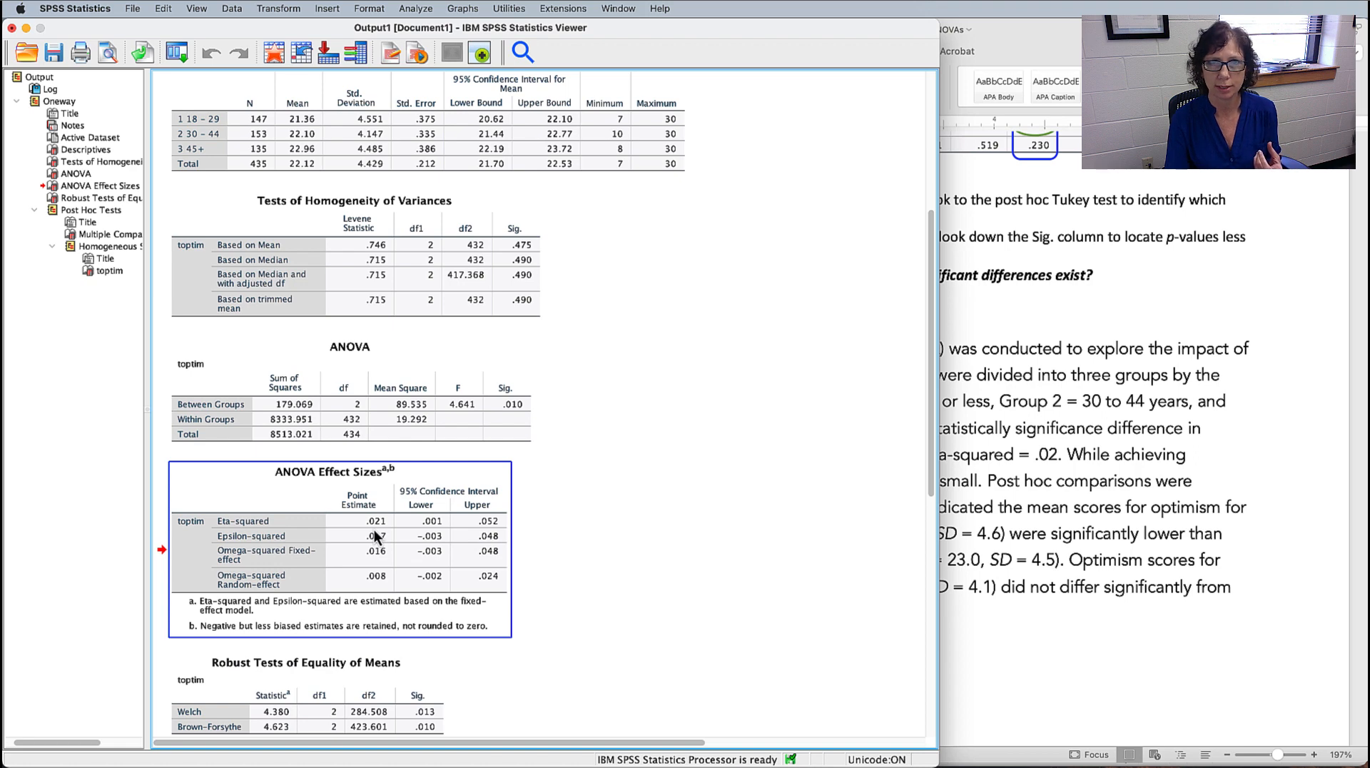
- Switch to the Word write-up and highlight the reported means and standard deviations for Groups 1, 3 and 2 in turn
{"action": "left_click", "coordinate": [1108, 506]}
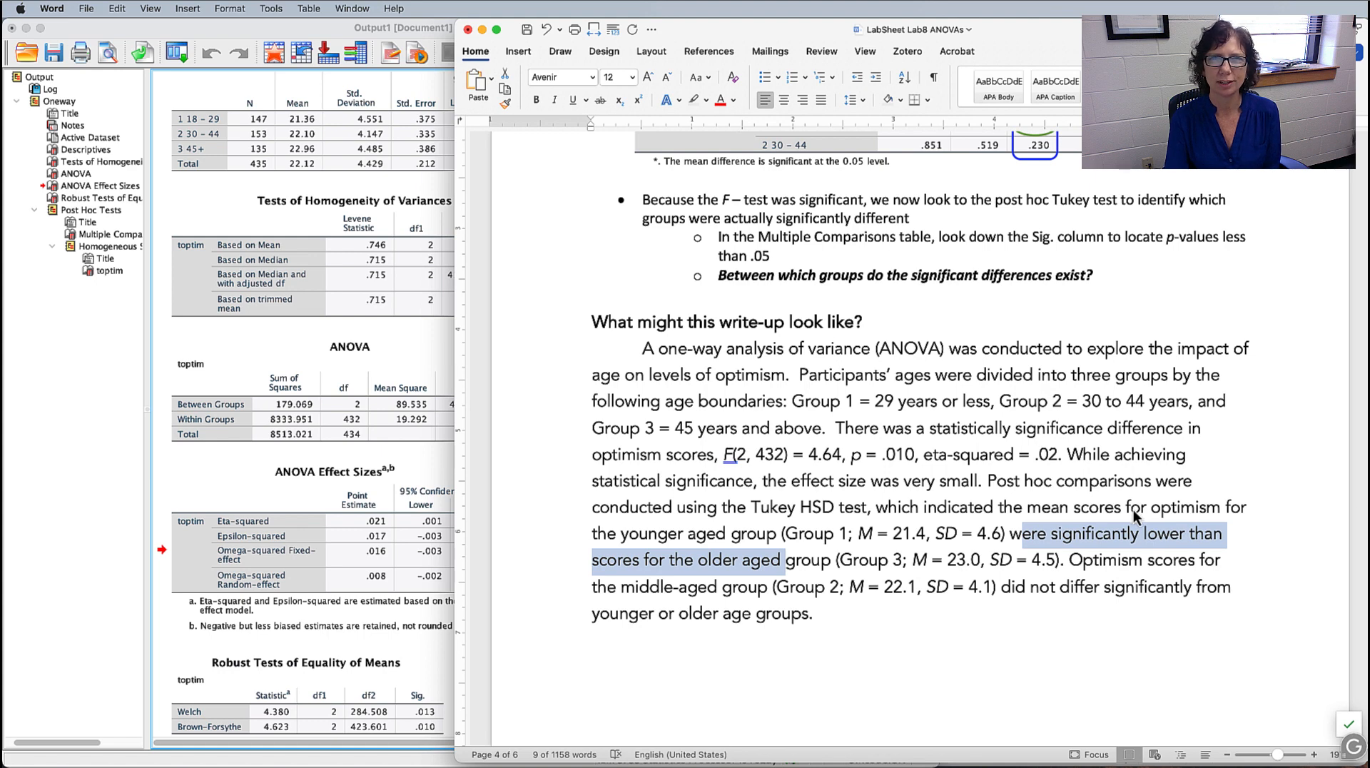
{"action": "left_click_drag", "start_coordinate": [722, 537], "coordinate": [1014, 541]}
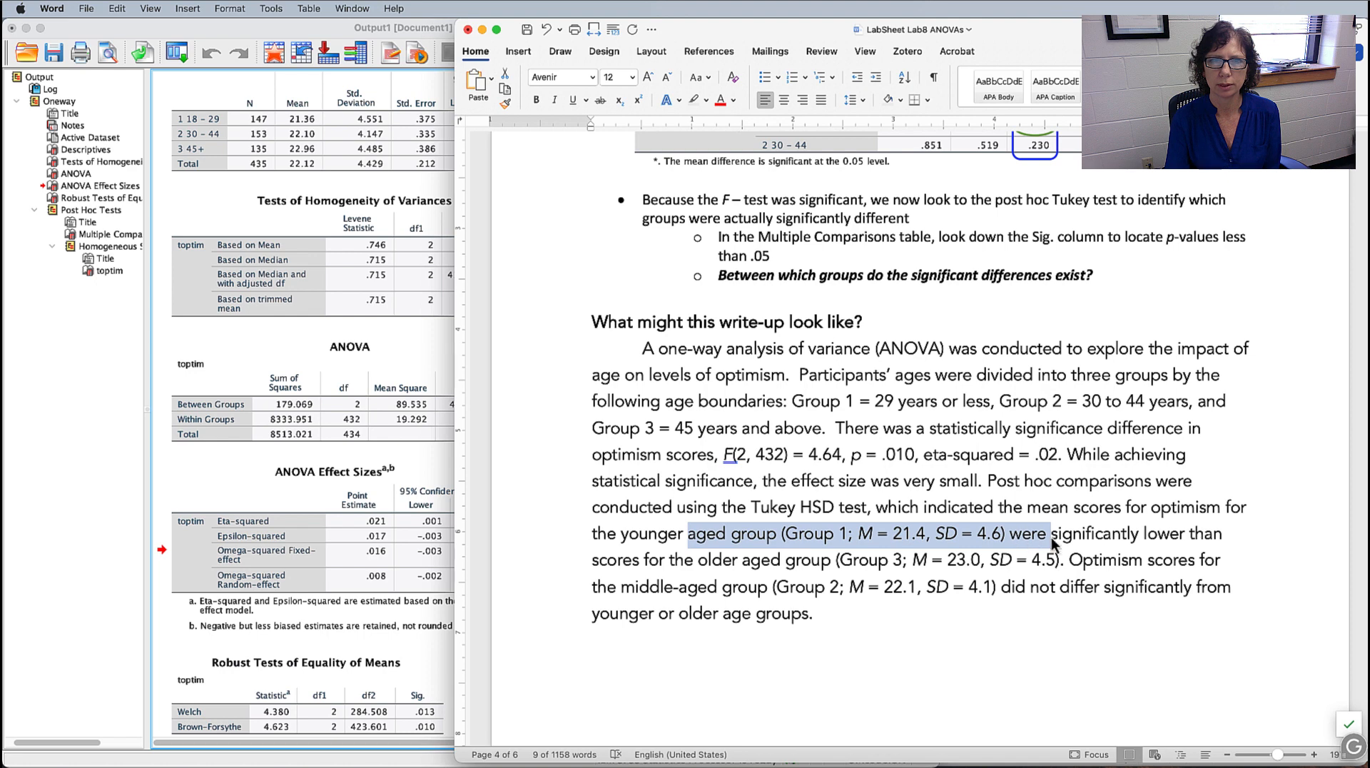
{"action": "left_click_drag", "start_coordinate": [663, 560], "coordinate": [1069, 569]}
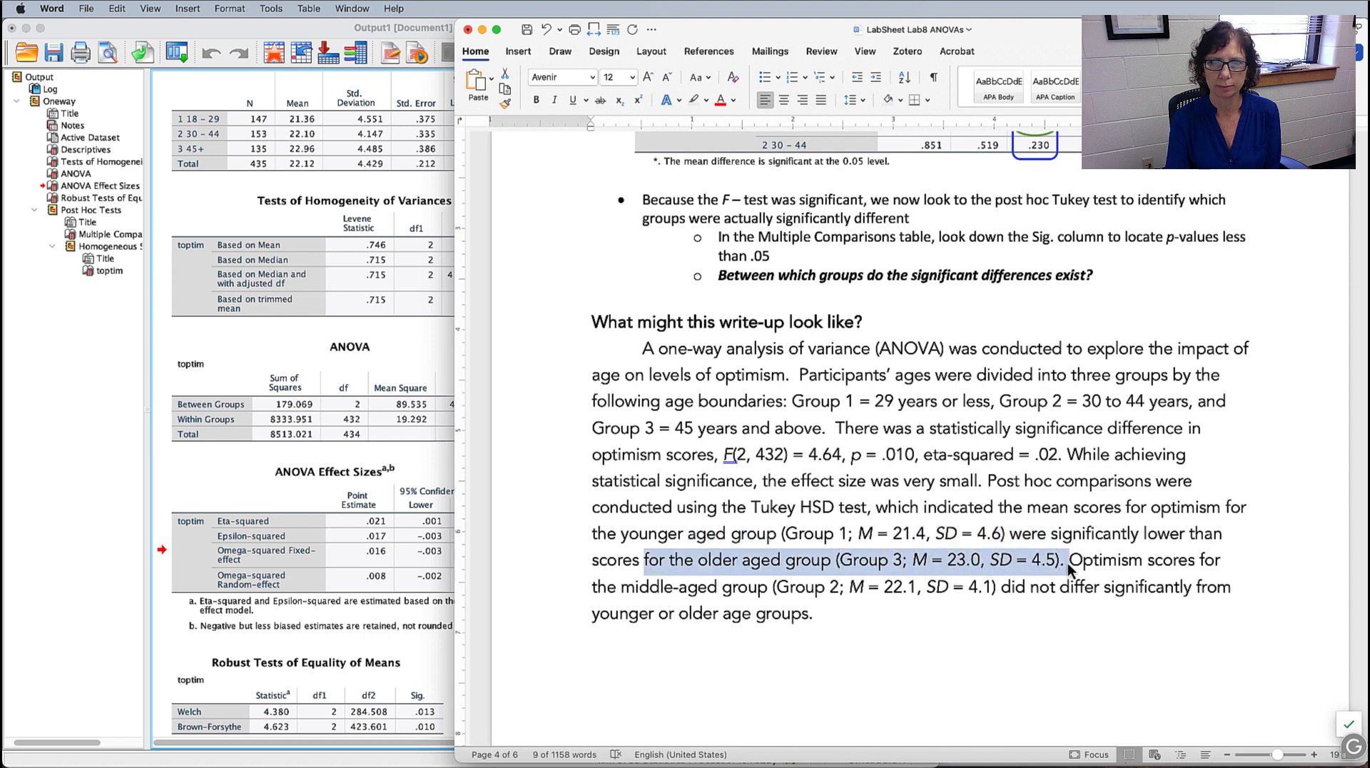
{"action": "left_click", "coordinate": [1167, 554]}
{"action": "left_click_drag", "start_coordinate": [688, 594], "coordinate": [1176, 601]}
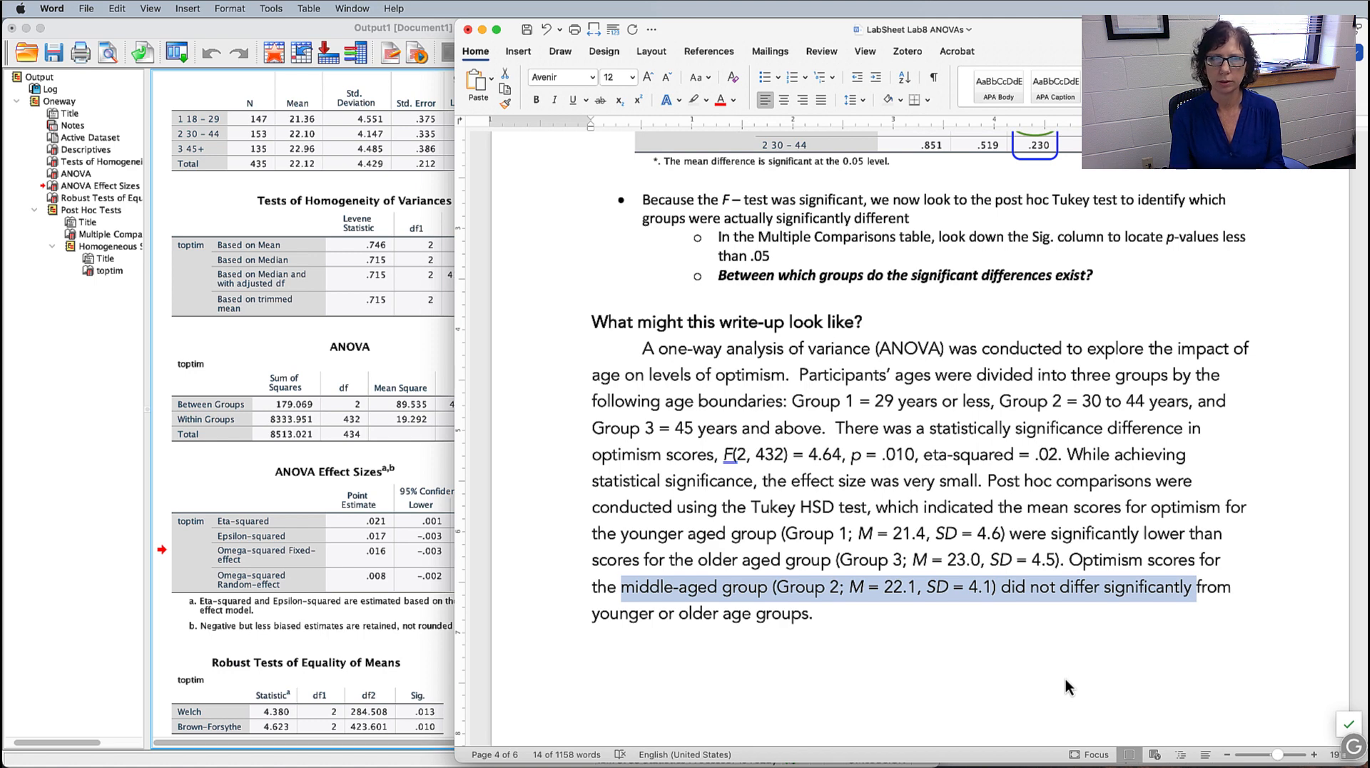
{"action": "left_click", "coordinate": [892, 611]}
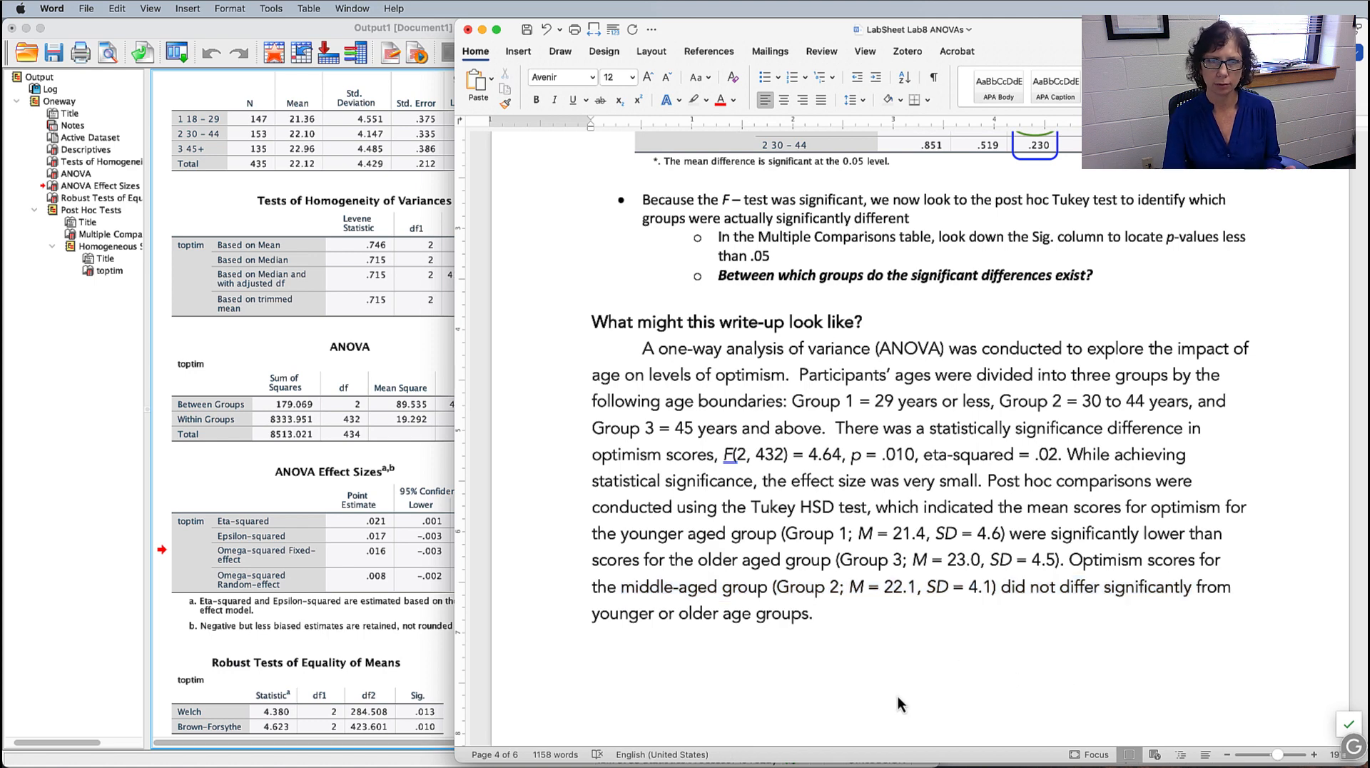
- Highlight the write-up's F-test result and the closing sentences on the post hoc group differences
{"action": "left_click_drag", "start_coordinate": [712, 457], "coordinate": [880, 463]}
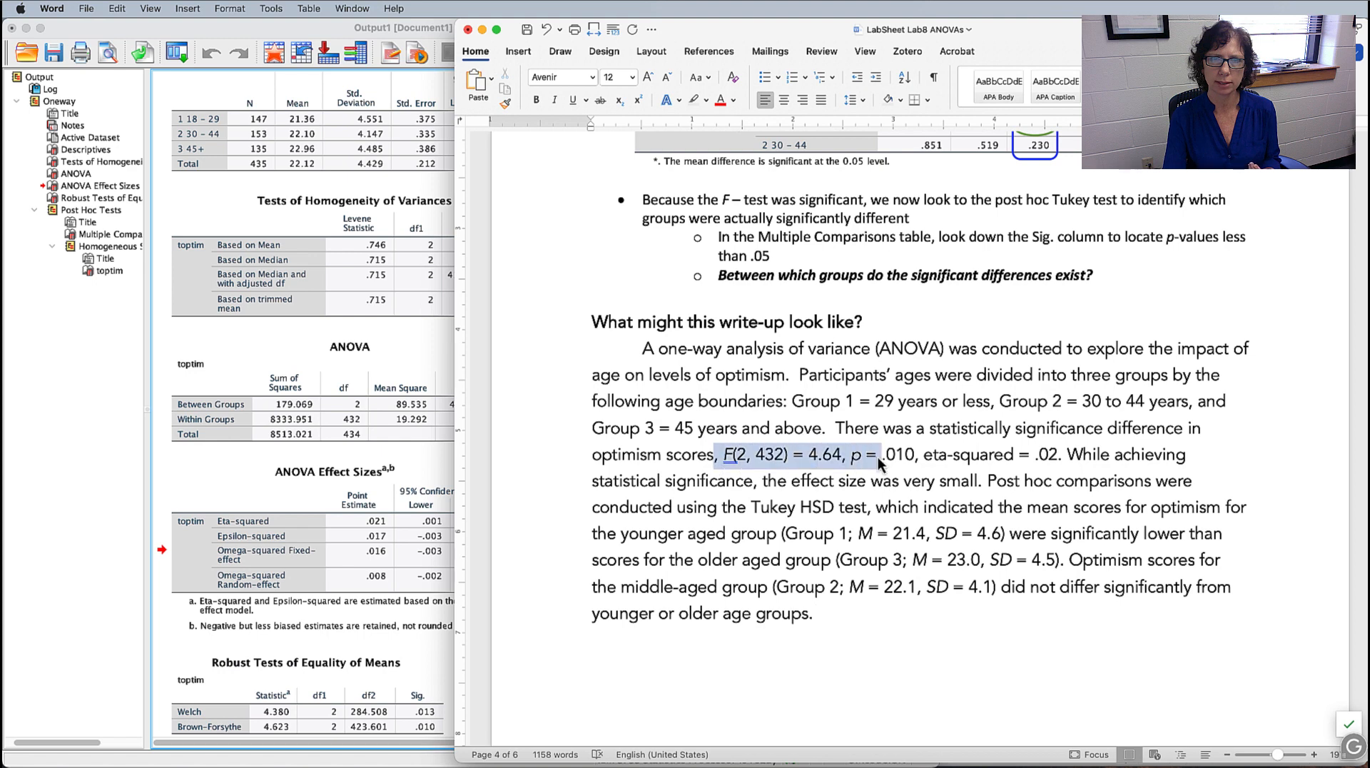
{"action": "left_click_drag", "start_coordinate": [876, 536], "coordinate": [936, 623]}
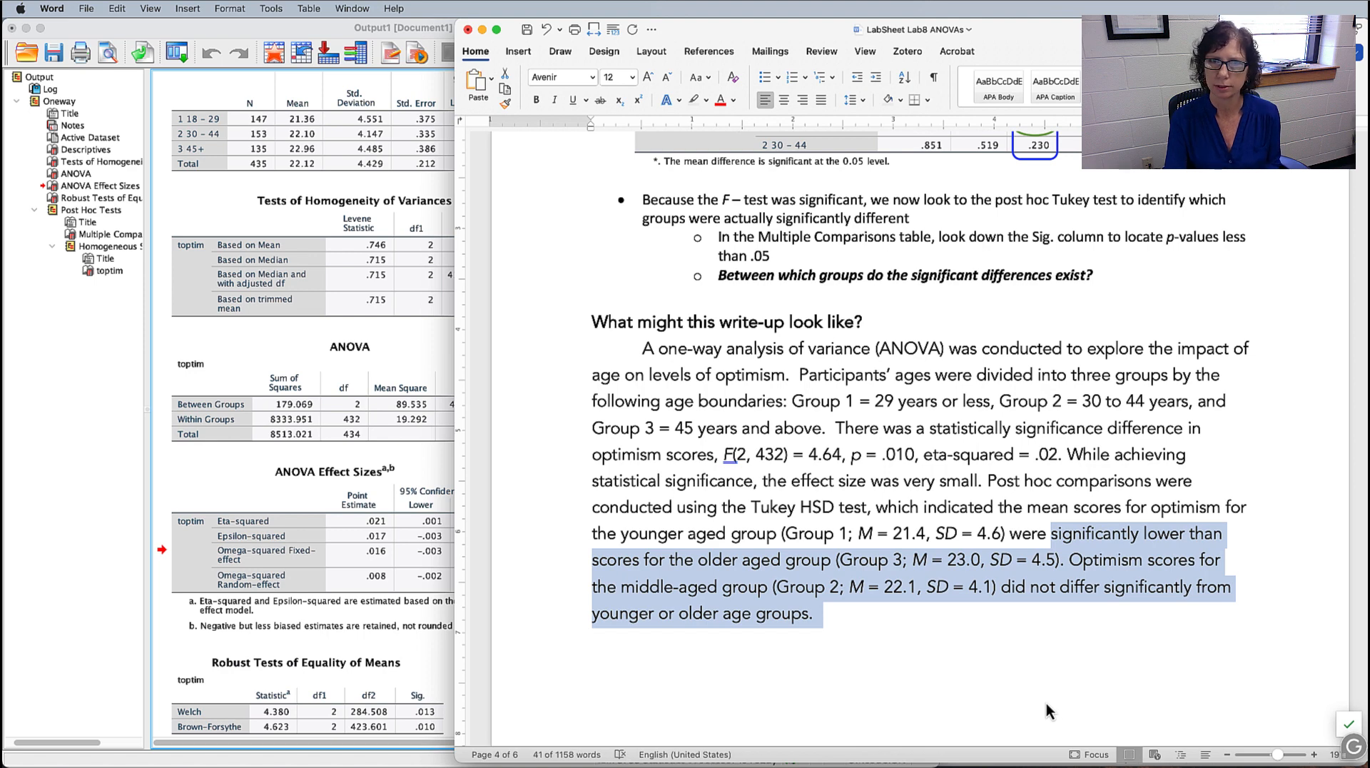
{"action": "left_click", "coordinate": [872, 624]}
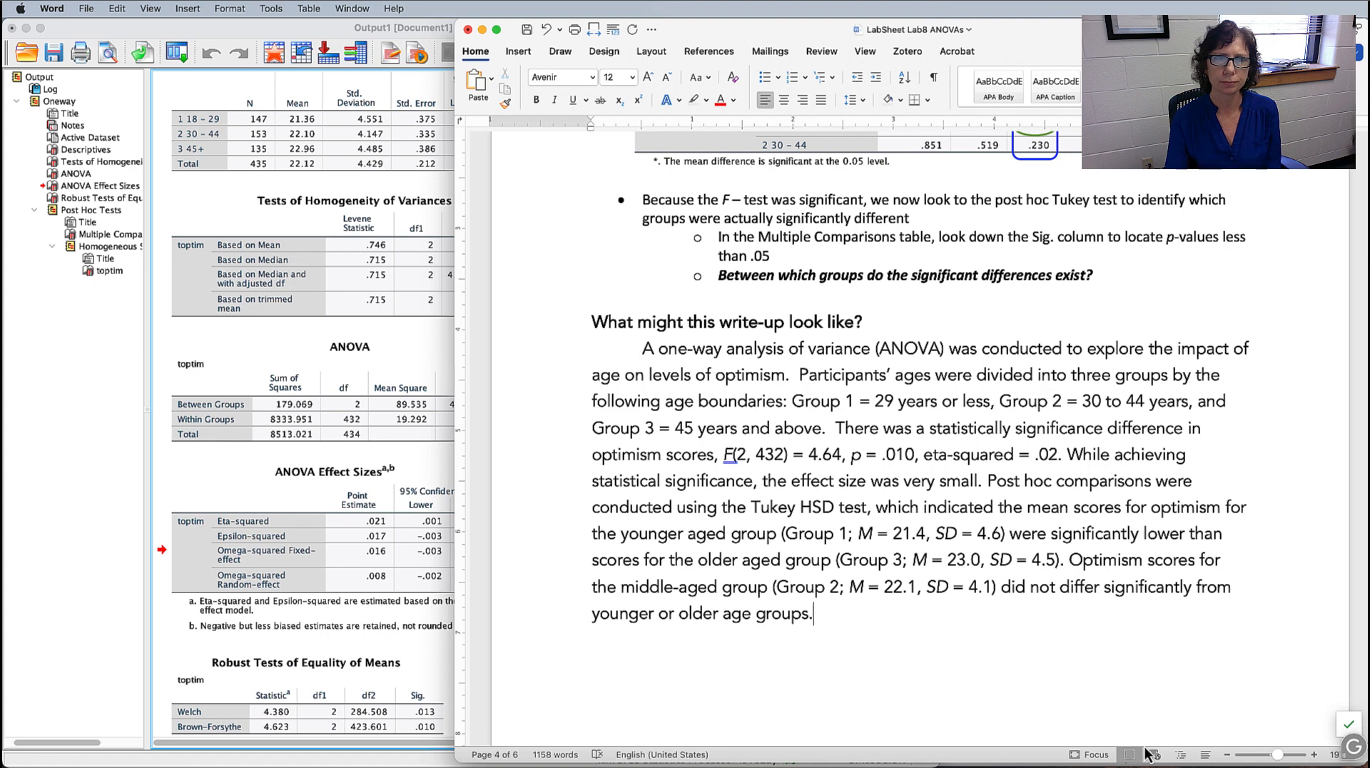
- Read the Planned Comparisons ANOVA section, highlighting the contrast effects text and the coefficients for the three groups, through to the SPSS instructions
{"action": "scroll", "coordinate": [1030, 688], "scroll_direction": "down", "scroll_amount": 1}
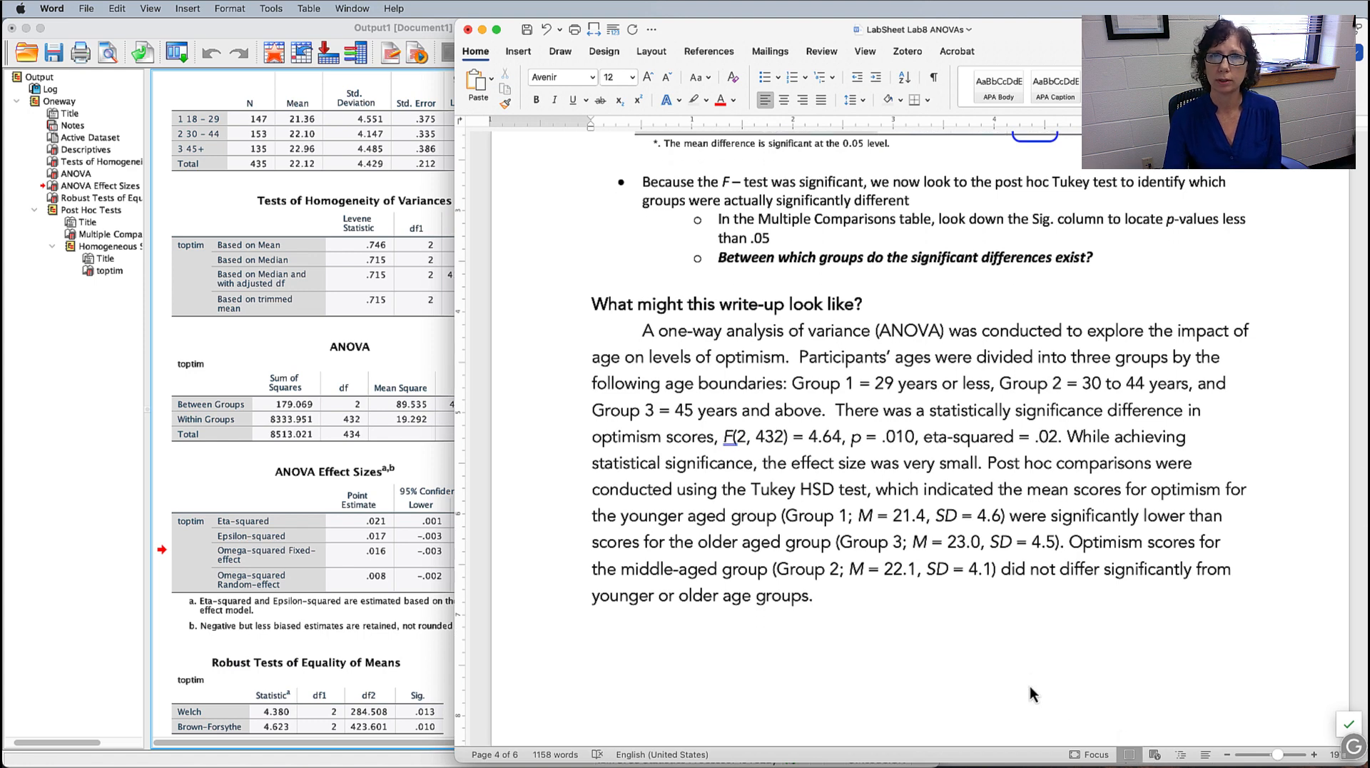
{"action": "scroll", "coordinate": [1030, 628], "scroll_direction": "down", "scroll_amount": 10}
{"action": "scroll", "coordinate": [1029, 632], "scroll_direction": "down", "scroll_amount": 9}
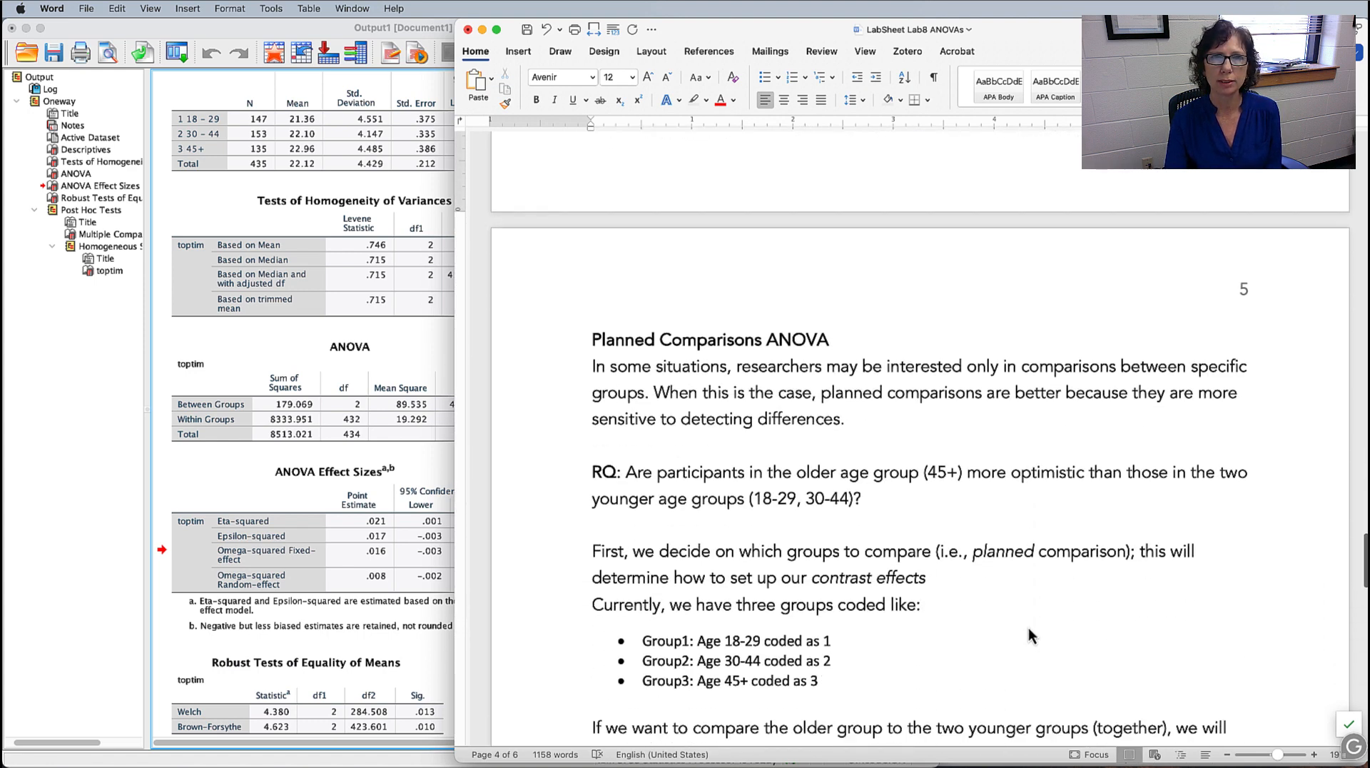
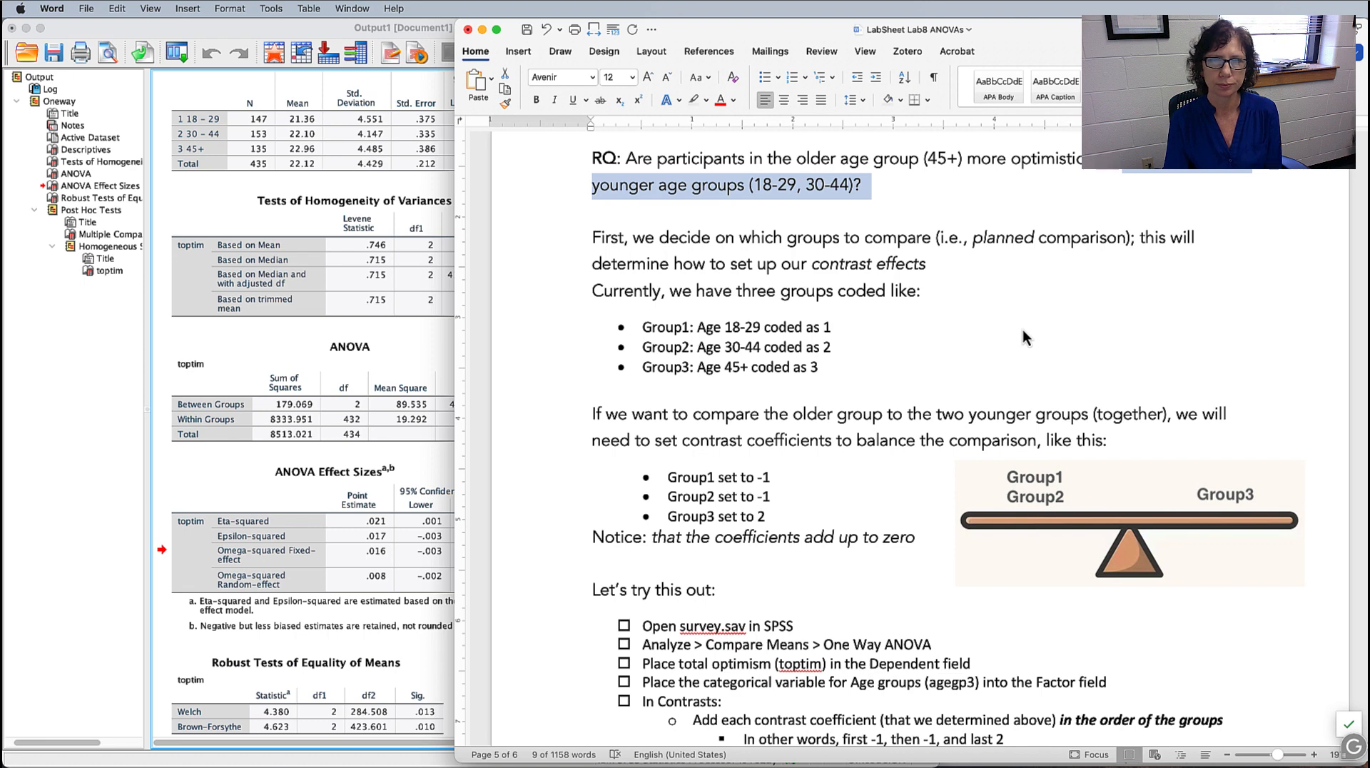
{"action": "scroll", "coordinate": [1023, 330], "scroll_direction": "down", "scroll_amount": 2}
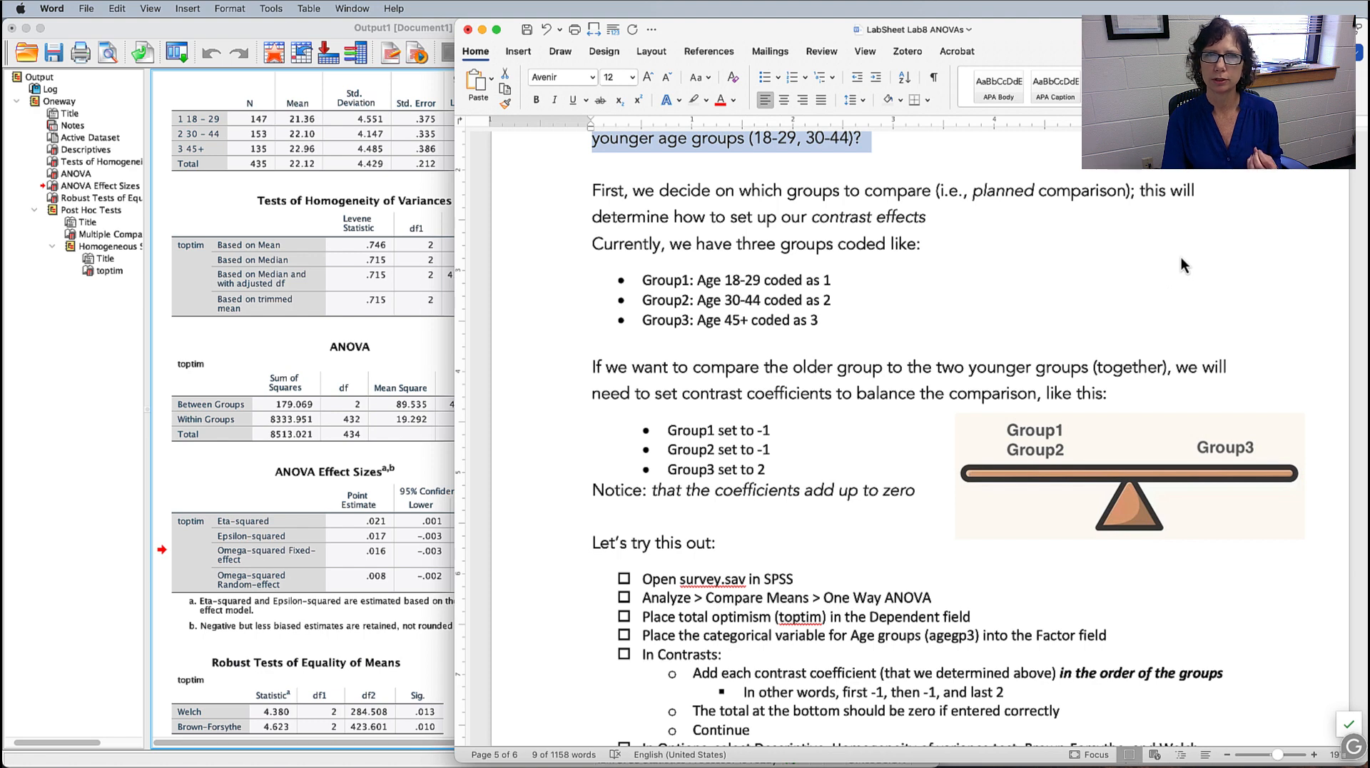
{"action": "left_click_drag", "start_coordinate": [673, 217], "coordinate": [902, 217]}
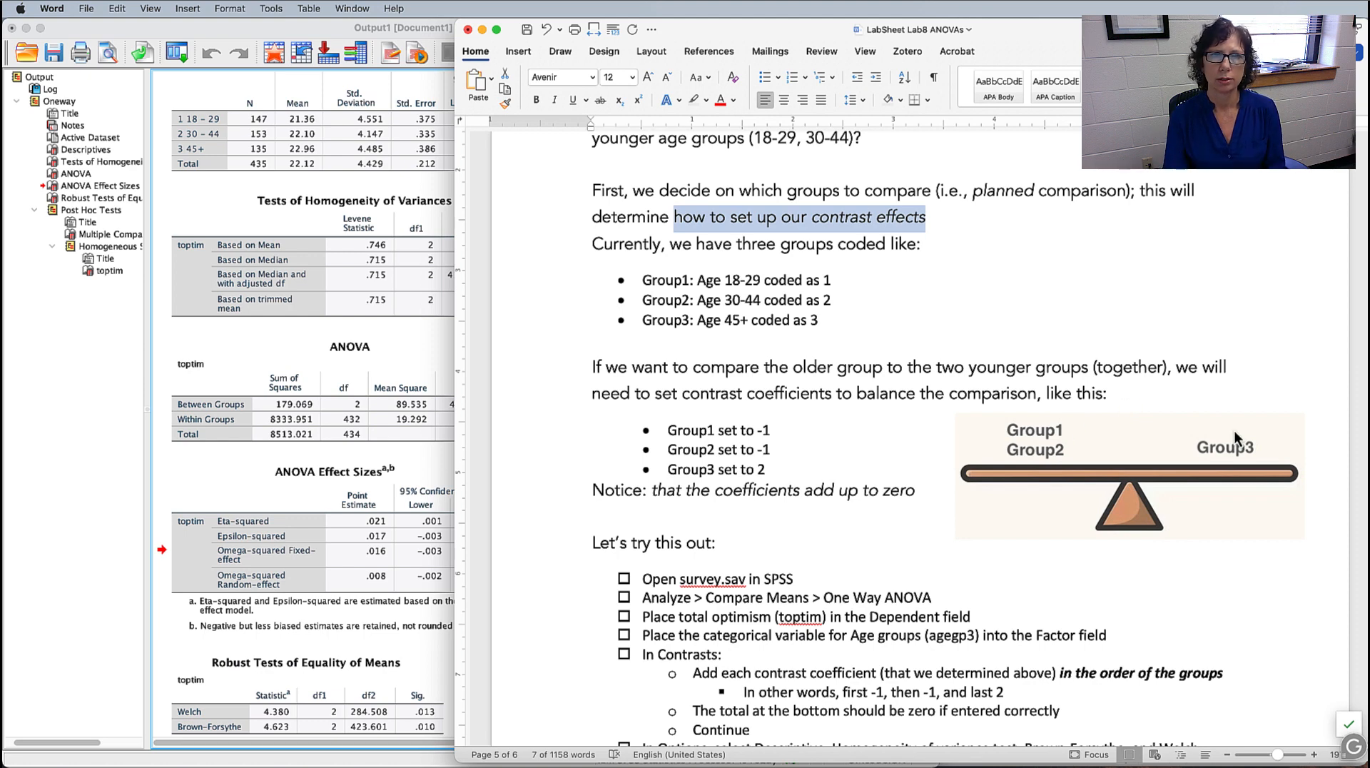
{"action": "left_click_drag", "start_coordinate": [669, 433], "coordinate": [741, 435]}
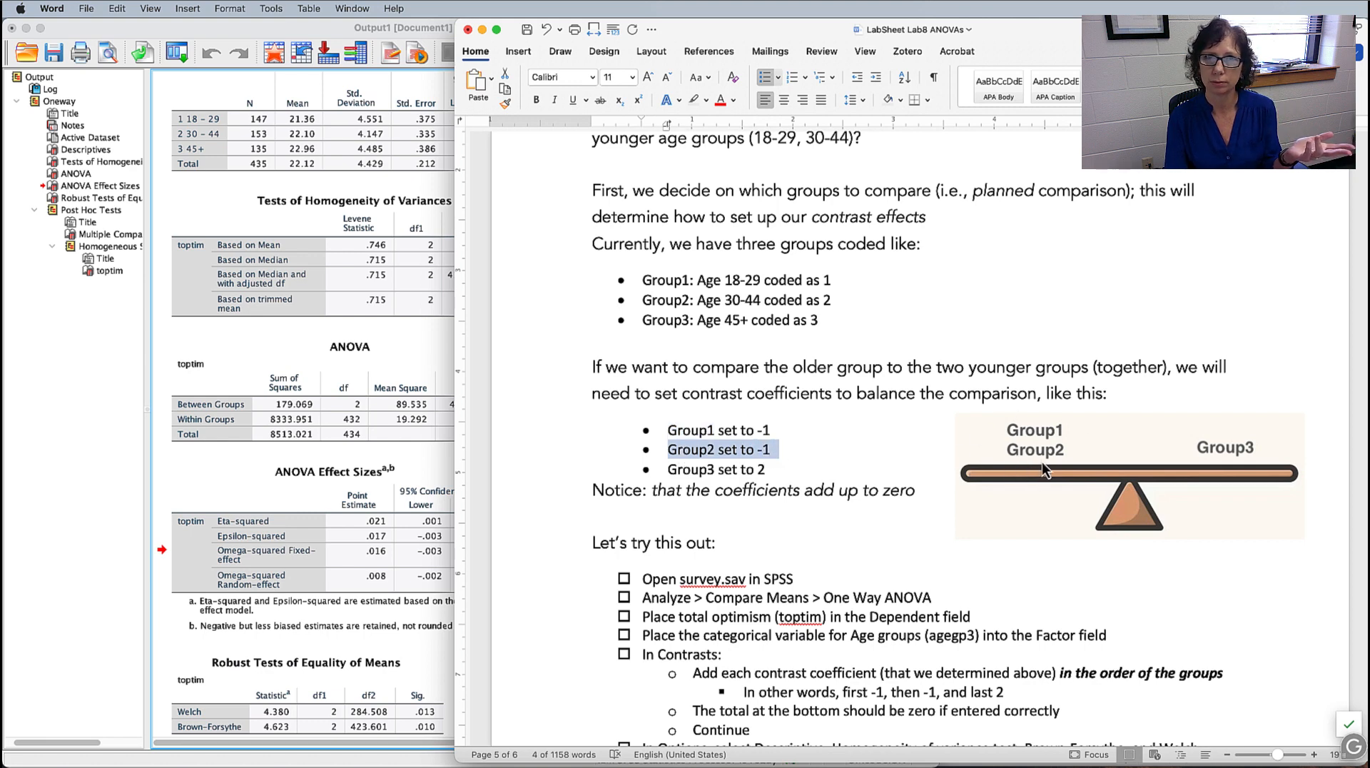
{"action": "left_click_drag", "start_coordinate": [675, 472], "coordinate": [758, 479]}
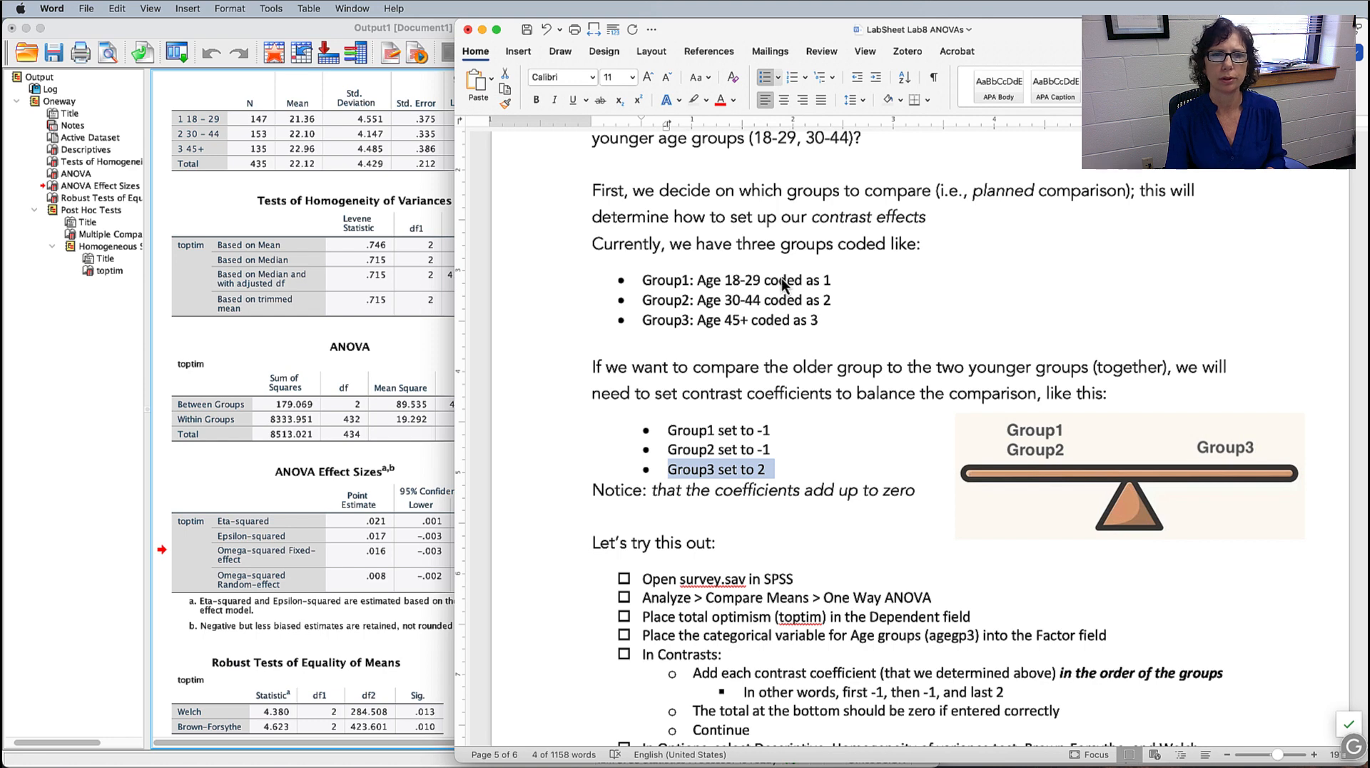
{"action": "scroll", "coordinate": [782, 278], "scroll_direction": "down", "scroll_amount": 5}
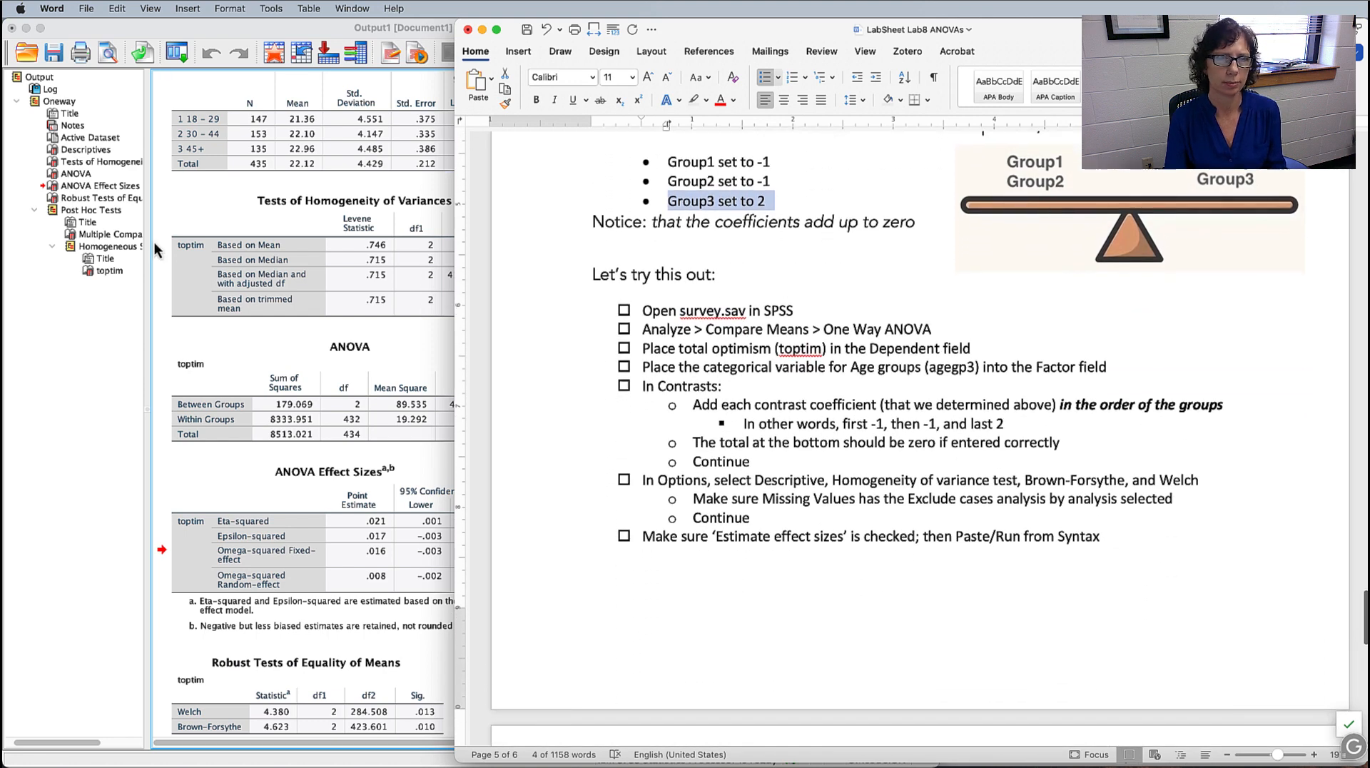
- Switch to SPSS, open the One-Way ANOVA setup, and reset it to its defaults
{"action": "left_click", "coordinate": [92, 334]}
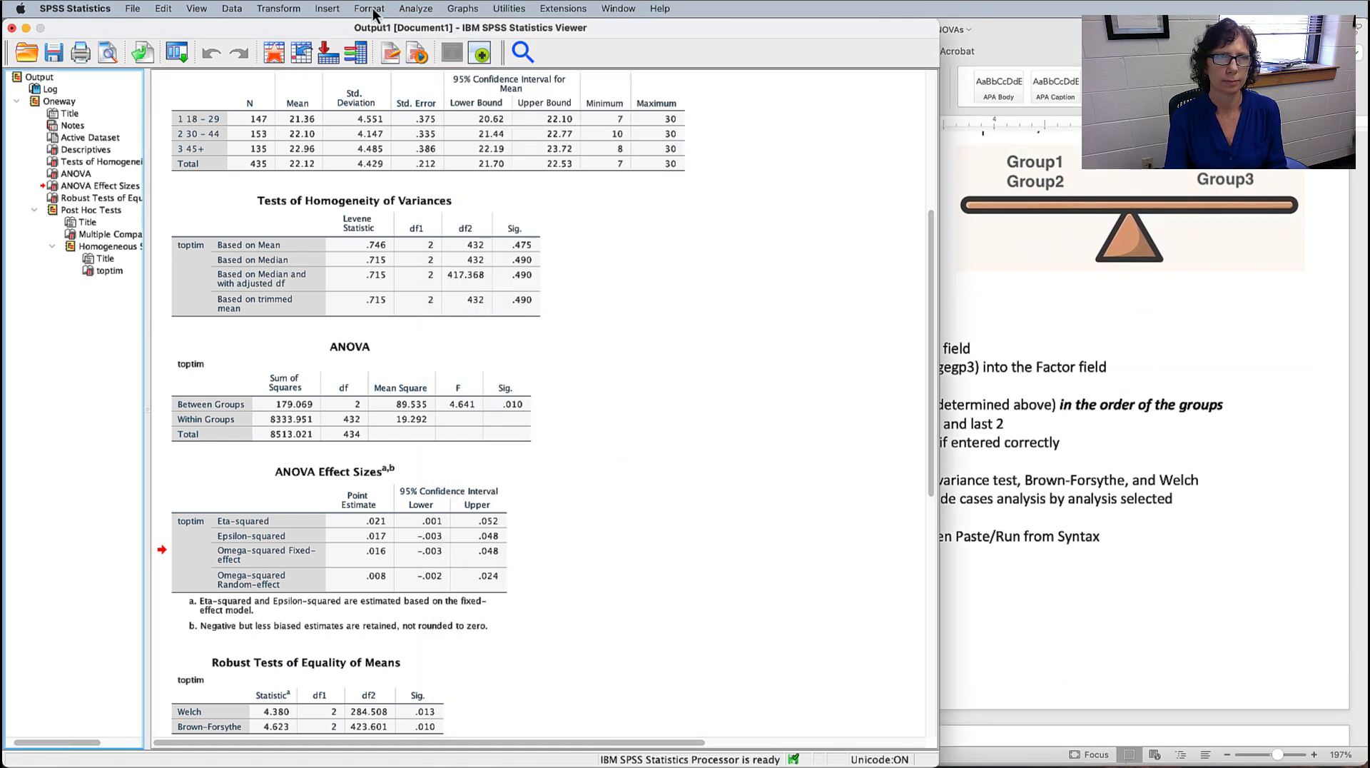
{"action": "left_click", "coordinate": [416, 9]}
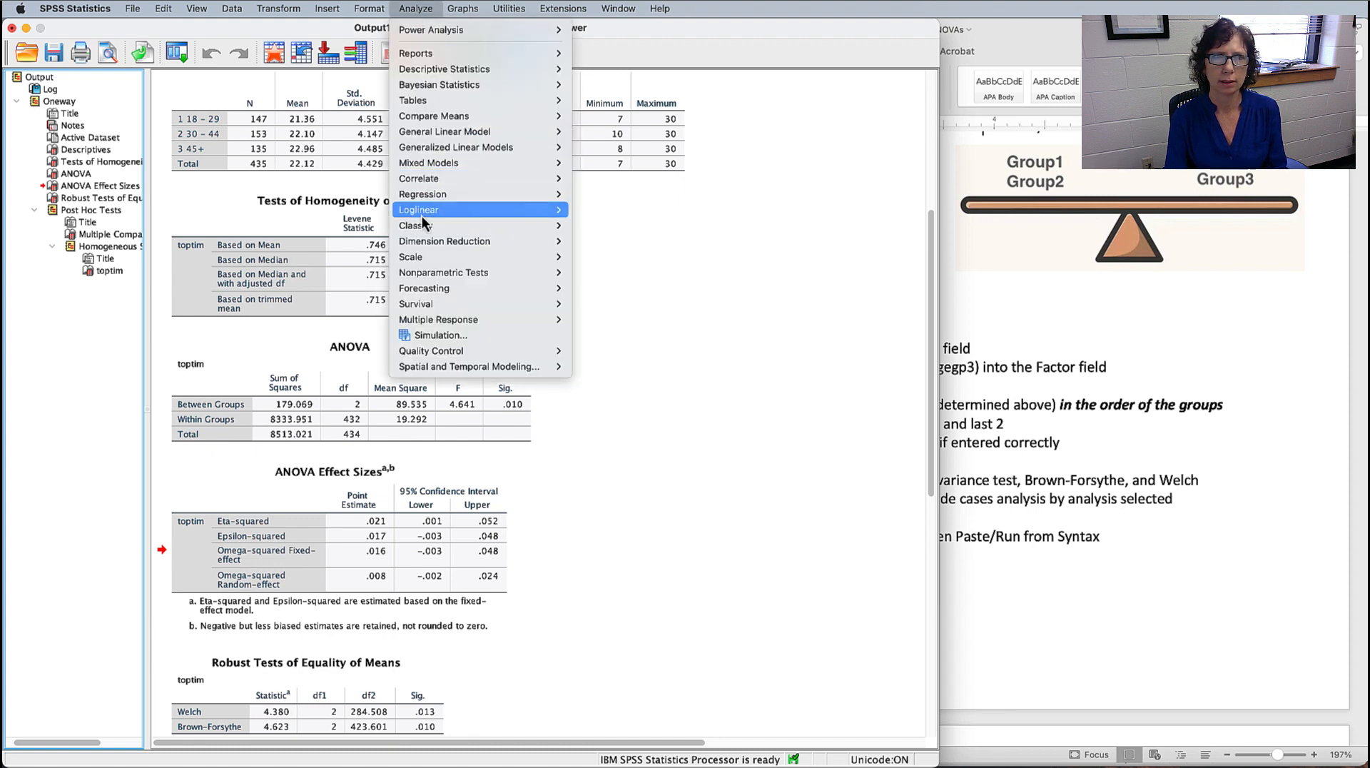
{"action": "mouse_move", "coordinate": [441, 119]}
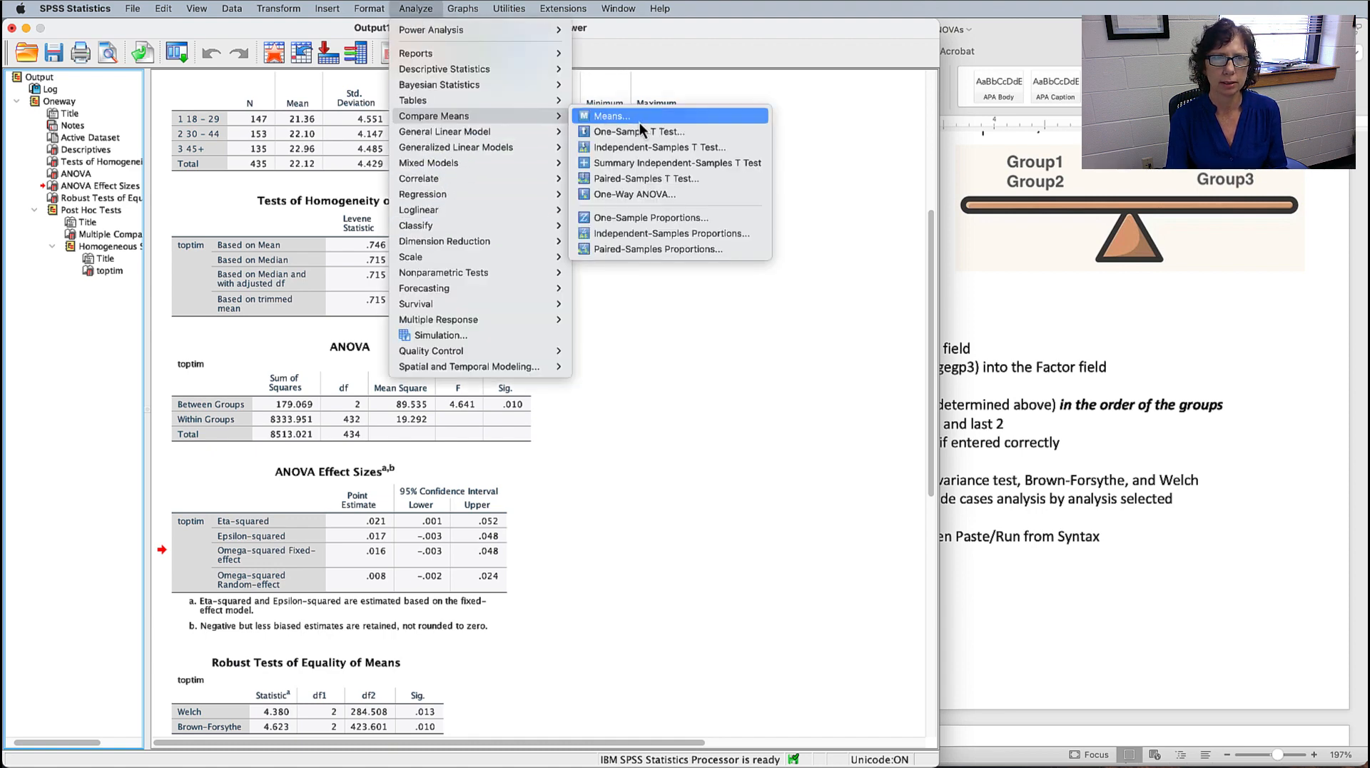
{"action": "left_click", "coordinate": [634, 194]}
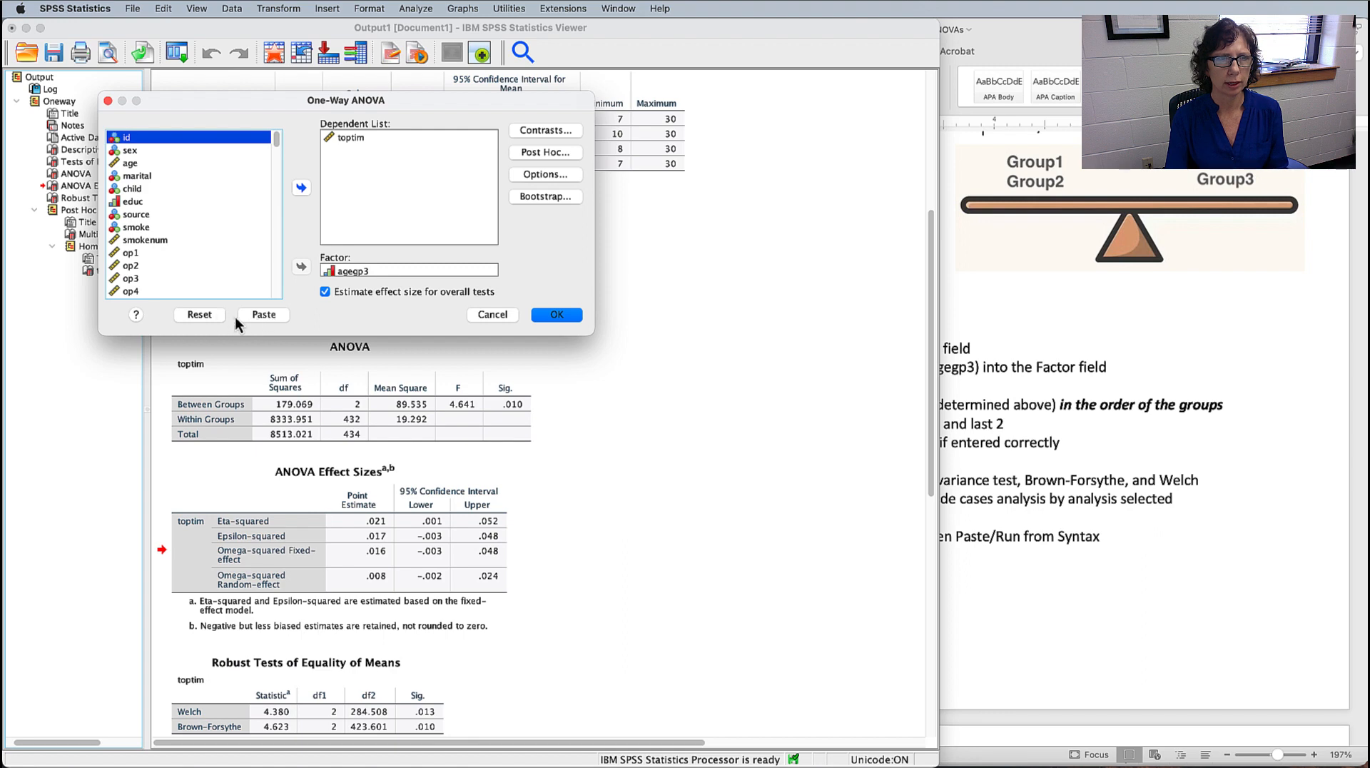
{"action": "left_click", "coordinate": [205, 317]}
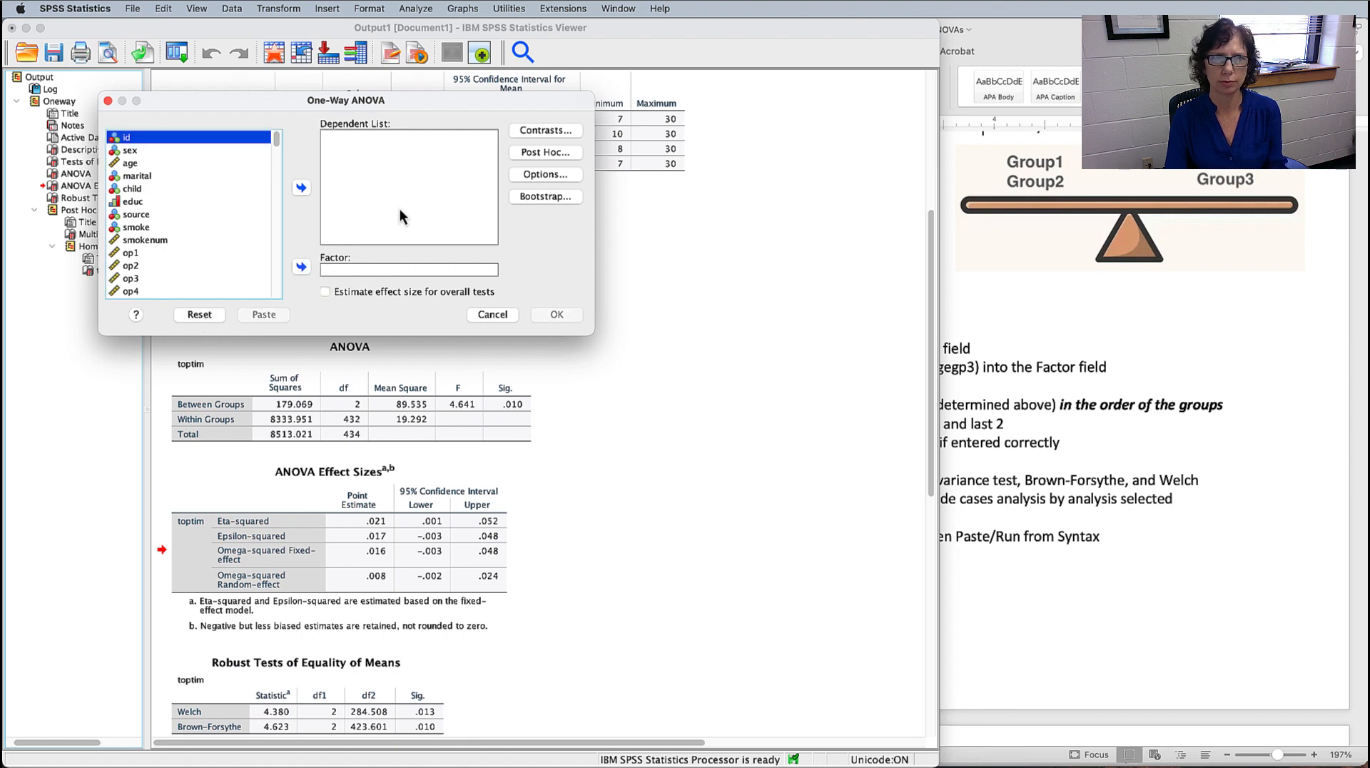
- Assign toptim as the dependent variable and agegp3 as the factor, and enable effect size estimation for overall tests
{"action": "left_click_drag", "start_coordinate": [275, 141], "coordinate": [280, 293]}
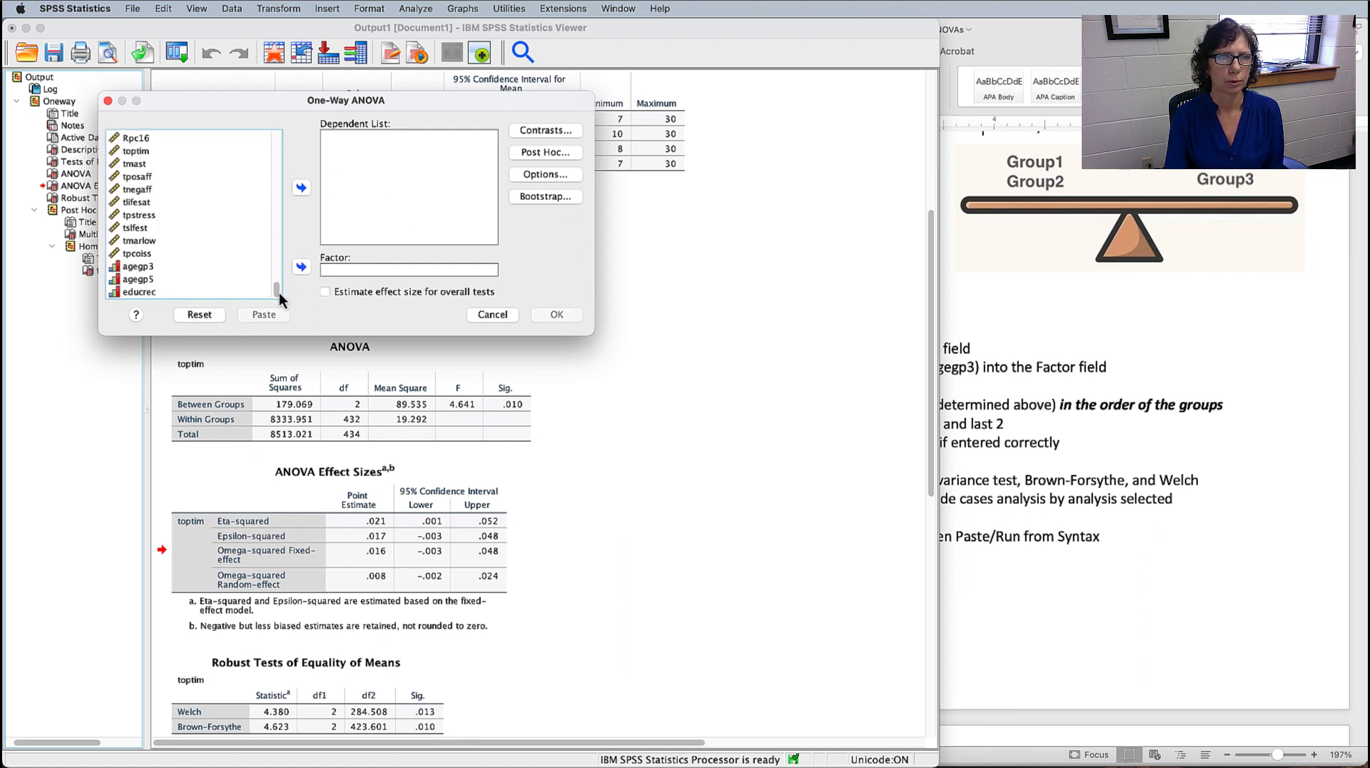
{"action": "left_click", "coordinate": [142, 152]}
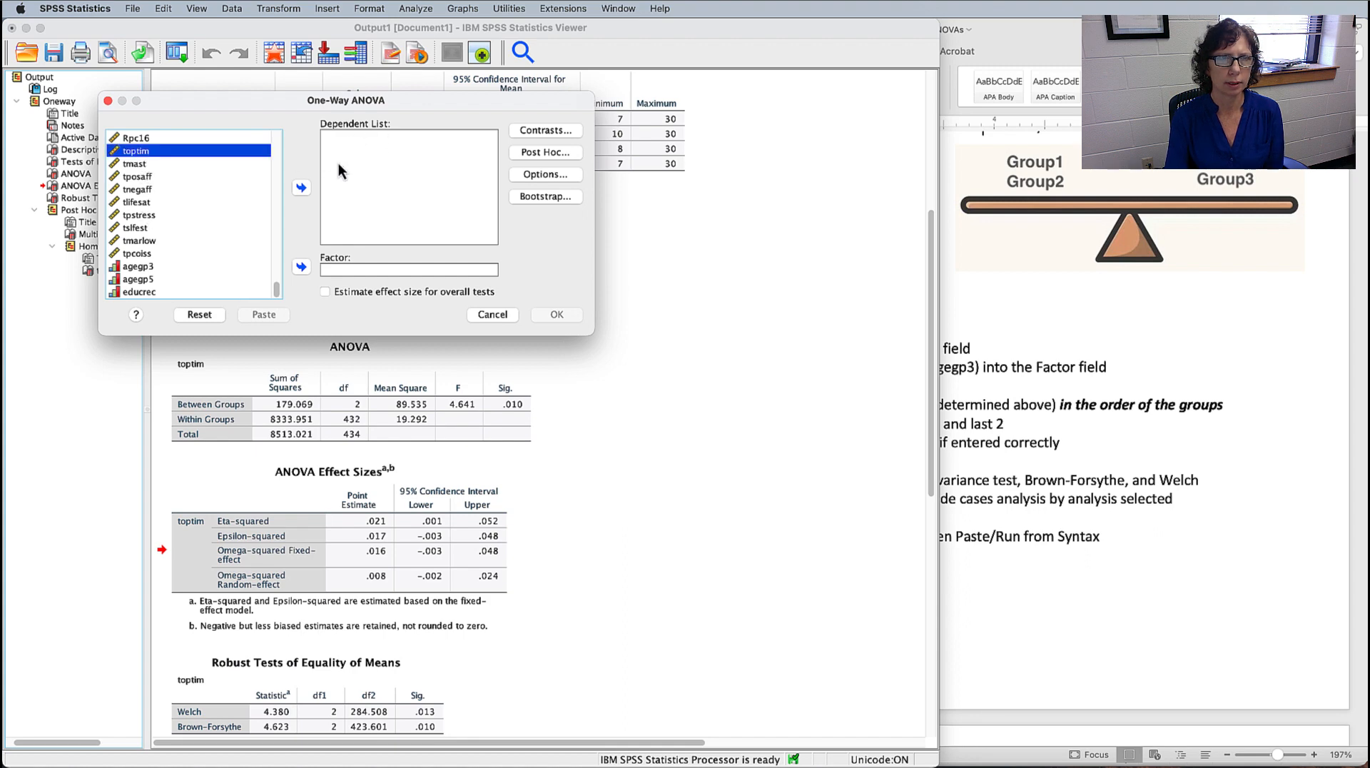
{"action": "left_click", "coordinate": [303, 191]}
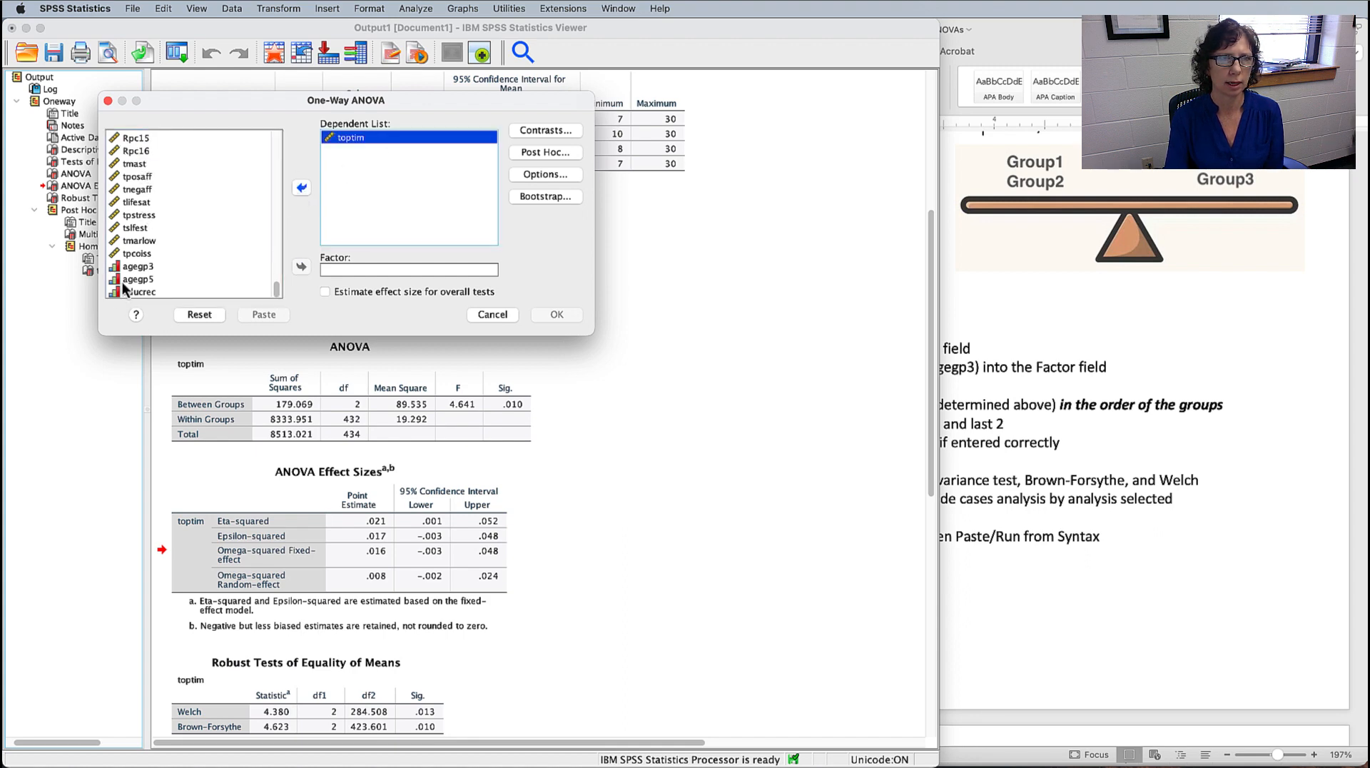
{"action": "left_click", "coordinate": [127, 268]}
{"action": "left_click", "coordinate": [301, 267]}
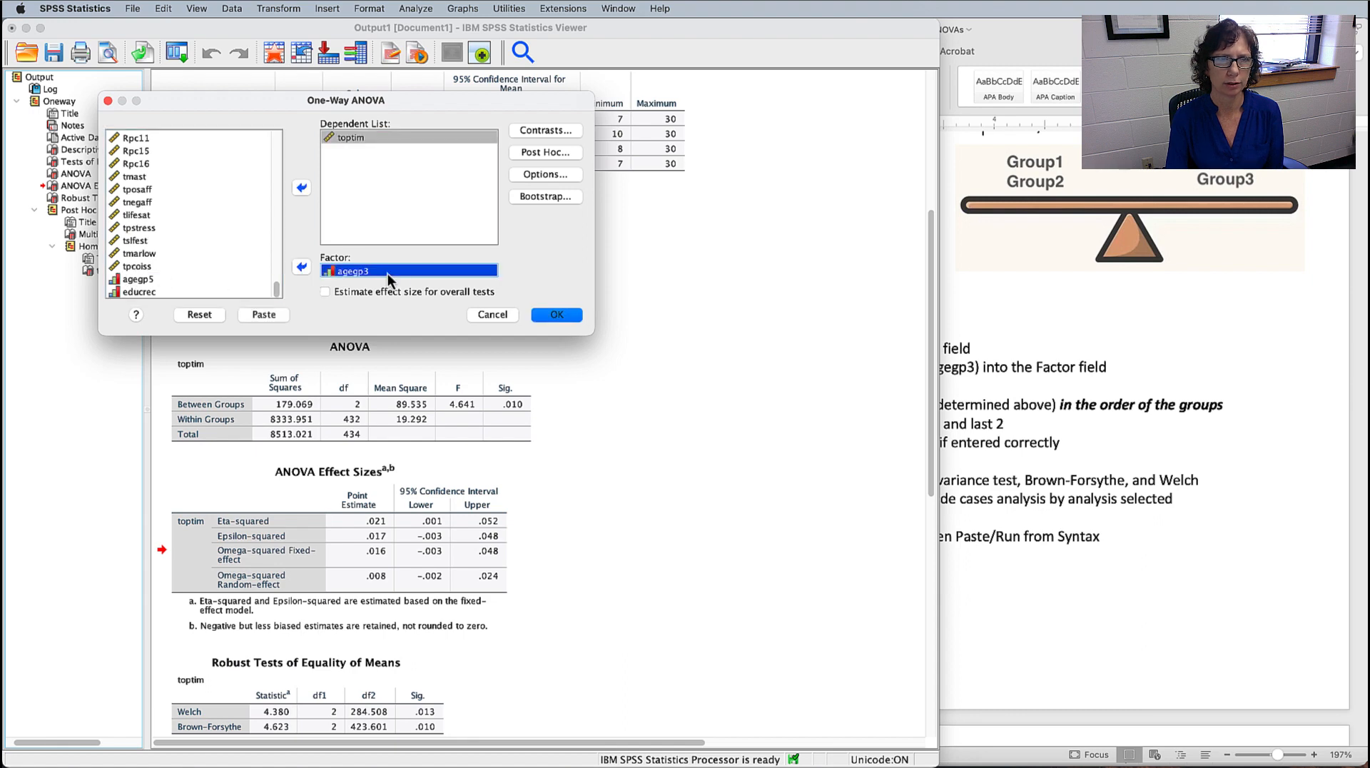
{"action": "left_click", "coordinate": [327, 292]}
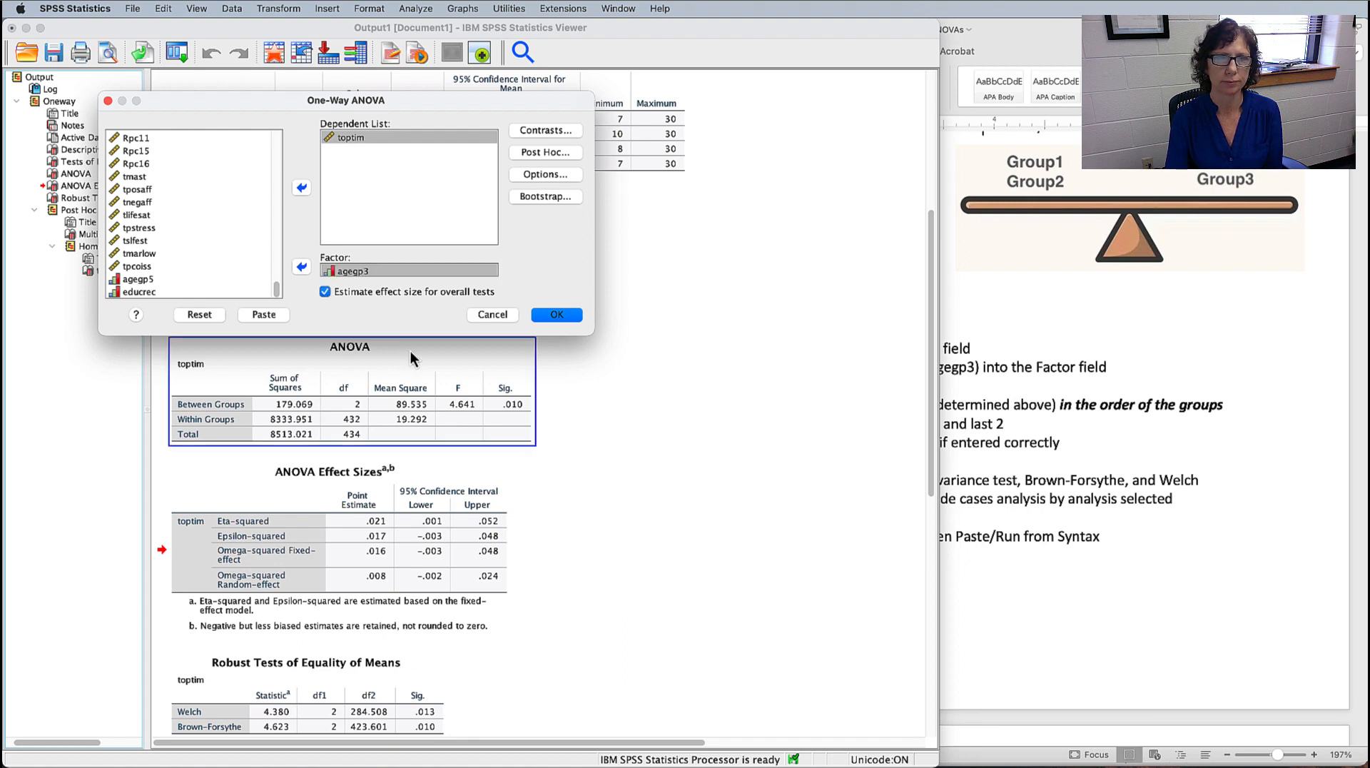
- Open the contrast settings of the One-Way ANOVA, ready to enter the first coefficient
{"action": "left_click", "coordinate": [551, 132]}
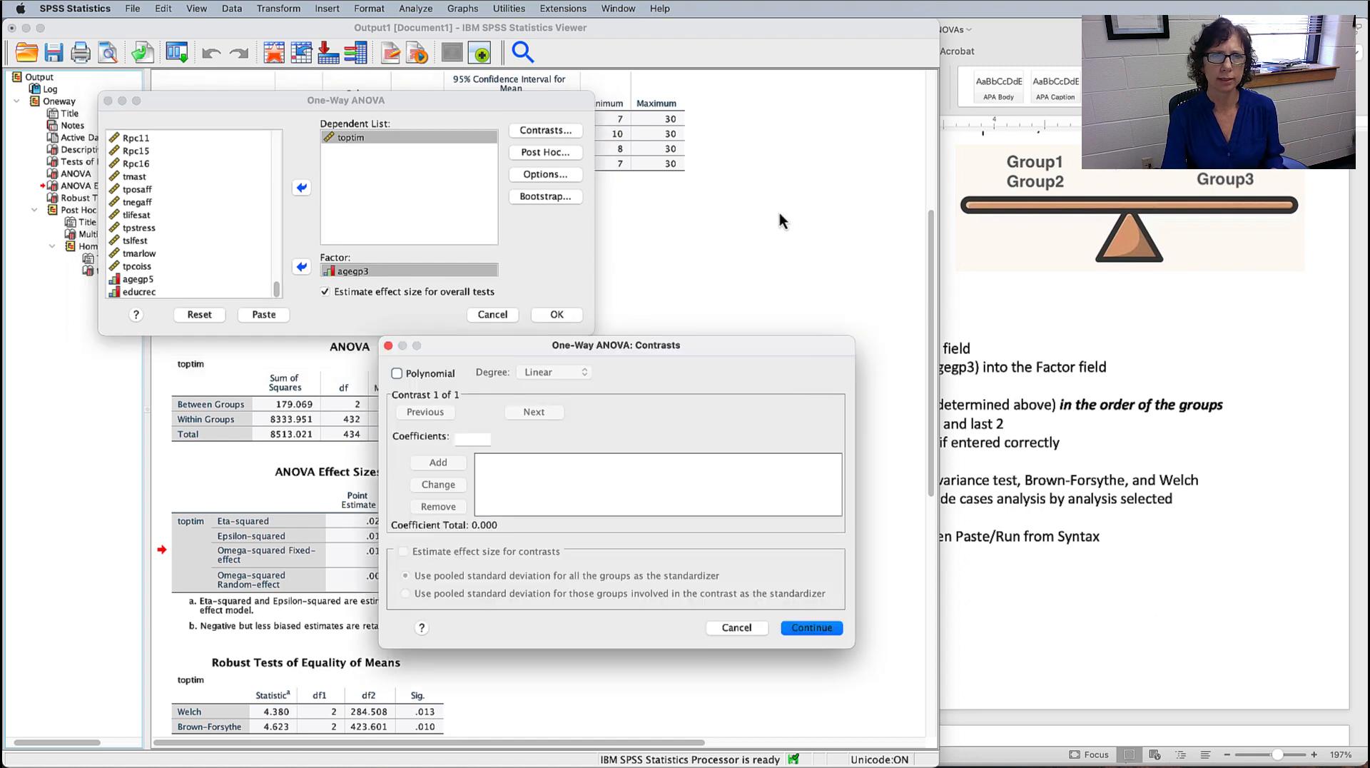
{"action": "left_click_drag", "start_coordinate": [717, 345], "coordinate": [725, 156]}
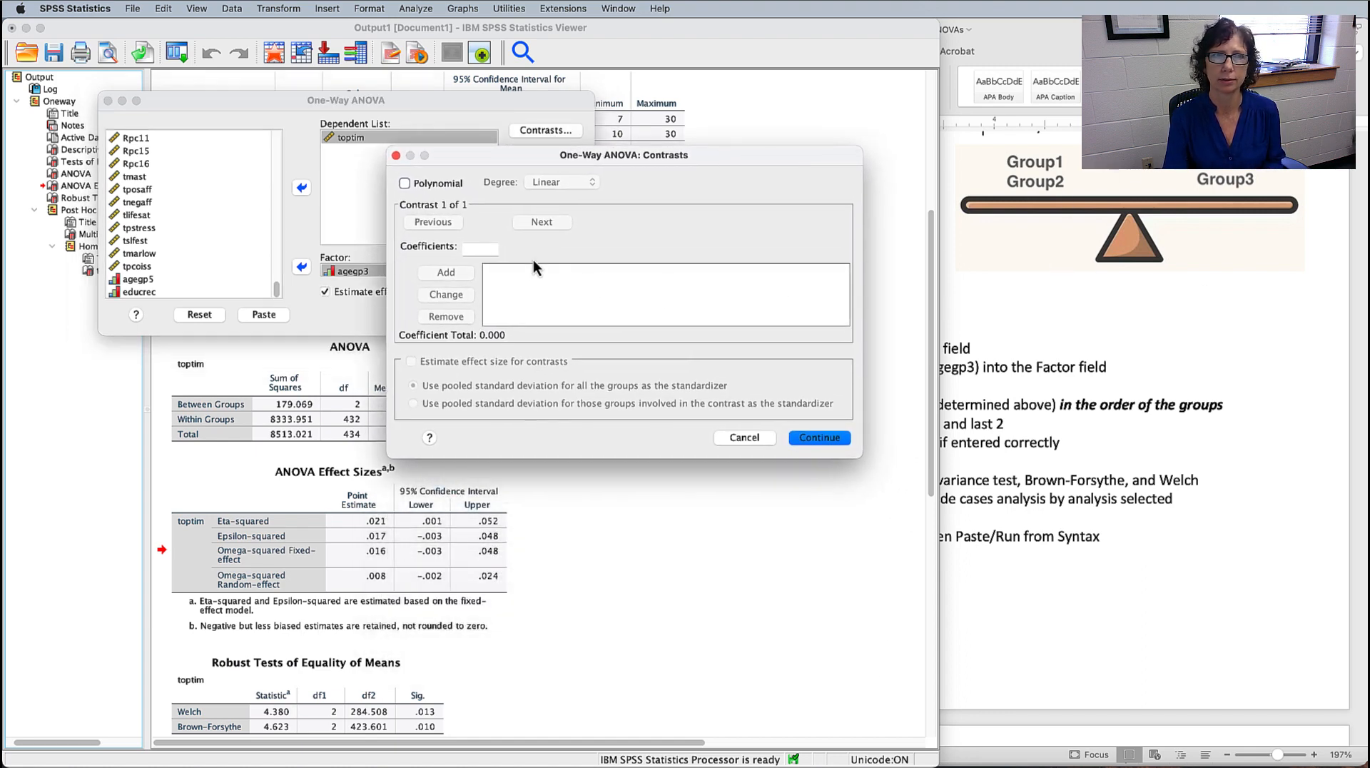
{"action": "left_click", "coordinate": [487, 251]}
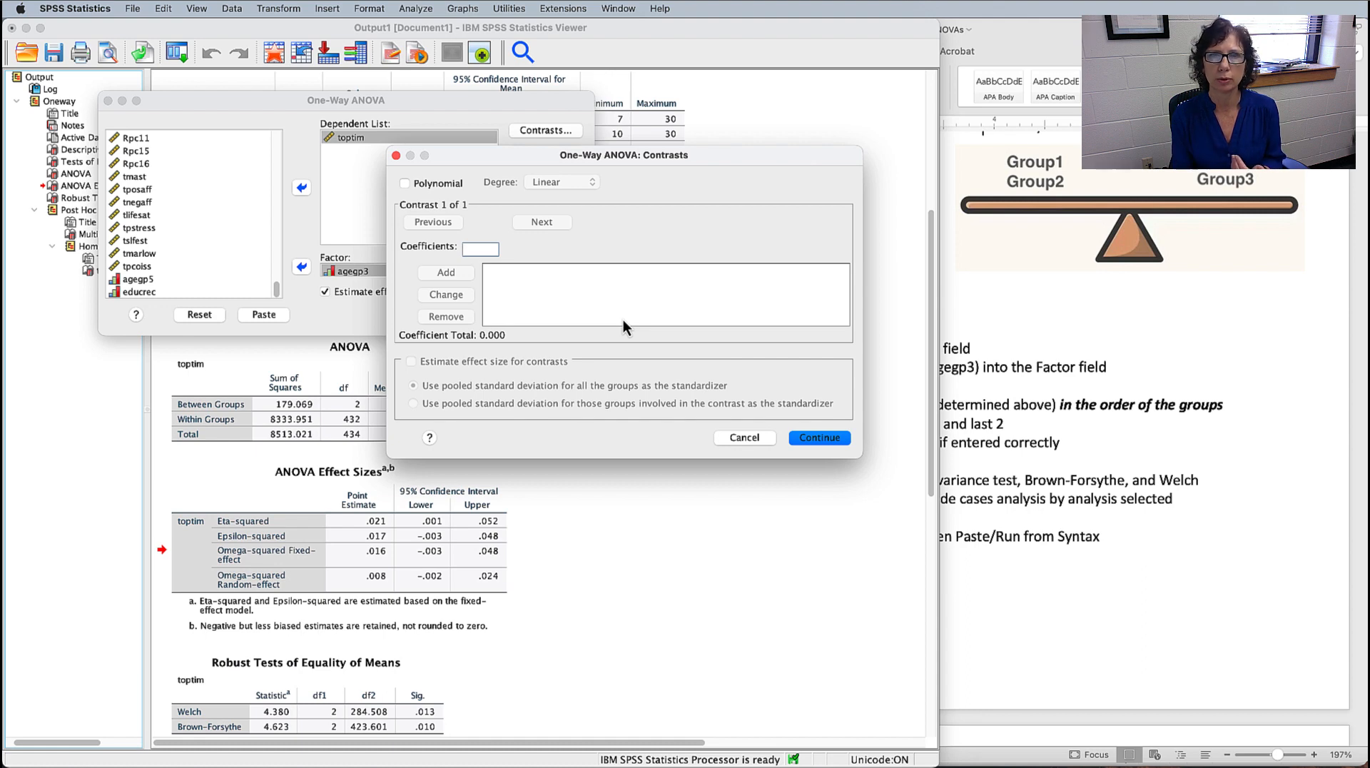
- Switch to the Word lab sheet and highlight the coding of the three age groups to check the coefficient order
{"action": "left_click", "coordinate": [1159, 583]}
{"action": "scroll", "coordinate": [925, 553], "scroll_direction": "up", "scroll_amount": 5}
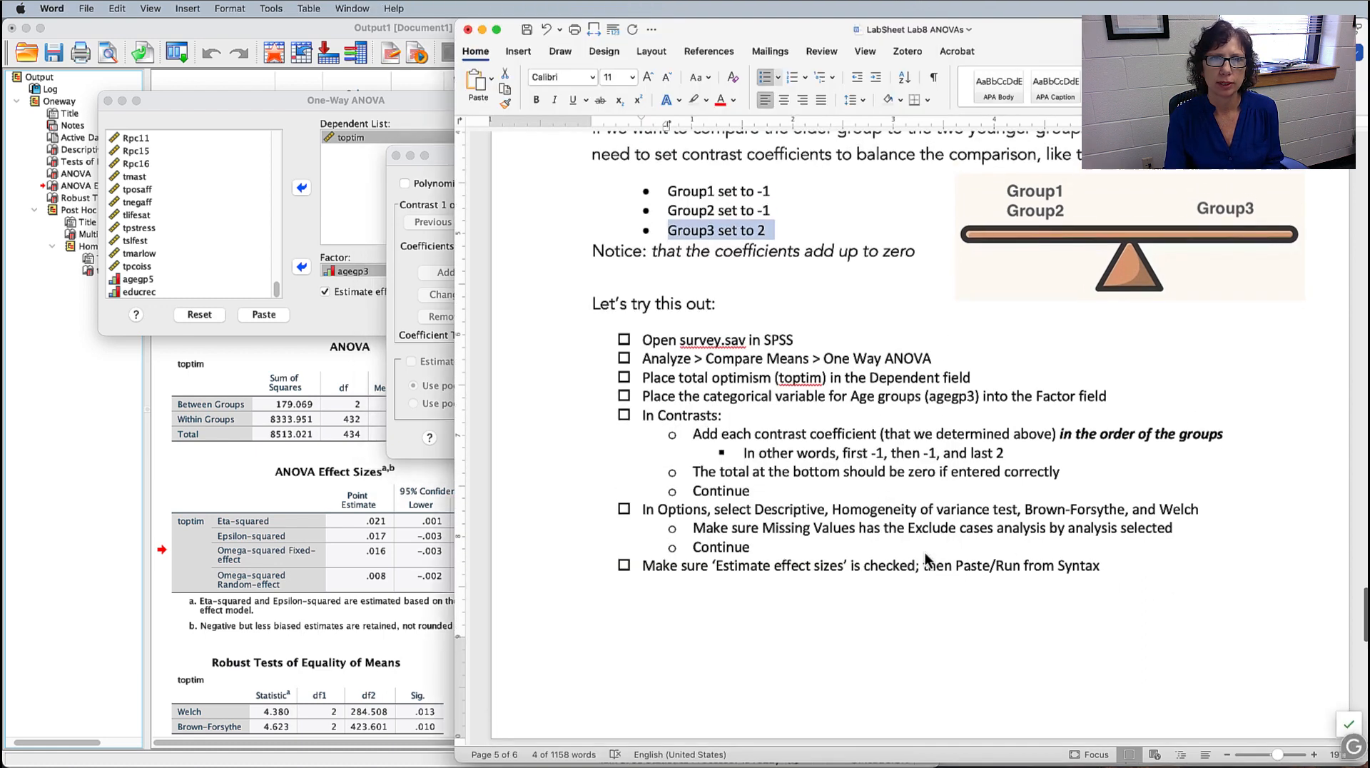
{"action": "scroll", "coordinate": [925, 552], "scroll_direction": "up", "scroll_amount": 3}
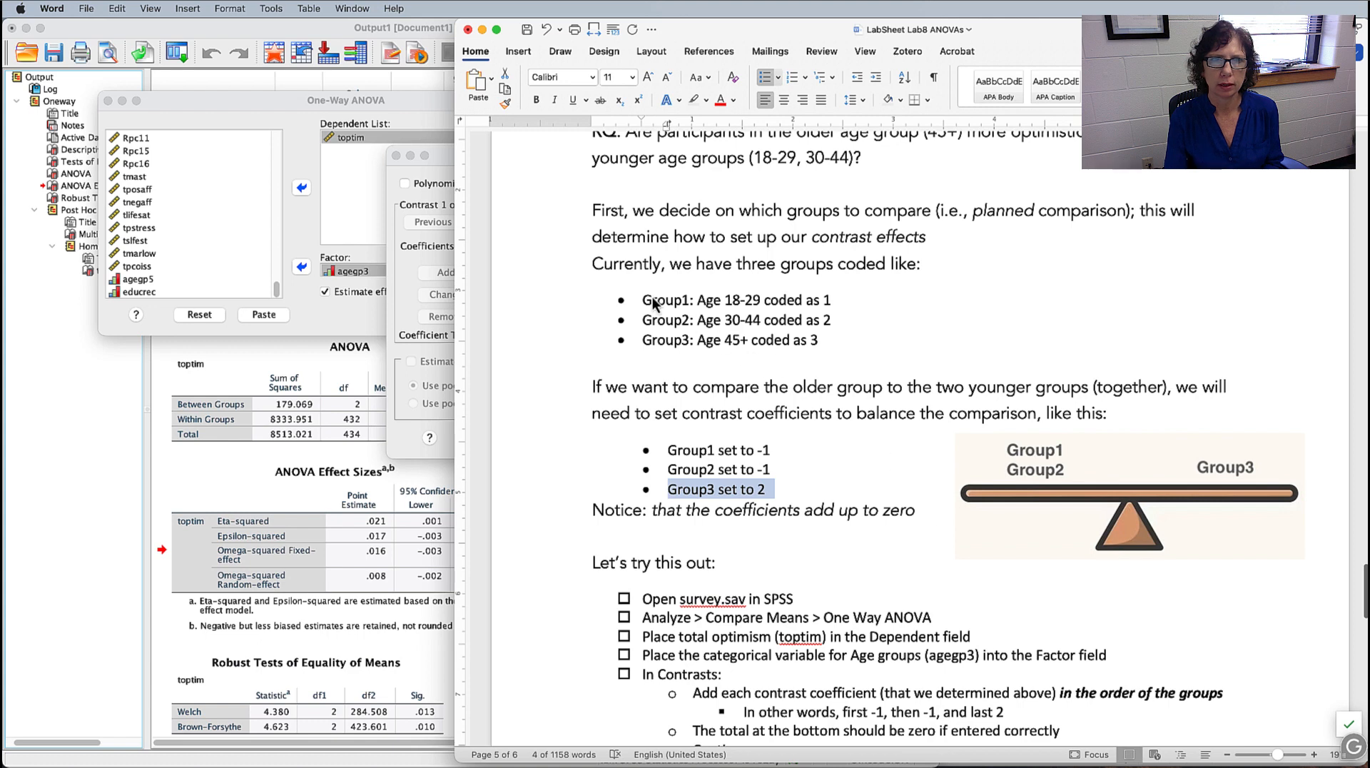
{"action": "left_click_drag", "start_coordinate": [644, 300], "coordinate": [828, 343]}
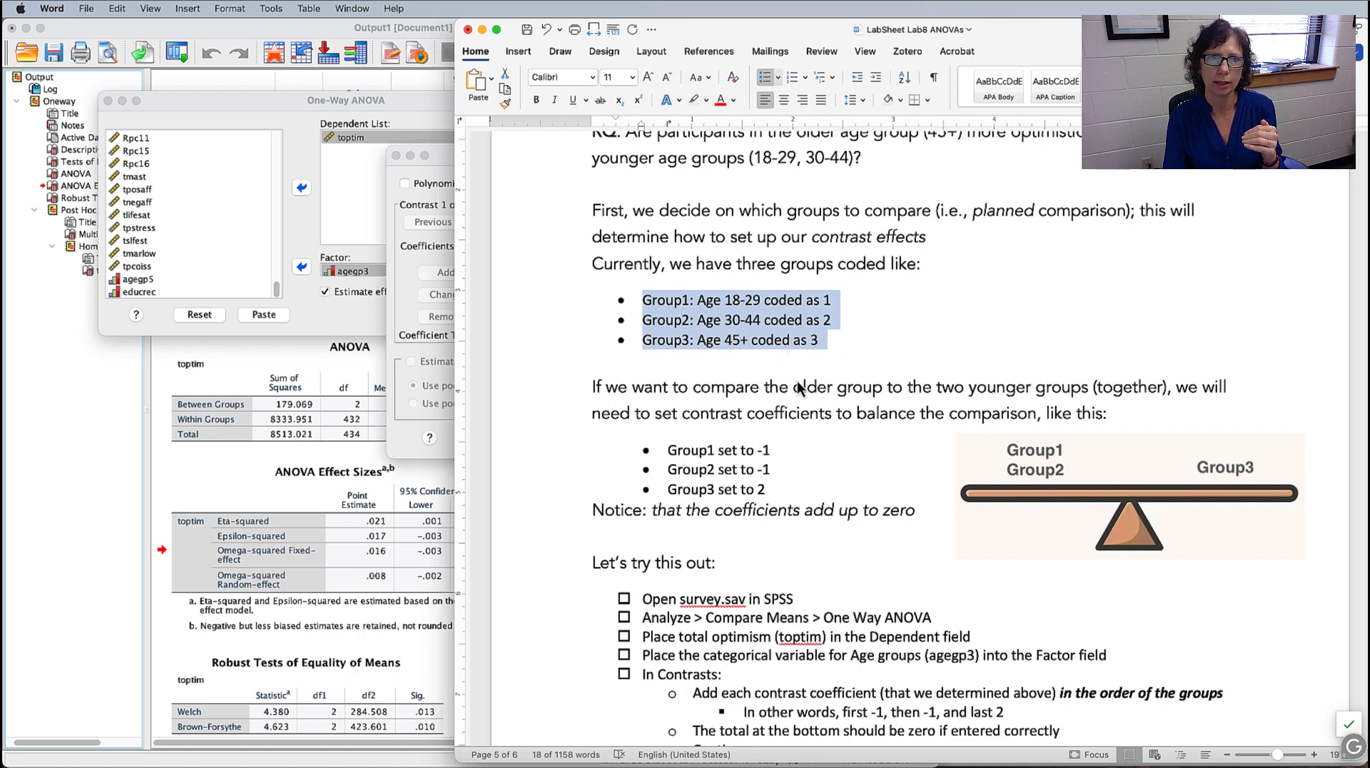
- Switch back to SPSS, add the contrast coefficients -1, -1 and 2 in group order, and accept them
{"action": "left_click", "coordinate": [406, 447]}
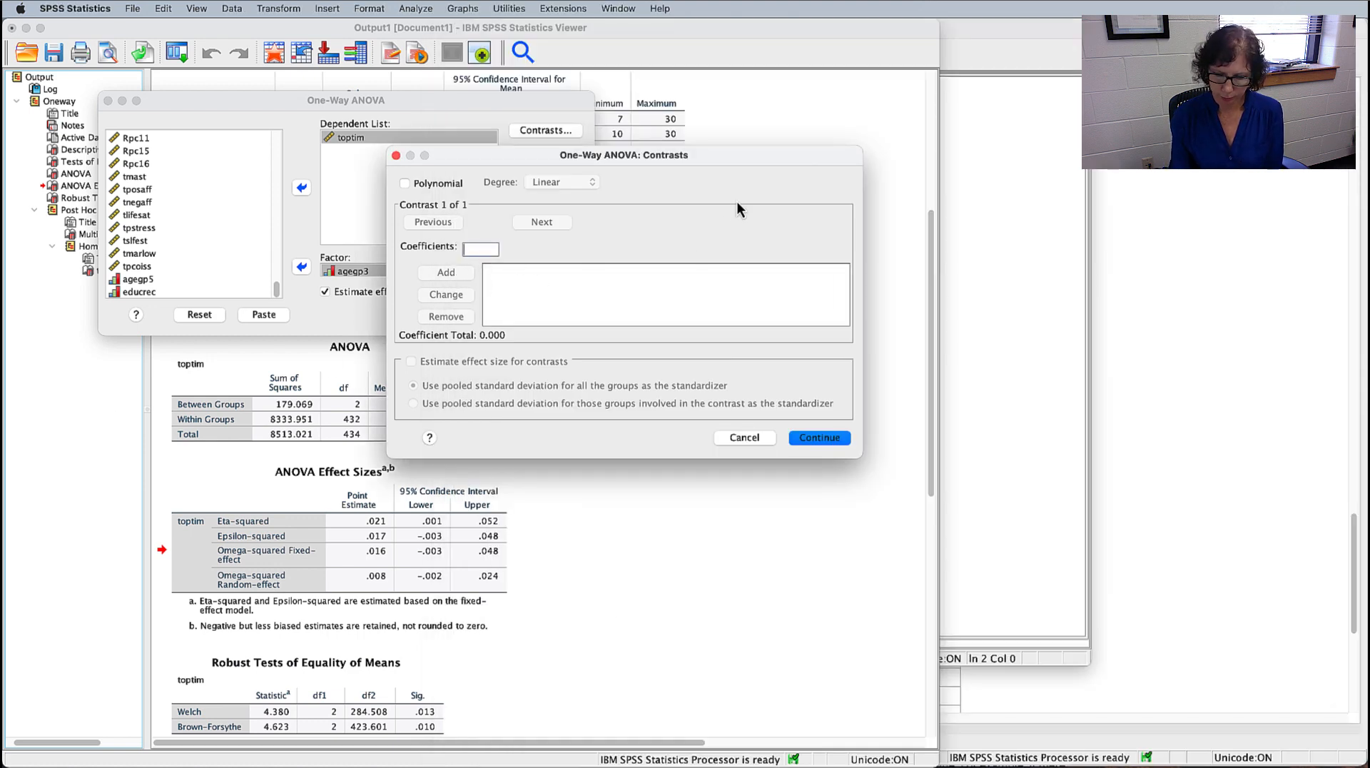
{"action": "type", "text": "-1"}
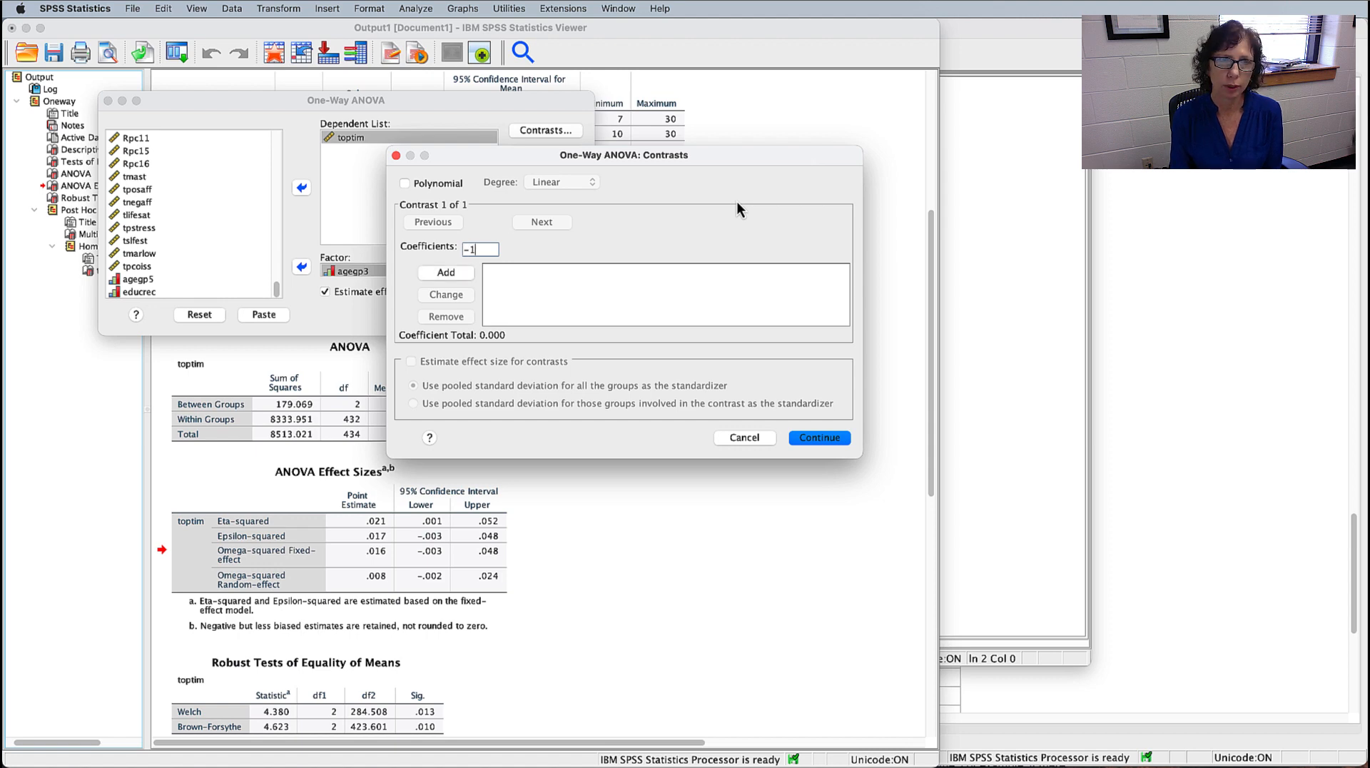
{"action": "left_click", "coordinate": [459, 269]}
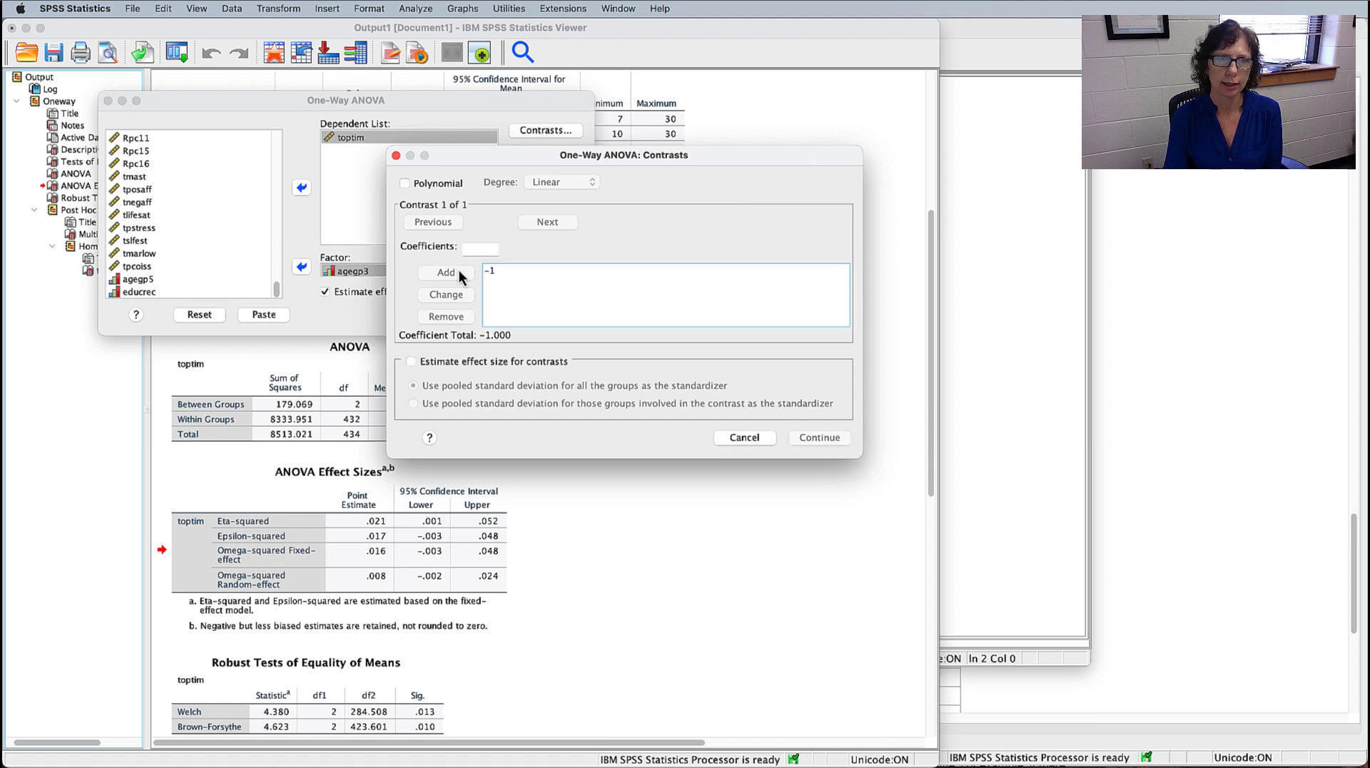
{"action": "left_click", "coordinate": [481, 251]}
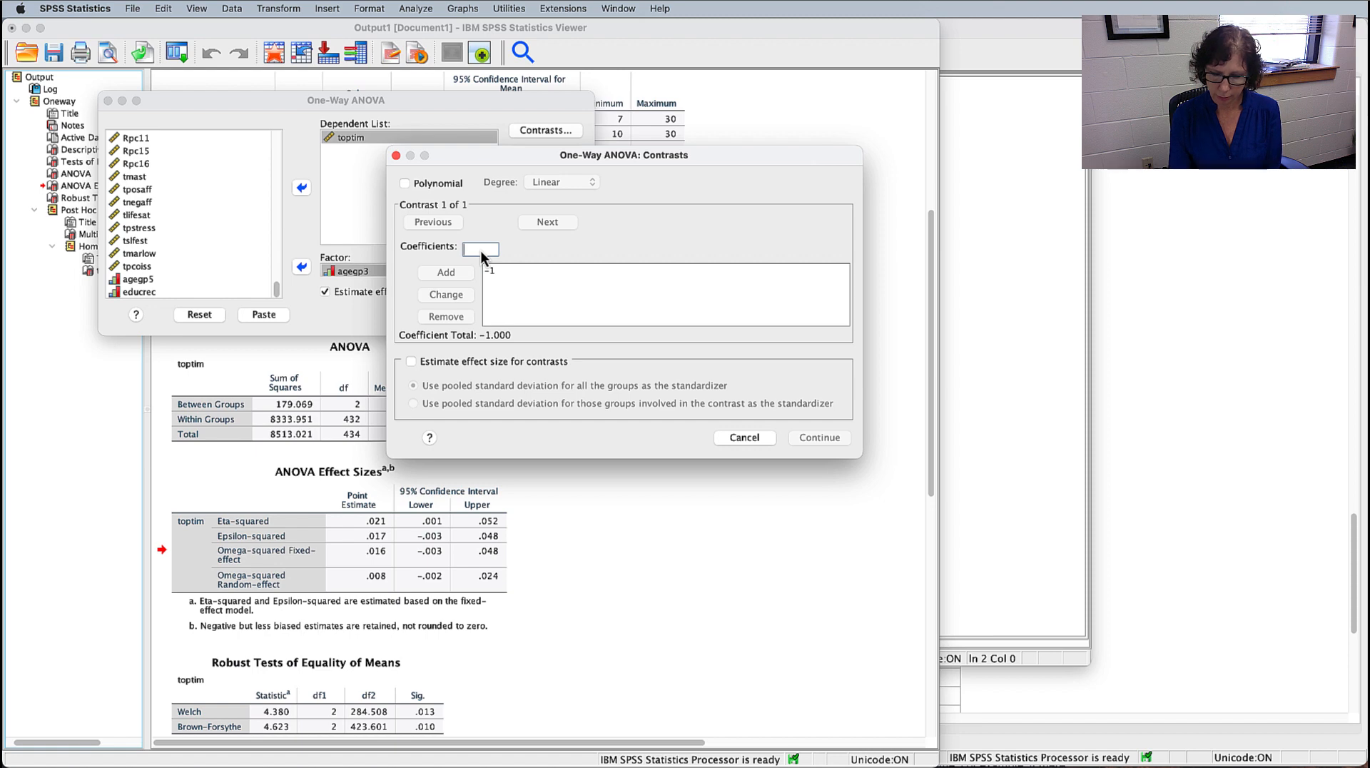
{"action": "type", "text": "-1"}
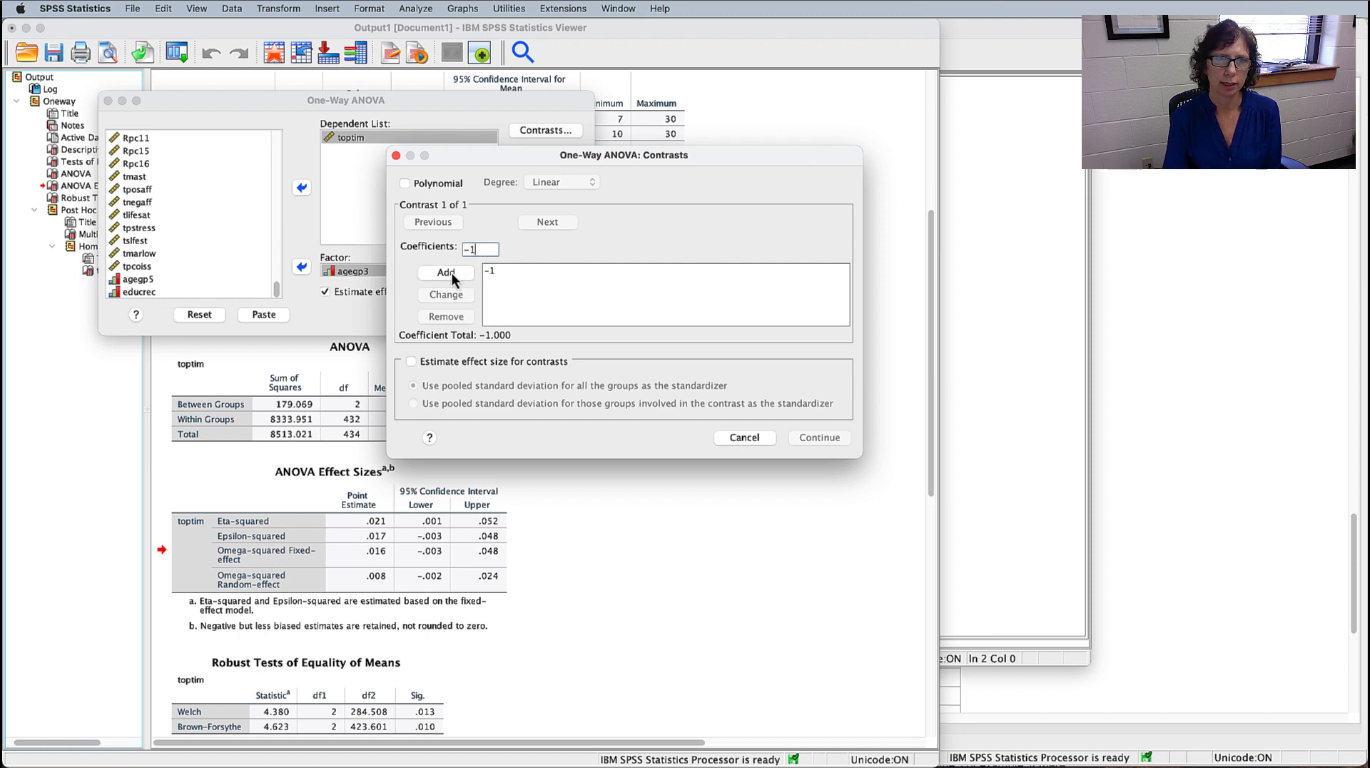
{"action": "left_click", "coordinate": [451, 274]}
{"action": "left_click", "coordinate": [466, 250]}
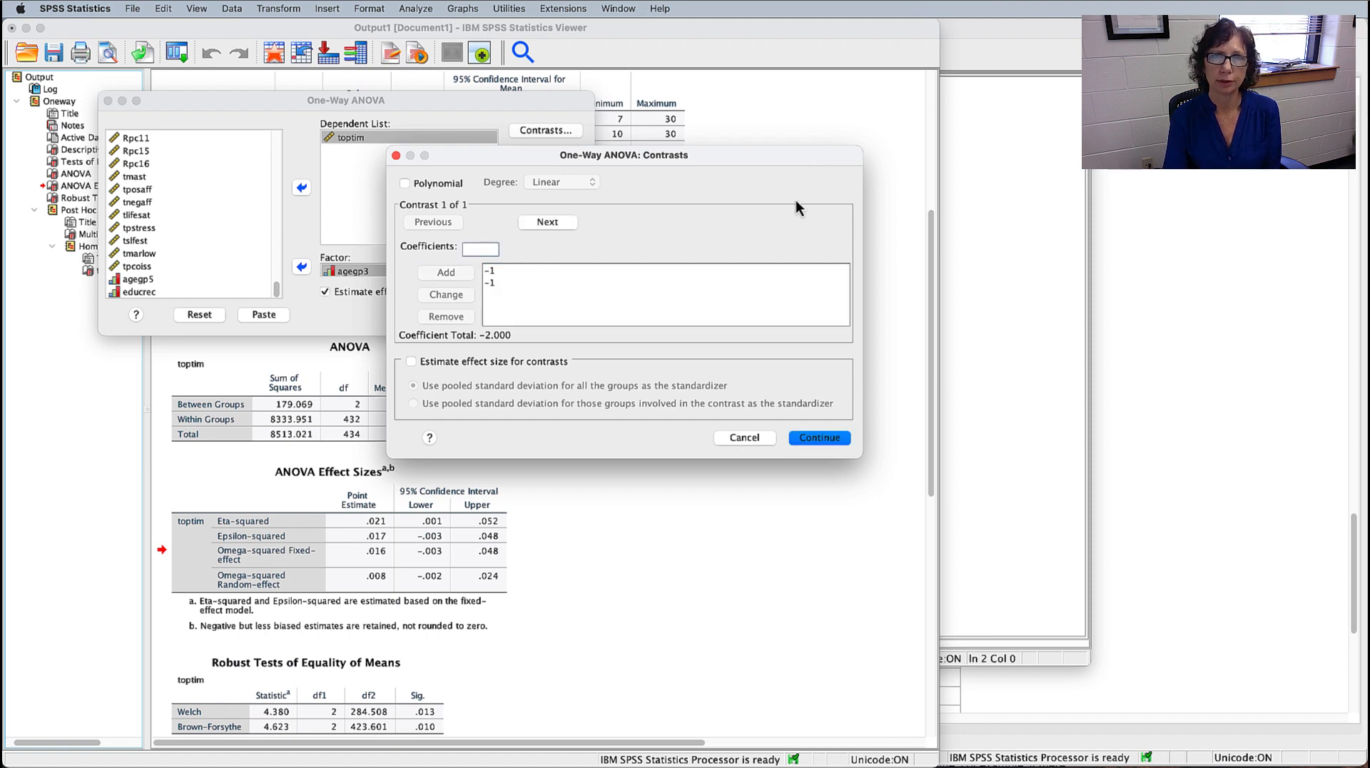
{"action": "type", "text": "2"}
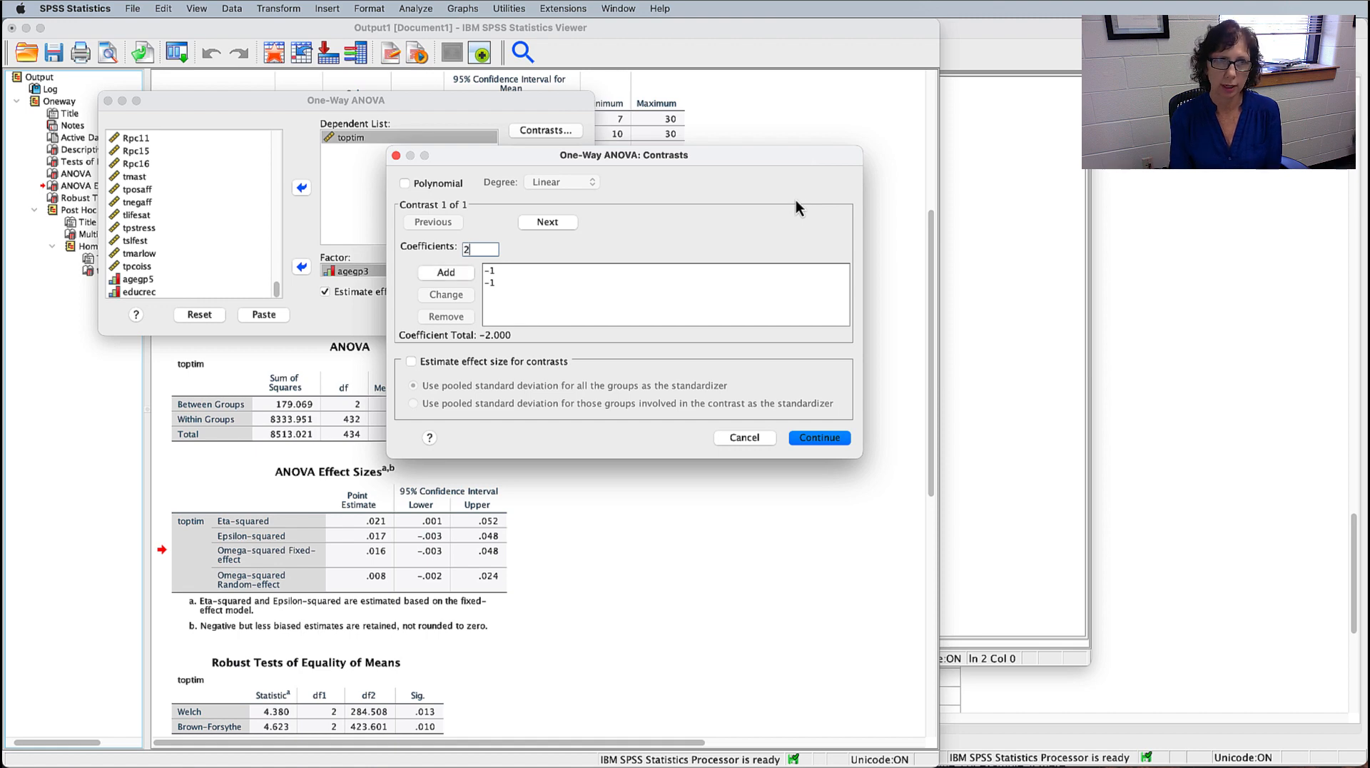
{"action": "left_click", "coordinate": [451, 275]}
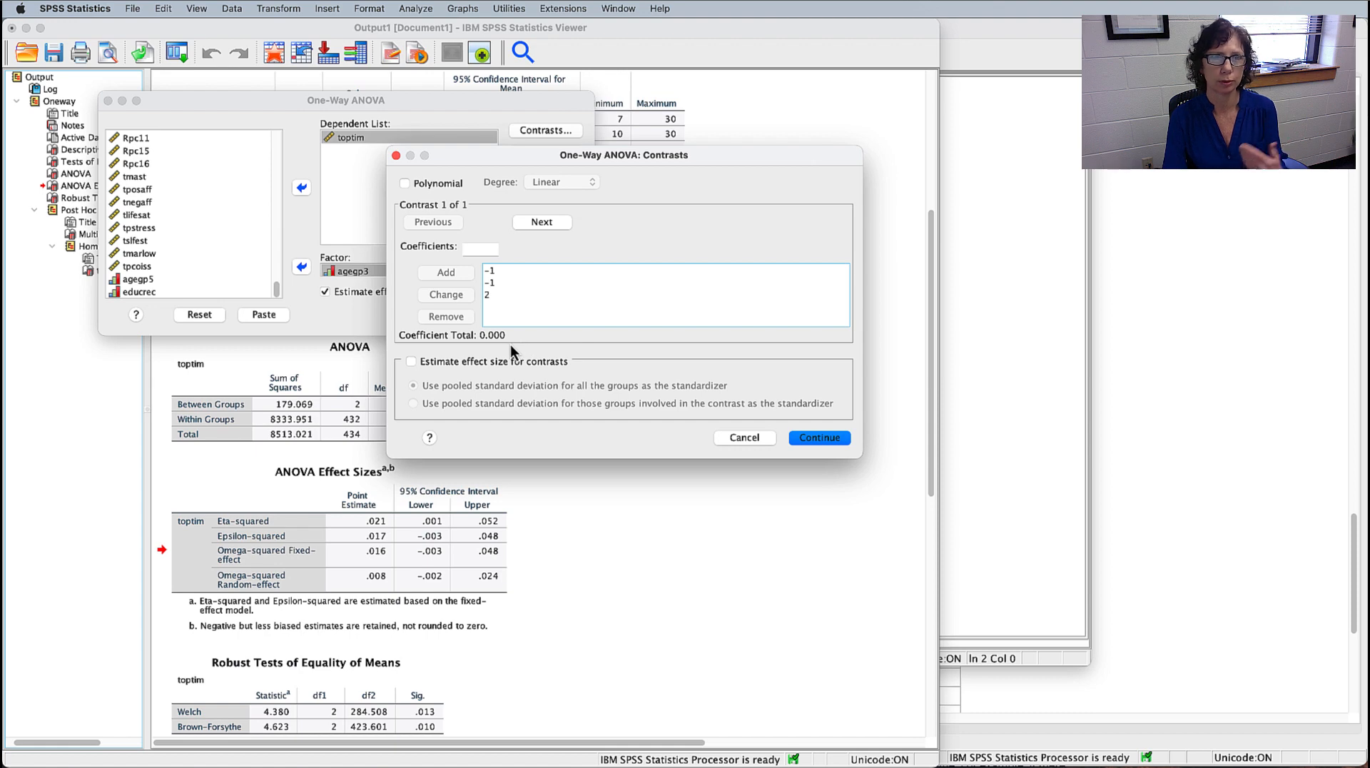
{"action": "left_click", "coordinate": [824, 440]}
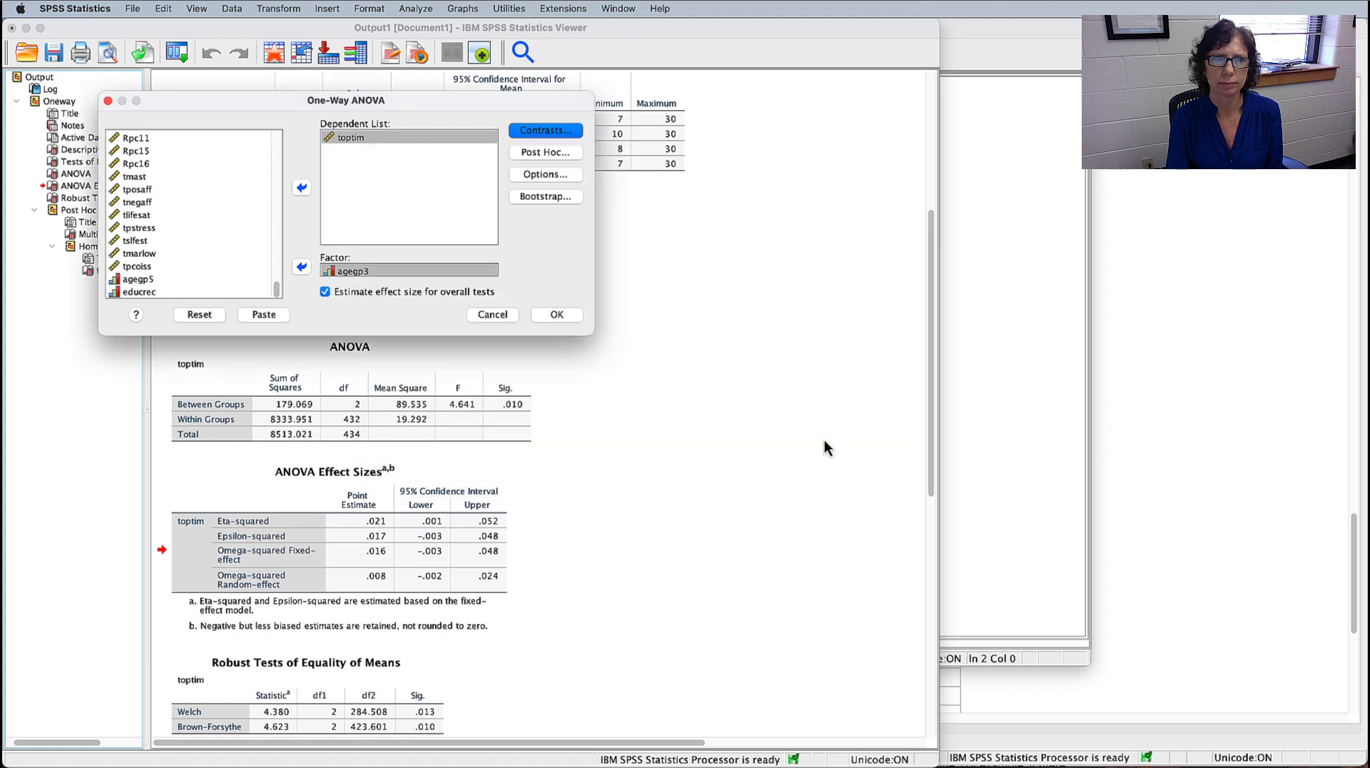
- Review the statistics and missing values choices in the One-Way ANOVA options
{"action": "left_click", "coordinate": [558, 177]}
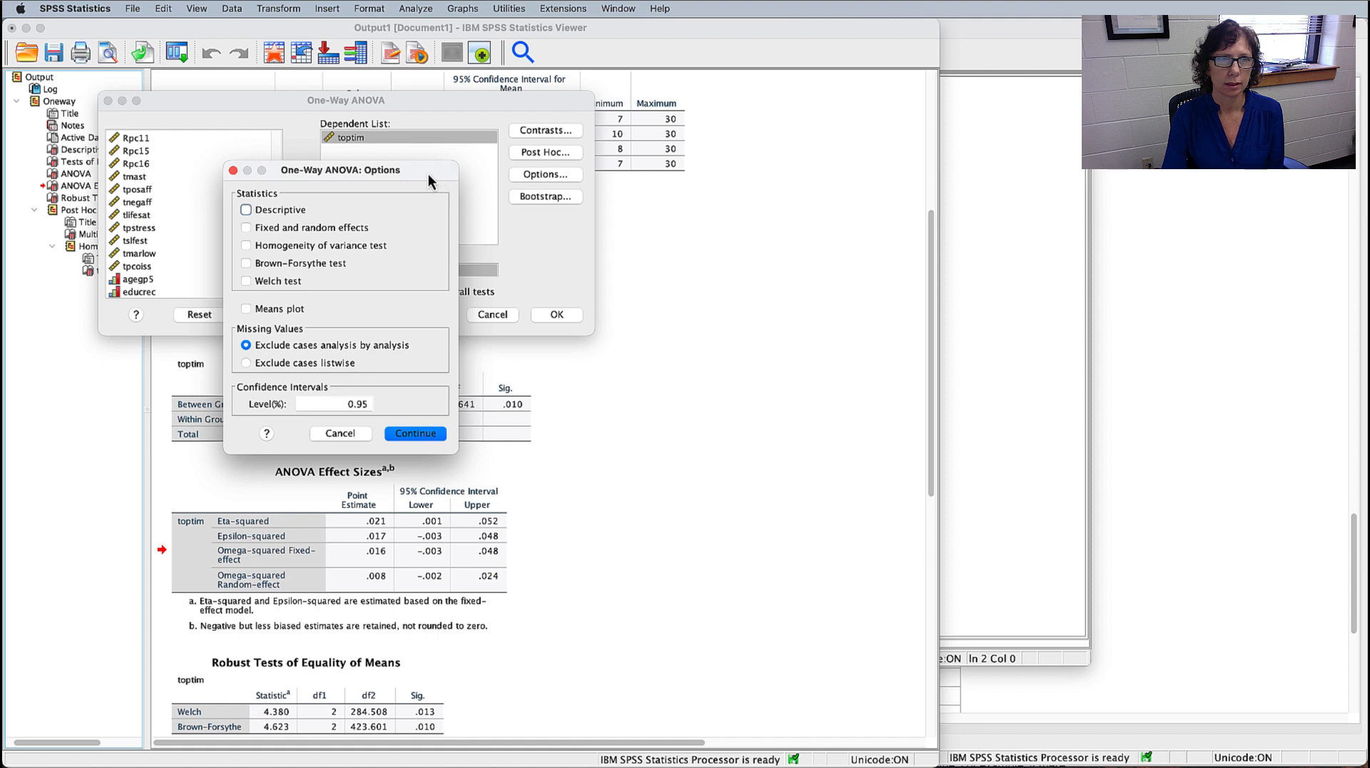
{"action": "left_click_drag", "start_coordinate": [428, 173], "coordinate": [812, 149]}
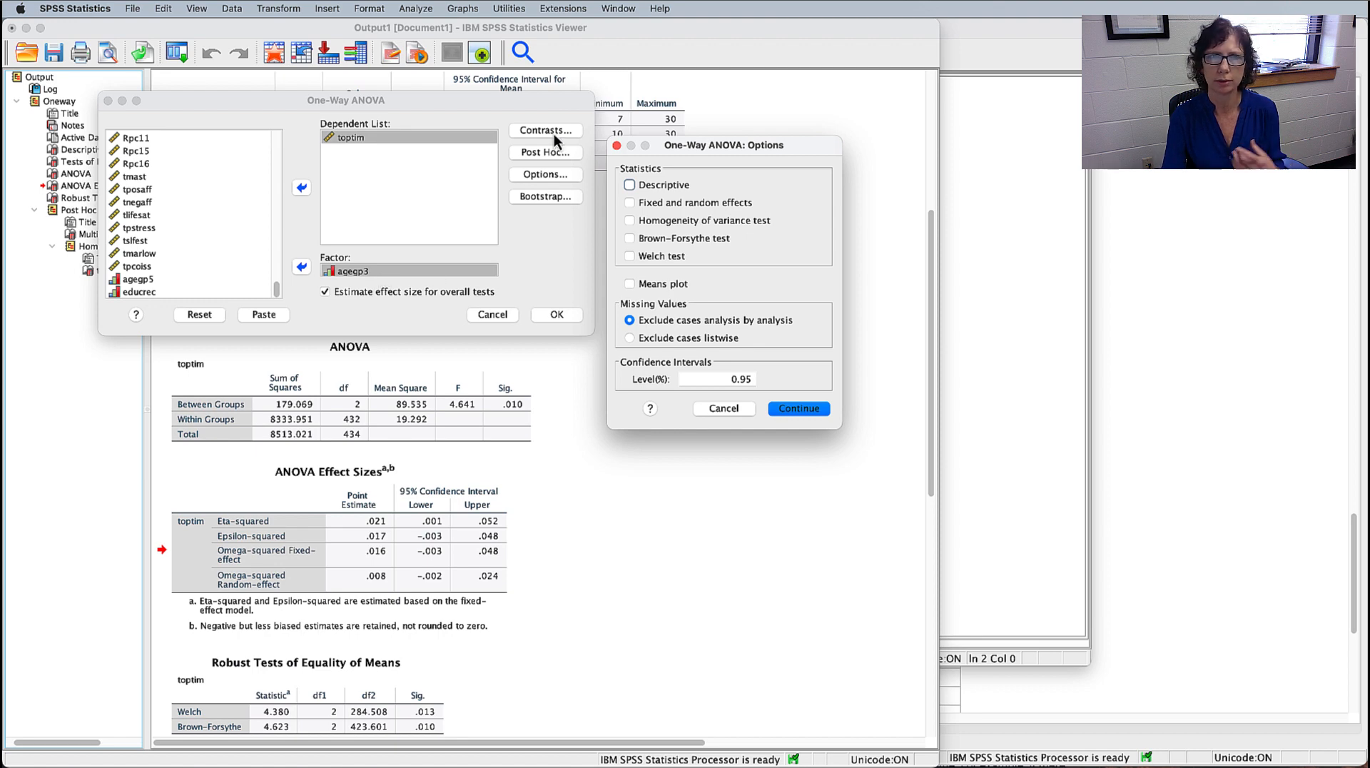
{"action": "left_click", "coordinate": [802, 412]}
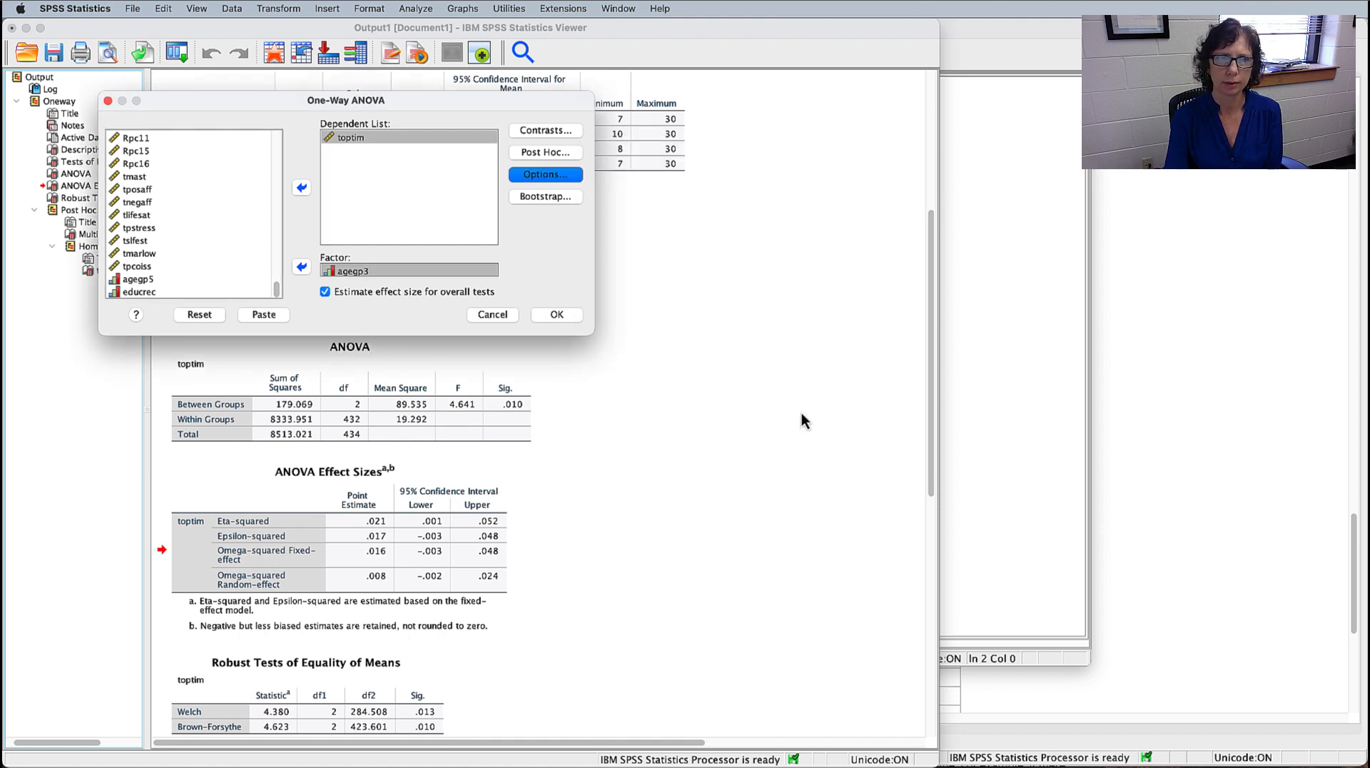
- Paste the contrast ANOVA as syntax and add the comment "*planned comparisons." above its ONEWAY command
{"action": "left_click", "coordinate": [266, 315]}
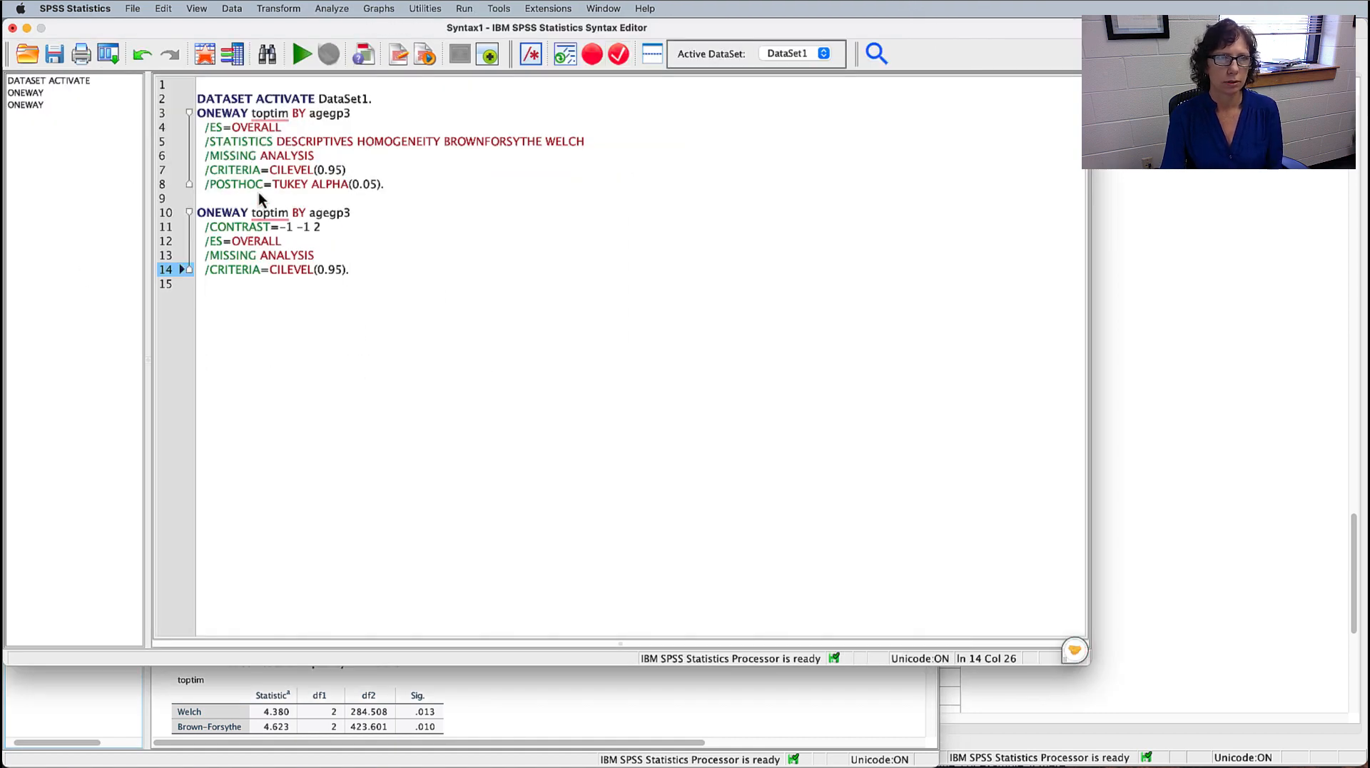
{"action": "left_click", "coordinate": [250, 200]}
{"action": "key", "text": "Return"}
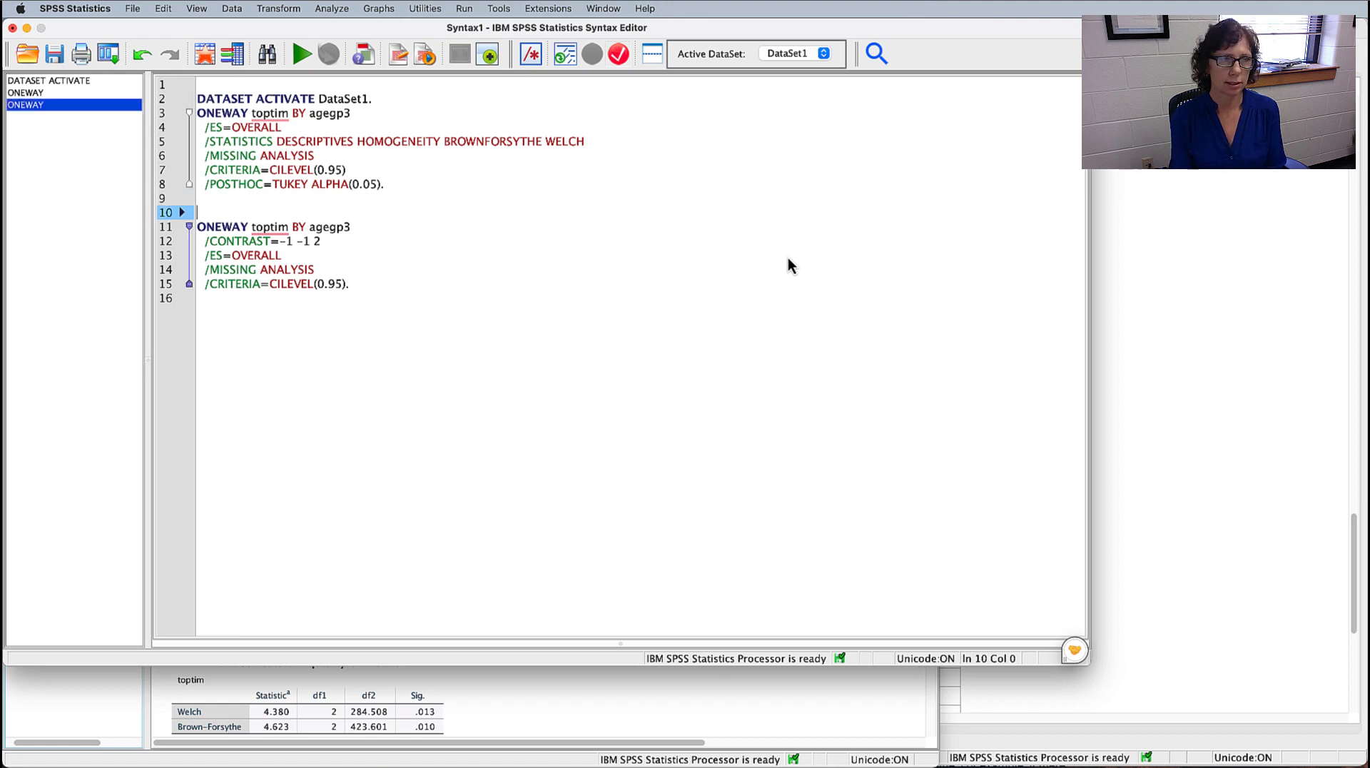
{"action": "type", "text": "*"}
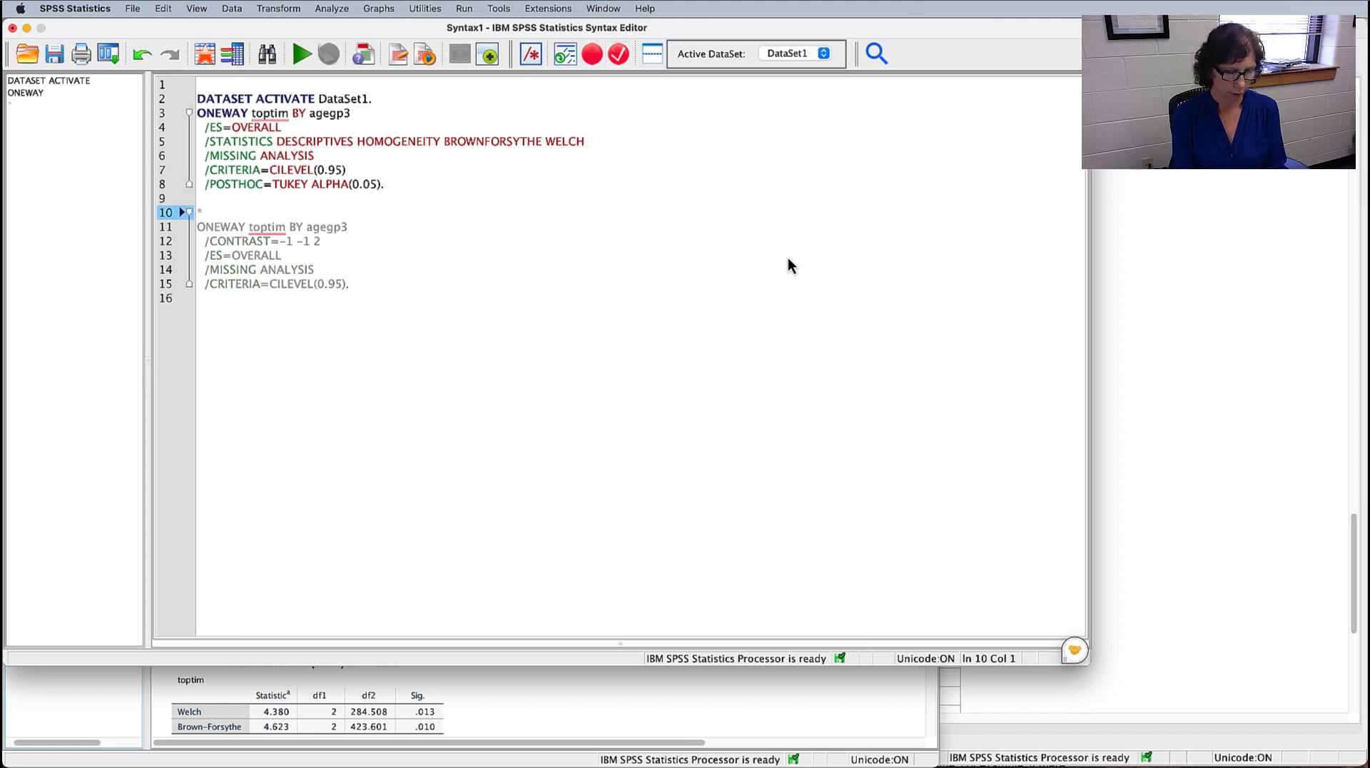
{"action": "type", "text": "planned c"}
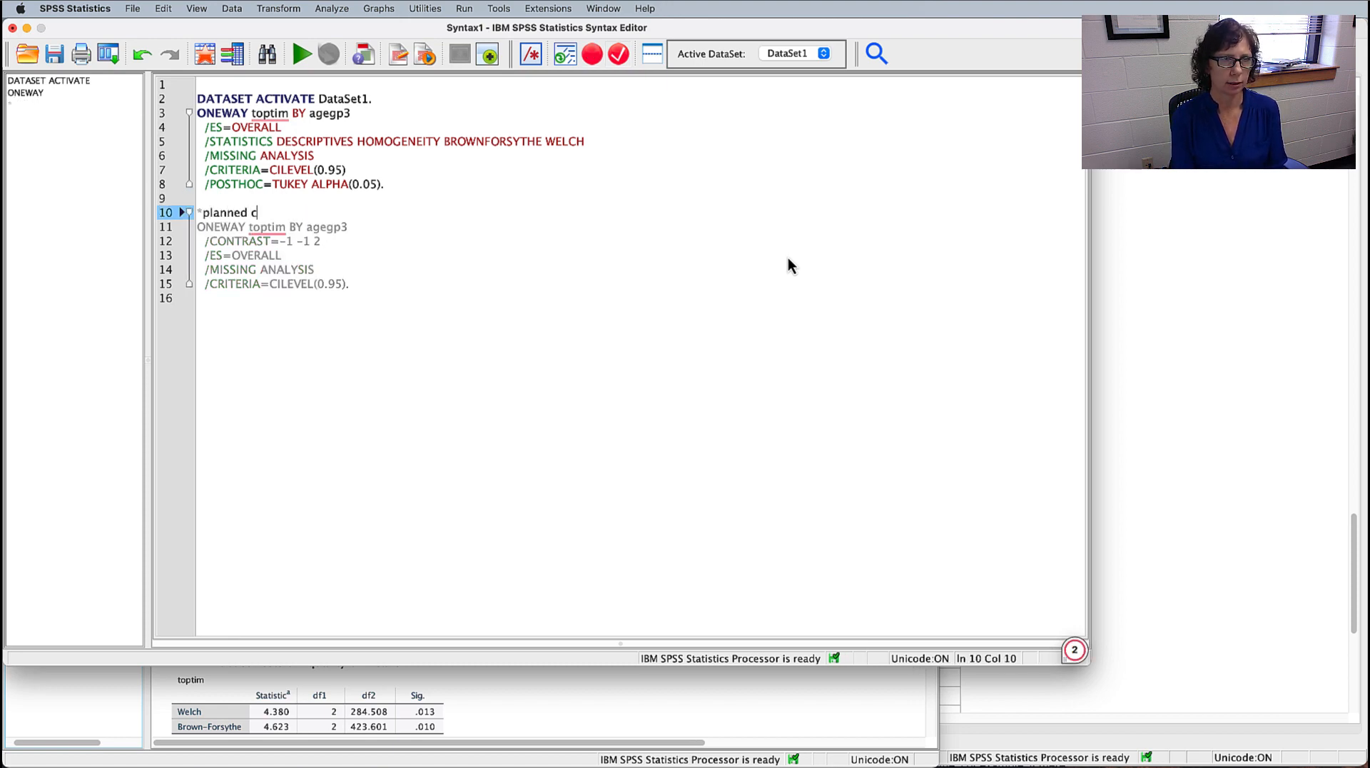
{"action": "type", "text": "omparisons."}
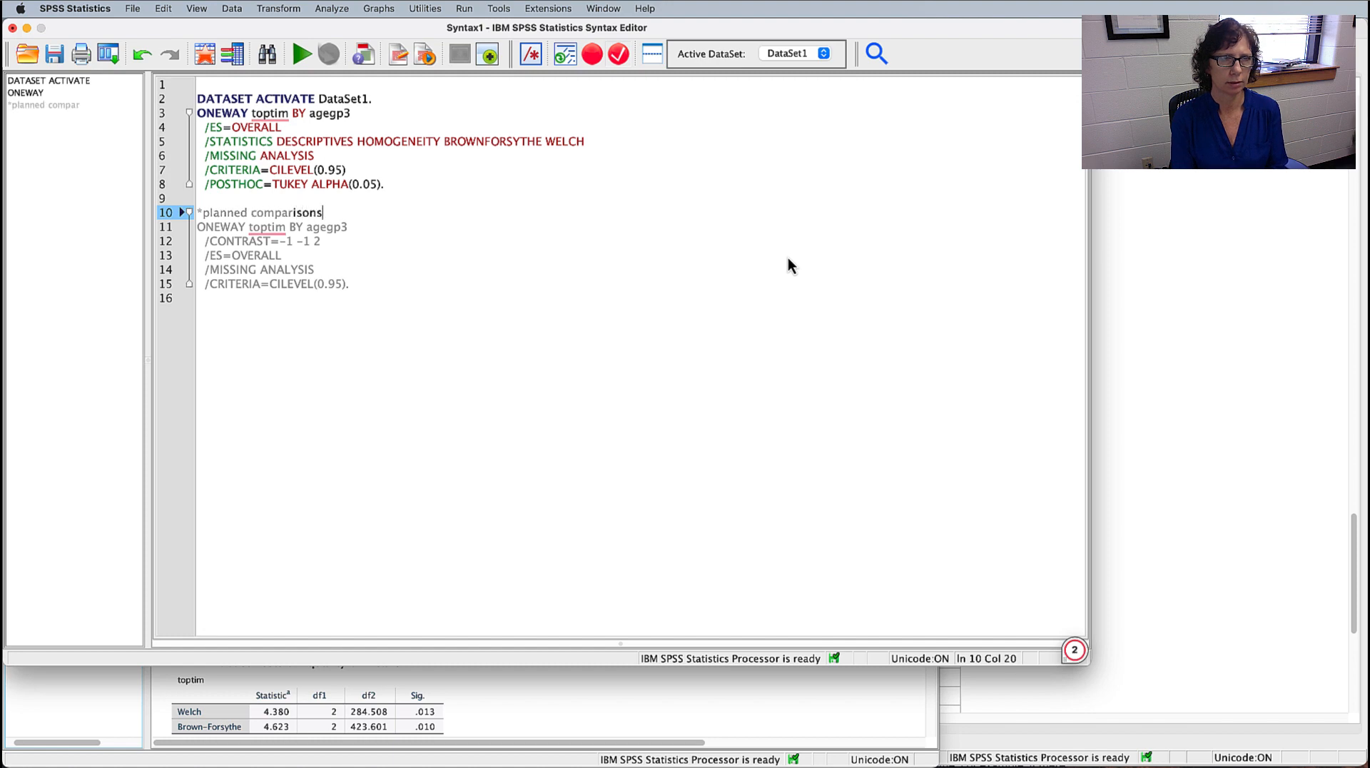
- Insert the comment "* OneWay ANOVA with posthoc tests." above the first ONEWAY command
{"action": "left_click", "coordinate": [391, 99]}
{"action": "key", "text": "Return"}
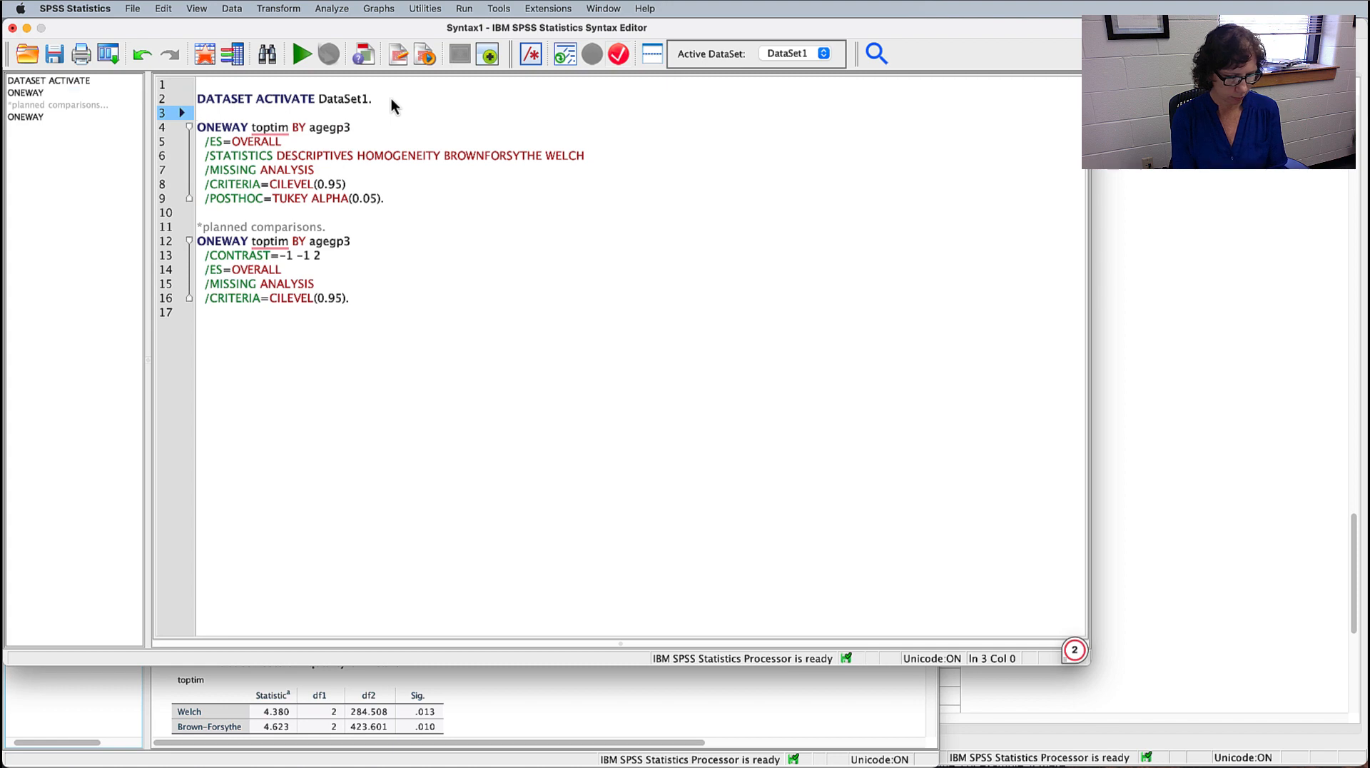
{"action": "type", "text": "*"}
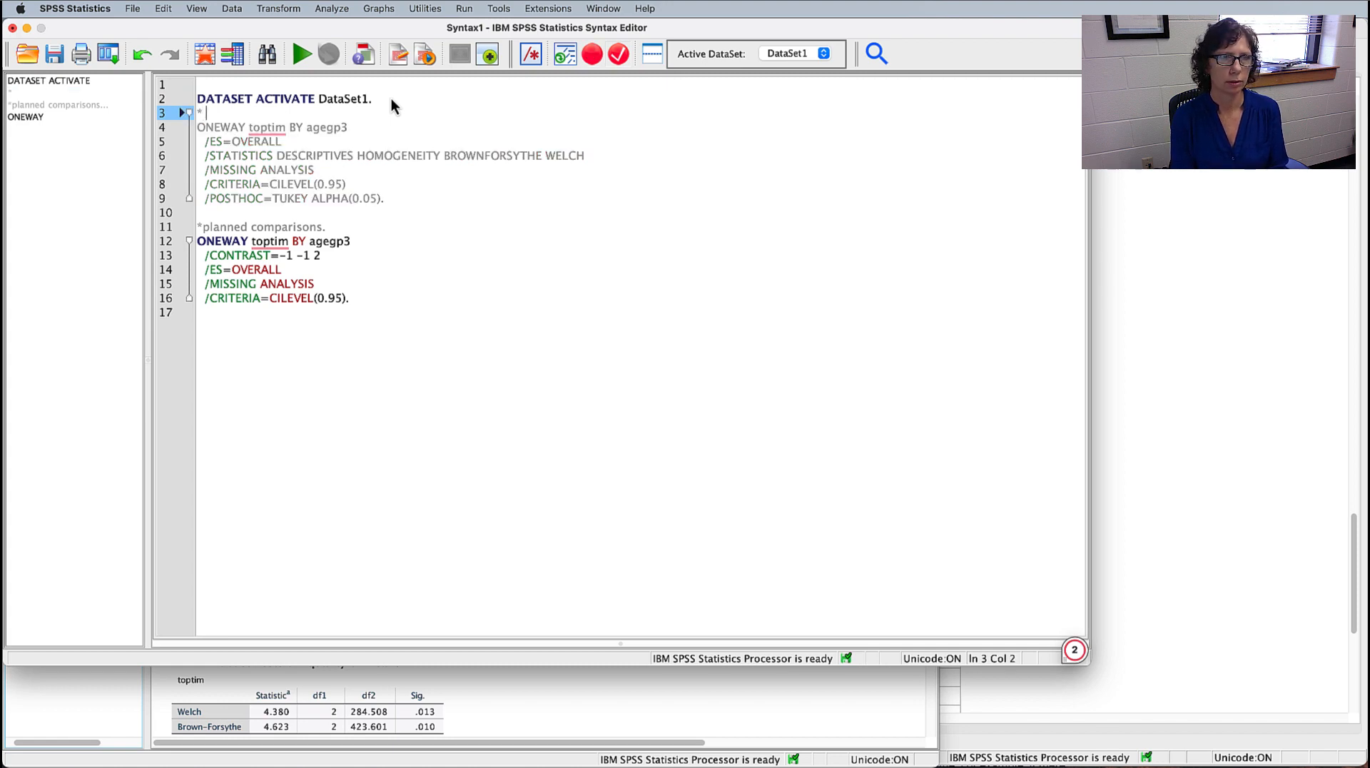
{"action": "type", "text": " OneWay"}
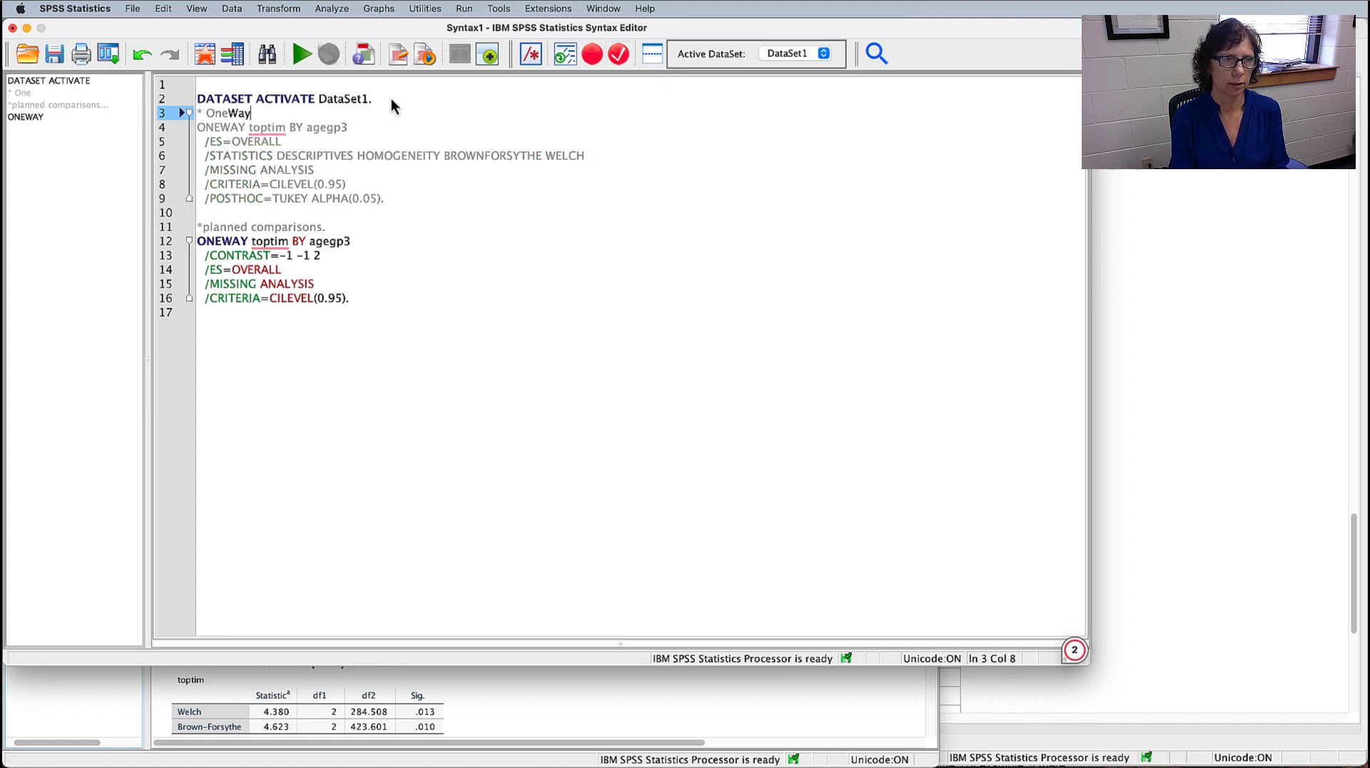
{"action": "type", "text": " AnOV"}
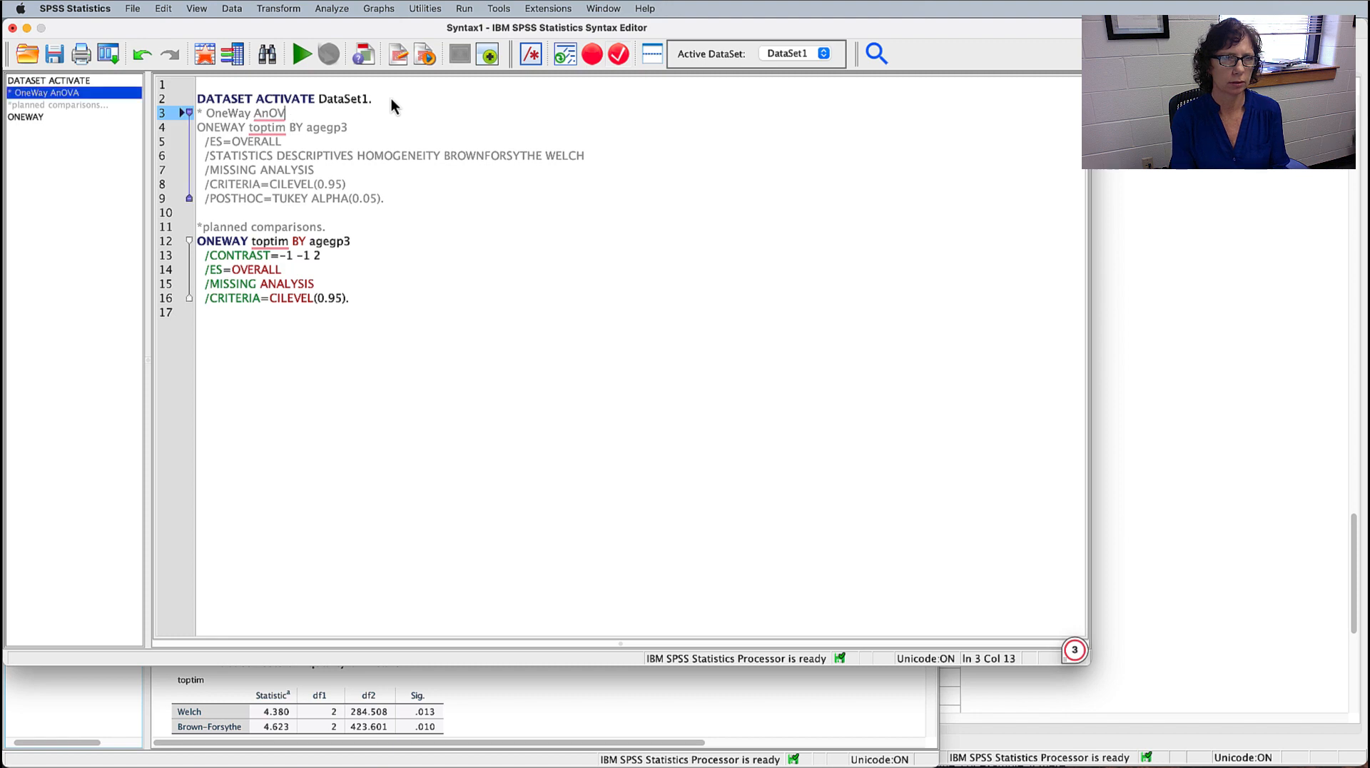
{"action": "key", "text": "BackSpace"}
{"action": "key", "text": "BackSpace"}
{"action": "key", "text": "BackSpace"}
{"action": "type", "text": "NOVA qi"}
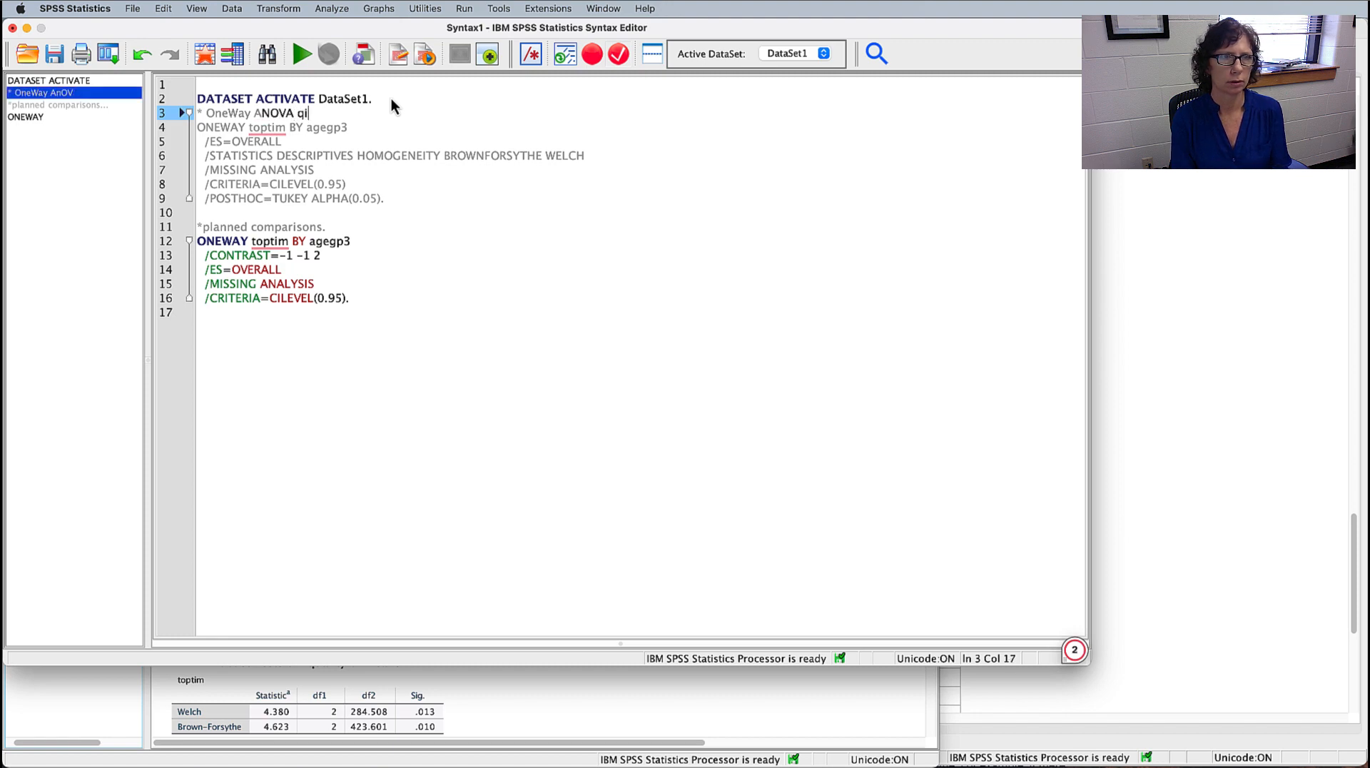
{"action": "key", "text": "BackSpace"}
{"action": "key", "text": "BackSpace"}
{"action": "type", "text": "with post"}
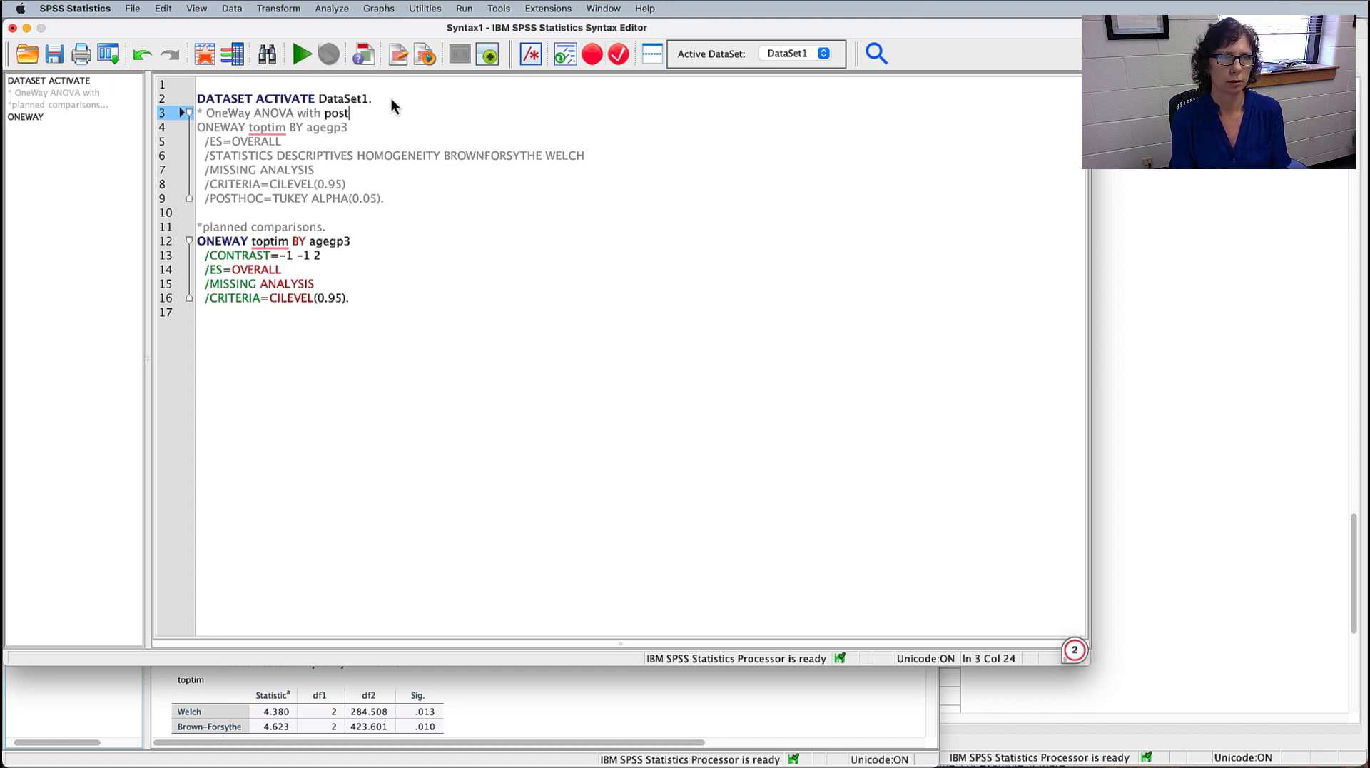
{"action": "type", "text": "hoc tests."}
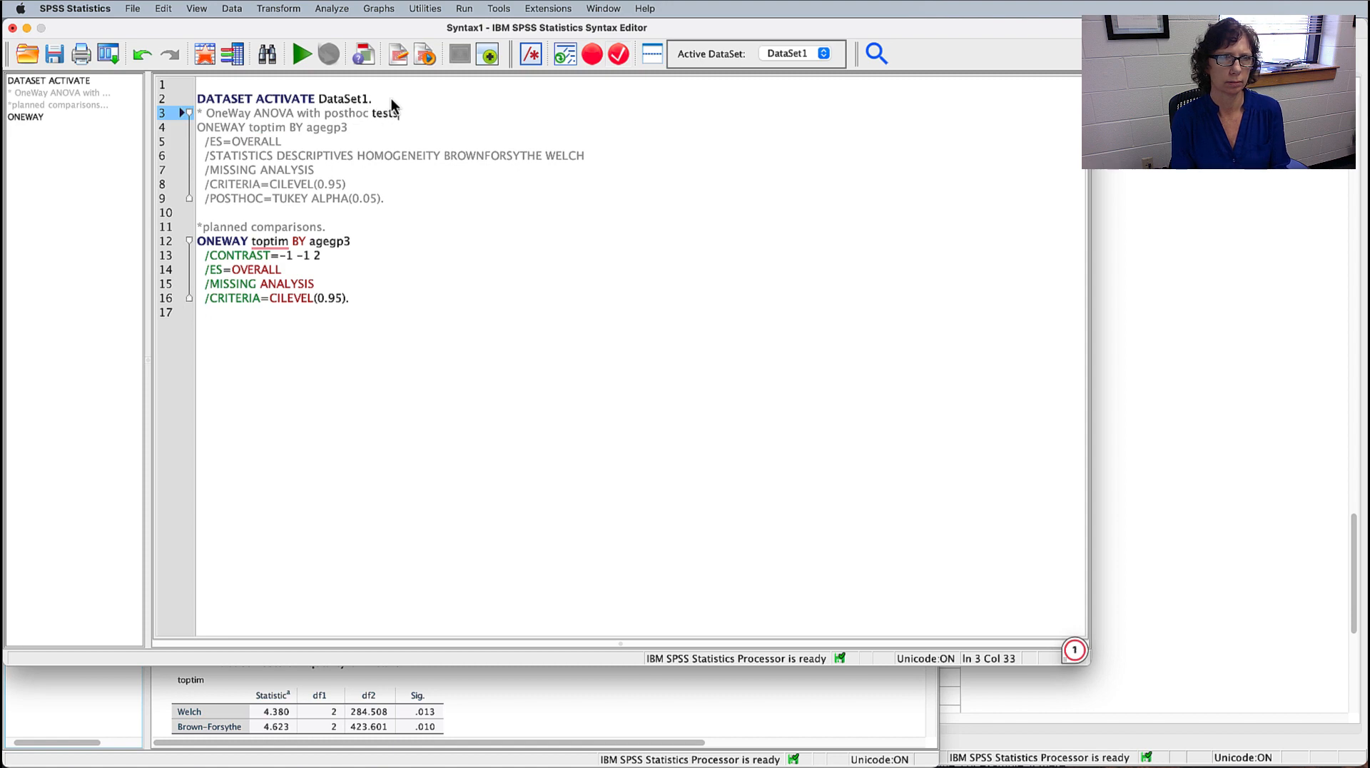
{"action": "right_click", "coordinate": [269, 242]}
{"action": "left_click", "coordinate": [423, 530]}
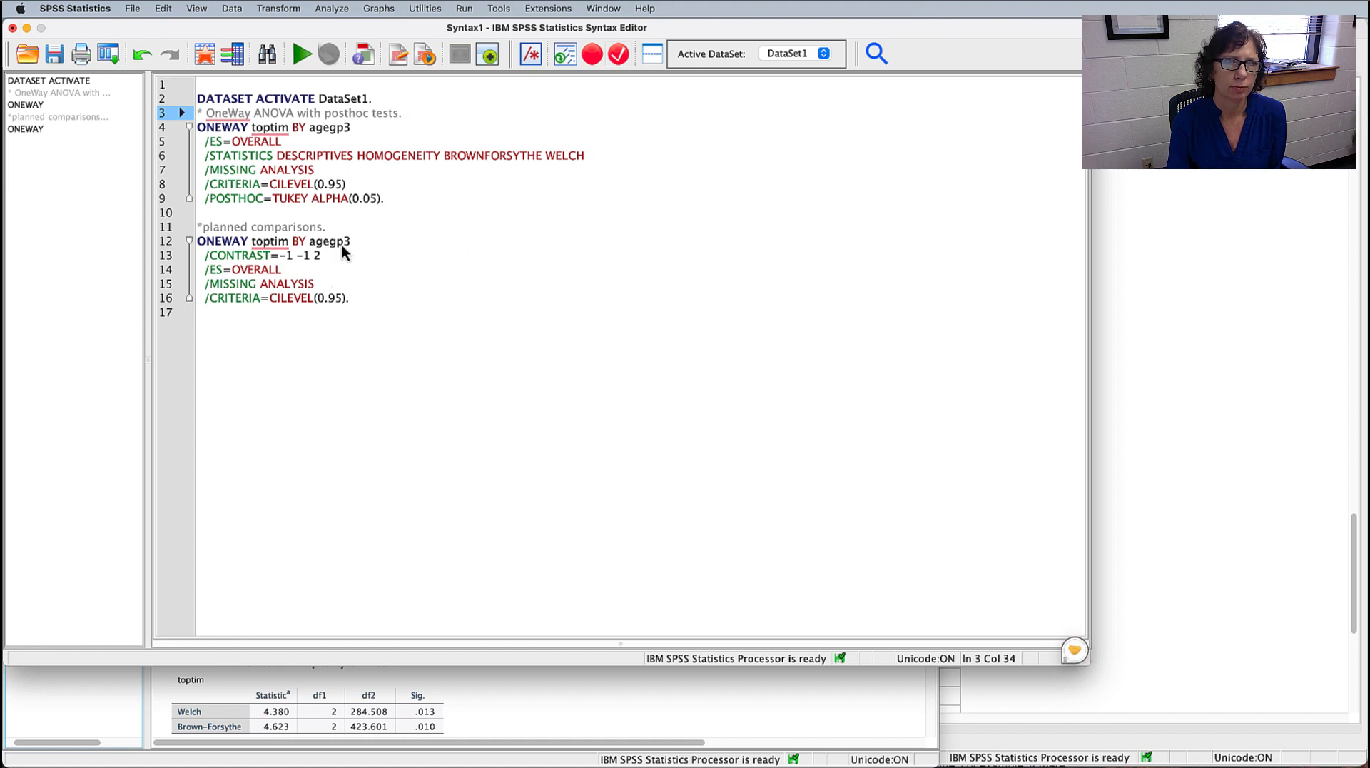
- Highlight the CONTRAST line, and run only the planned comparisons block from its comment through the CRITERIA line
{"action": "left_click_drag", "start_coordinate": [207, 254], "coordinate": [327, 253]}
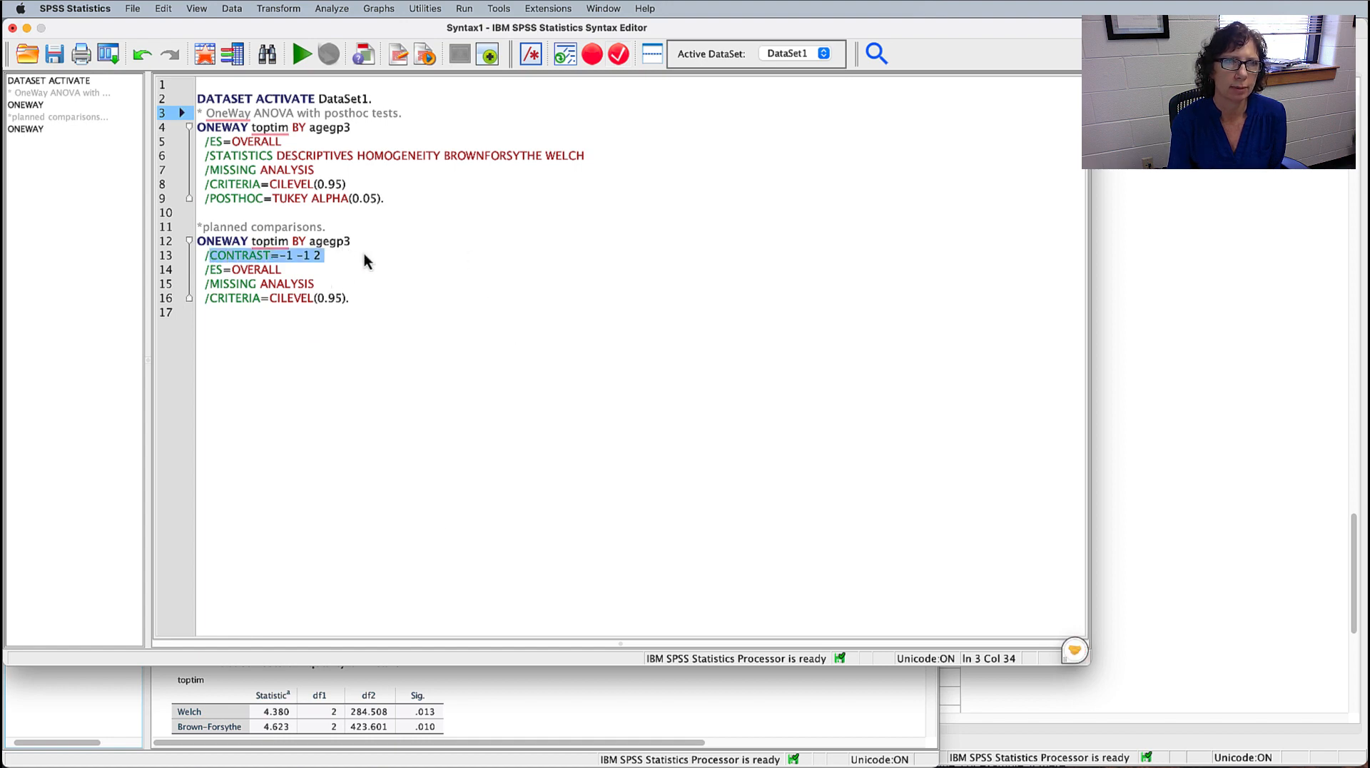
{"action": "key", "text": "super+r"}
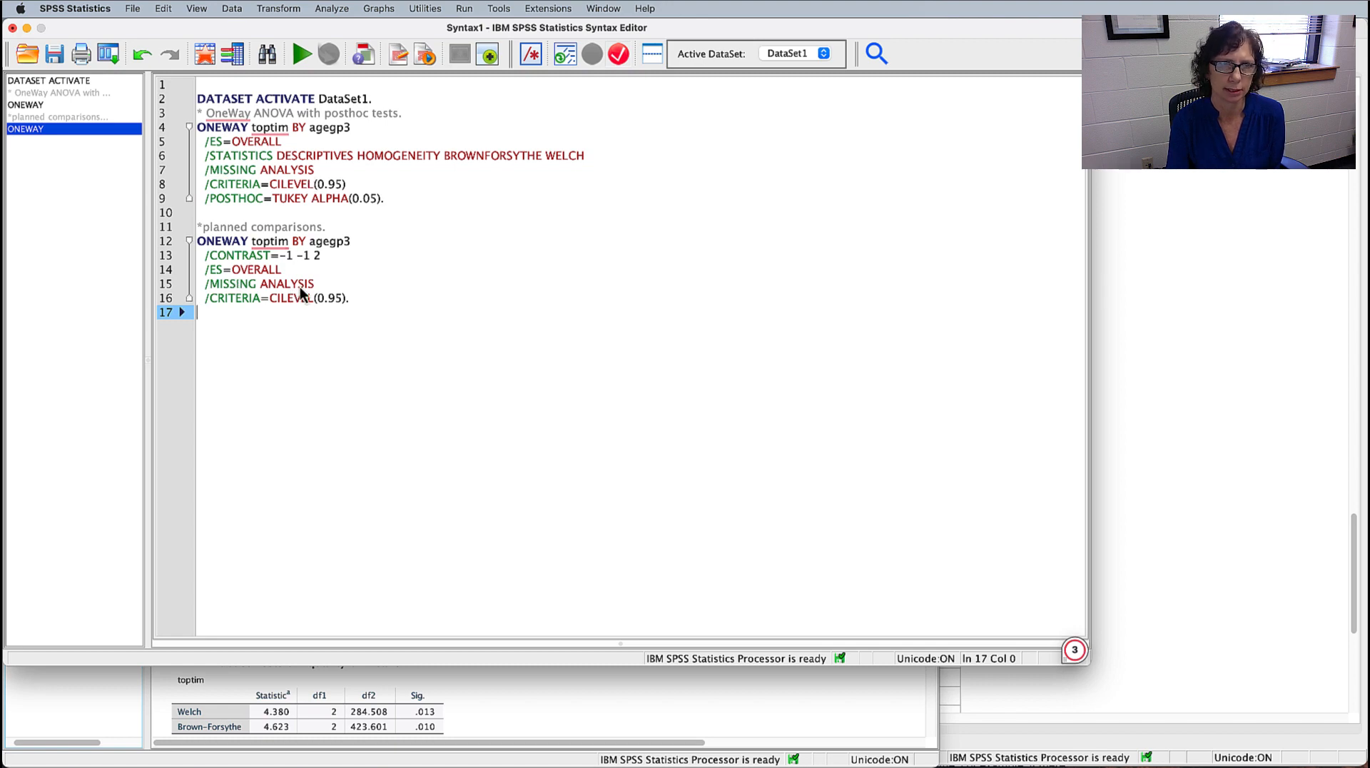
{"action": "left_click_drag", "start_coordinate": [364, 304], "coordinate": [185, 229]}
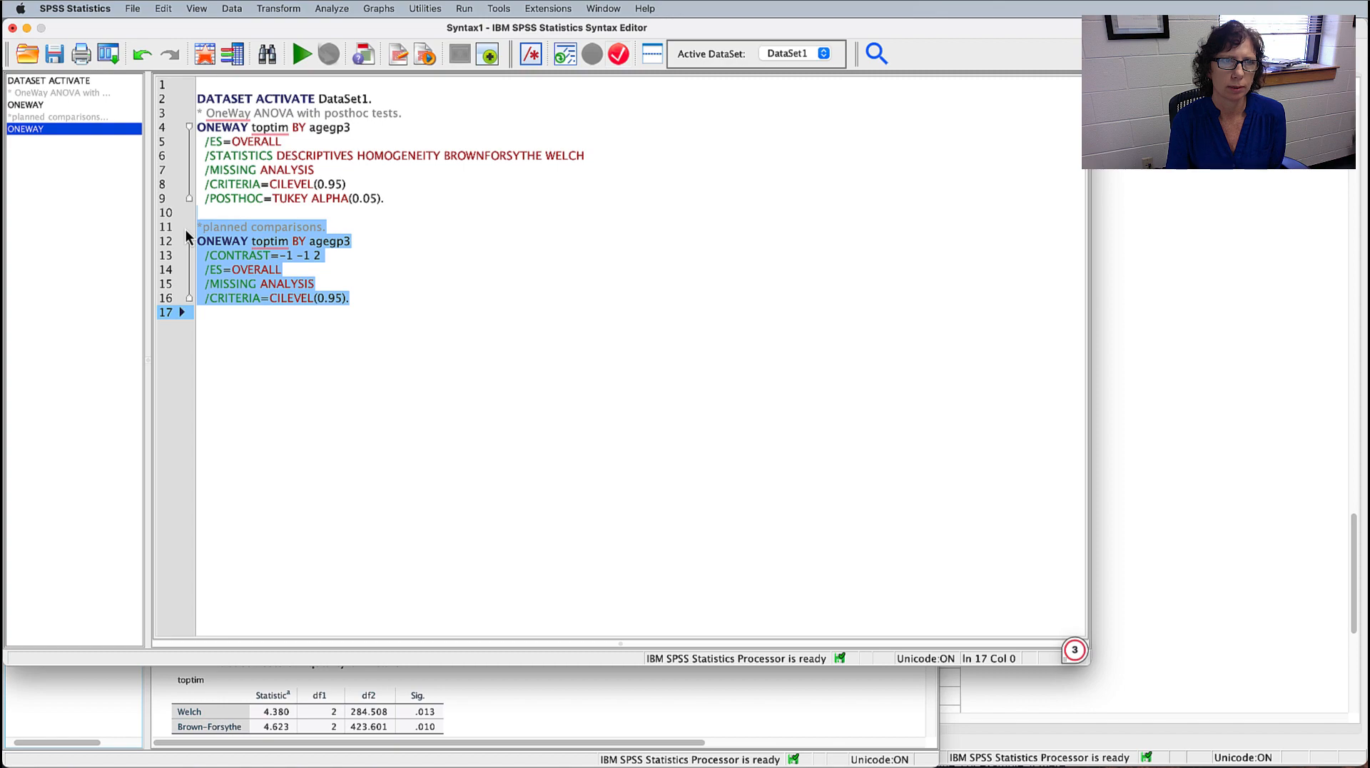
{"action": "left_click", "coordinate": [301, 55]}
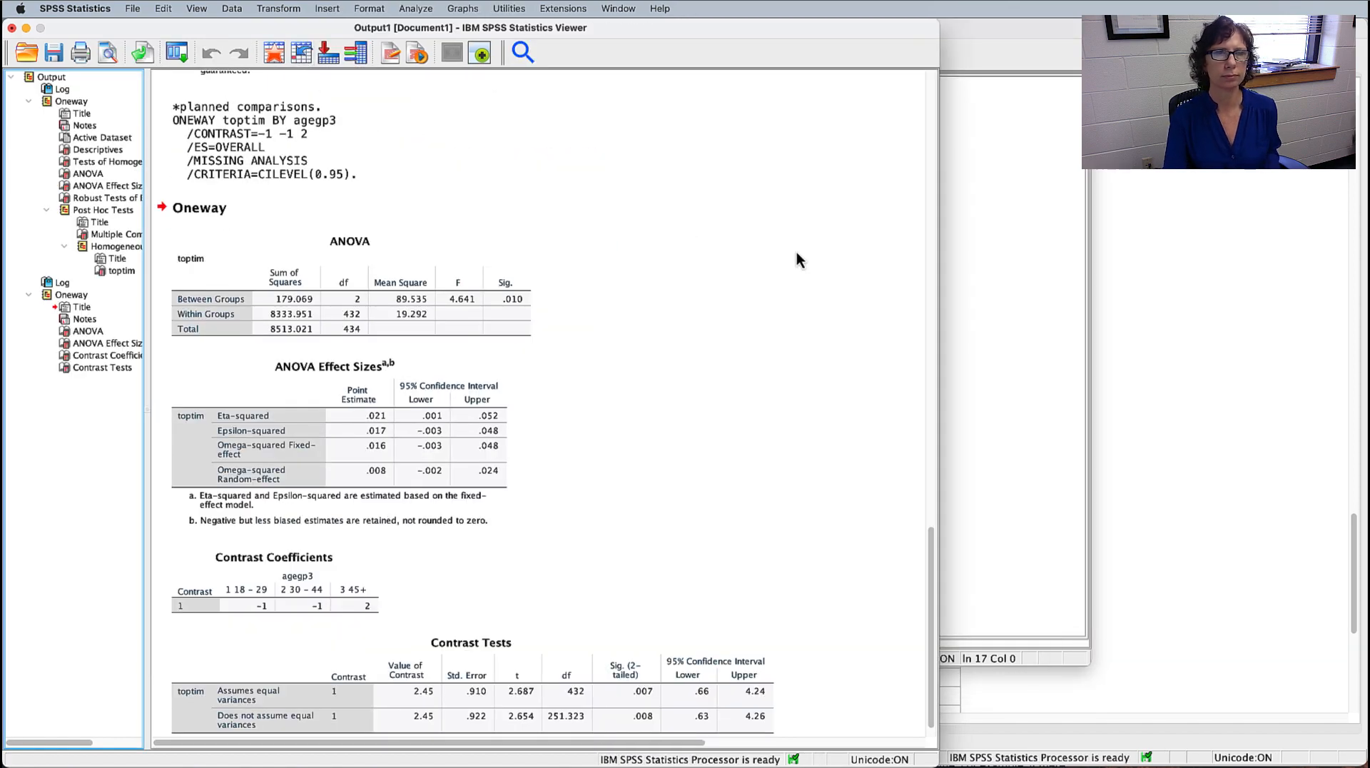
- Review the first ANOVA's output from the Descriptives and Tests of Homogeneity of Variances tables through the post hoc results
{"action": "scroll", "coordinate": [796, 251], "scroll_direction": "up", "scroll_amount": 10}
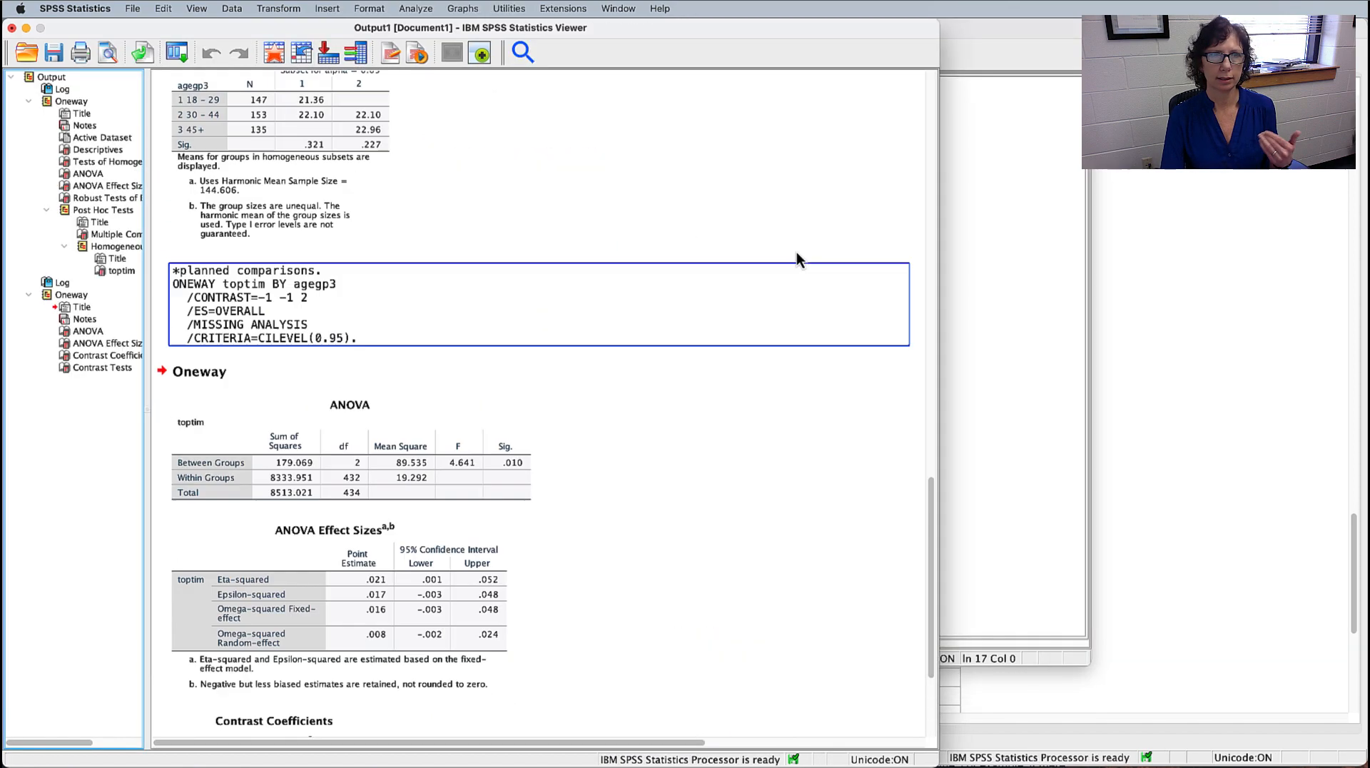
{"action": "left_click", "coordinate": [417, 439]}
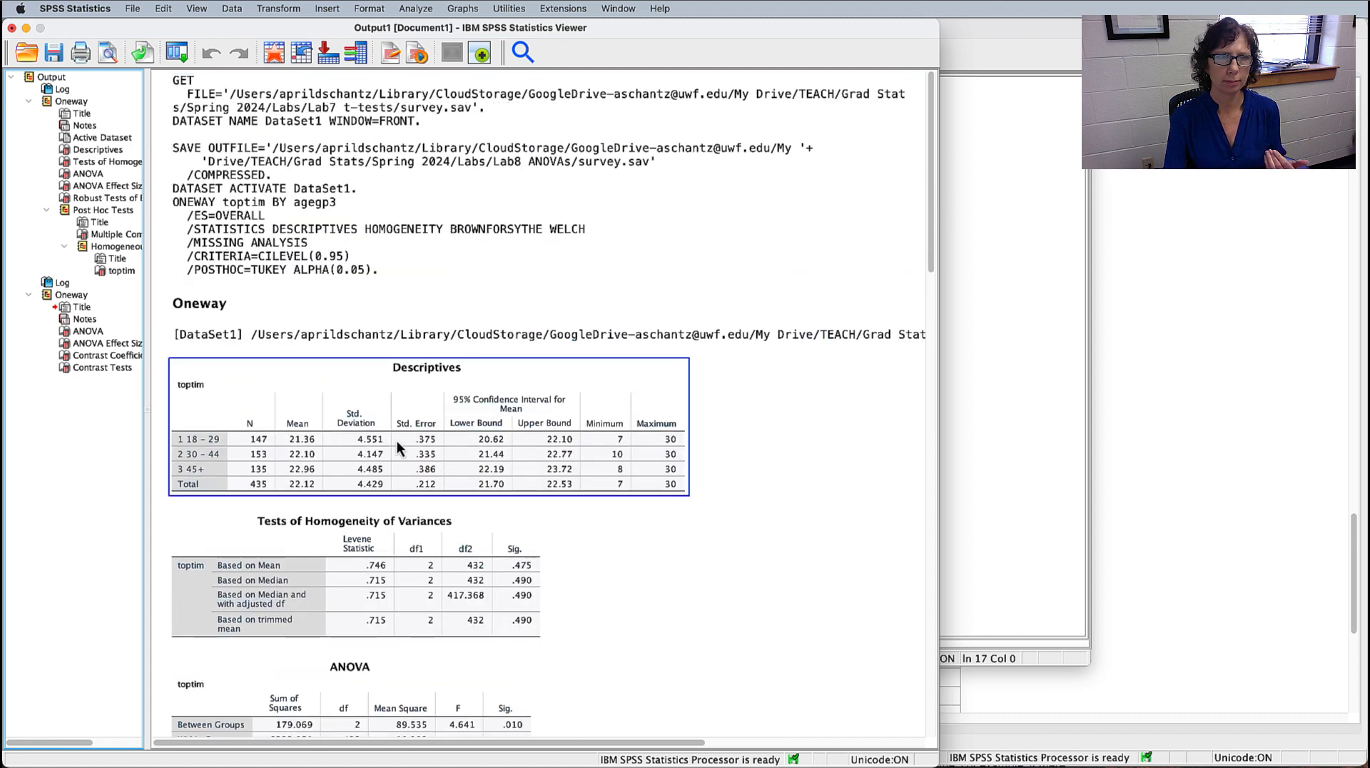
{"action": "scroll", "coordinate": [397, 440], "scroll_direction": "down", "scroll_amount": 6}
{"action": "left_click", "coordinate": [400, 440]}
{"action": "left_click", "coordinate": [452, 312]}
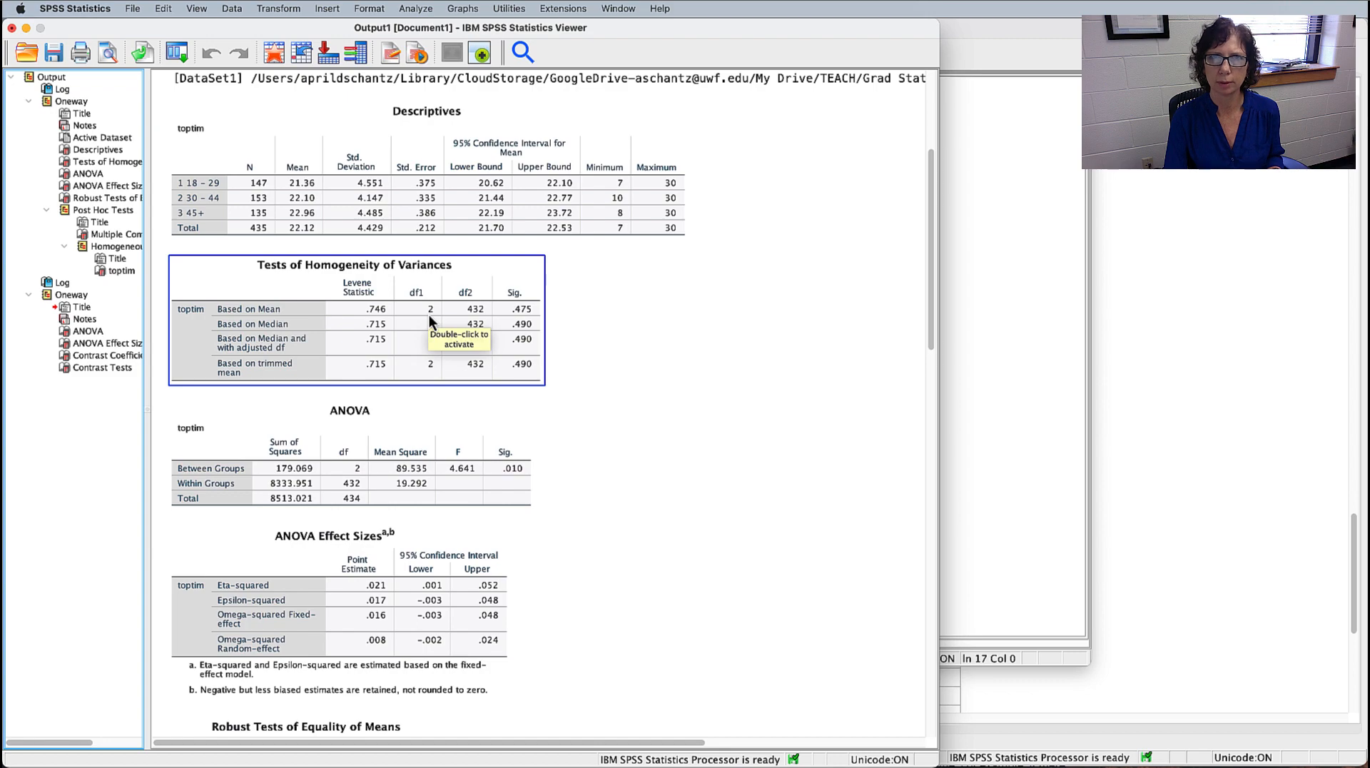
{"action": "scroll", "coordinate": [691, 332], "scroll_direction": "down", "scroll_amount": 4}
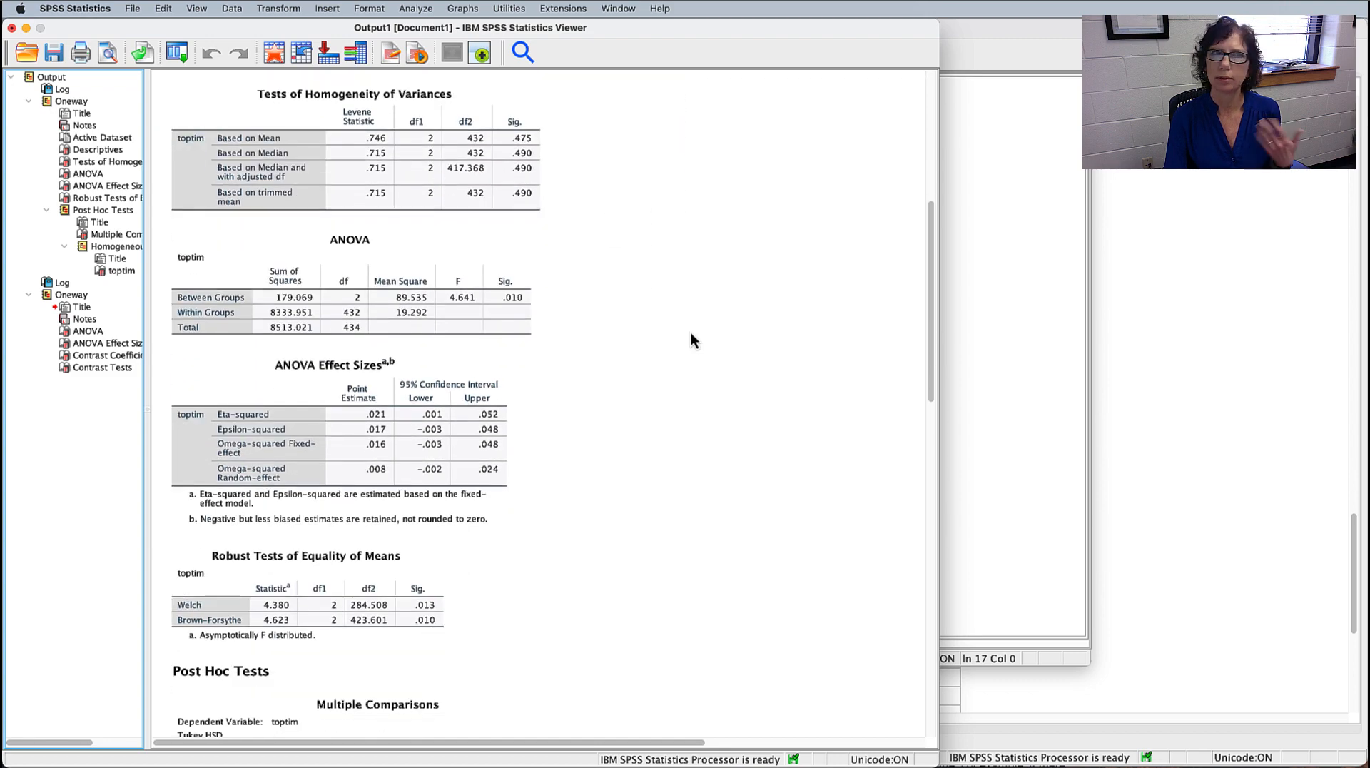
{"action": "scroll", "coordinate": [690, 334], "scroll_direction": "down", "scroll_amount": 12}
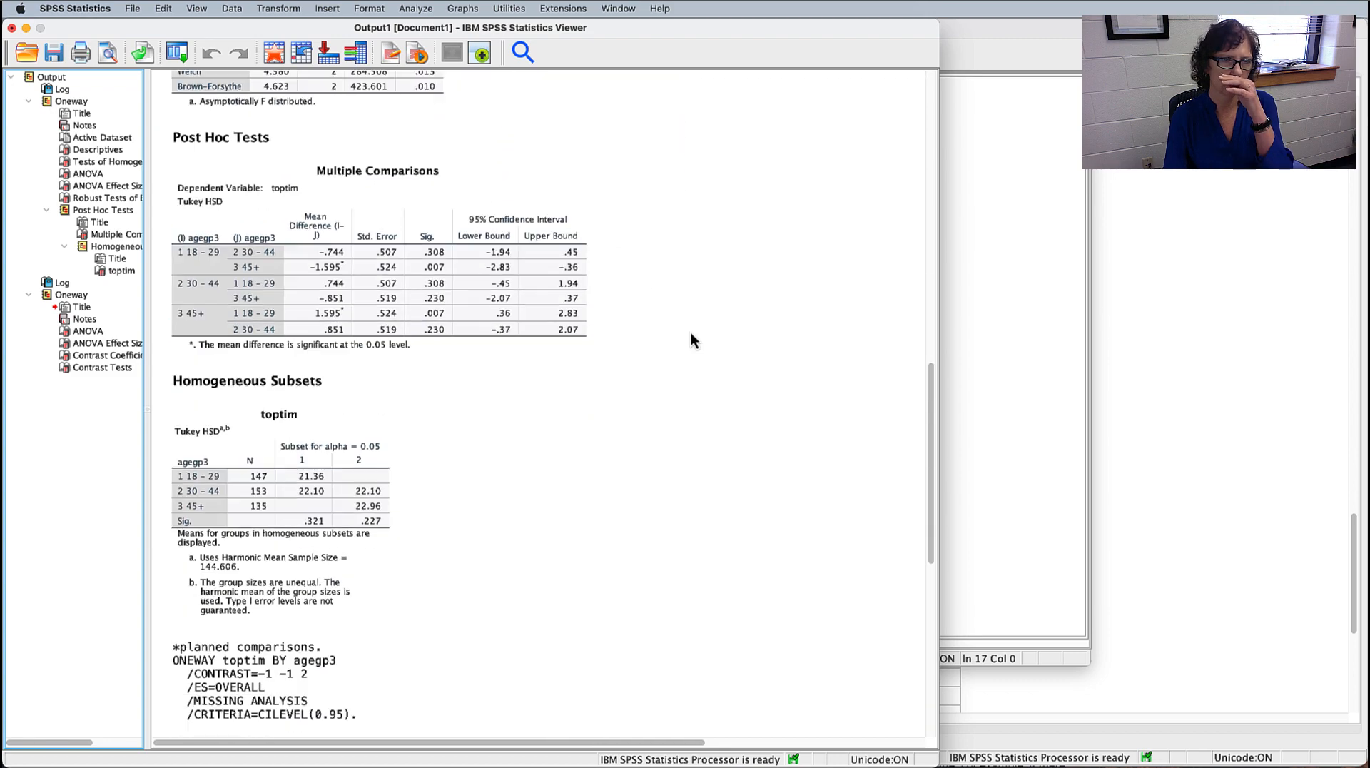
{"action": "scroll", "coordinate": [691, 333], "scroll_direction": "down", "scroll_amount": 13}
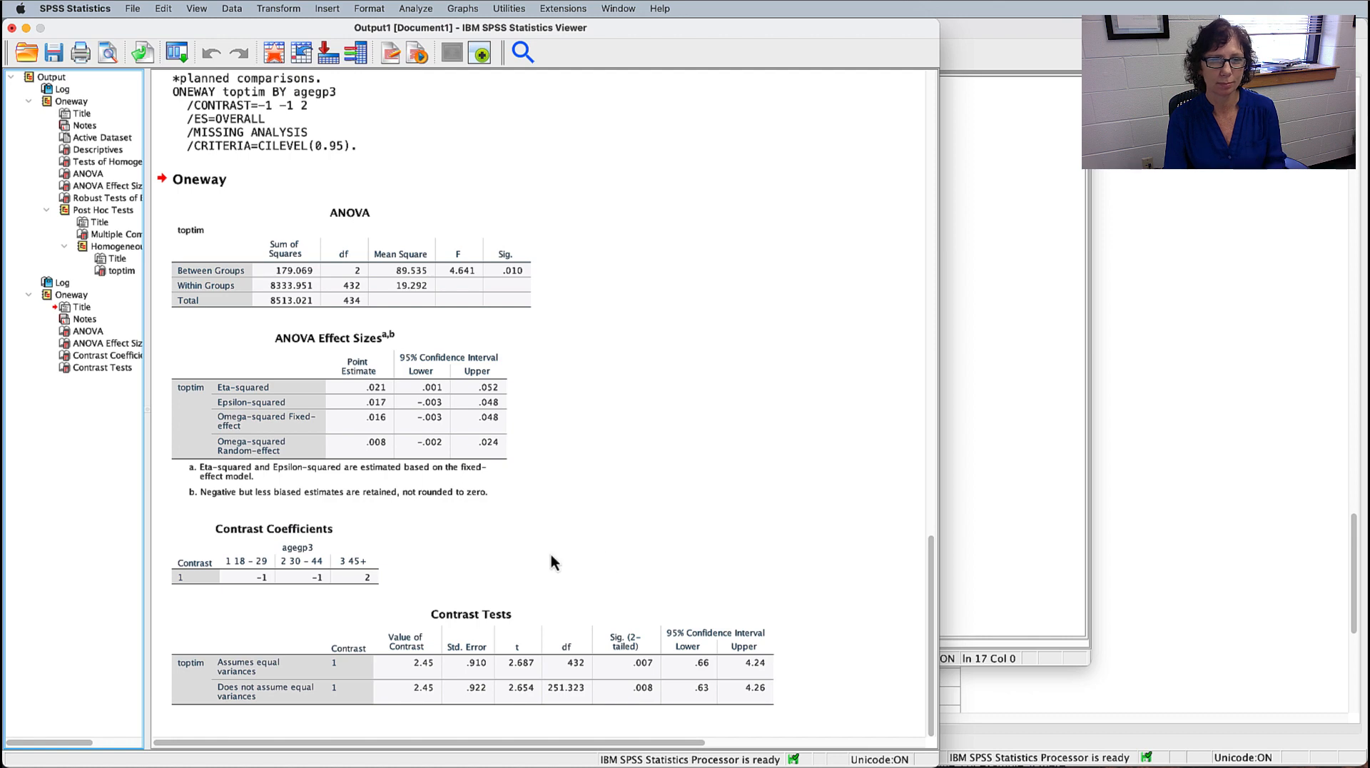
- Examine the planned comparison output, focusing on its ANOVA table and Contrast Tests table
{"action": "left_click", "coordinate": [455, 664]}
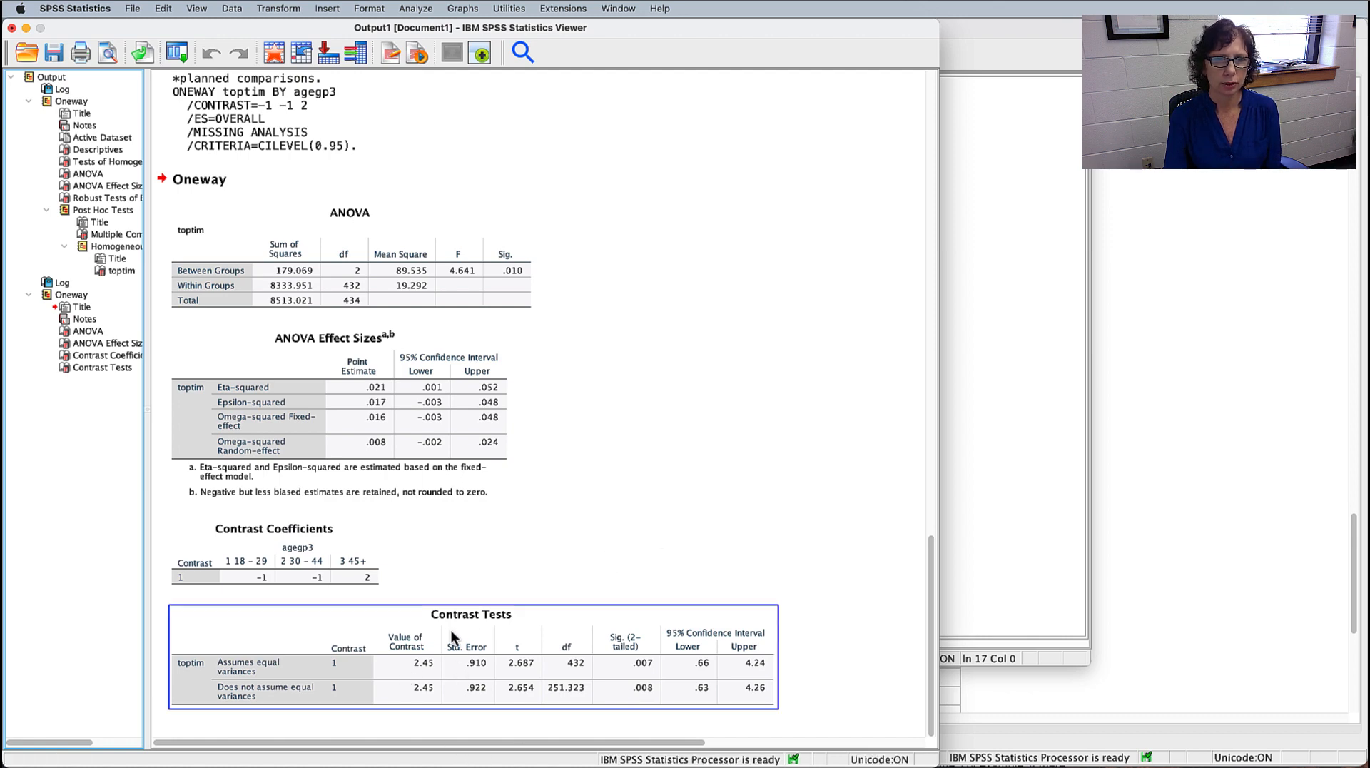
{"action": "left_click", "coordinate": [713, 589]}
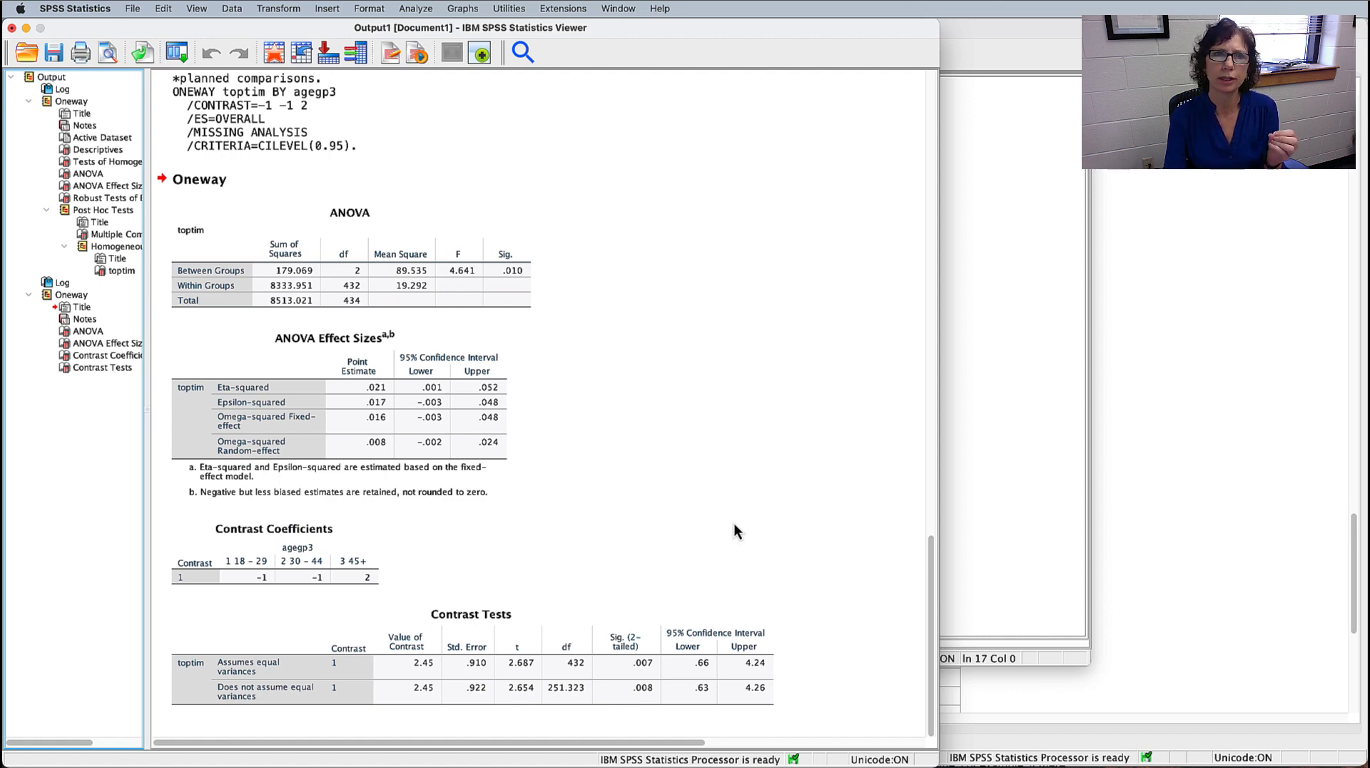
{"action": "left_click", "coordinate": [430, 222]}
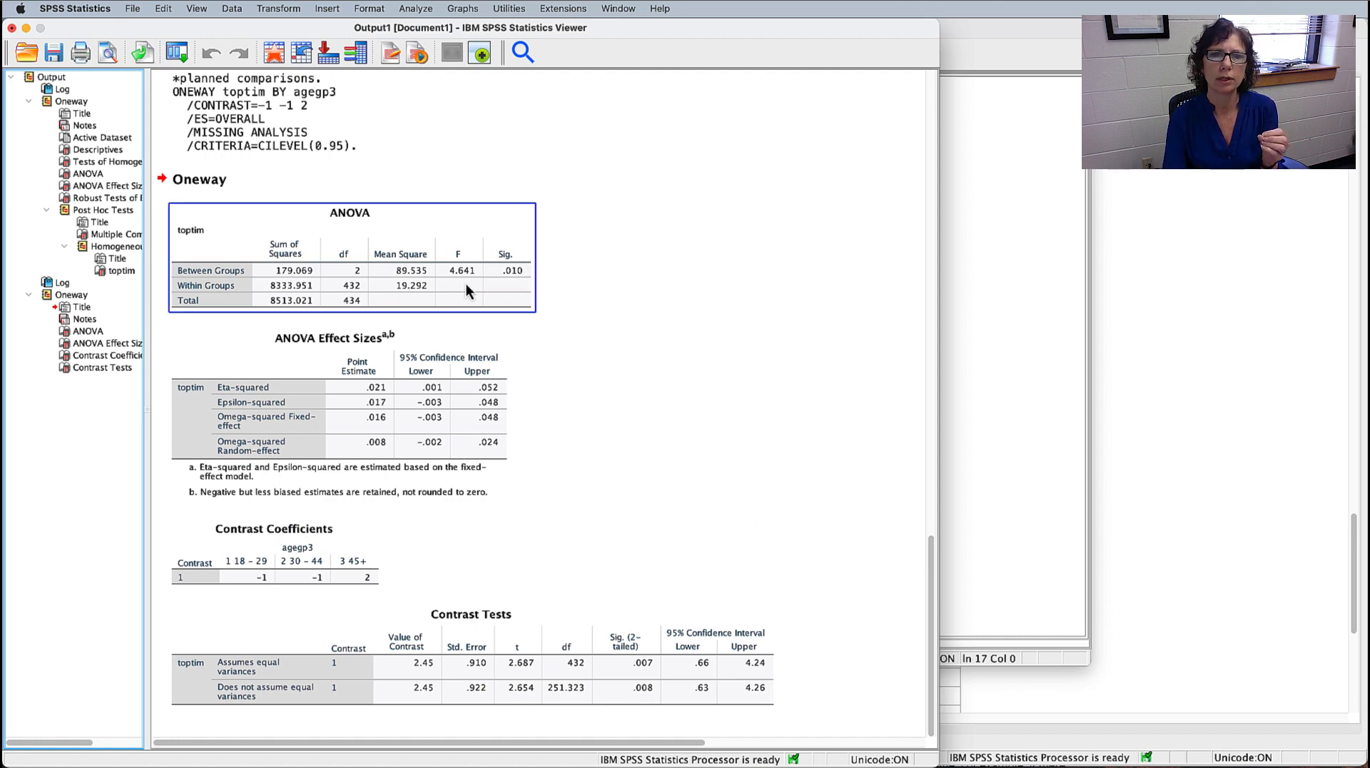
{"action": "left_click", "coordinate": [757, 691]}
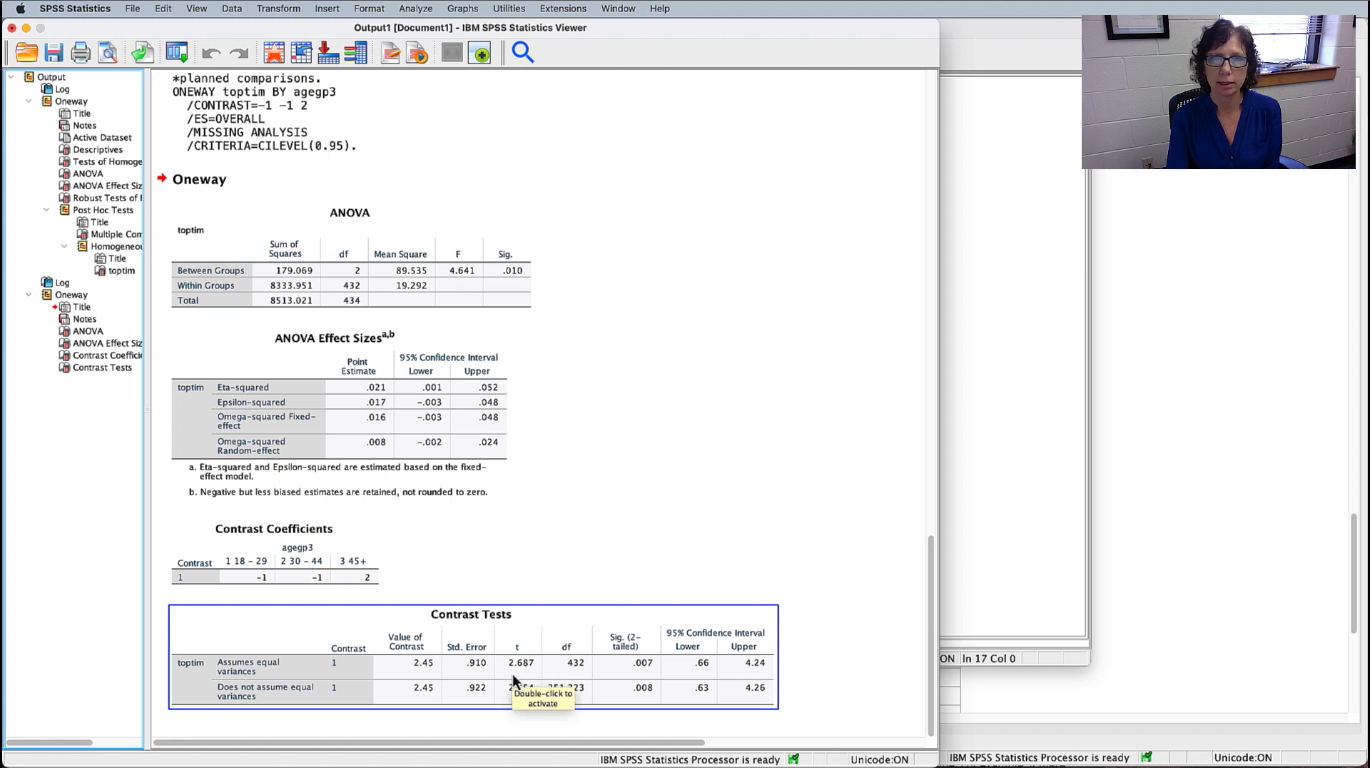
{"action": "left_click", "coordinate": [786, 532]}
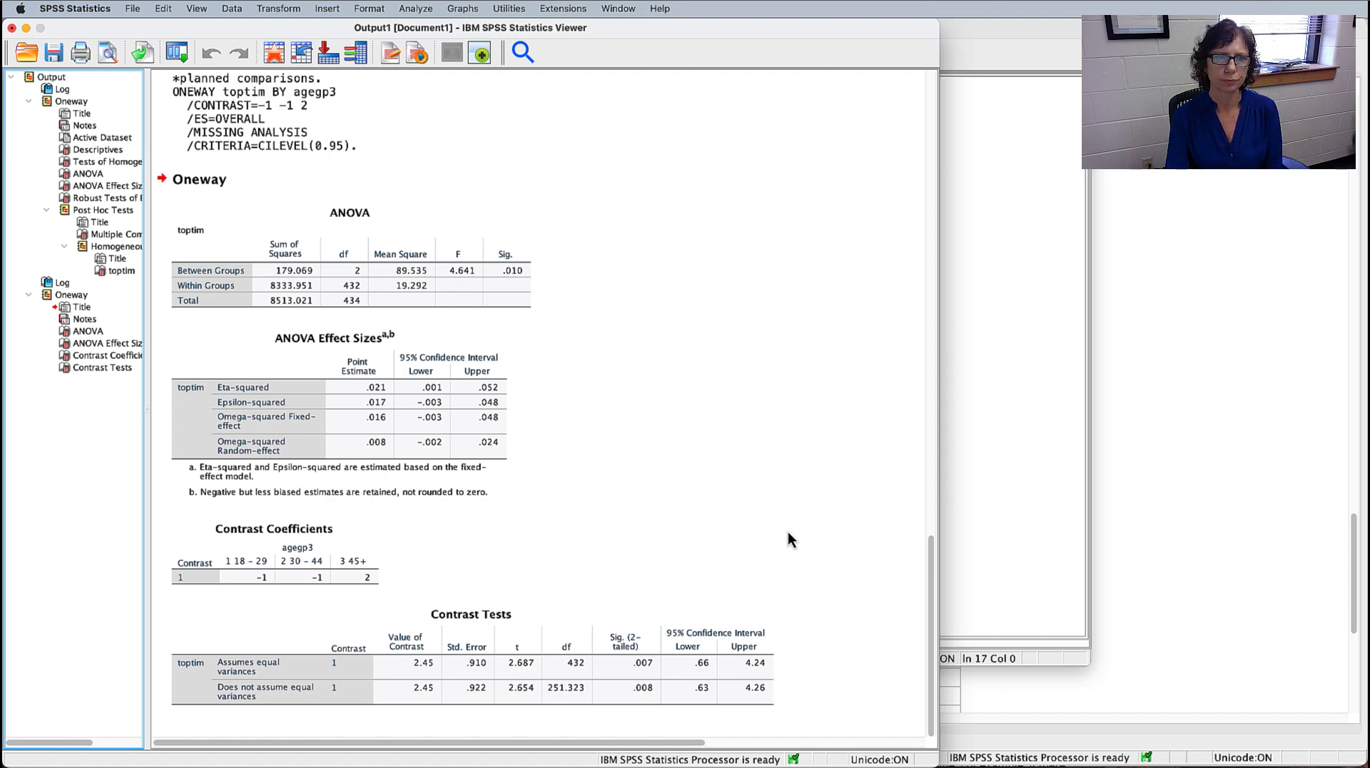
{"action": "left_click", "coordinate": [537, 651]}
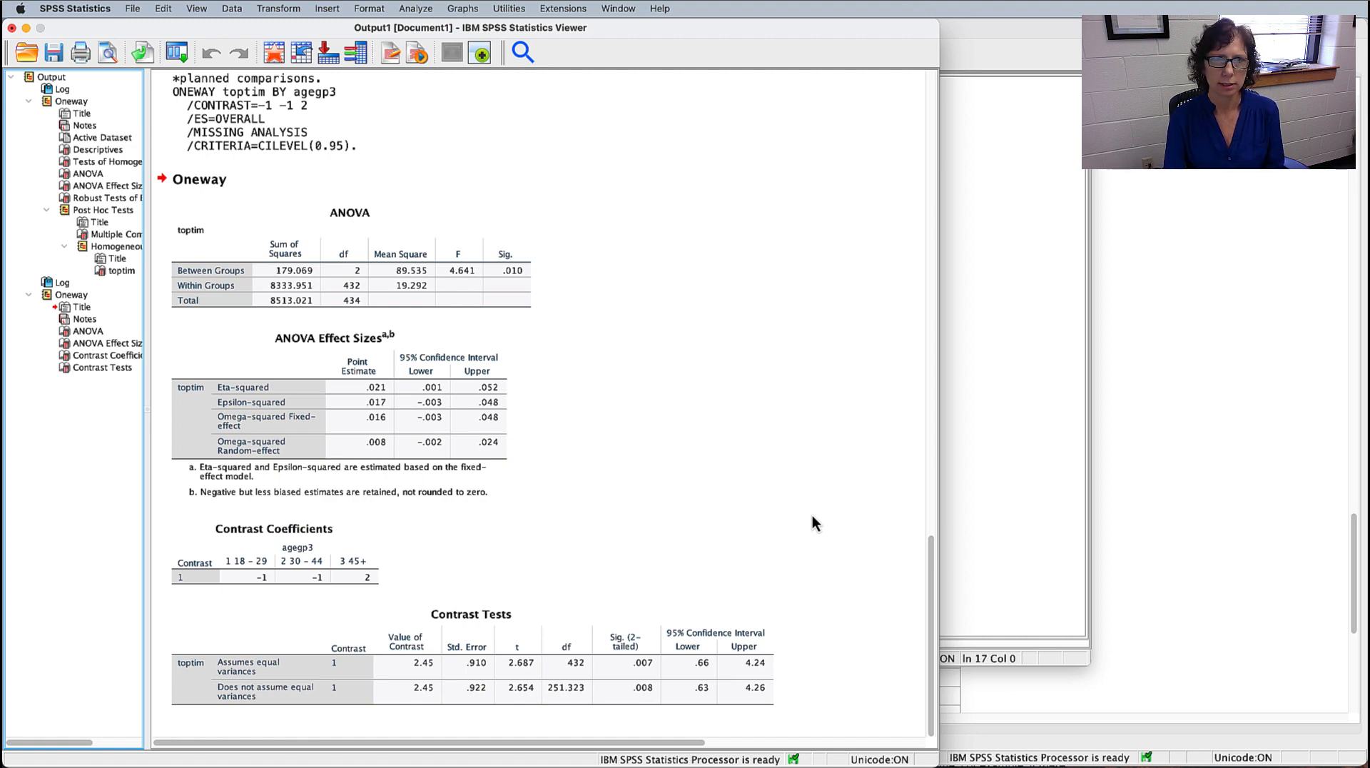
- Switch to the Word lab sheet and read the Interpreting ANOVA Results section down to the sample write-up
{"action": "key", "text": "super+Tab"}
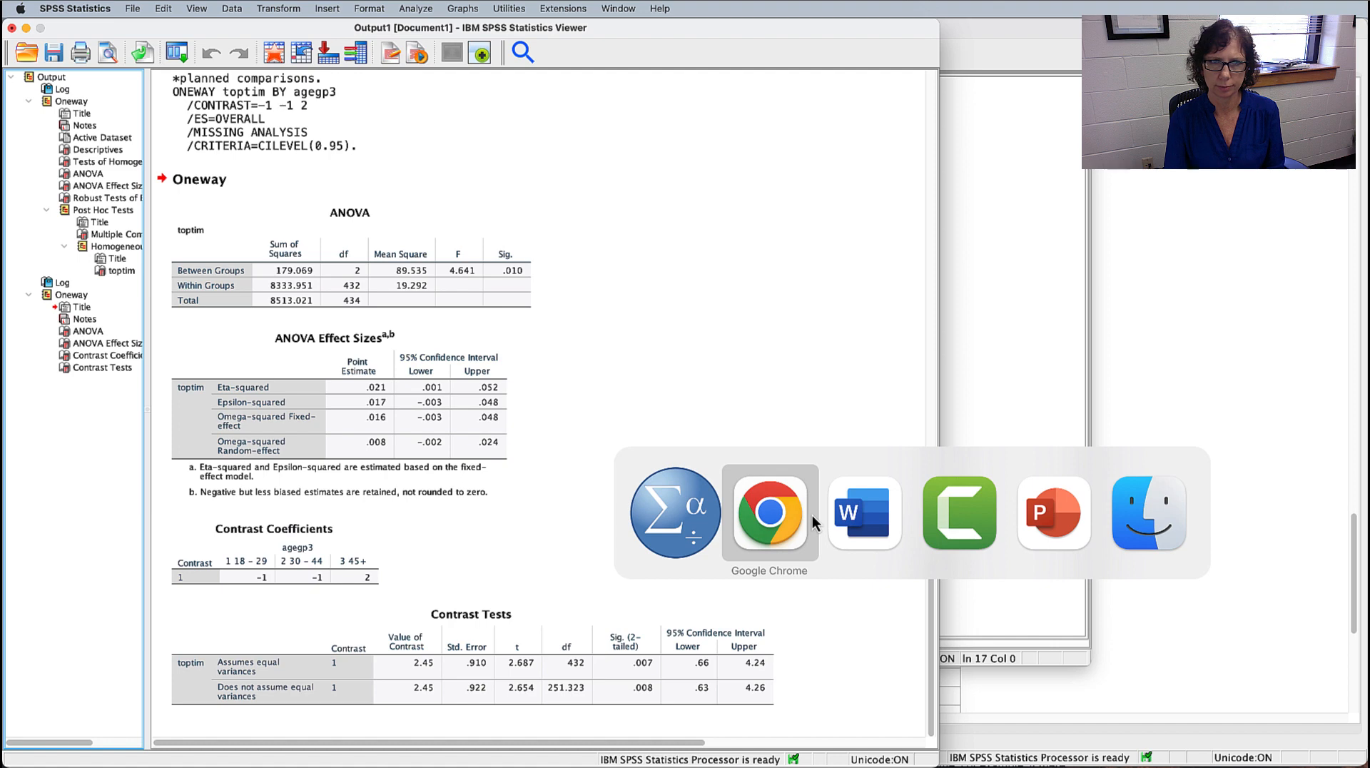
{"action": "key", "text": "super+Tab"}
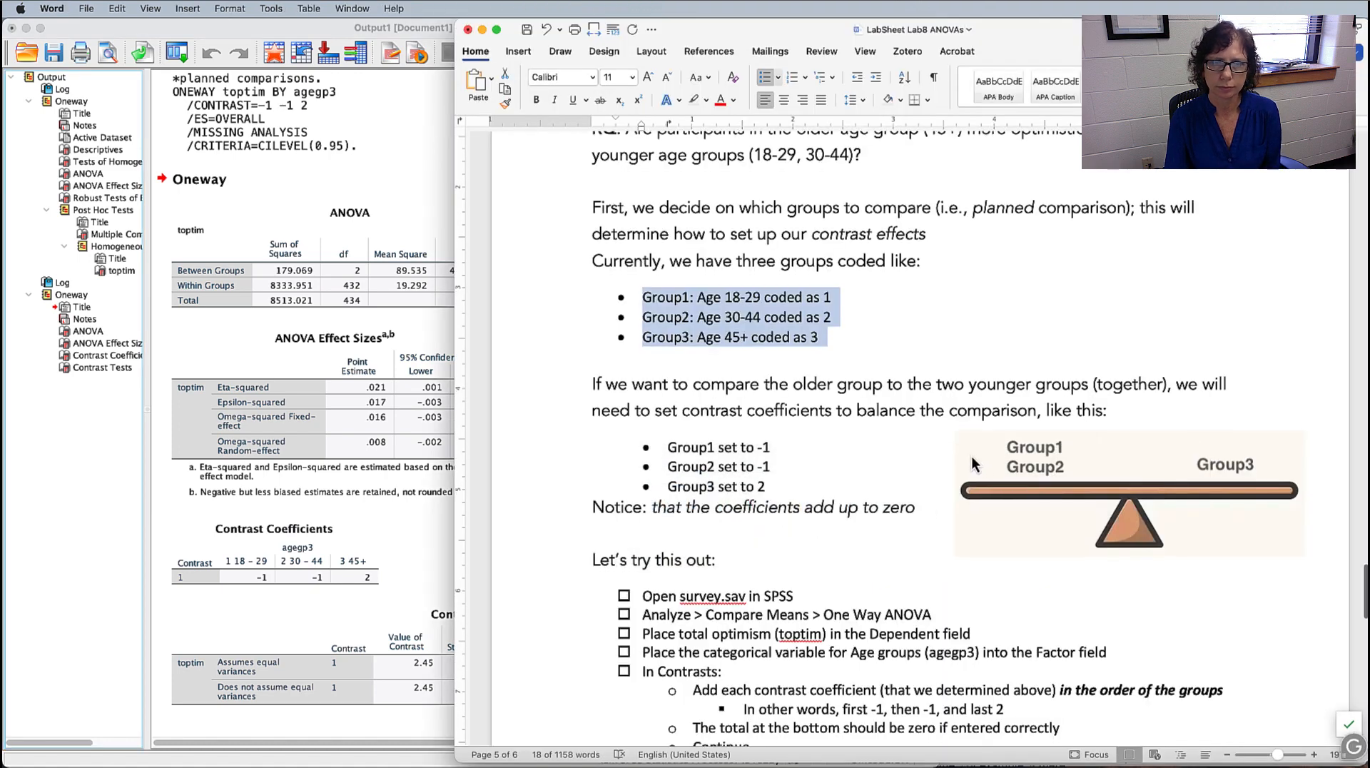
{"action": "scroll", "coordinate": [974, 464], "scroll_direction": "down", "scroll_amount": 10}
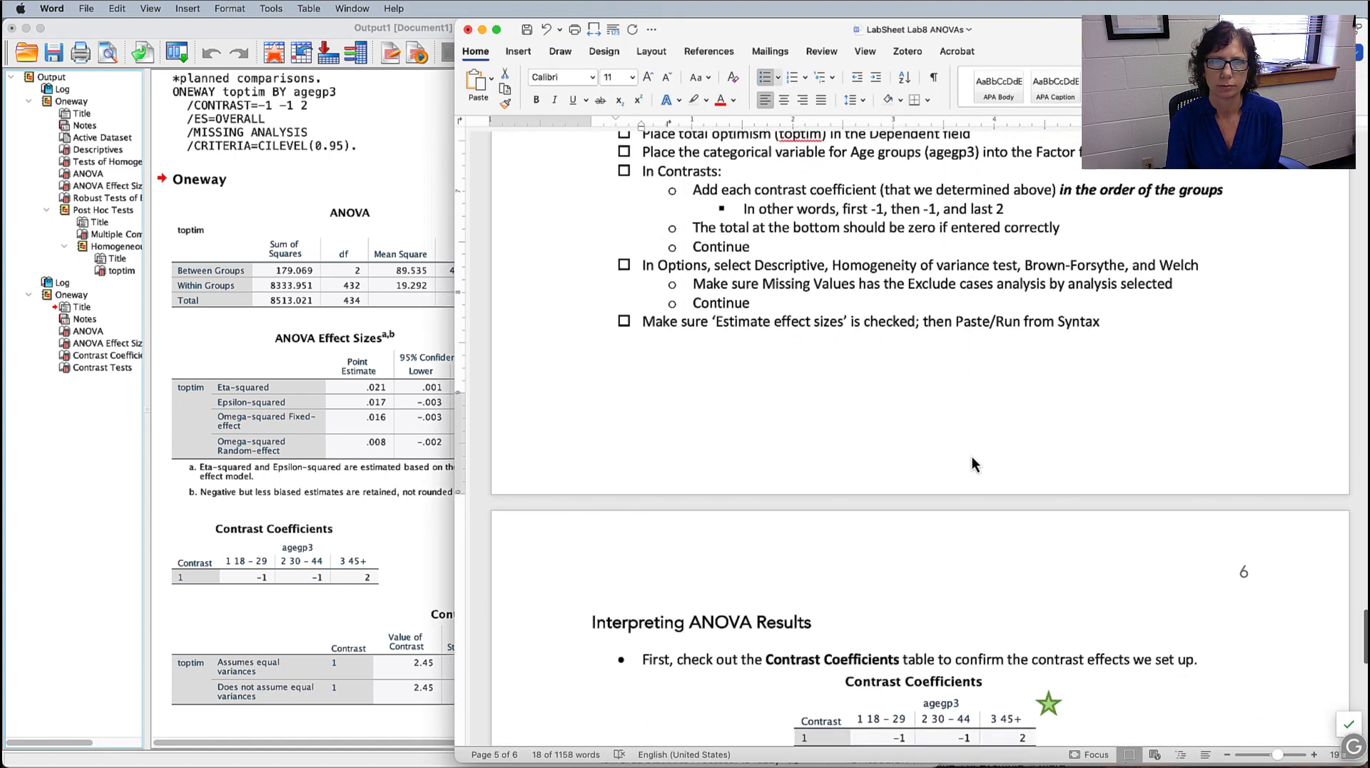
{"action": "scroll", "coordinate": [973, 463], "scroll_direction": "down", "scroll_amount": 10}
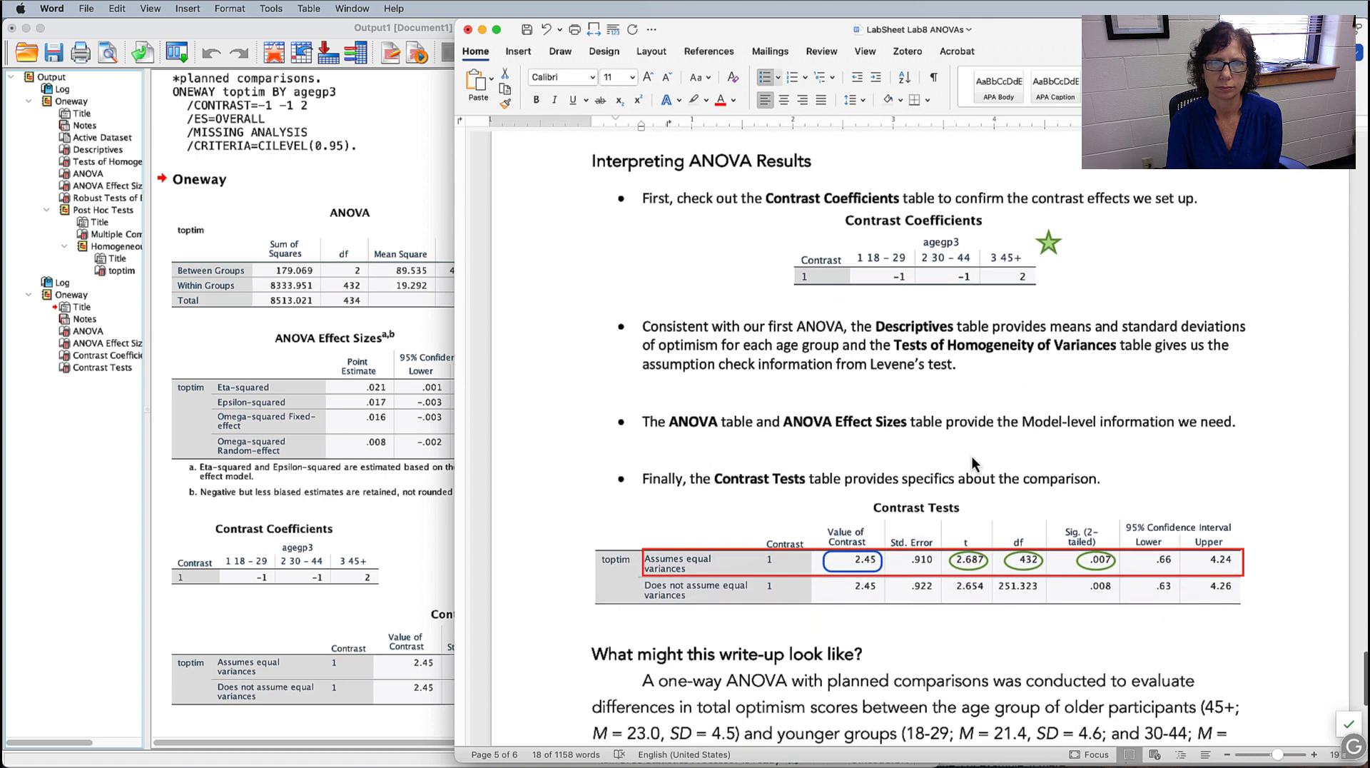
{"action": "scroll", "coordinate": [1102, 374], "scroll_direction": "down", "scroll_amount": 7}
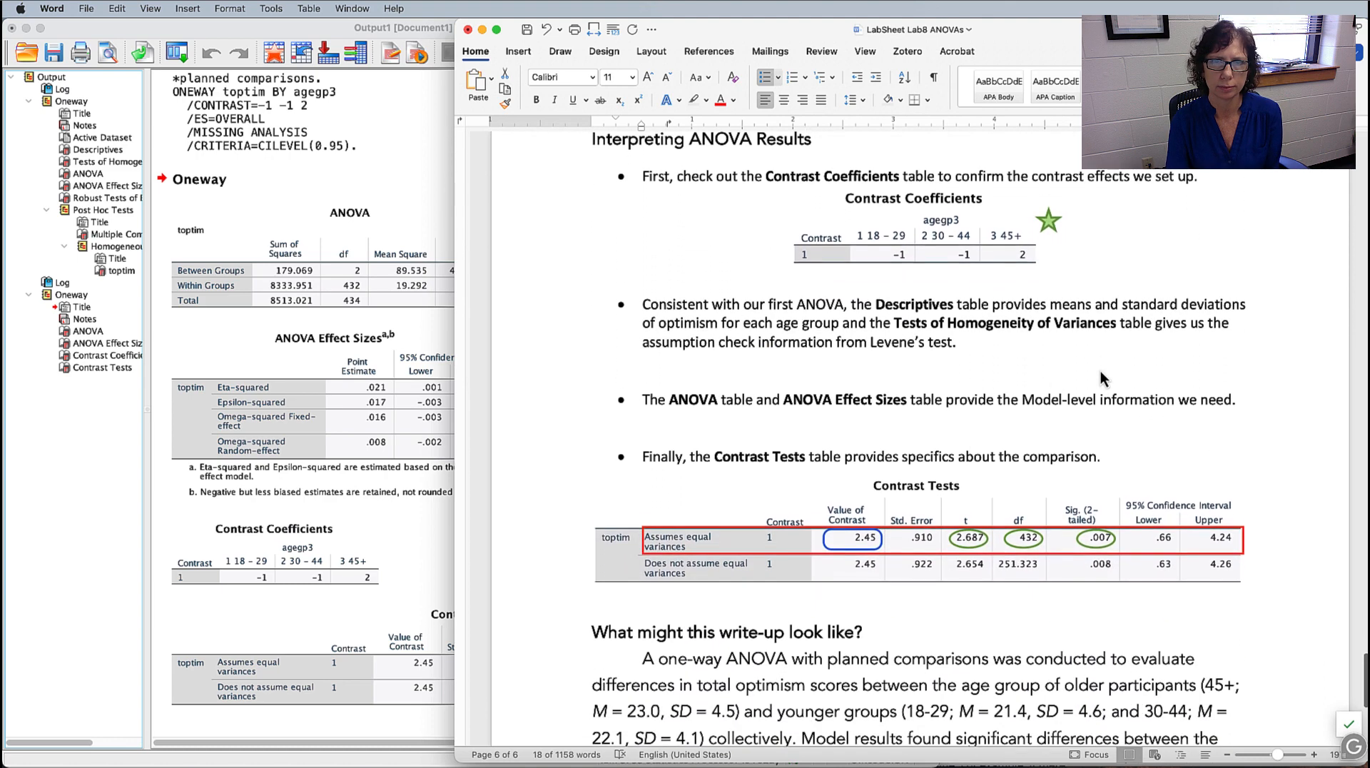
{"action": "scroll", "coordinate": [1102, 377], "scroll_direction": "down", "scroll_amount": 1}
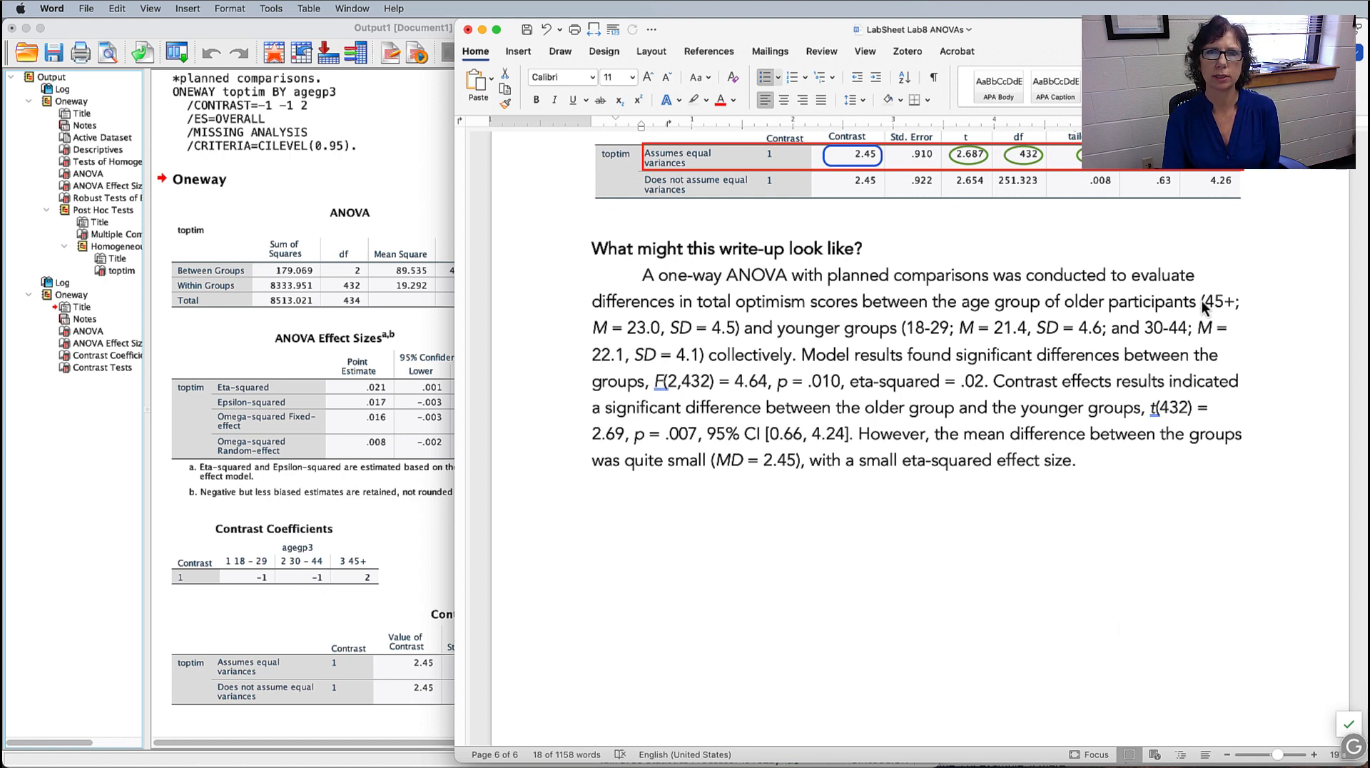
- Highlight the sample write-up's group means, model results, contrast statistics, mean difference and effect size phrases in turn while reading it
{"action": "left_click_drag", "start_coordinate": [694, 279], "coordinate": [885, 350]}
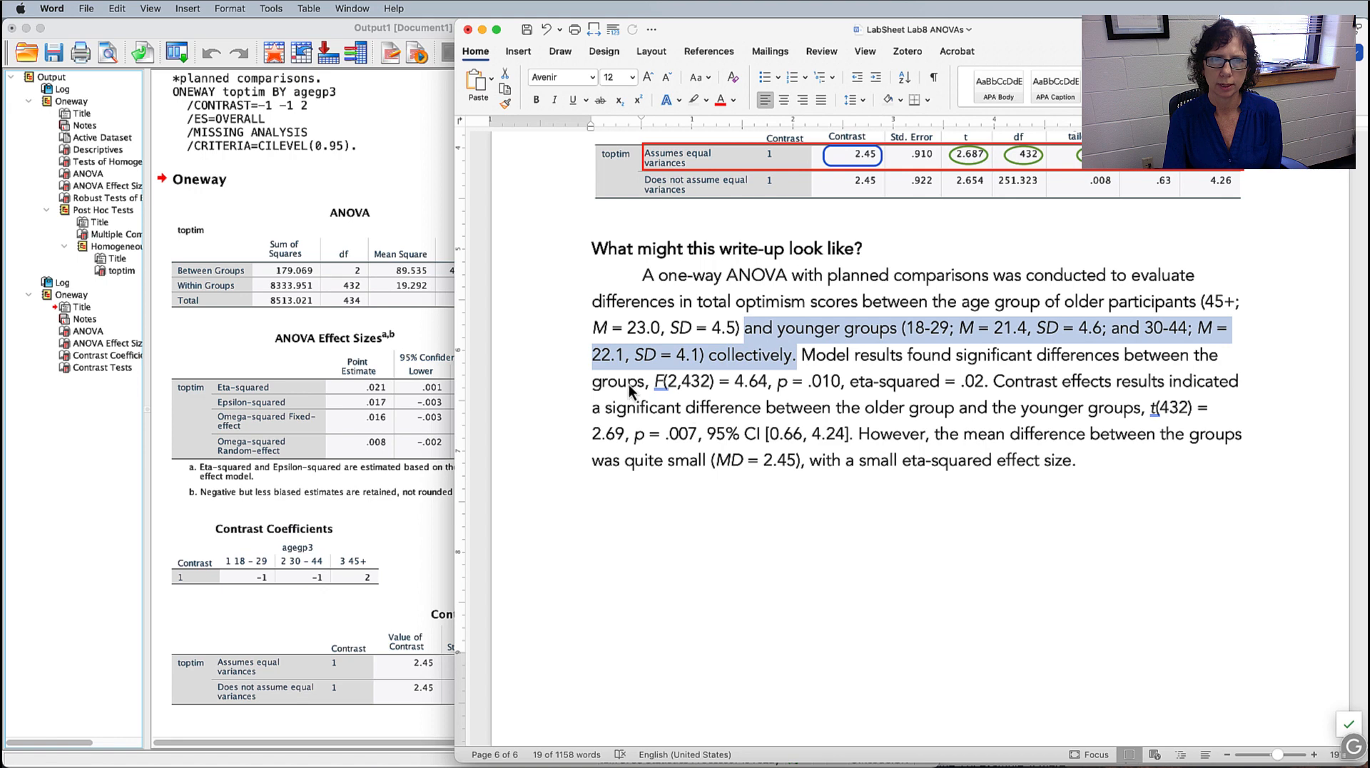
{"action": "left_click_drag", "start_coordinate": [629, 384], "coordinate": [1009, 384]}
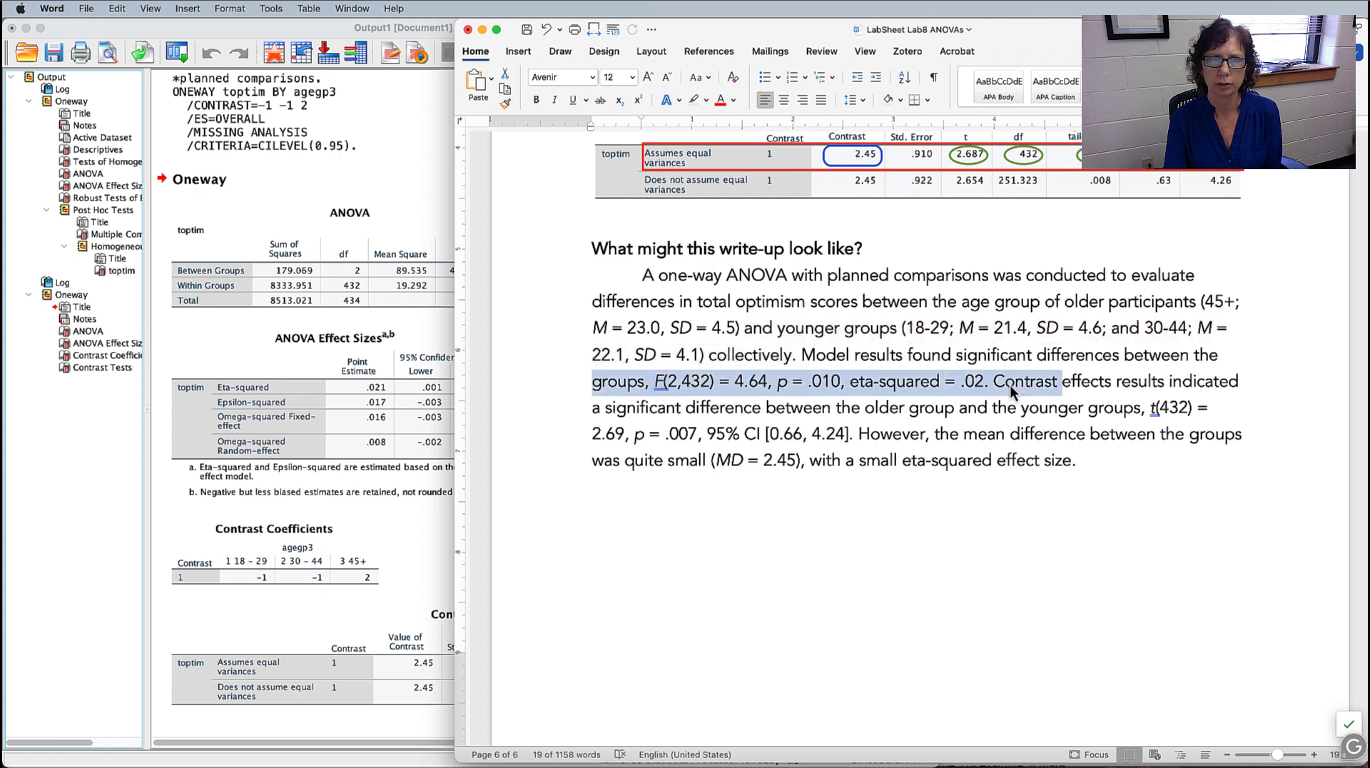
{"action": "left_click", "coordinate": [998, 386]}
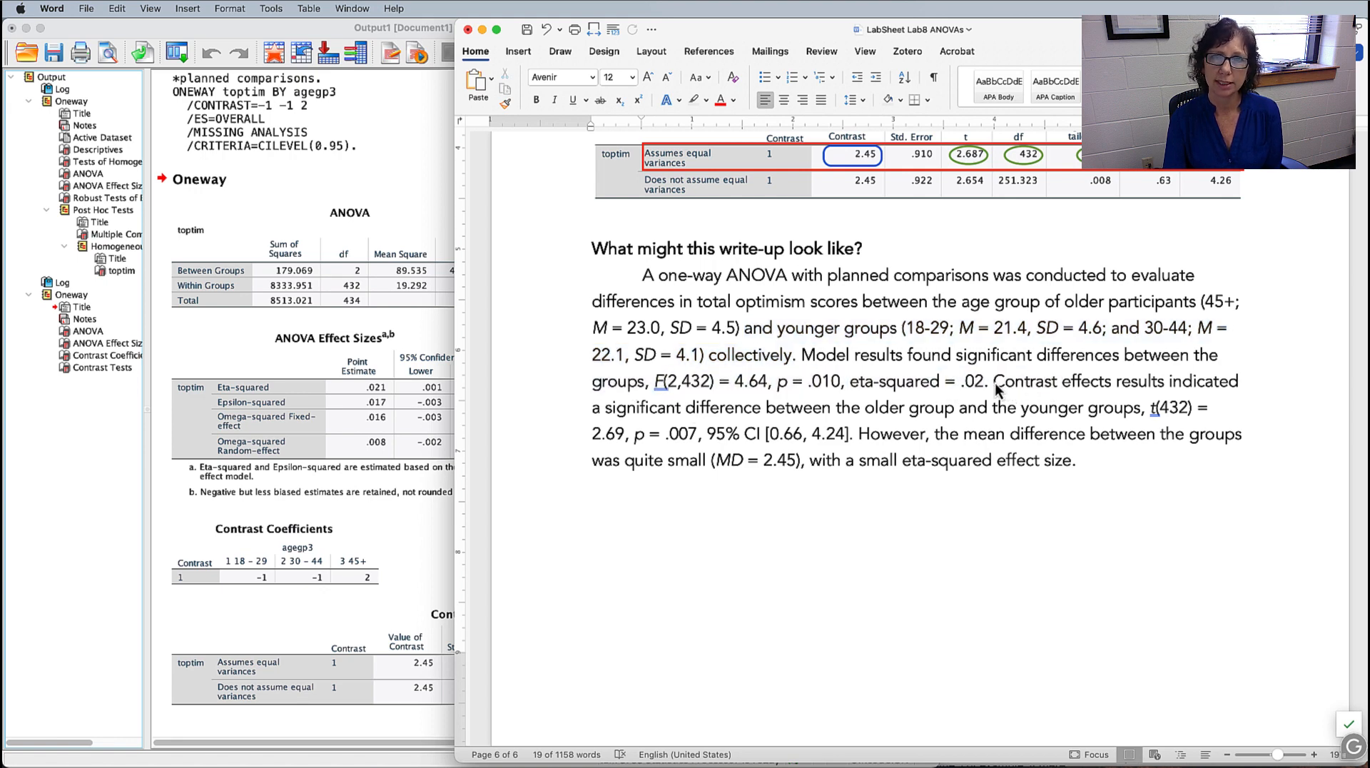
{"action": "left_click_drag", "start_coordinate": [997, 386], "coordinate": [1231, 384]}
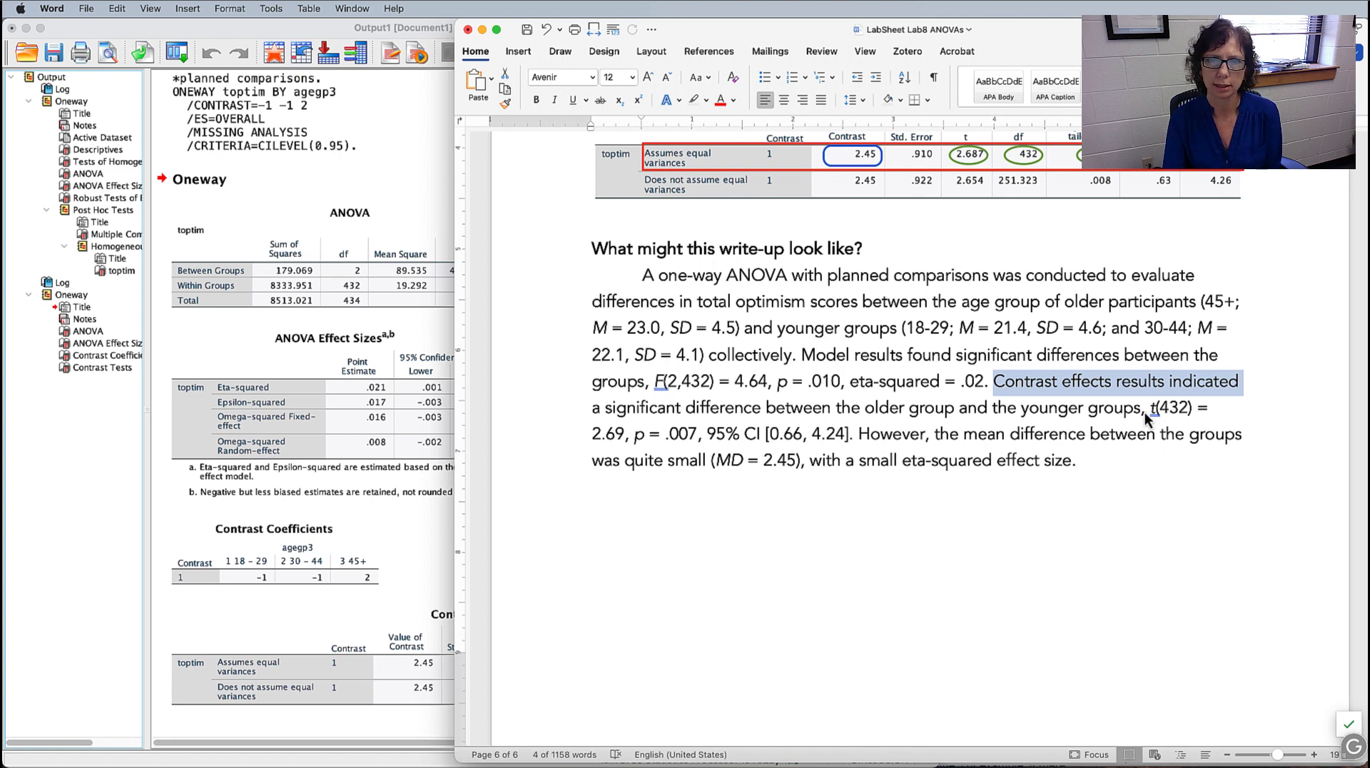
{"action": "left_click_drag", "start_coordinate": [1146, 417], "coordinate": [967, 434]}
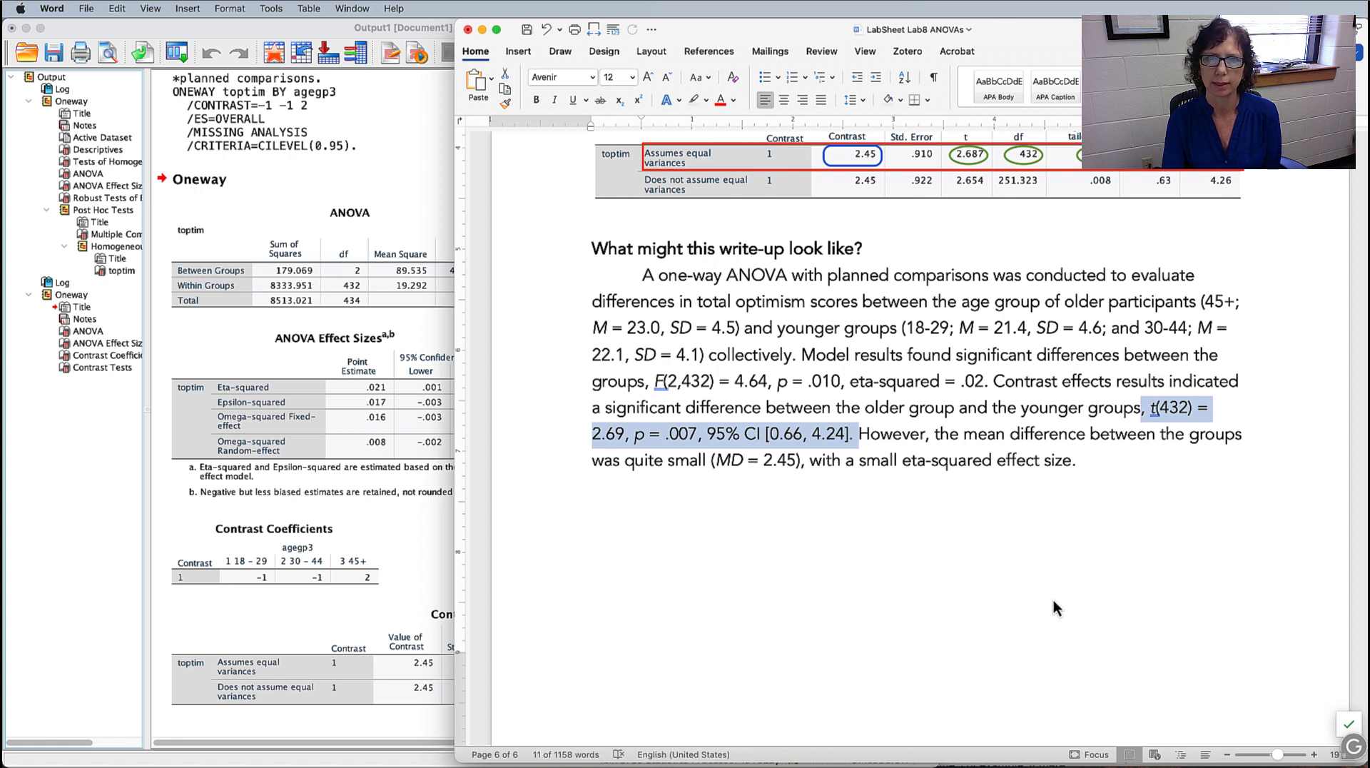
{"action": "double_click", "coordinate": [892, 434]}
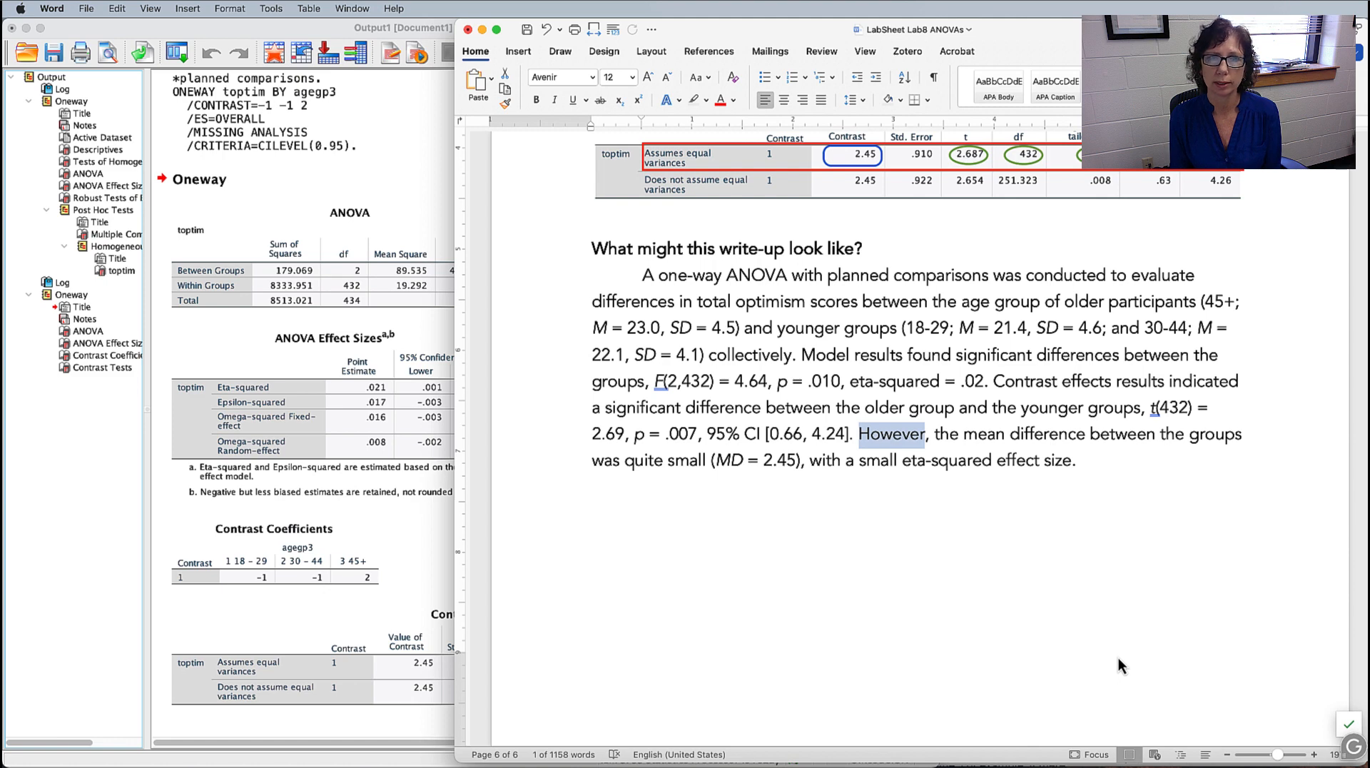
{"action": "double_click", "coordinate": [730, 460]}
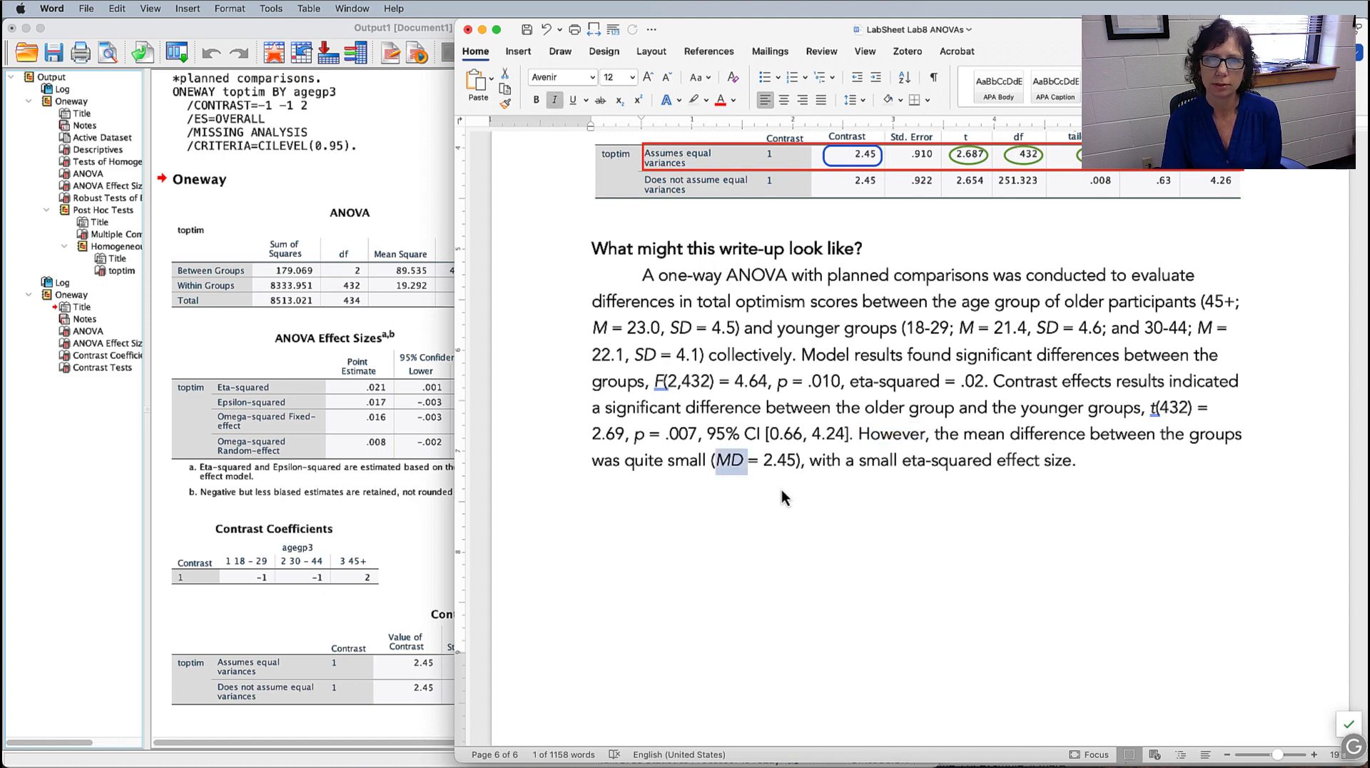
{"action": "left_click_drag", "start_coordinate": [765, 462], "coordinate": [1086, 466]}
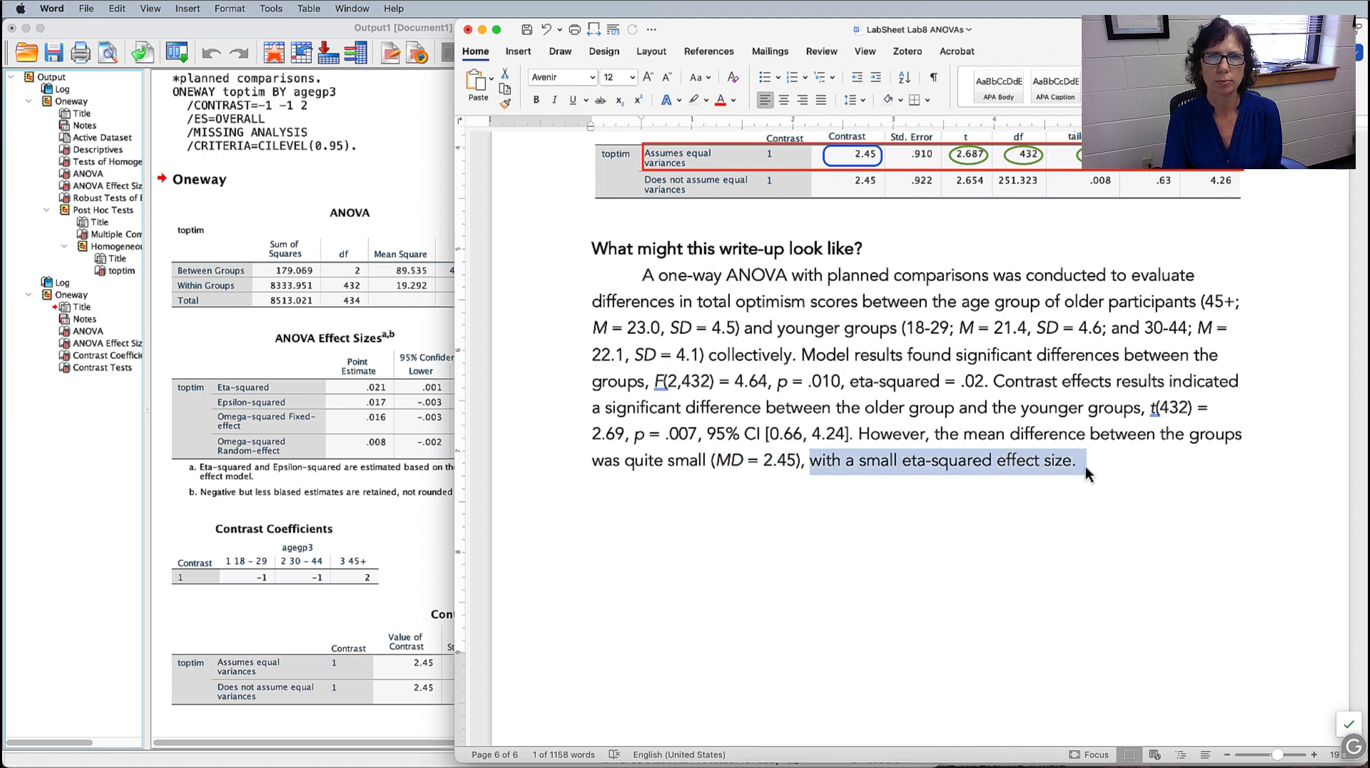
{"action": "left_click", "coordinate": [1093, 627]}
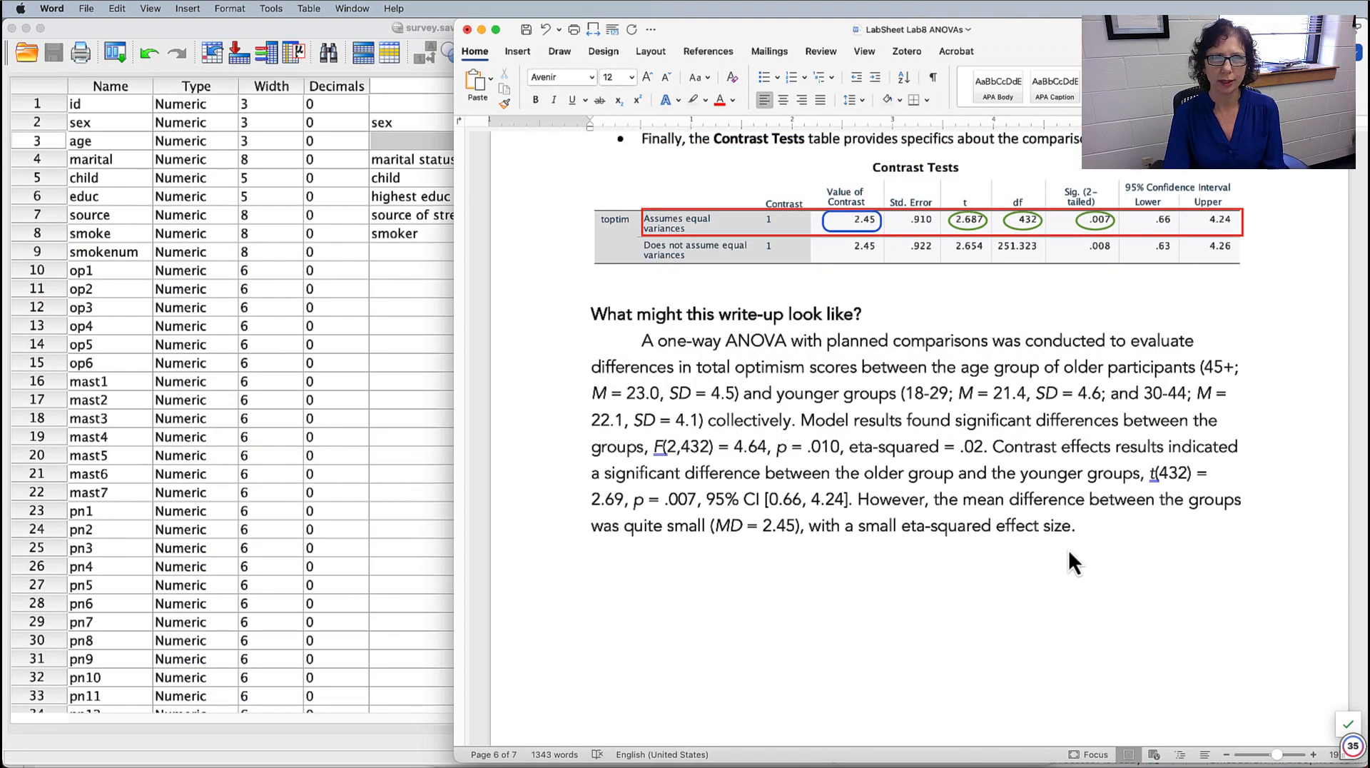
- Read the lab sheet's second Planned Comparisons ANOVA section on comparing two levels, including its group coefficients and SPSS instructions
{"action": "scroll", "coordinate": [1069, 564], "scroll_direction": "down", "scroll_amount": 10}
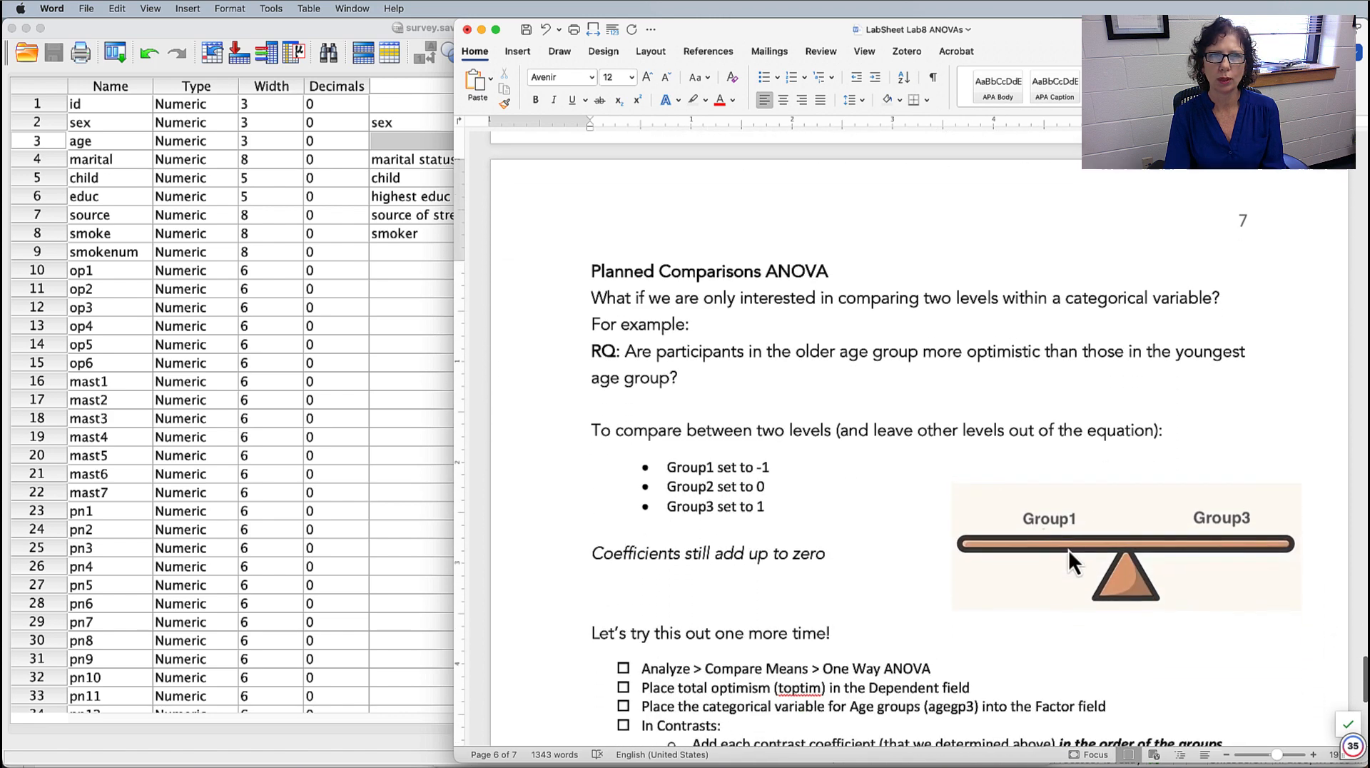
{"action": "scroll", "coordinate": [1070, 561], "scroll_direction": "down", "scroll_amount": 3}
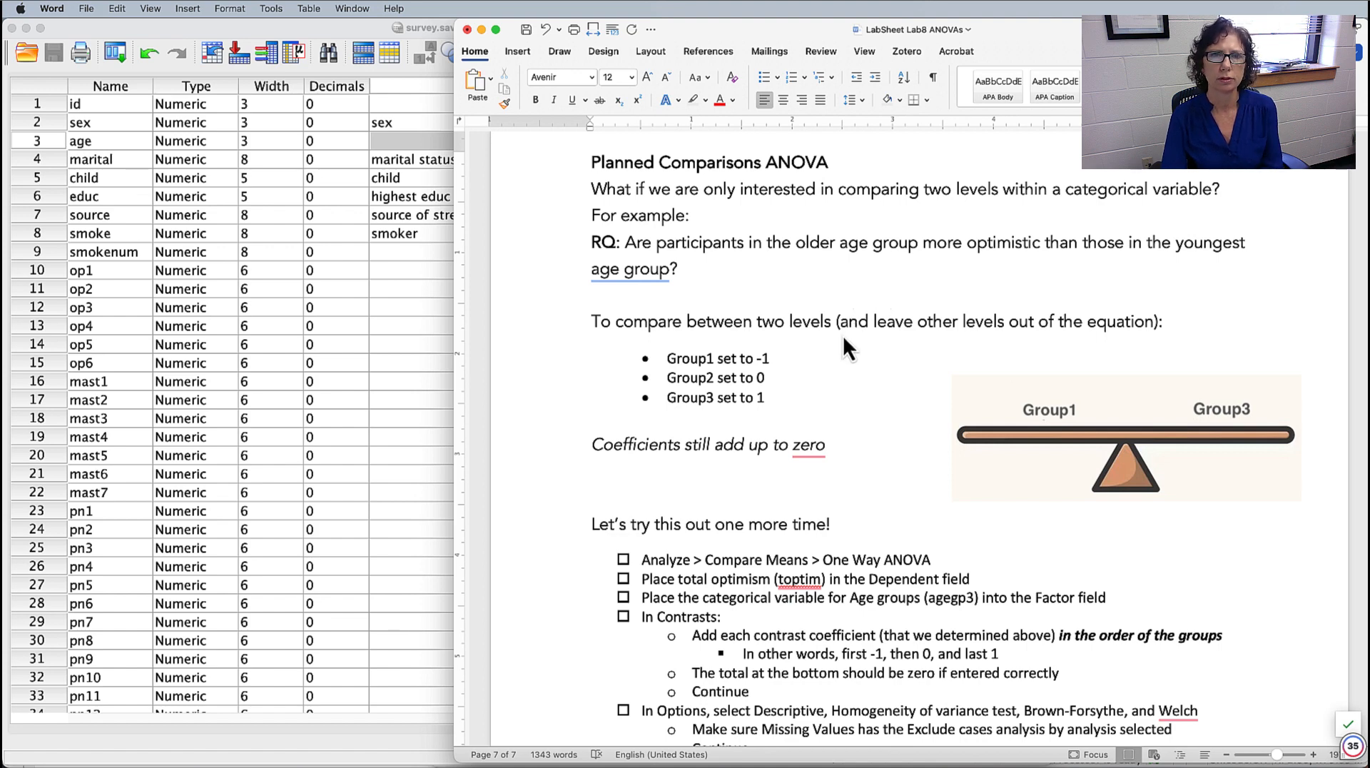
{"action": "scroll", "coordinate": [849, 329], "scroll_direction": "down", "scroll_amount": 5}
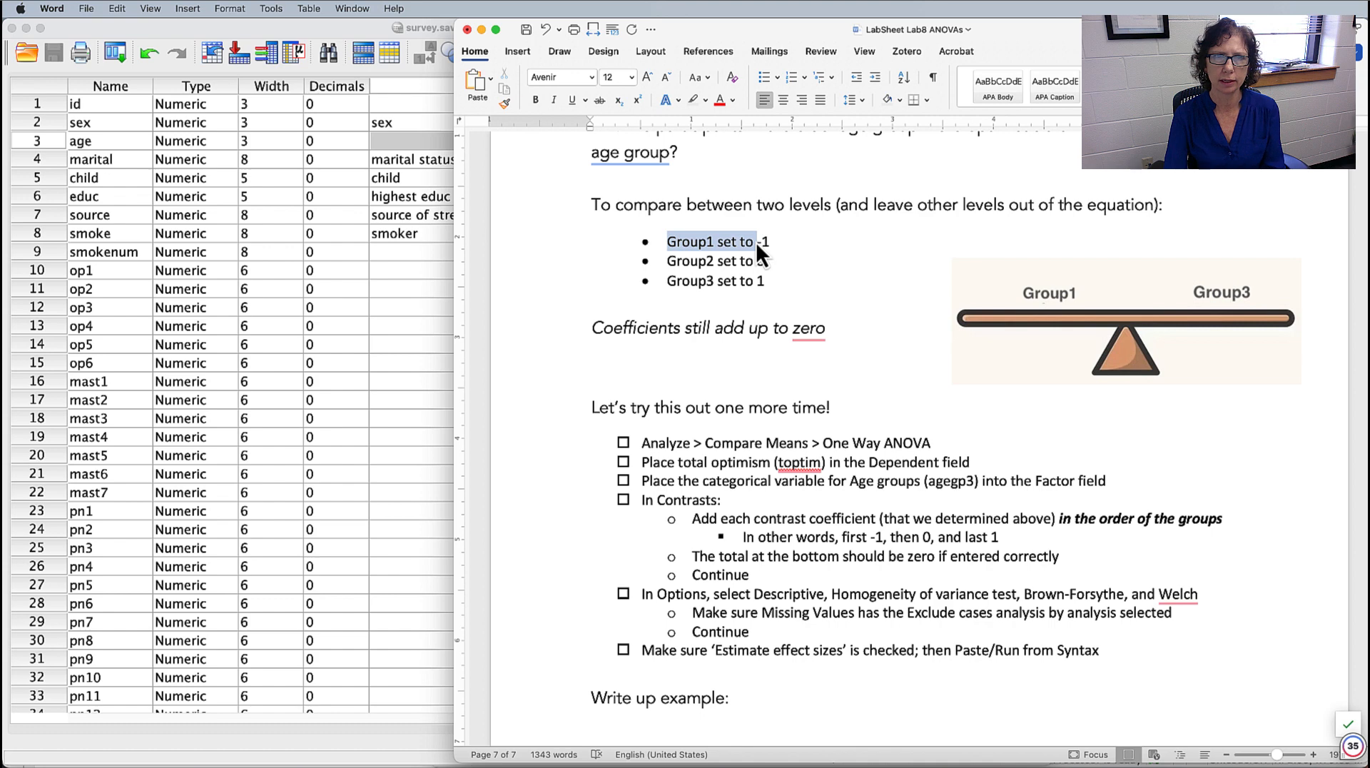
{"action": "left_click", "coordinate": [843, 280]}
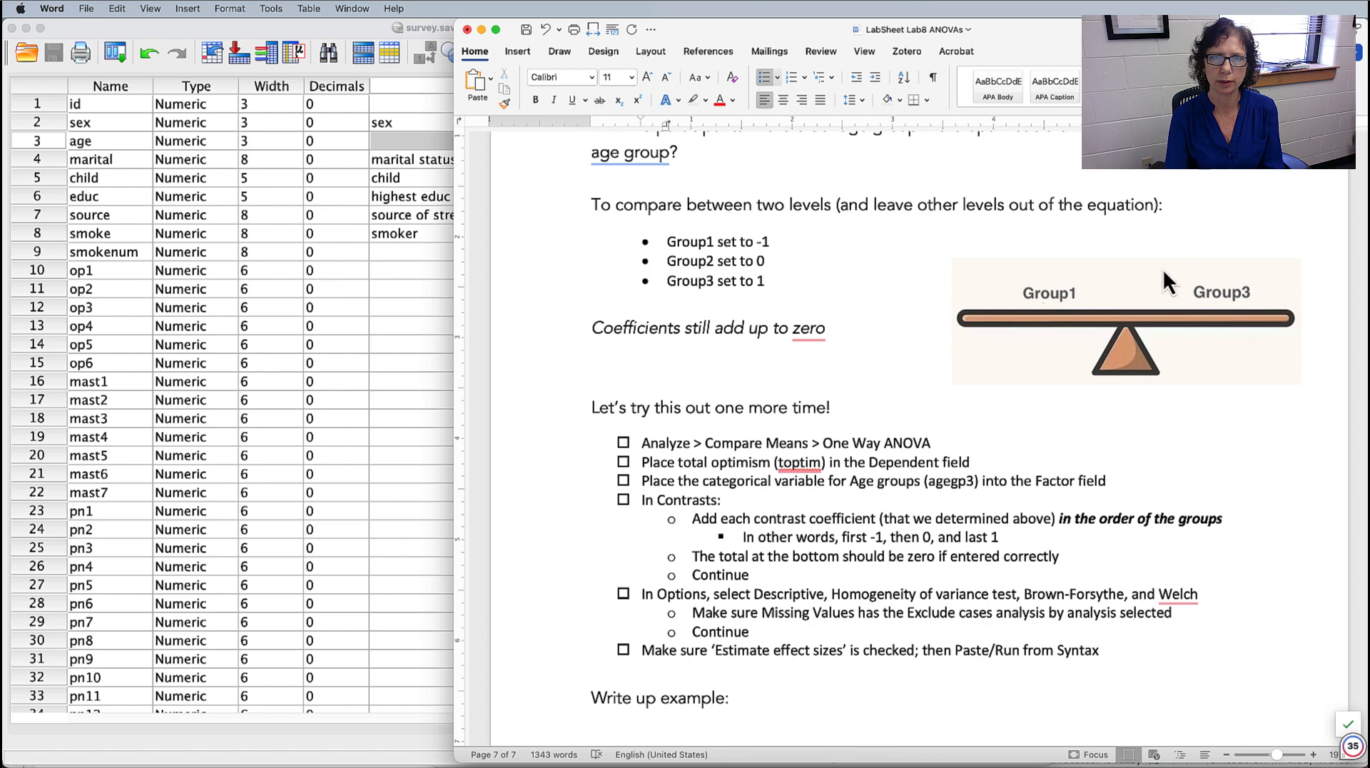
- Switch to the SPSS data editor, reopen the One-Way ANOVA contrasts for toptim by agegp3, and remove all existing coefficients
{"action": "left_click", "coordinate": [356, 28]}
{"action": "left_click", "coordinate": [332, 10]}
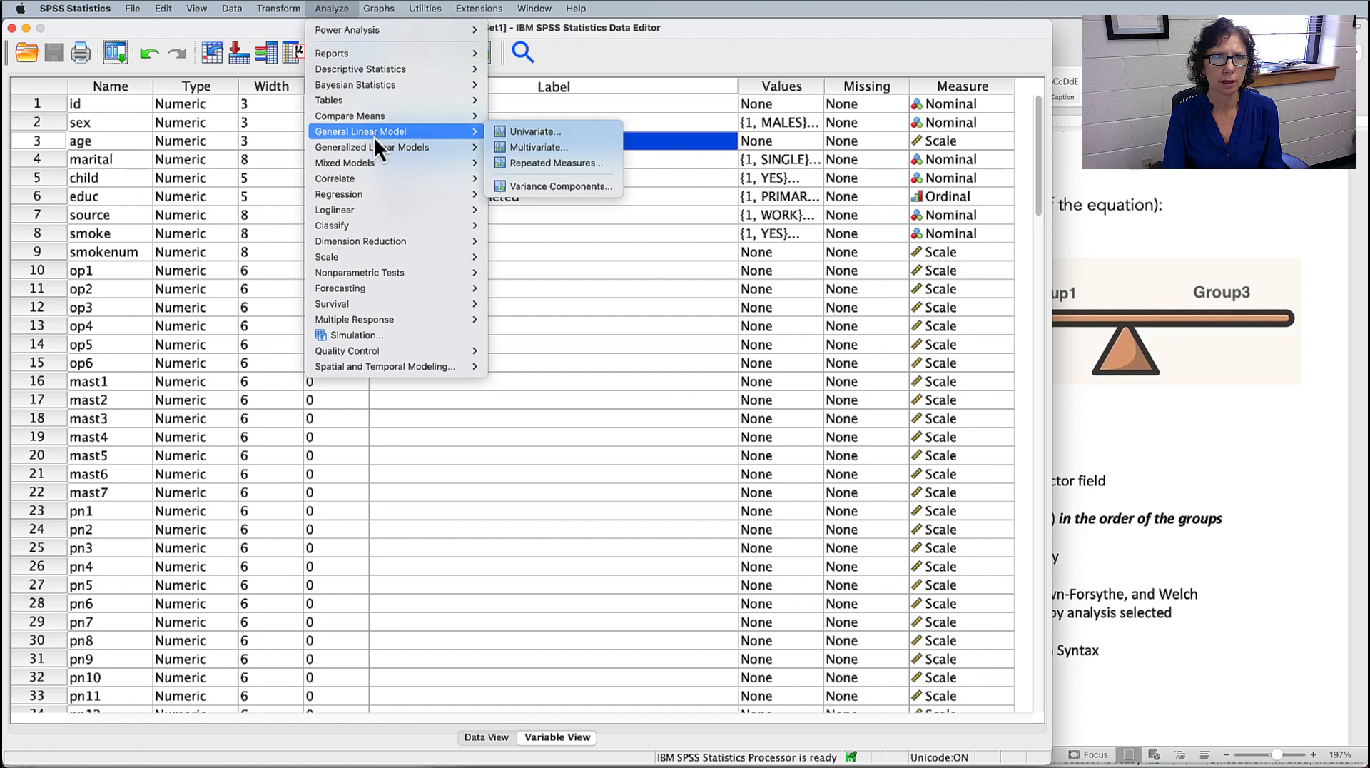
{"action": "mouse_move", "coordinate": [374, 117]}
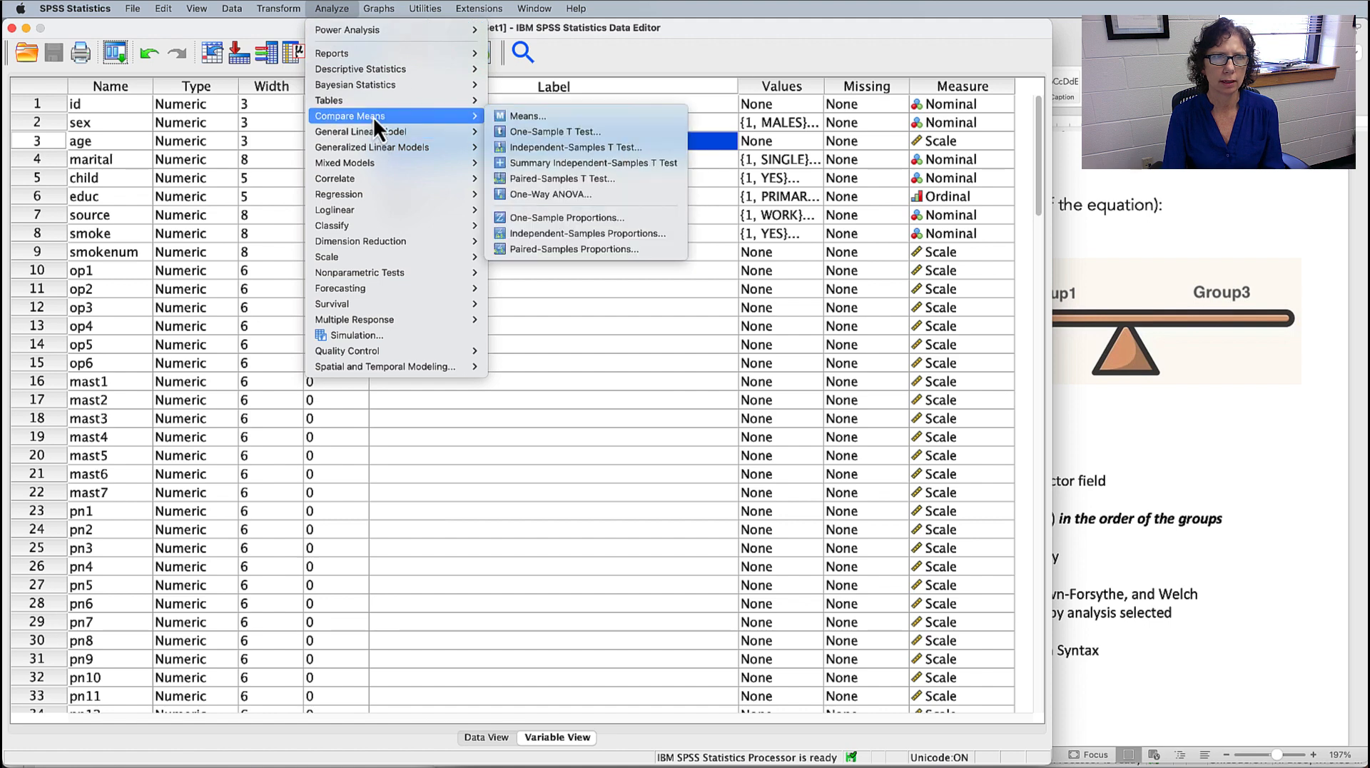
{"action": "left_click", "coordinate": [561, 195]}
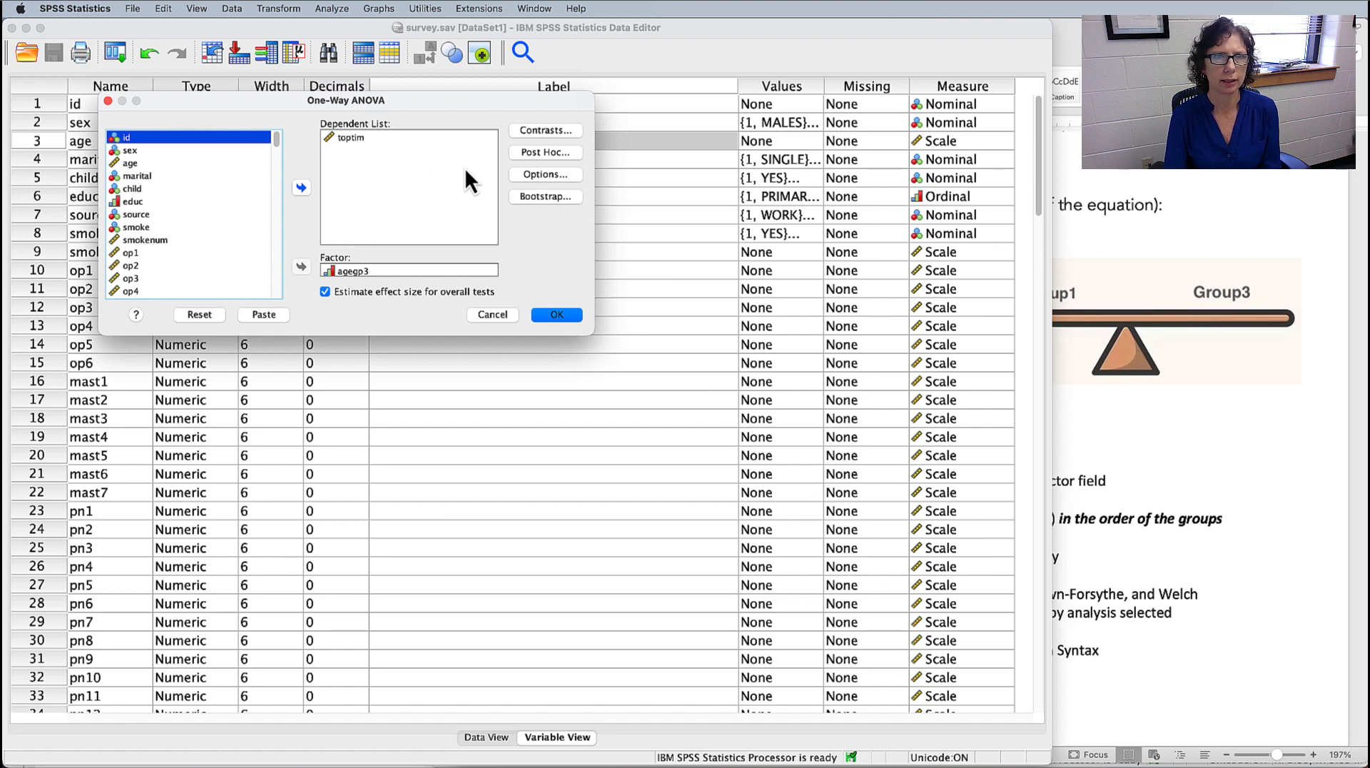
{"action": "left_click", "coordinate": [551, 130]}
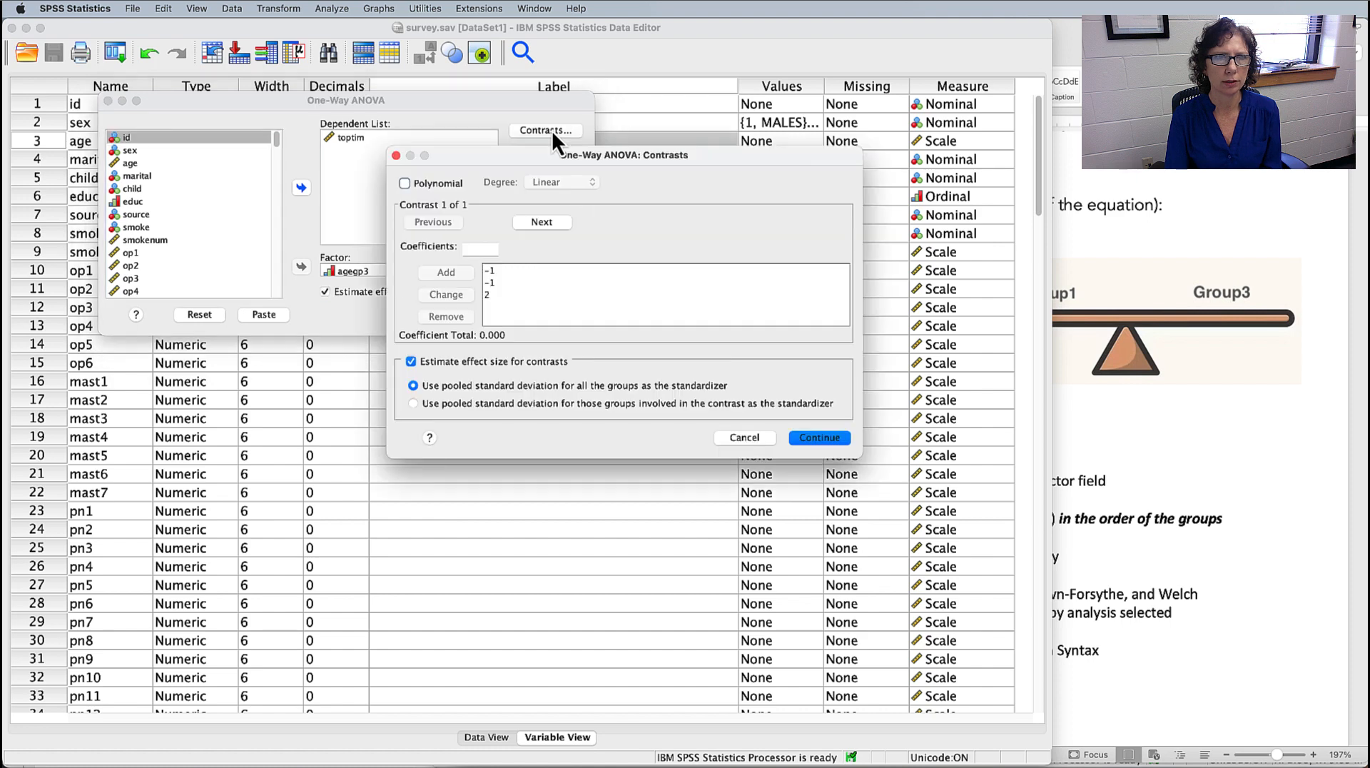
{"action": "left_click", "coordinate": [487, 297]}
{"action": "left_click", "coordinate": [452, 317]}
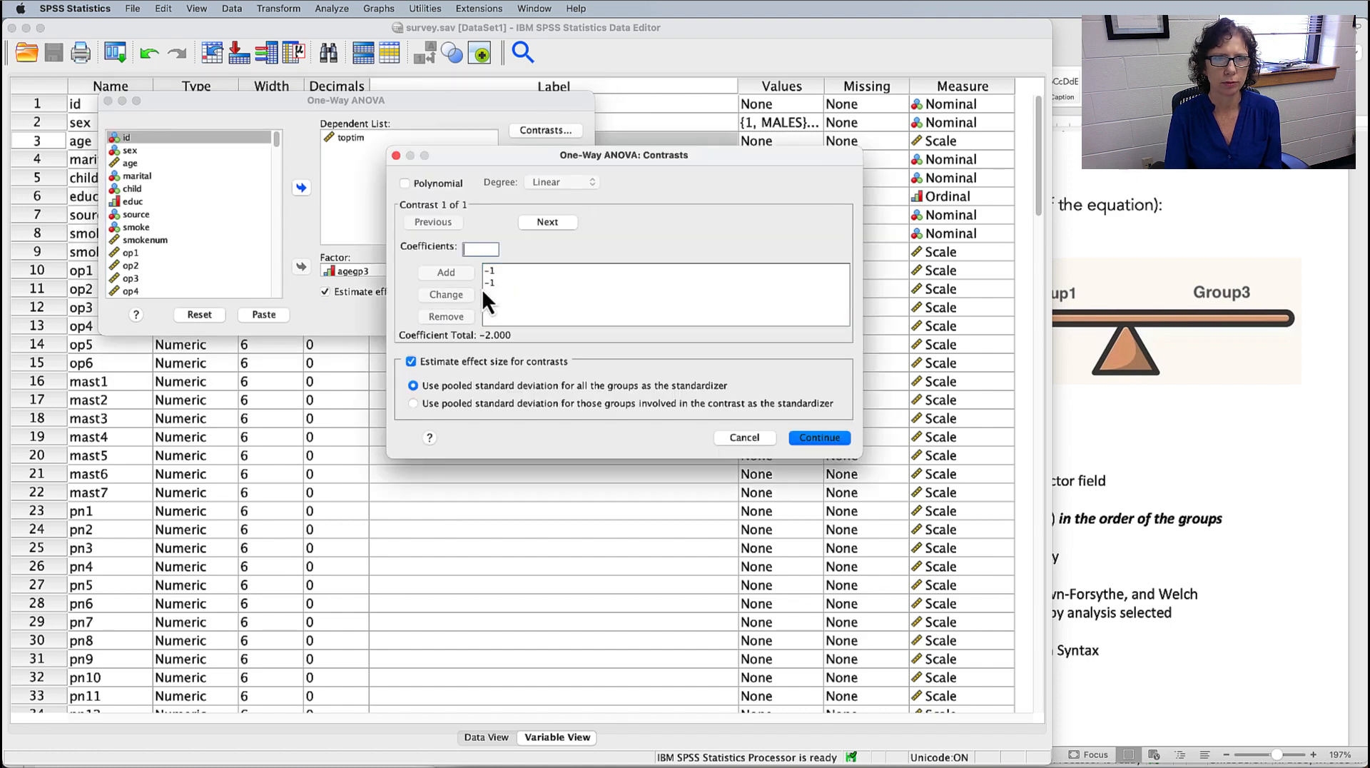
{"action": "left_click", "coordinate": [447, 321]}
{"action": "left_click", "coordinate": [504, 272]}
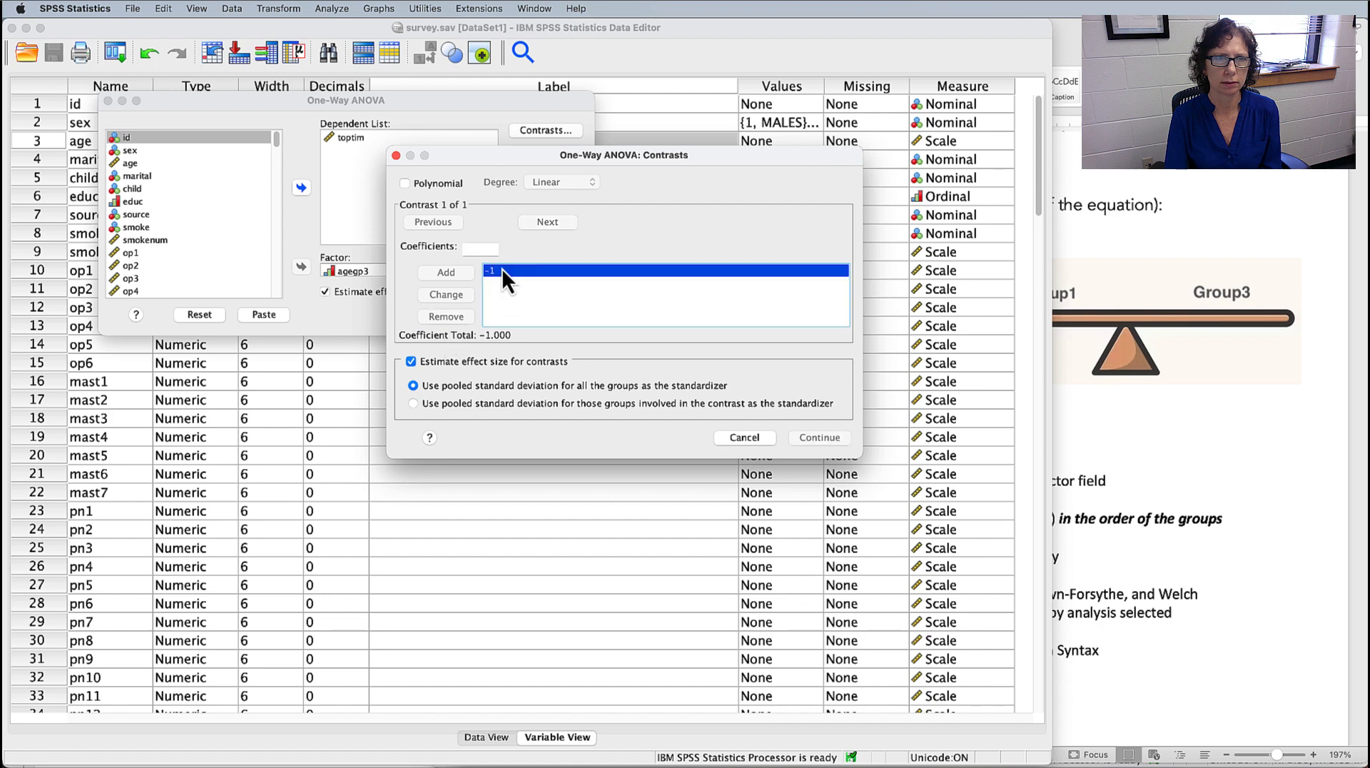
{"action": "left_click", "coordinate": [457, 315]}
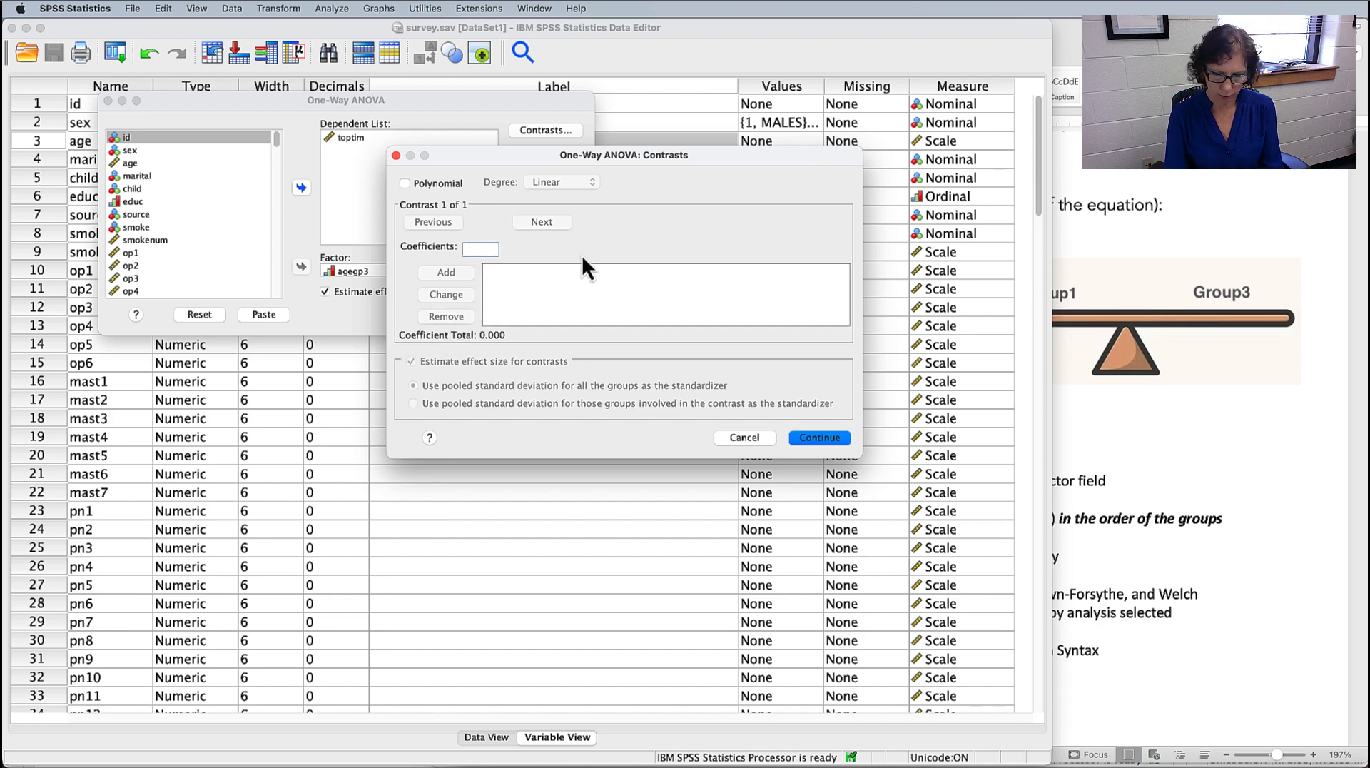
- Add the contrast coefficients -1, 0 and 1 in group order and accept the contrast settings
{"action": "type", "text": "-1"}
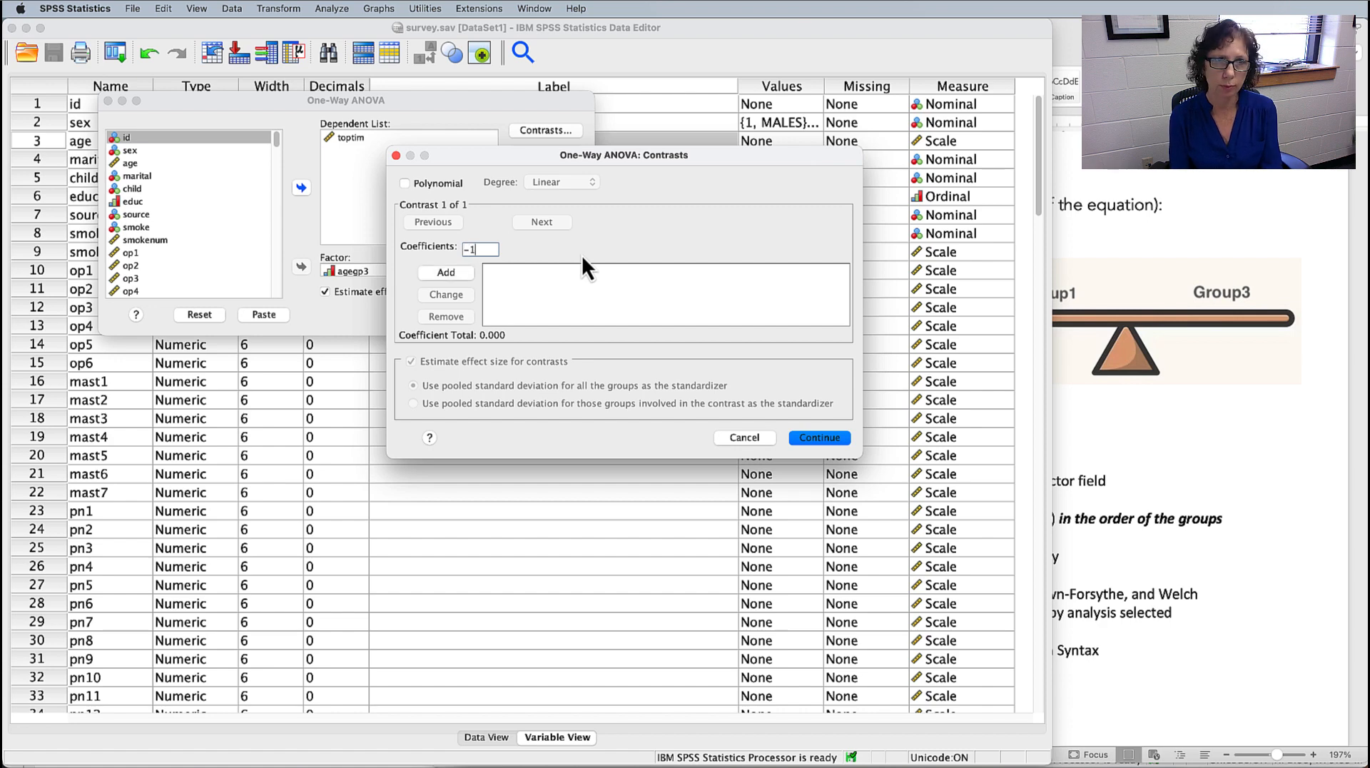
{"action": "left_click", "coordinate": [466, 272]}
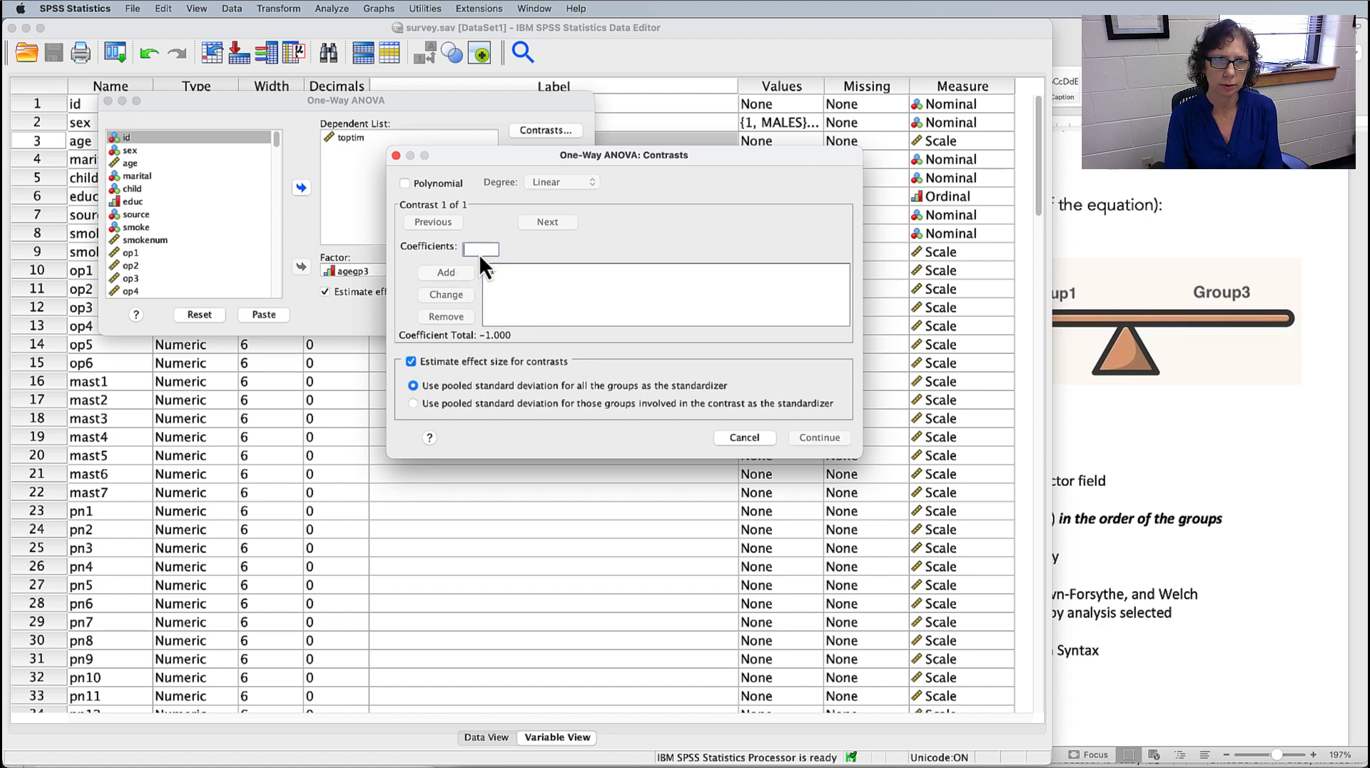
{"action": "type", "text": "0"}
{"action": "left_click", "coordinate": [438, 275]}
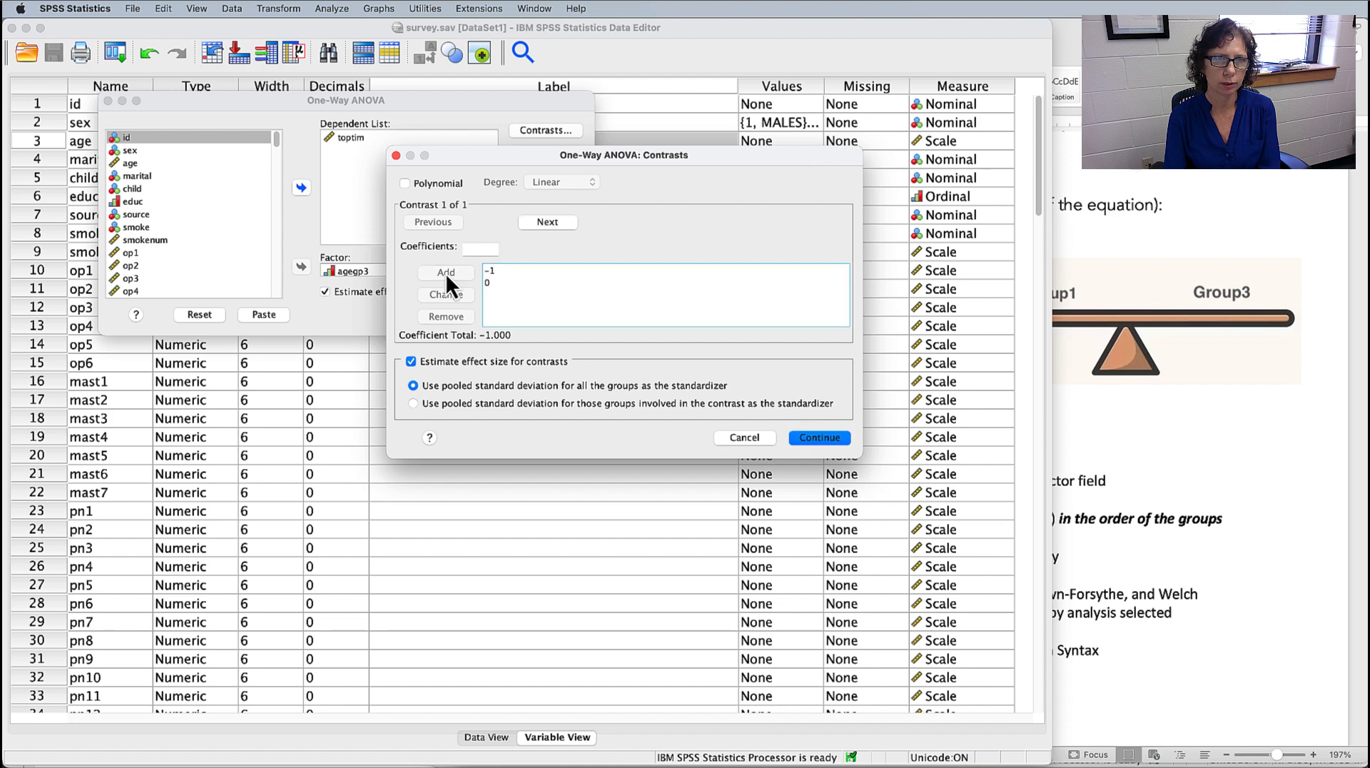
{"action": "left_click", "coordinate": [486, 250]}
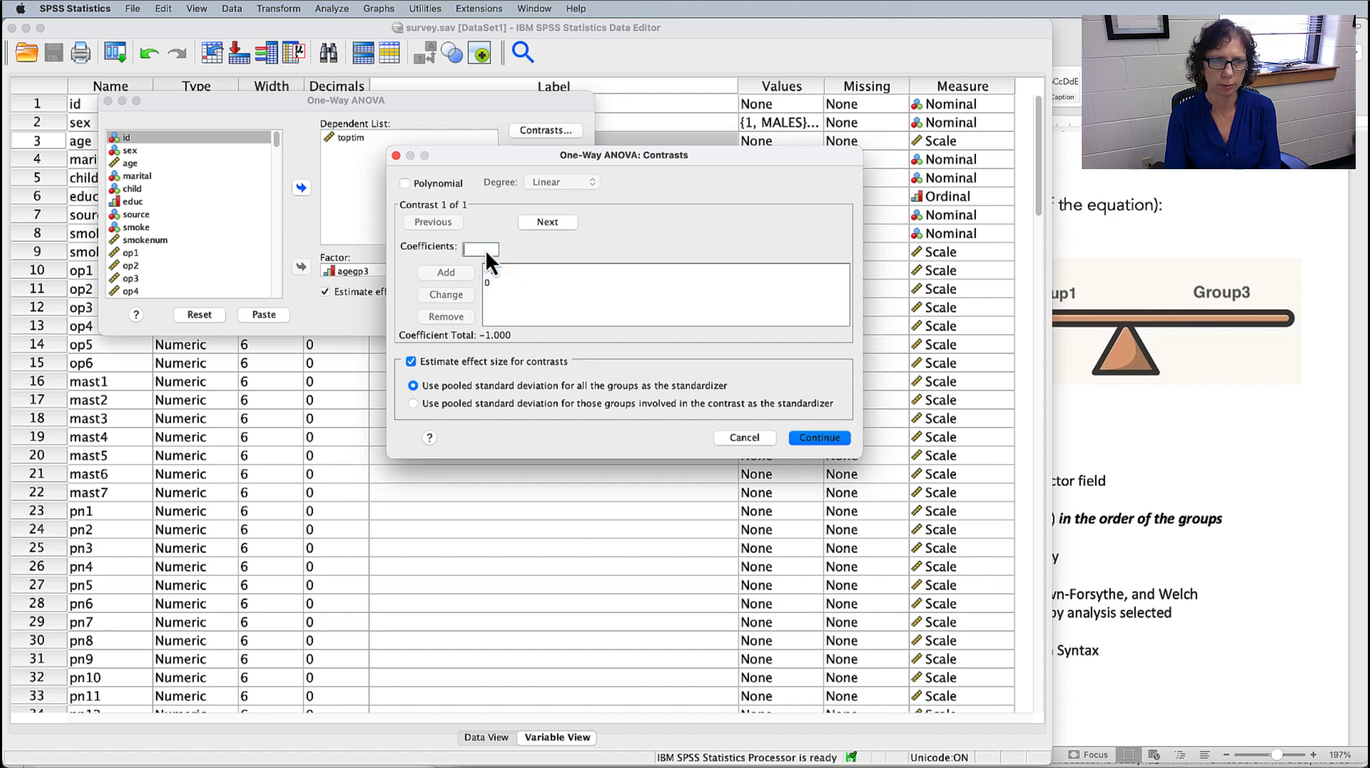
{"action": "type", "text": "1"}
{"action": "left_click", "coordinate": [459, 273]}
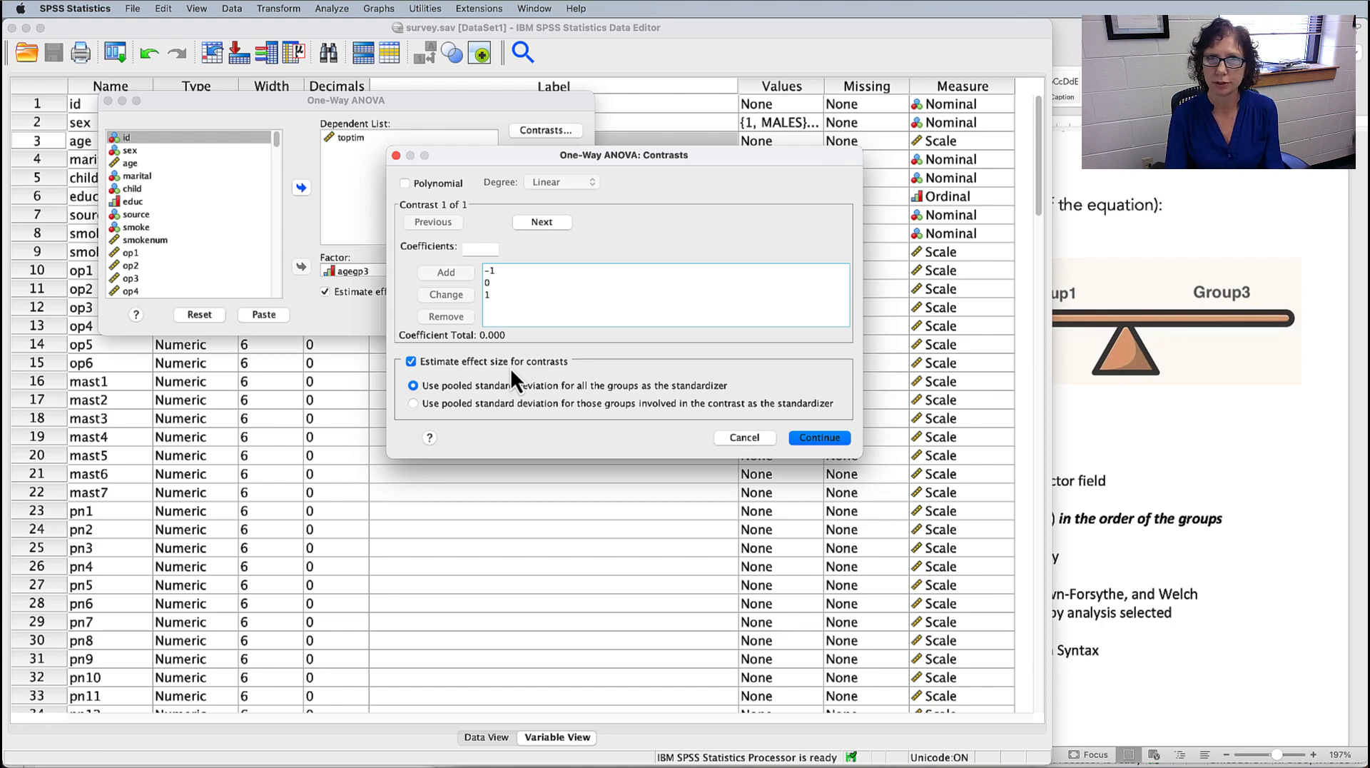
{"action": "left_click", "coordinate": [820, 437]}
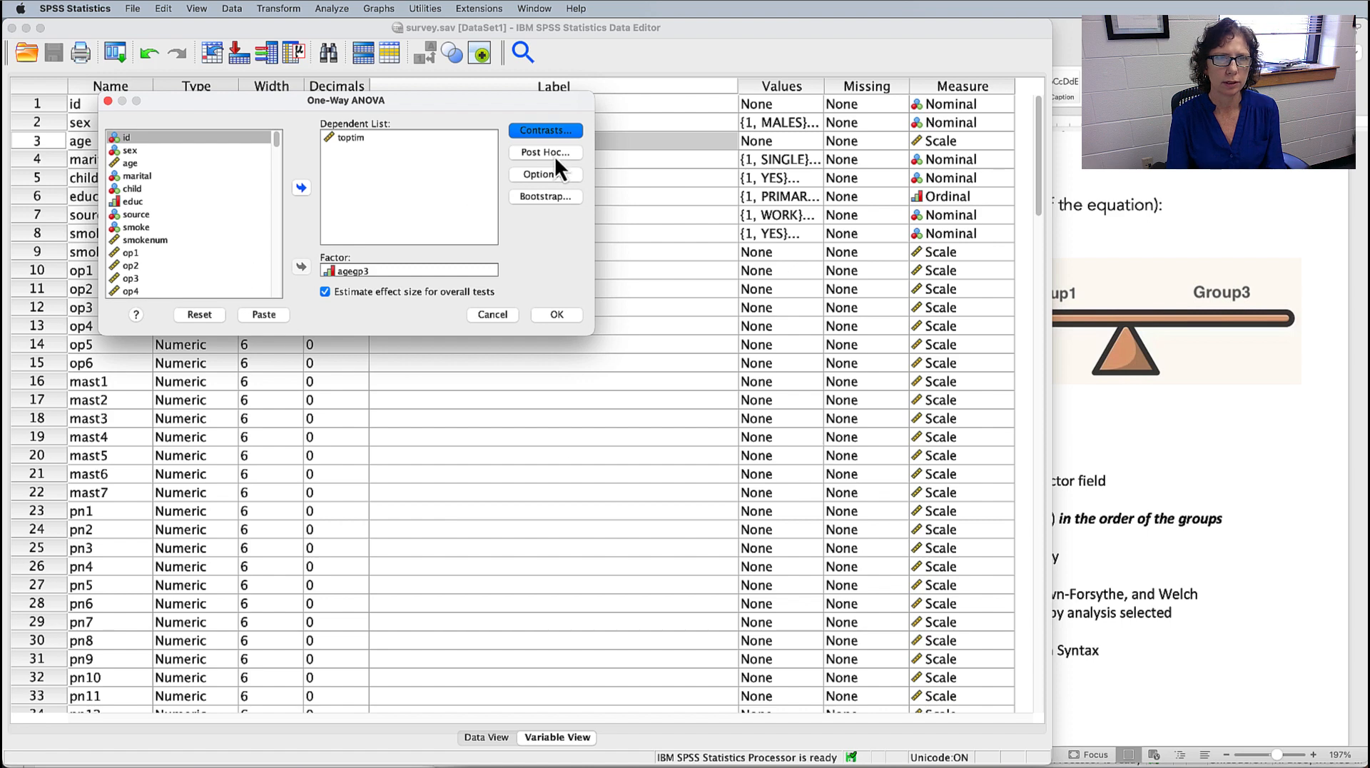
- Check the ANOVA's statistics and missing-value options, then paste its command as syntax and bring the syntax file forward
{"action": "left_click", "coordinate": [551, 177]}
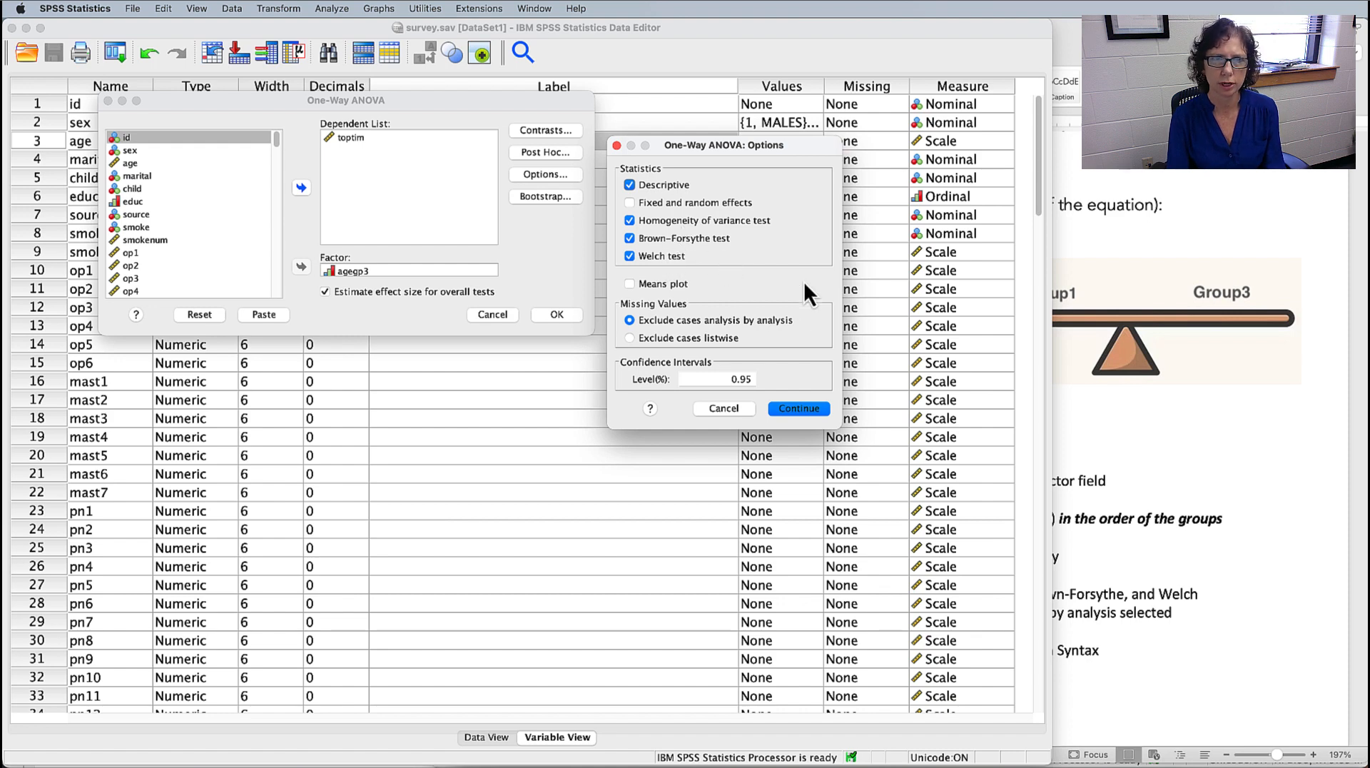
{"action": "left_click", "coordinate": [801, 408]}
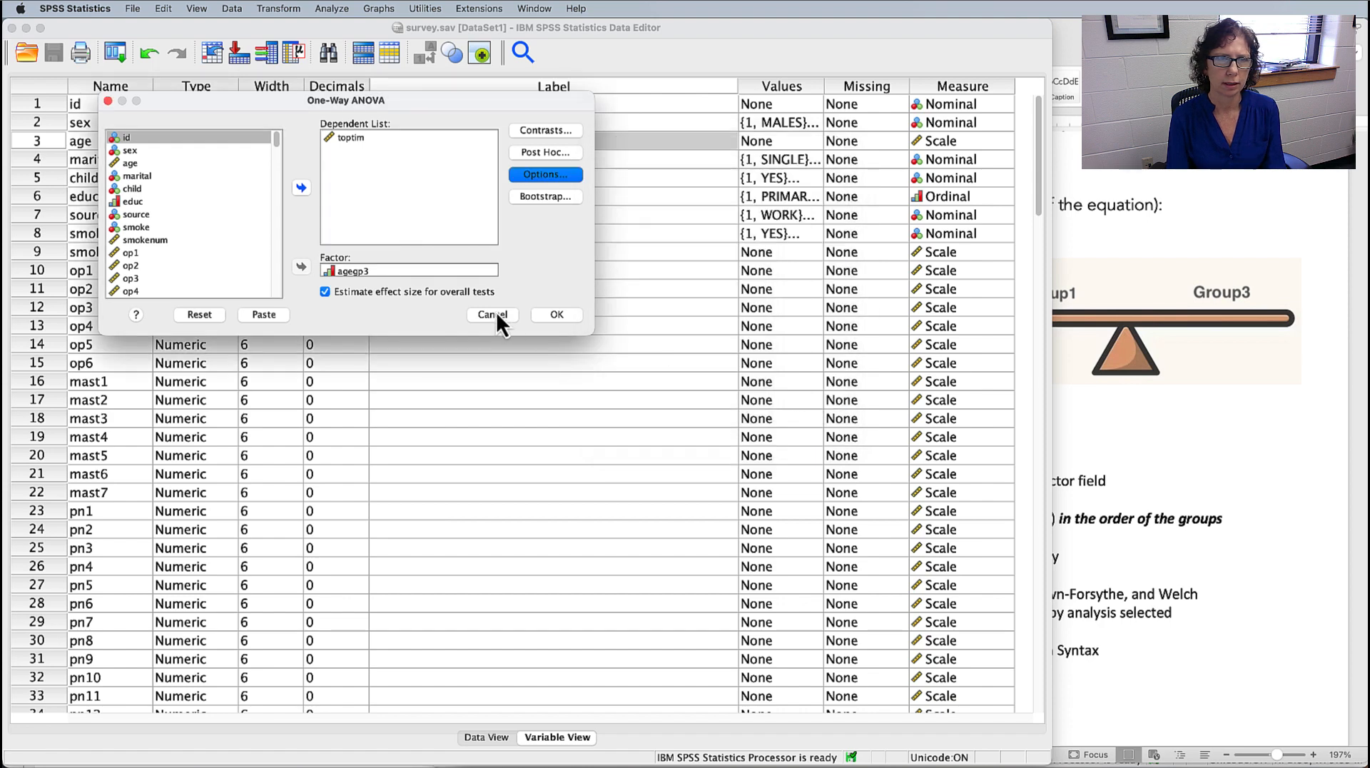
{"action": "left_click", "coordinate": [274, 315]}
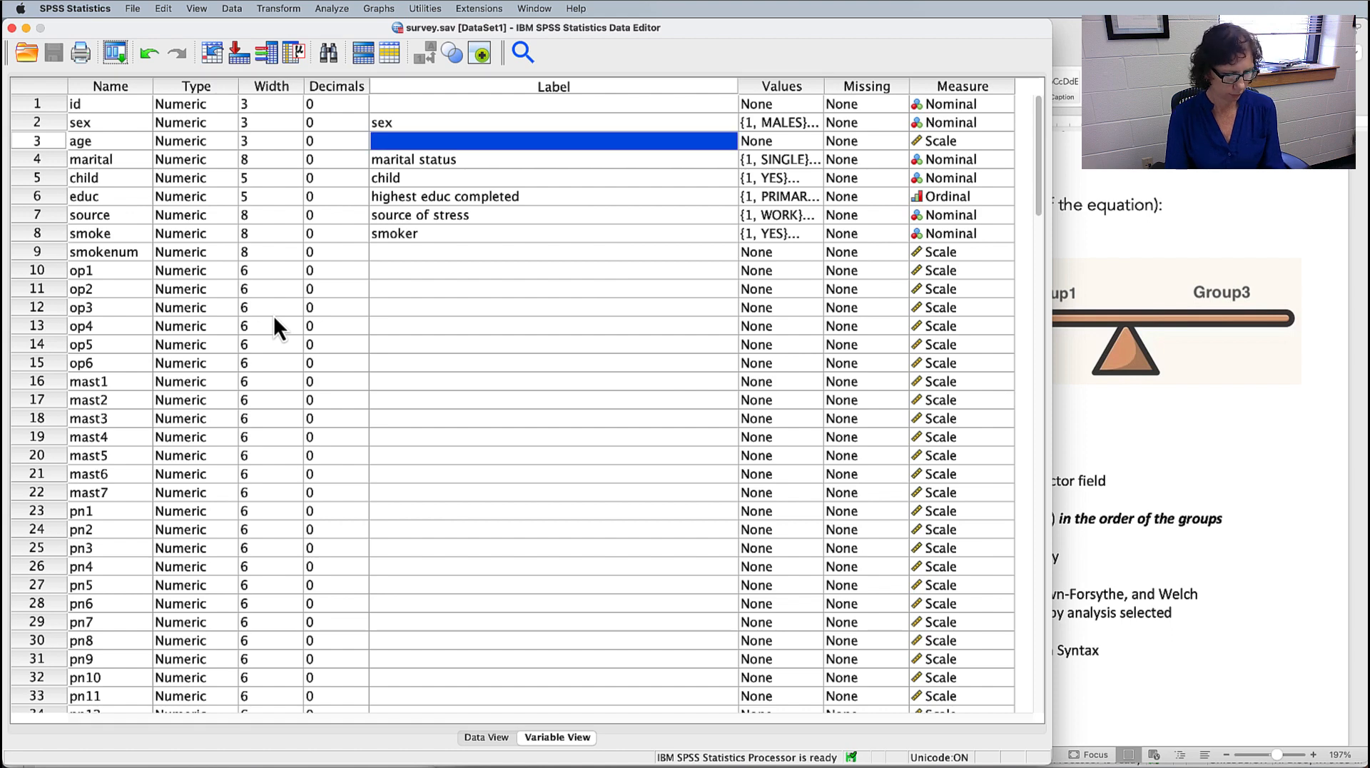
{"action": "key", "text": "super+Tab"}
{"action": "key", "text": "super+Tab"}
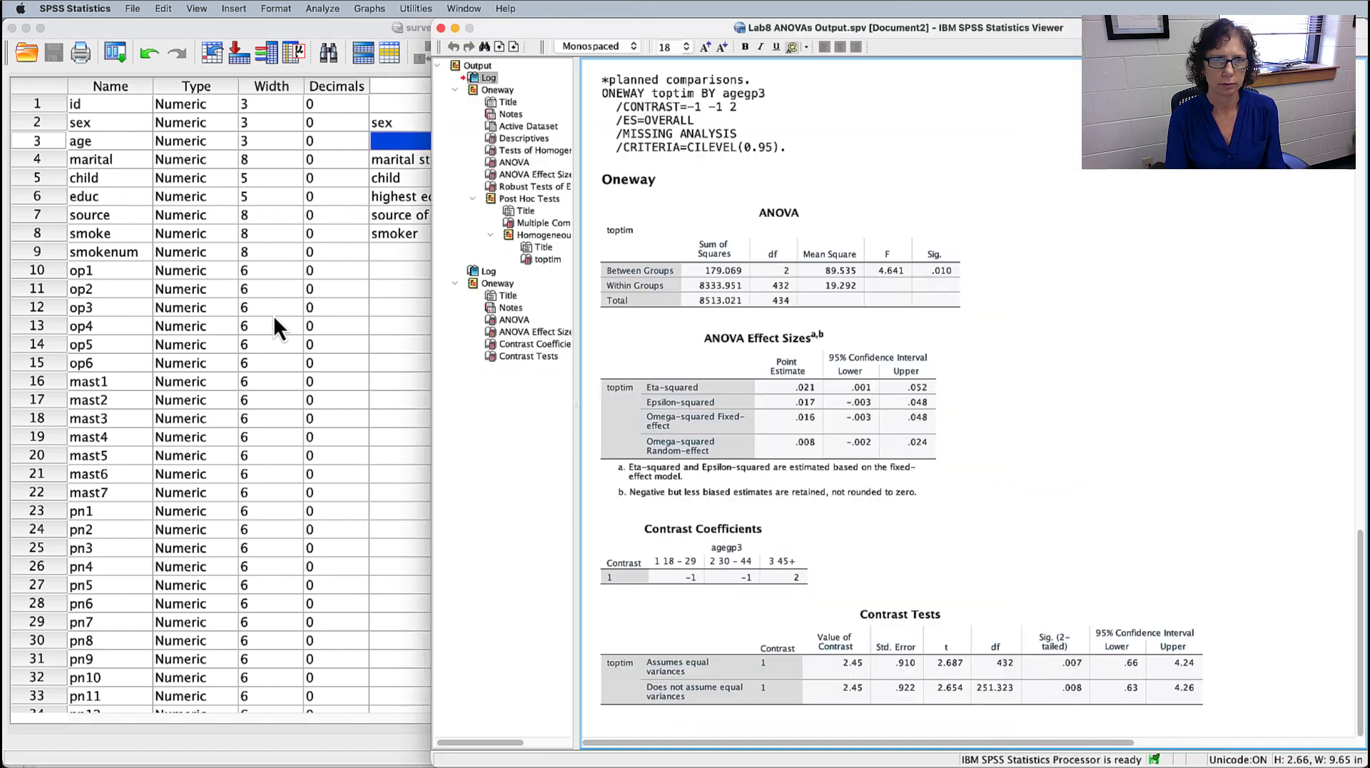
{"action": "key", "text": "super+grave"}
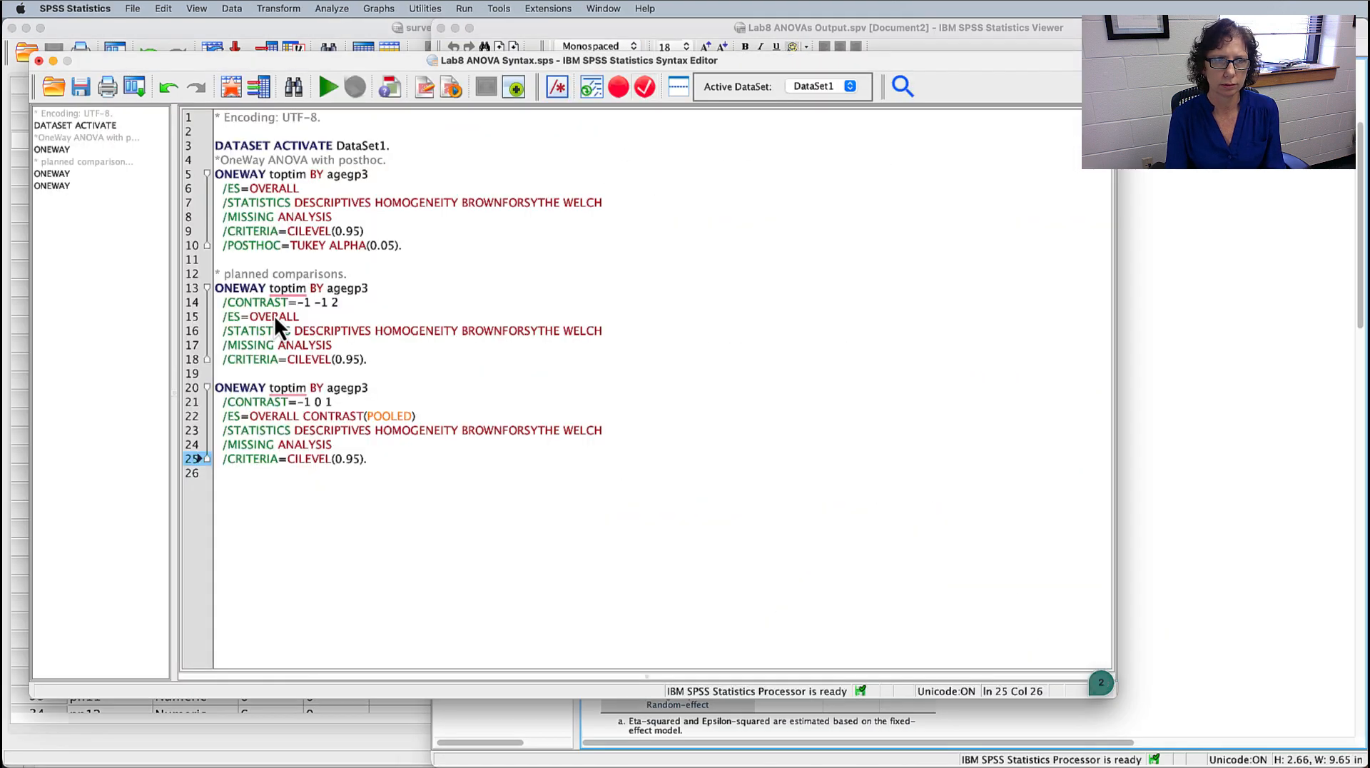
- Compare the pasted ONEWAY block with the earlier ones, highlighting their contrast, effect size and statistics lines
{"action": "left_click", "coordinate": [308, 389]}
{"action": "left_click_drag", "start_coordinate": [216, 390], "coordinate": [399, 465]}
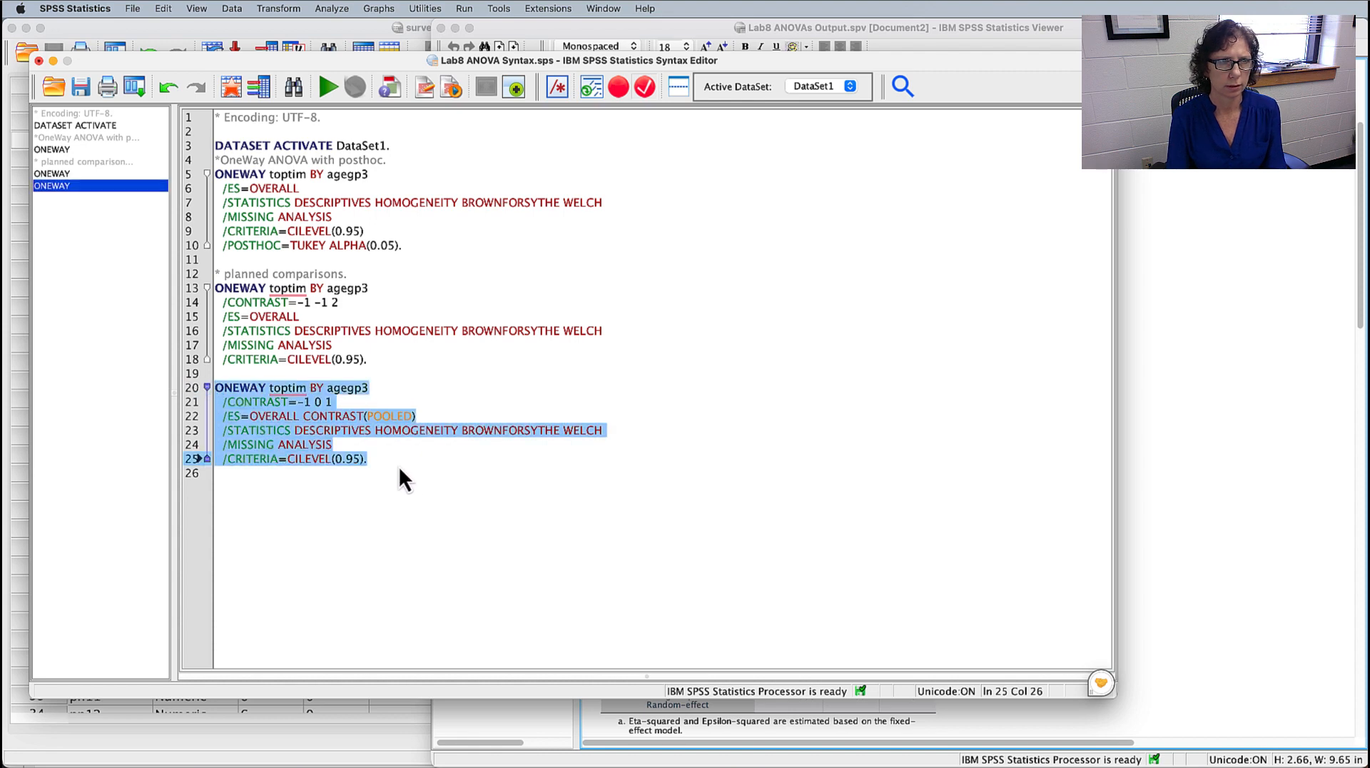
{"action": "left_click", "coordinate": [267, 305]}
{"action": "left_click", "coordinate": [363, 305]}
{"action": "left_click_drag", "start_coordinate": [362, 303], "coordinate": [216, 309]}
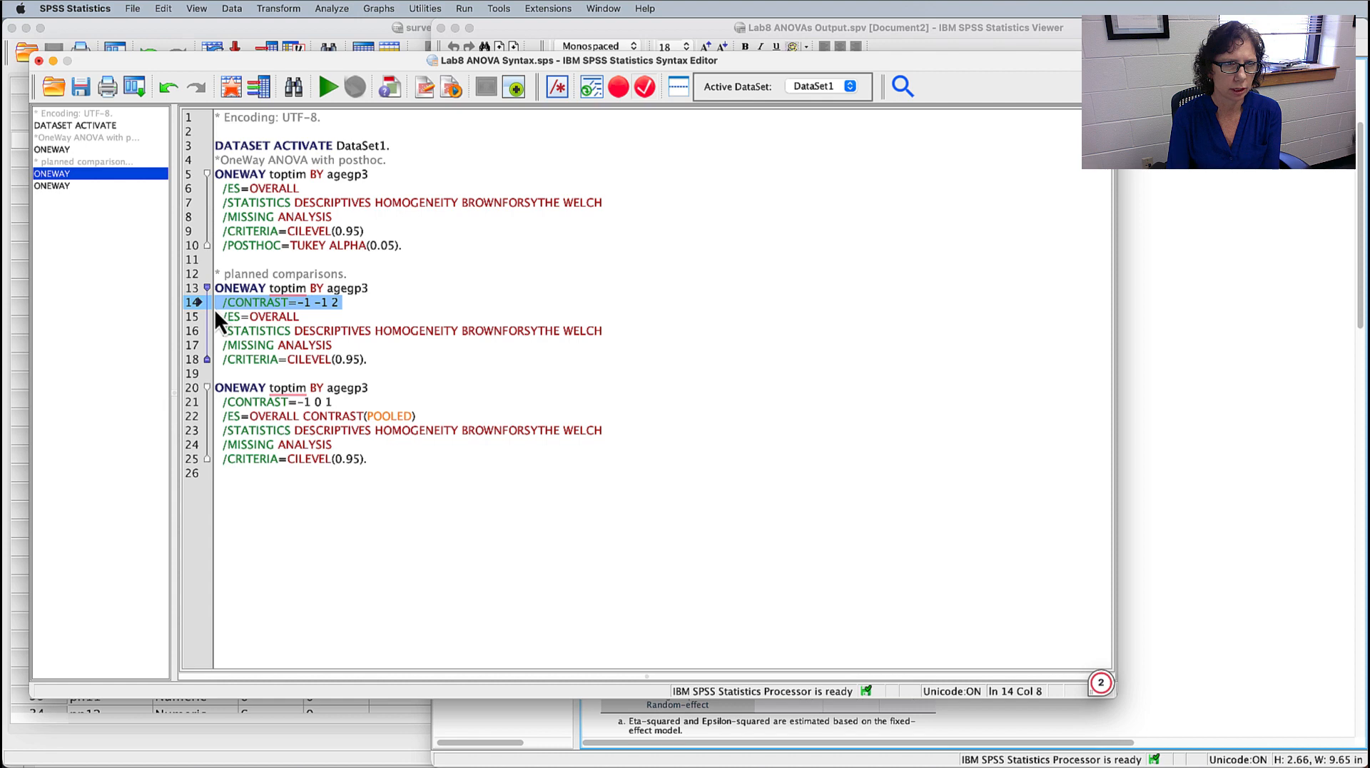
{"action": "left_click", "coordinate": [347, 403]}
{"action": "left_click_drag", "start_coordinate": [347, 403], "coordinate": [212, 404]}
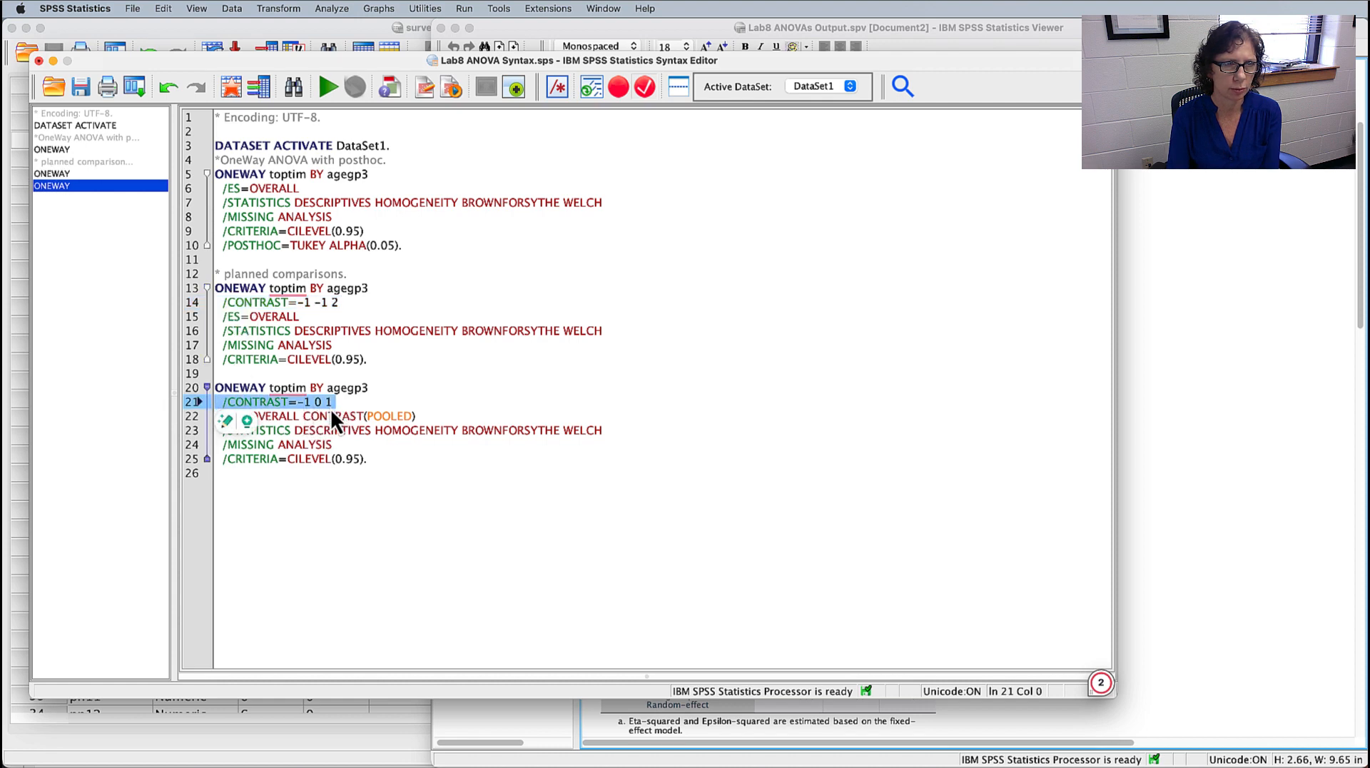
{"action": "left_click", "coordinate": [443, 474]}
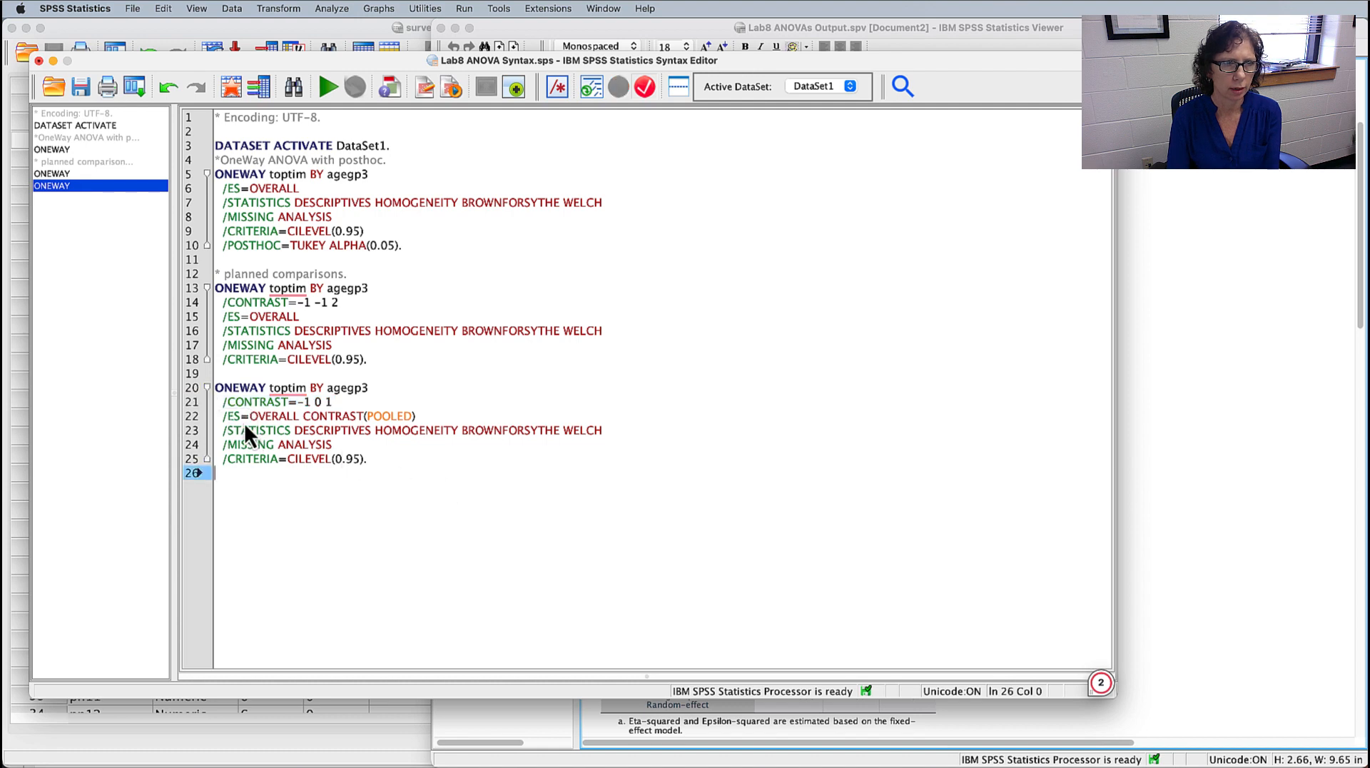
{"action": "double_click", "coordinate": [233, 419]}
{"action": "double_click", "coordinate": [323, 418]}
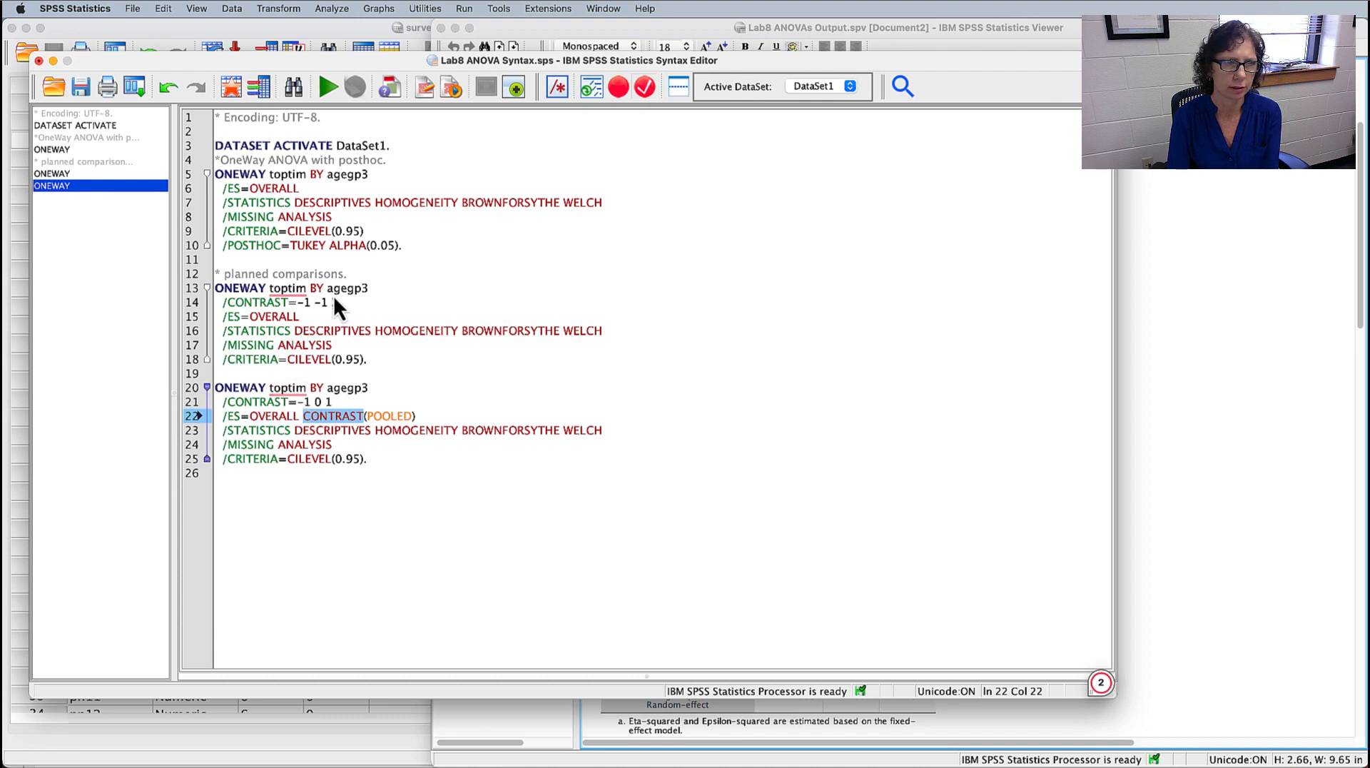
{"action": "left_click_drag", "start_coordinate": [280, 434], "coordinate": [571, 431]}
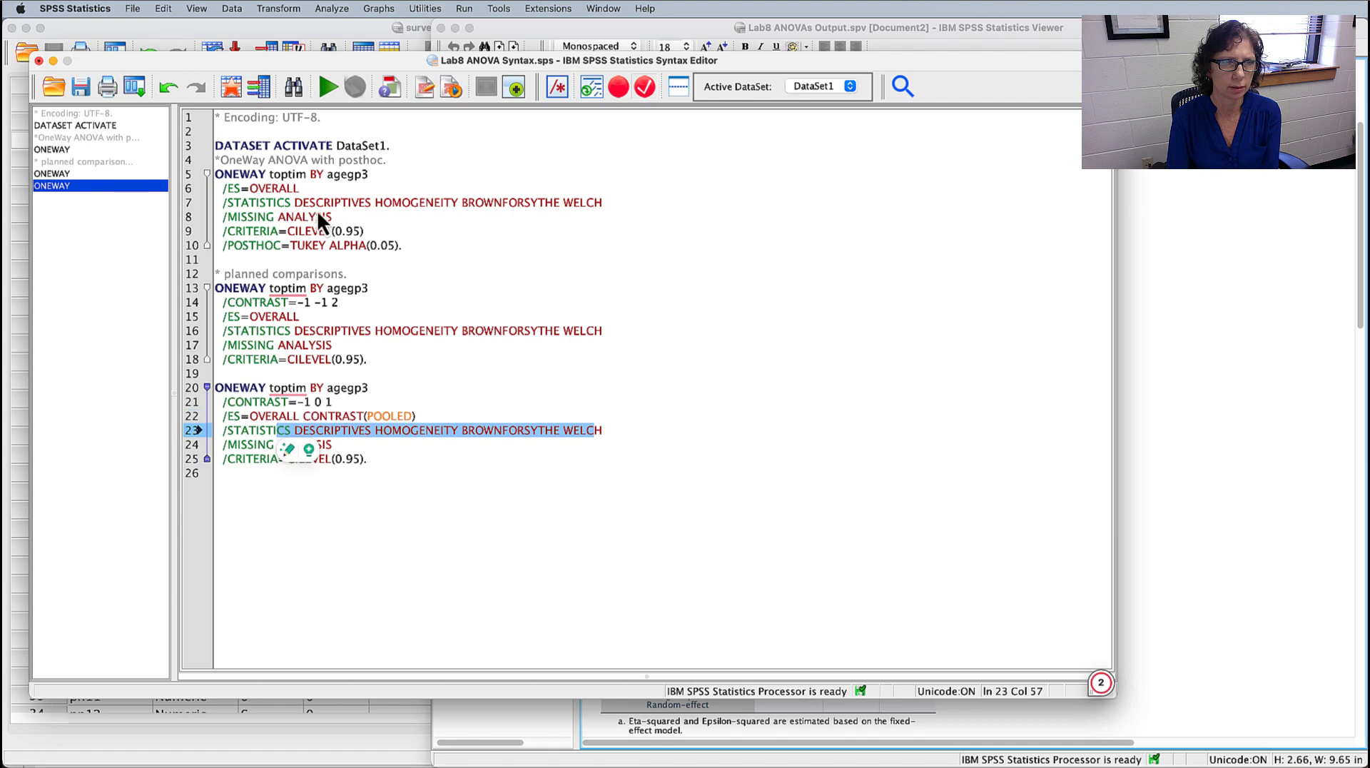
{"action": "left_click_drag", "start_coordinate": [293, 203], "coordinate": [598, 208]}
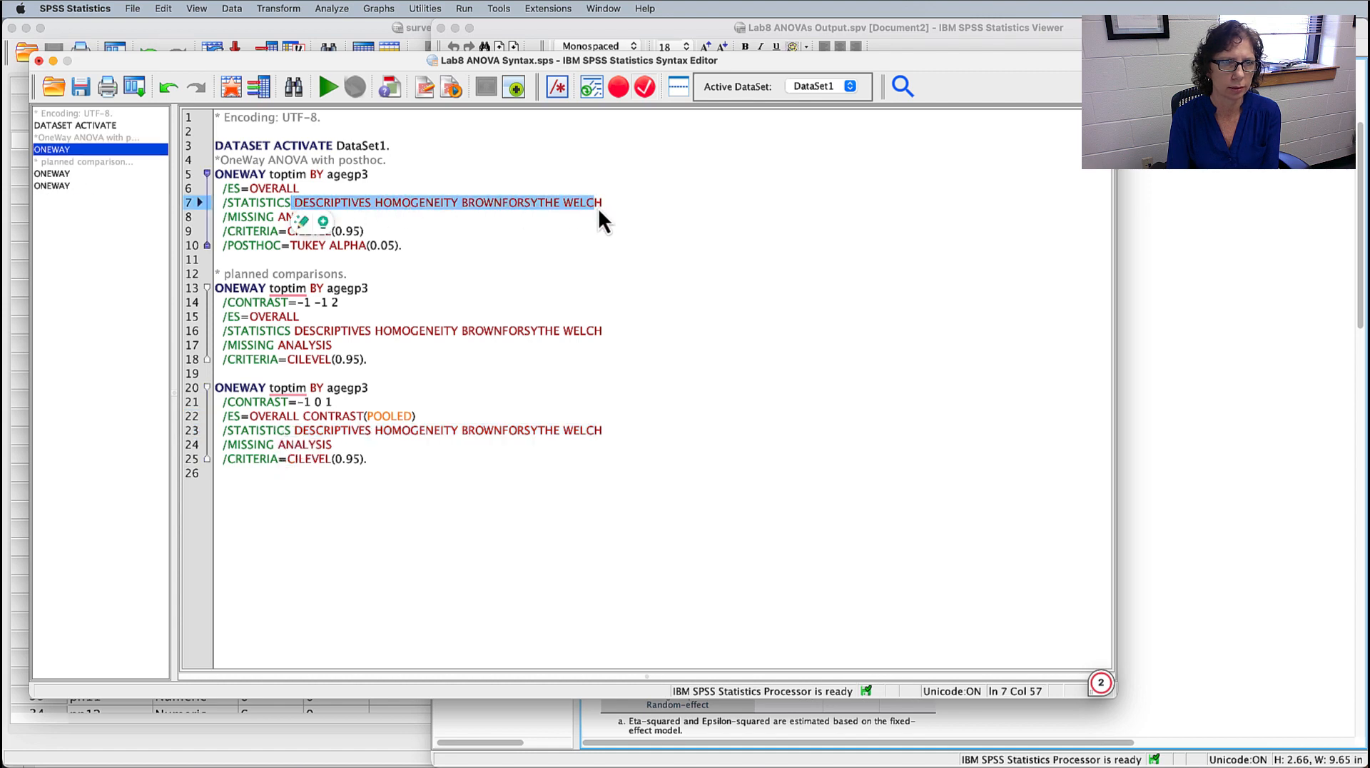
{"action": "left_click", "coordinate": [377, 466]}
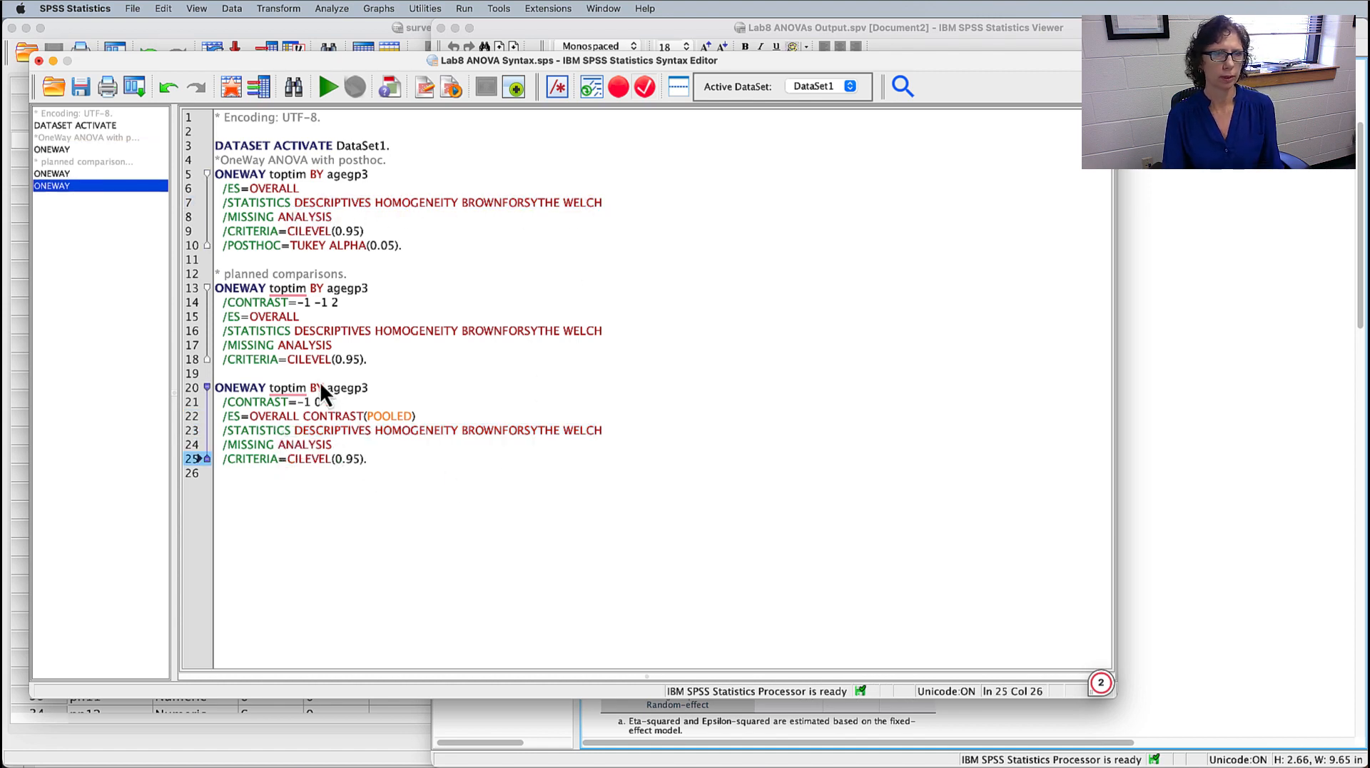
- Insert the comment "*comparison between group1 and group3." above the last ONEWAY block, and run the comment and block
{"action": "left_click", "coordinate": [460, 367]}
{"action": "key", "text": "Return"}
{"action": "type", "text": "*"}
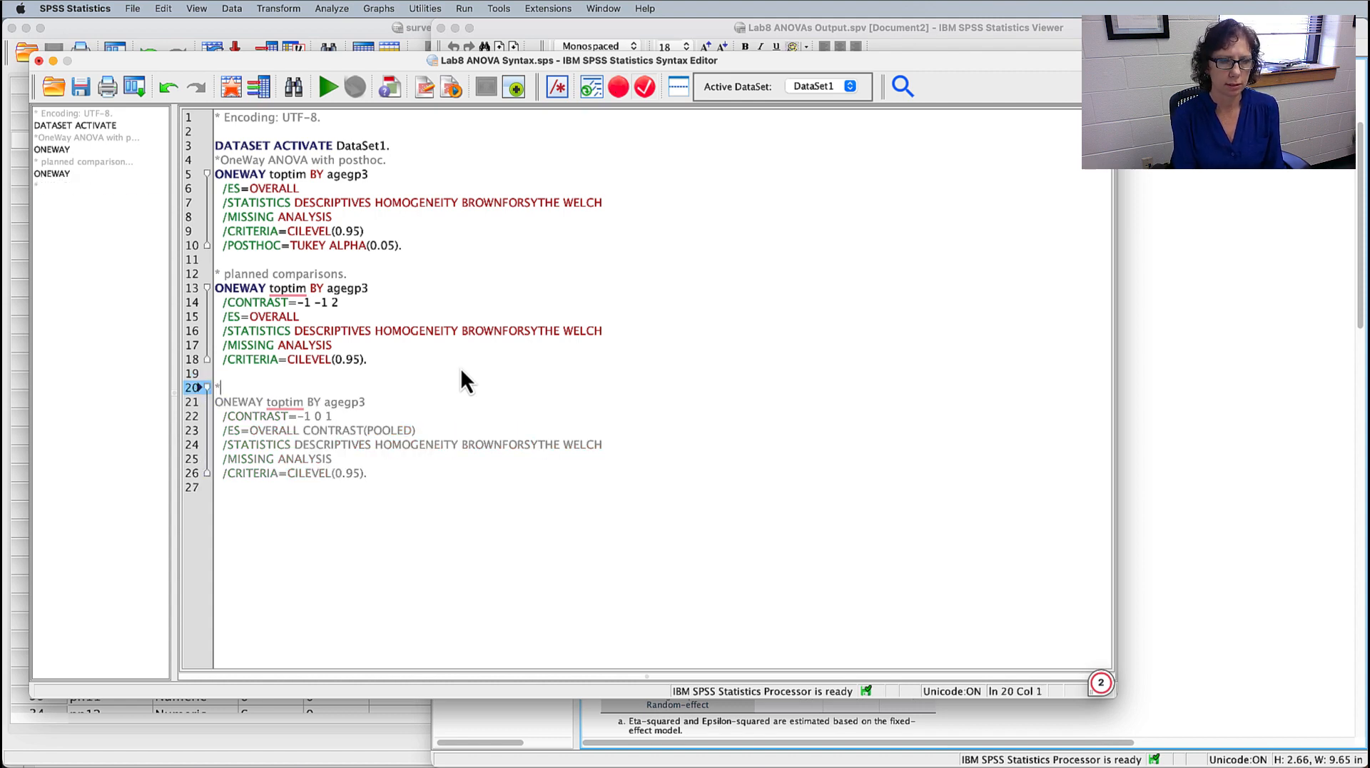
{"action": "type", "text": "com"}
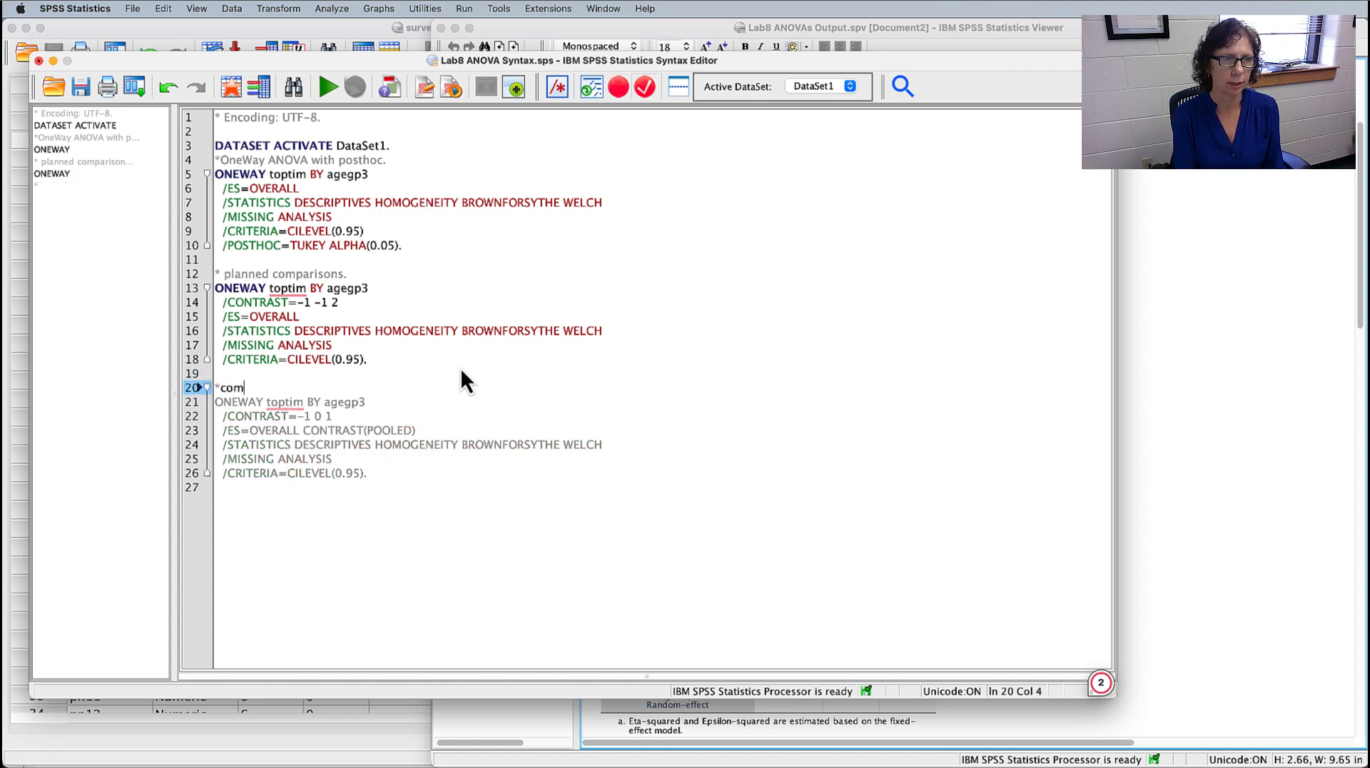
{"action": "type", "text": "parison "}
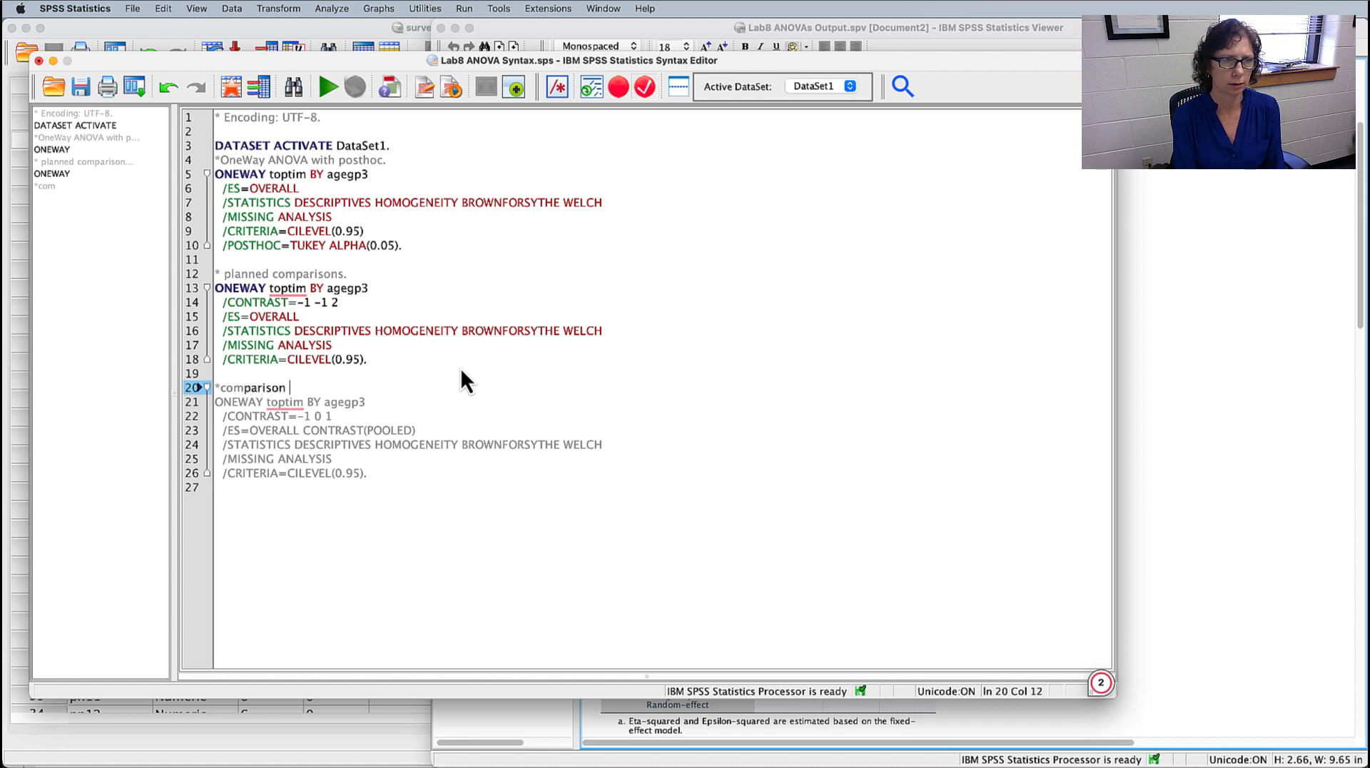
{"action": "type", "text": "between group"}
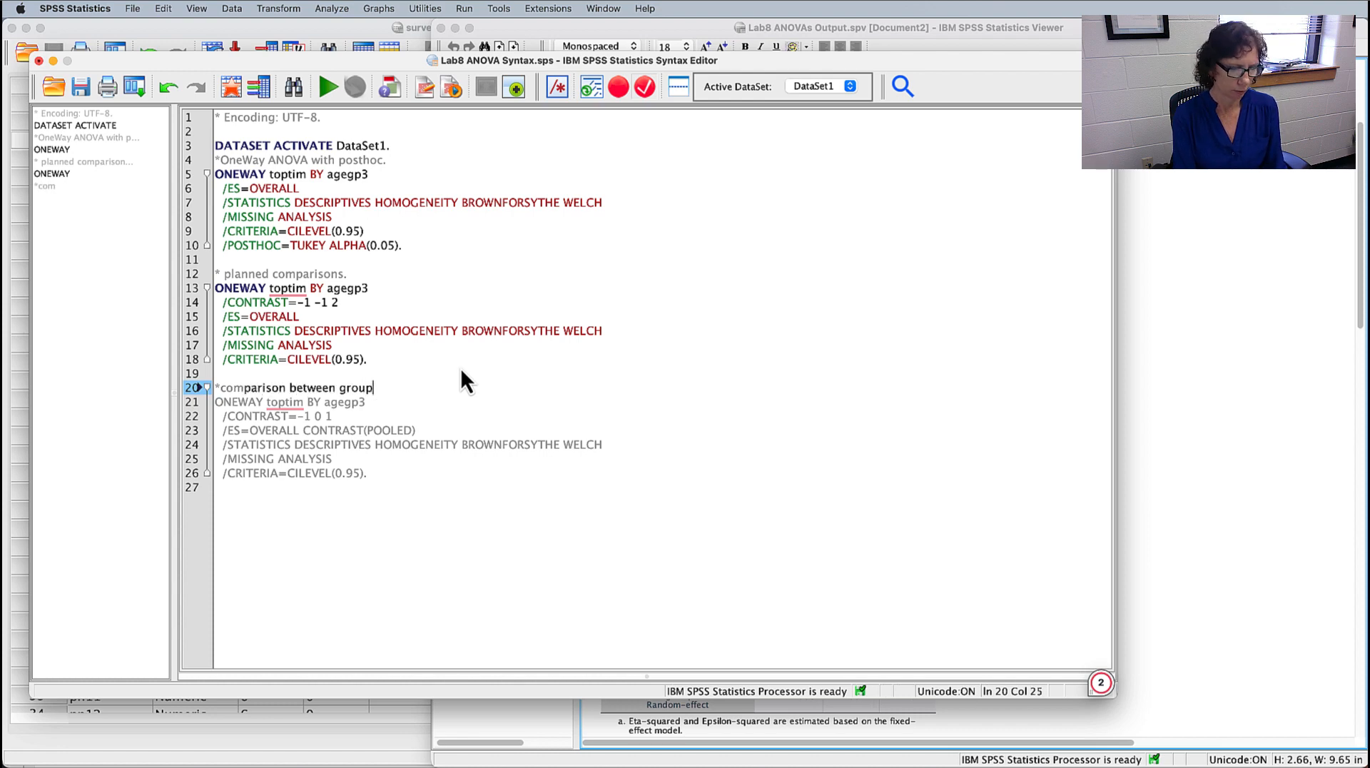
{"action": "type", "text": "1 and grop"}
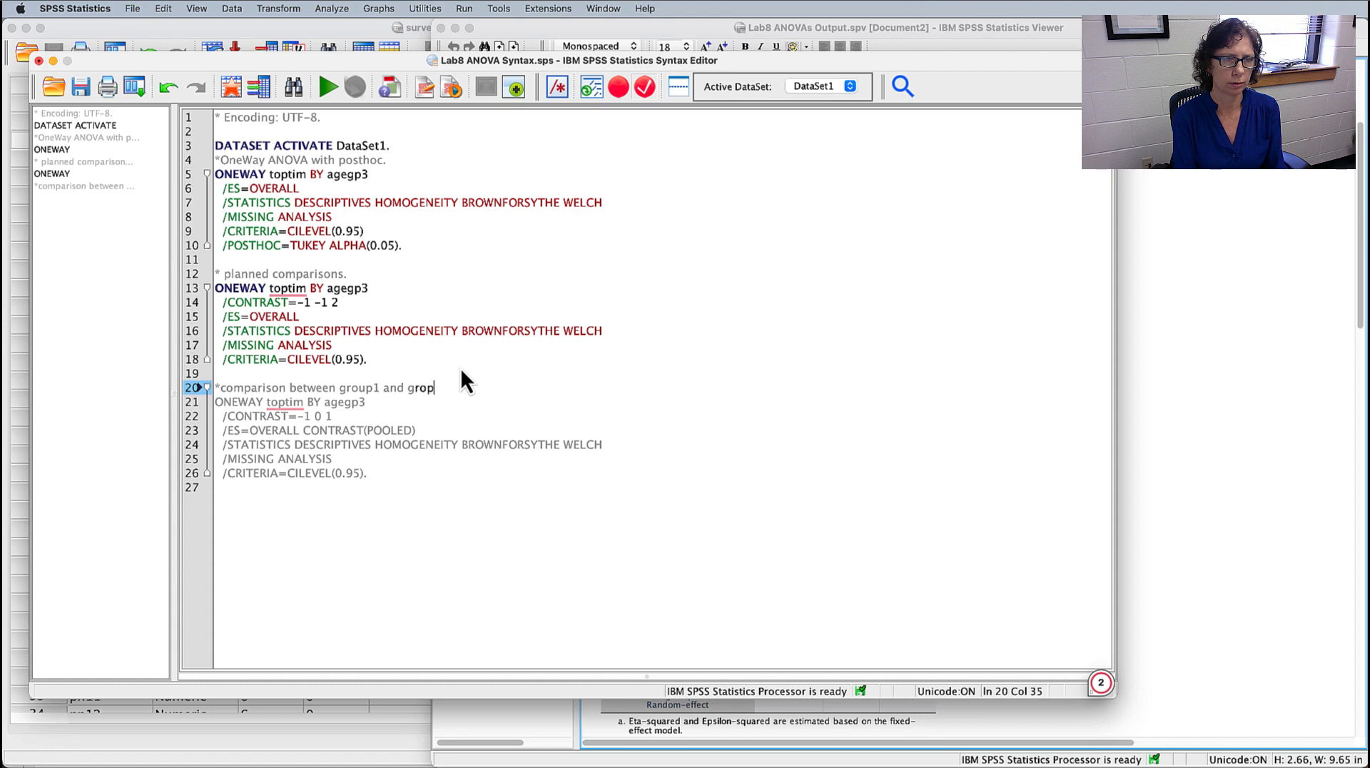
{"action": "type", "text": "u"}
{"action": "key", "text": "BackSpace"}
{"action": "key", "text": "BackSpace"}
{"action": "type", "text": "up"}
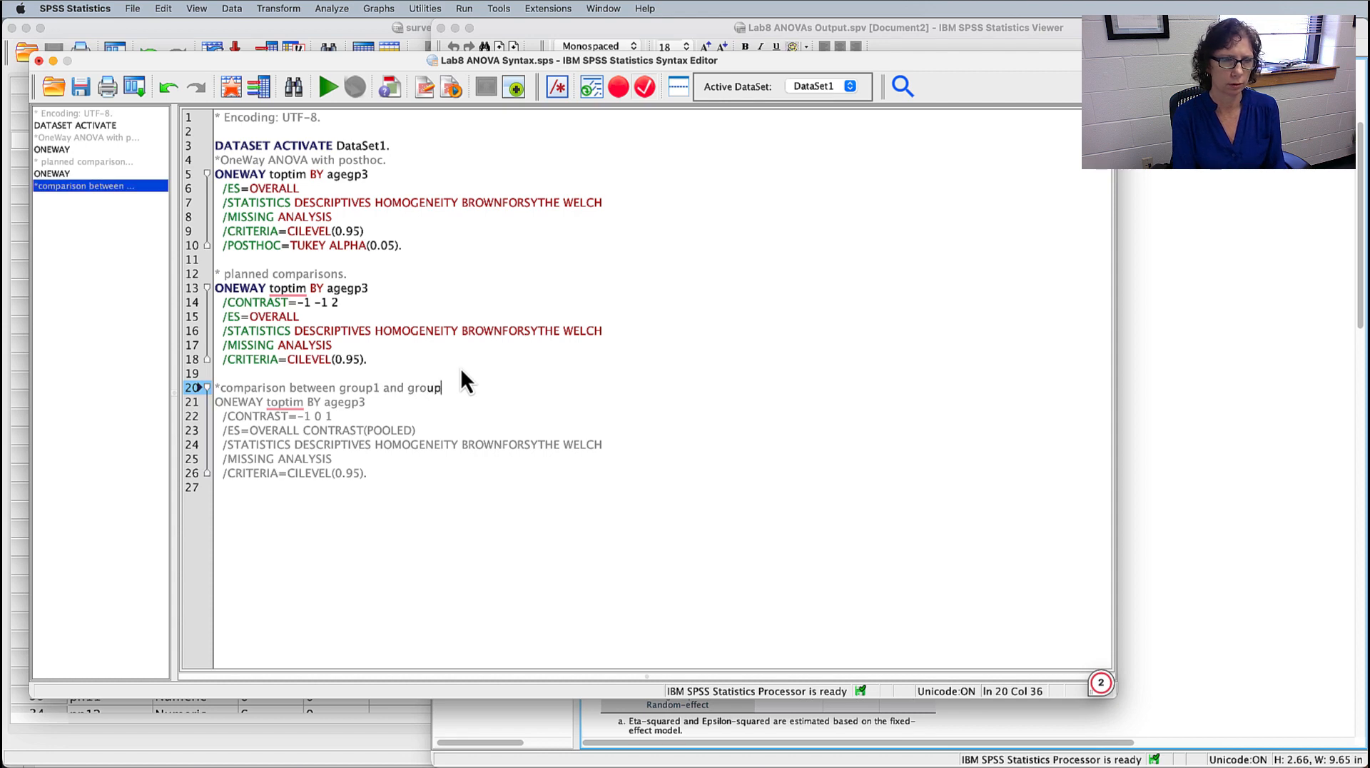
{"action": "type", "text": "3."}
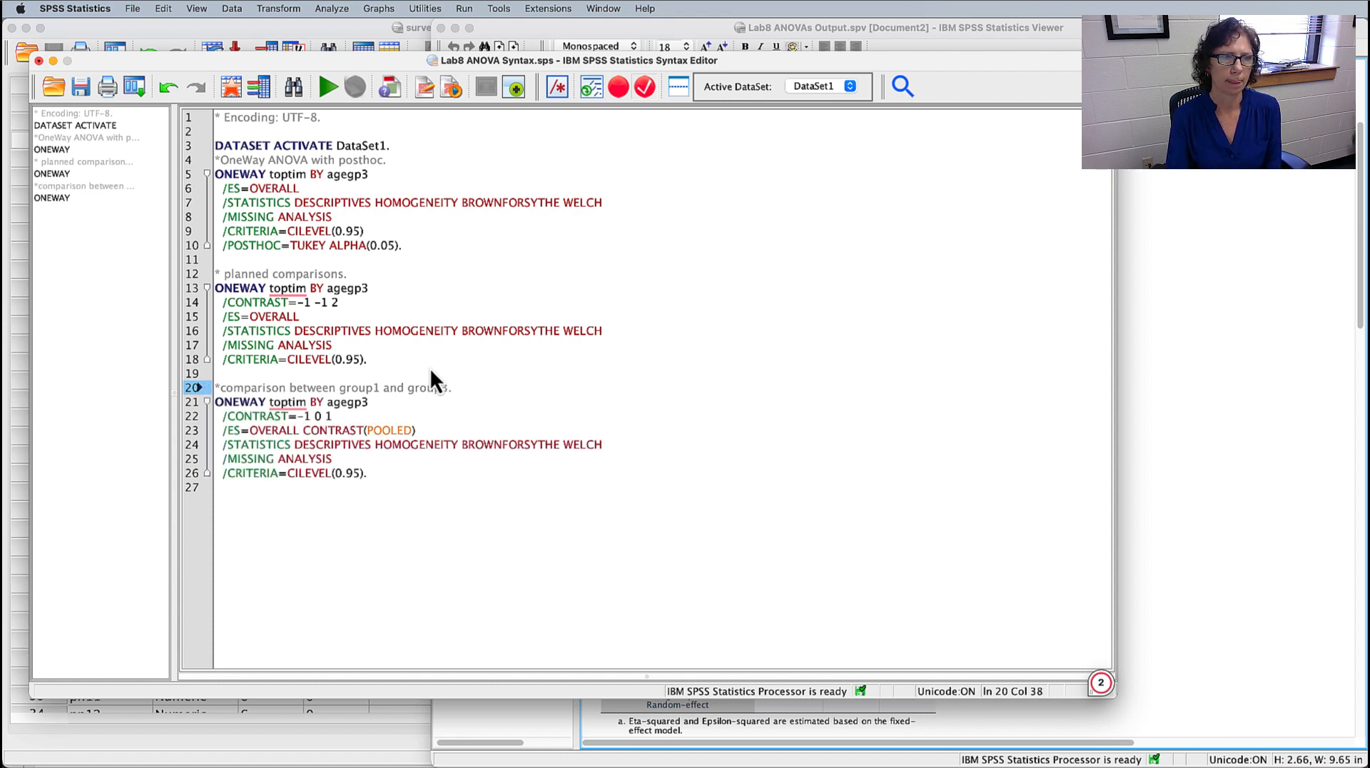
{"action": "left_click_drag", "start_coordinate": [286, 379], "coordinate": [373, 500]}
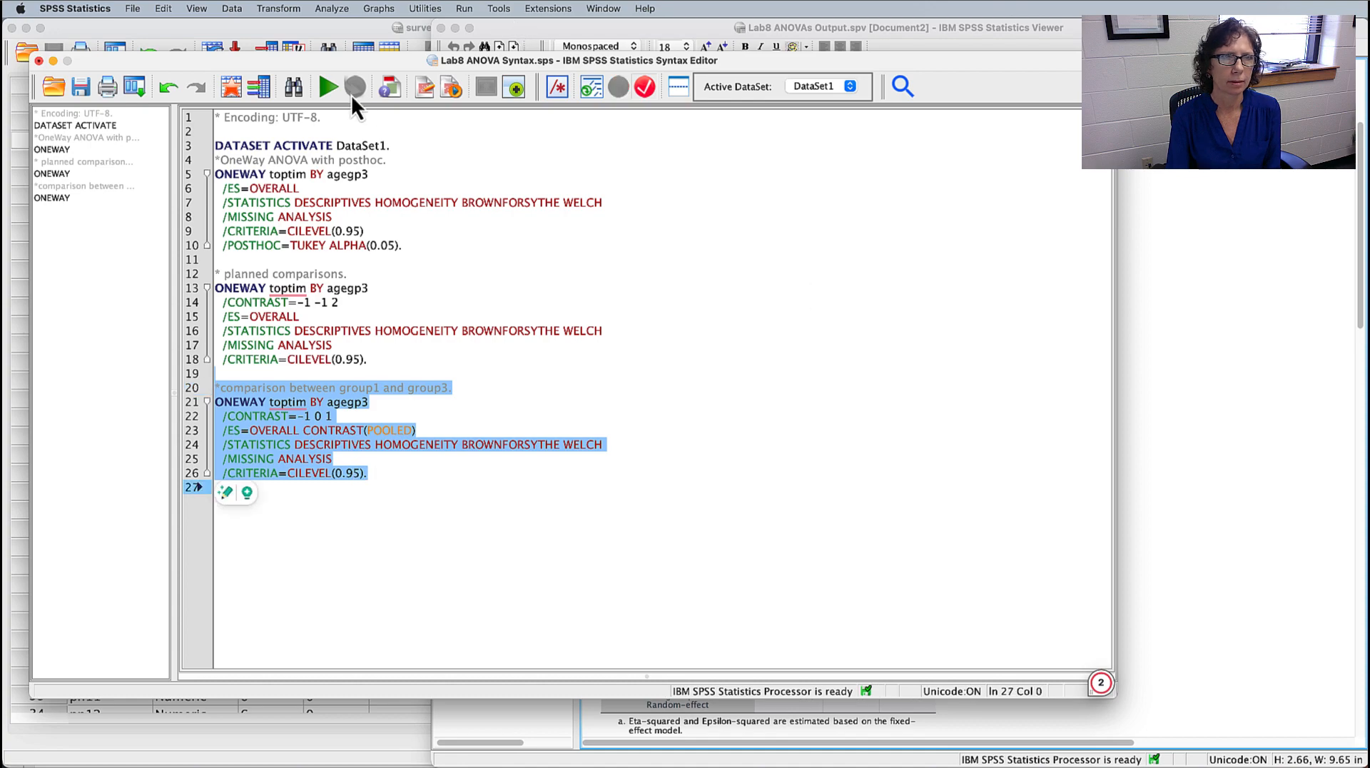
{"action": "left_click", "coordinate": [329, 87]}
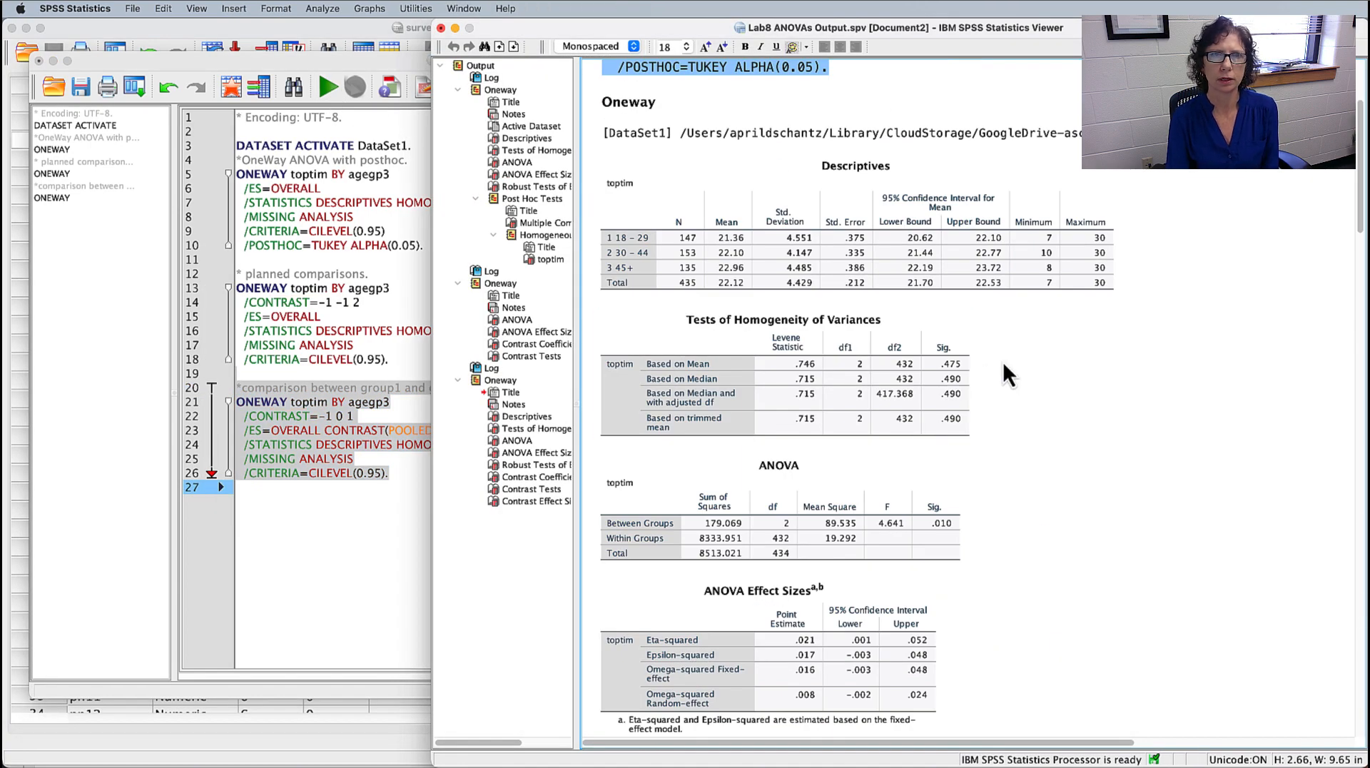
- Look over the new Oneway output, examining its Descriptives table and the significance values in the Tests of Homogeneity of Variances
{"action": "scroll", "coordinate": [1151, 397], "scroll_direction": "down", "scroll_amount": 10}
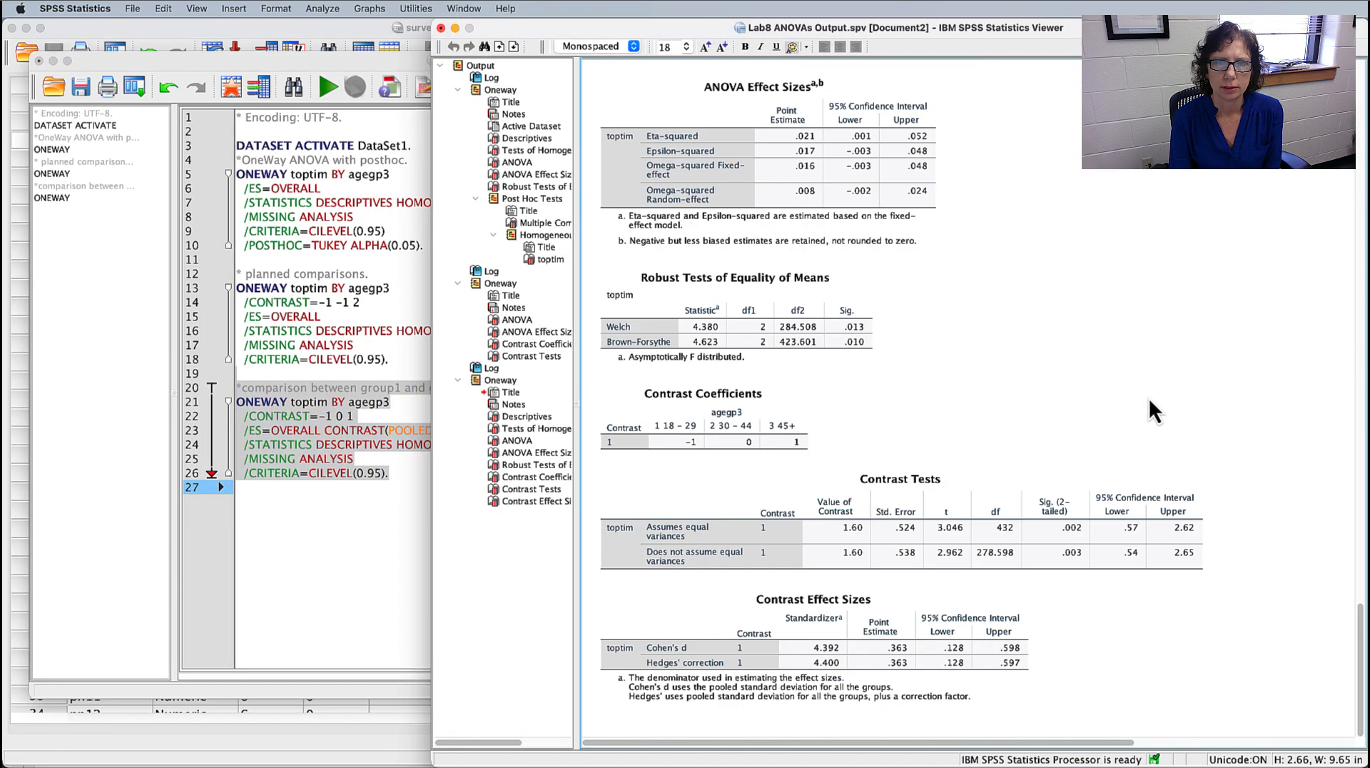
{"action": "scroll", "coordinate": [1142, 400], "scroll_direction": "up", "scroll_amount": 10}
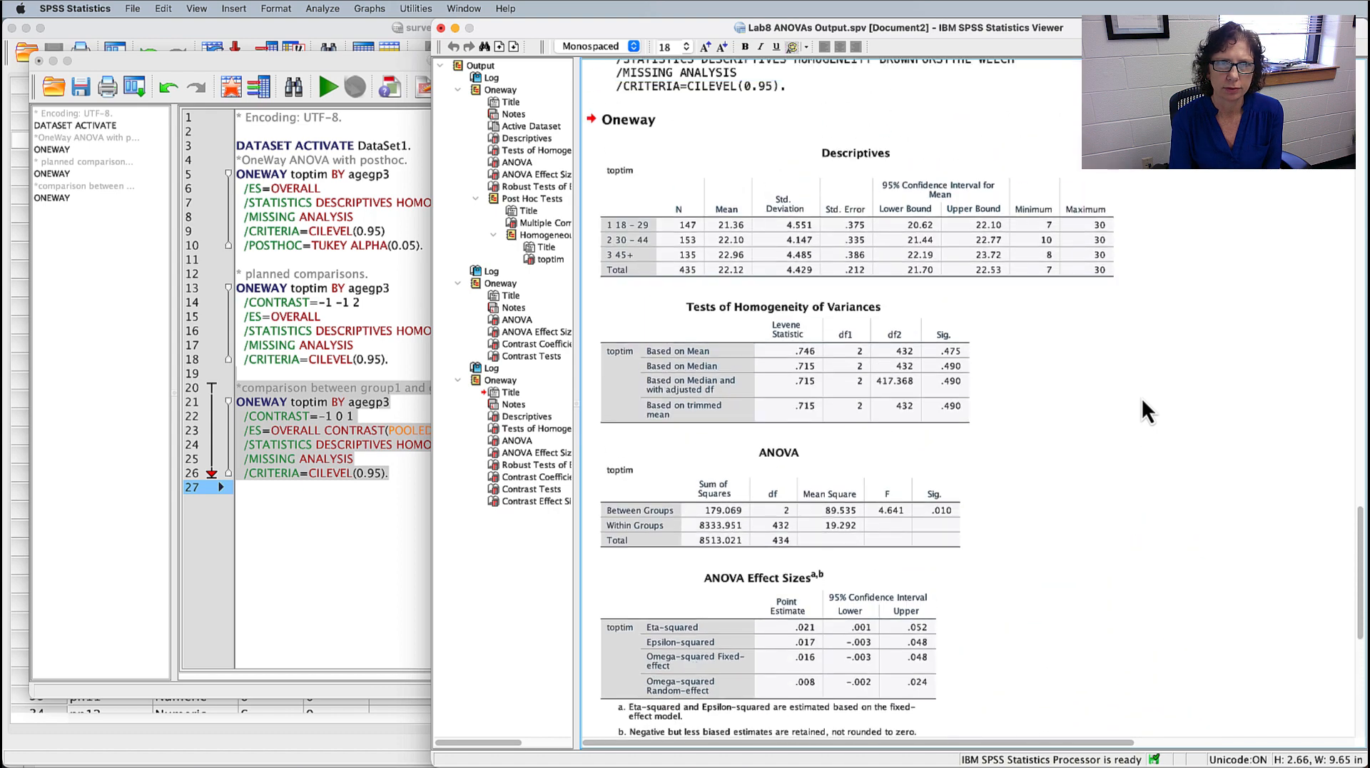
{"action": "scroll", "coordinate": [1142, 397], "scroll_direction": "down", "scroll_amount": 1}
{"action": "left_click", "coordinate": [862, 135]}
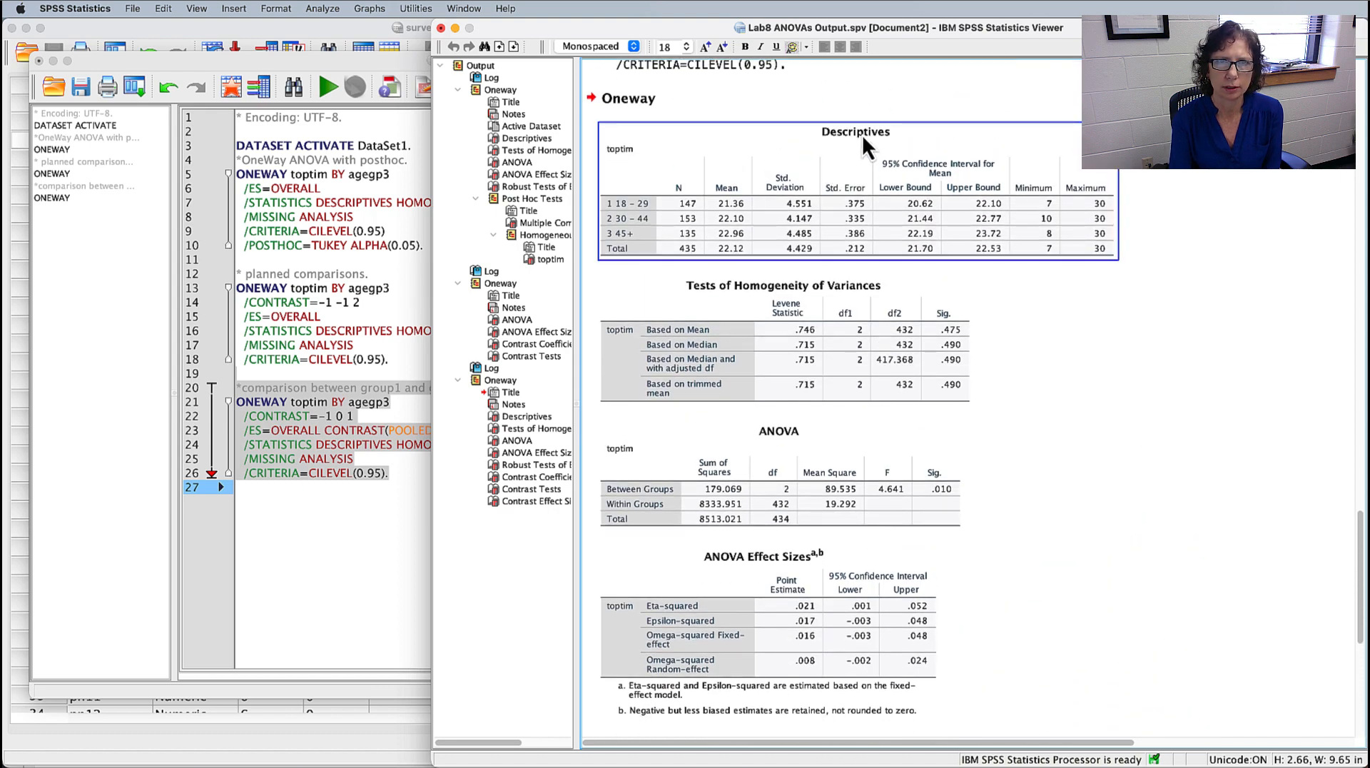
{"action": "left_click", "coordinate": [1077, 331]}
{"action": "left_click", "coordinate": [941, 344]}
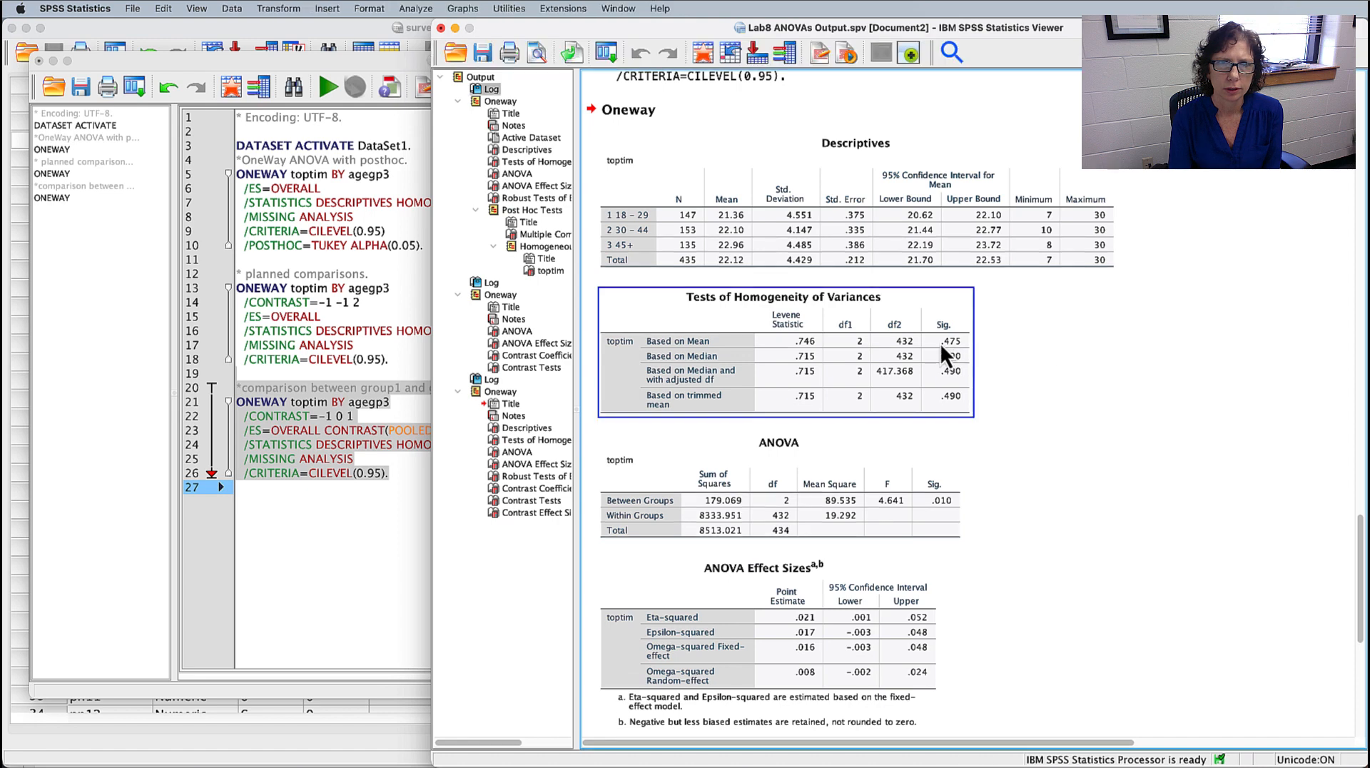
{"action": "left_click", "coordinate": [1188, 353]}
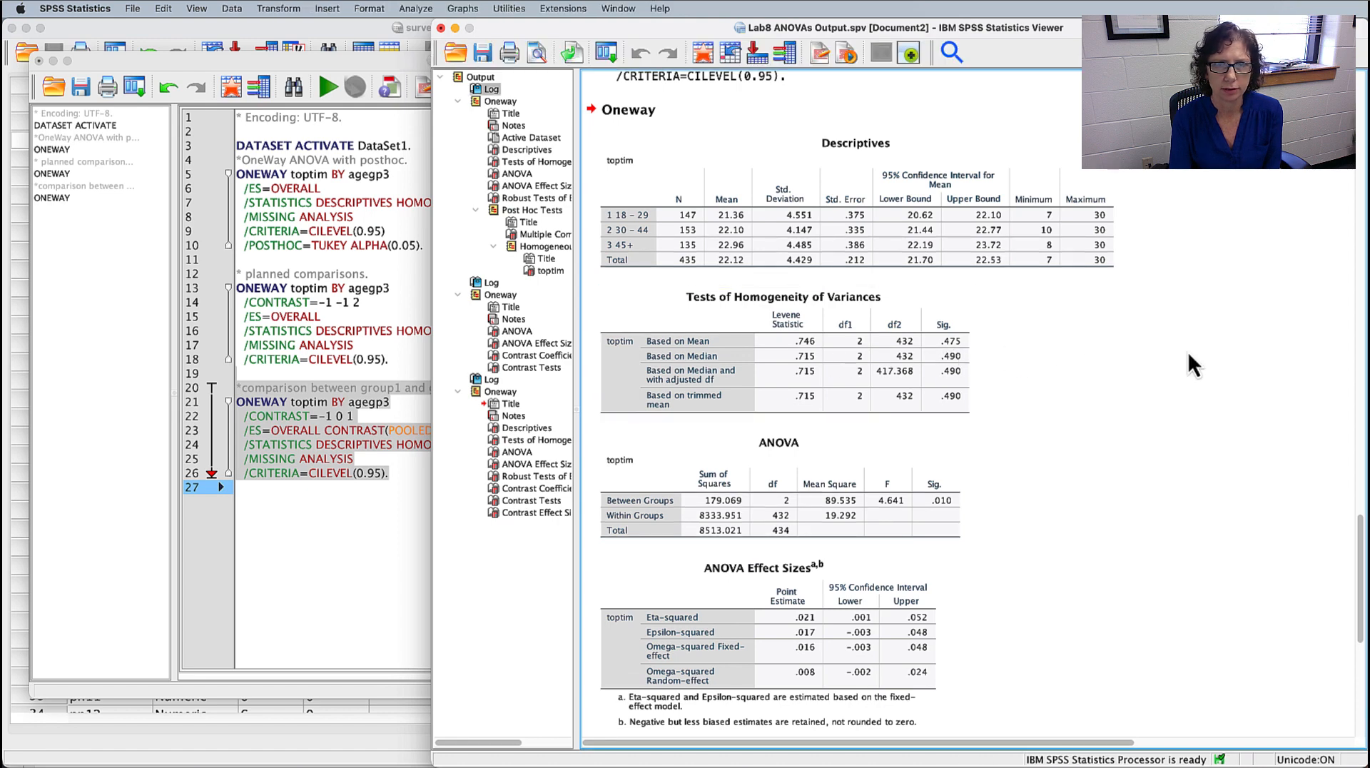
- Examine the ANOVA table and the Contrast Tests for the comparison between the 18-29 and 45+ age groups
{"action": "scroll", "coordinate": [1189, 353], "scroll_direction": "down", "scroll_amount": 5}
{"action": "left_click", "coordinate": [785, 374]}
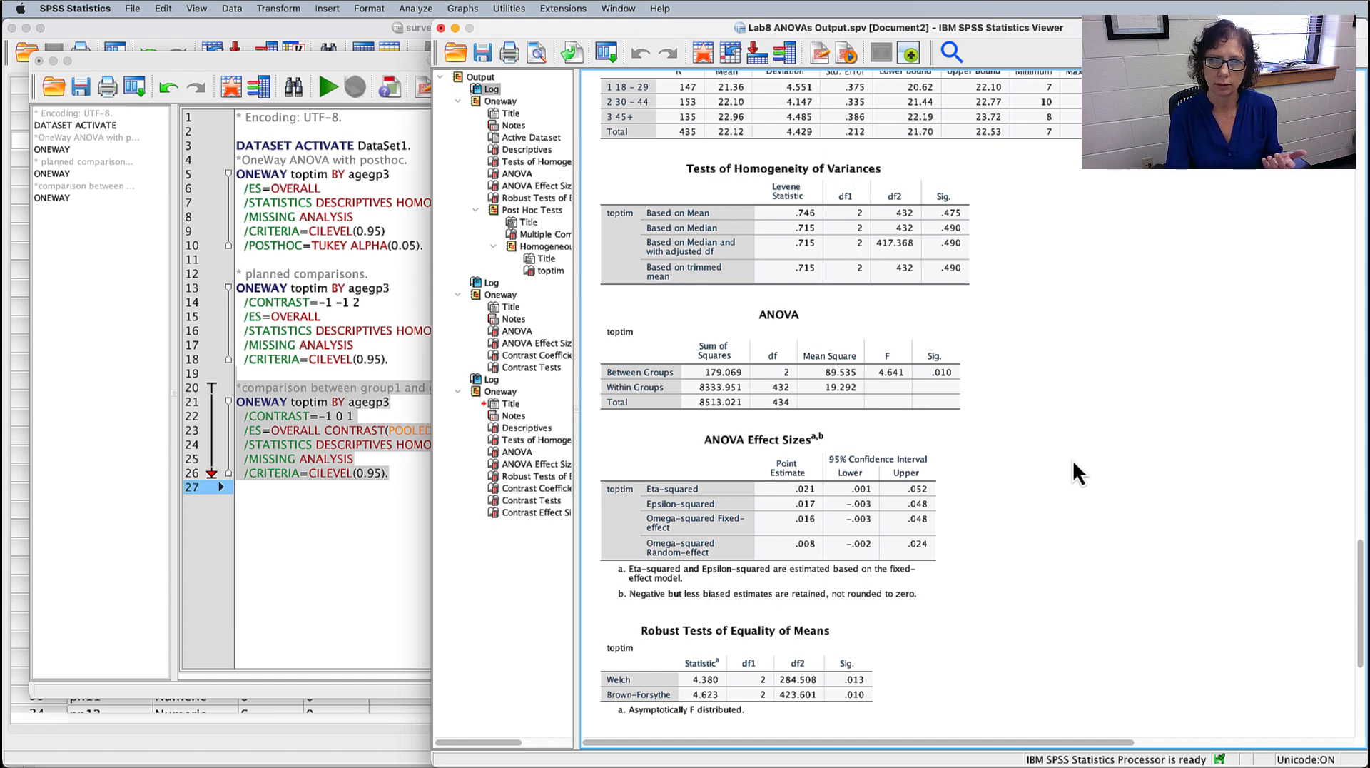
{"action": "scroll", "coordinate": [1073, 460], "scroll_direction": "down", "scroll_amount": 10}
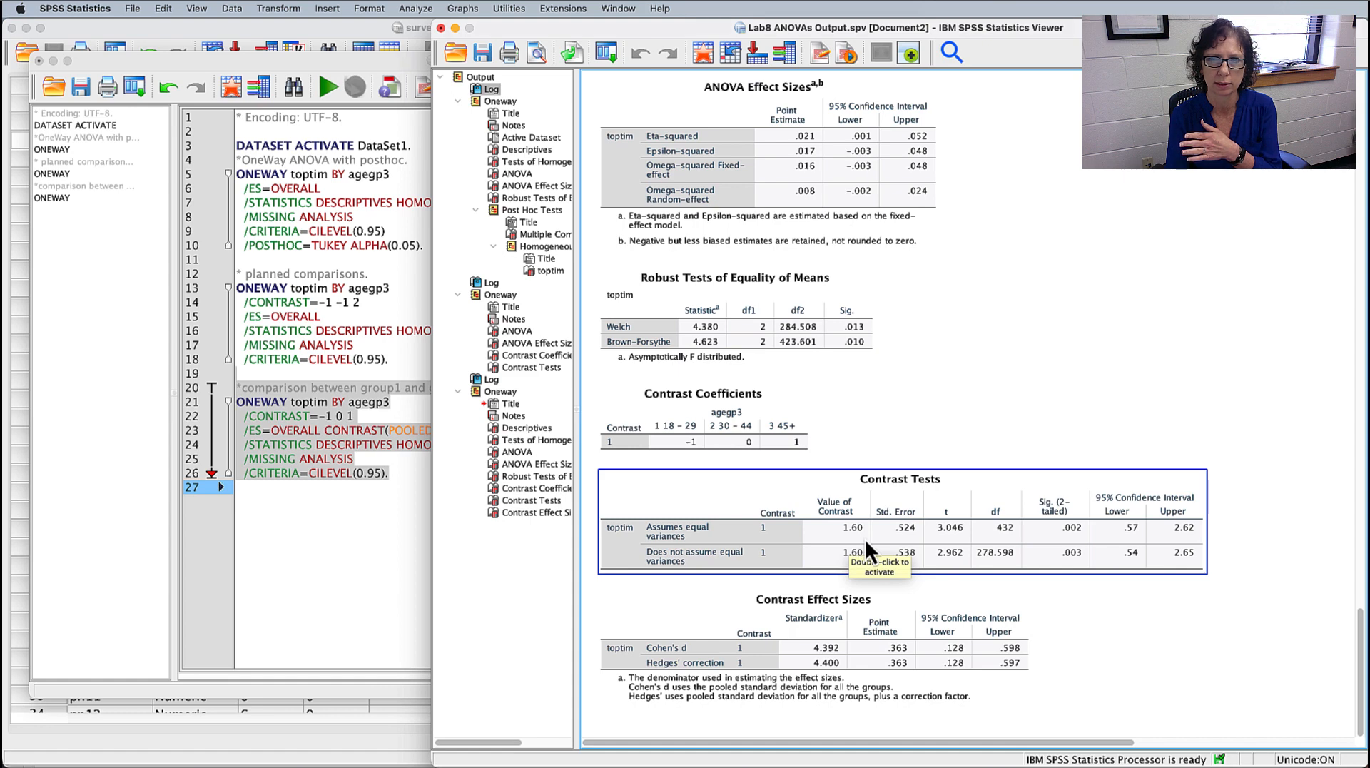
{"action": "left_click", "coordinate": [1315, 609]}
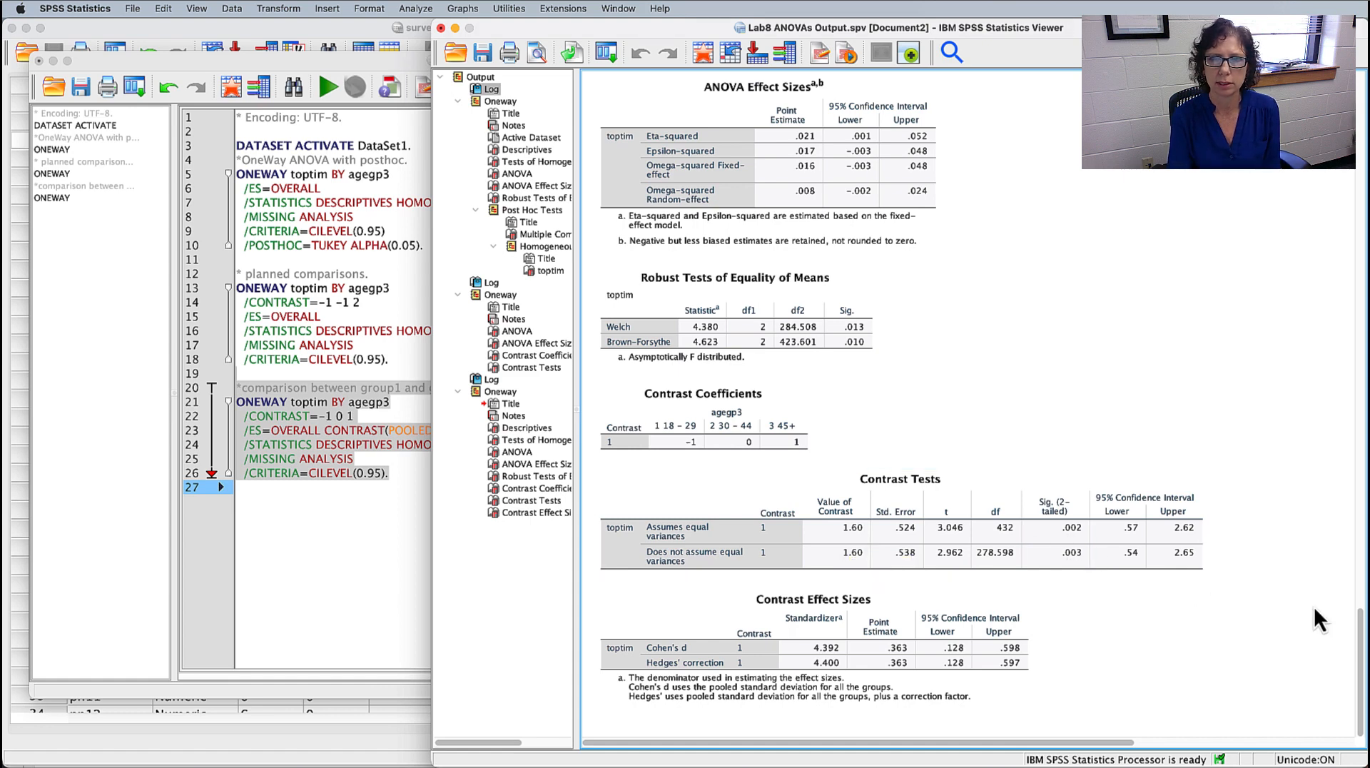
{"action": "left_click", "coordinate": [1108, 556]}
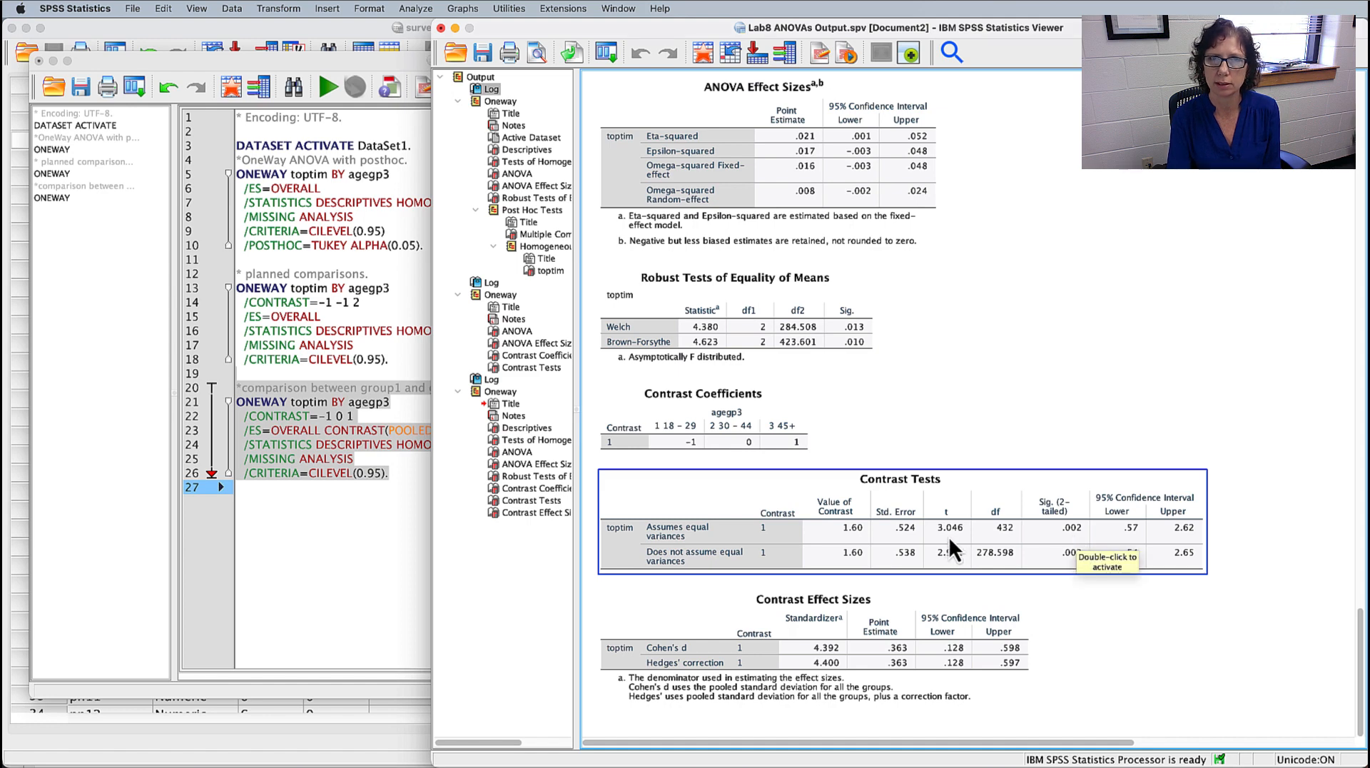
{"action": "left_click", "coordinate": [1315, 549]}
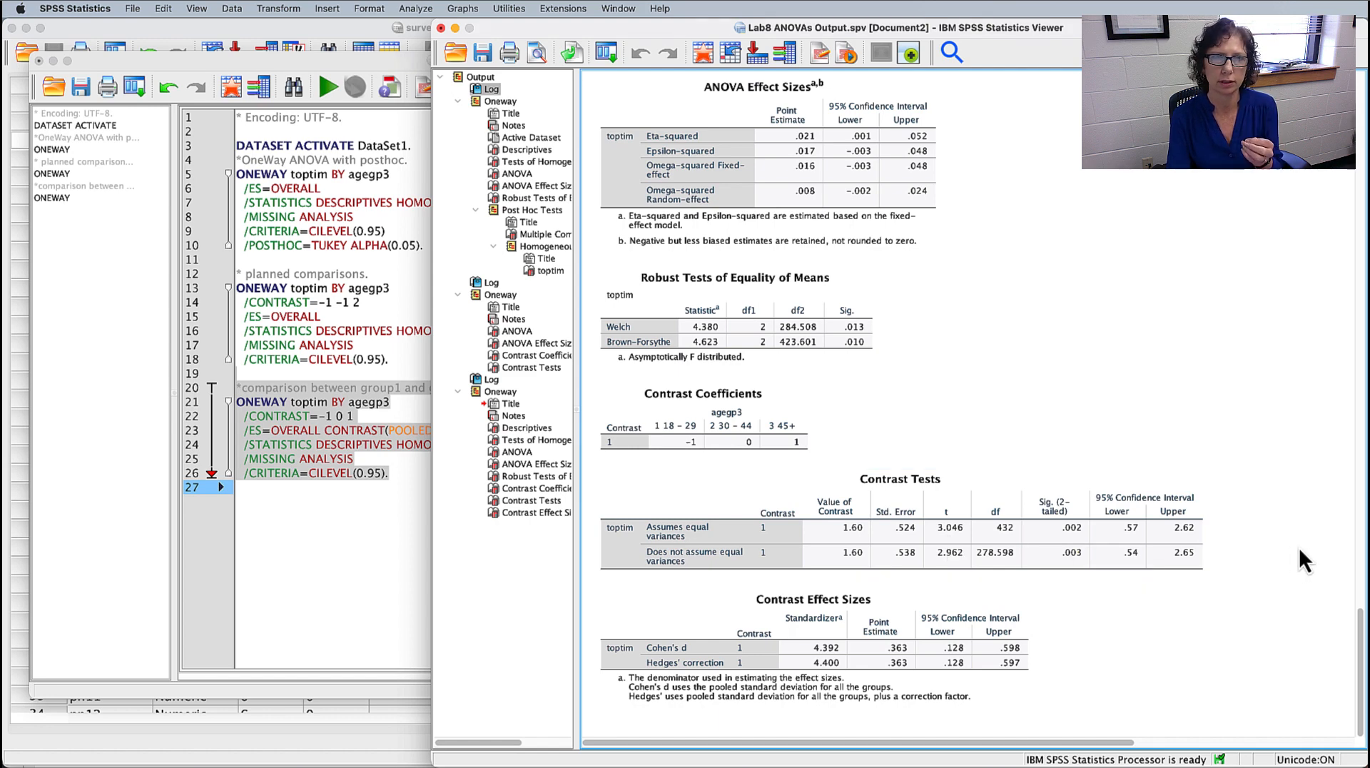
- Arrange the SPSS output viewer and the LabSheet Lab8 ANOVAs document in Word side by side
{"action": "scroll", "coordinate": [1091, 340], "scroll_direction": "up", "scroll_amount": 5}
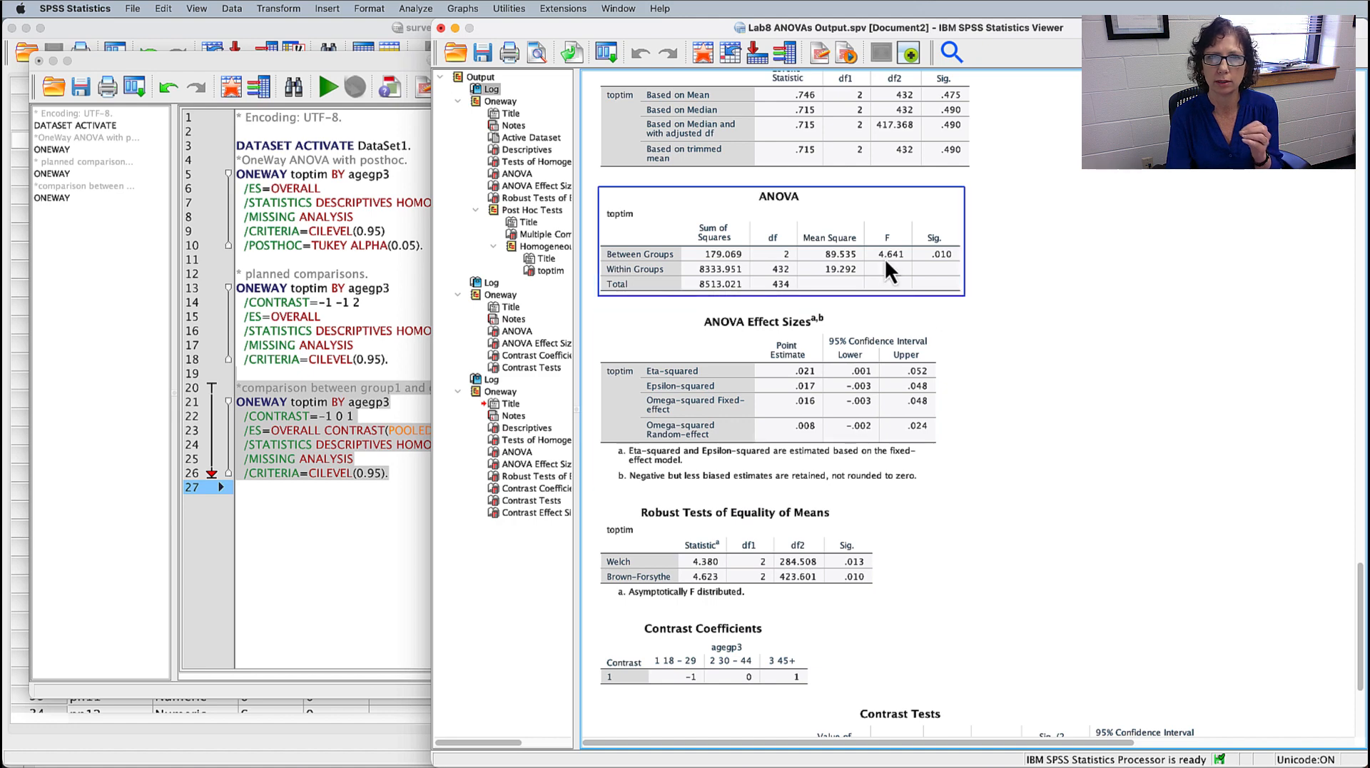
{"action": "scroll", "coordinate": [1155, 341], "scroll_direction": "down", "scroll_amount": 5}
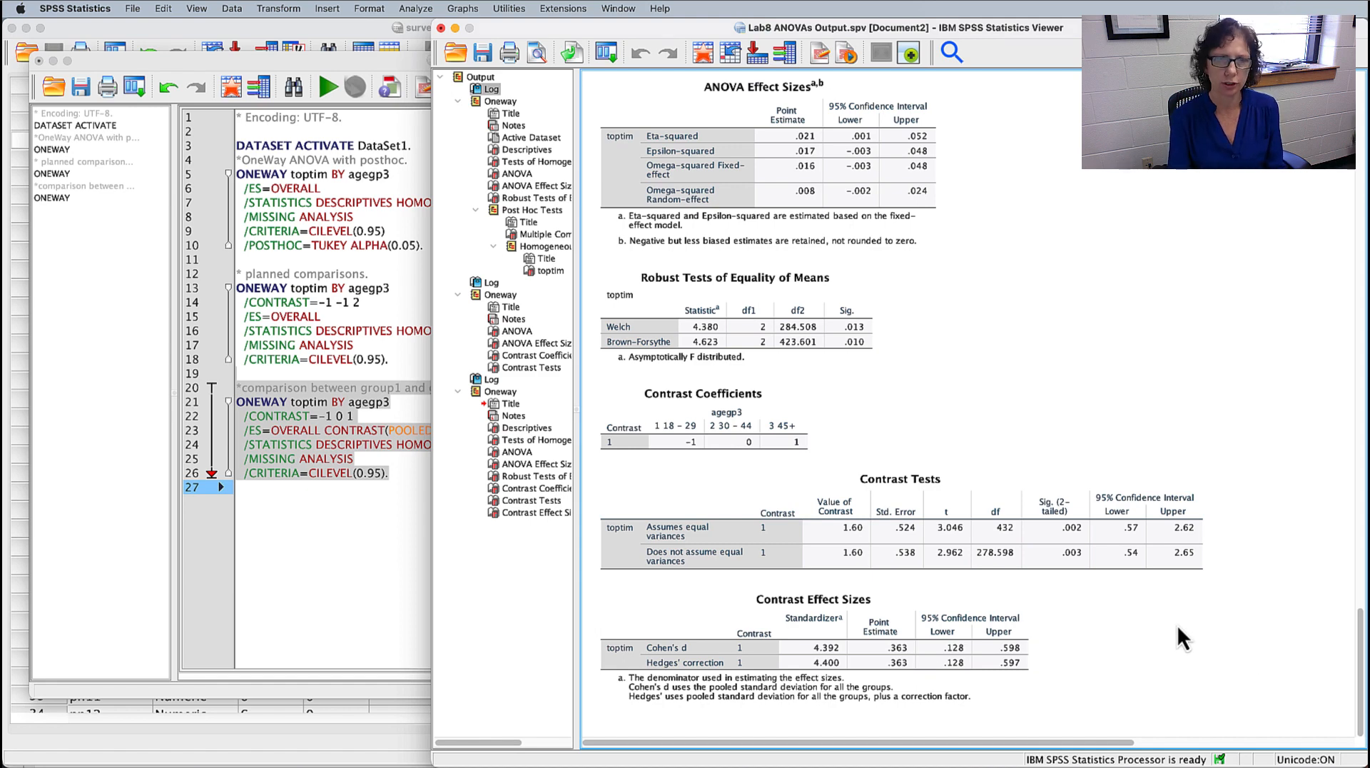
{"action": "scroll", "coordinate": [1200, 525], "scroll_direction": "right", "scroll_amount": 2}
{"action": "scroll", "coordinate": [1175, 314], "scroll_direction": "left", "scroll_amount": 2}
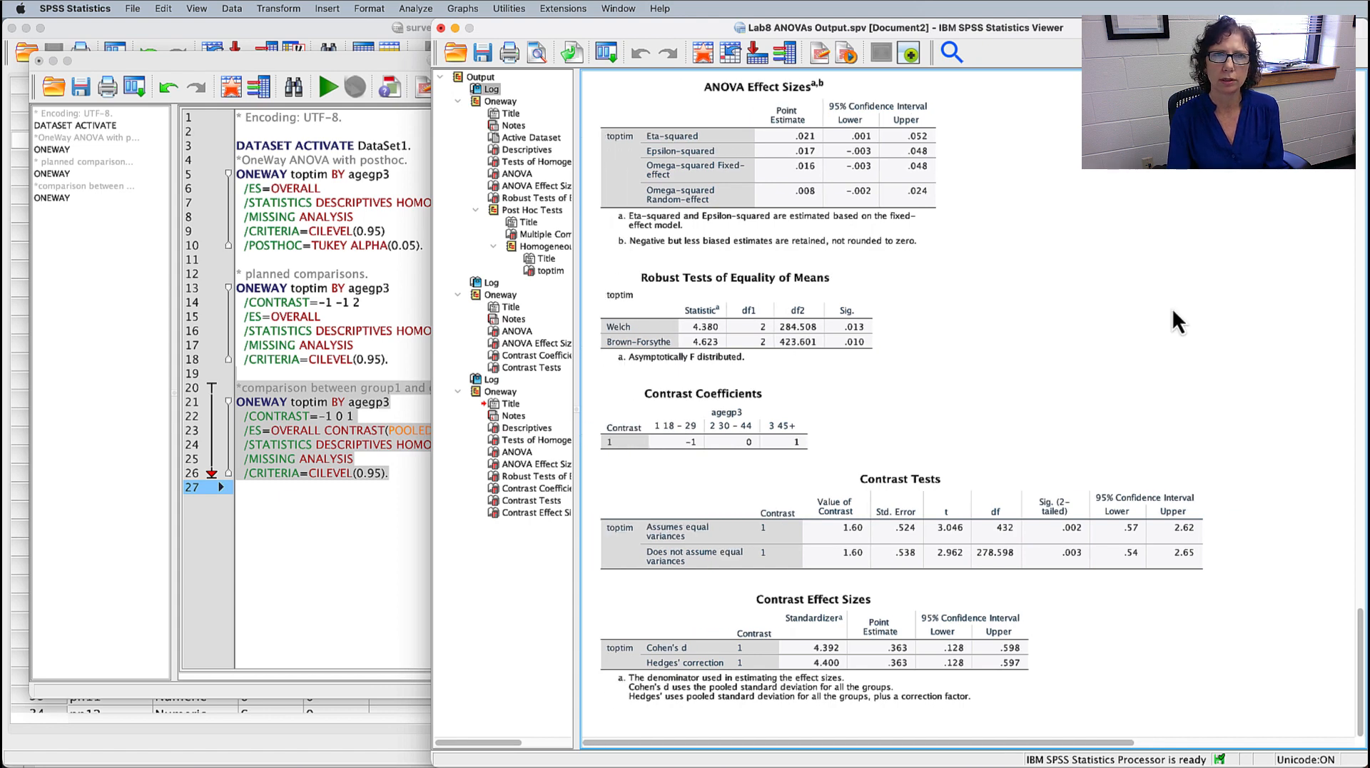
{"action": "left_click_drag", "start_coordinate": [1171, 26], "coordinate": [741, 23]}
{"action": "left_click", "coordinate": [1222, 357]}
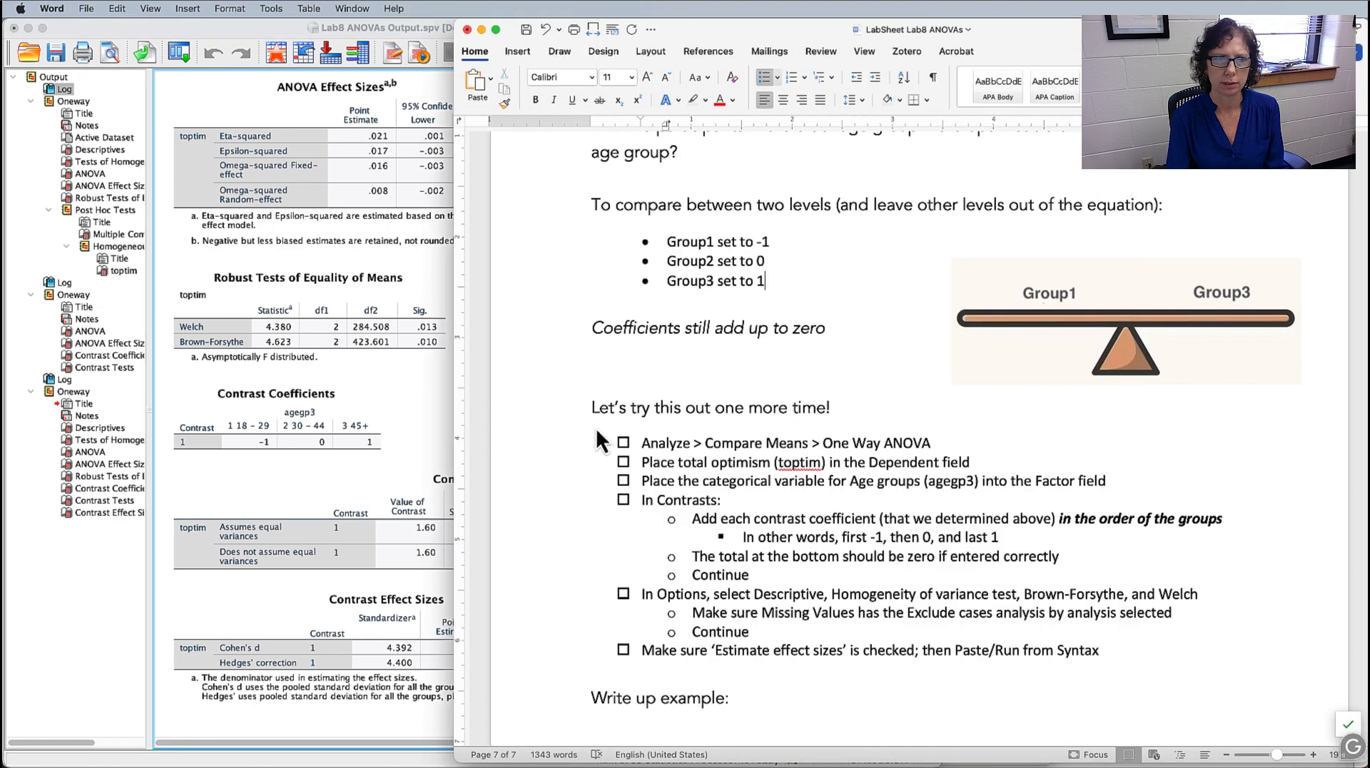
{"action": "left_click", "coordinate": [417, 384]}
{"action": "left_click_drag", "start_coordinate": [944, 448], "coordinate": [821, 444]}
{"action": "left_click", "coordinate": [865, 510]}
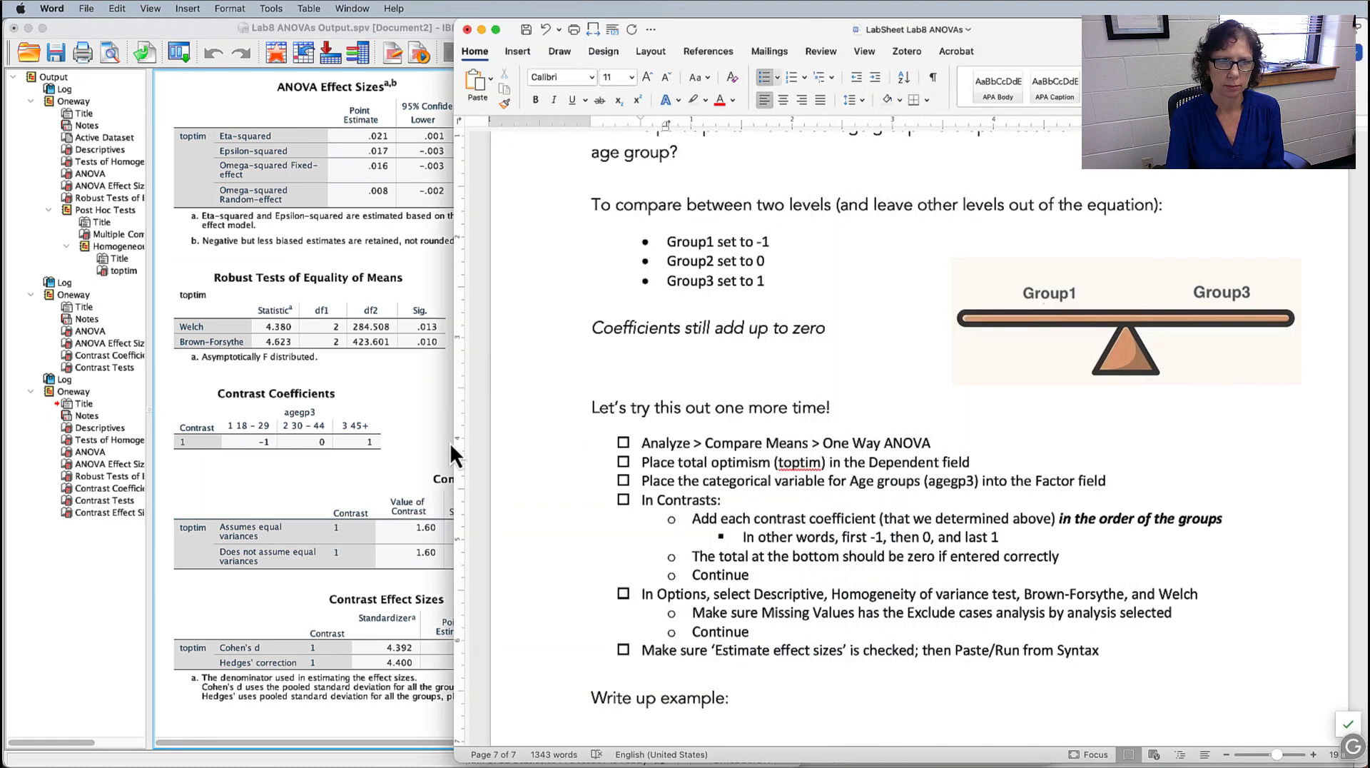
{"action": "left_click_drag", "start_coordinate": [458, 443], "coordinate": [674, 448]}
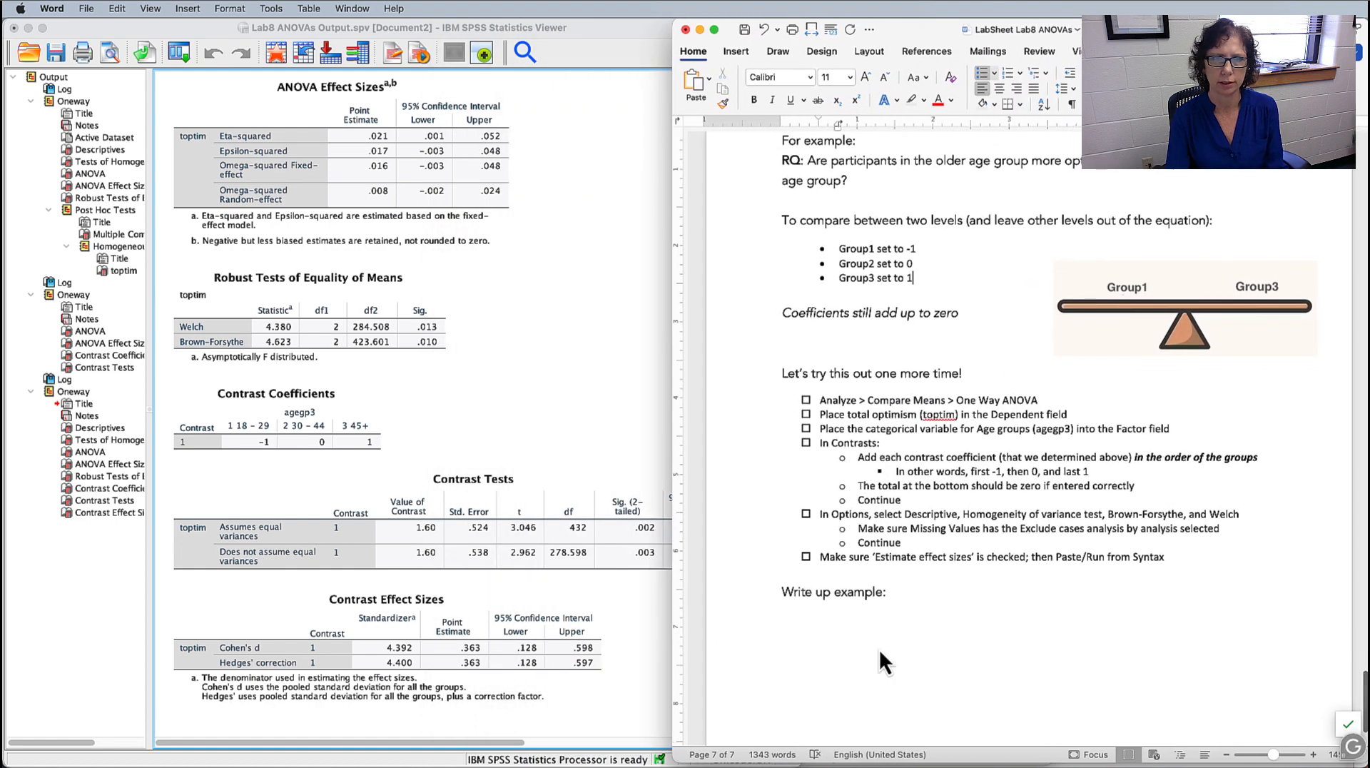
- Copy the earlier planned-comparisons write-up, from "A one-way ANOVA" through "eta-squared = .02.", and paste it below "Write up example:"
{"action": "left_click", "coordinate": [845, 615]}
{"action": "scroll", "coordinate": [986, 644], "scroll_direction": "up", "scroll_amount": 10}
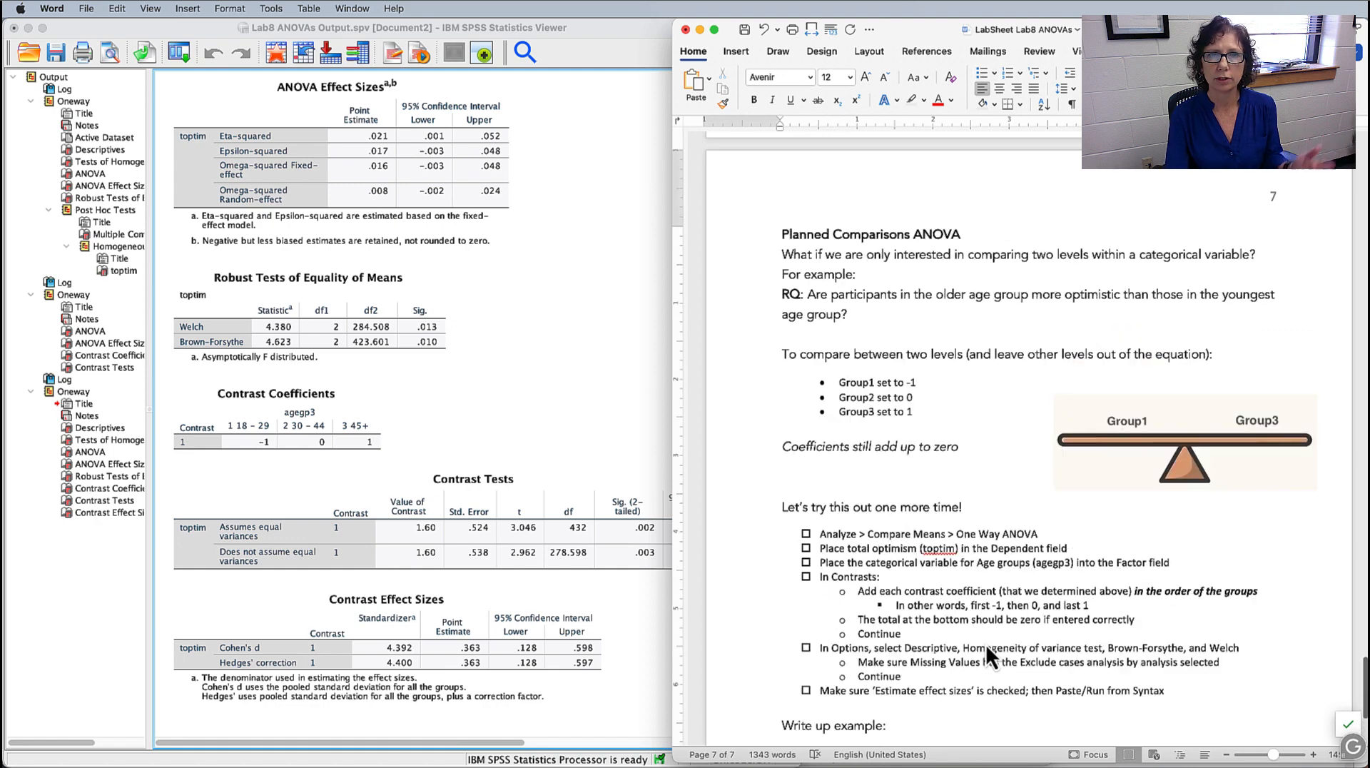
{"action": "scroll", "coordinate": [986, 644], "scroll_direction": "up", "scroll_amount": 2}
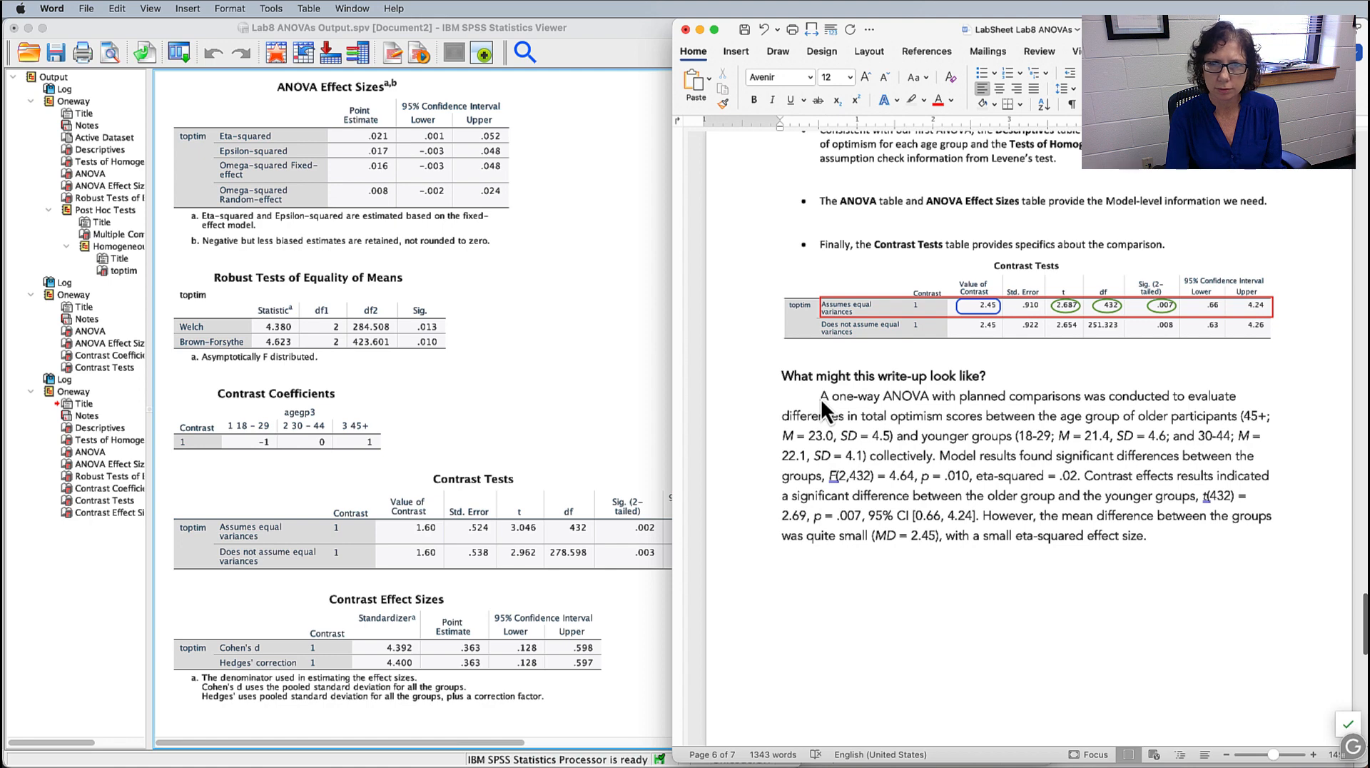
{"action": "left_click_drag", "start_coordinate": [821, 399], "coordinate": [1089, 480]}
{"action": "key", "text": "super+c"}
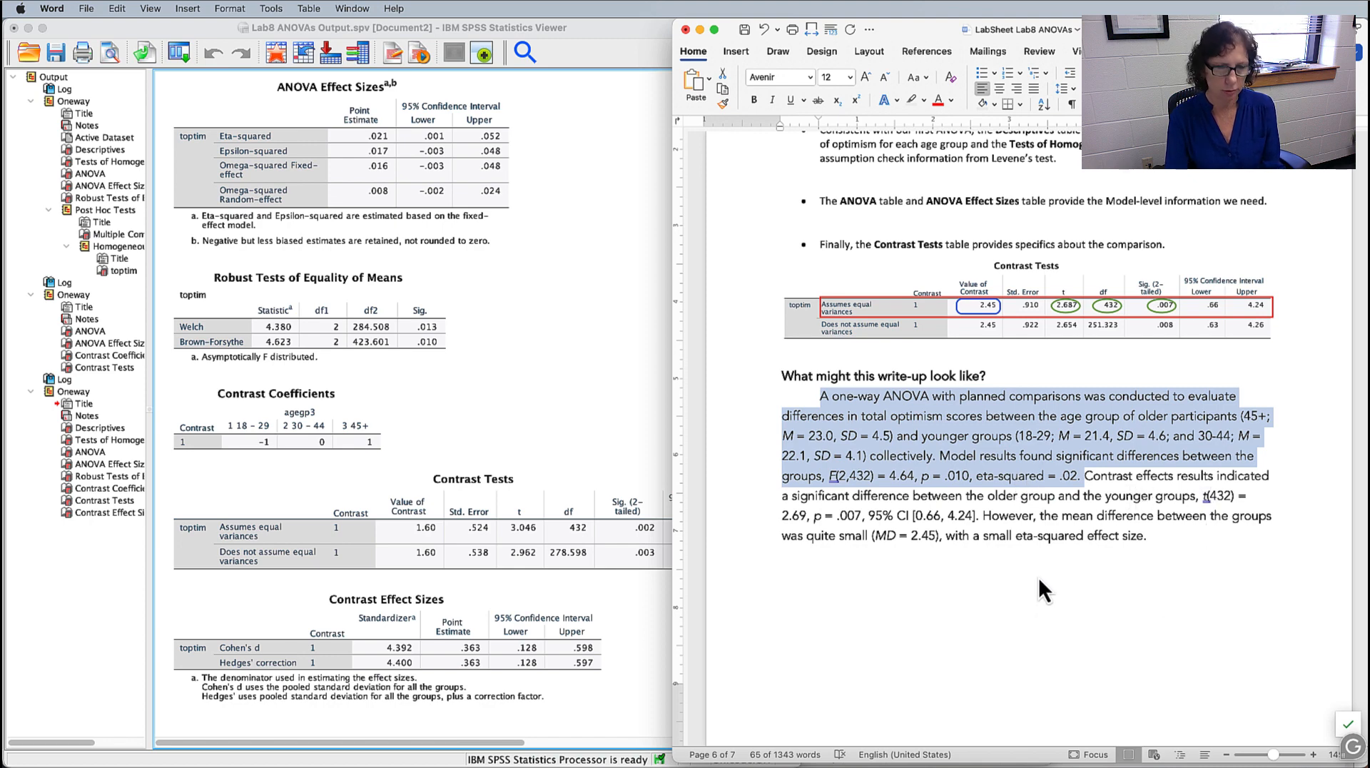
{"action": "scroll", "coordinate": [995, 581], "scroll_direction": "down", "scroll_amount": 10}
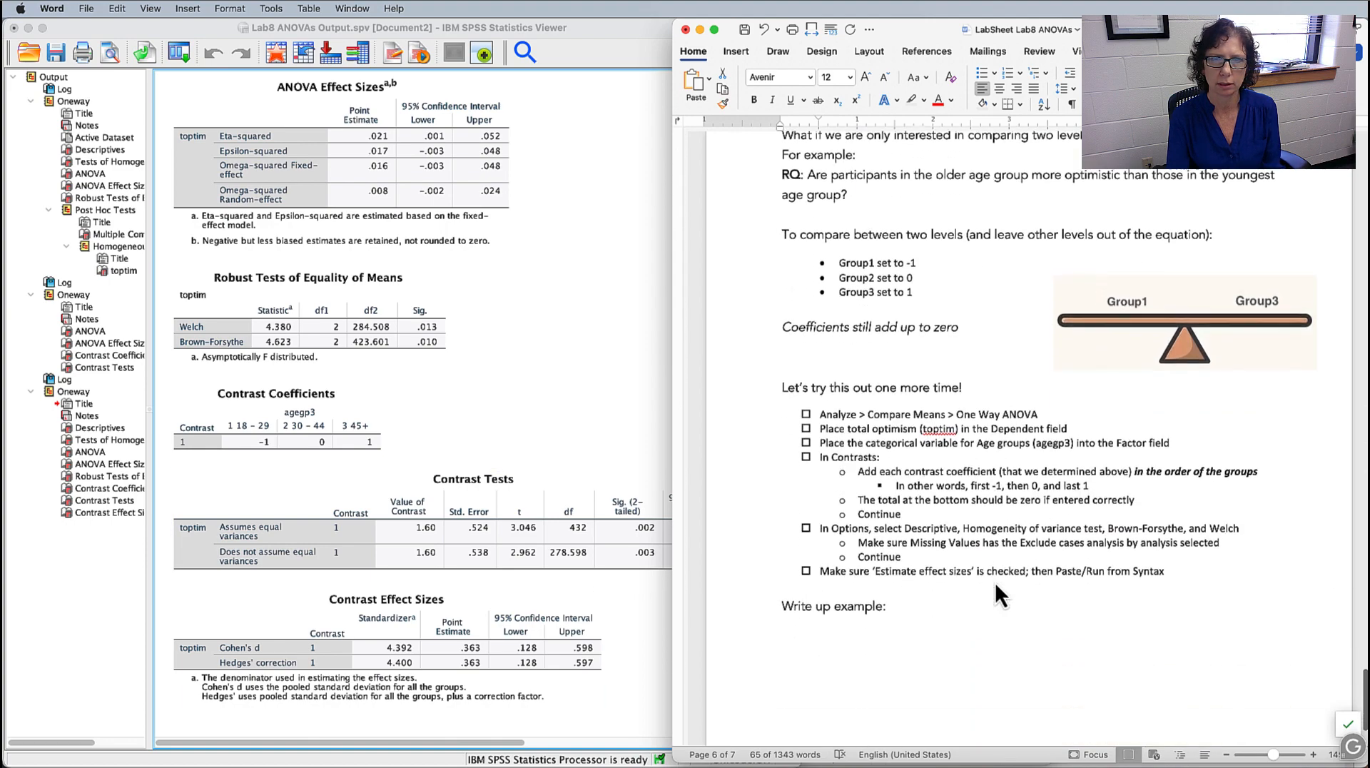
{"action": "scroll", "coordinate": [995, 581], "scroll_direction": "down", "scroll_amount": 4}
{"action": "scroll", "coordinate": [851, 503], "scroll_direction": "up", "scroll_amount": 2}
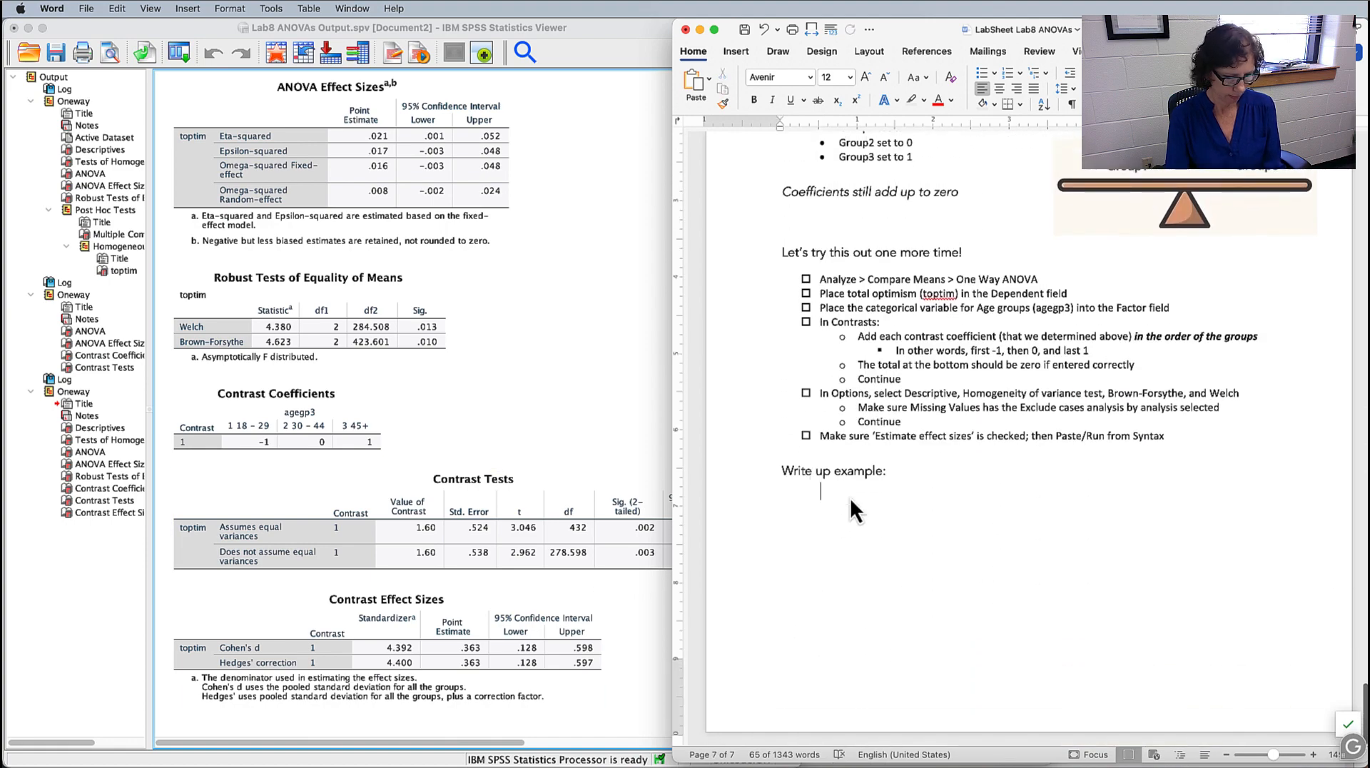
{"action": "key", "text": "super+v"}
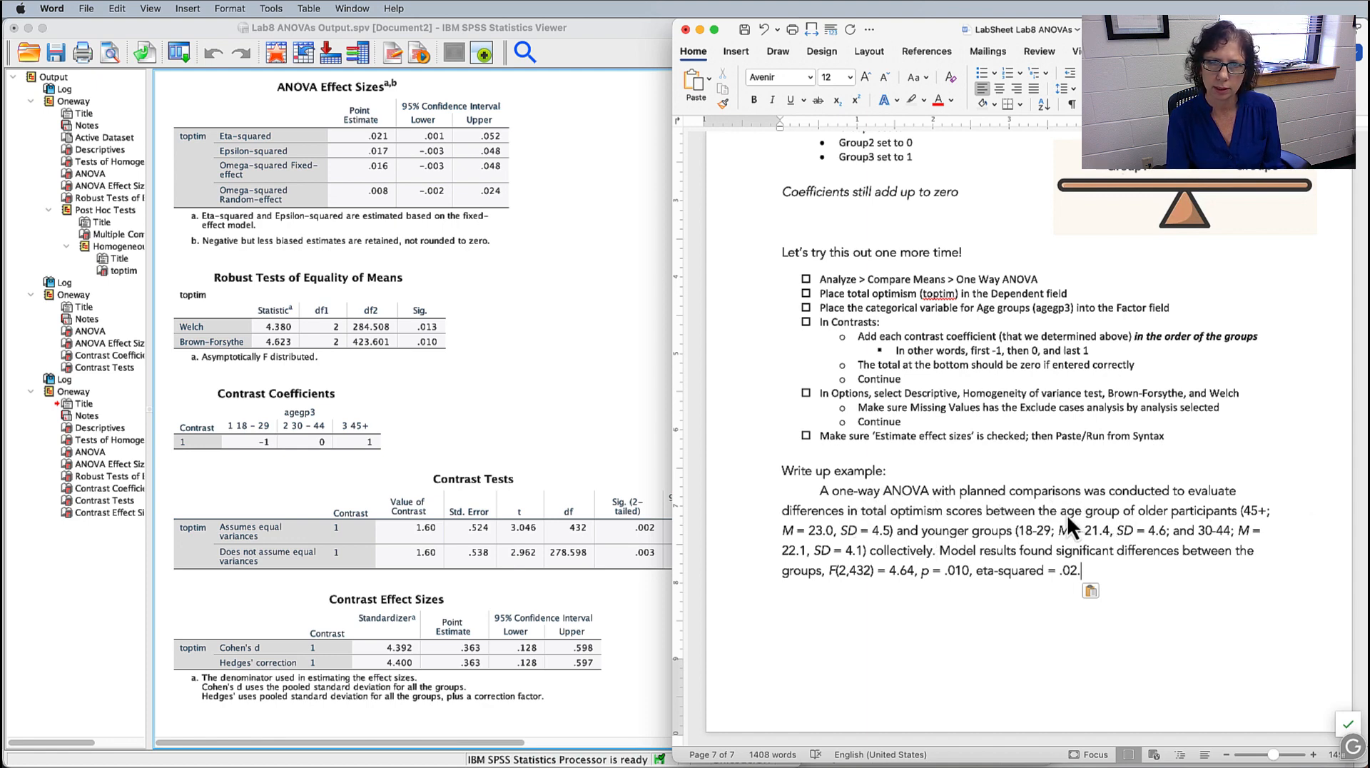
- Reword the older-group phrase in the pasted paragraph as "the older participants age level" before "(45+"
{"action": "left_click_drag", "start_coordinate": [1064, 514], "coordinate": [1141, 514]}
{"action": "key", "text": "BackSpace"}
{"action": "left_click", "coordinate": [1171, 511]}
{"action": "type", "text": "age level"}
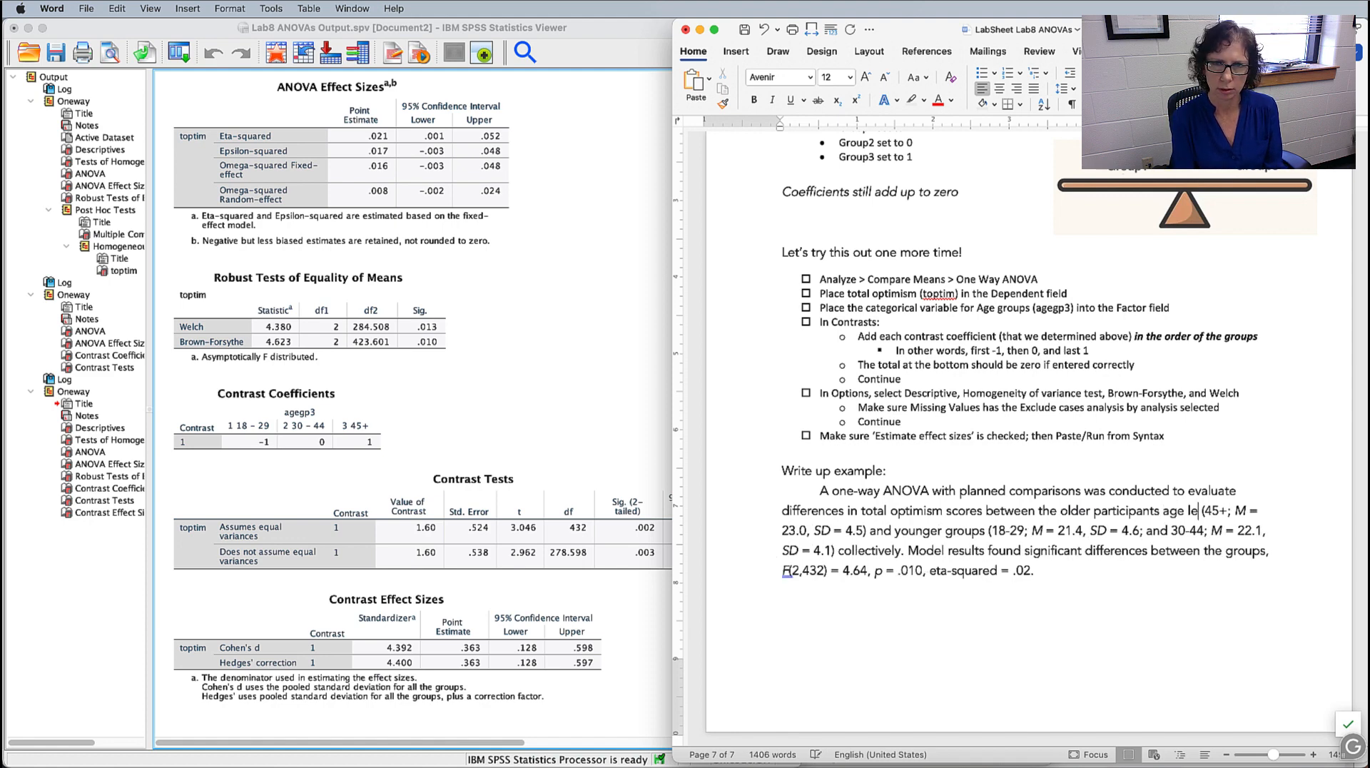
- Reword the younger-groups phrase in the pasted paragraph as "the youngest age group" before "(18-29"
{"action": "left_click", "coordinate": [895, 534]}
{"action": "type", "text": "the"}
{"action": "left_click", "coordinate": [963, 537]}
{"action": "key", "text": "BackSpace"}
{"action": "type", "text": "st"}
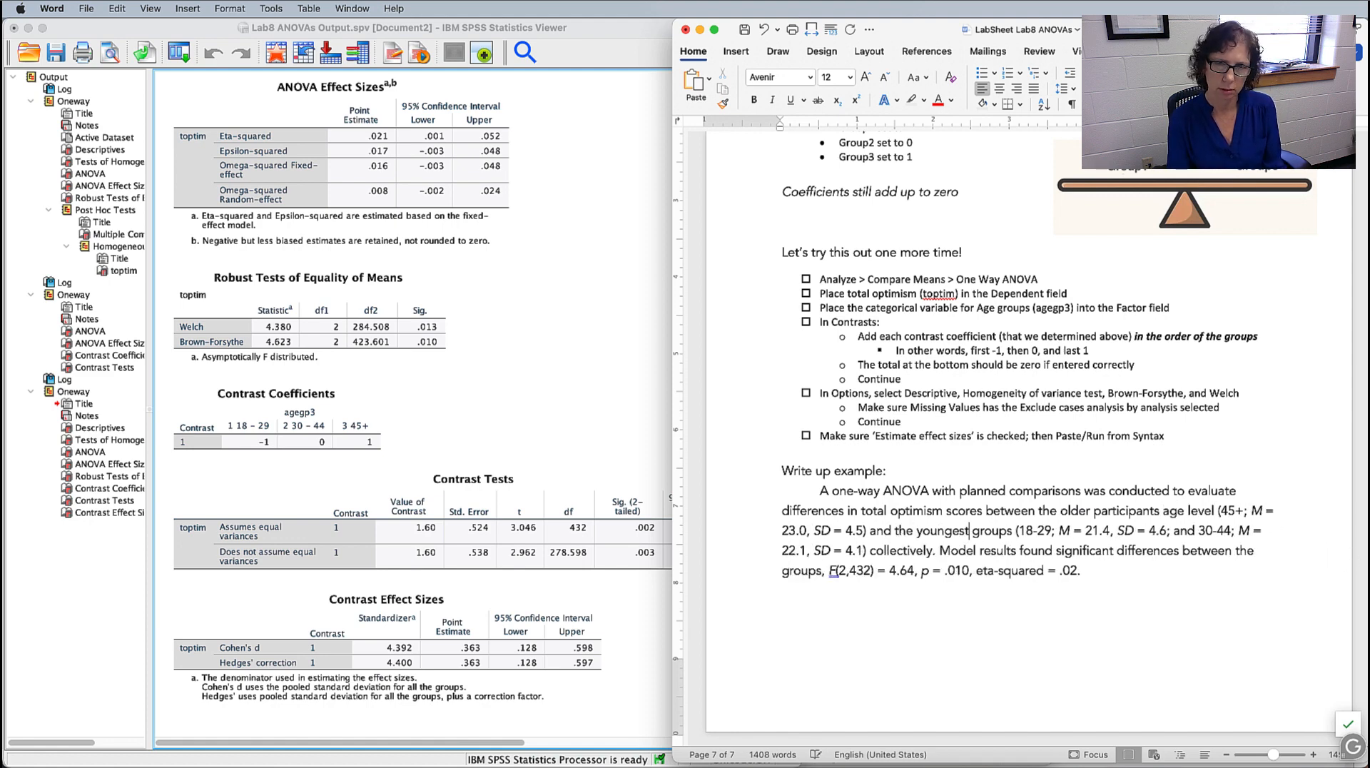
{"action": "type", "text": " age"}
{"action": "left_click", "coordinate": [1037, 533]}
{"action": "key", "text": "BackSpace"}
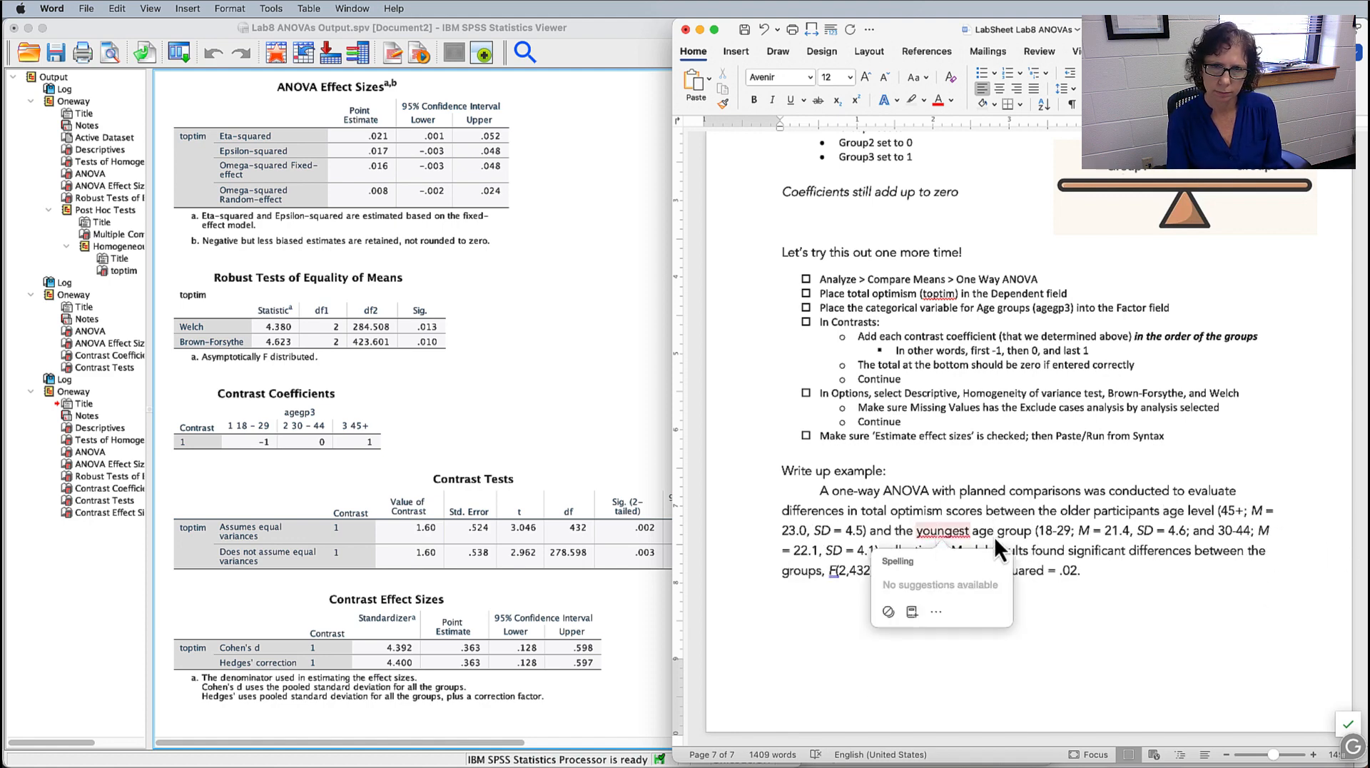
- Remove the 30-44 group statistics and "collectively", close the parenthesis, and change "the groups" to "these two groups" in the model results sentence
{"action": "left_click_drag", "start_coordinate": [1186, 531], "coordinate": [943, 550]}
{"action": "key", "text": "BackSpace"}
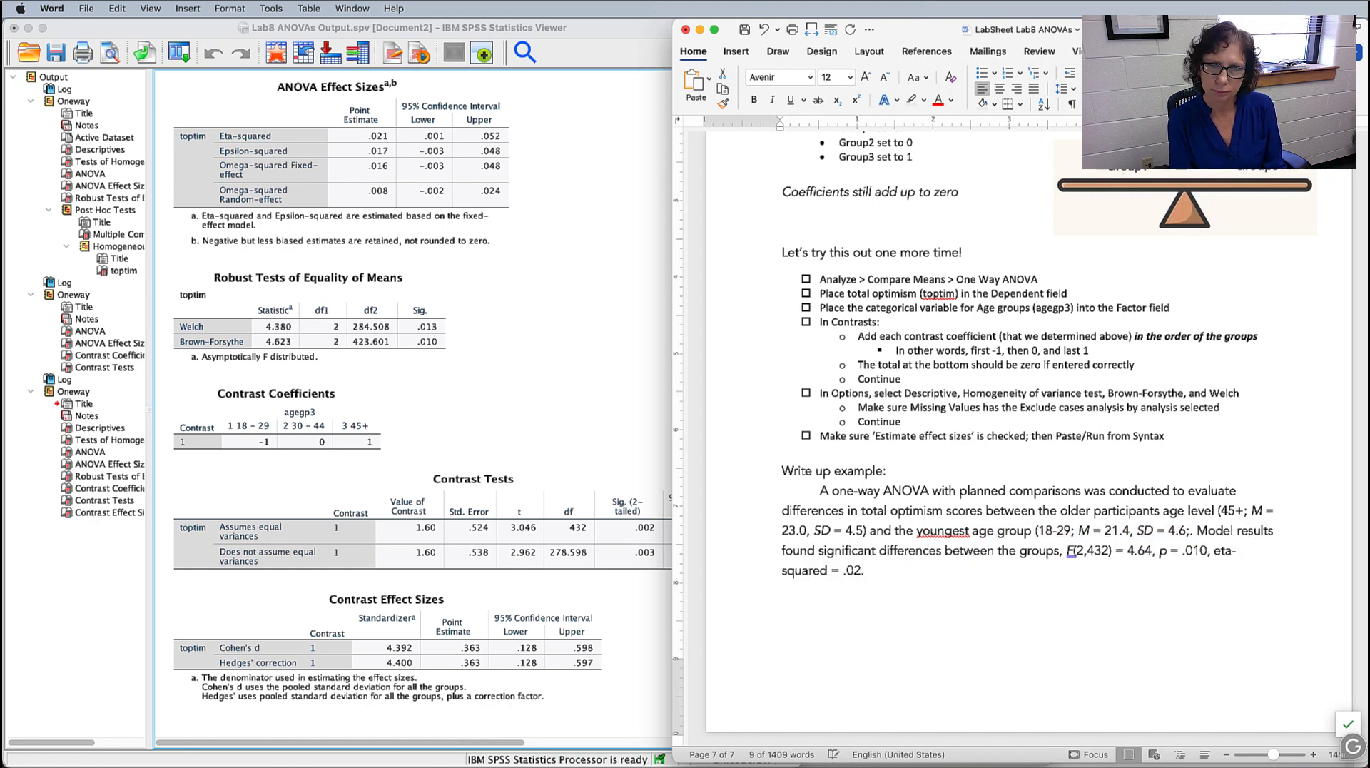
{"action": "type", "text": ")"}
{"action": "left_click", "coordinate": [1015, 551]}
{"action": "type", "text": "se two"}
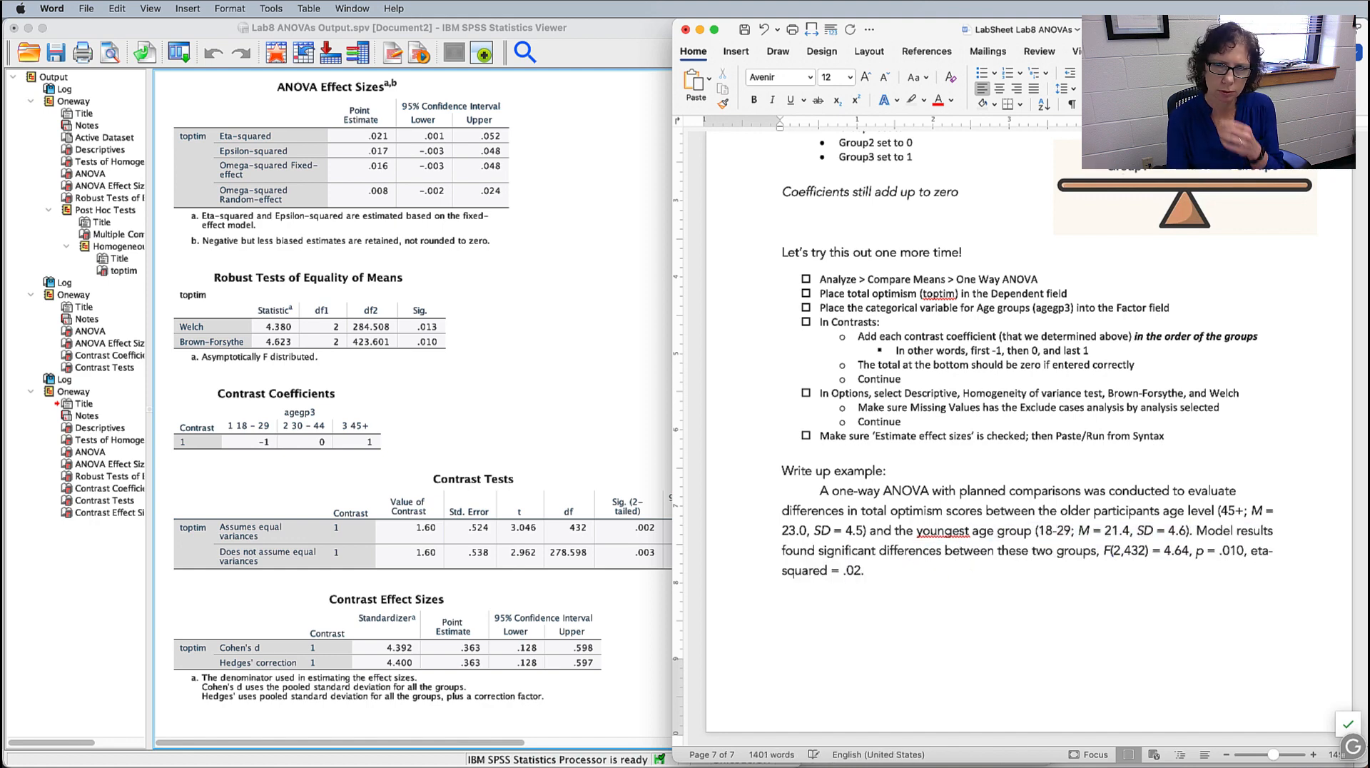
- Add "Contrast tests indicated a significant mean difference (MD = 1.60) between average total optimism scores" to the paragraph, with MD italic
{"action": "left_click", "coordinate": [1177, 602]}
{"action": "type", "text": "Contrast tests indicated"}
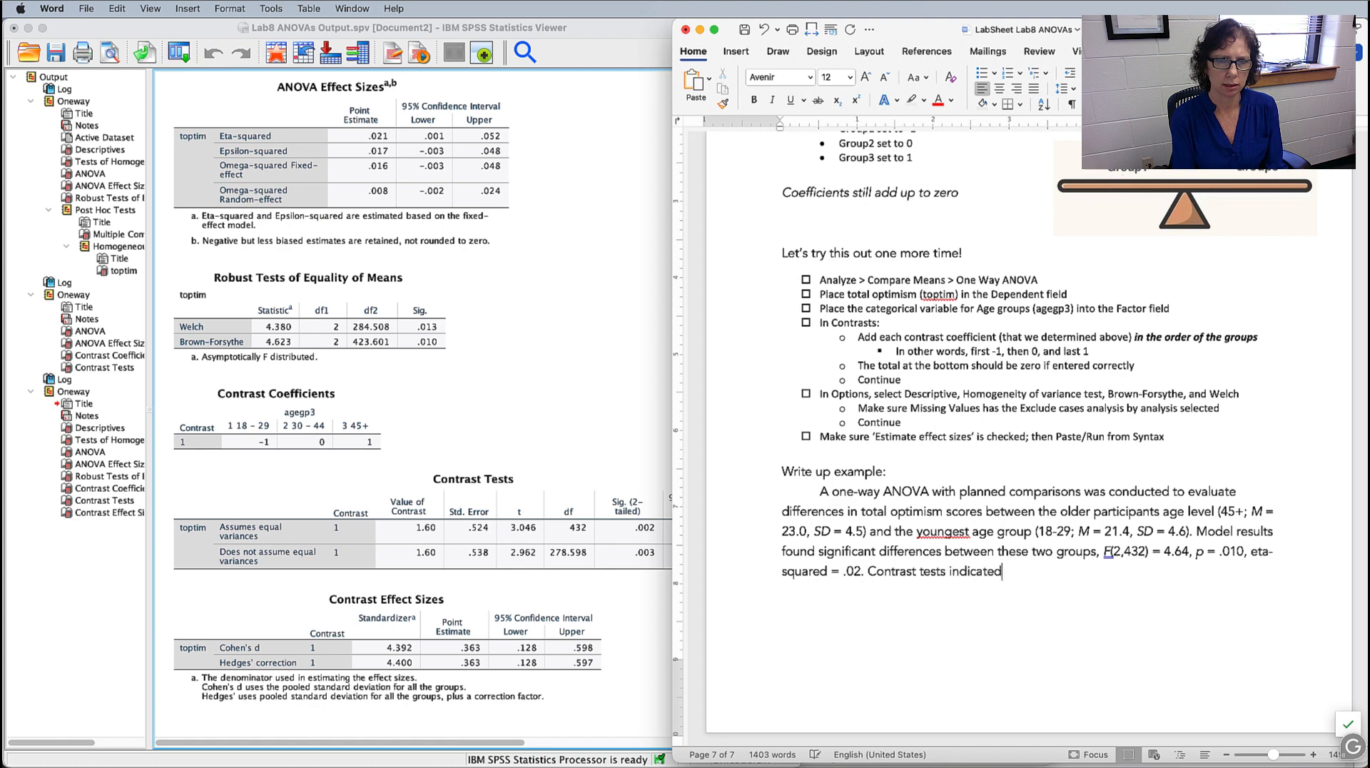
{"action": "type", "text": " a signfiicant mean difference"}
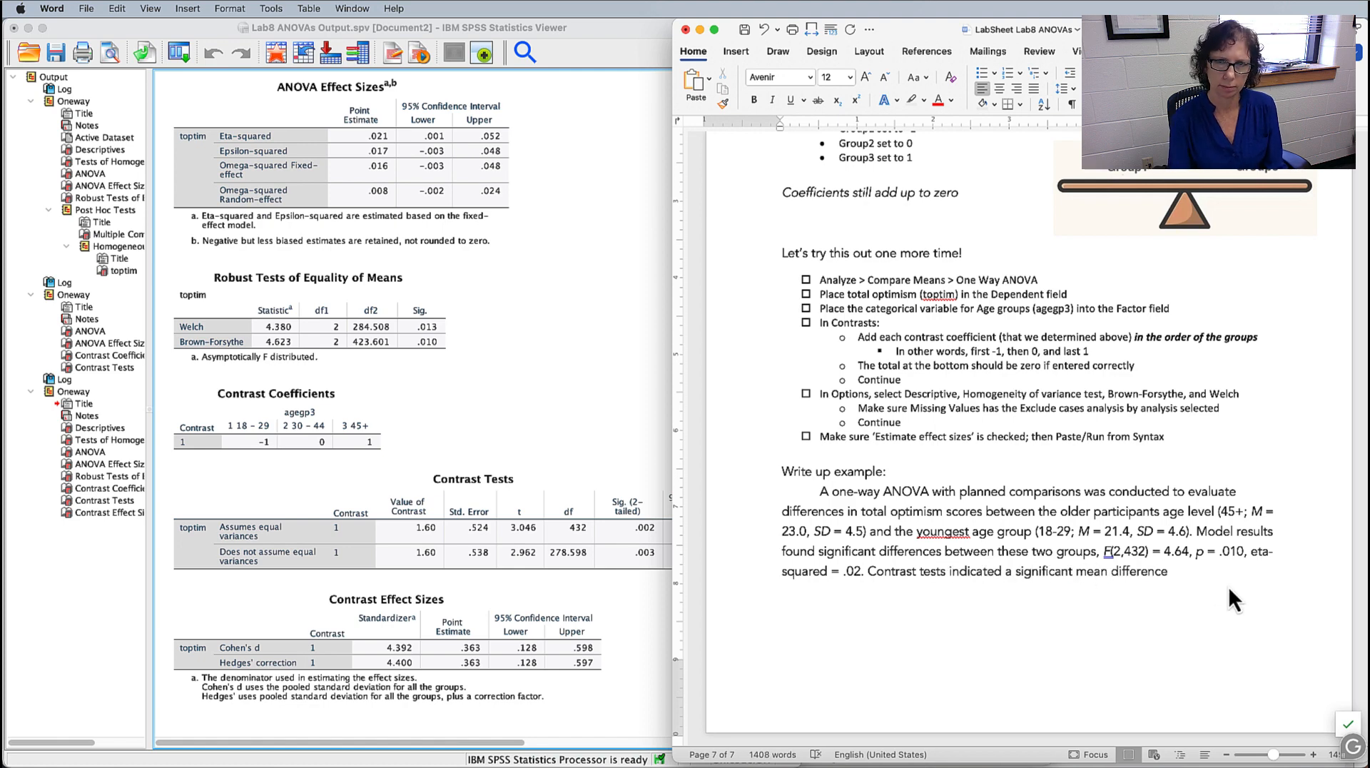
{"action": "type", "text": " (MD = 1.60) bet"}
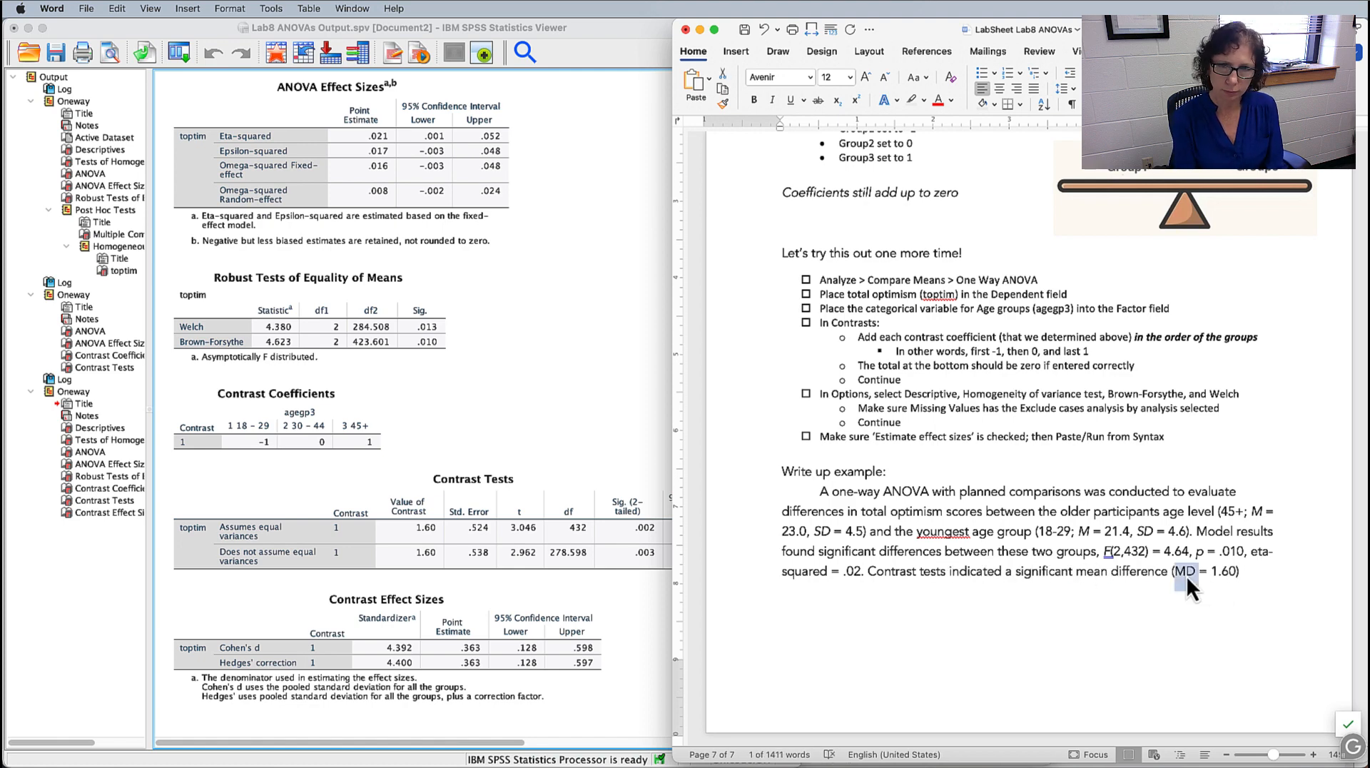
{"action": "type", "text": "ween average total optimism scores"}
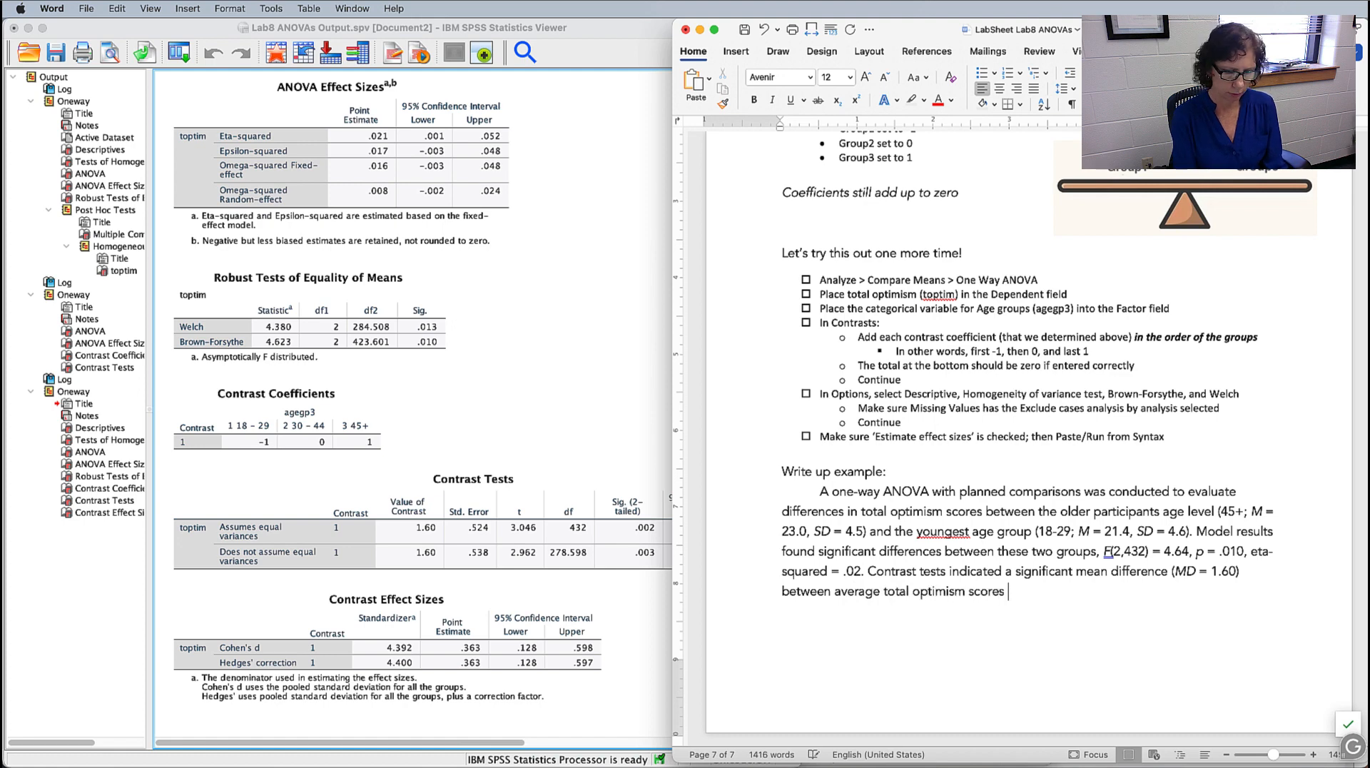
- Append the contrast test statistics ", t(432) = 3.05, p = .002," to the sentence, with t and p italic
{"action": "key", "text": "BackSpace"}
{"action": "type", "text": ", t"}
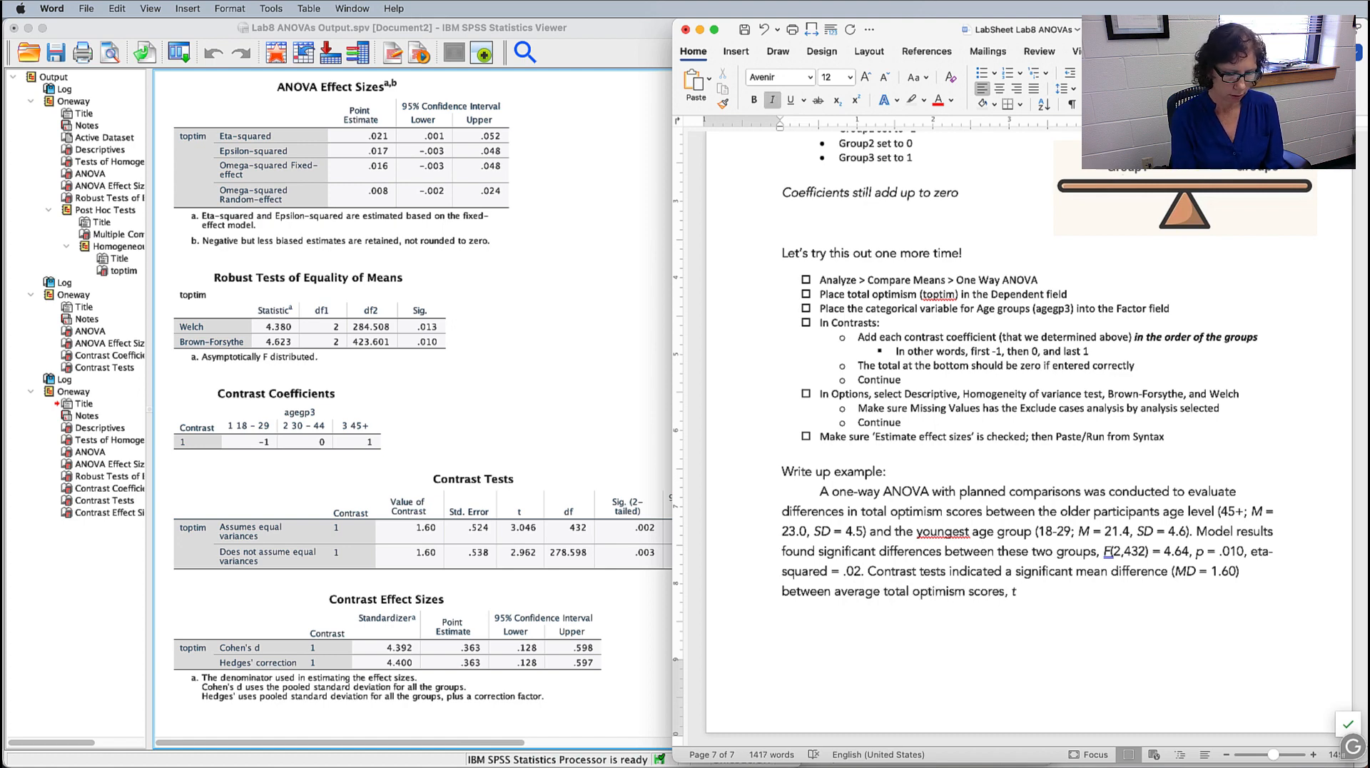
{"action": "type", "text": "(432) = "}
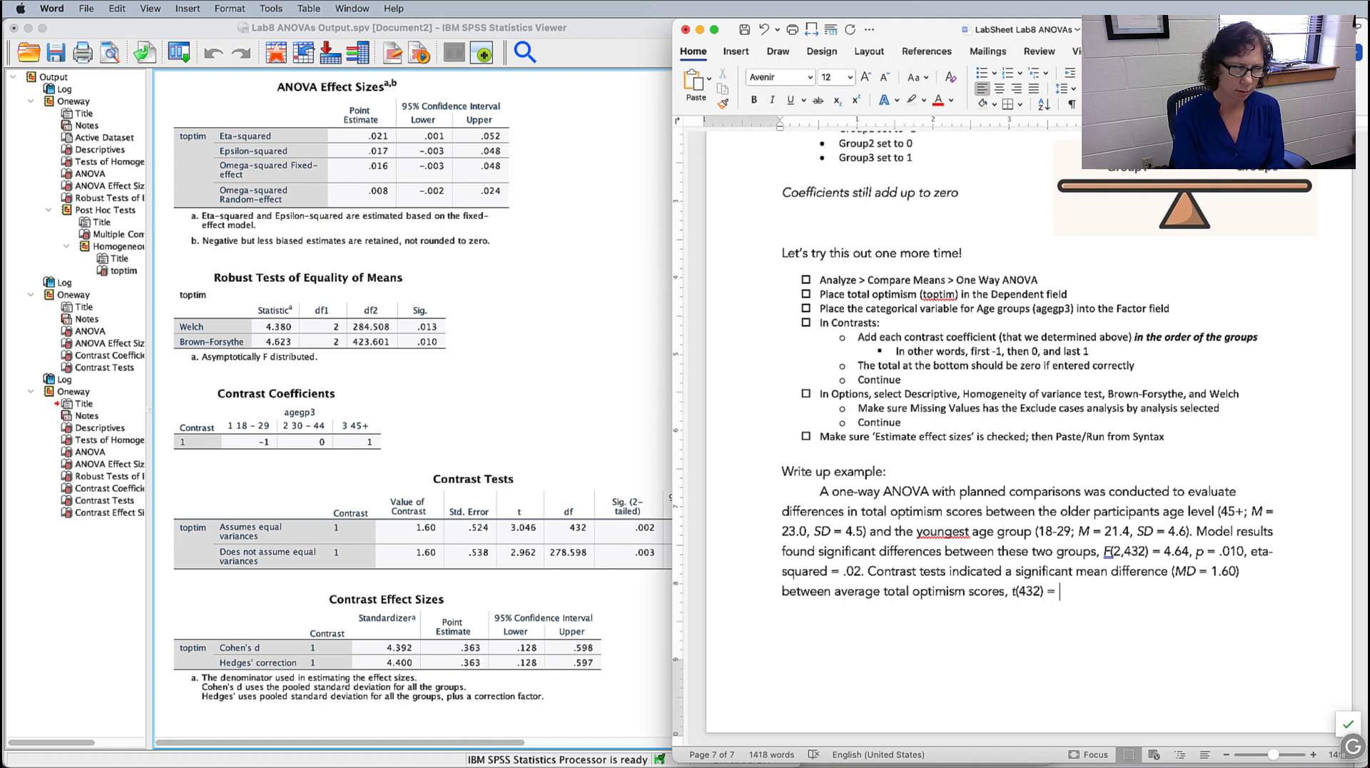
{"action": "type", "text": "3.05,"}
{"action": "key", "text": "super+i"}
{"action": "type", "text": "p"}
{"action": "key", "text": "super+i"}
{"action": "type", "text": "= "}
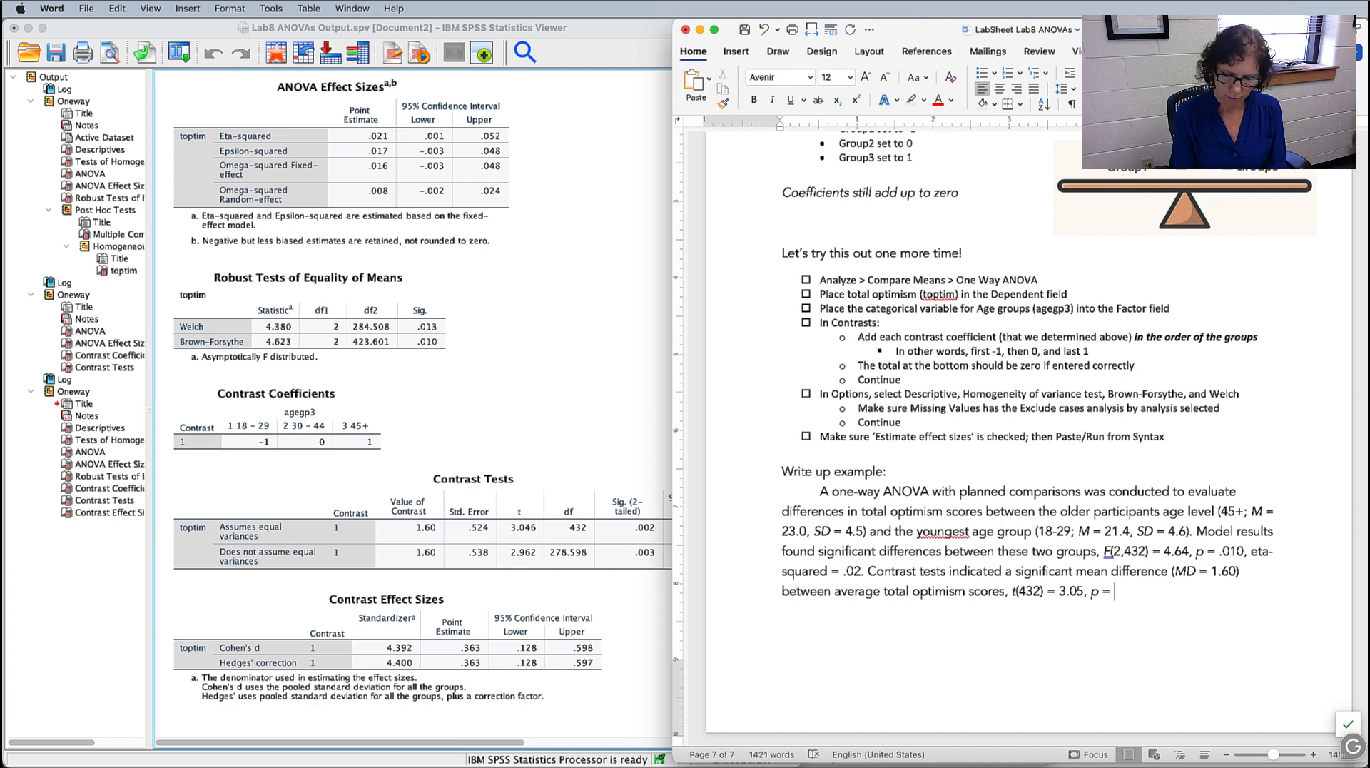
{"action": "type", "text": ".002,"}
- Append the contrast effect size "Cohen's d = .36." with an italic d and begin the next sentence with "This small"
{"action": "left_click", "coordinate": [468, 659]}
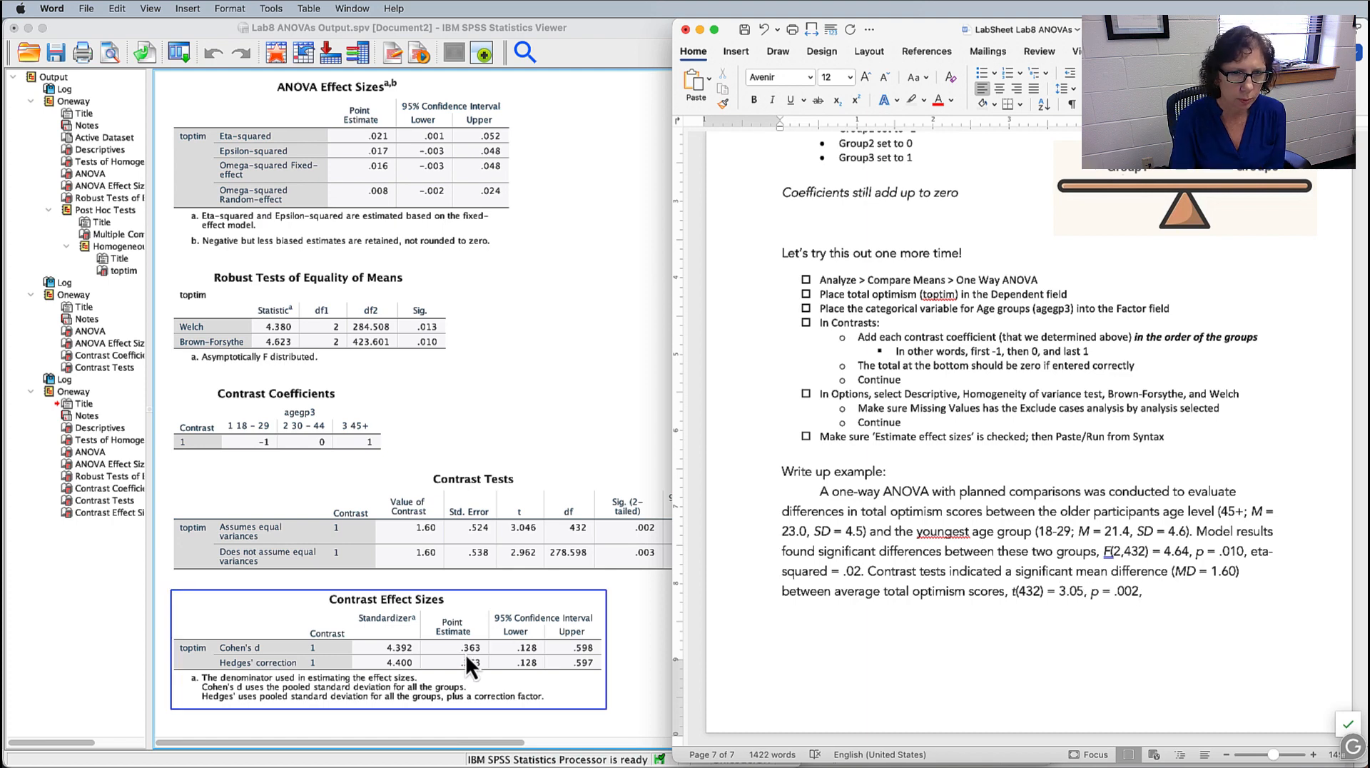
{"action": "left_click", "coordinate": [1268, 657]}
{"action": "type", "text": "Cohen's d"}
{"action": "key", "text": "super+i"}
{"action": "type", "text": "d"}
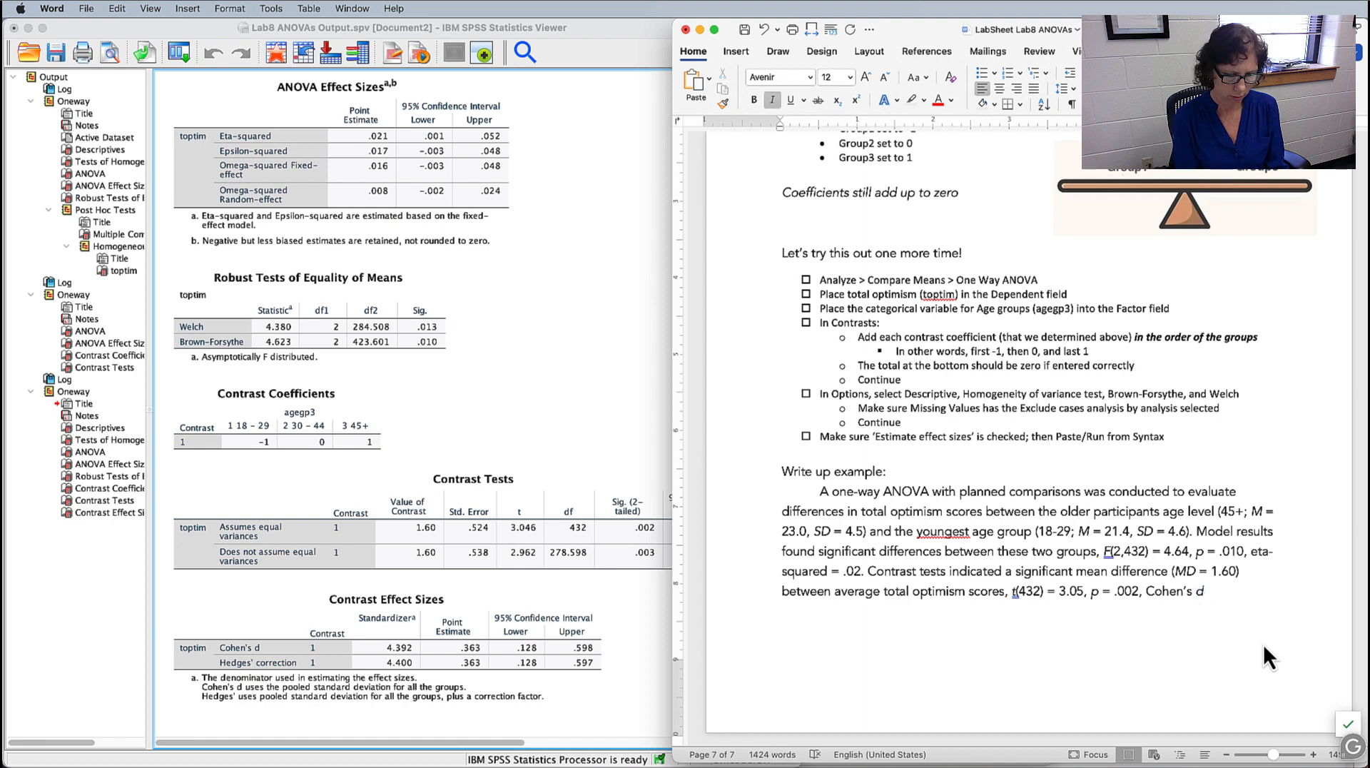
{"action": "key", "text": "super+i"}
{"action": "type", "text": "= .36. This small t"}
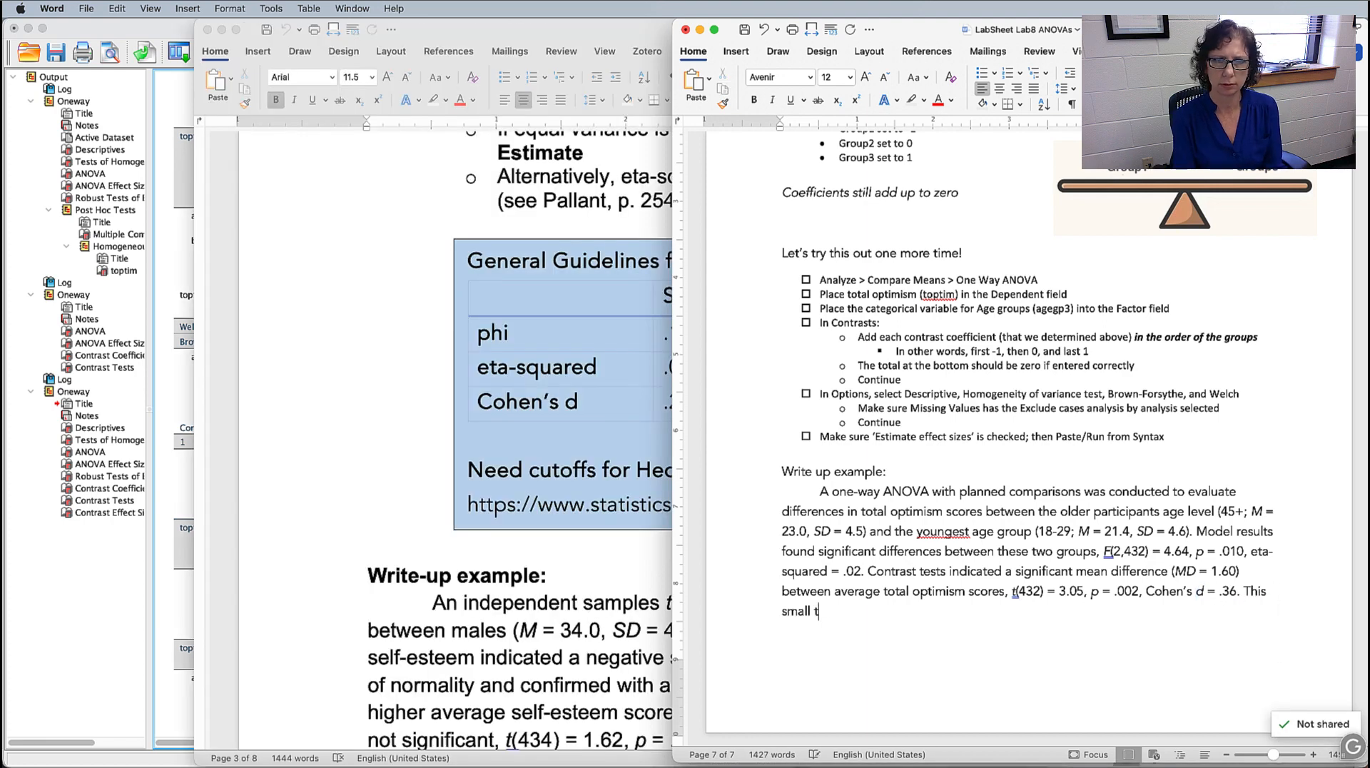
- Finish the sentence with "to medium effect size indicate some practical significance to the difference in optimism between youngest and oldest participants.", correcting the spelling
{"action": "type", "text": "o medium effect size indicate some pra"}
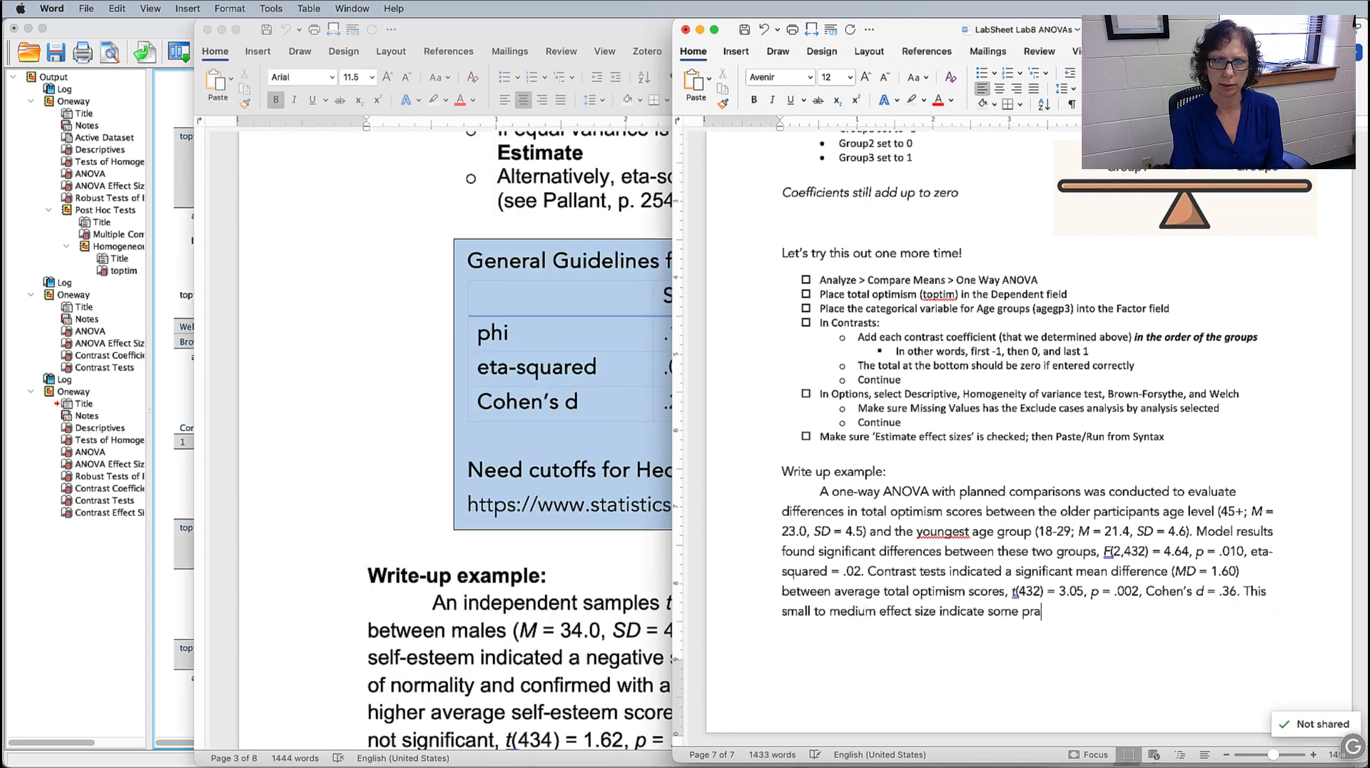
{"action": "type", "text": "ctical significance to the difference in optimisim "}
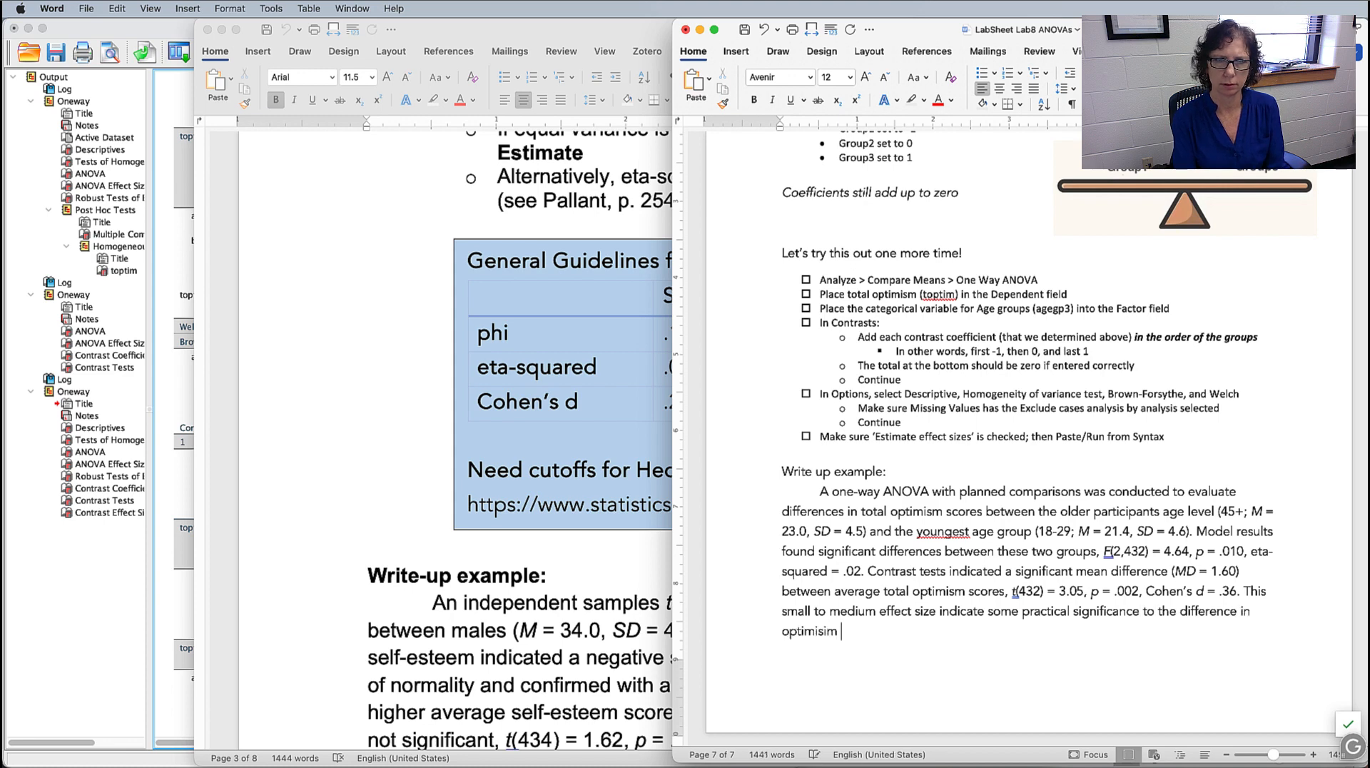
{"action": "type", "text": "between youngest and oldest participants."}
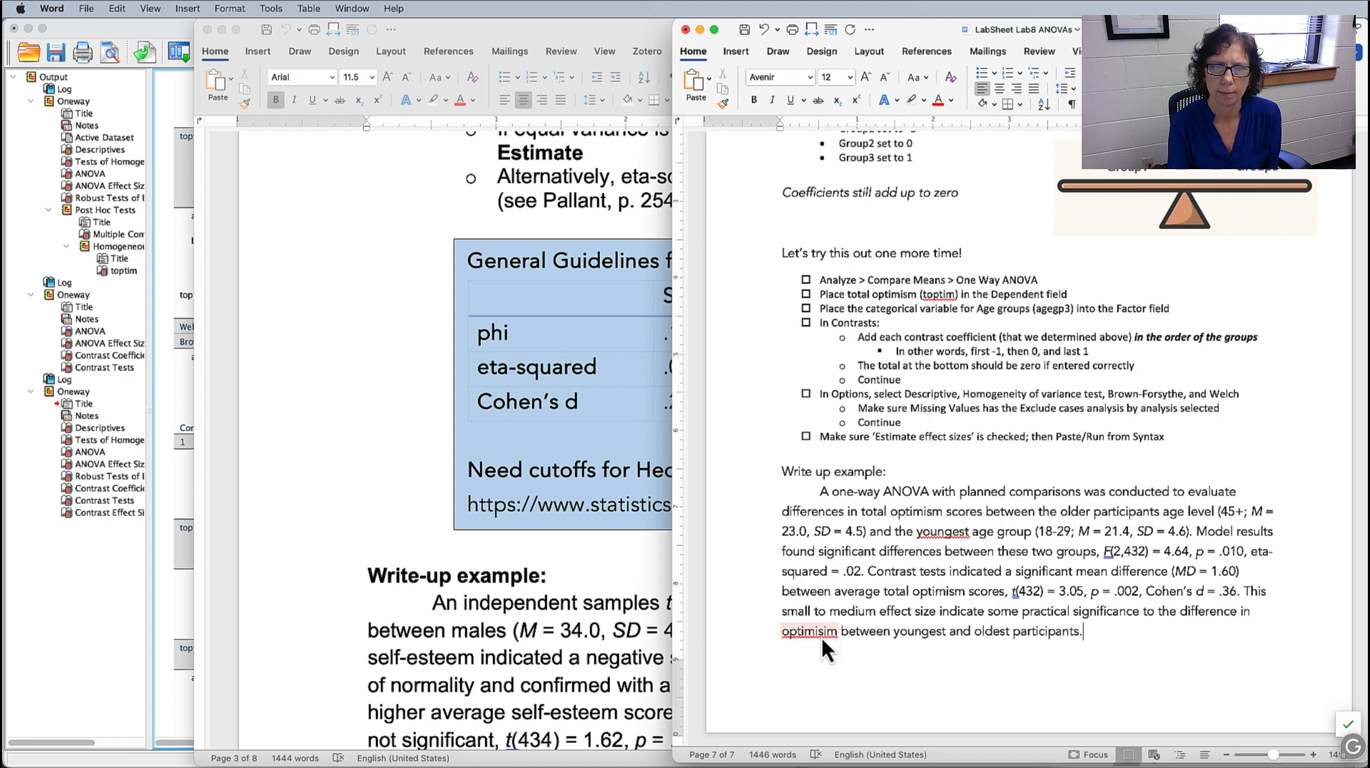
{"action": "right_click", "coordinate": [821, 637]}
{"action": "left_click", "coordinate": [864, 653]}
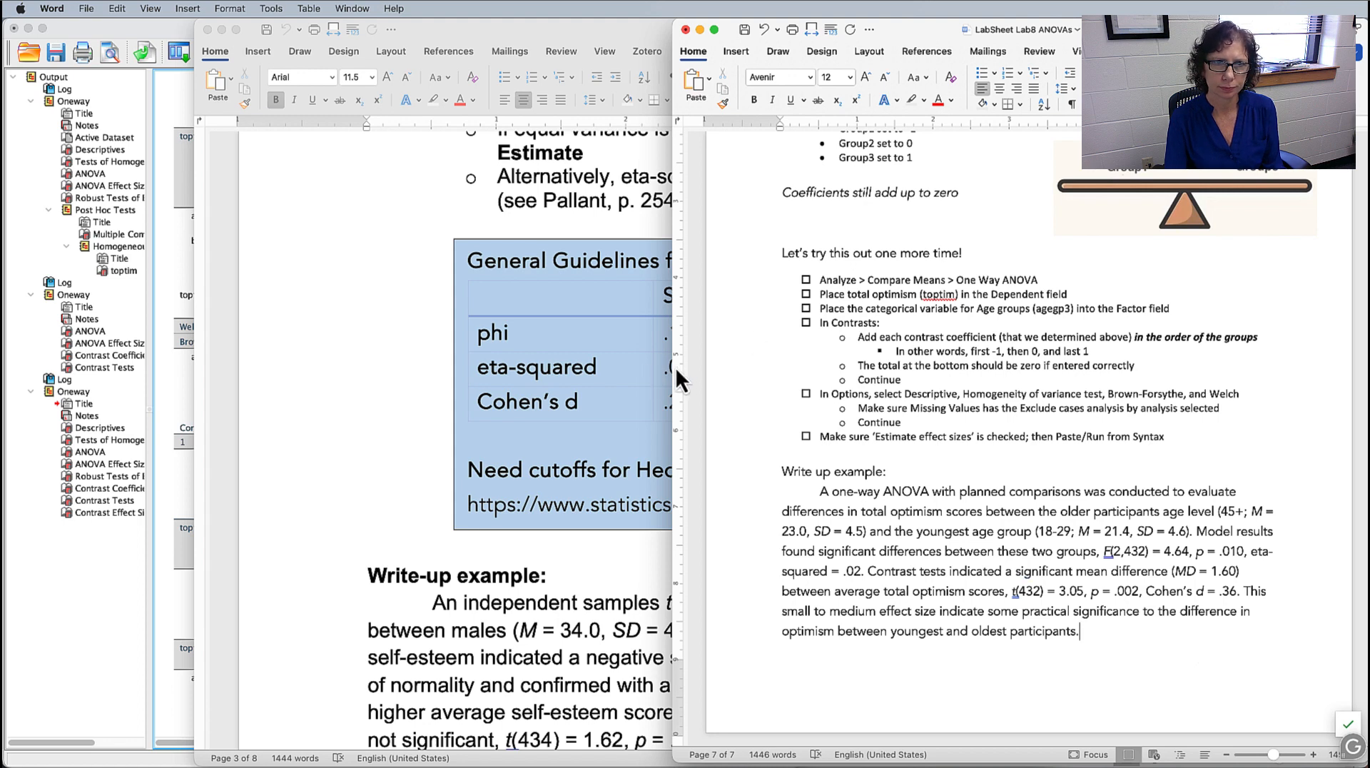
- Widen the lab sheet window and review the completed write-up example
{"action": "left_click_drag", "start_coordinate": [671, 370], "coordinate": [277, 351]}
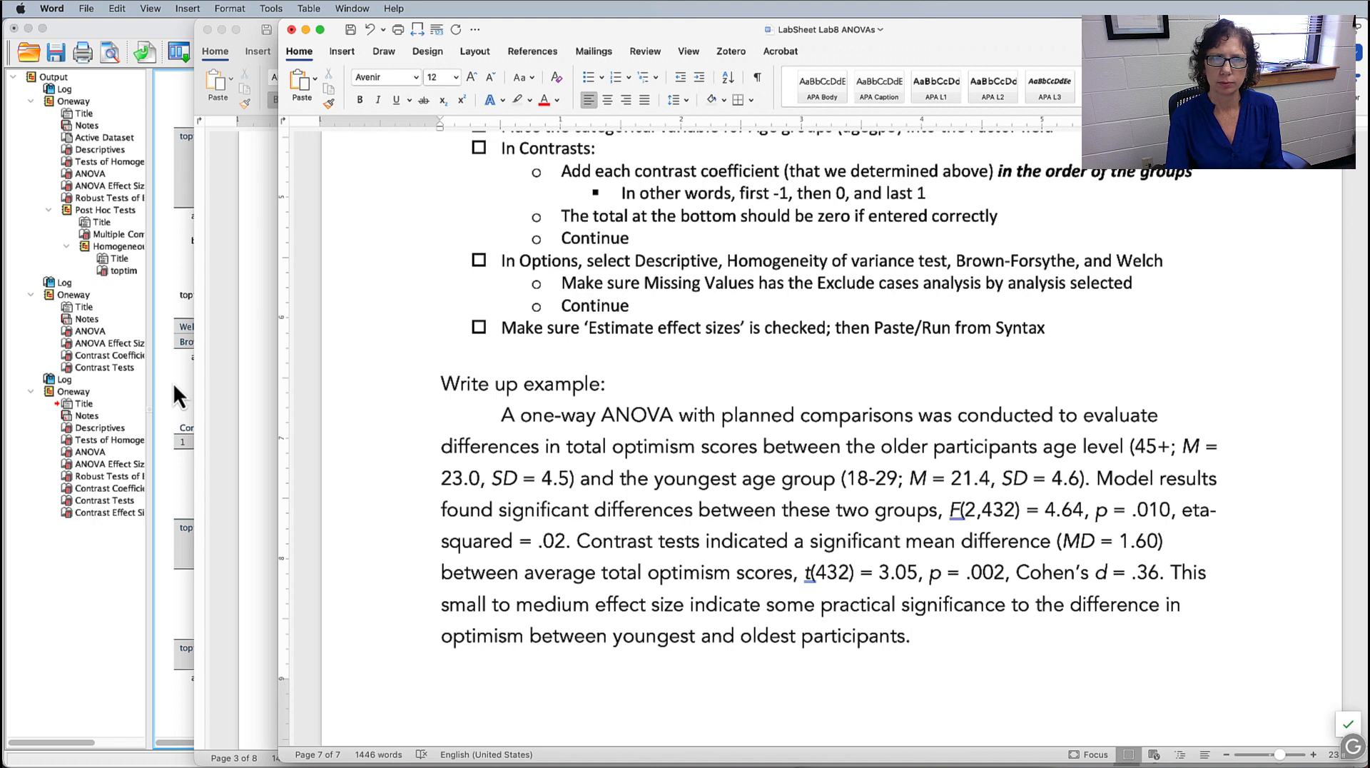
{"action": "scroll", "coordinate": [996, 544], "scroll_direction": "down", "scroll_amount": 3}
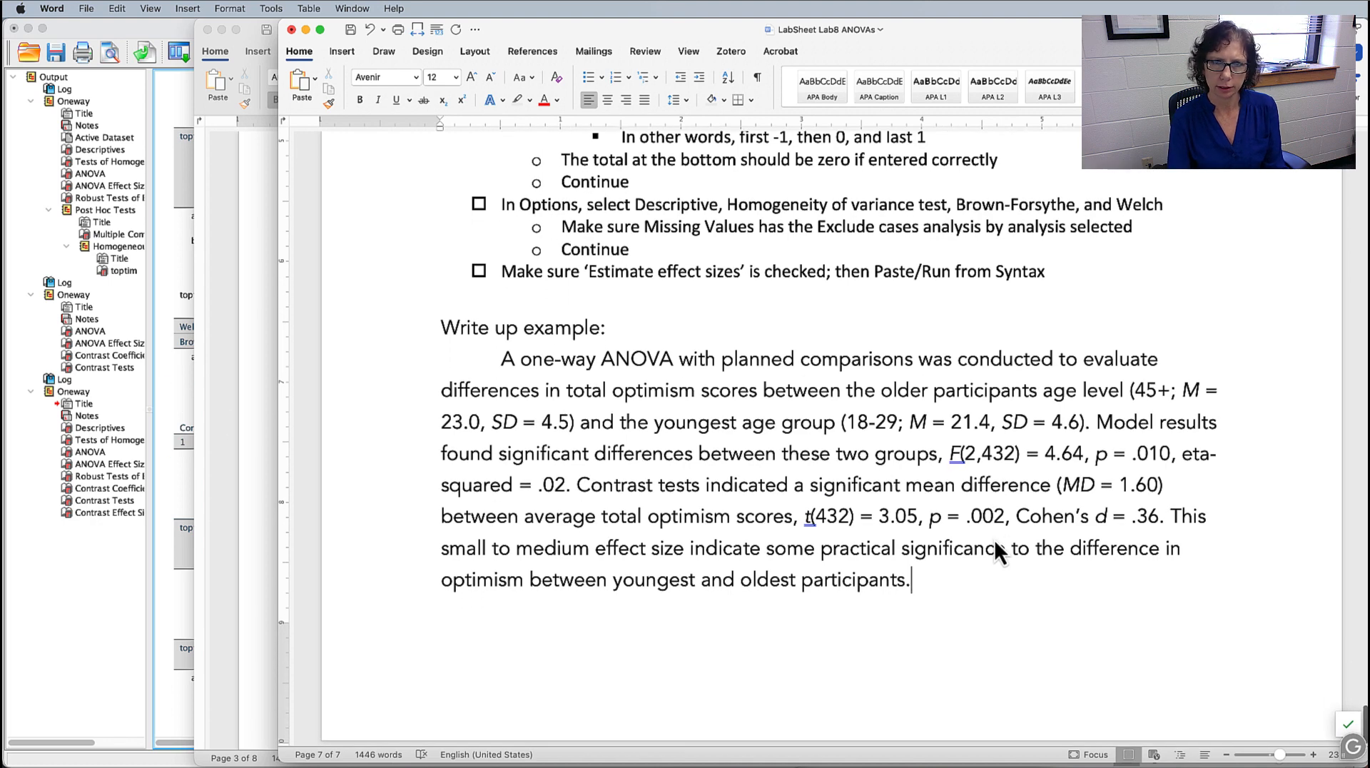
{"action": "scroll", "coordinate": [995, 540], "scroll_direction": "up", "scroll_amount": 4}
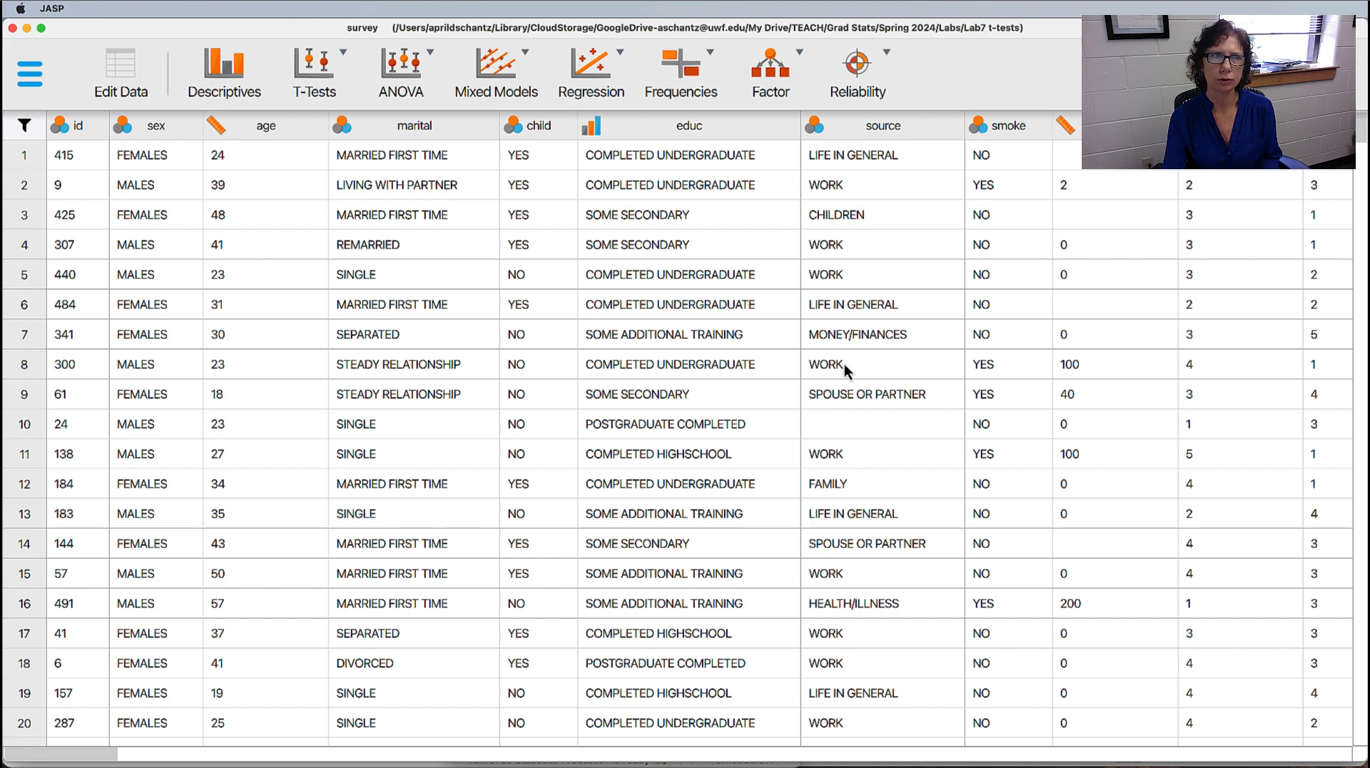
- Create descriptive statistics for toptim split by agegp3
{"action": "left_click", "coordinate": [224, 69]}
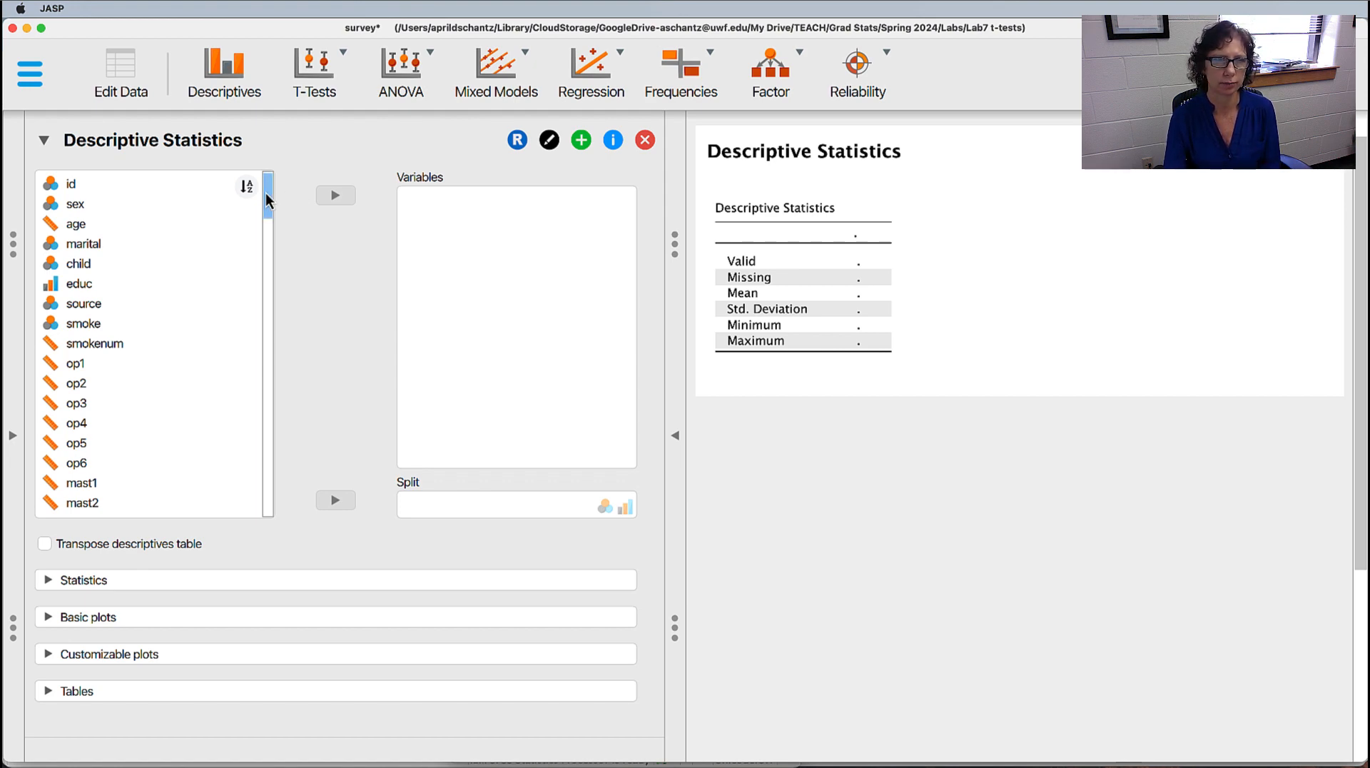
{"action": "left_click_drag", "start_coordinate": [267, 192], "coordinate": [276, 502]}
{"action": "left_click", "coordinate": [86, 286]}
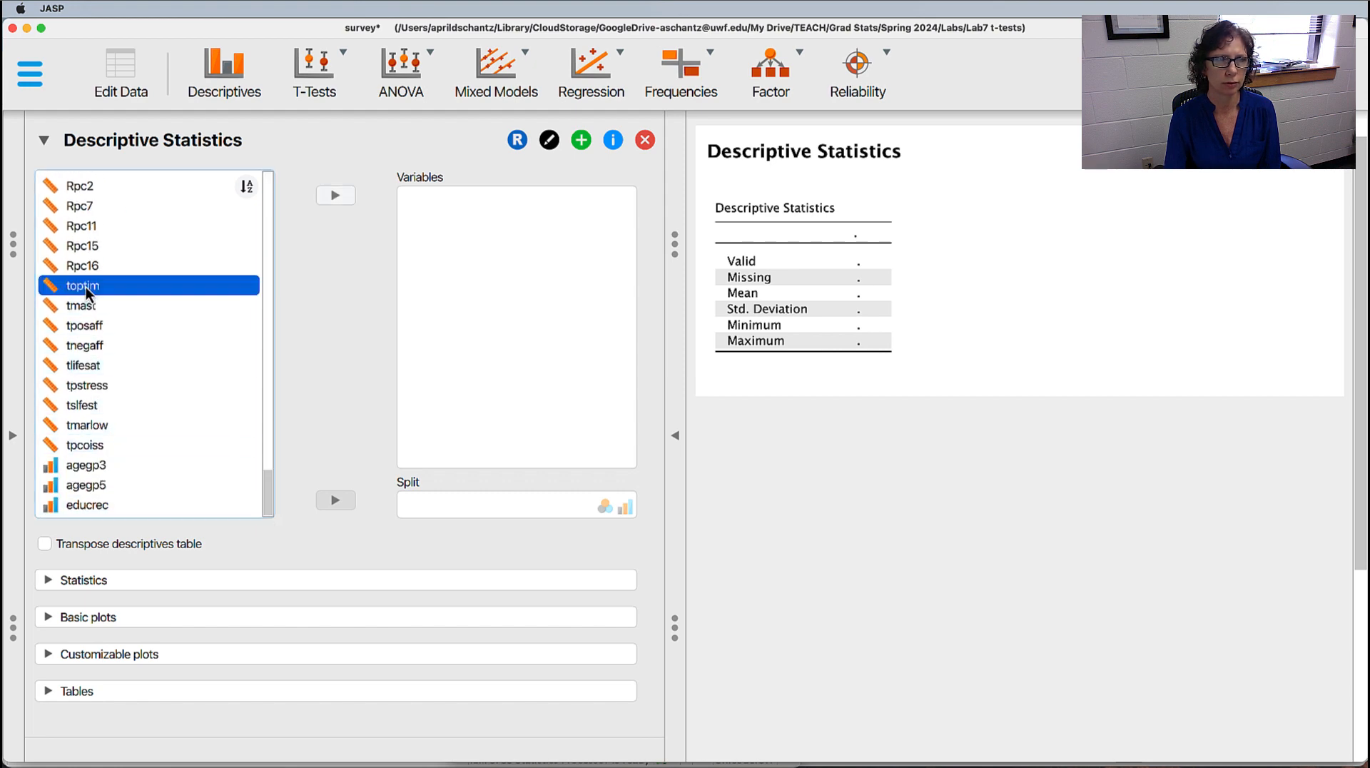
{"action": "left_click", "coordinate": [335, 194]}
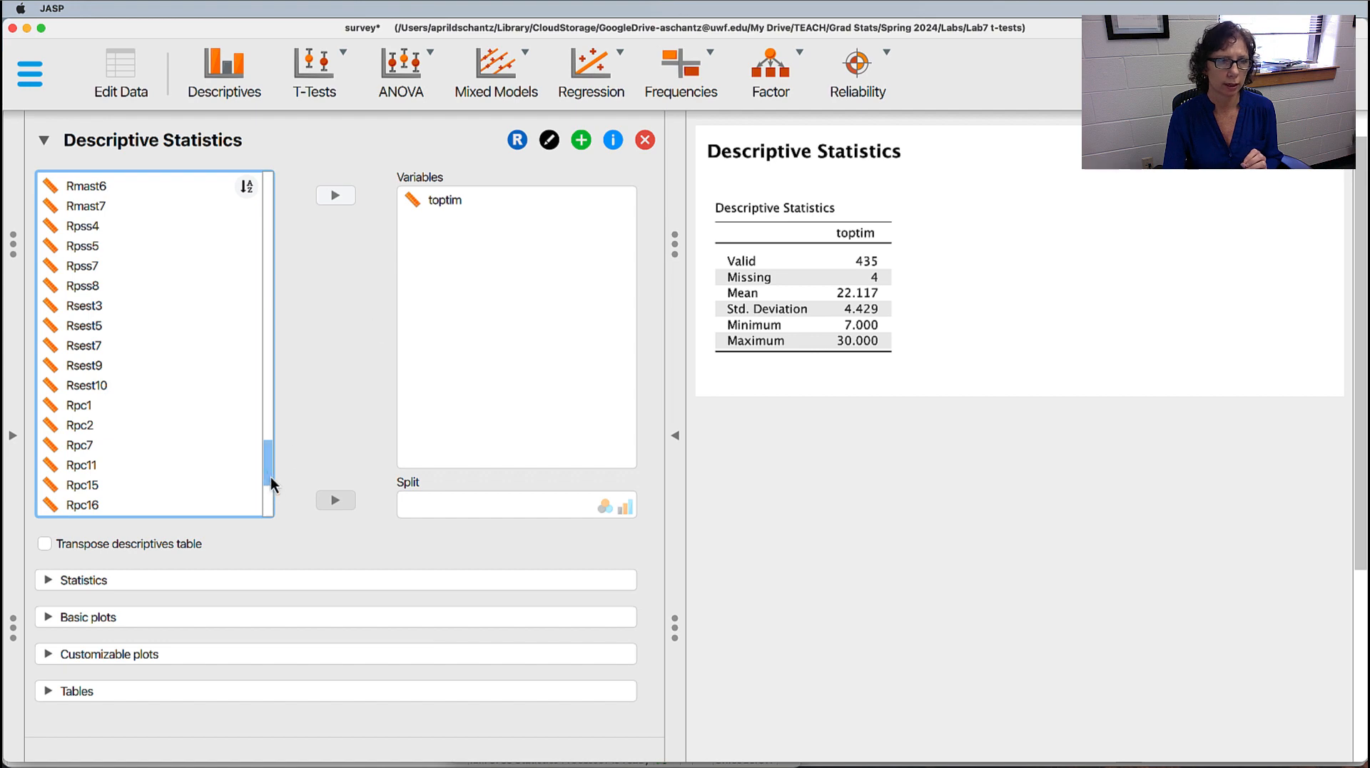
{"action": "left_click_drag", "start_coordinate": [267, 461], "coordinate": [268, 520]}
{"action": "left_click", "coordinate": [108, 465]}
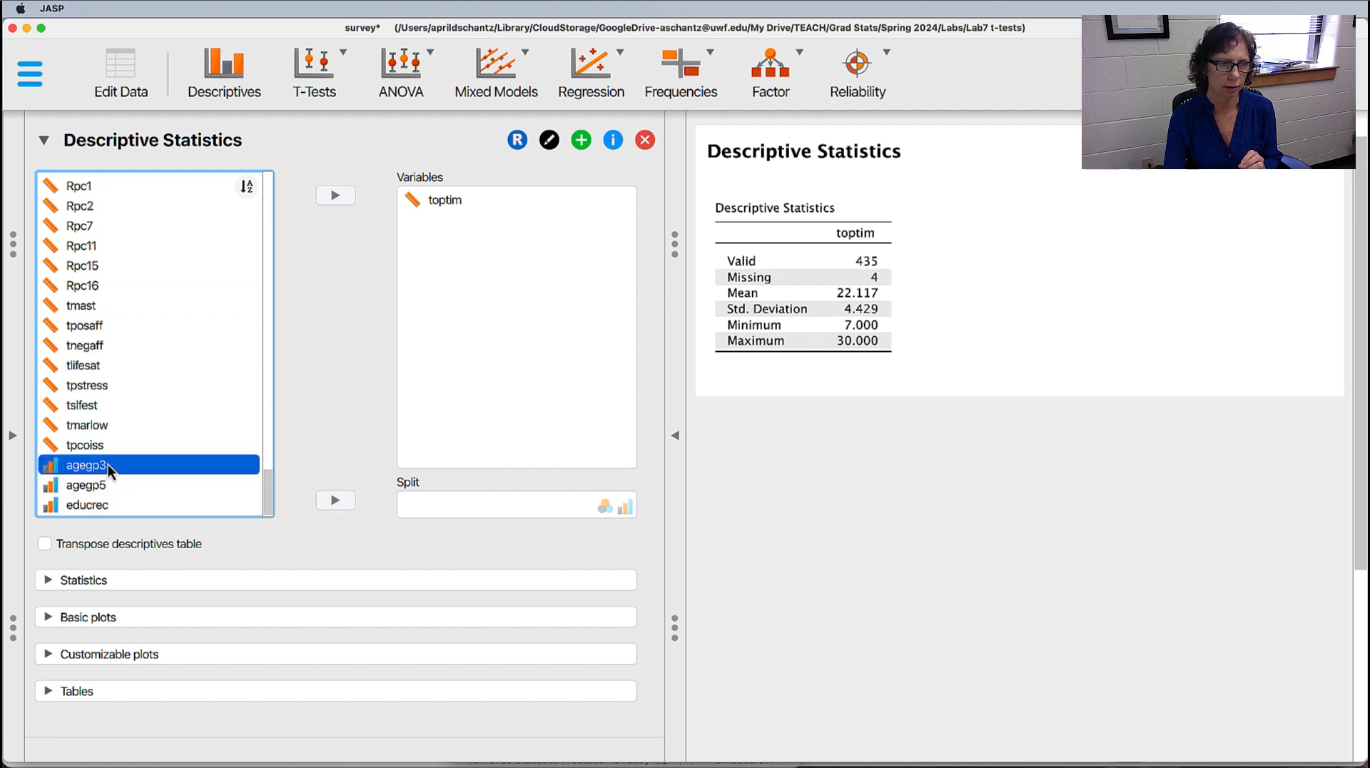
{"action": "left_click", "coordinate": [336, 501]}
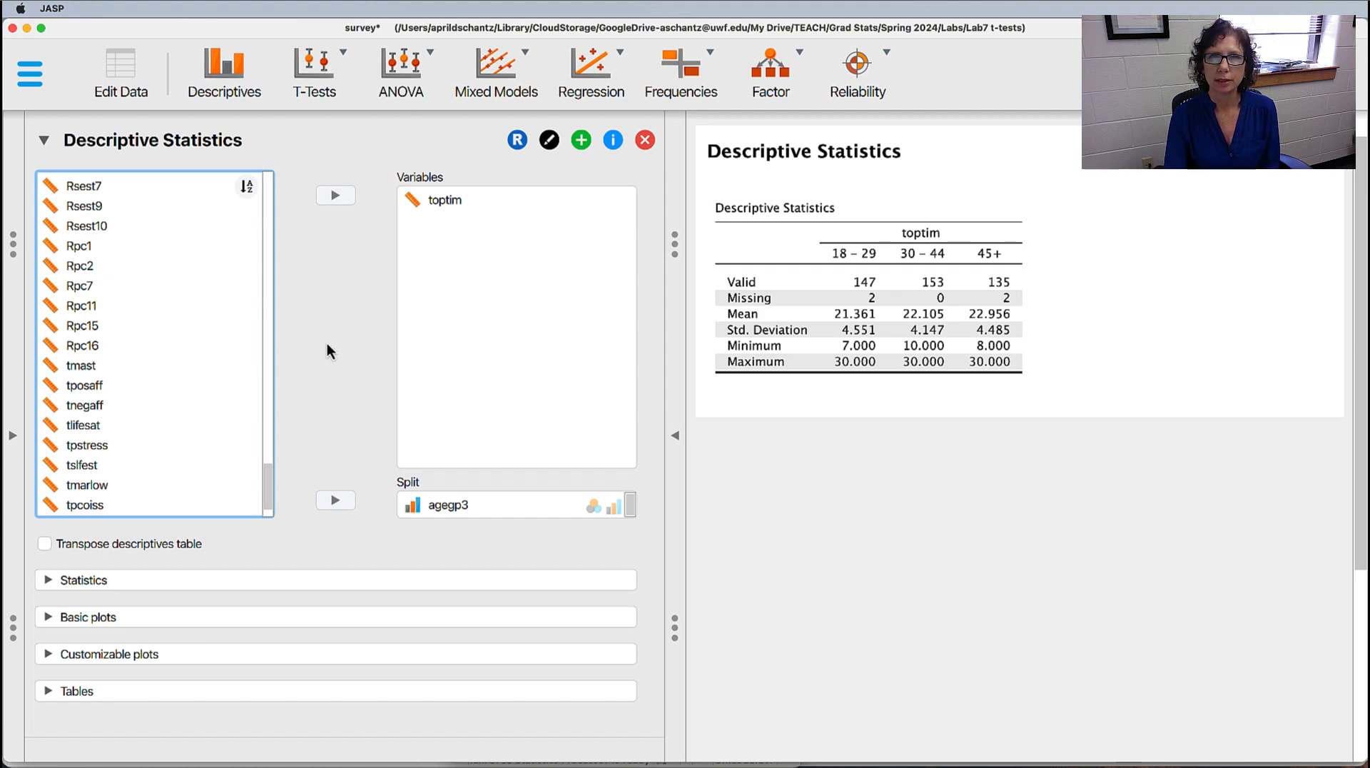
- Set up a classical ANOVA with toptim as the dependent variable and agegp3 as the fixed factor
{"action": "left_click", "coordinate": [404, 66]}
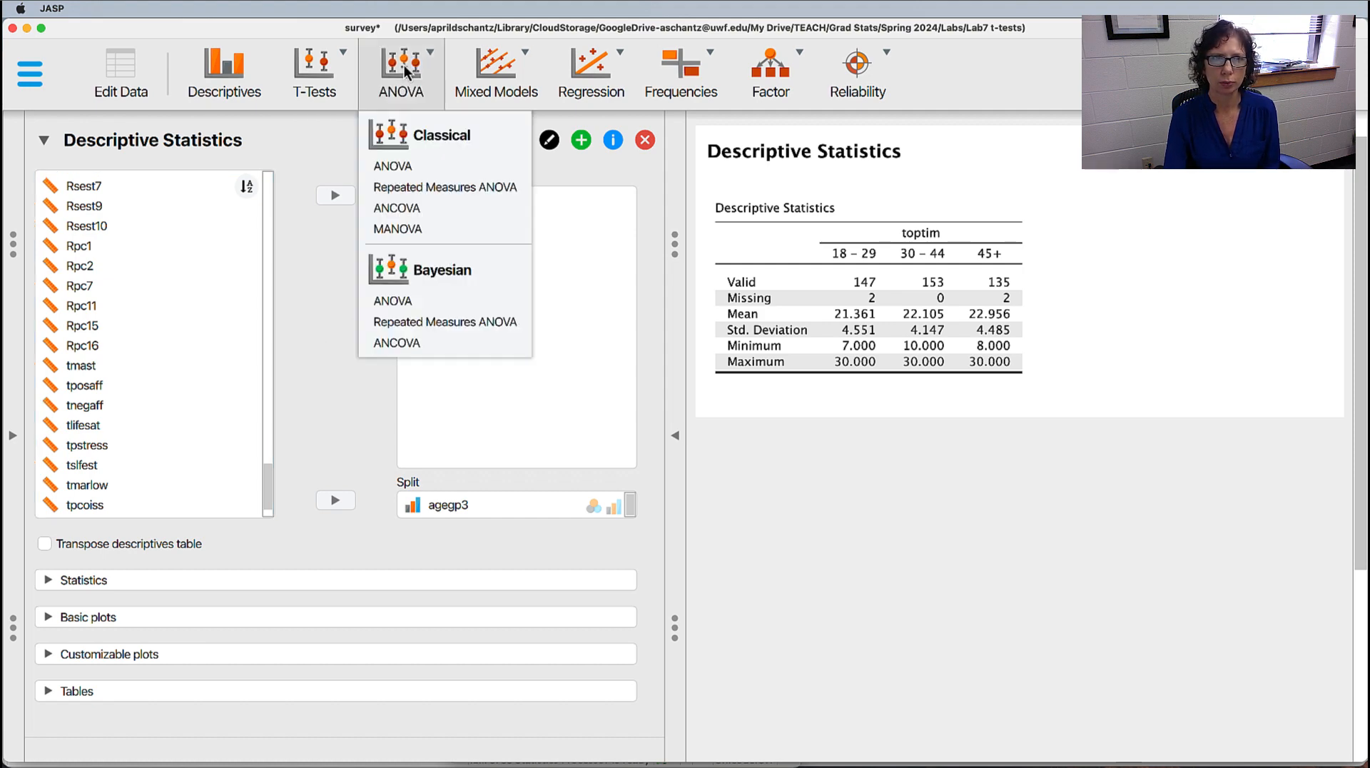
{"action": "left_click", "coordinate": [400, 169]}
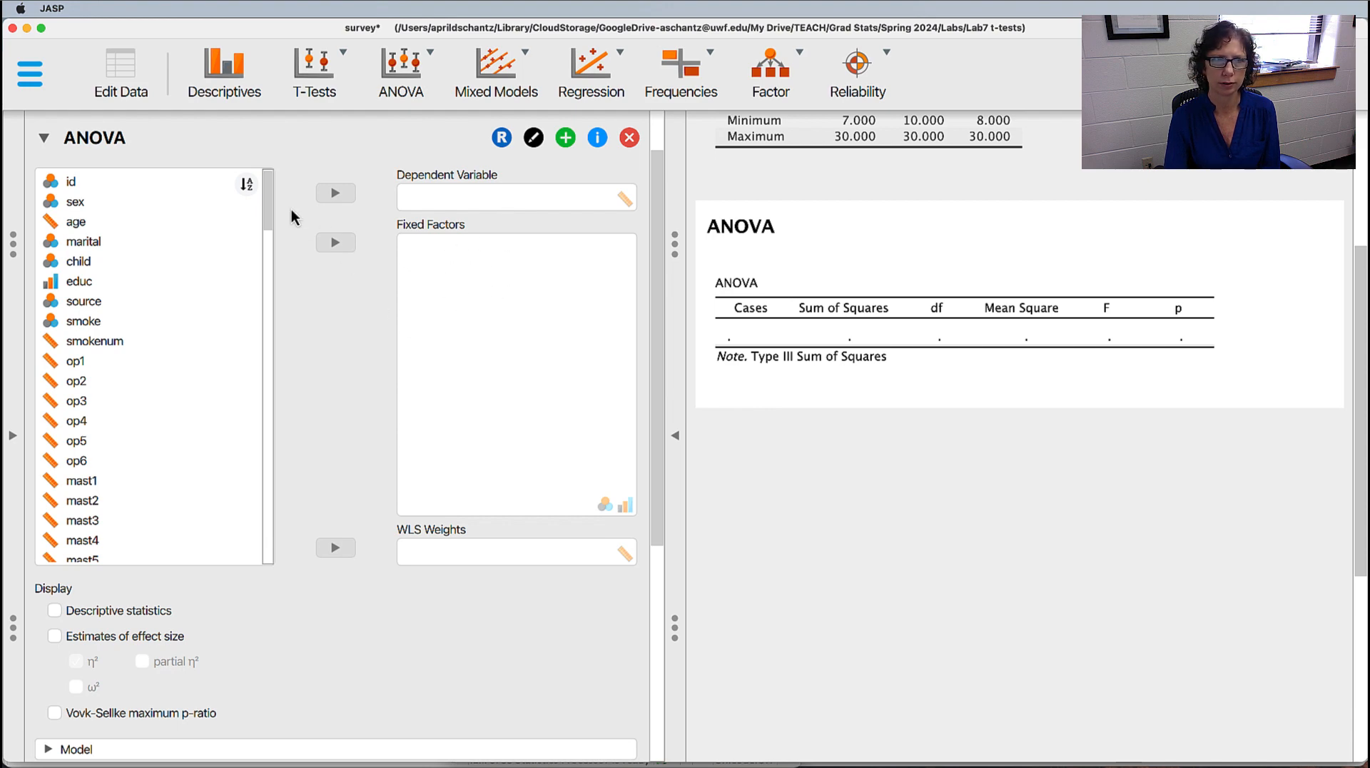
{"action": "left_click_drag", "start_coordinate": [270, 198], "coordinate": [294, 566]}
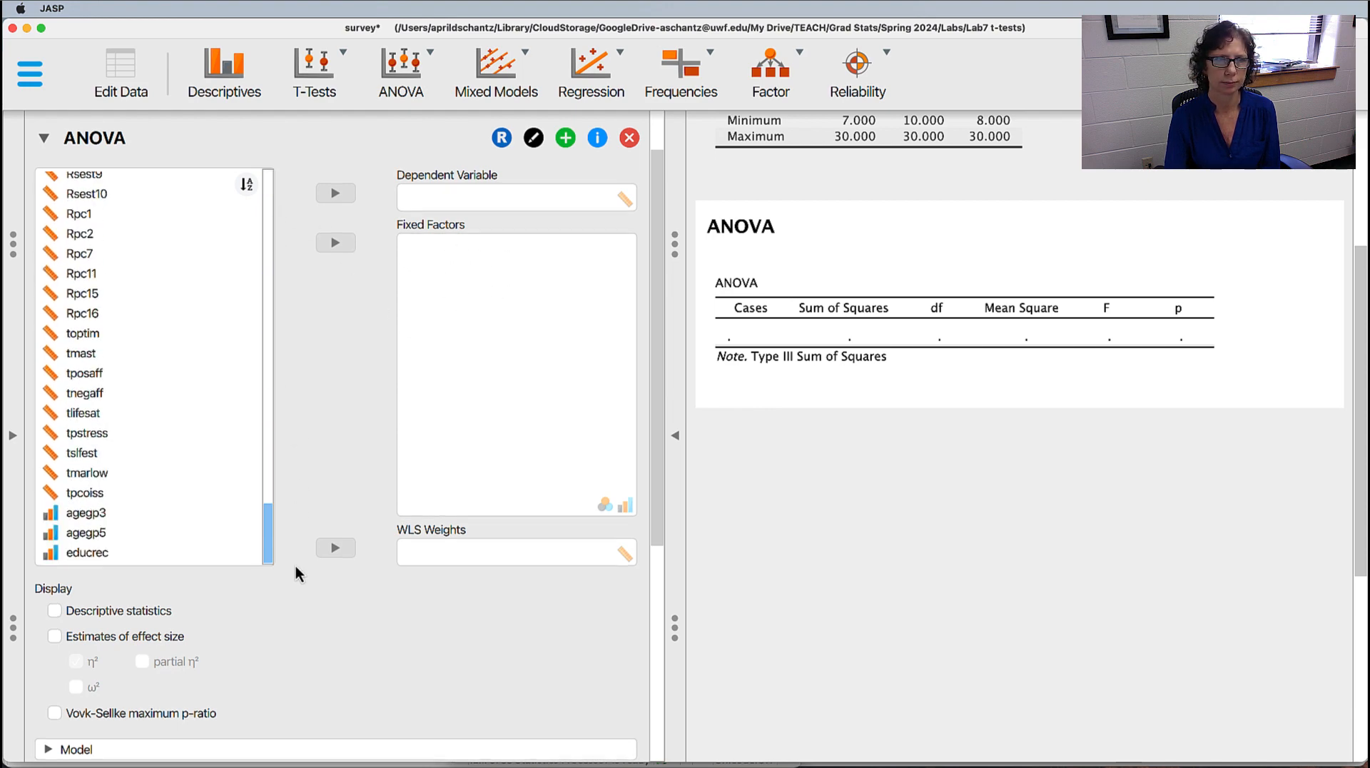
{"action": "left_click", "coordinate": [91, 332]}
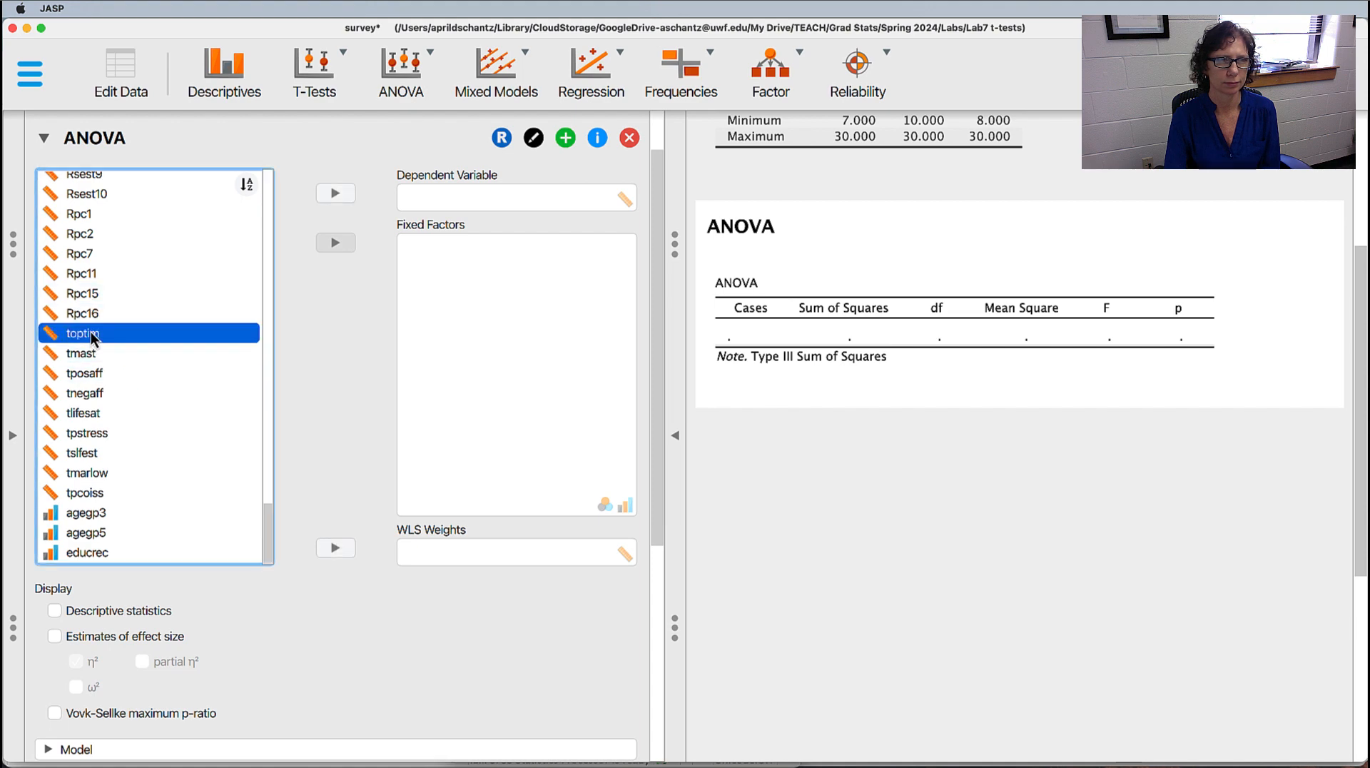
{"action": "left_click", "coordinate": [336, 193]}
{"action": "left_click_drag", "start_coordinate": [272, 492], "coordinate": [269, 560]}
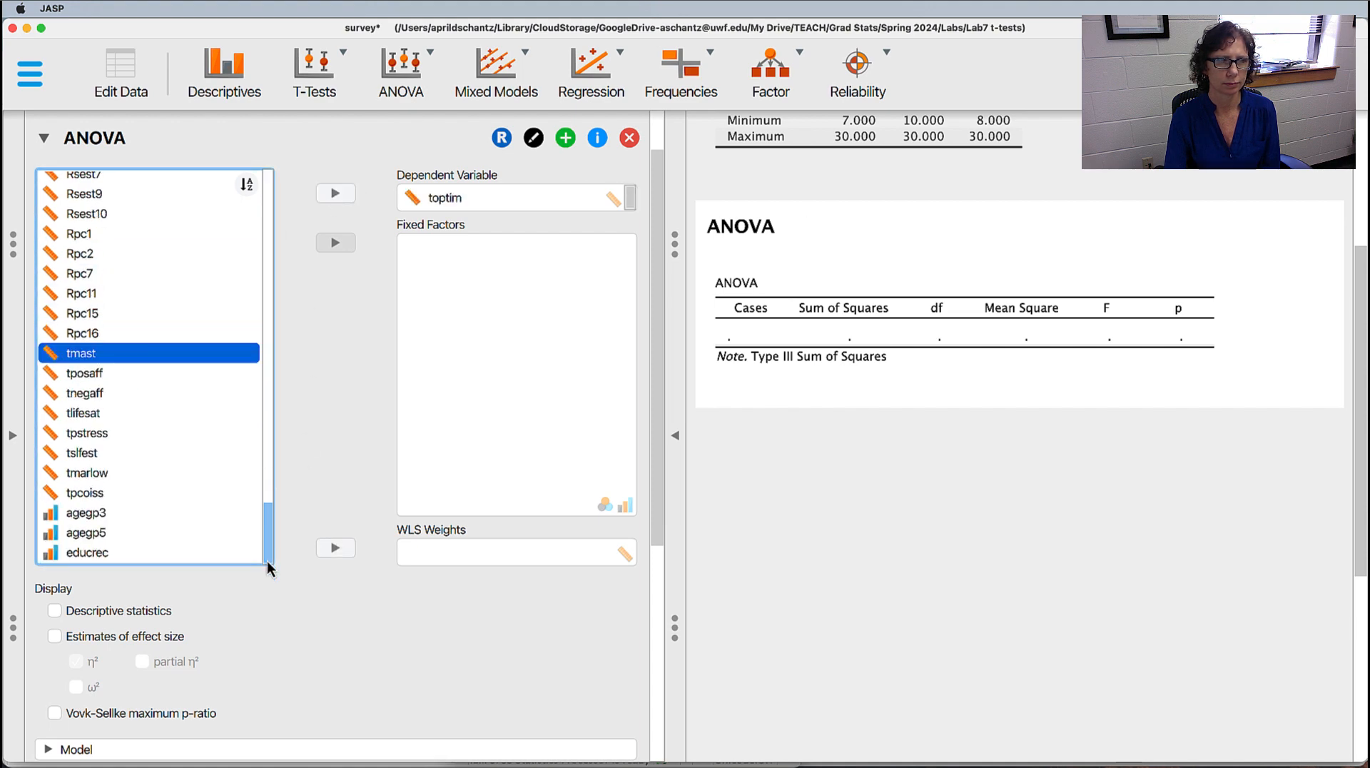
{"action": "left_click", "coordinate": [120, 515]}
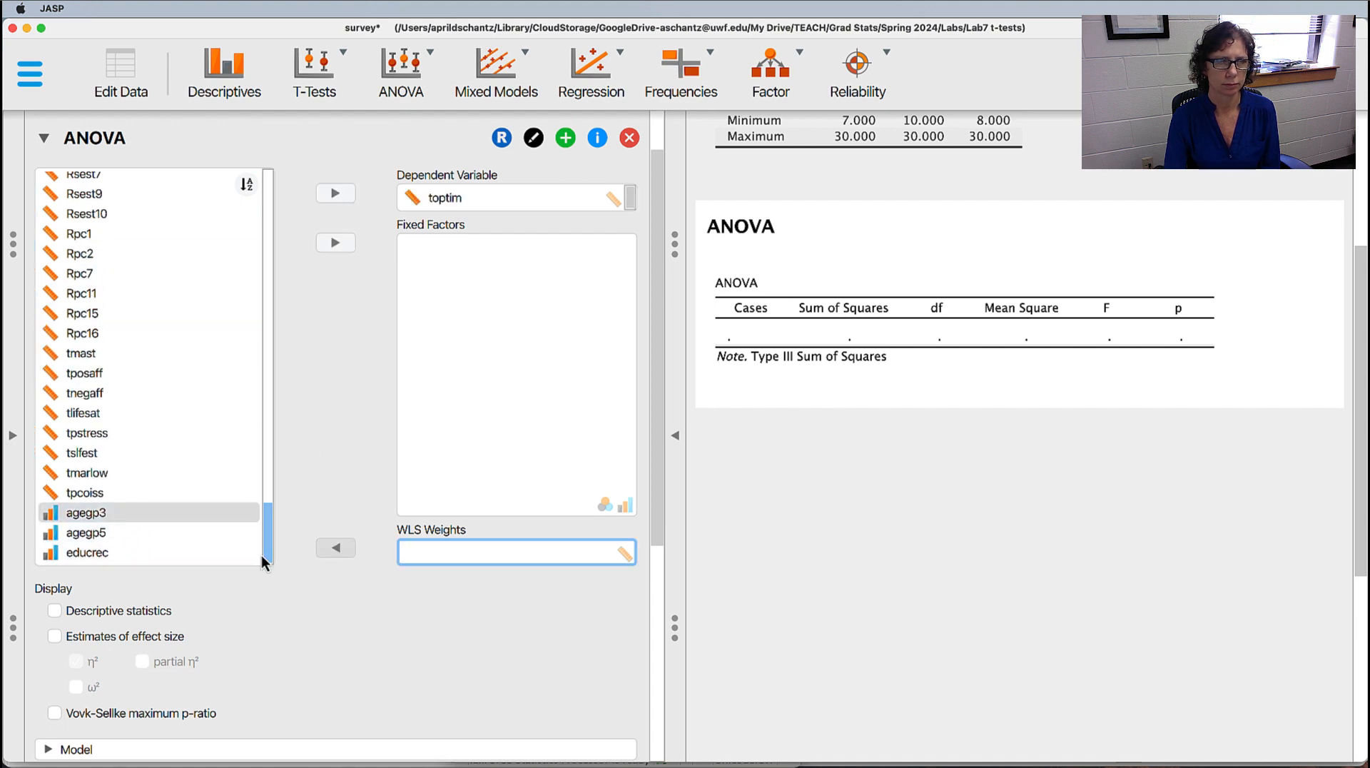
{"action": "left_click", "coordinate": [337, 242]}
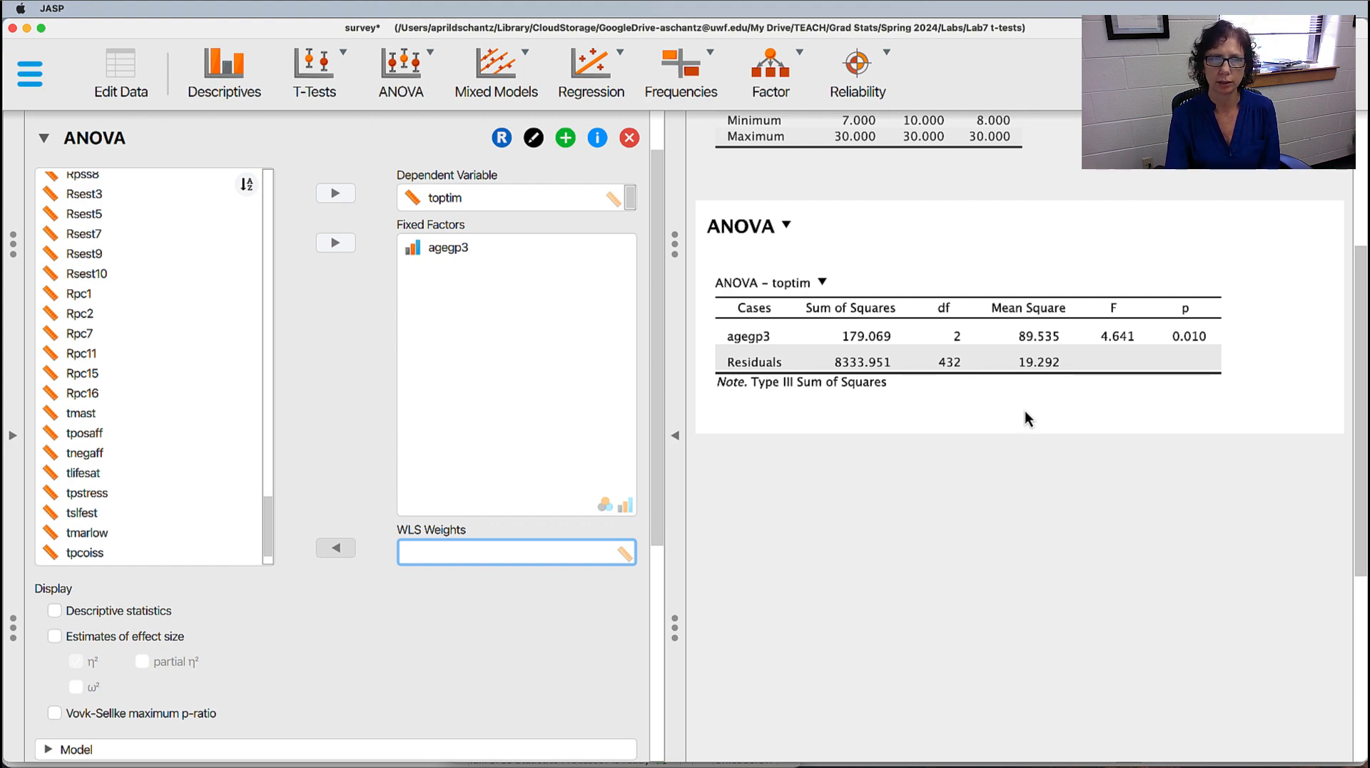
- Add the homogeneity tests to the ANOVA's assumption checks and review the Levene's test output
{"action": "scroll", "coordinate": [345, 387], "scroll_direction": "down", "scroll_amount": 5}
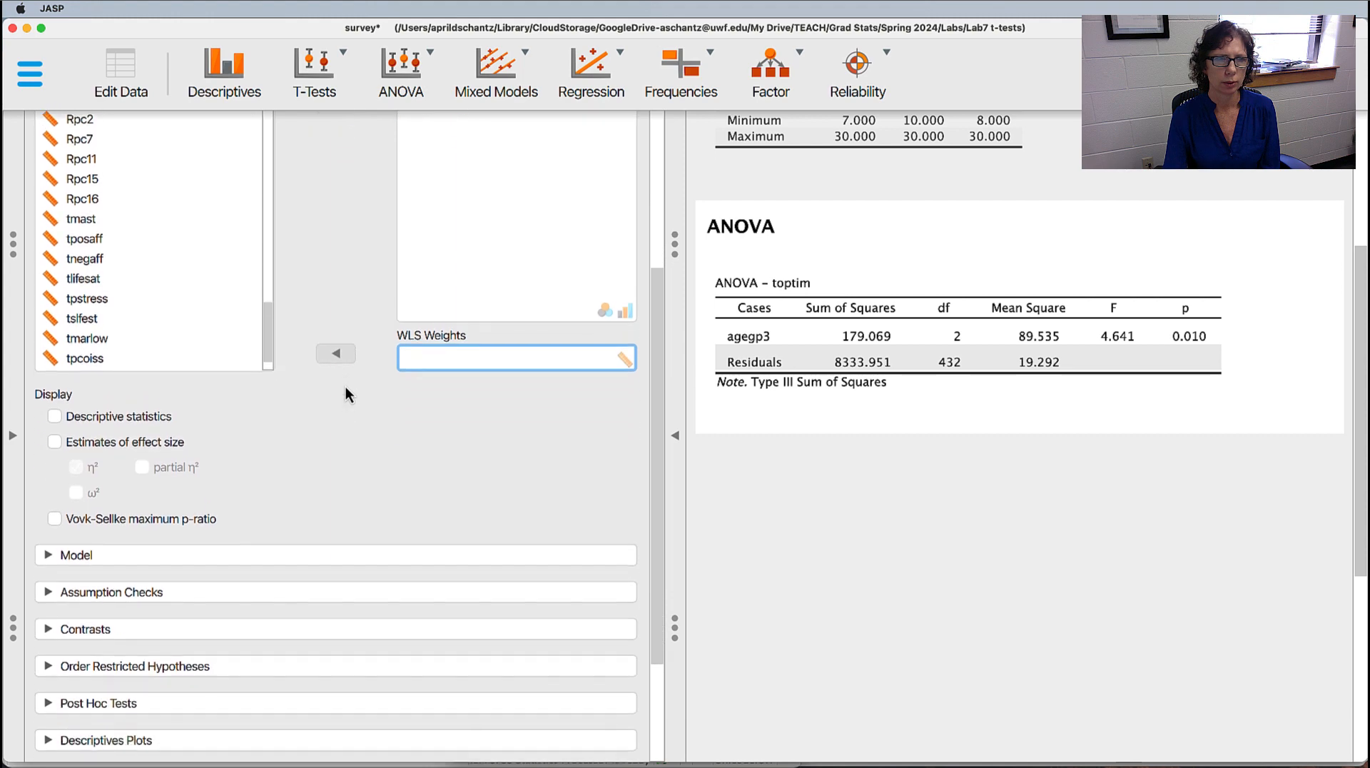
{"action": "scroll", "coordinate": [346, 394], "scroll_direction": "down", "scroll_amount": 2}
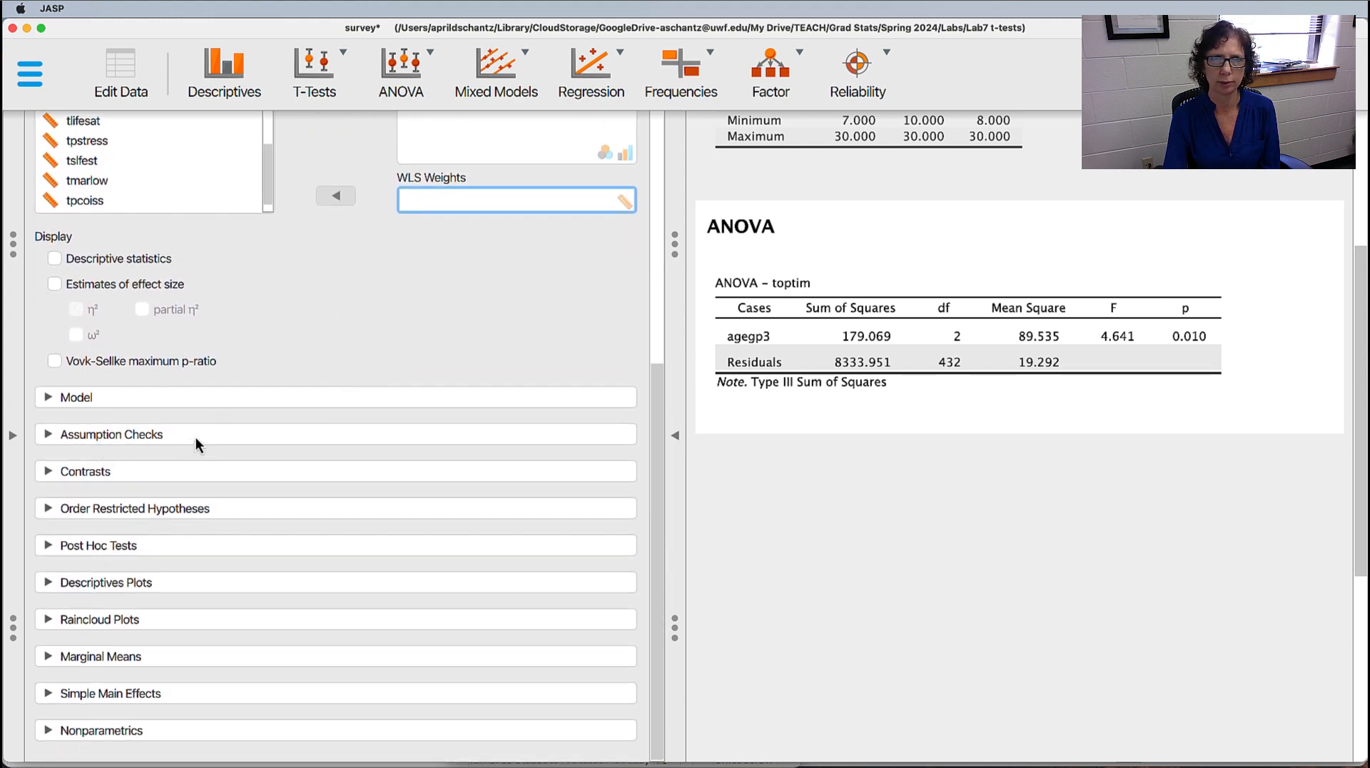
{"action": "left_click", "coordinate": [43, 434]}
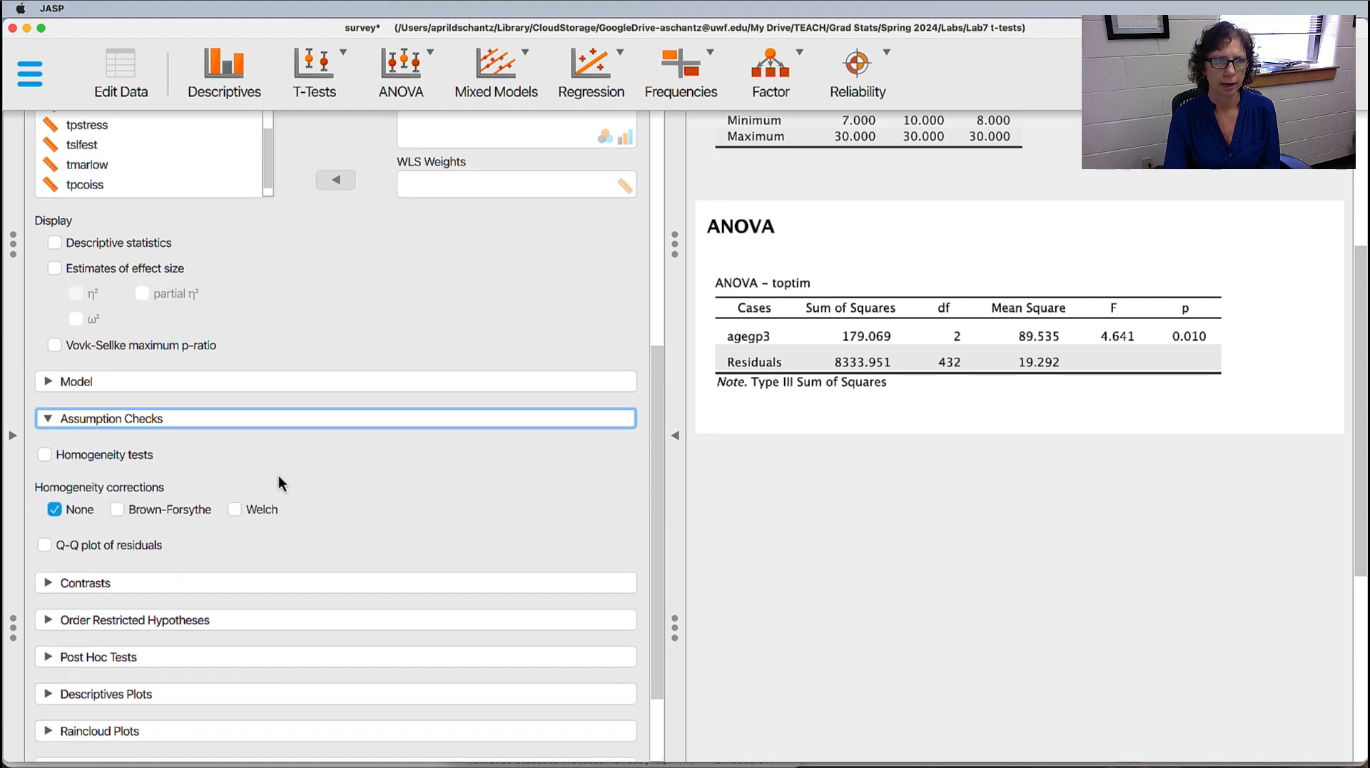
{"action": "left_click", "coordinate": [51, 448]}
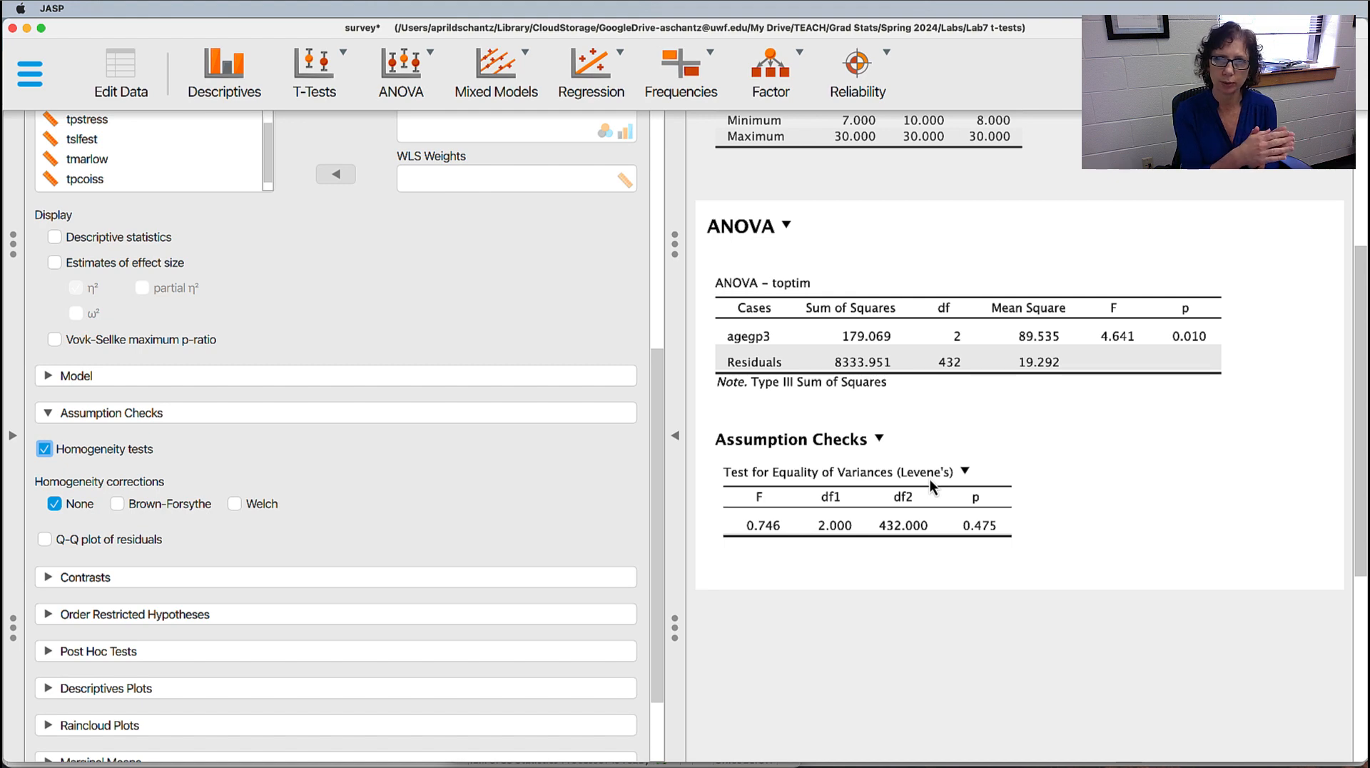
{"action": "scroll", "coordinate": [931, 478], "scroll_direction": "up", "scroll_amount": 2}
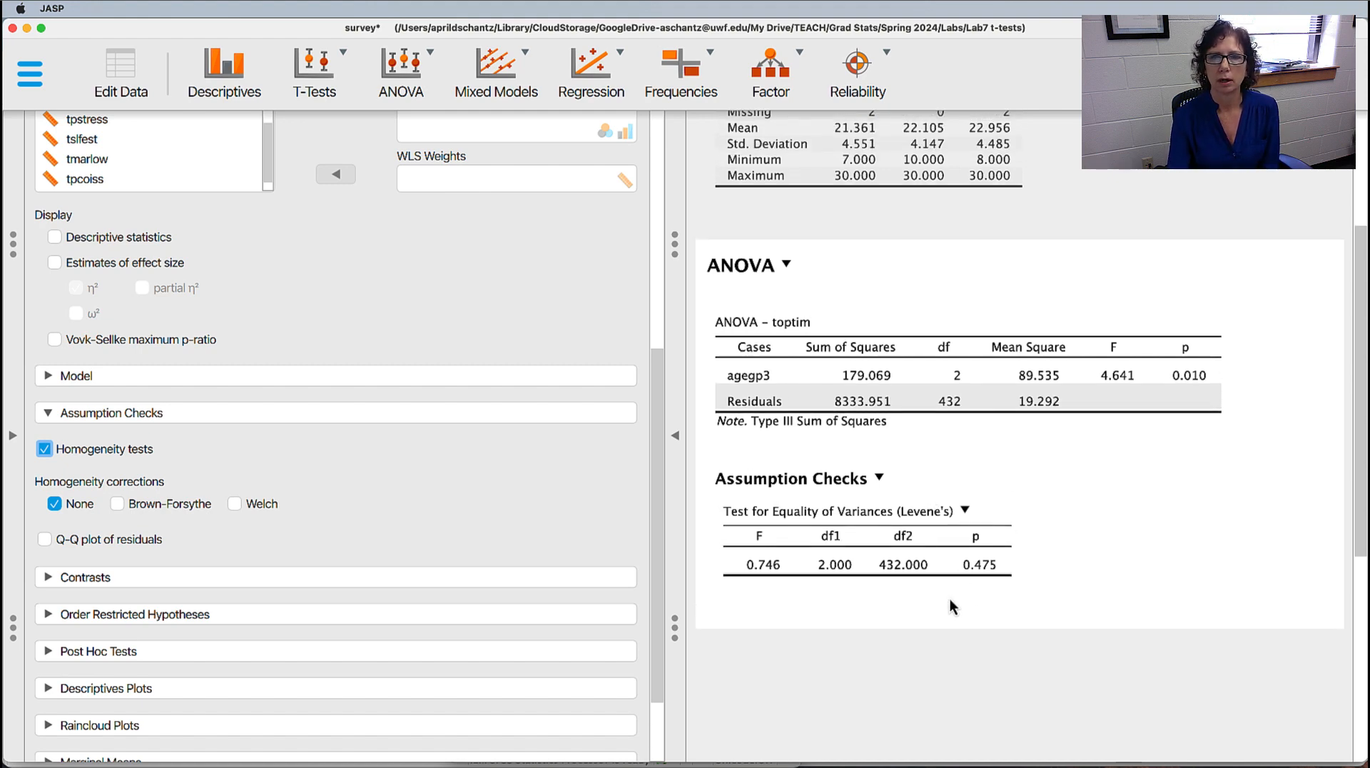
{"action": "scroll", "coordinate": [990, 591], "scroll_direction": "up", "scroll_amount": 1}
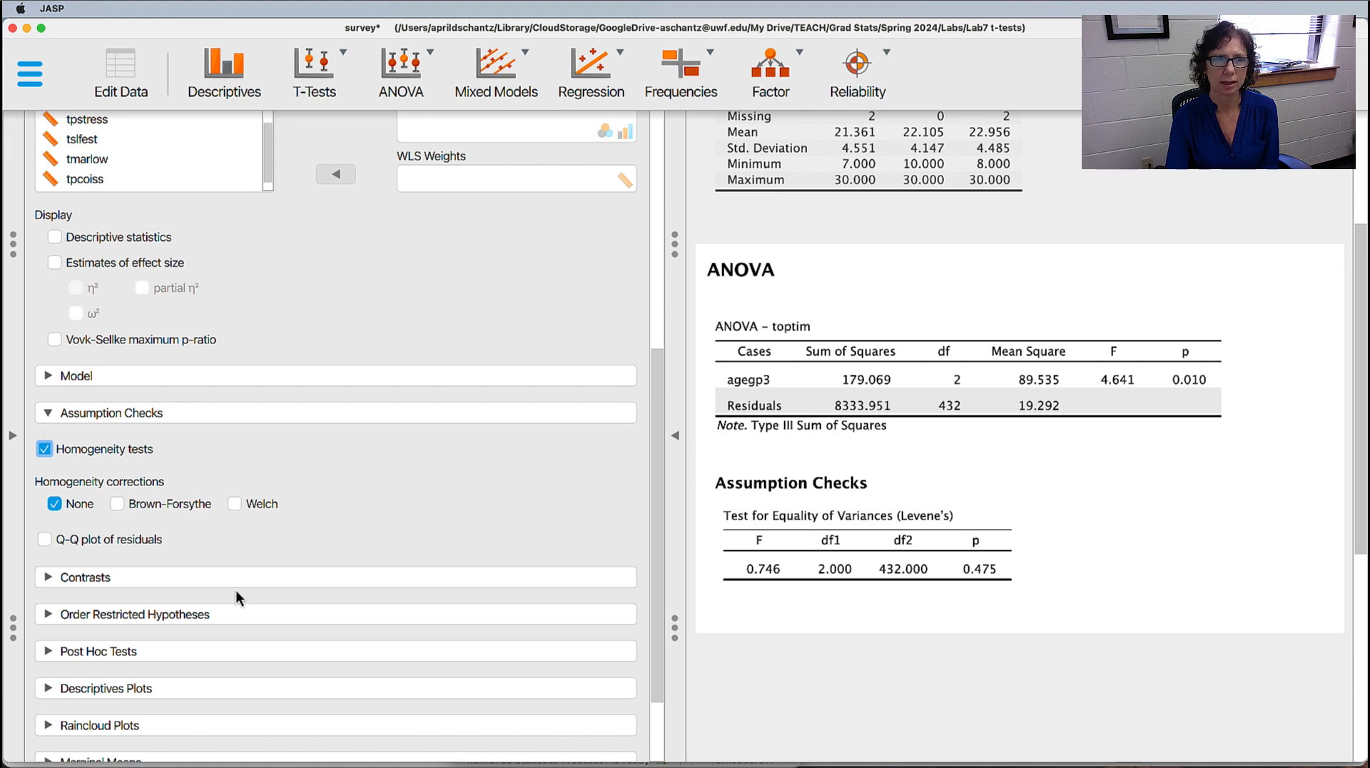
- Compare the ANOVA results under the Brown-Forsythe and Welch homogeneity corrections, and turn both corrections off again
{"action": "left_click", "coordinate": [123, 503]}
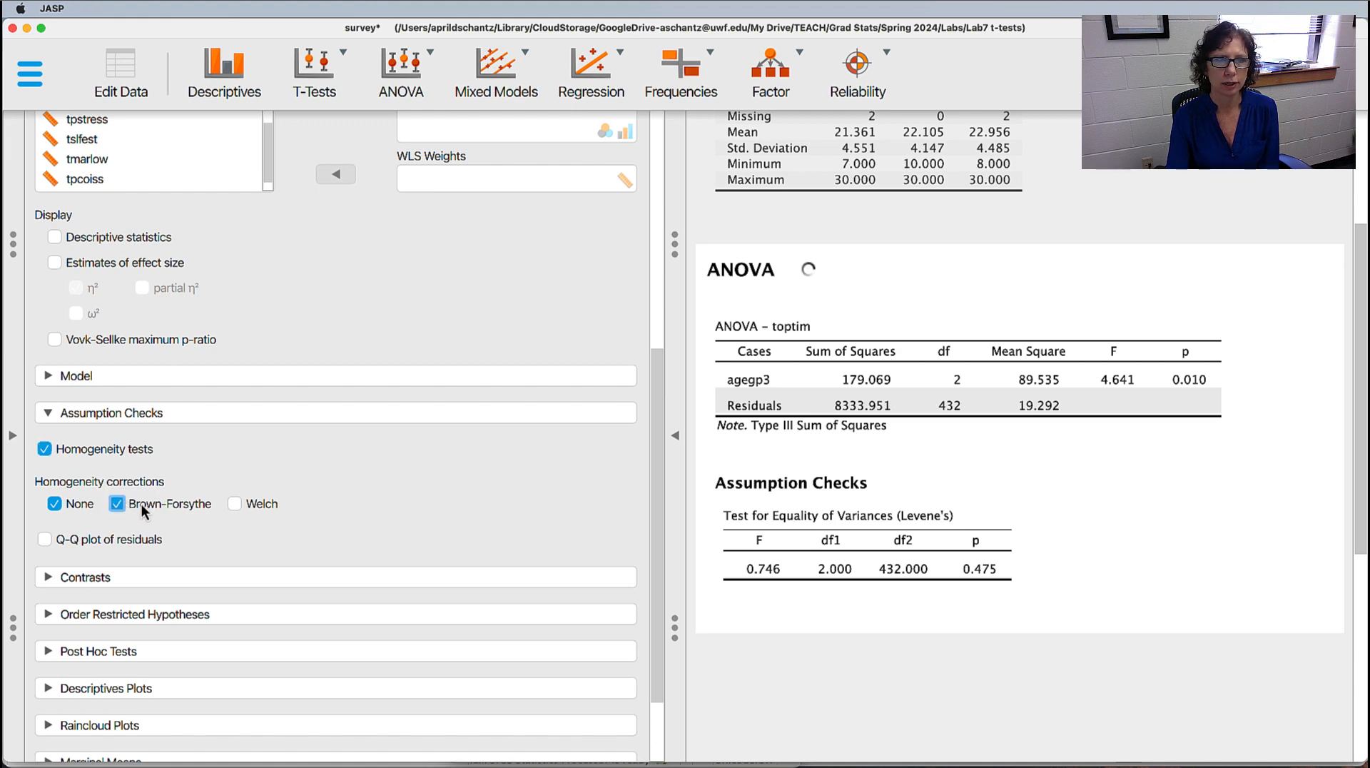
{"action": "left_click", "coordinate": [229, 499]}
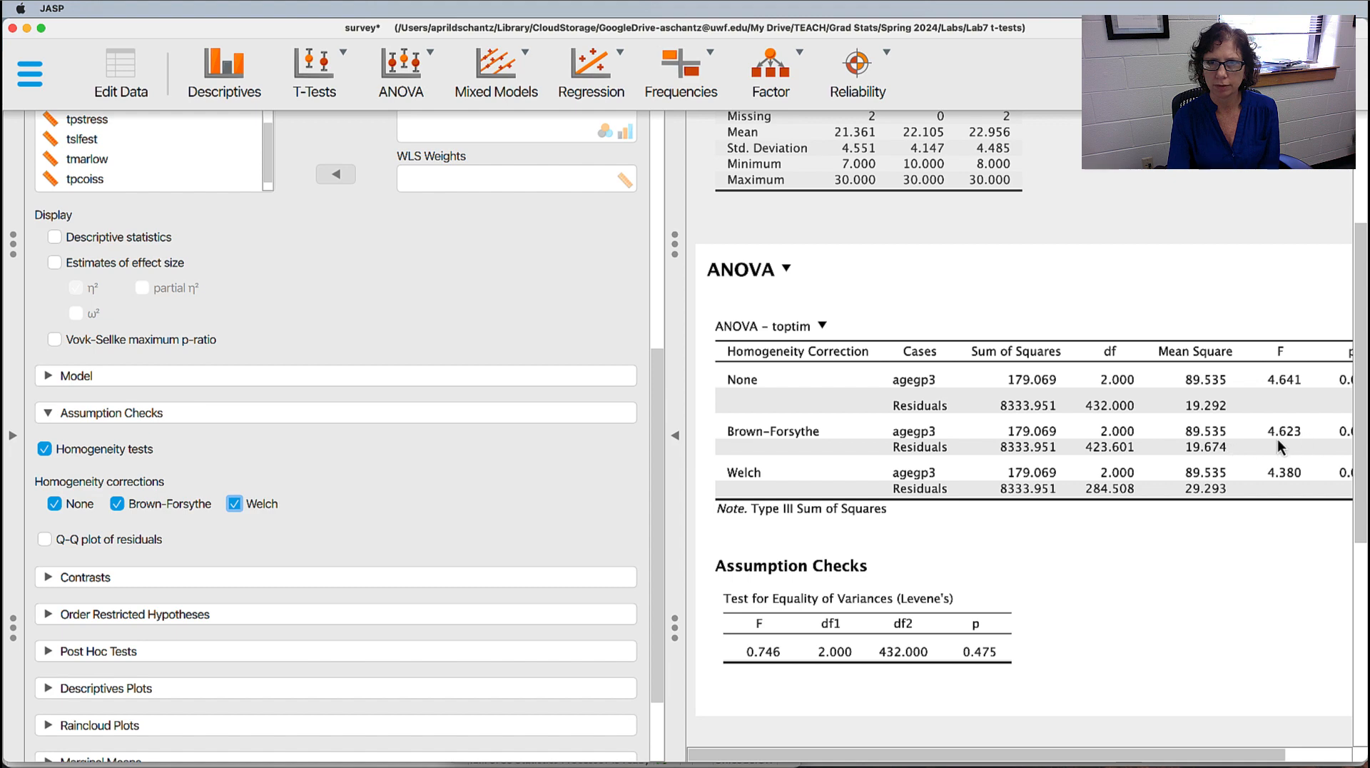
{"action": "scroll", "coordinate": [1283, 440], "scroll_direction": "right", "scroll_amount": 5}
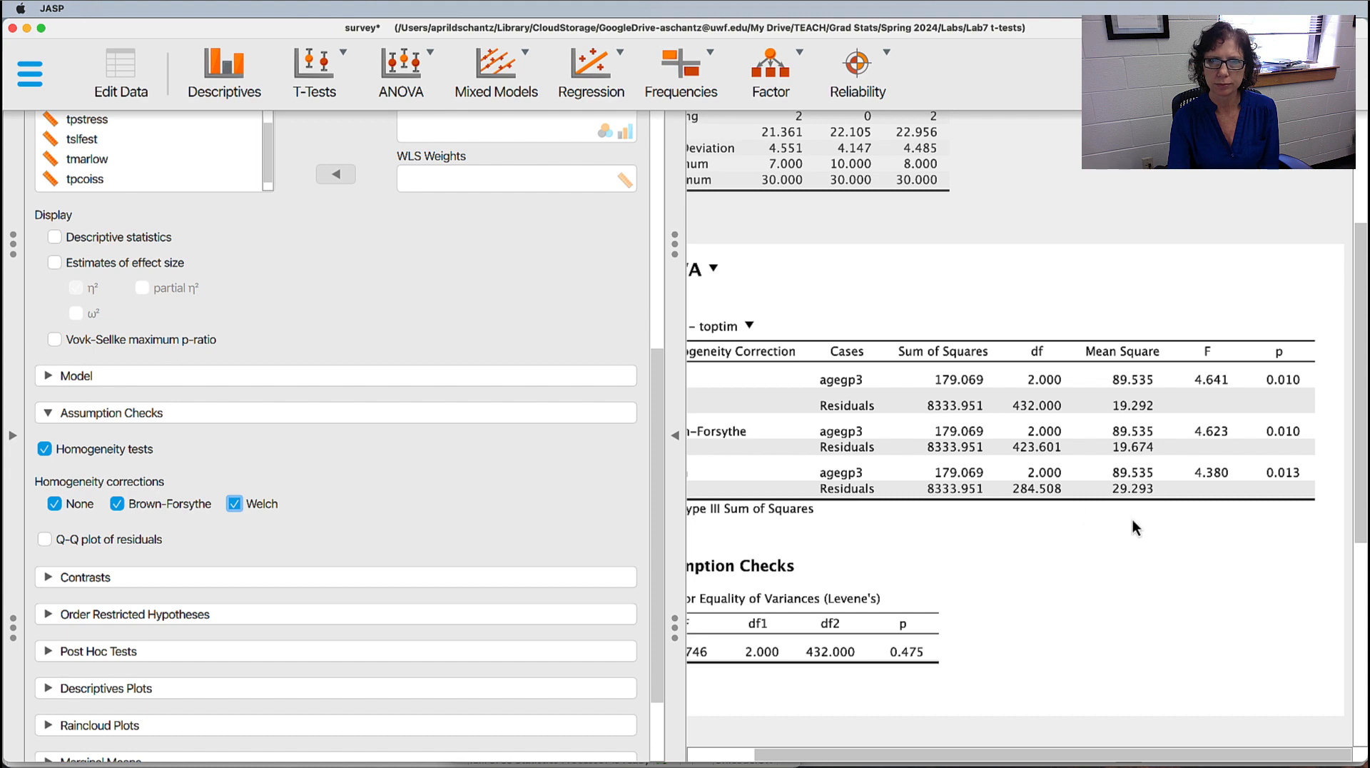
{"action": "scroll", "coordinate": [1133, 519], "scroll_direction": "left", "scroll_amount": 5}
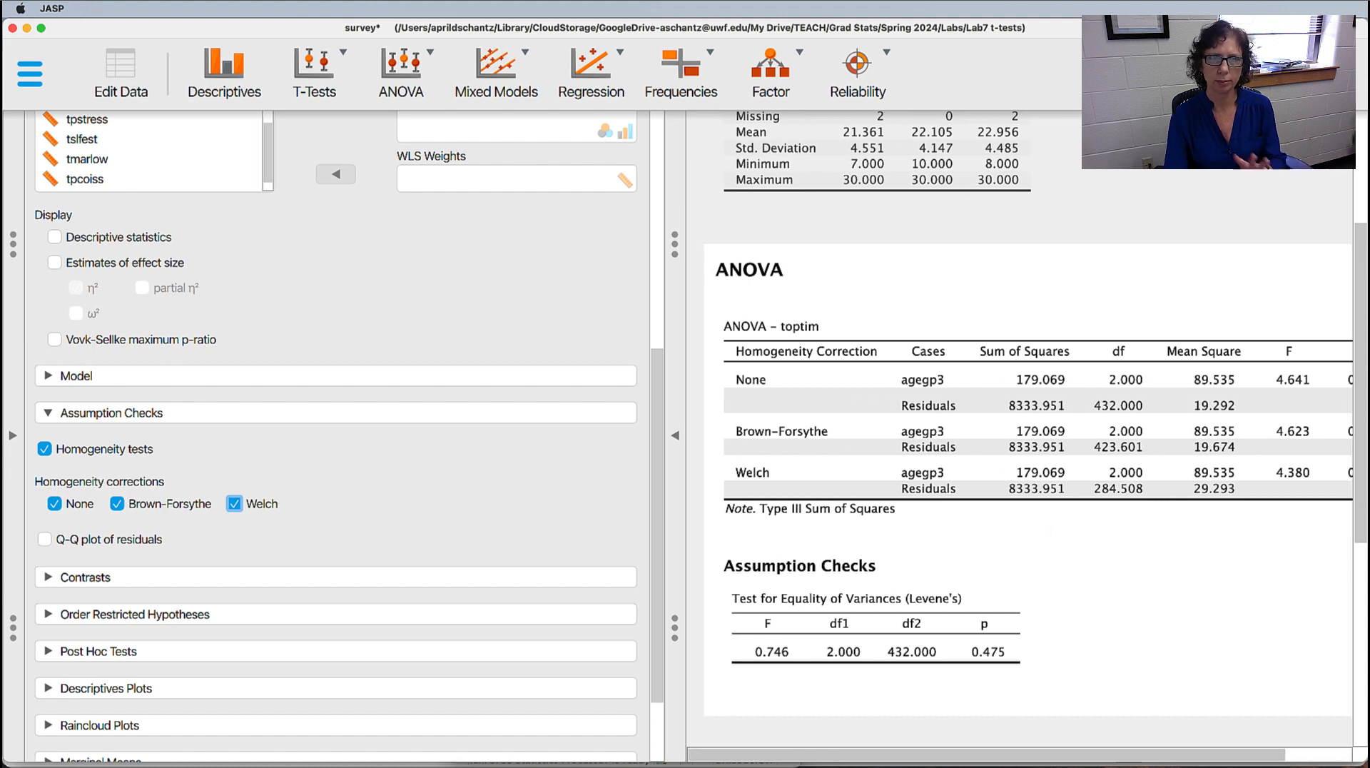
{"action": "left_click", "coordinate": [236, 502]}
{"action": "left_click", "coordinate": [117, 504]}
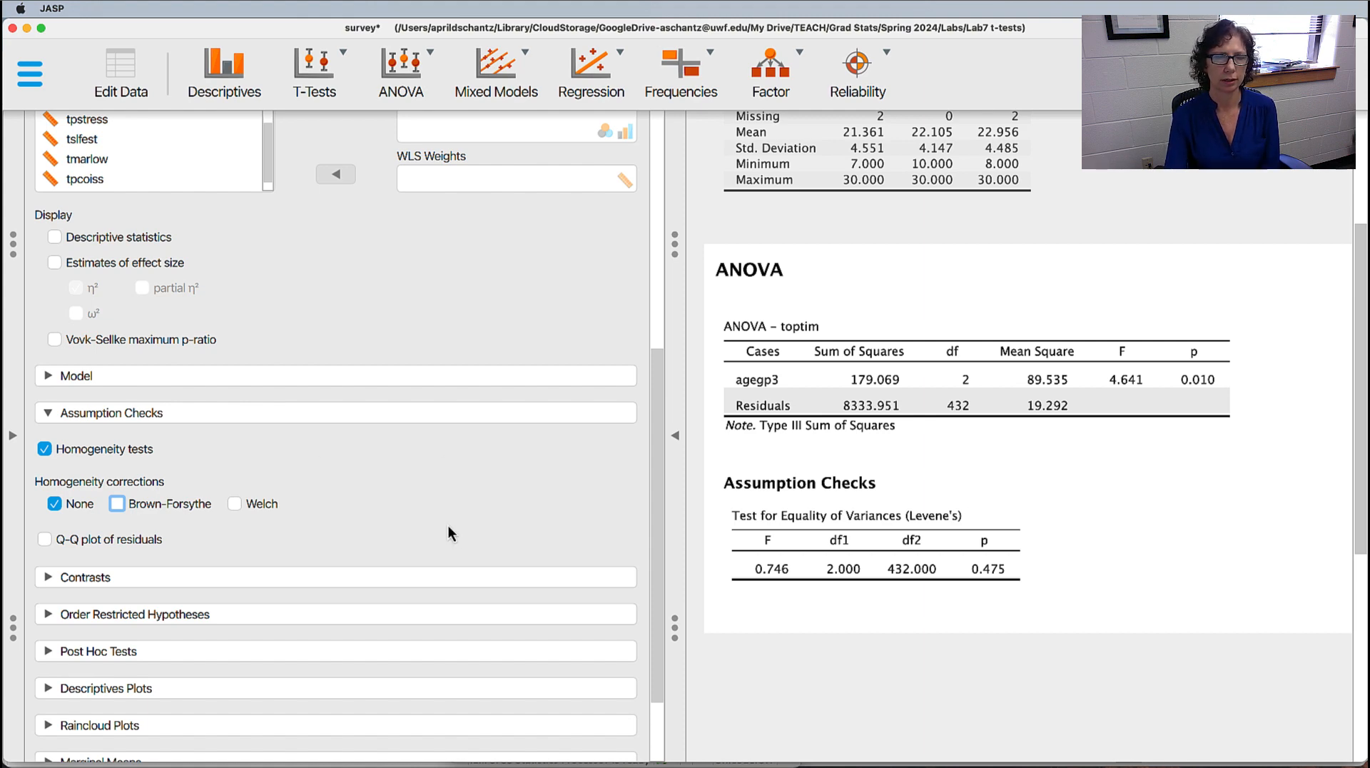
- Add descriptive statistics to the ANOVA output and bring the group table into view
{"action": "scroll", "coordinate": [448, 525], "scroll_direction": "up", "scroll_amount": 2}
{"action": "left_click", "coordinate": [55, 318]}
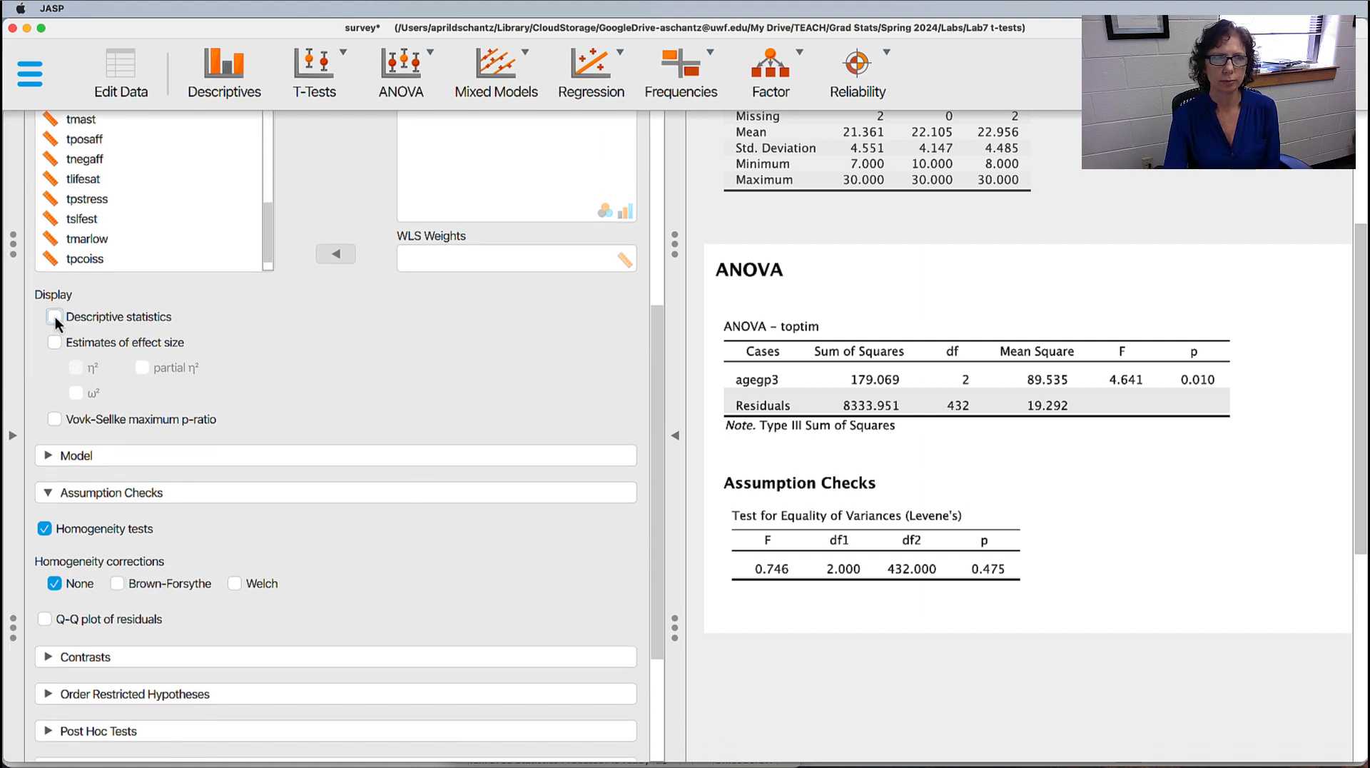
{"action": "scroll", "coordinate": [946, 555], "scroll_direction": "down", "scroll_amount": 3}
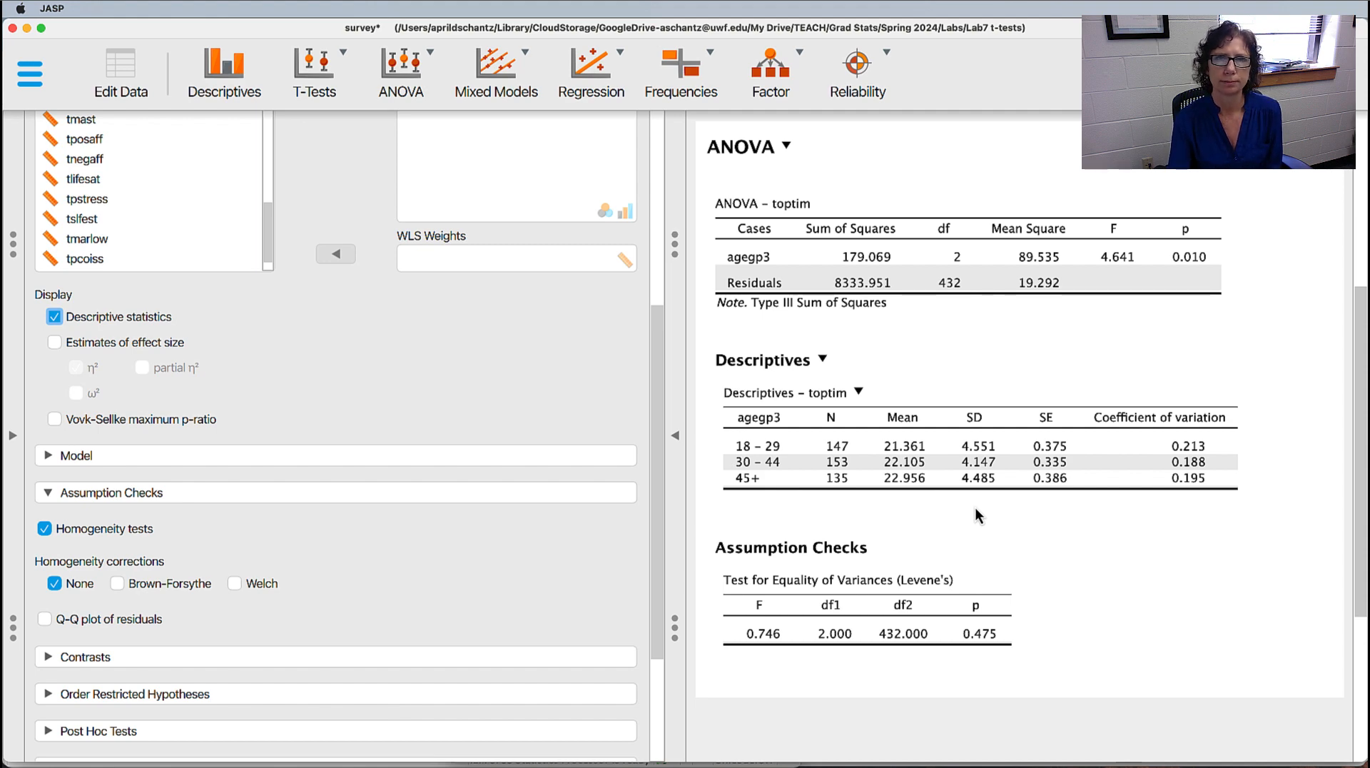
- Add standard post hoc tests for agegp3 with the Tukey correction to the ANOVA
{"action": "scroll", "coordinate": [479, 357], "scroll_direction": "down", "scroll_amount": 3}
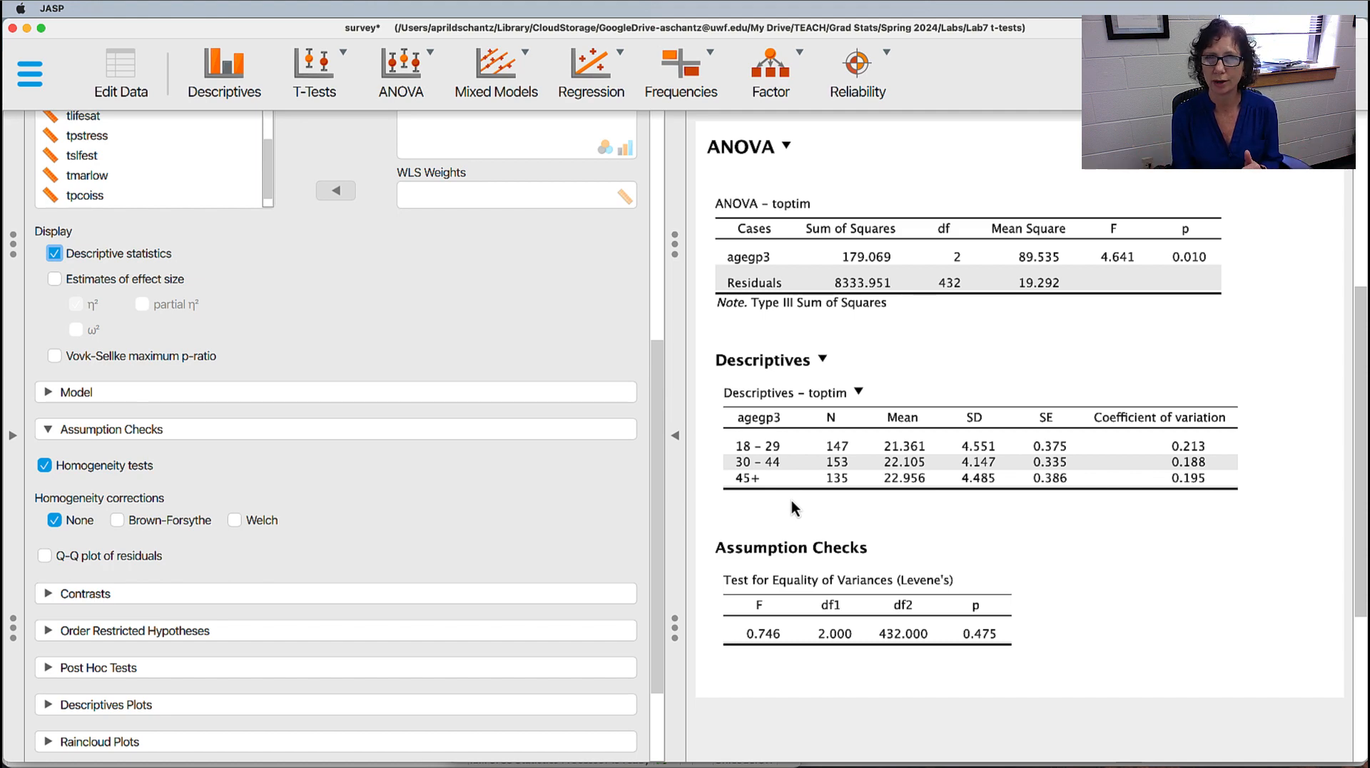
{"action": "scroll", "coordinate": [310, 464], "scroll_direction": "down", "scroll_amount": 4}
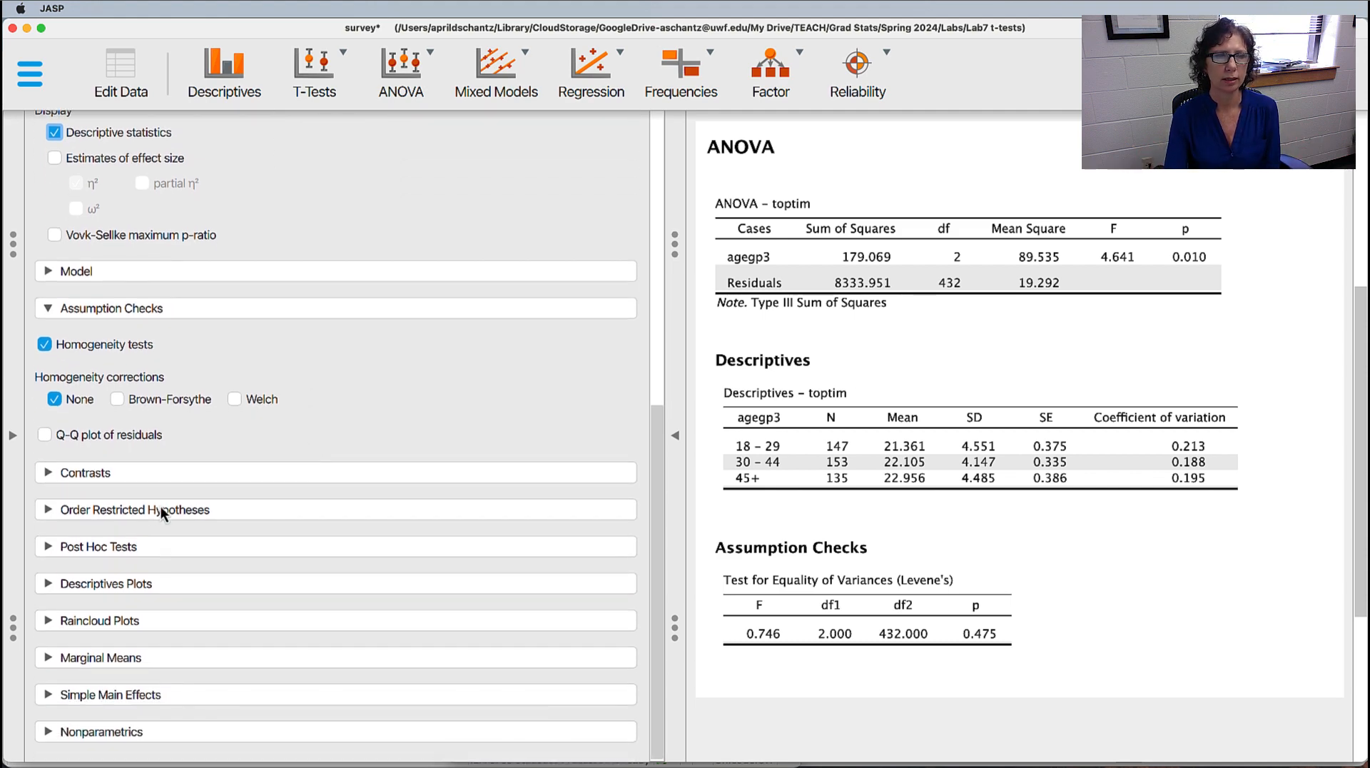
{"action": "left_click", "coordinate": [48, 547]}
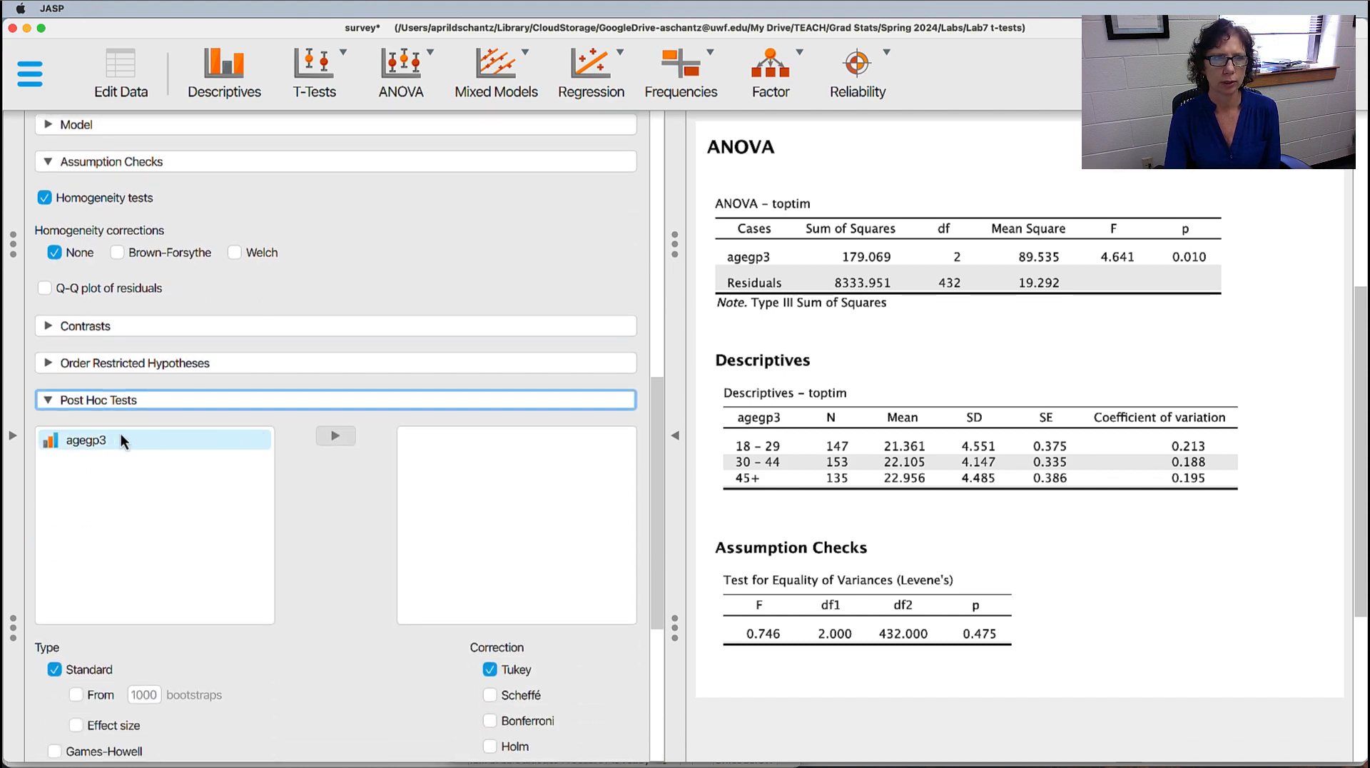
{"action": "left_click", "coordinate": [104, 439]}
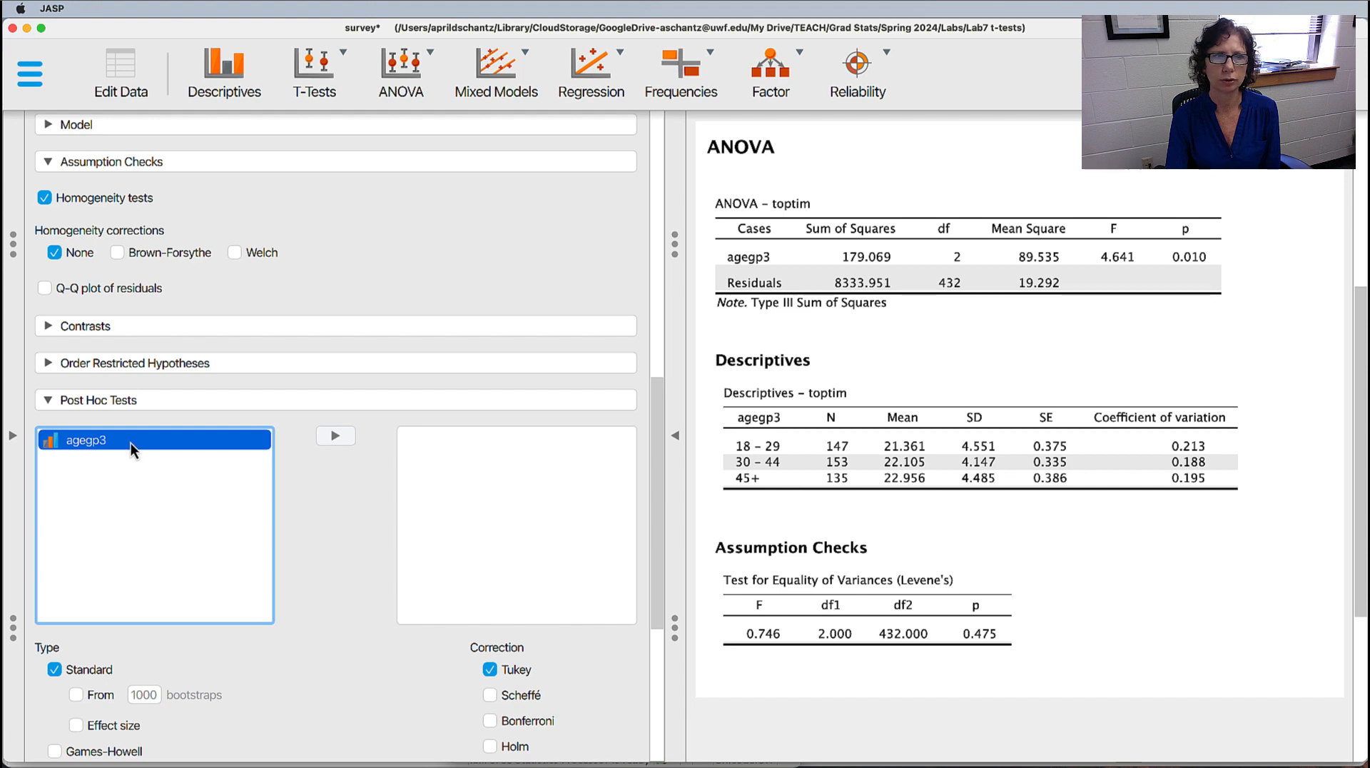
{"action": "left_click", "coordinate": [347, 438]}
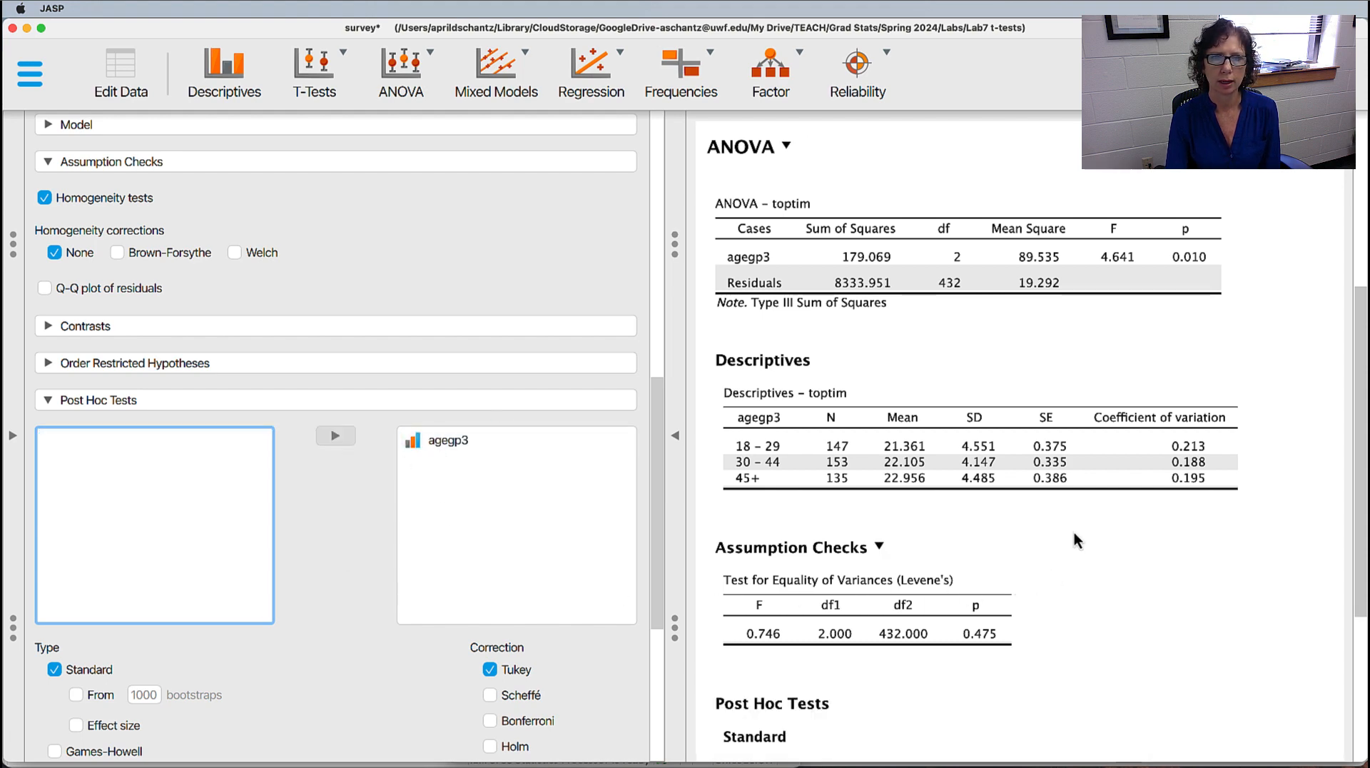
- Examine the Tukey post hoc comparisons of the age groups together with the overall ANOVA result and the available post hoc options
{"action": "scroll", "coordinate": [1073, 532], "scroll_direction": "down", "scroll_amount": 5}
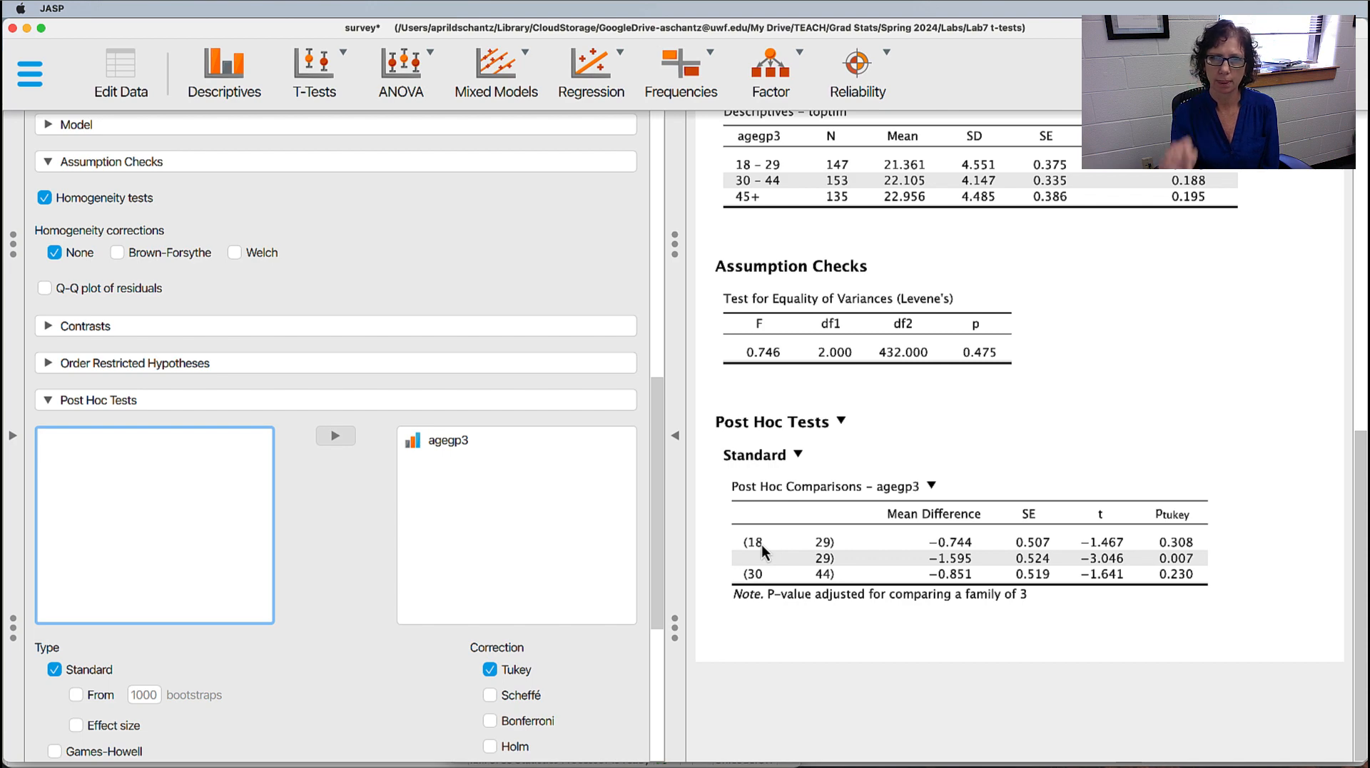
{"action": "scroll", "coordinate": [761, 545], "scroll_direction": "right", "scroll_amount": 2}
{"action": "scroll", "coordinate": [752, 544], "scroll_direction": "left", "scroll_amount": 2}
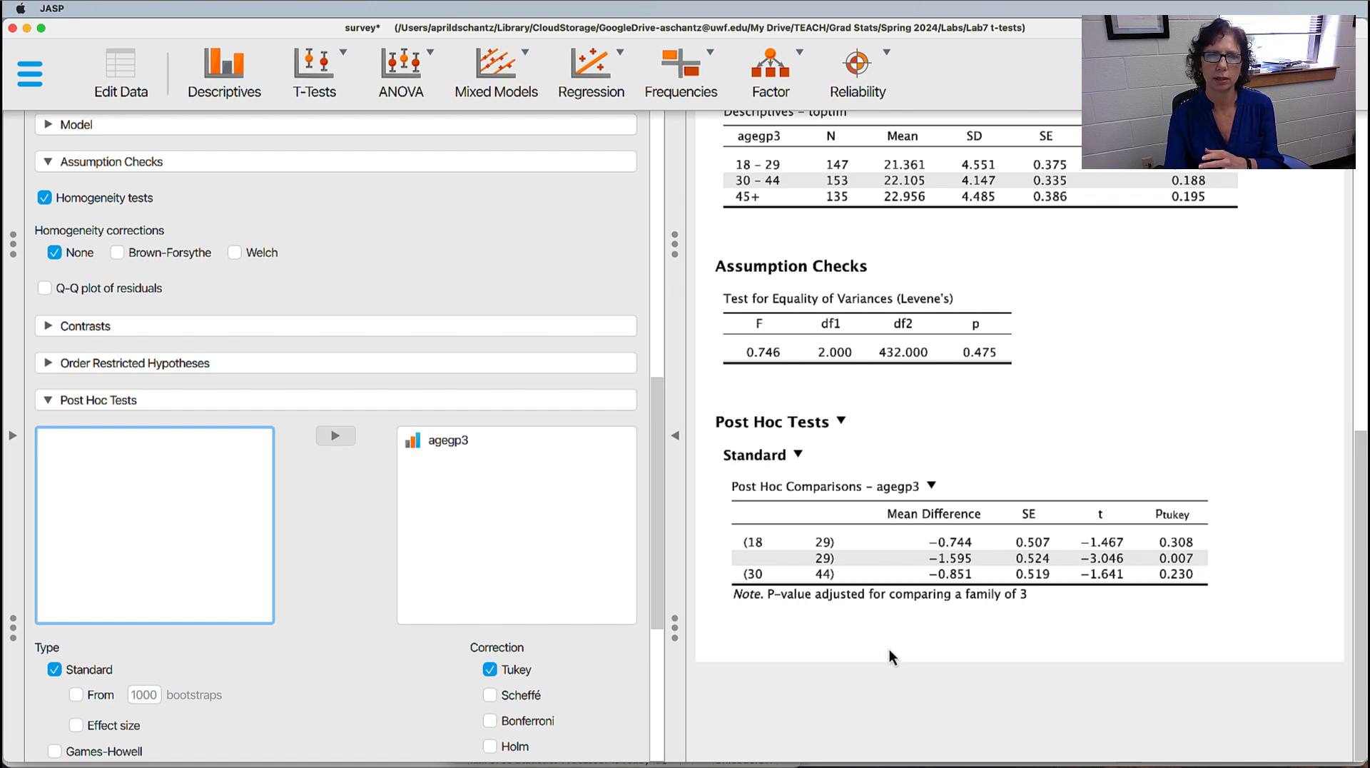
{"action": "scroll", "coordinate": [594, 661], "scroll_direction": "down", "scroll_amount": 4}
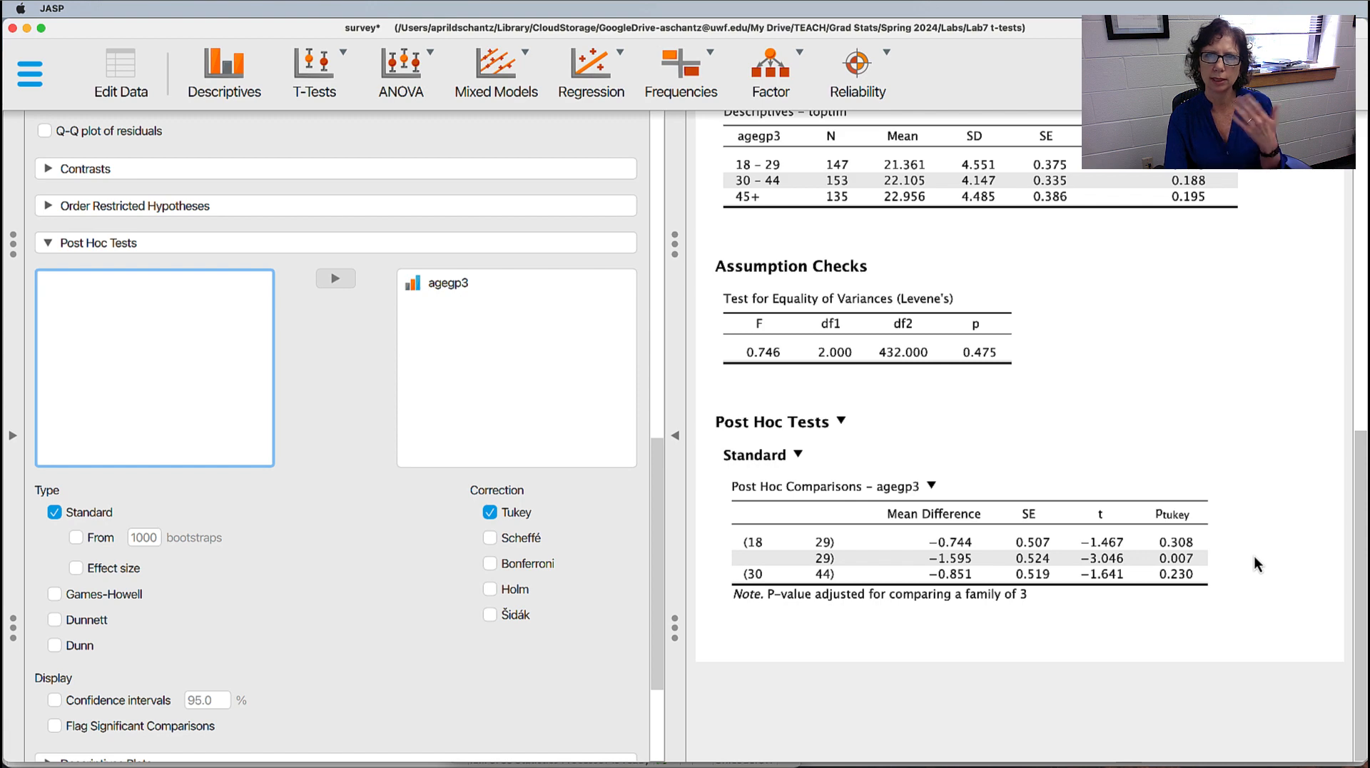
{"action": "scroll", "coordinate": [1254, 557], "scroll_direction": "up", "scroll_amount": 3}
{"action": "scroll", "coordinate": [1255, 555], "scroll_direction": "up", "scroll_amount": 4}
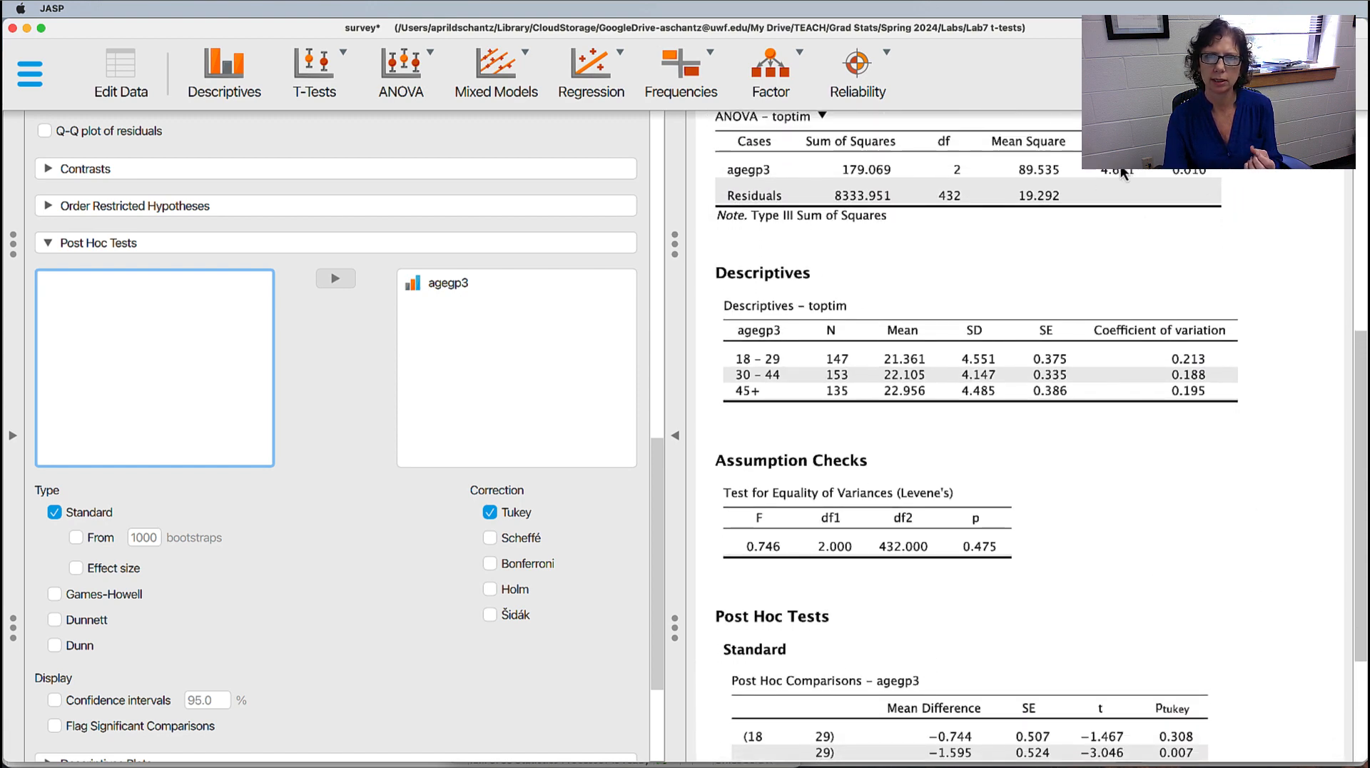
{"action": "scroll", "coordinate": [1255, 394], "scroll_direction": "down", "scroll_amount": 6}
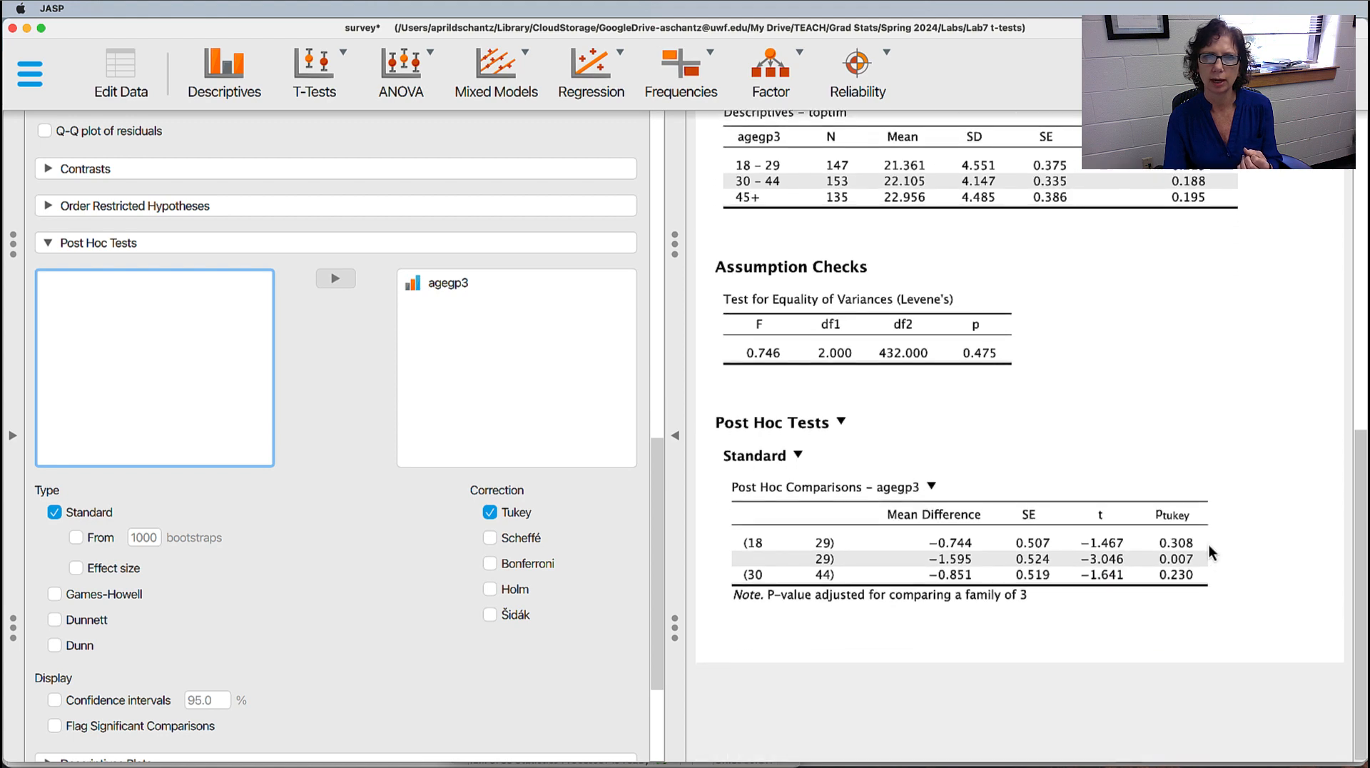
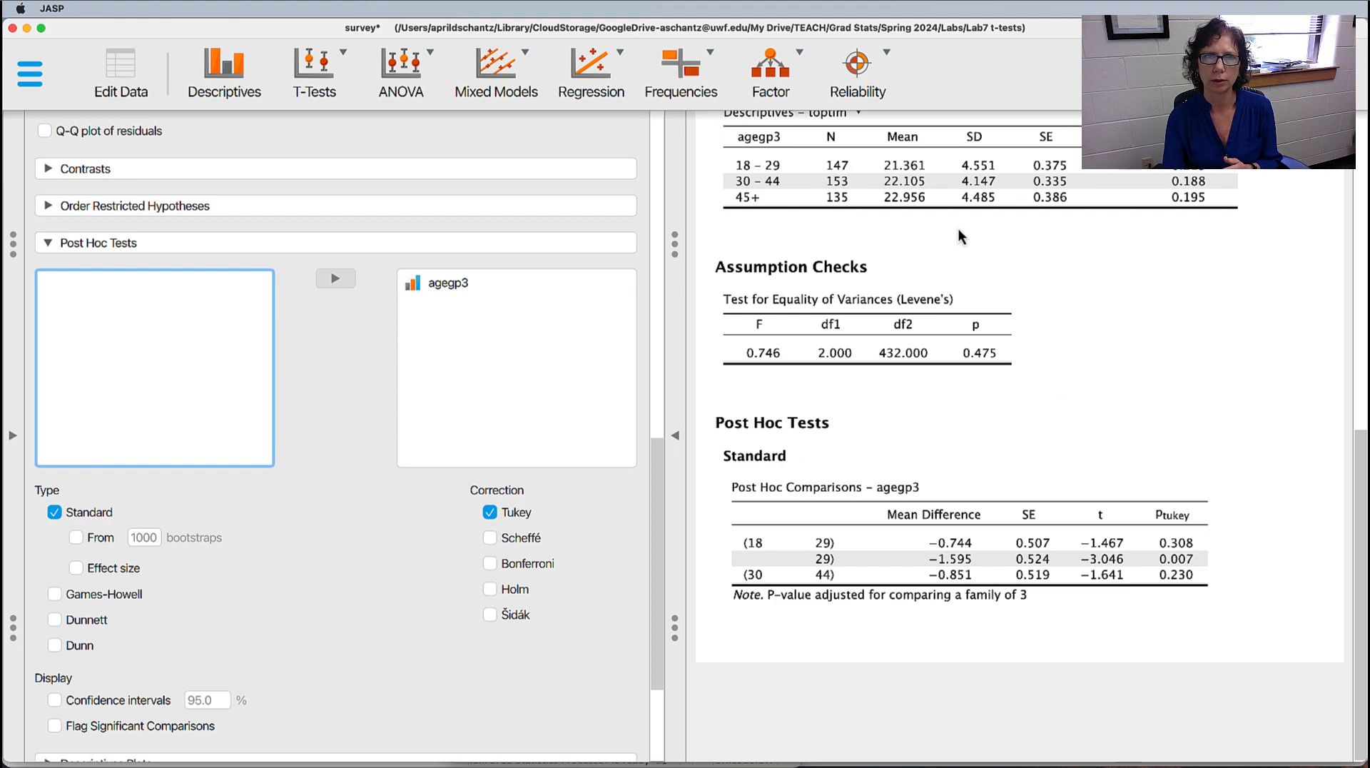
- Flag the significant comparisons in the Tukey post hoc table for agegp3
{"action": "scroll", "coordinate": [958, 230], "scroll_direction": "up", "scroll_amount": 2}
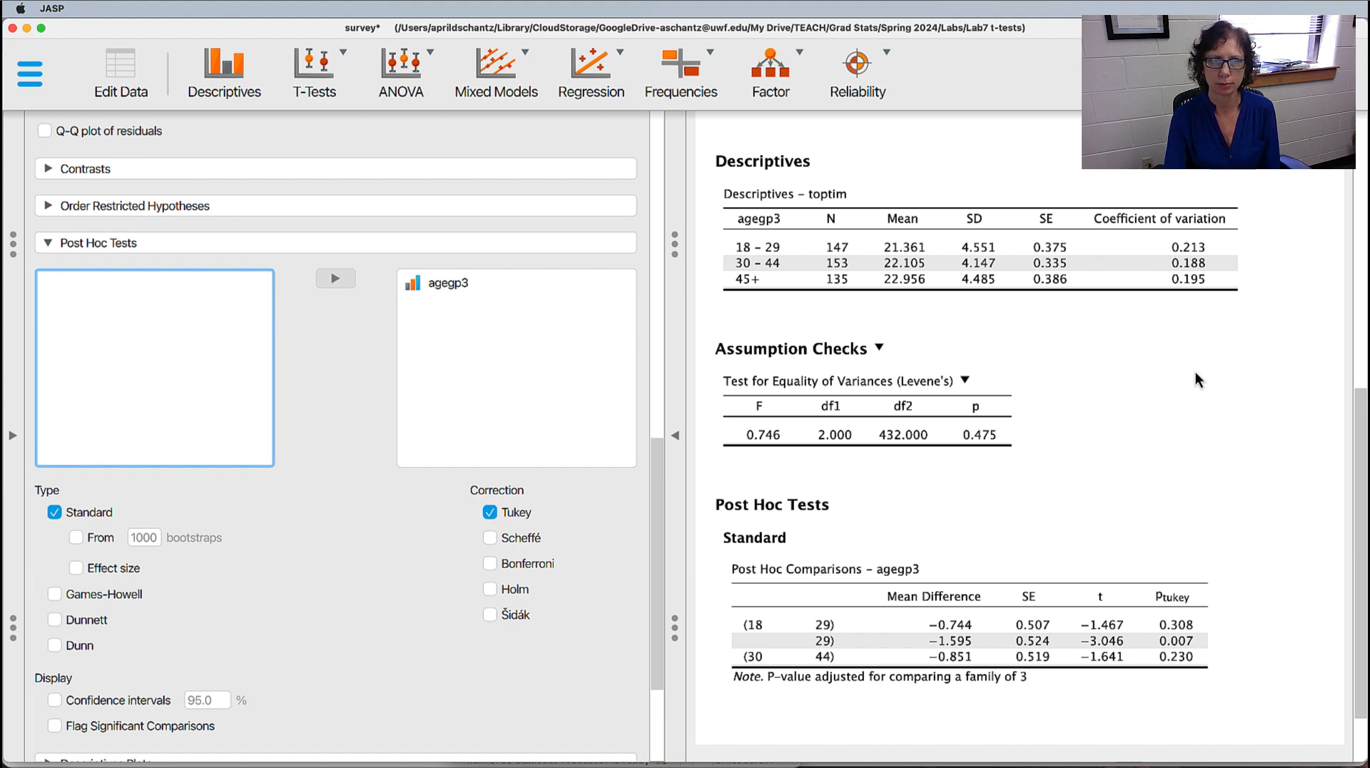
{"action": "scroll", "coordinate": [1196, 371], "scroll_direction": "down", "scroll_amount": 3}
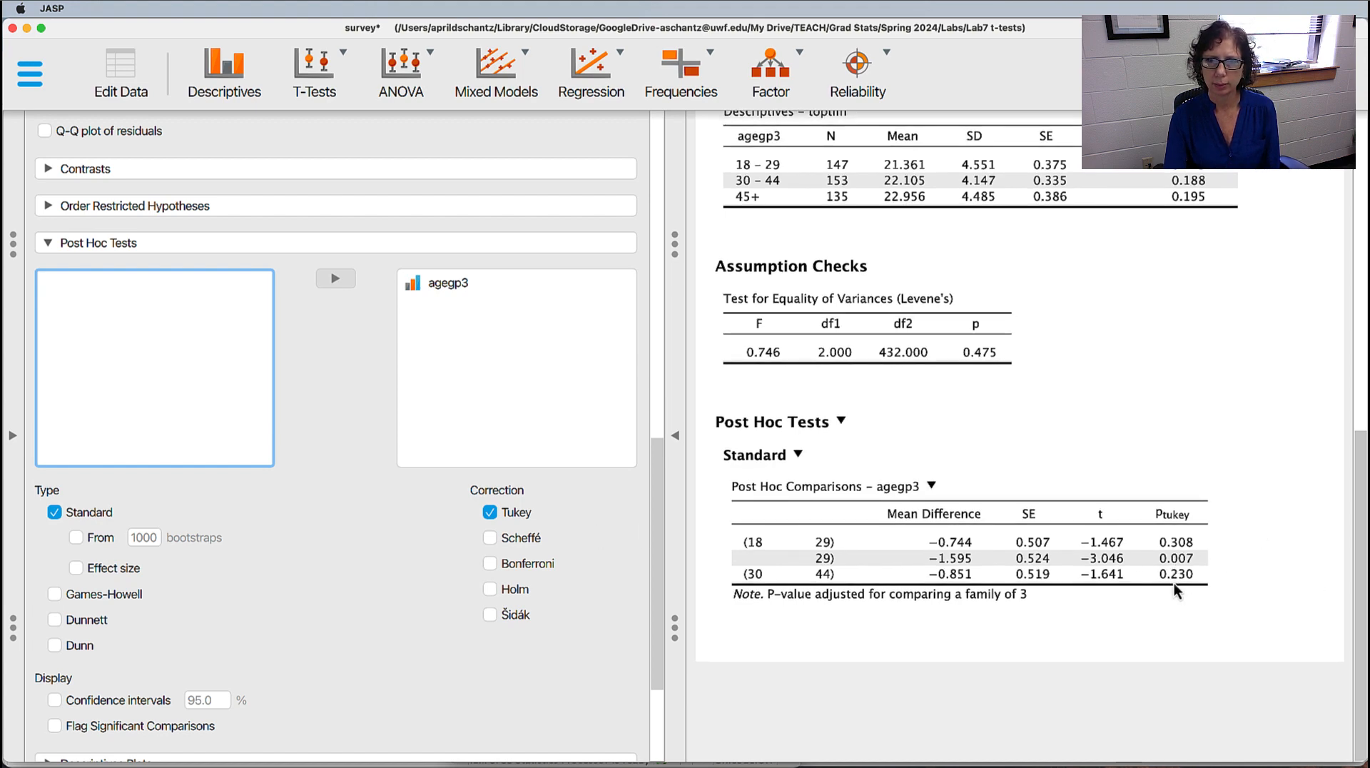
{"action": "scroll", "coordinate": [294, 583], "scroll_direction": "down", "scroll_amount": 4}
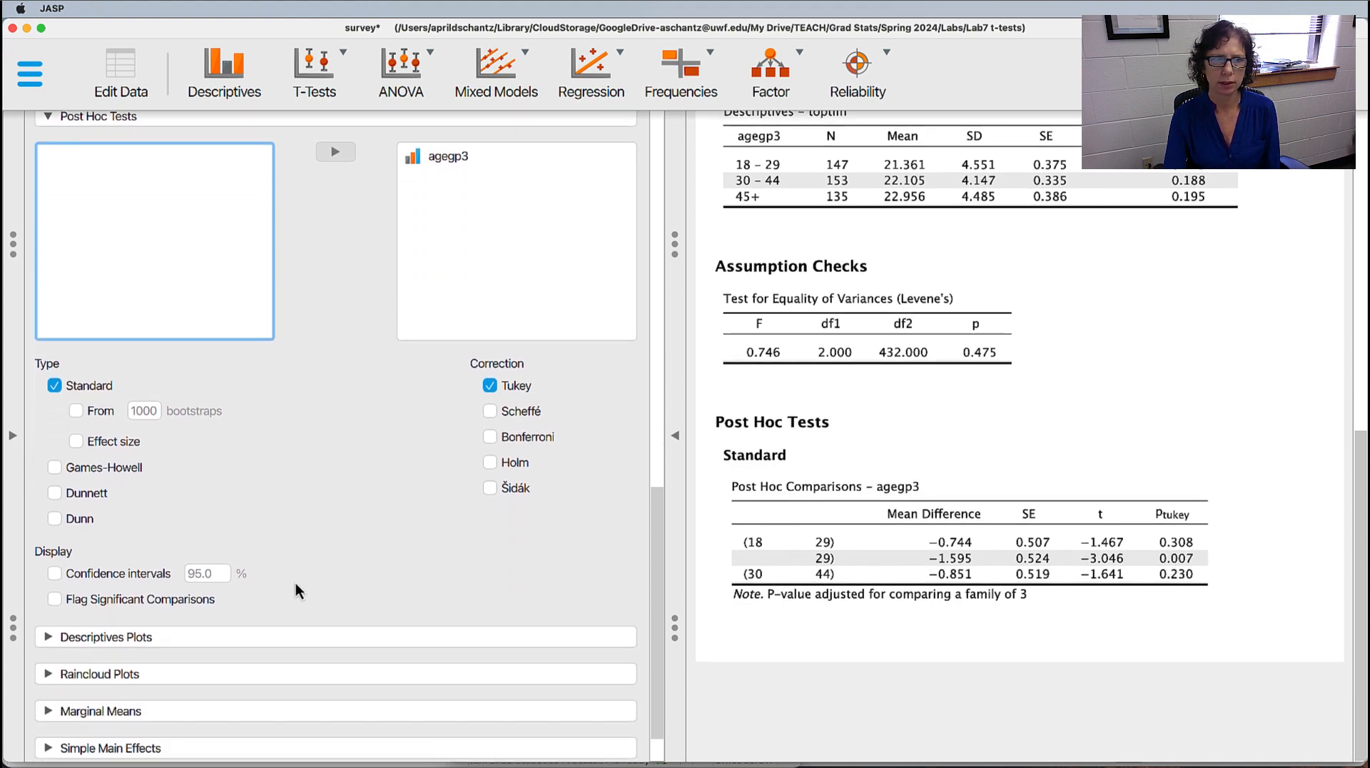
{"action": "left_click", "coordinate": [55, 601]}
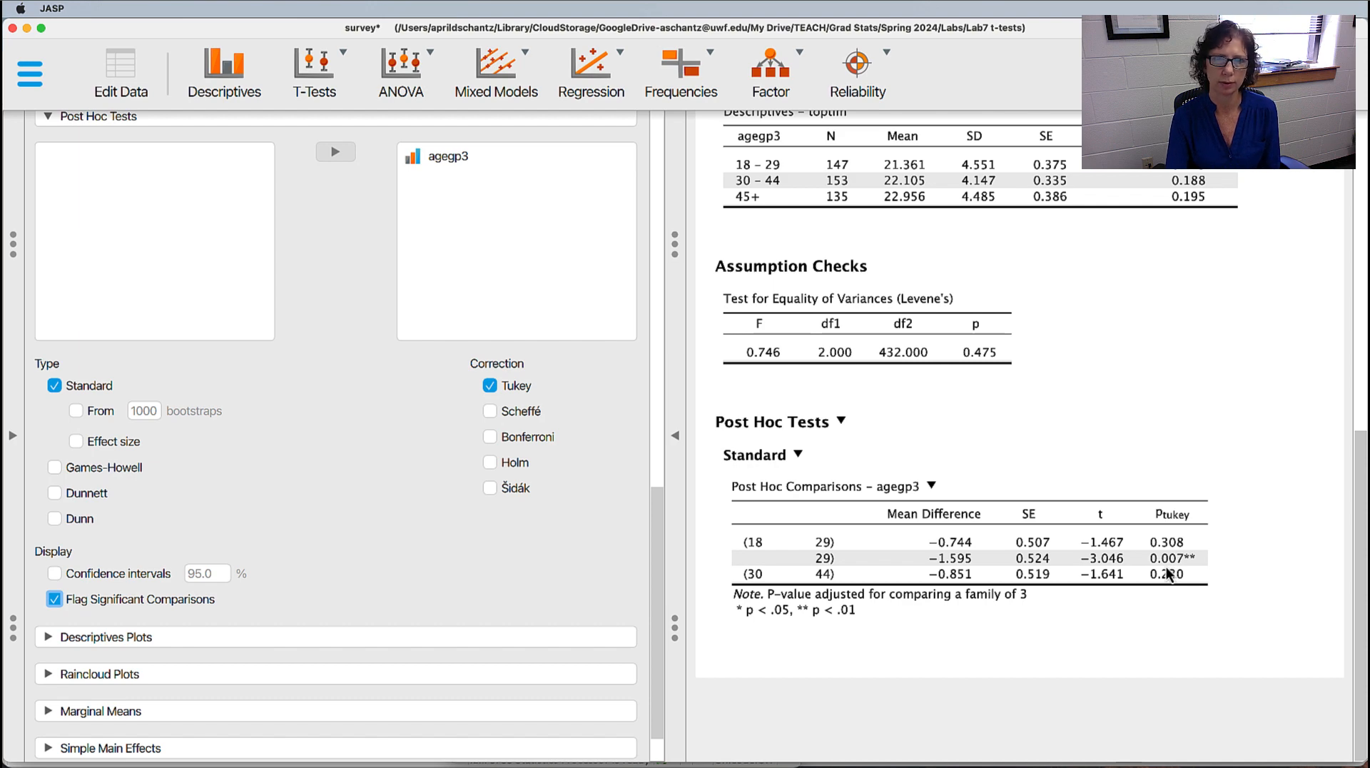
{"action": "scroll", "coordinate": [1226, 569], "scroll_direction": "up", "scroll_amount": 3}
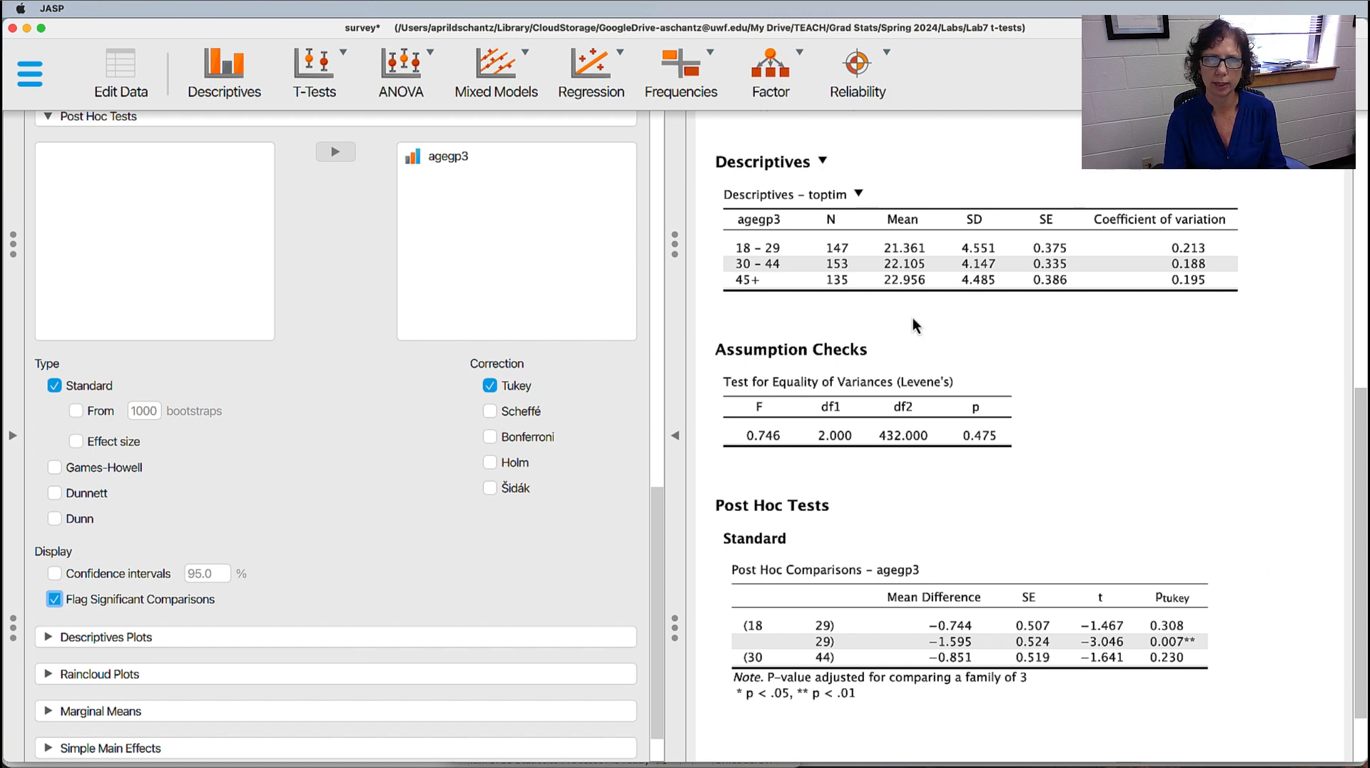
- Hide the analysis options, switch to the LabSheet Lab8 ANOVAs document in Word, and narrow its window to expose the JASP results beside it
{"action": "left_click", "coordinate": [675, 436]}
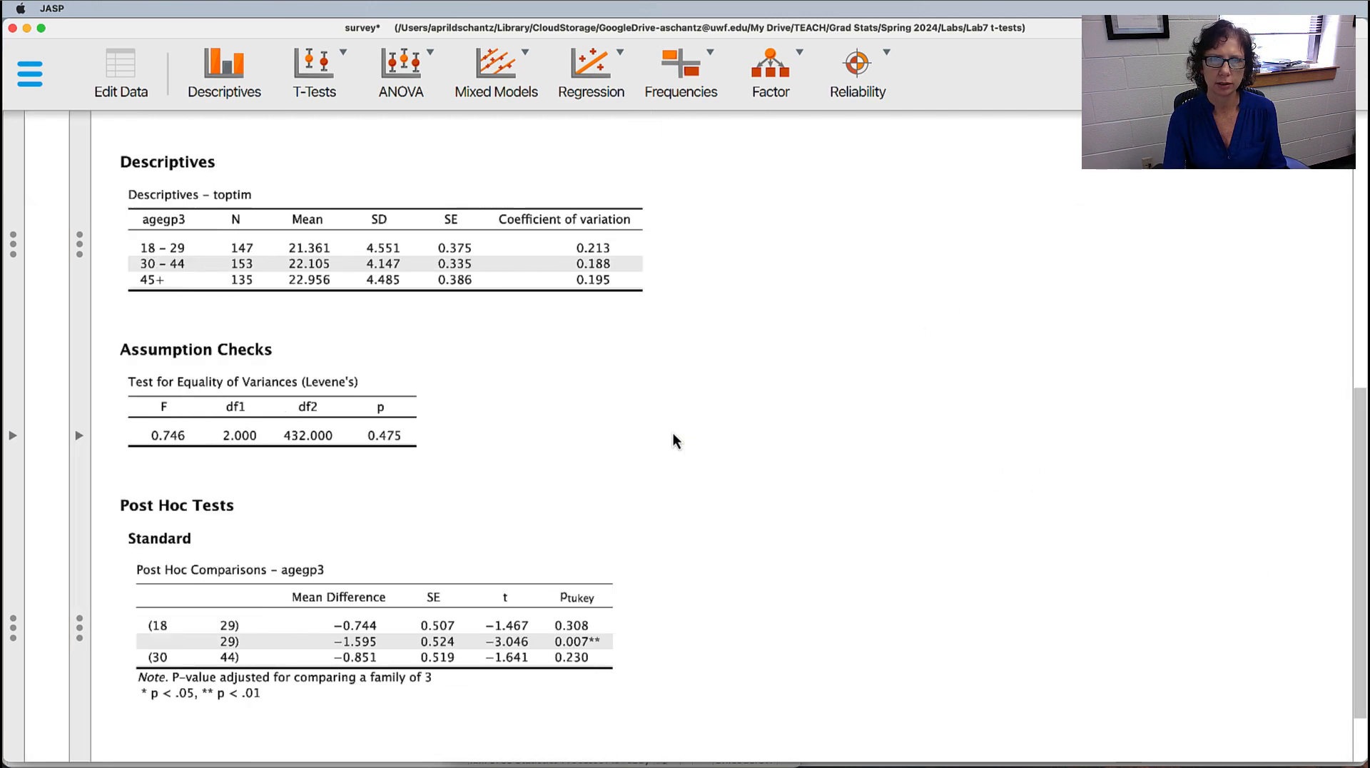
{"action": "key", "text": "super+Tab"}
{"action": "key", "text": "super+Tab"}
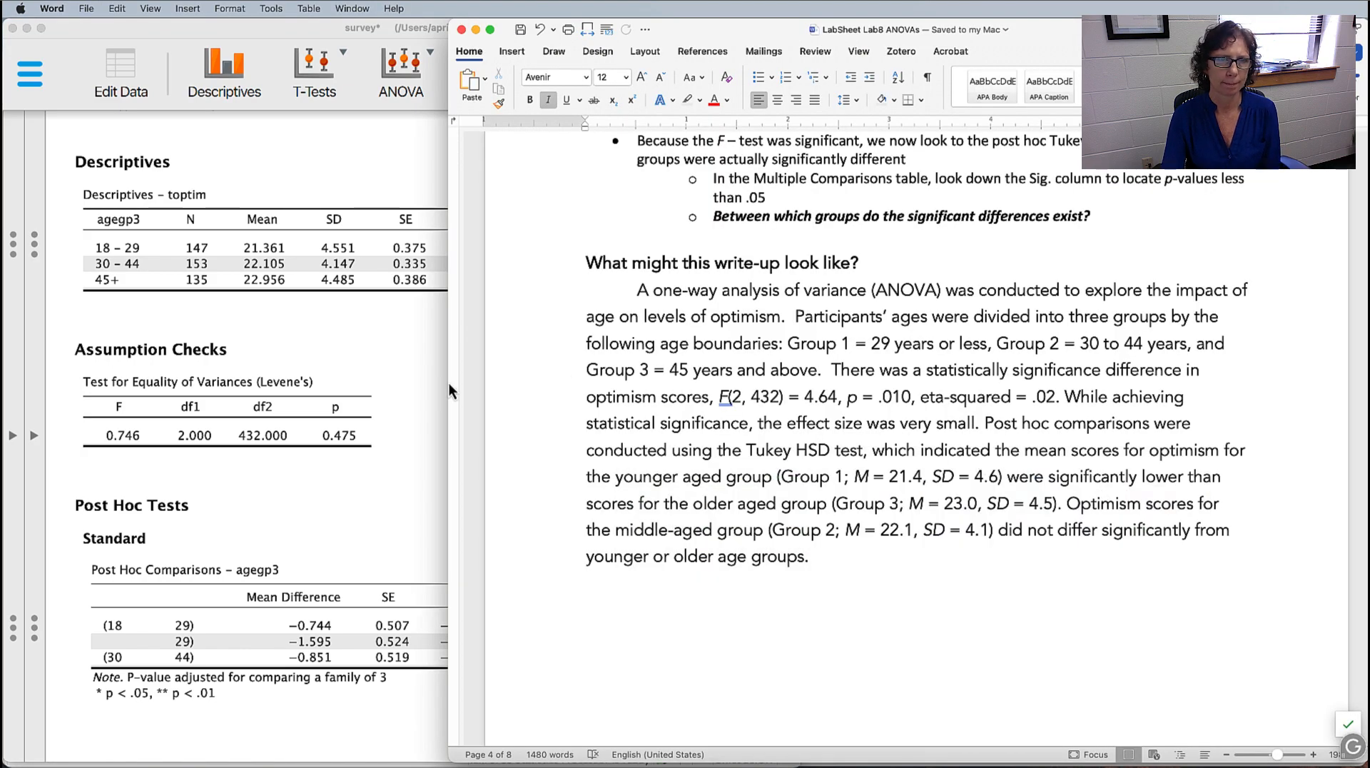
{"action": "left_click_drag", "start_coordinate": [449, 383], "coordinate": [595, 380]}
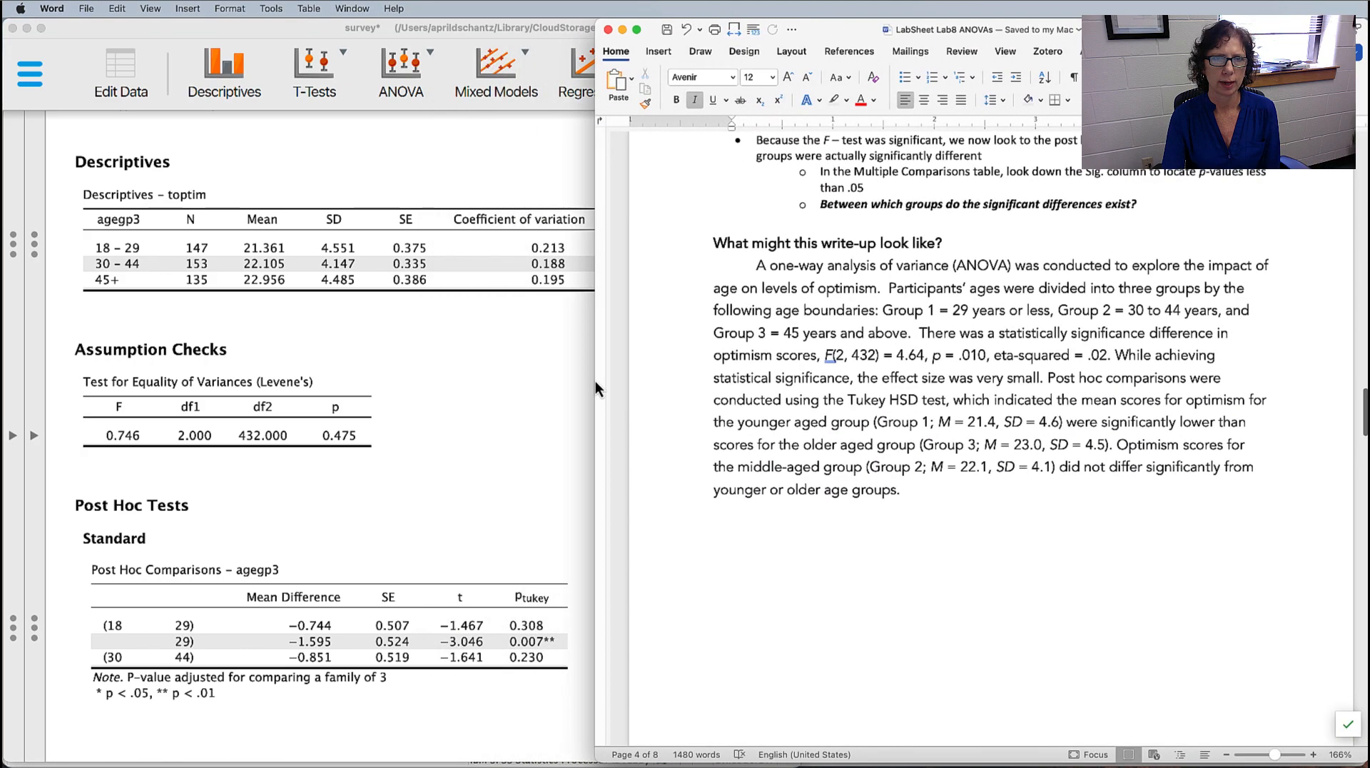
- Read the sample ANOVA write-up sentence by sentence against the JASP ANOVA, descriptives and post hoc tables
{"action": "left_click_drag", "start_coordinate": [758, 267], "coordinate": [1112, 263]}
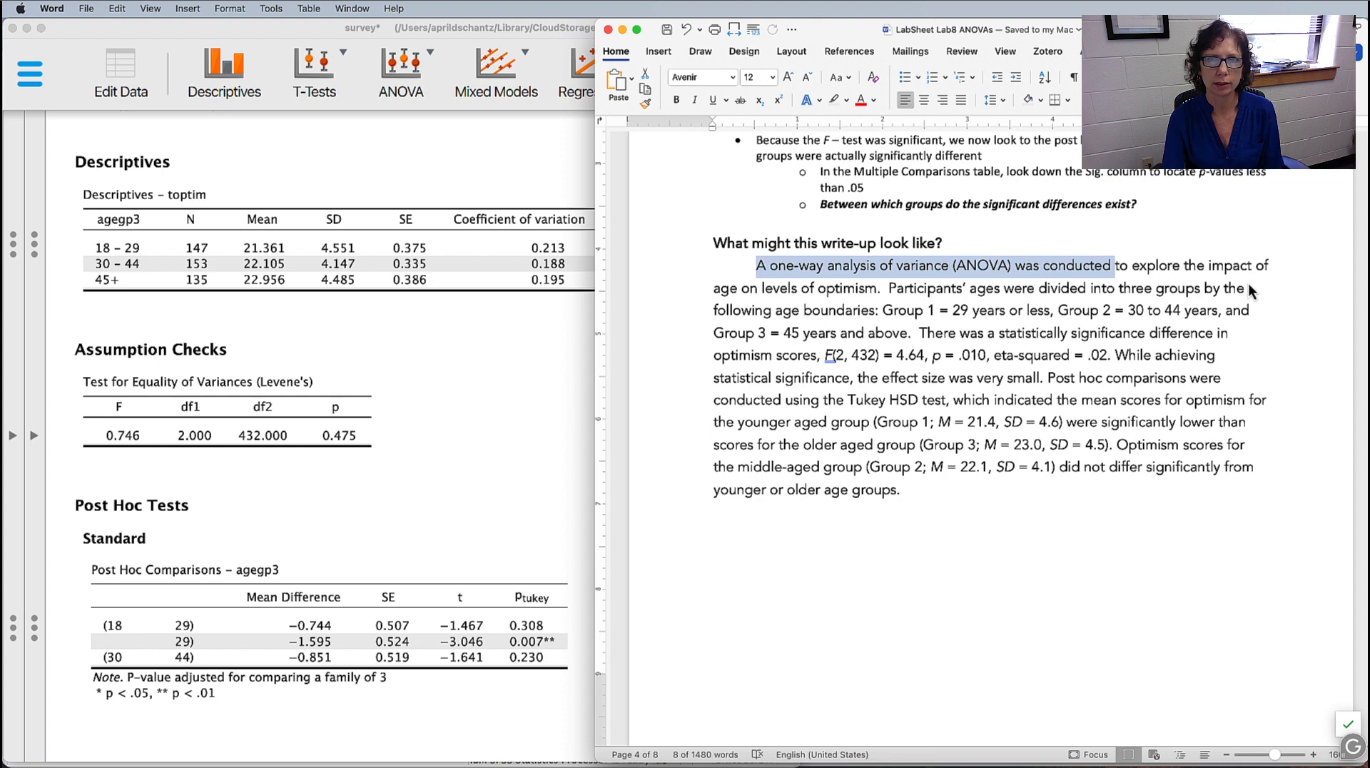
{"action": "left_click_drag", "start_coordinate": [774, 292], "coordinate": [884, 336]}
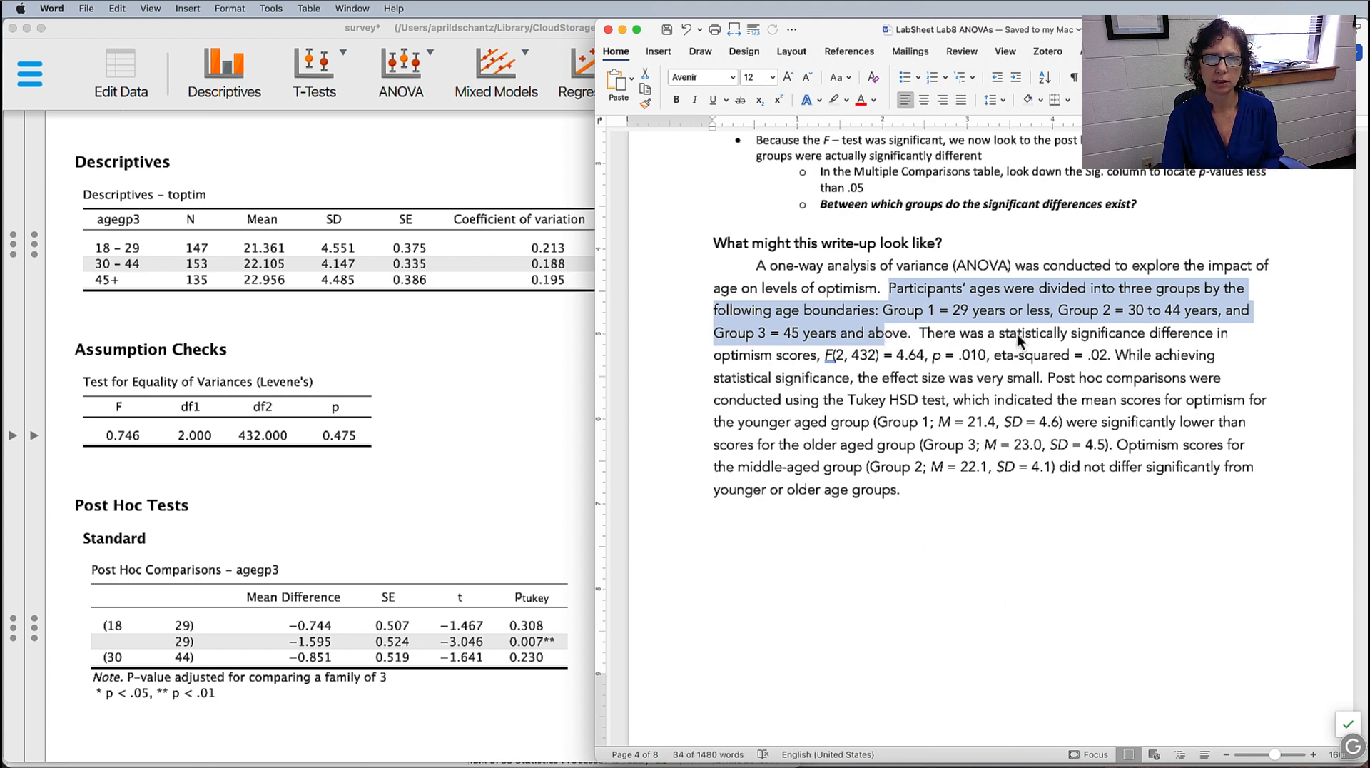
{"action": "left_click_drag", "start_coordinate": [1018, 332], "coordinate": [1038, 378]}
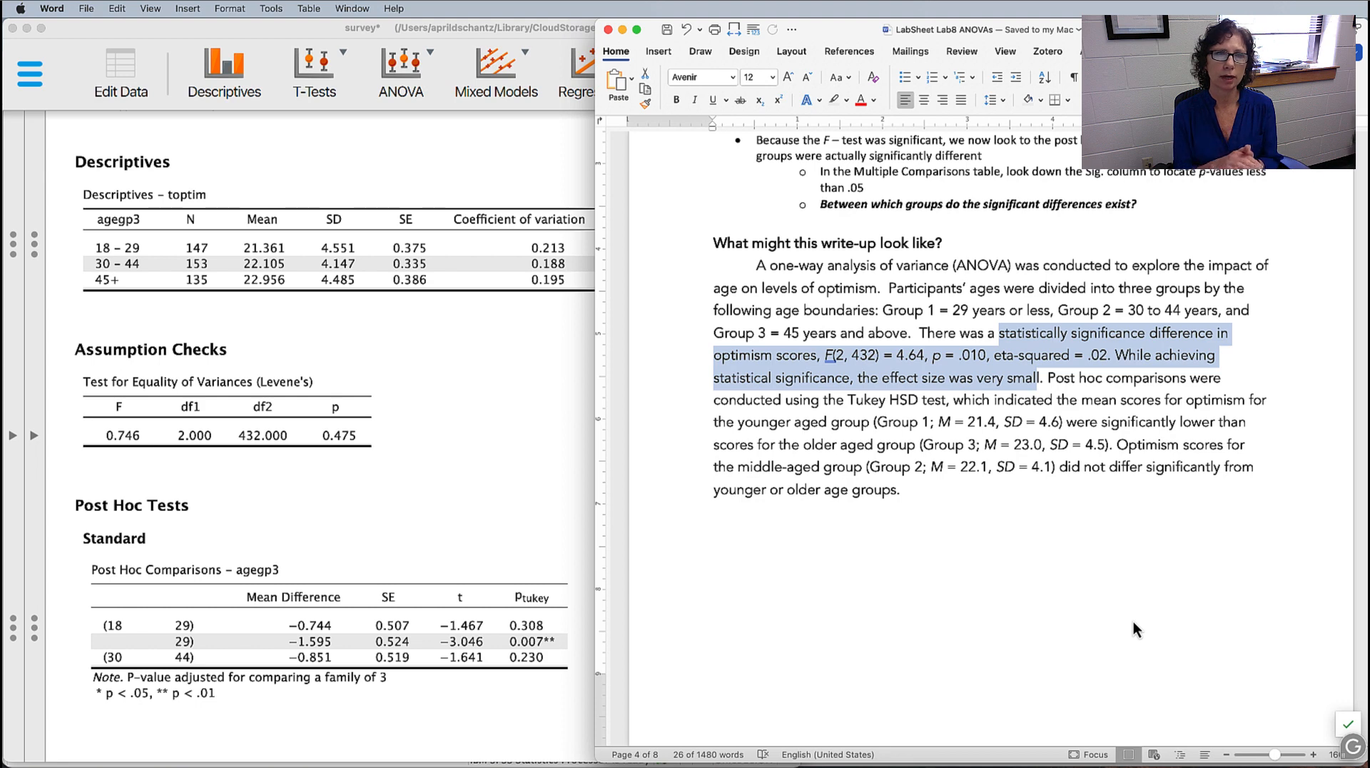
{"action": "scroll", "coordinate": [391, 455], "scroll_direction": "up", "scroll_amount": 6}
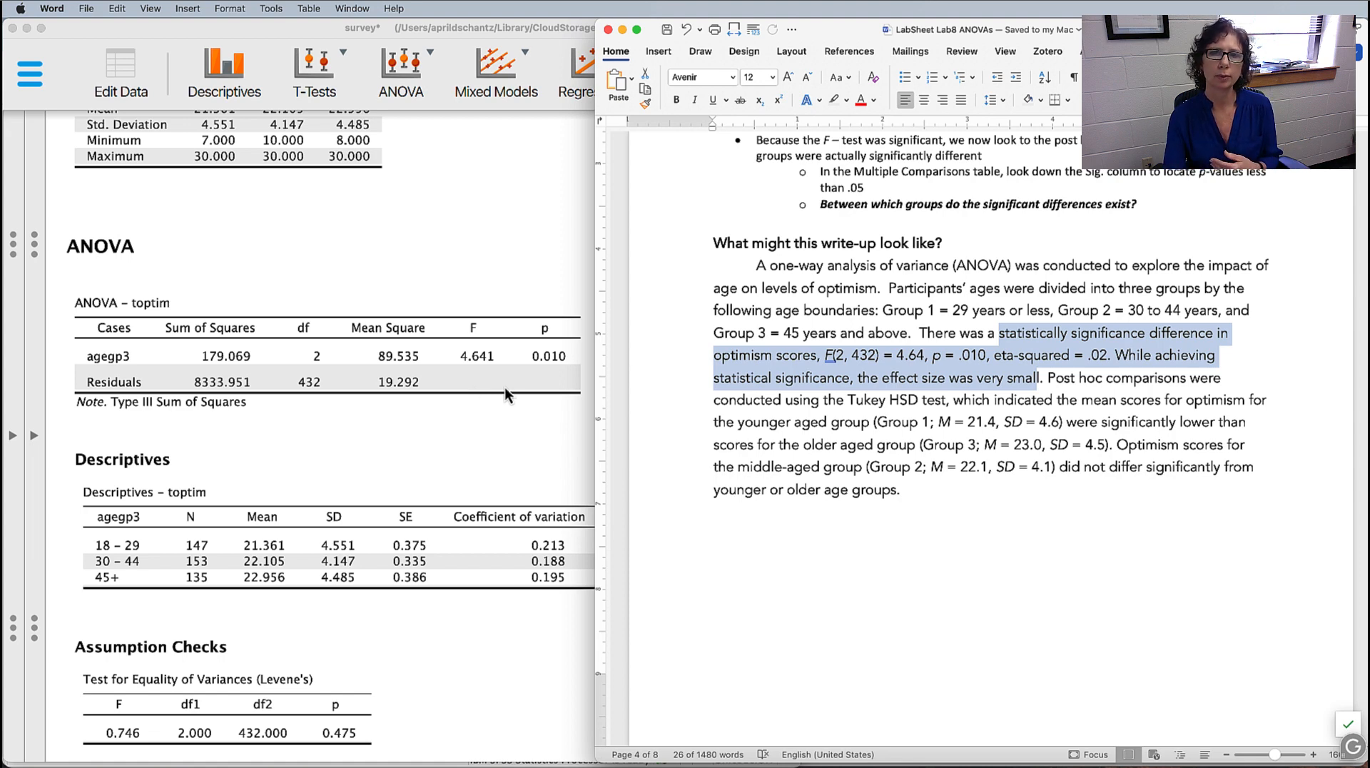
{"action": "left_click_drag", "start_coordinate": [1068, 378], "coordinate": [1082, 464]}
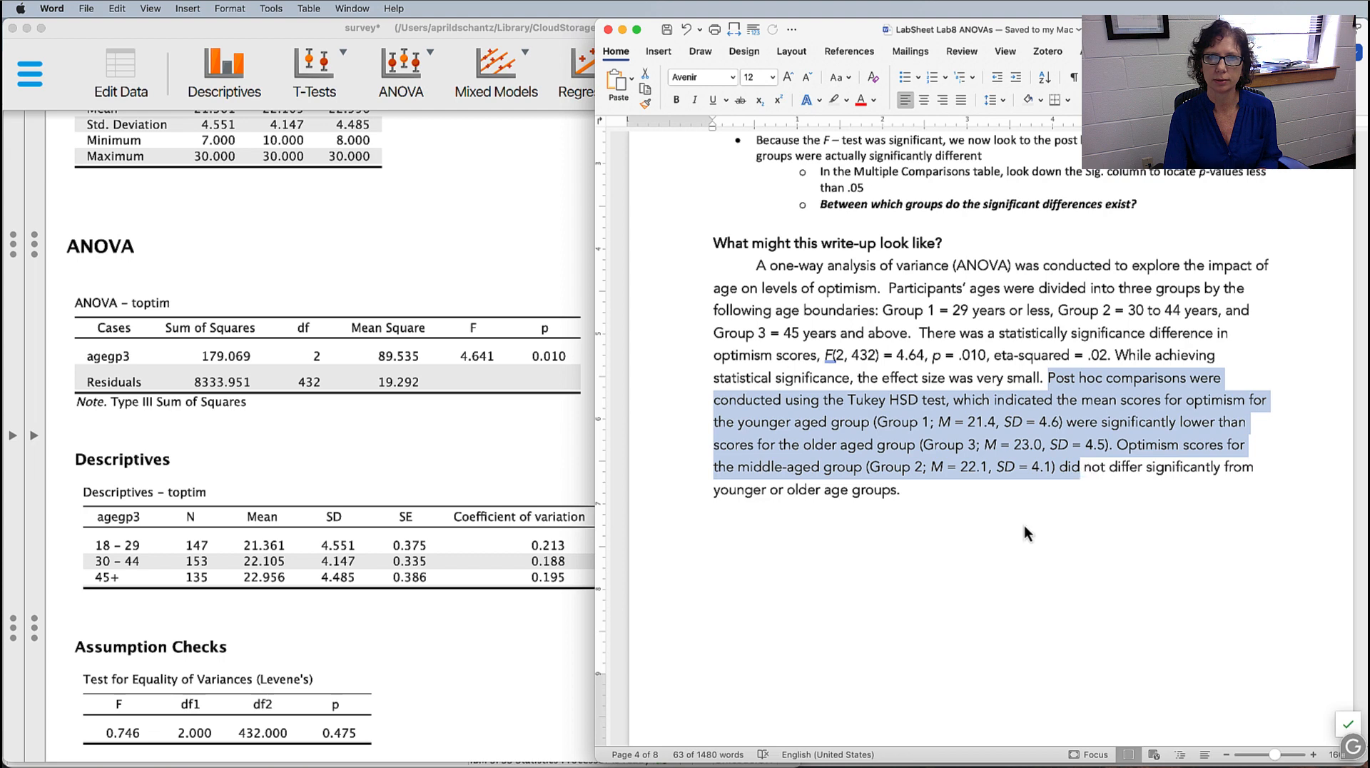
{"action": "scroll", "coordinate": [395, 446], "scroll_direction": "down", "scroll_amount": 5}
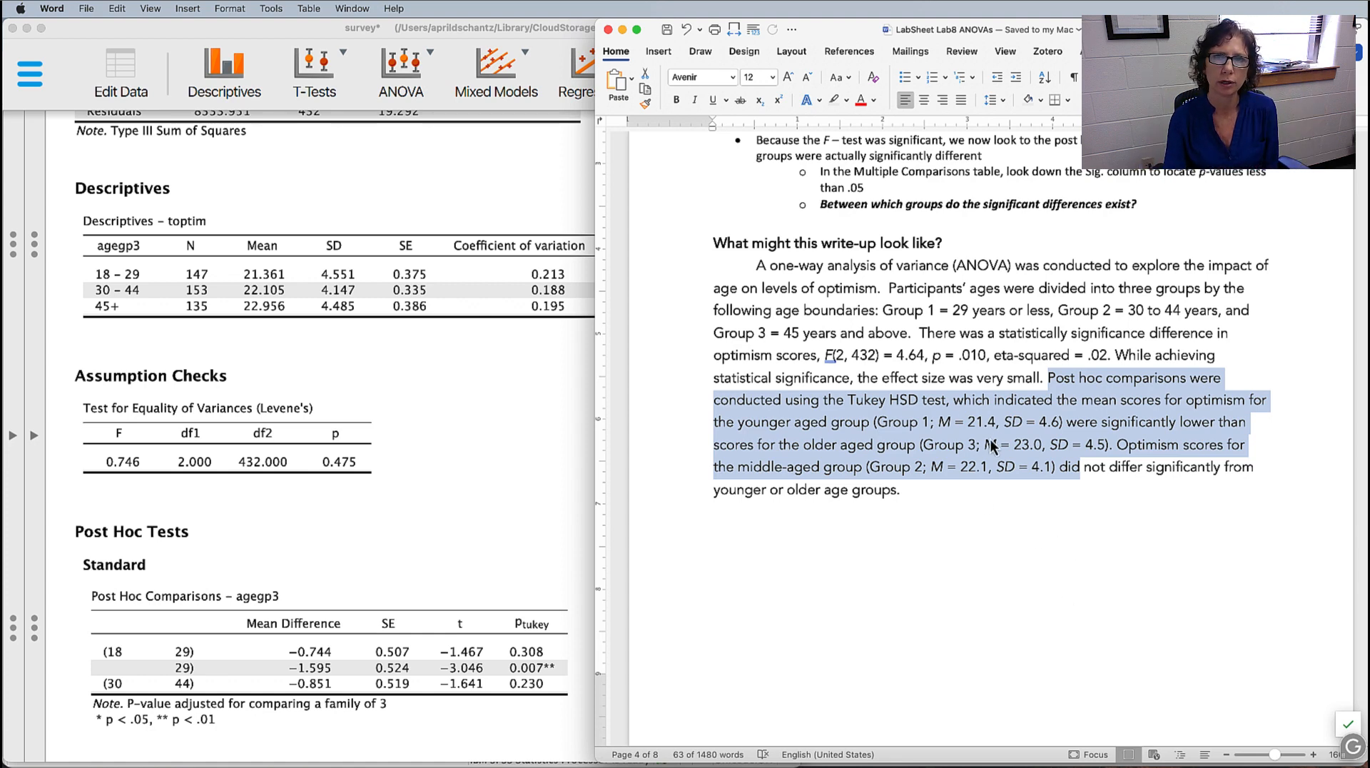
{"action": "left_click", "coordinate": [1120, 421]}
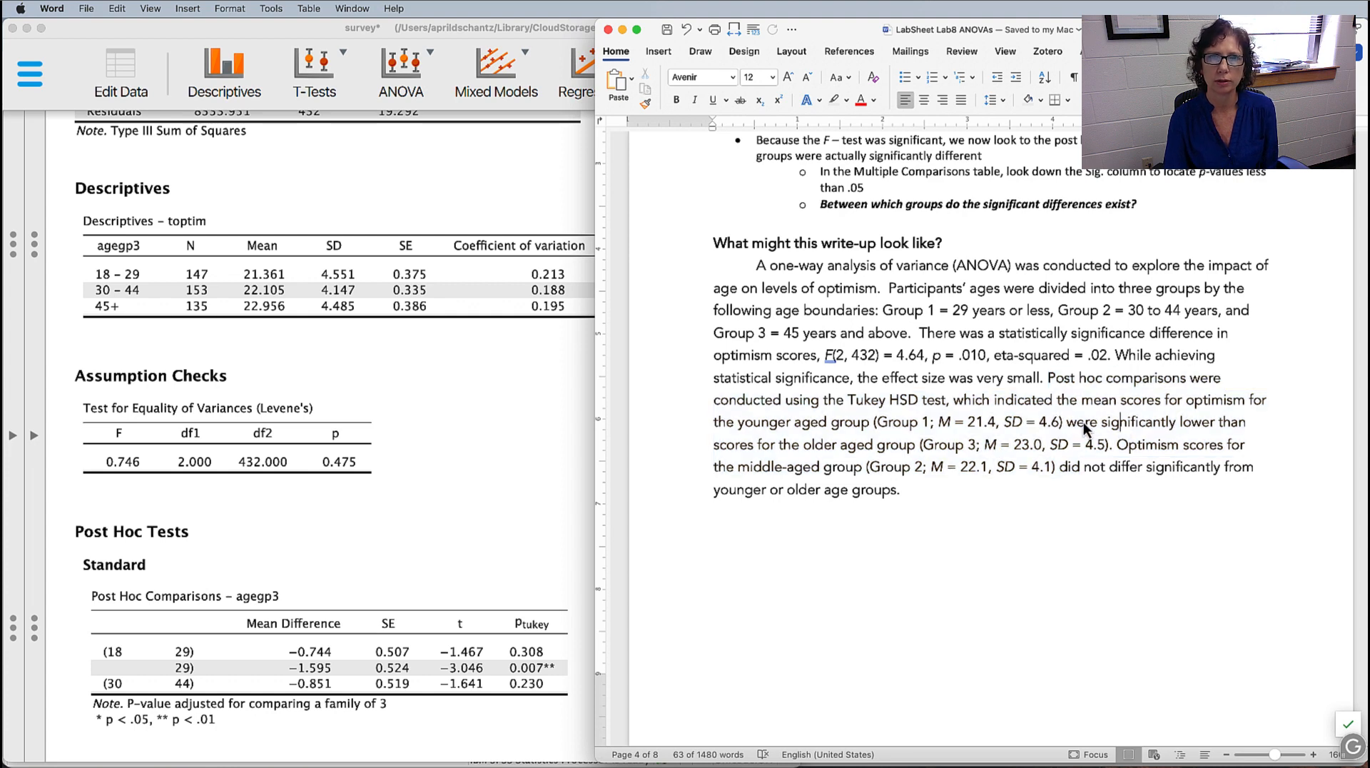
{"action": "left_click_drag", "start_coordinate": [1071, 423], "coordinate": [920, 449]}
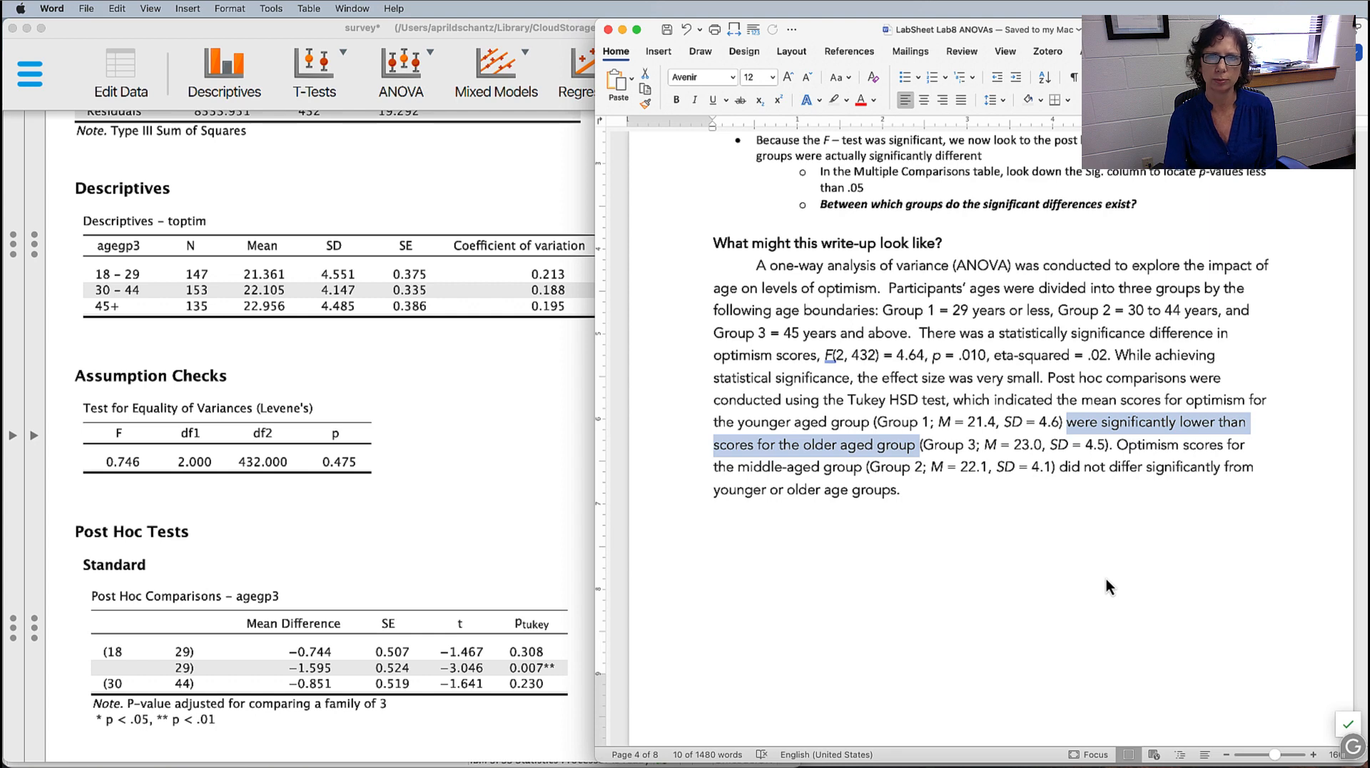
{"action": "left_click_drag", "start_coordinate": [1164, 443], "coordinate": [969, 487]}
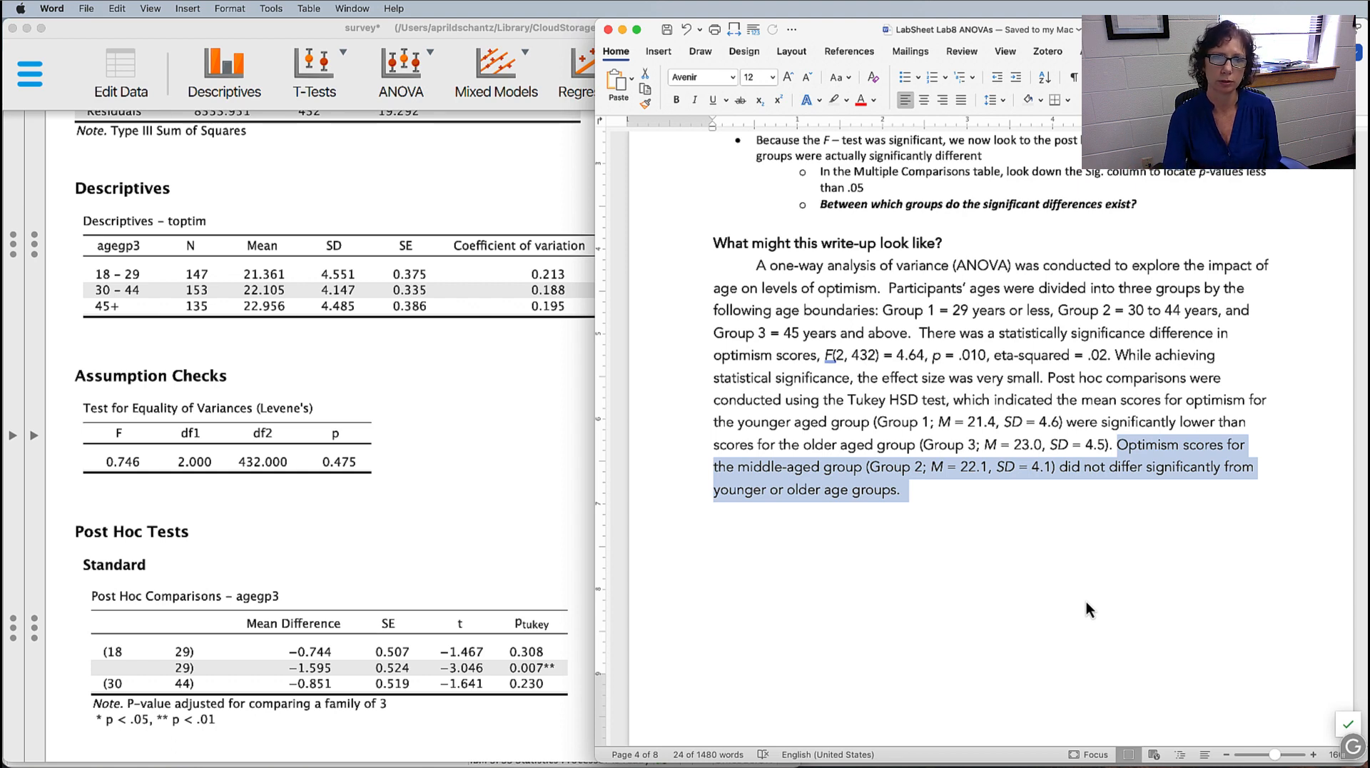
{"action": "scroll", "coordinate": [1086, 601], "scroll_direction": "up", "scroll_amount": 1}
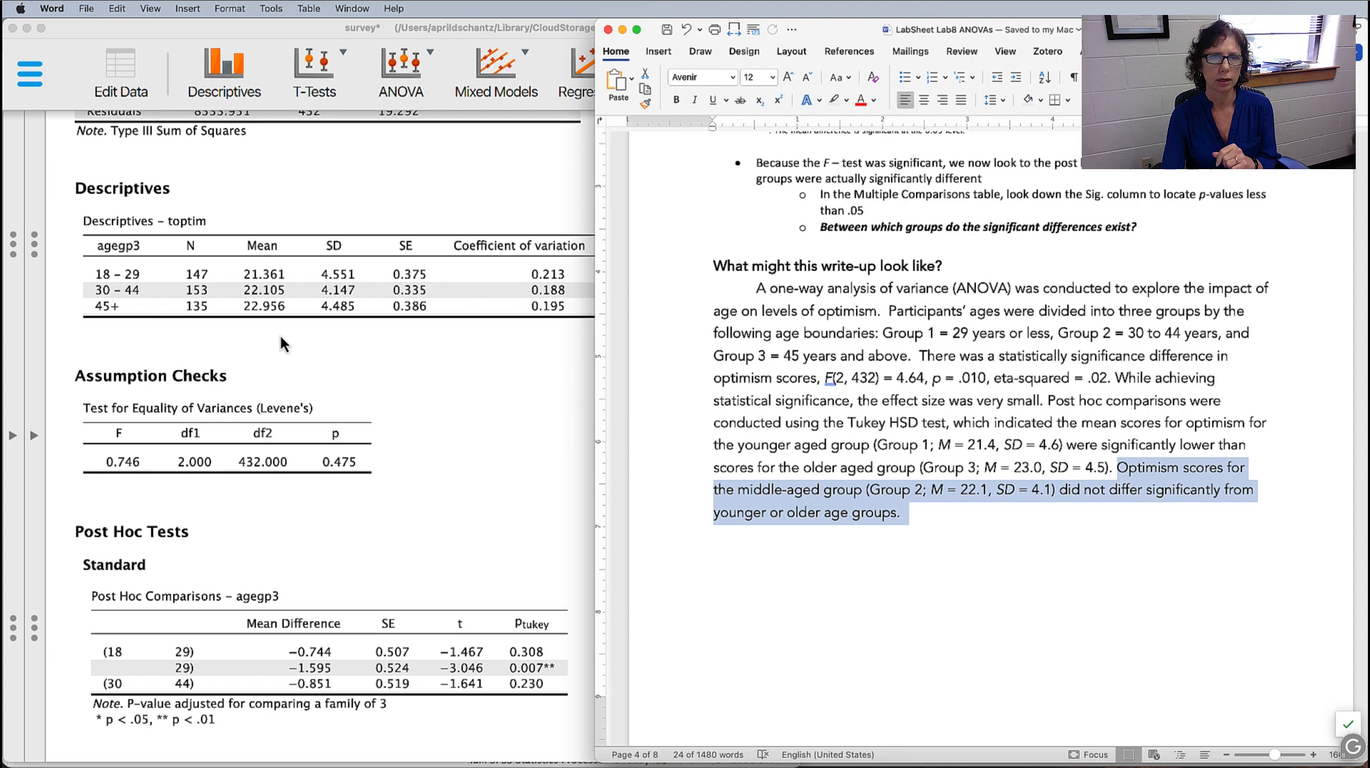
{"action": "left_click", "coordinate": [1009, 571]}
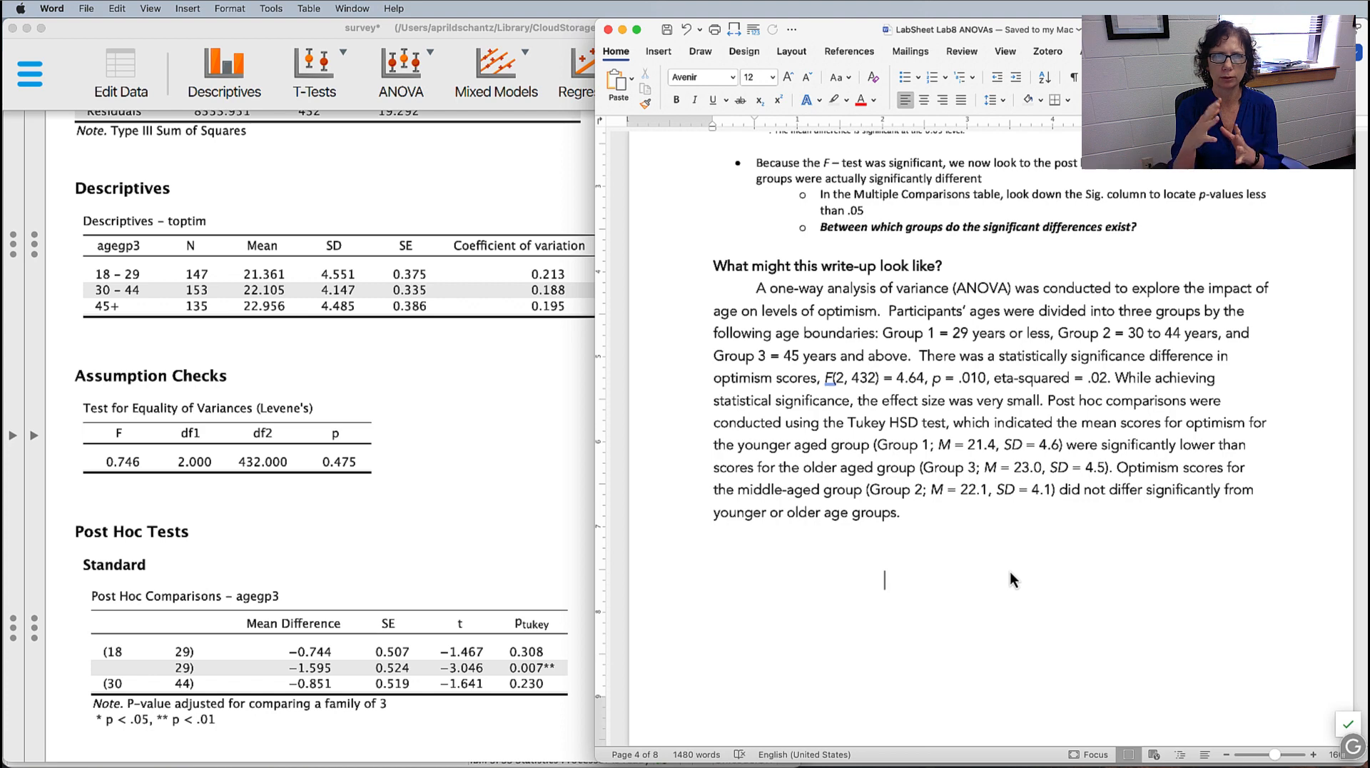
- Return to JASP and add boxplots of toptim split by agegp3 to the Descriptive Statistics analysis
{"action": "left_click", "coordinate": [468, 472]}
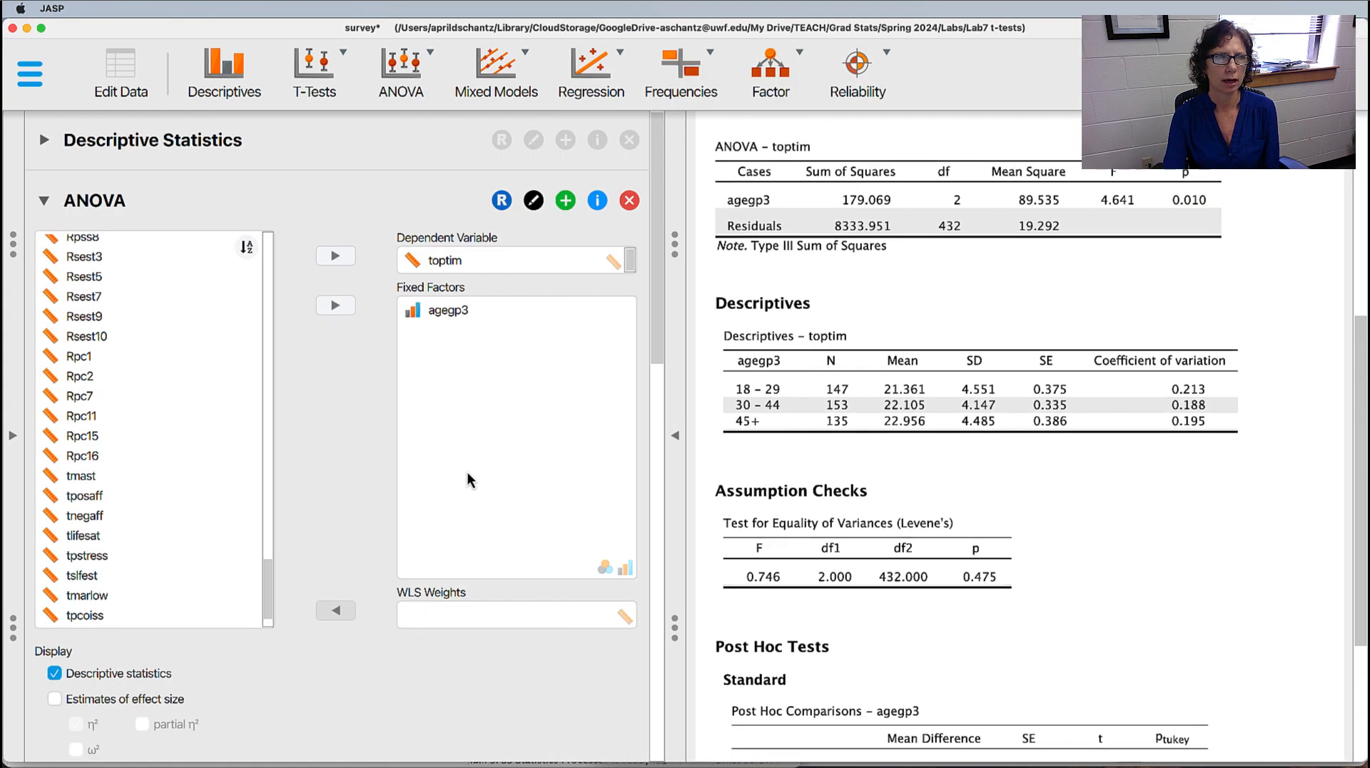
{"action": "left_click", "coordinate": [43, 140]}
{"action": "left_click", "coordinate": [439, 202]}
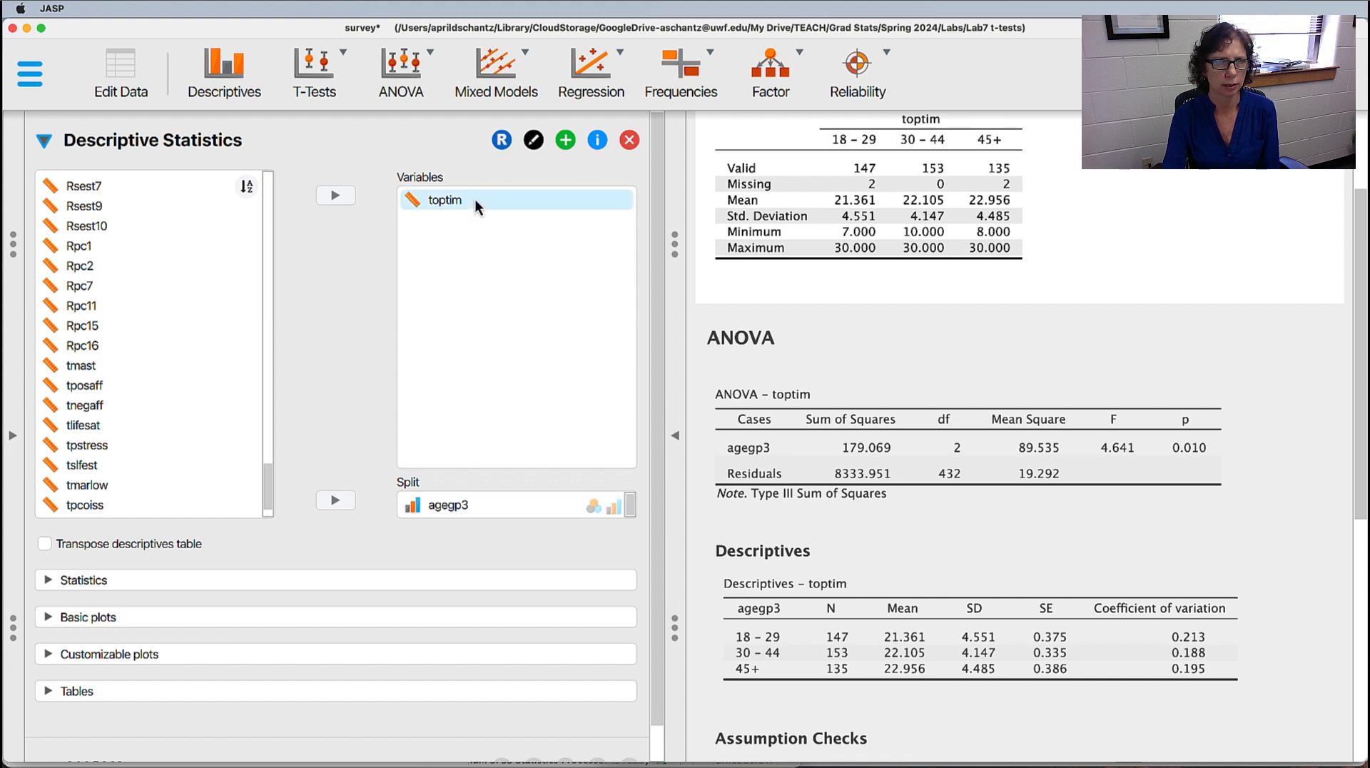
{"action": "scroll", "coordinate": [344, 321], "scroll_direction": "down", "scroll_amount": 1}
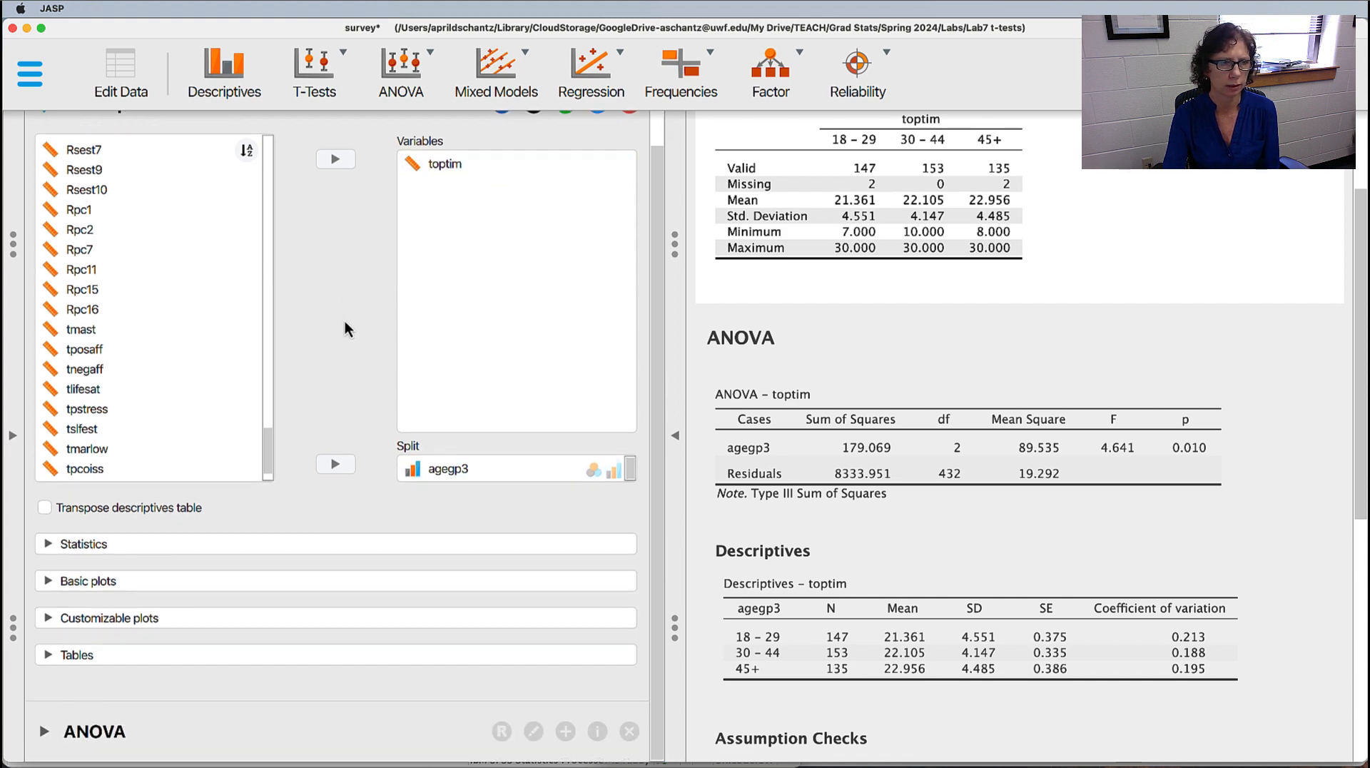
{"action": "left_click", "coordinate": [49, 581]}
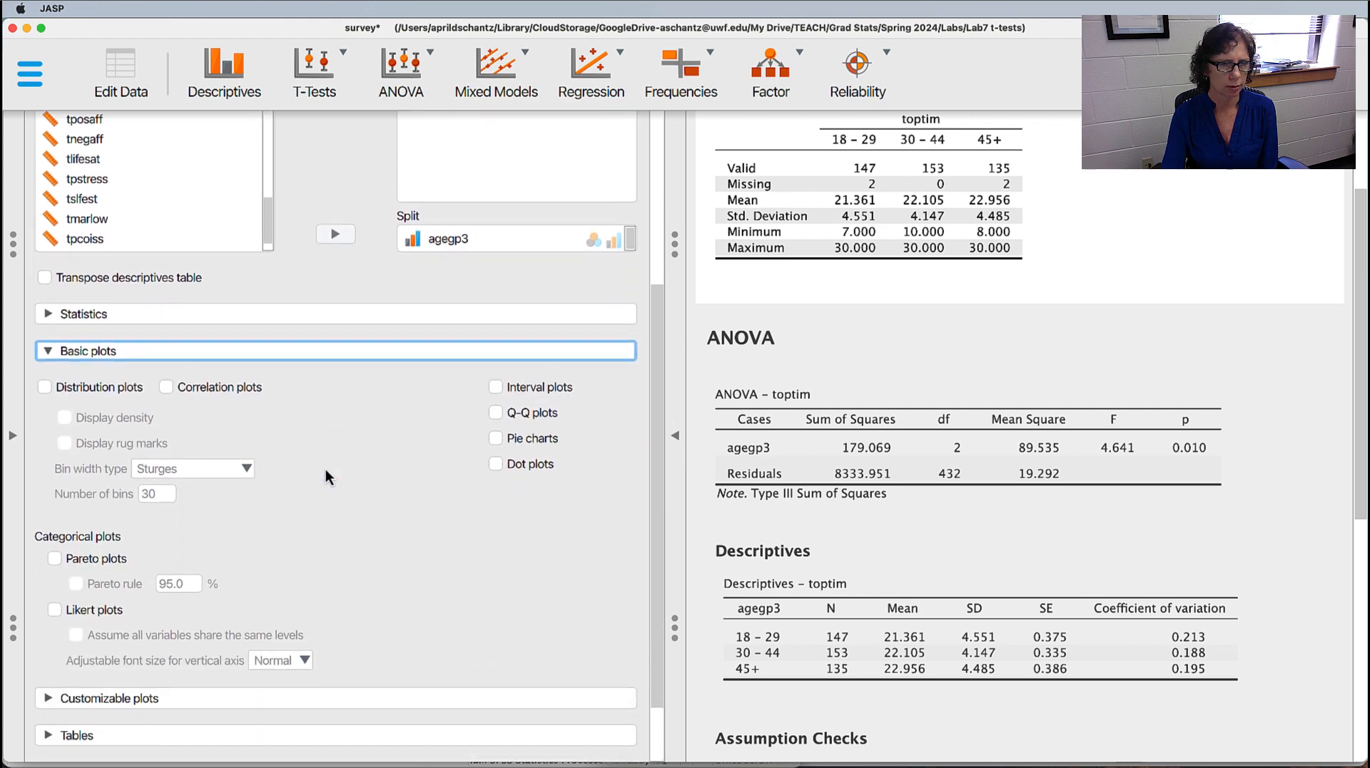
{"action": "scroll", "coordinate": [326, 476], "scroll_direction": "down", "scroll_amount": 2}
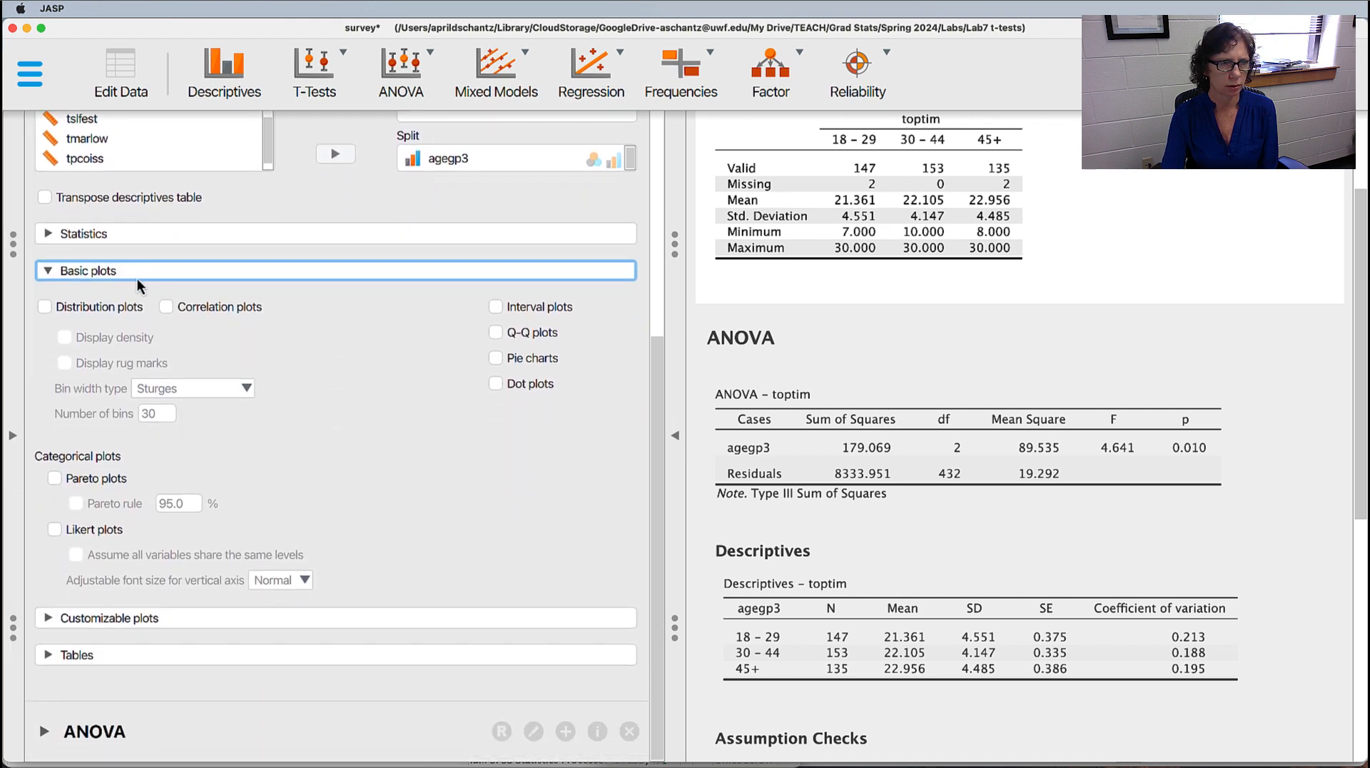
{"action": "left_click", "coordinate": [50, 271]}
{"action": "scroll", "coordinate": [409, 367], "scroll_direction": "down", "scroll_amount": 5}
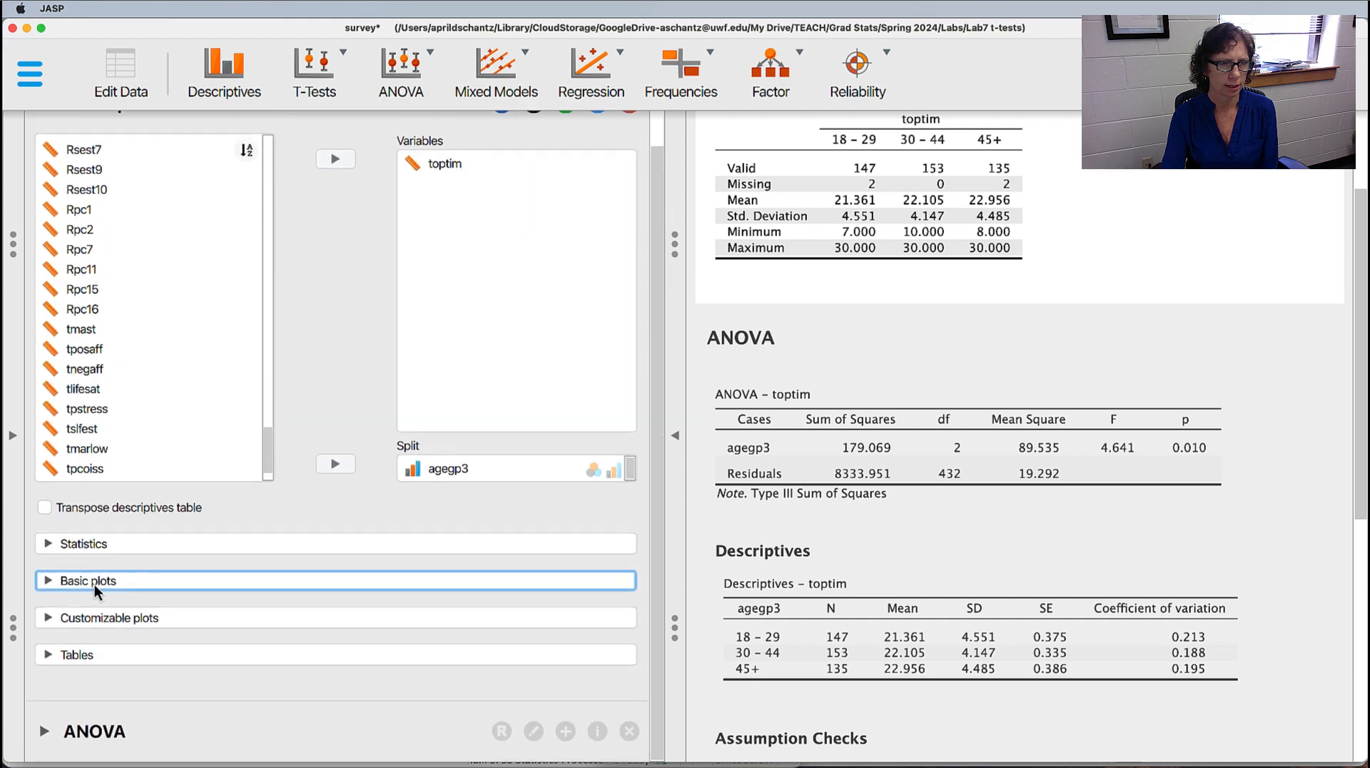
{"action": "left_click", "coordinate": [49, 616]}
{"action": "scroll", "coordinate": [378, 522], "scroll_direction": "down", "scroll_amount": 3}
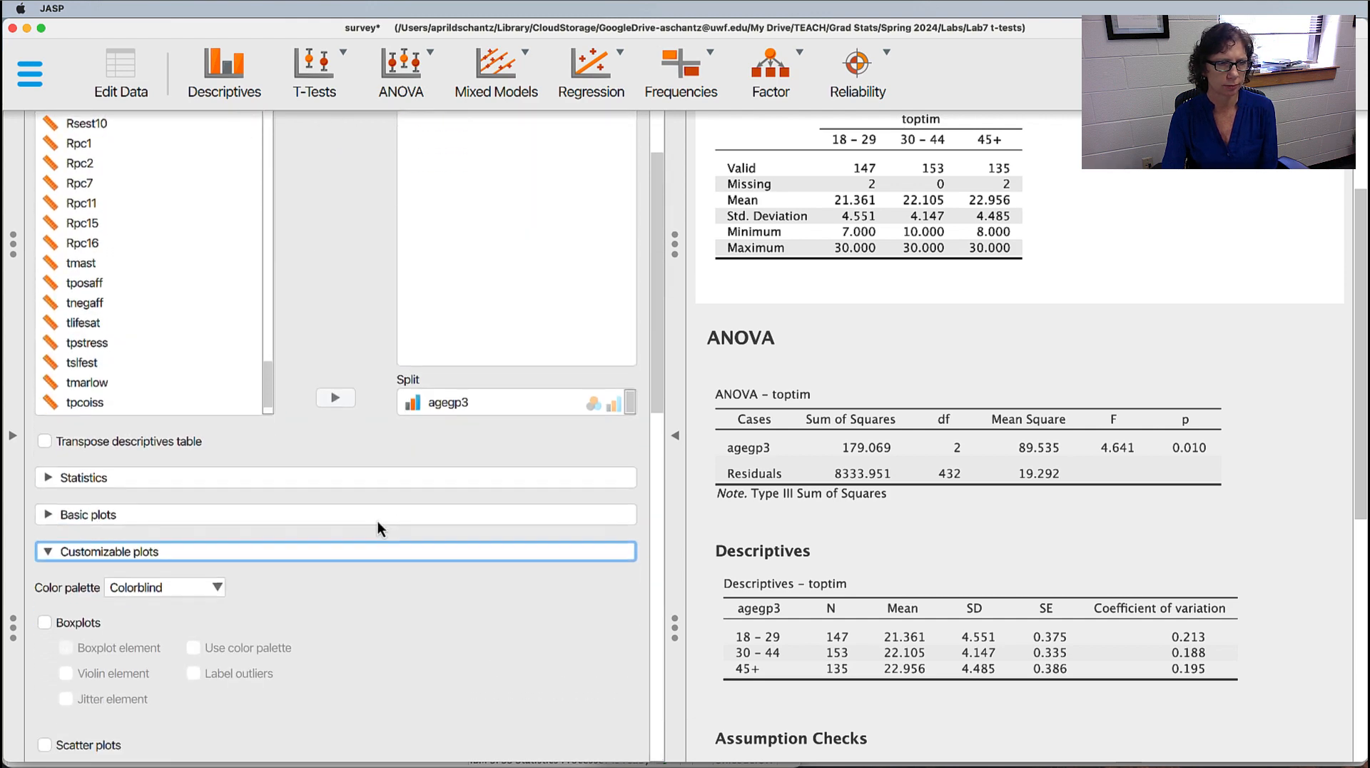
{"action": "left_click", "coordinate": [49, 474]}
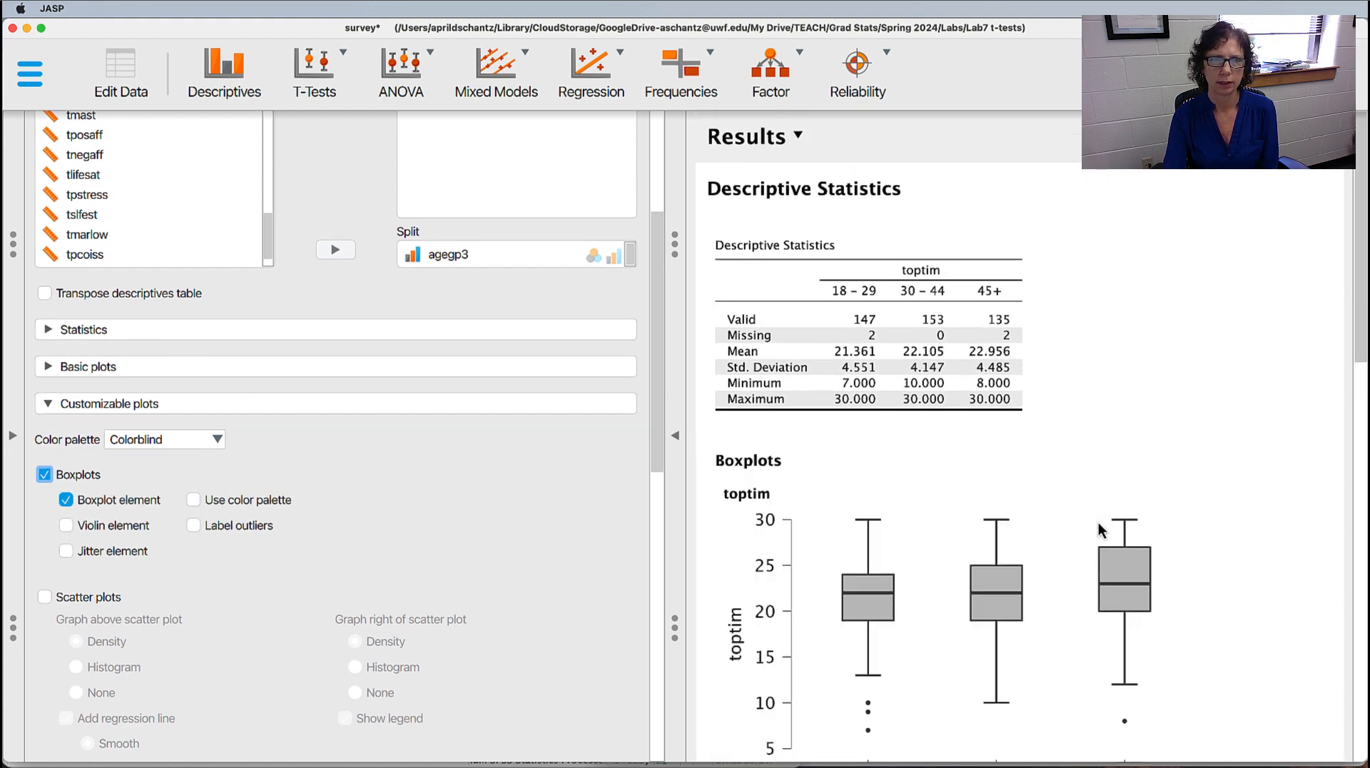
{"action": "scroll", "coordinate": [1231, 467], "scroll_direction": "down", "scroll_amount": 4}
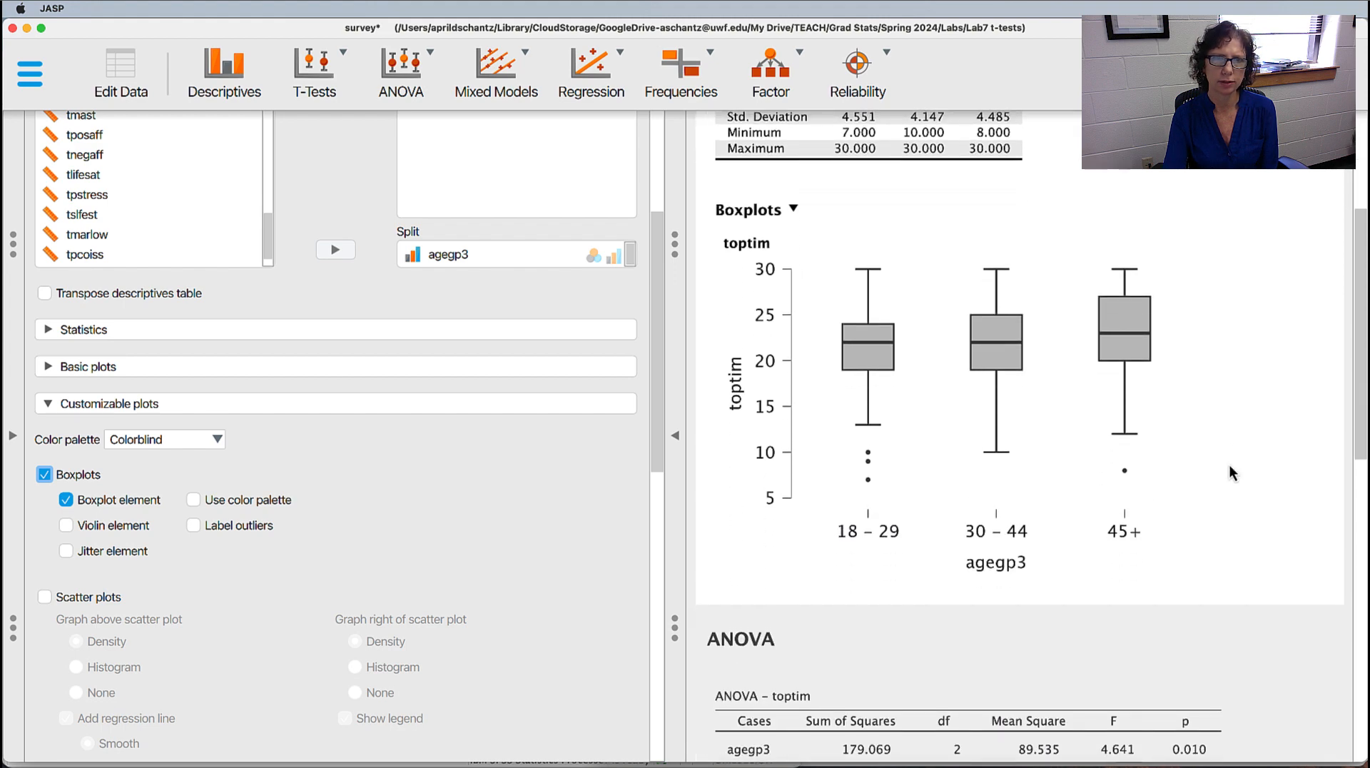
{"action": "scroll", "coordinate": [1231, 465], "scroll_direction": "up", "scroll_amount": 3}
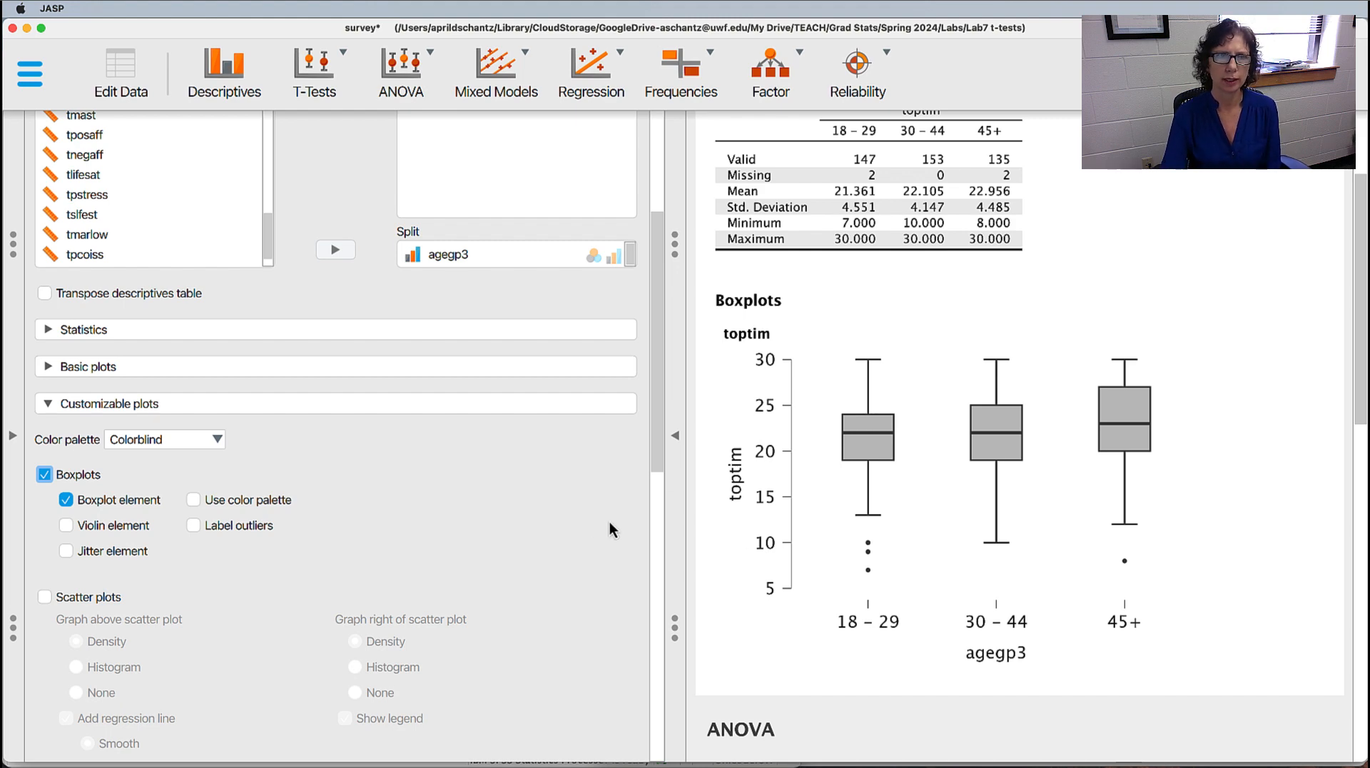
- Collapse the Descriptive Statistics analysis and retitle the ANOVA analysis as "ANOVA with posthoc test"
{"action": "scroll", "coordinate": [484, 531], "scroll_direction": "up", "scroll_amount": 5}
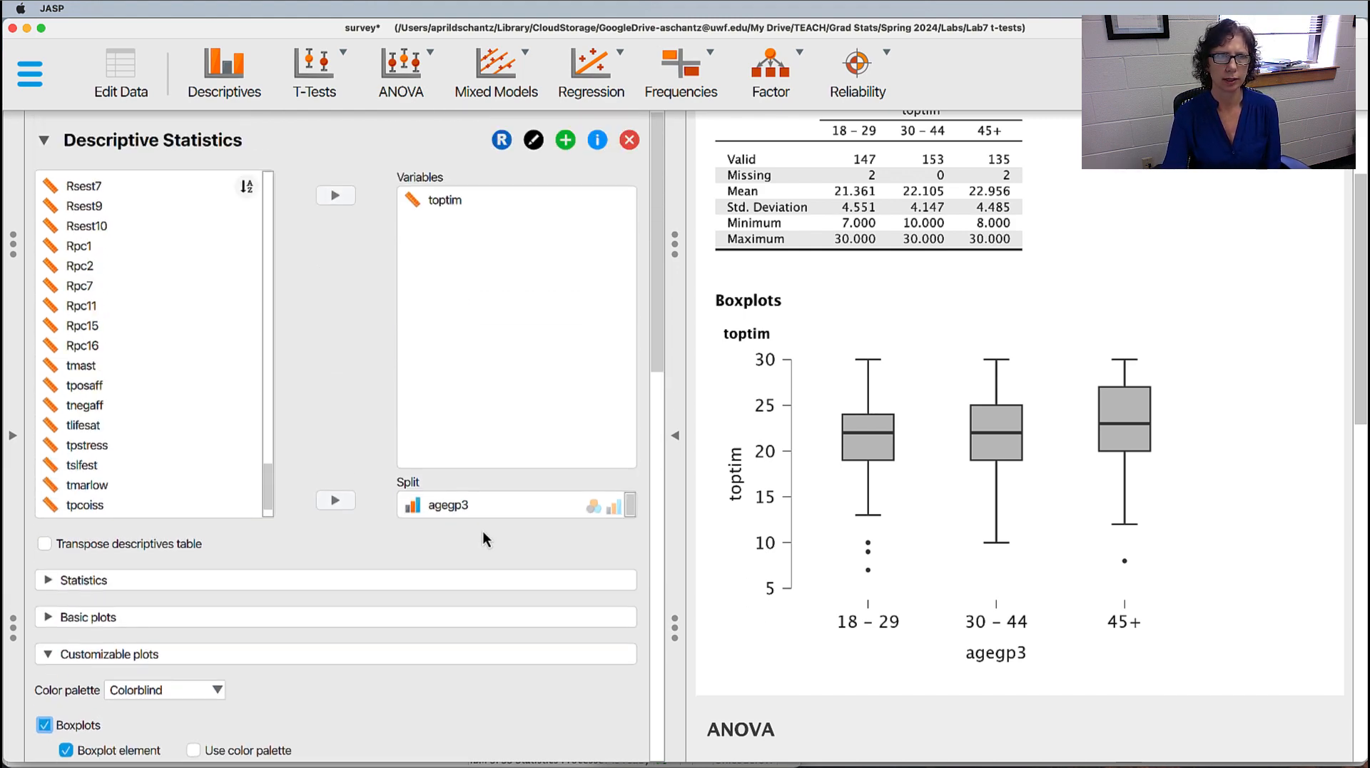
{"action": "left_click", "coordinate": [45, 140]}
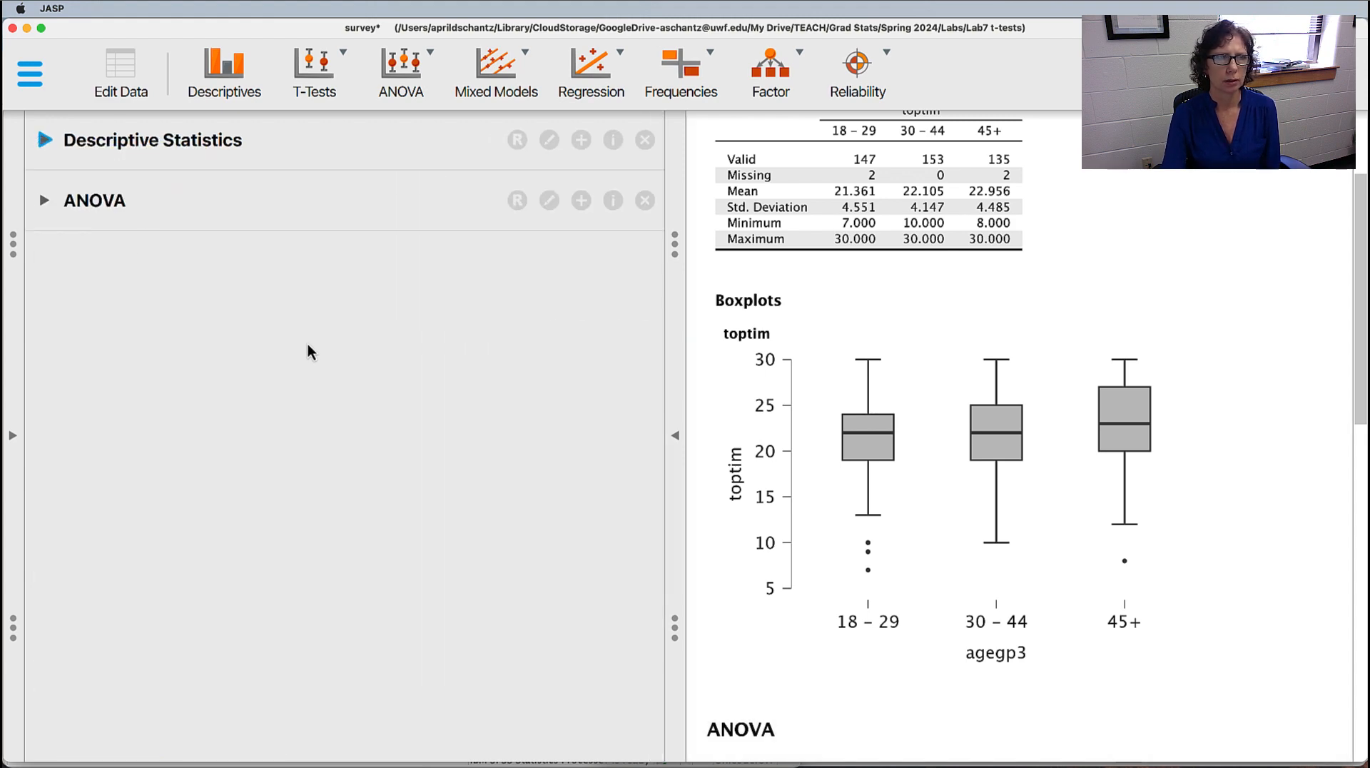
{"action": "left_click", "coordinate": [153, 201]}
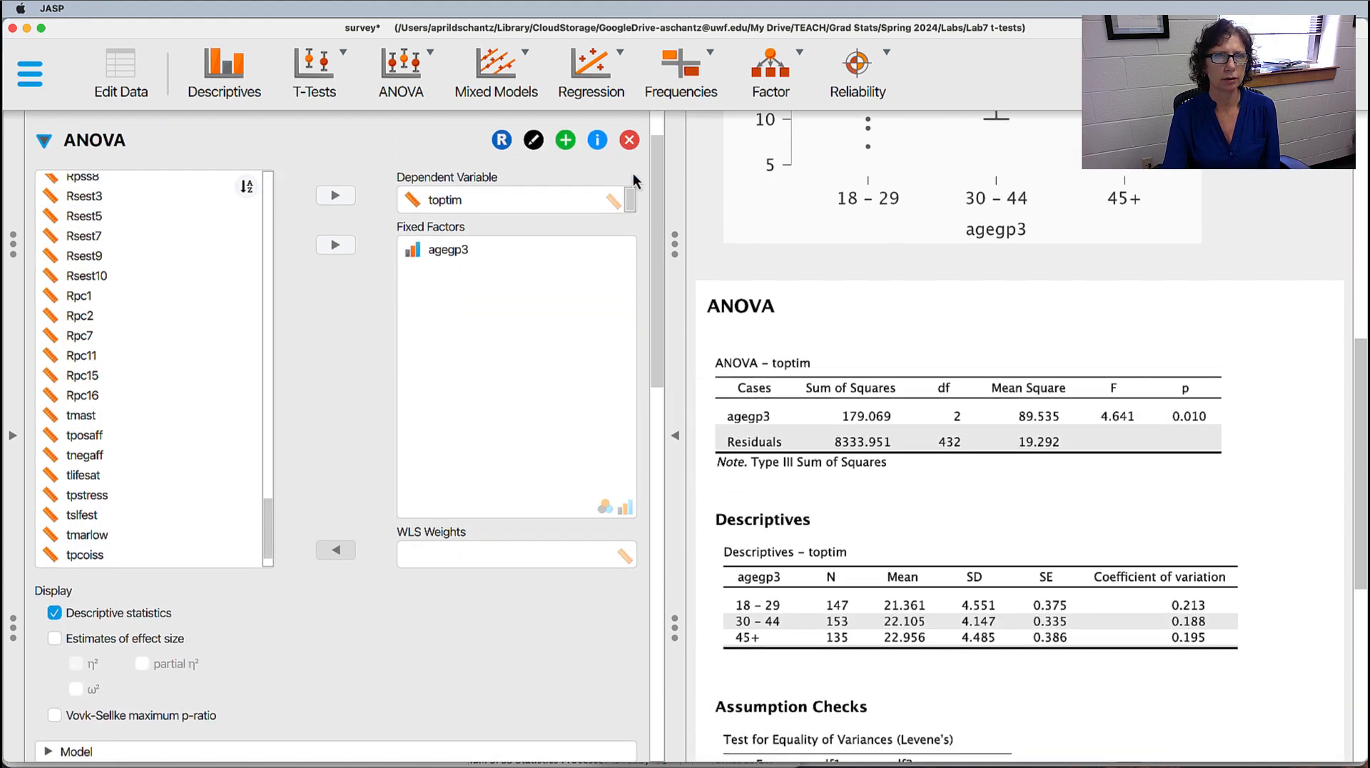
{"action": "left_click", "coordinate": [534, 140]}
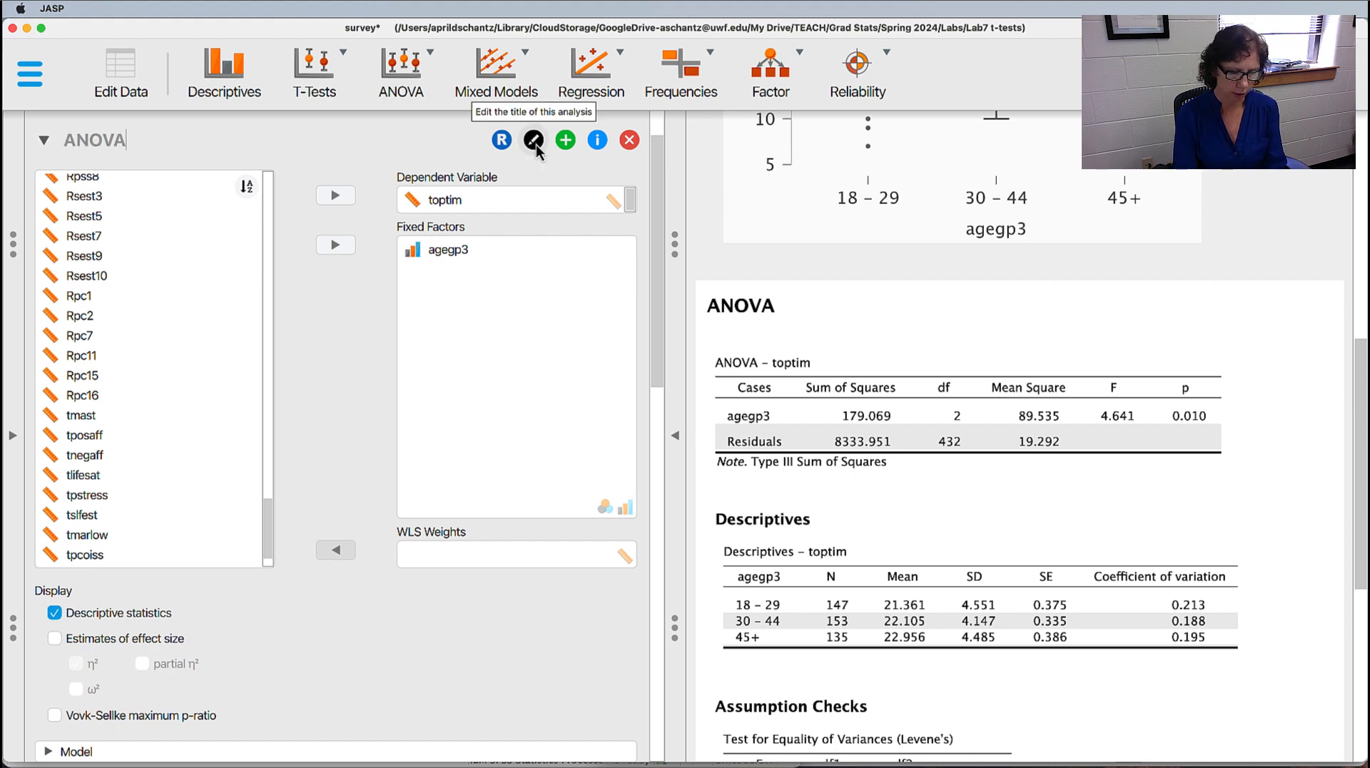
{"action": "type", "text": "with posthoc test"}
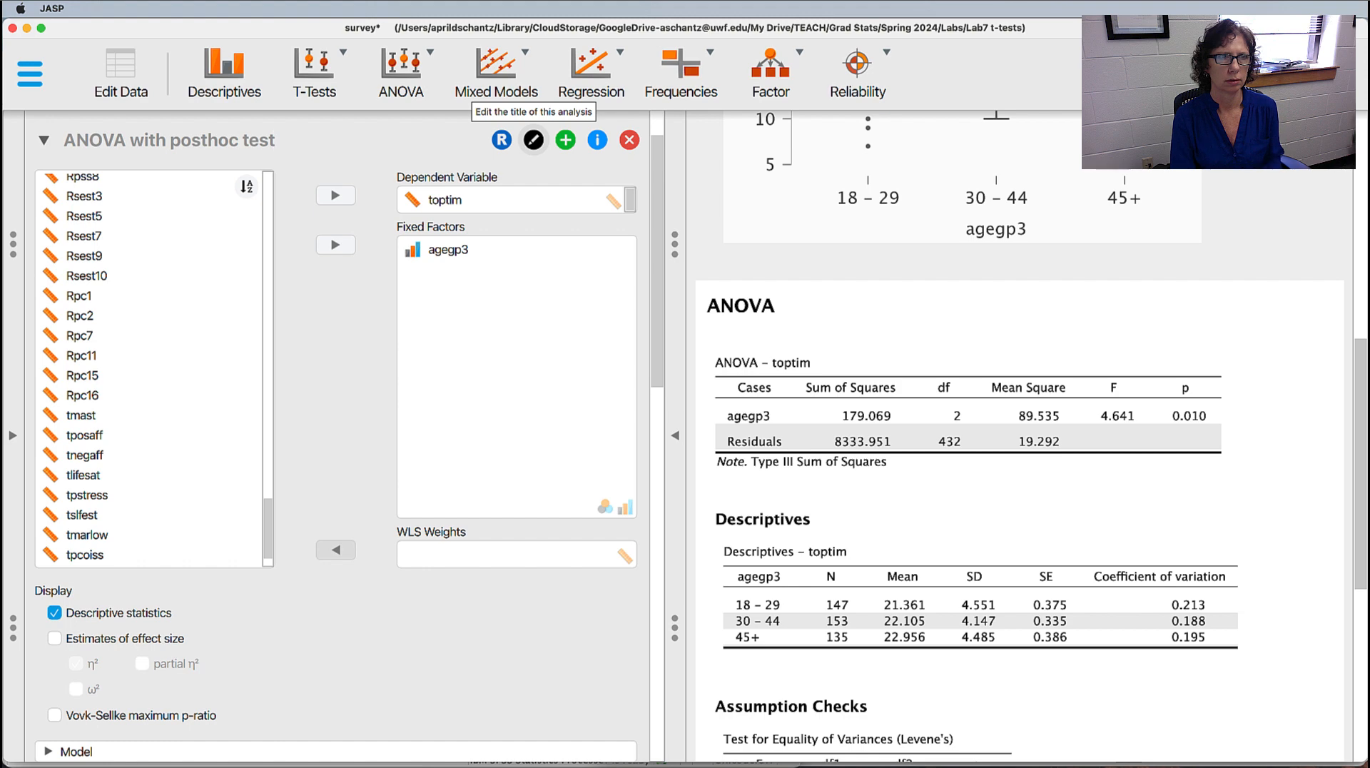
{"action": "key", "text": "Return"}
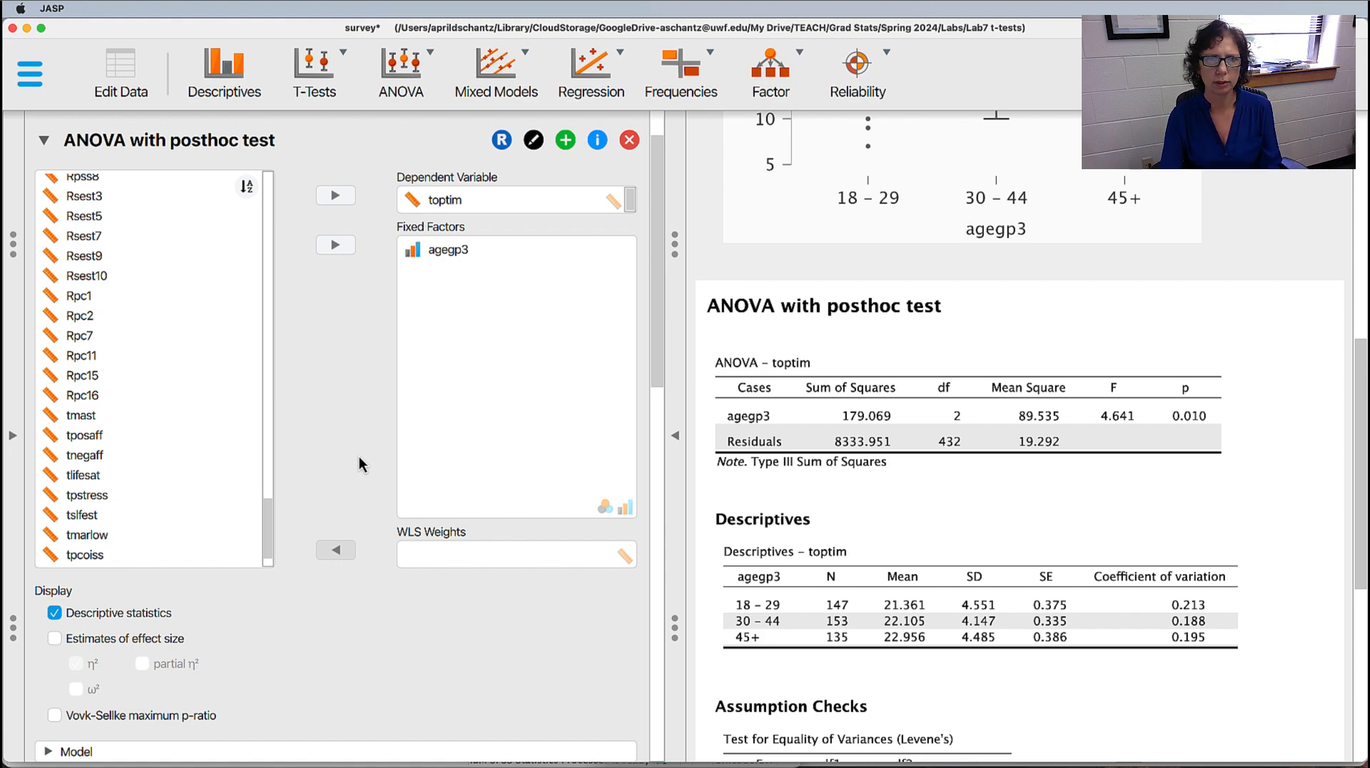
- Switch to the Word lab sheet and read the Planned Comparisons ANOVA section, covering the research question, group coding and contrast coefficients
{"action": "key", "text": "super+Tab"}
{"action": "scroll", "coordinate": [928, 264], "scroll_direction": "down", "scroll_amount": 5}
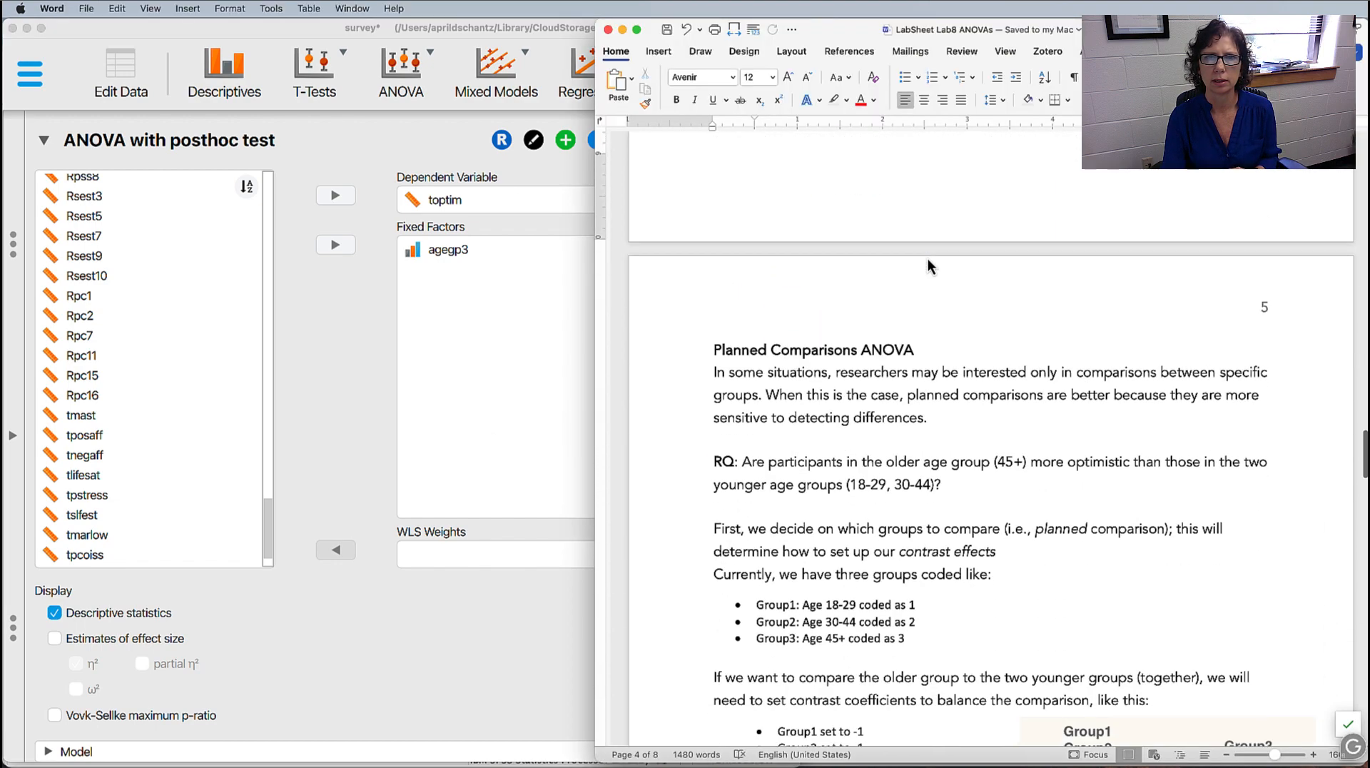
{"action": "scroll", "coordinate": [928, 263], "scroll_direction": "down", "scroll_amount": 3}
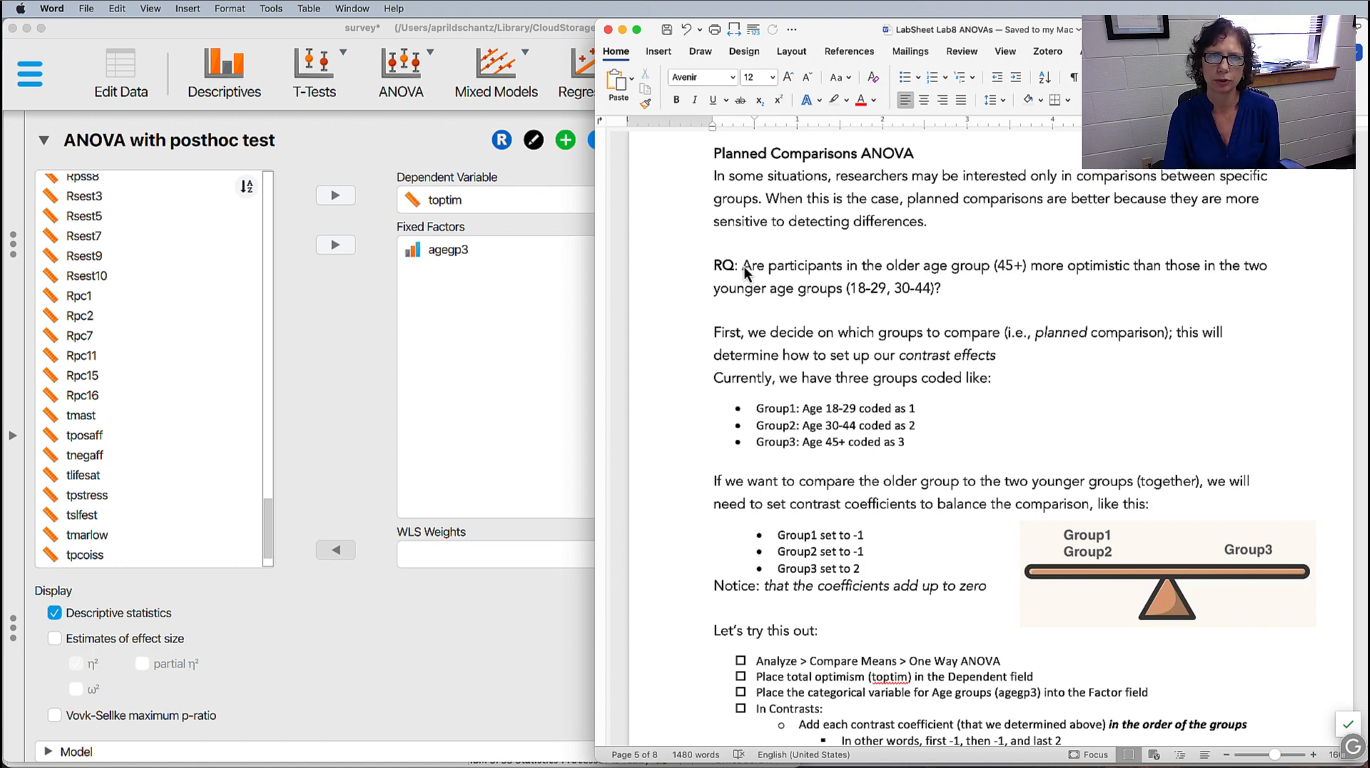
{"action": "left_click_drag", "start_coordinate": [745, 268], "coordinate": [947, 284]}
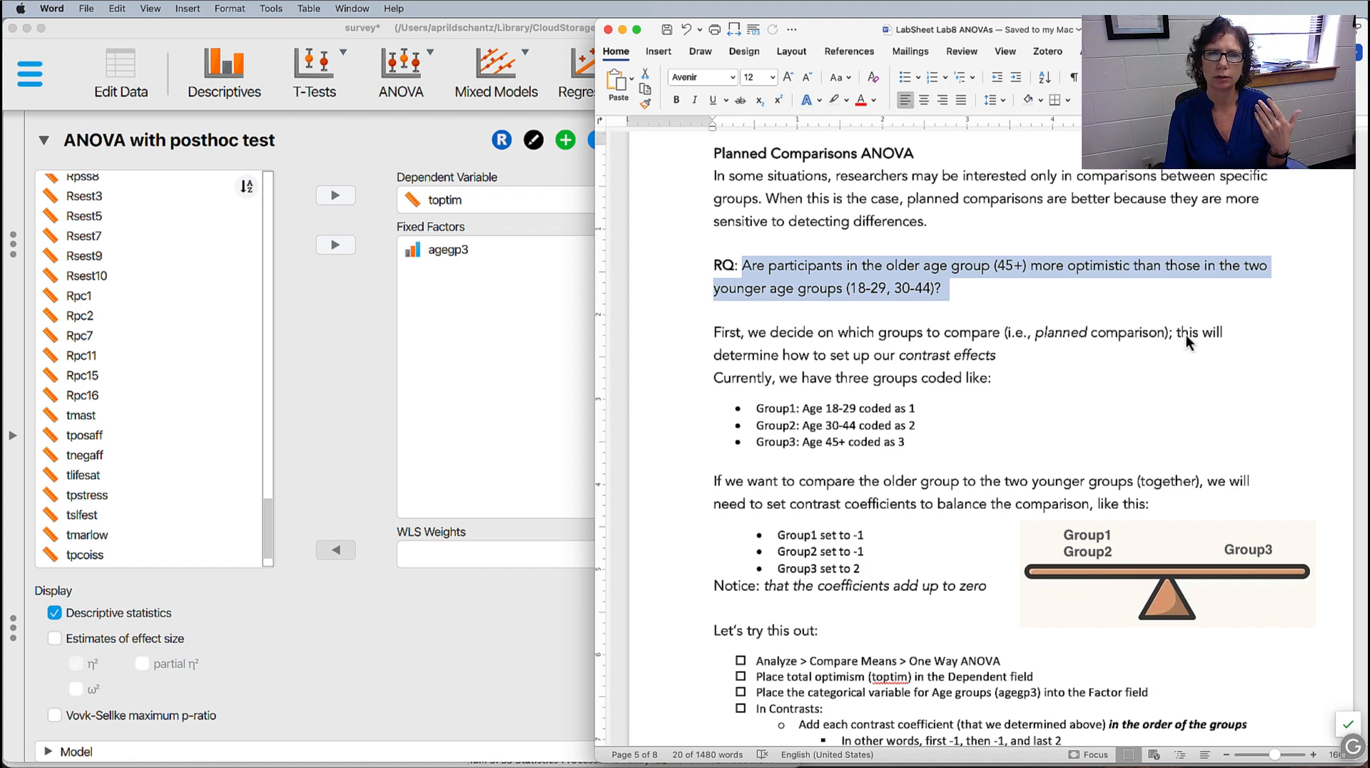
{"action": "left_click_drag", "start_coordinate": [862, 358], "coordinate": [992, 357]}
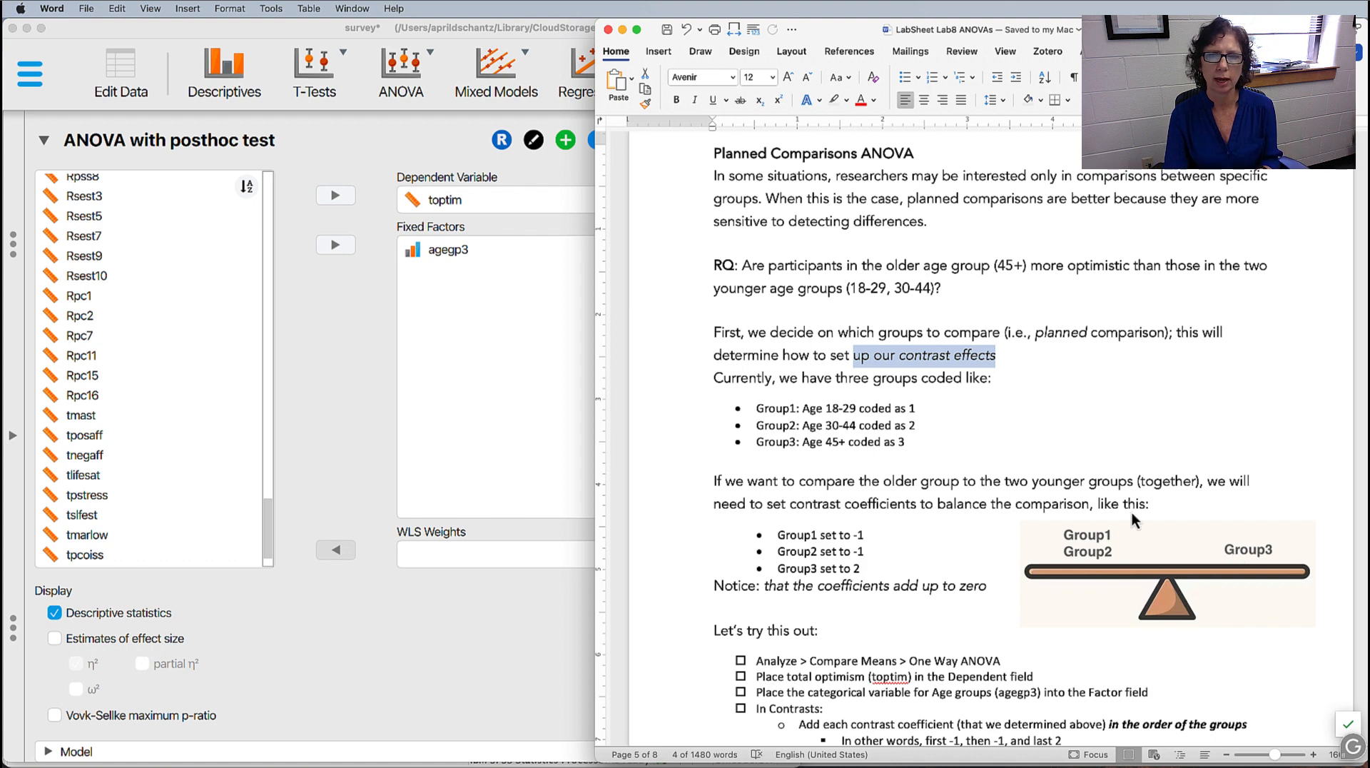
{"action": "scroll", "coordinate": [887, 528], "scroll_direction": "down", "scroll_amount": 5}
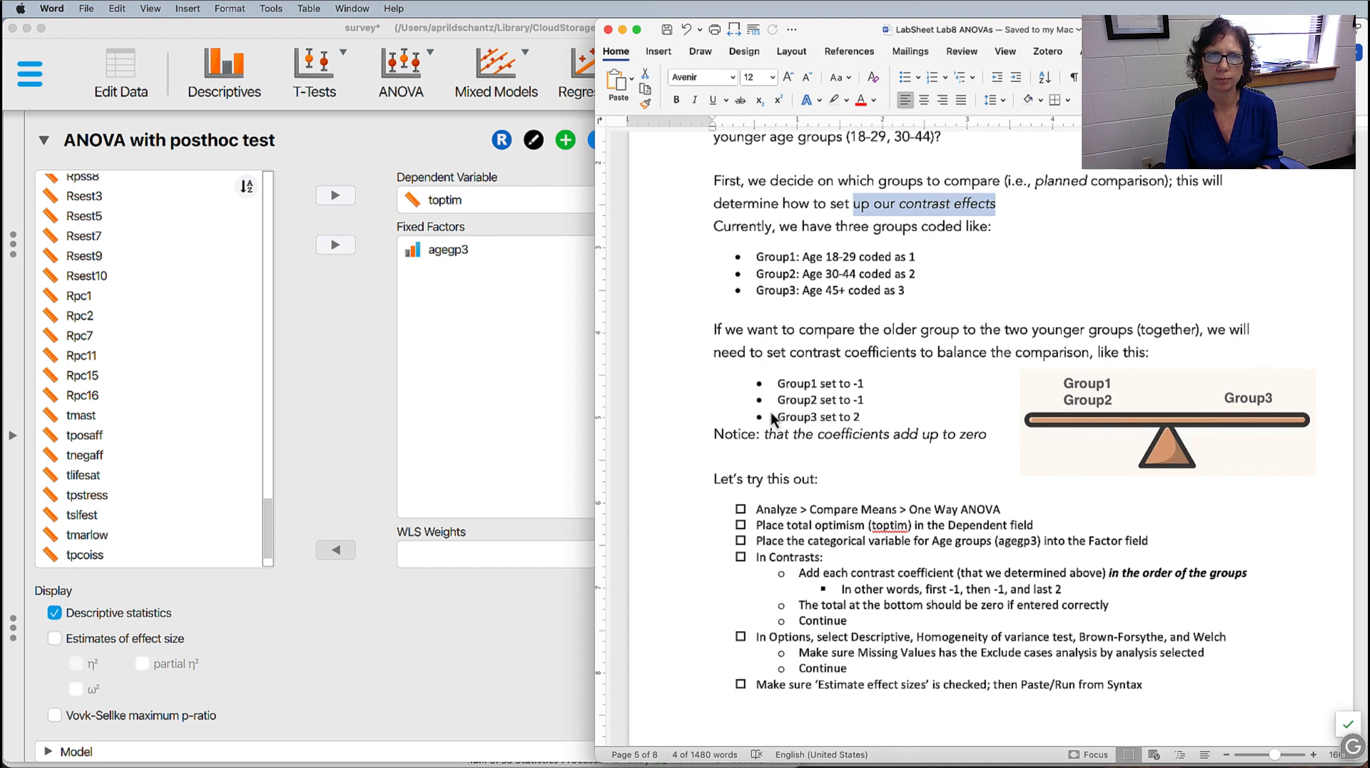
{"action": "left_click_drag", "start_coordinate": [786, 383], "coordinate": [867, 418]}
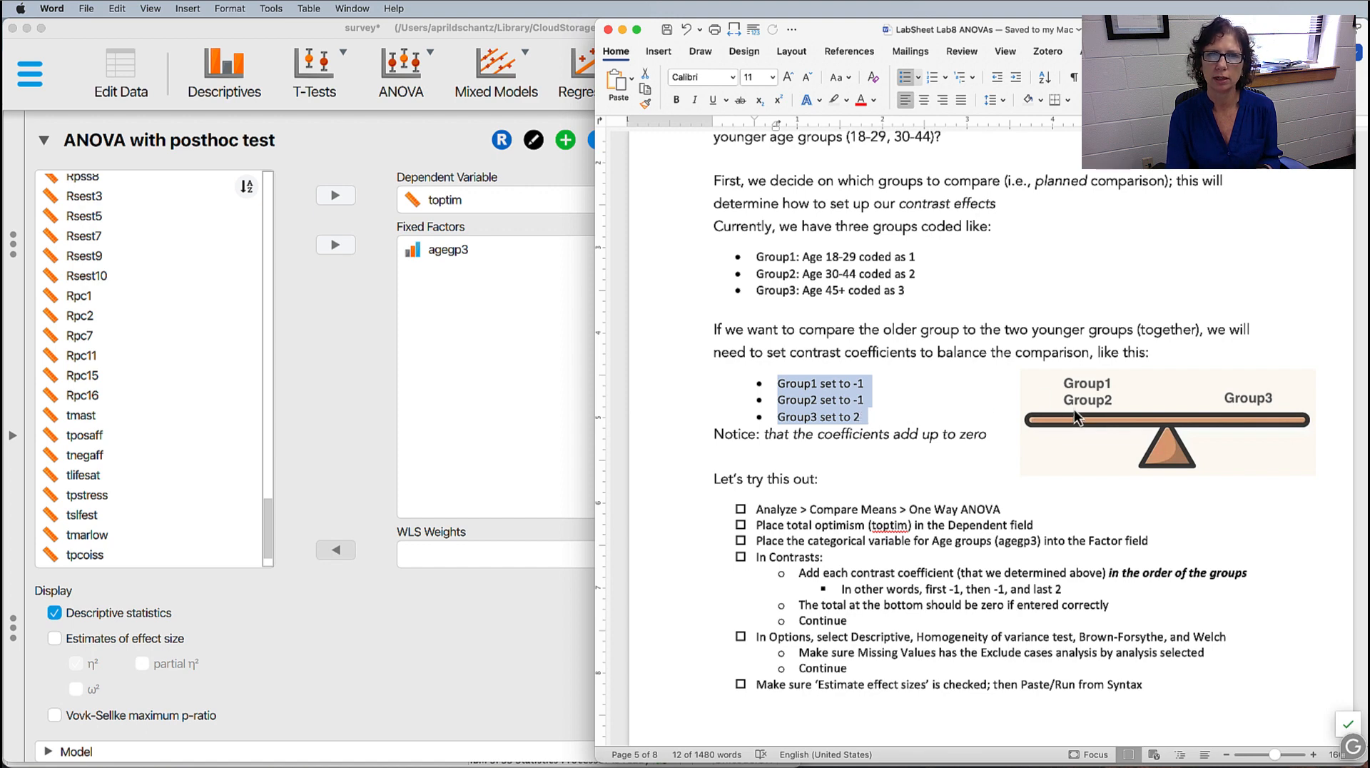
{"action": "double_click", "coordinate": [812, 419]}
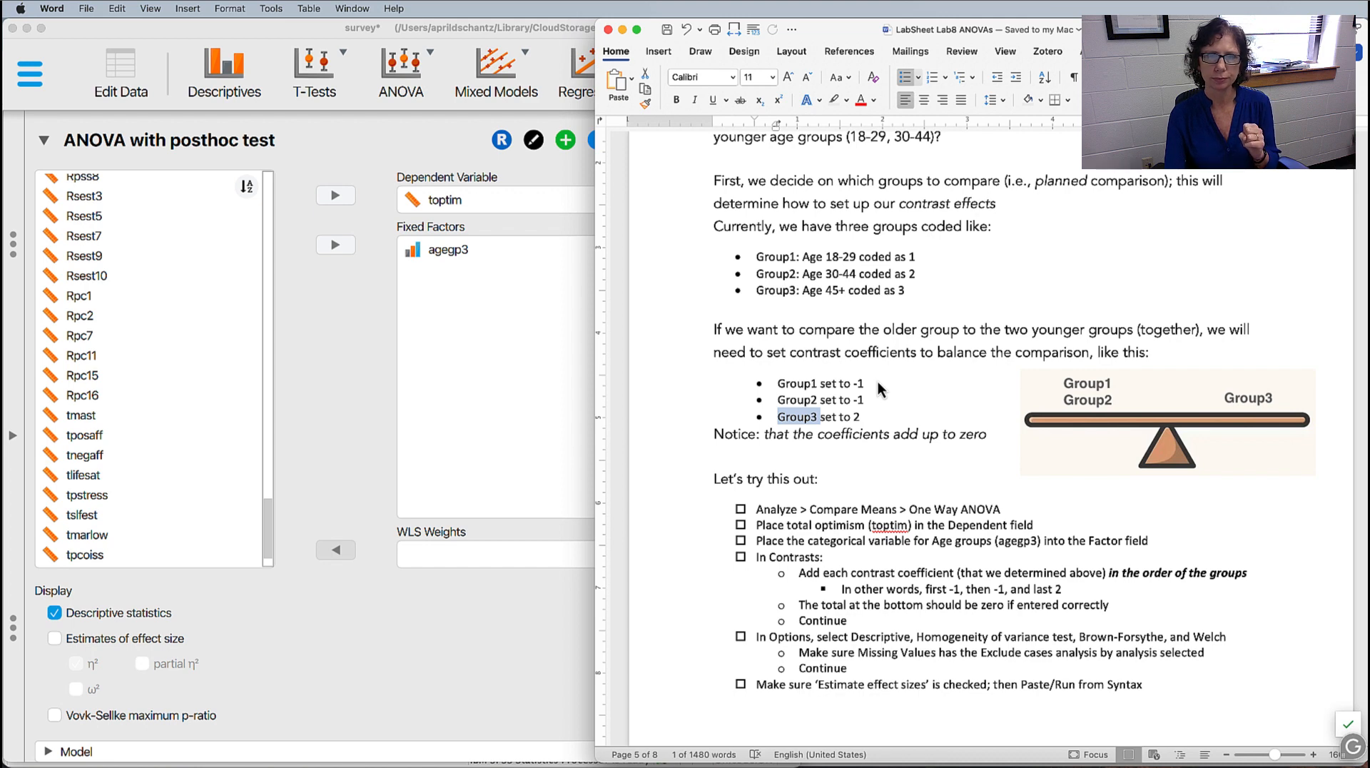
{"action": "scroll", "coordinate": [878, 389], "scroll_direction": "up", "scroll_amount": 2}
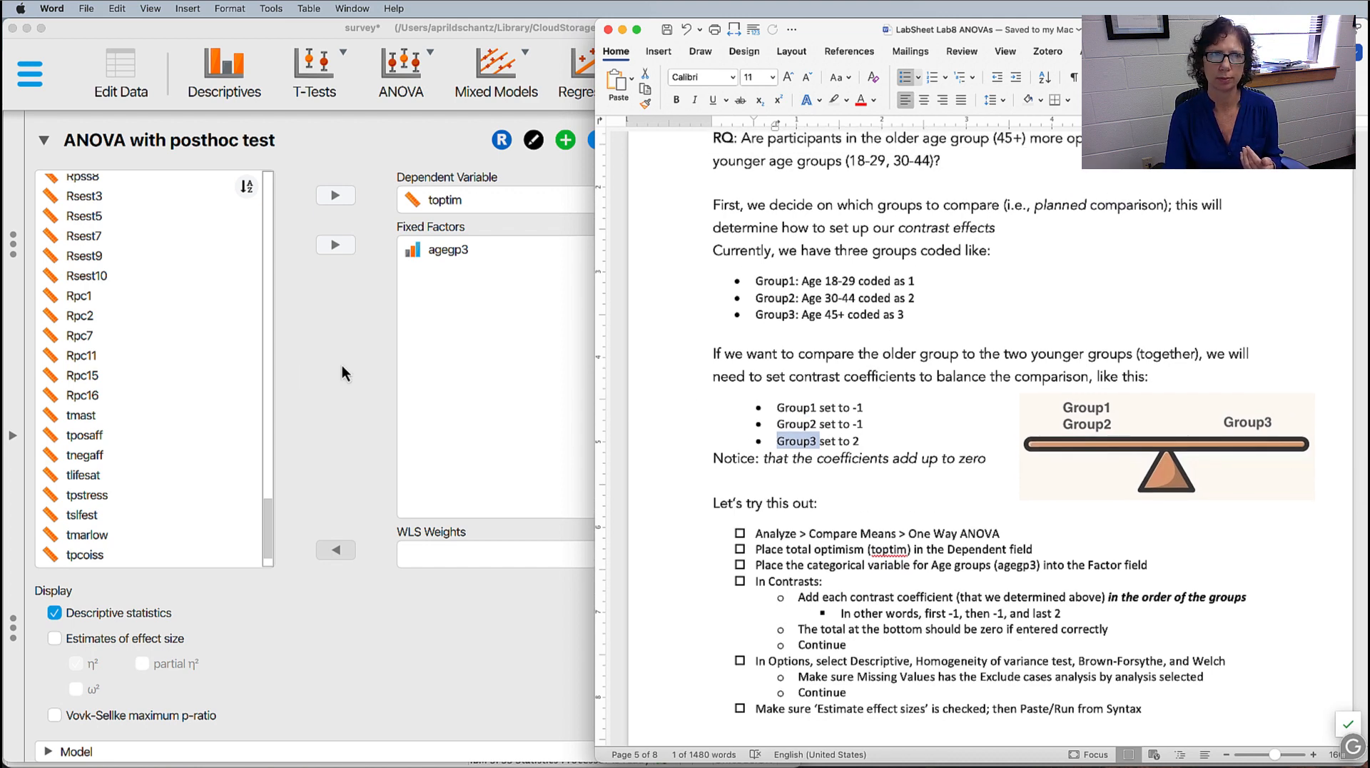
- Return to JASP, duplicate the ANOVA with posthoc test analysis, and title the copy "ANOVA planned comparison"
{"action": "left_click", "coordinate": [341, 365]}
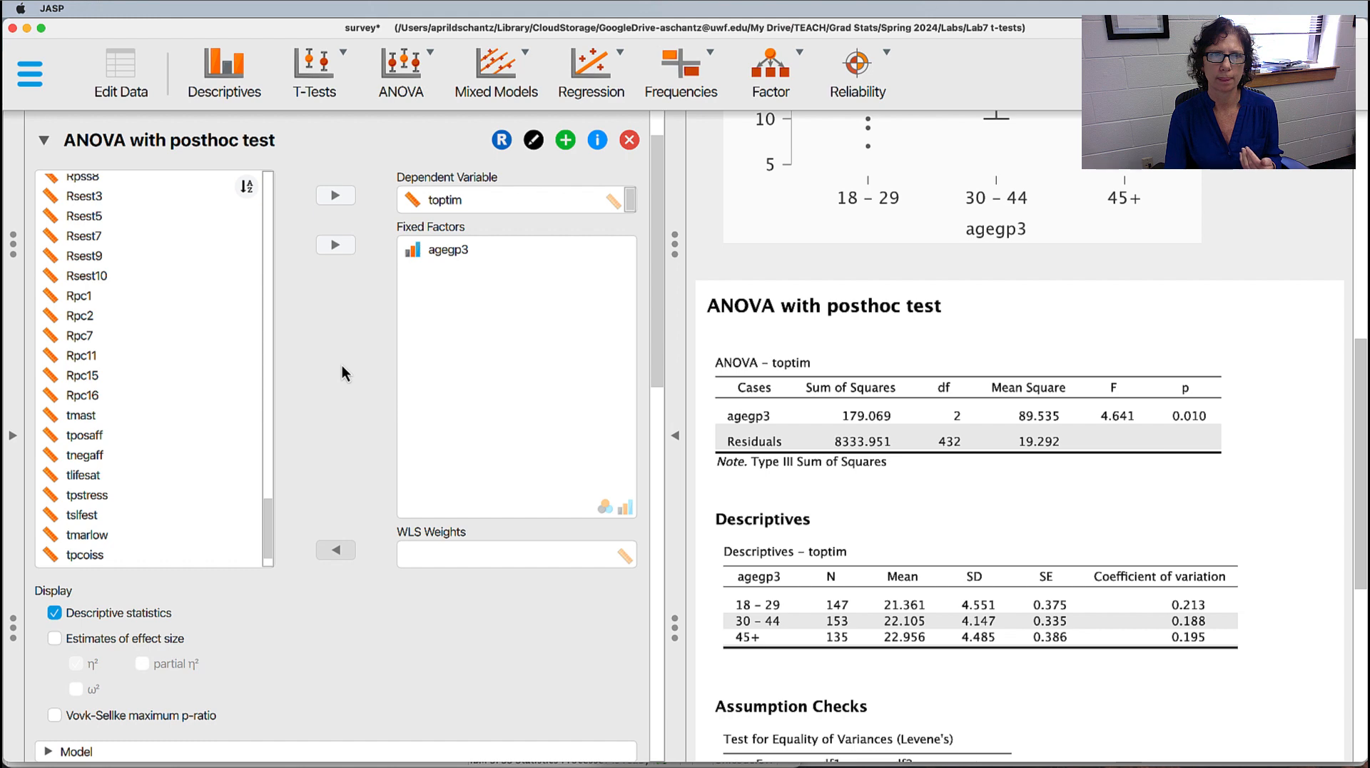
{"action": "left_click", "coordinate": [567, 140]}
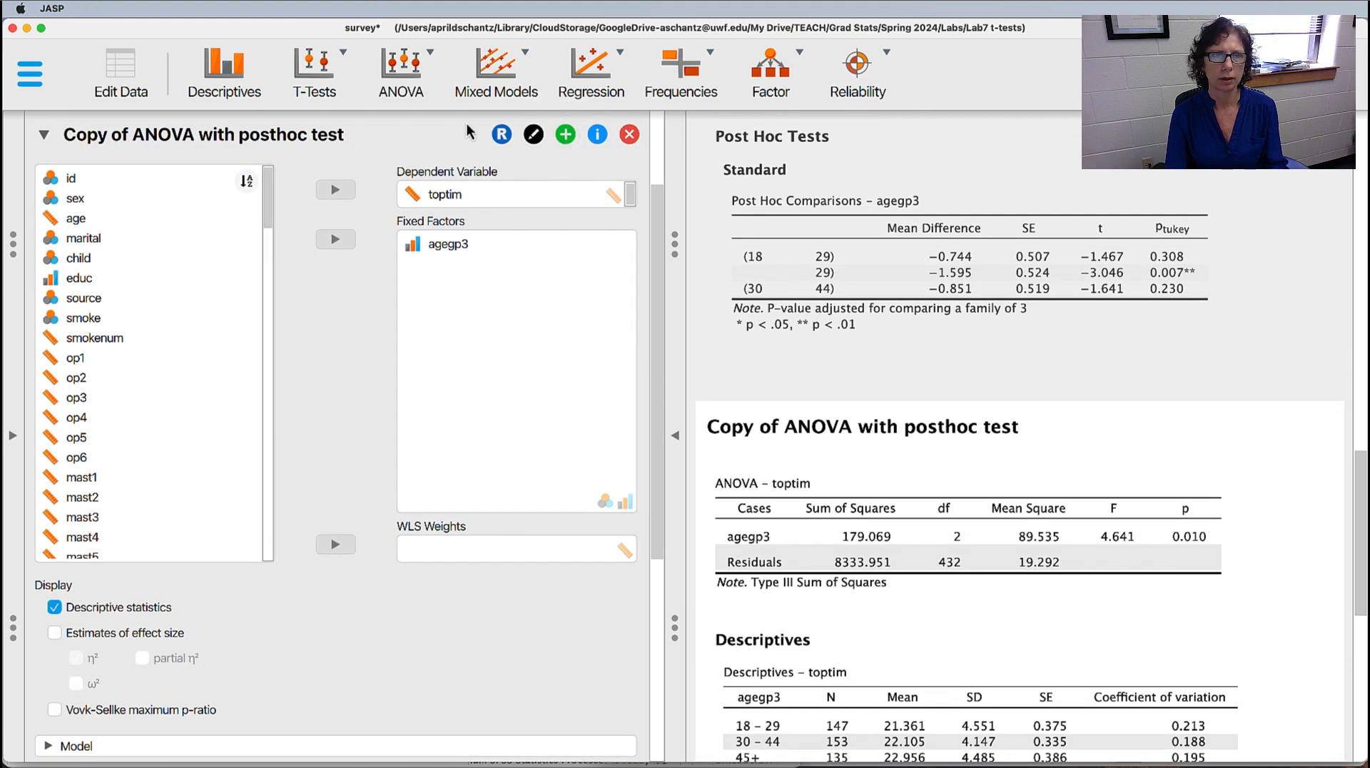
{"action": "left_click", "coordinate": [533, 134]}
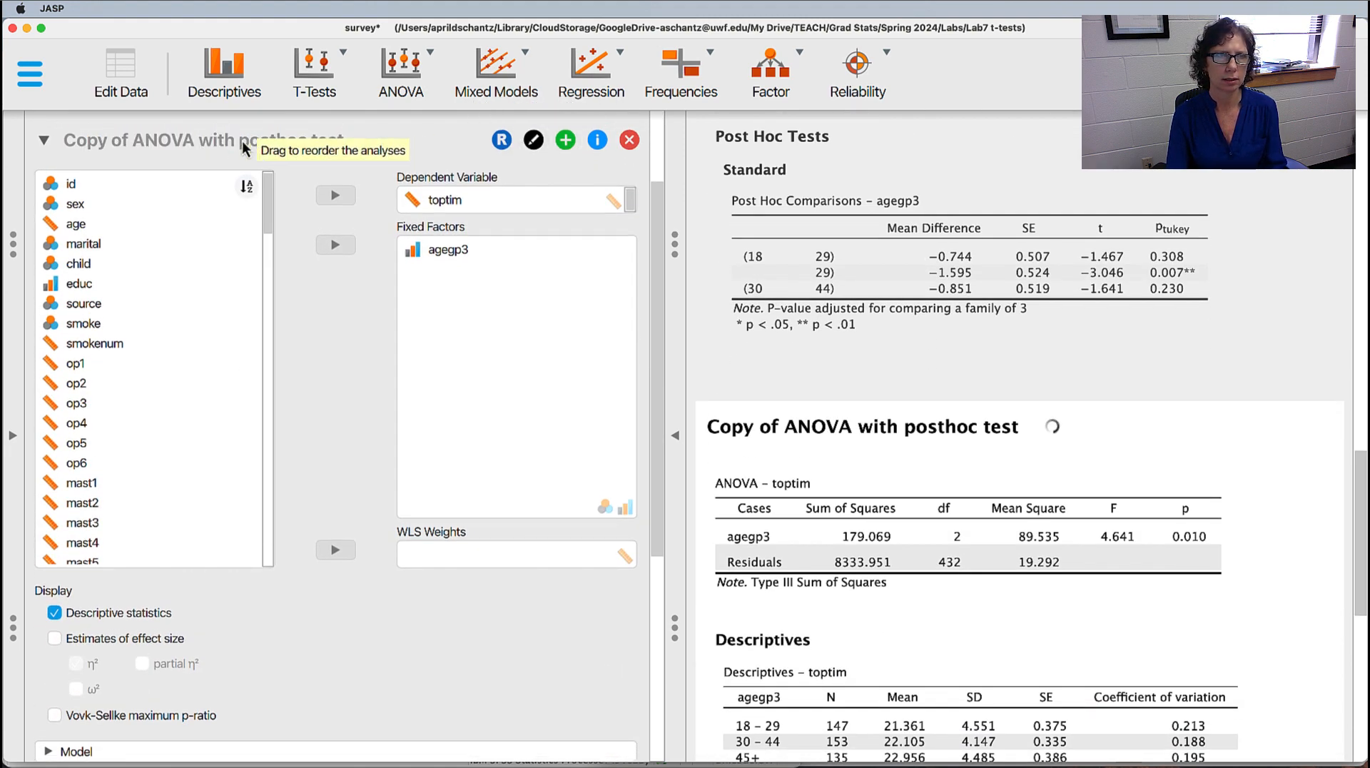
{"action": "left_click_drag", "start_coordinate": [200, 140], "coordinate": [343, 148]}
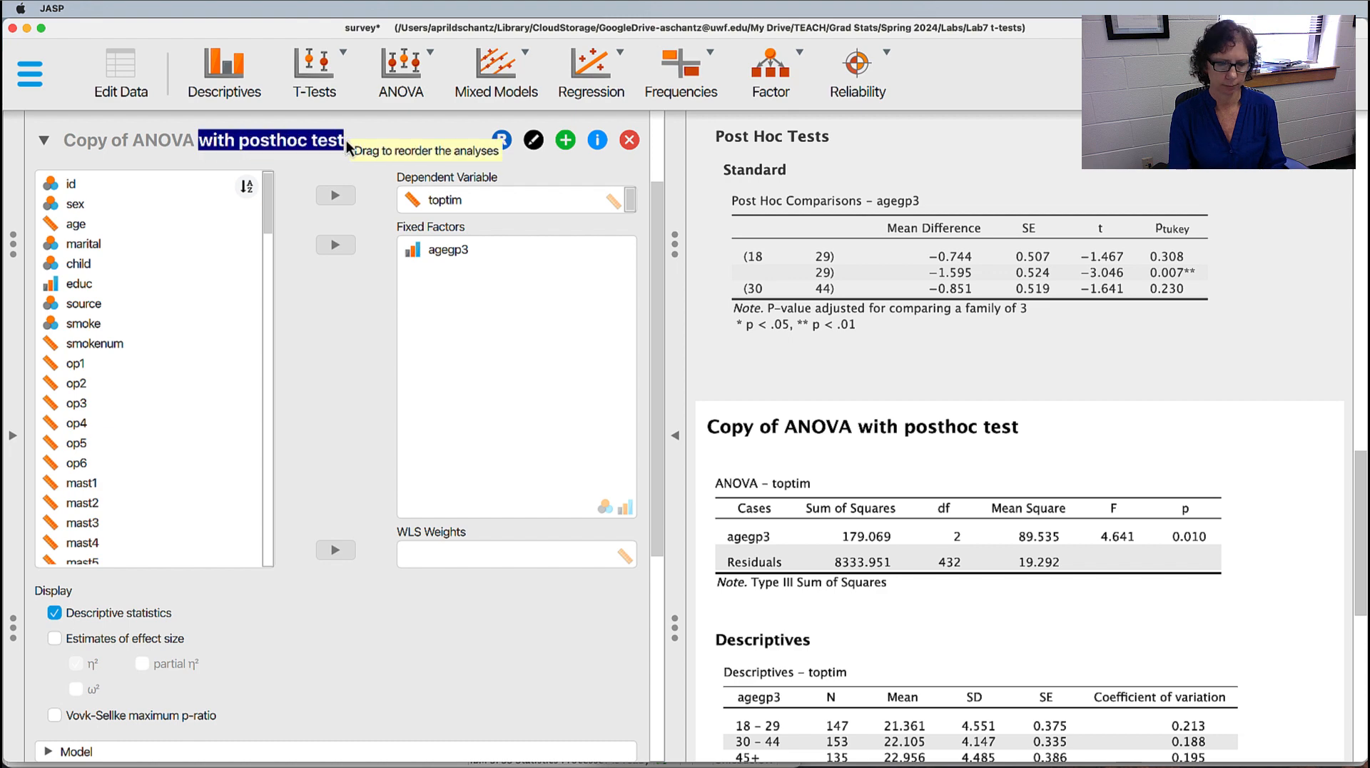
{"action": "type", "text": "planned"}
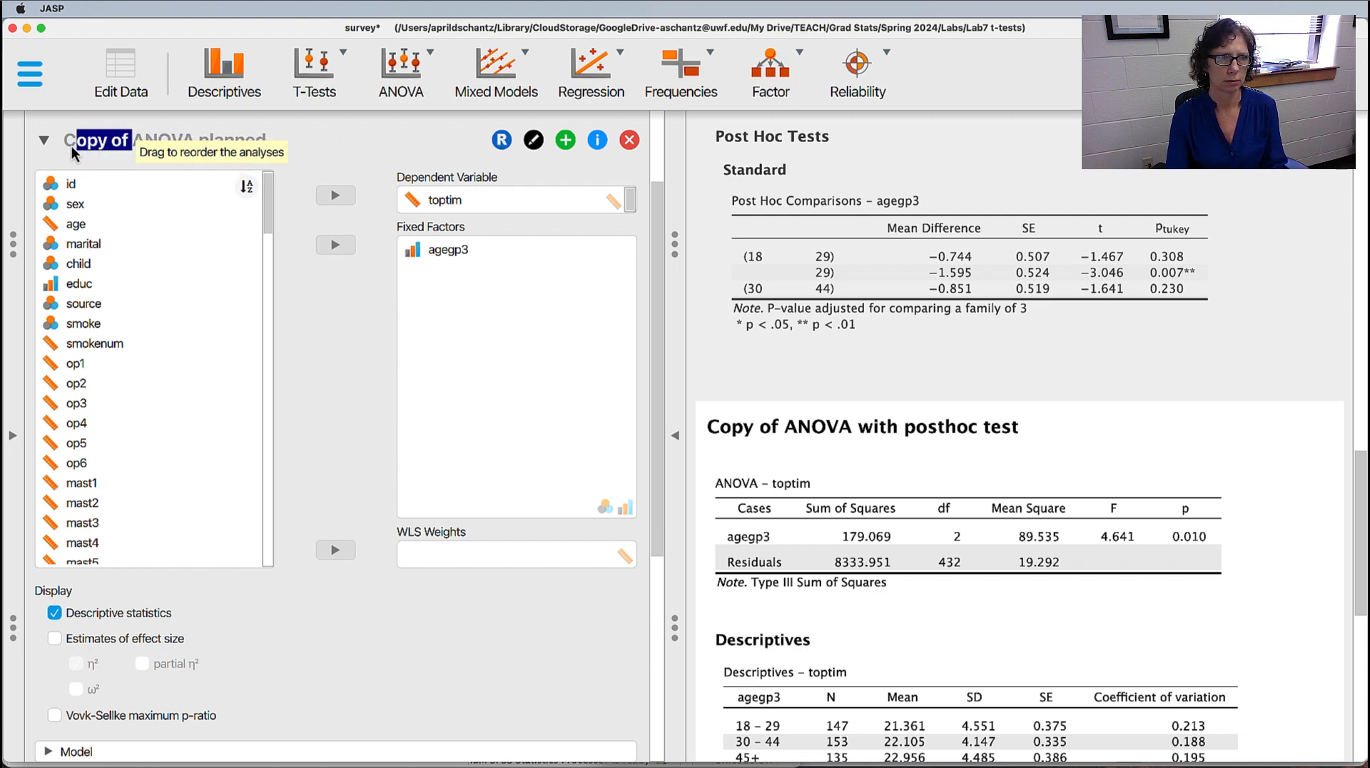
{"action": "left_click_drag", "start_coordinate": [71, 146], "coordinate": [60, 149]}
{"action": "key", "text": "BackSpace"}
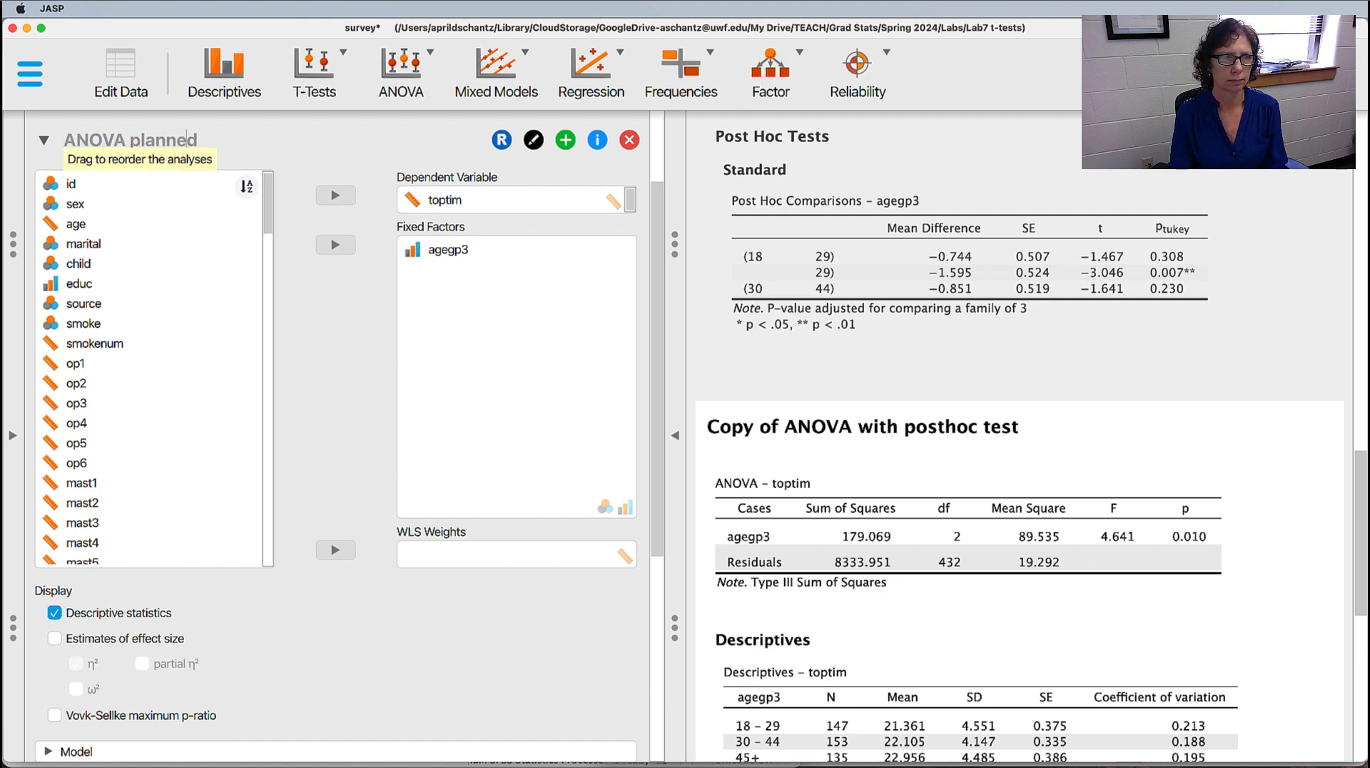
{"action": "type", "text": "comparison"}
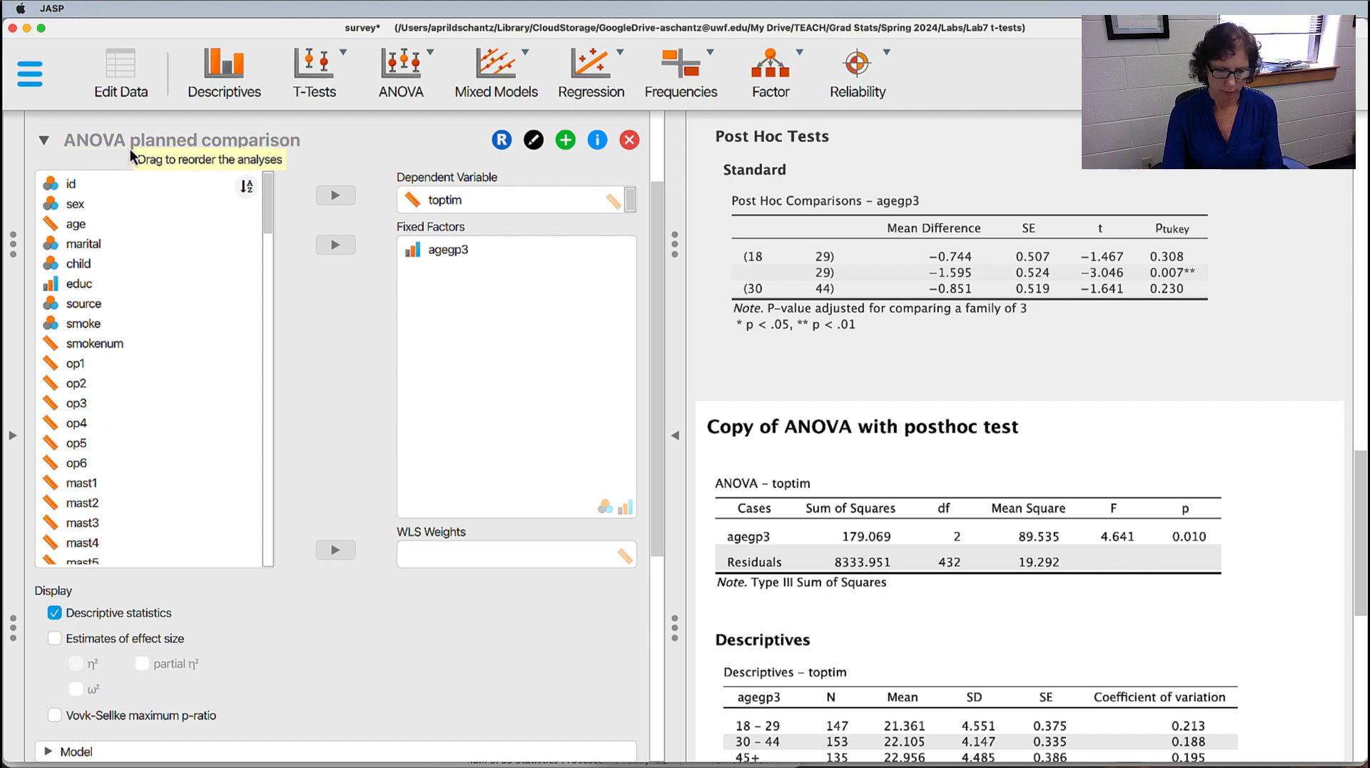
{"action": "key", "text": "Return"}
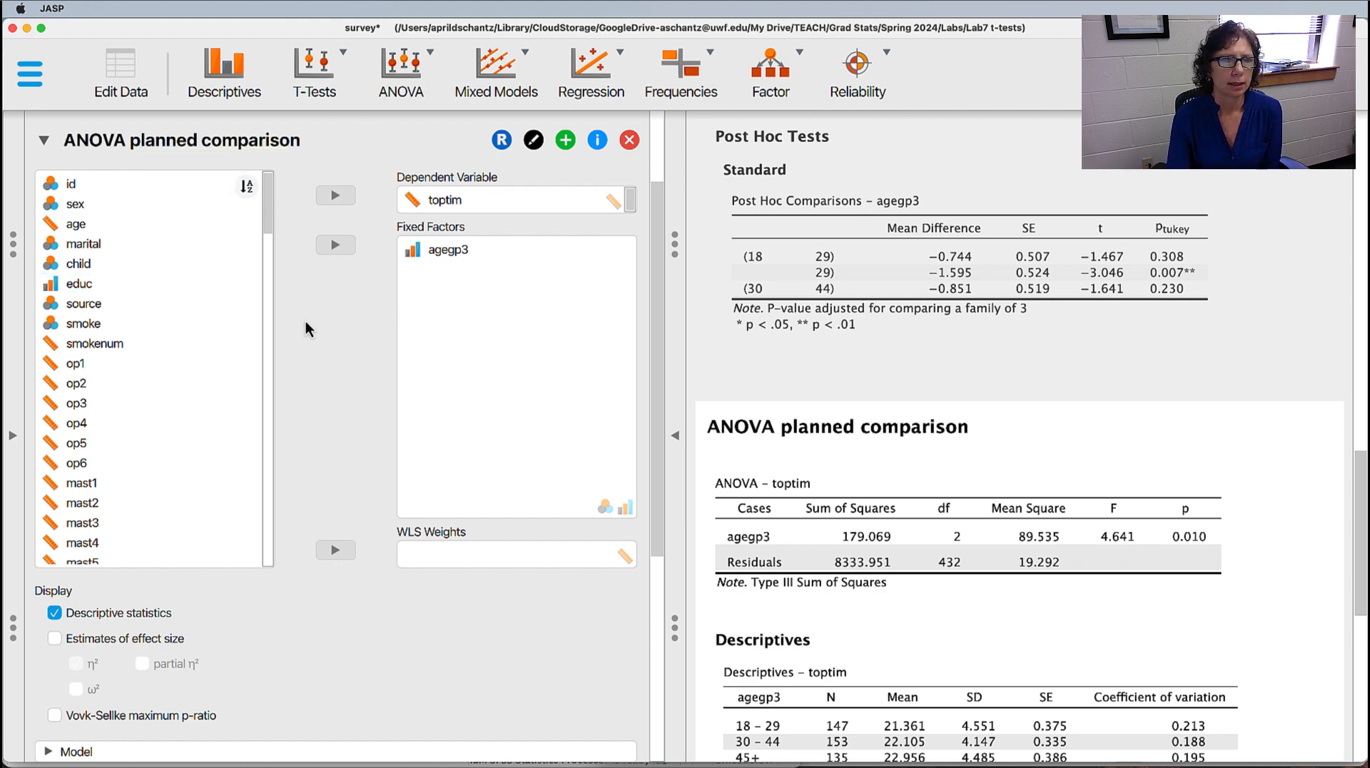
- Remove agegp3 from the post hoc tests of the ANOVA planned comparison analysis and collapse that section
{"action": "scroll", "coordinate": [305, 321], "scroll_direction": "down", "scroll_amount": 5}
{"action": "scroll", "coordinate": [305, 329], "scroll_direction": "down", "scroll_amount": 1}
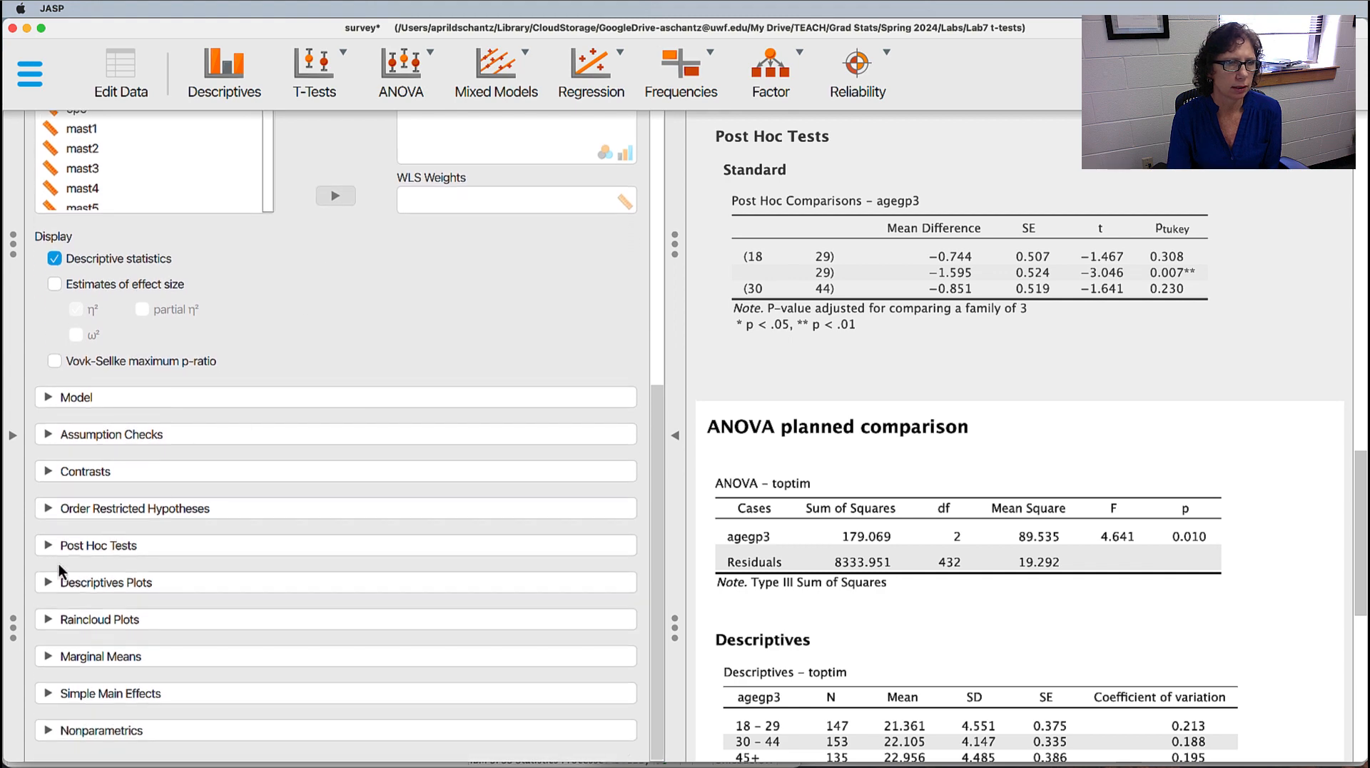
{"action": "left_click", "coordinate": [48, 545]}
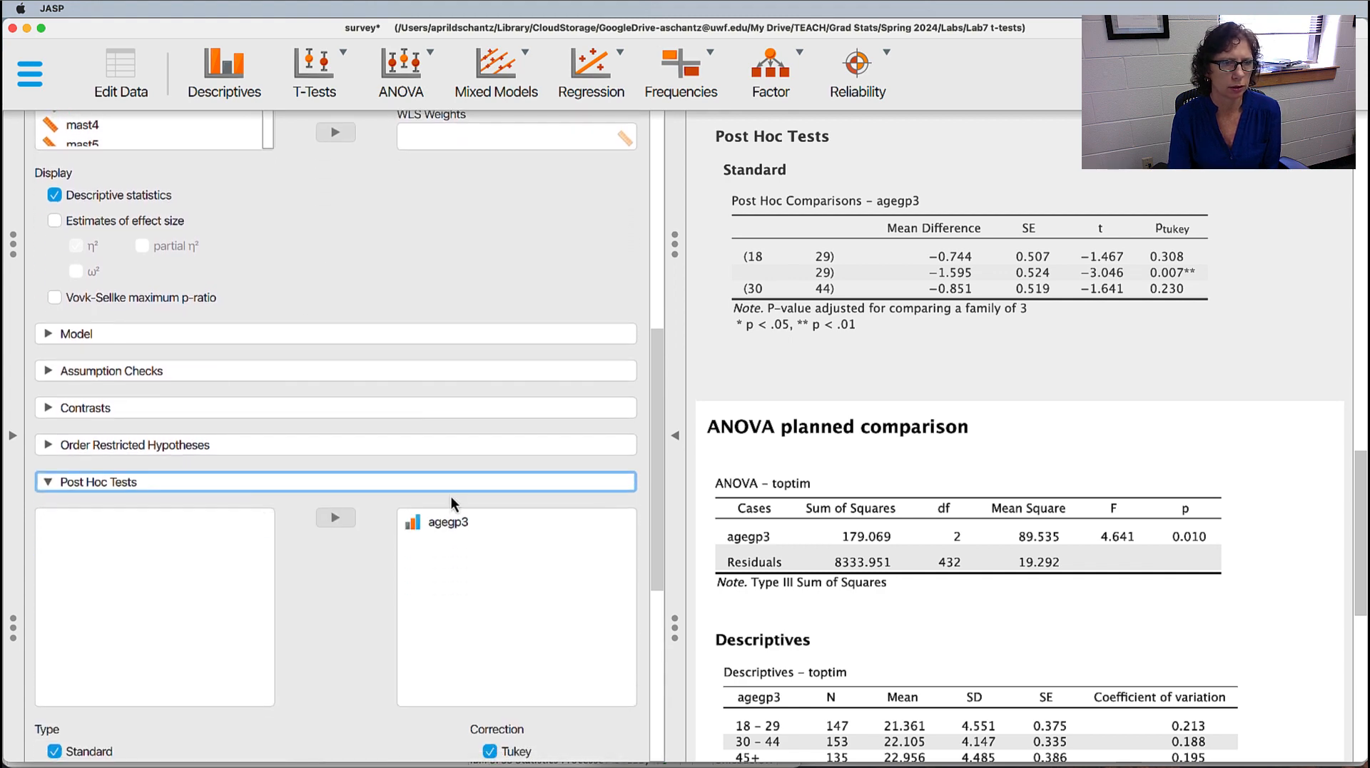
{"action": "double_click", "coordinate": [472, 527]}
{"action": "left_click", "coordinate": [499, 518]}
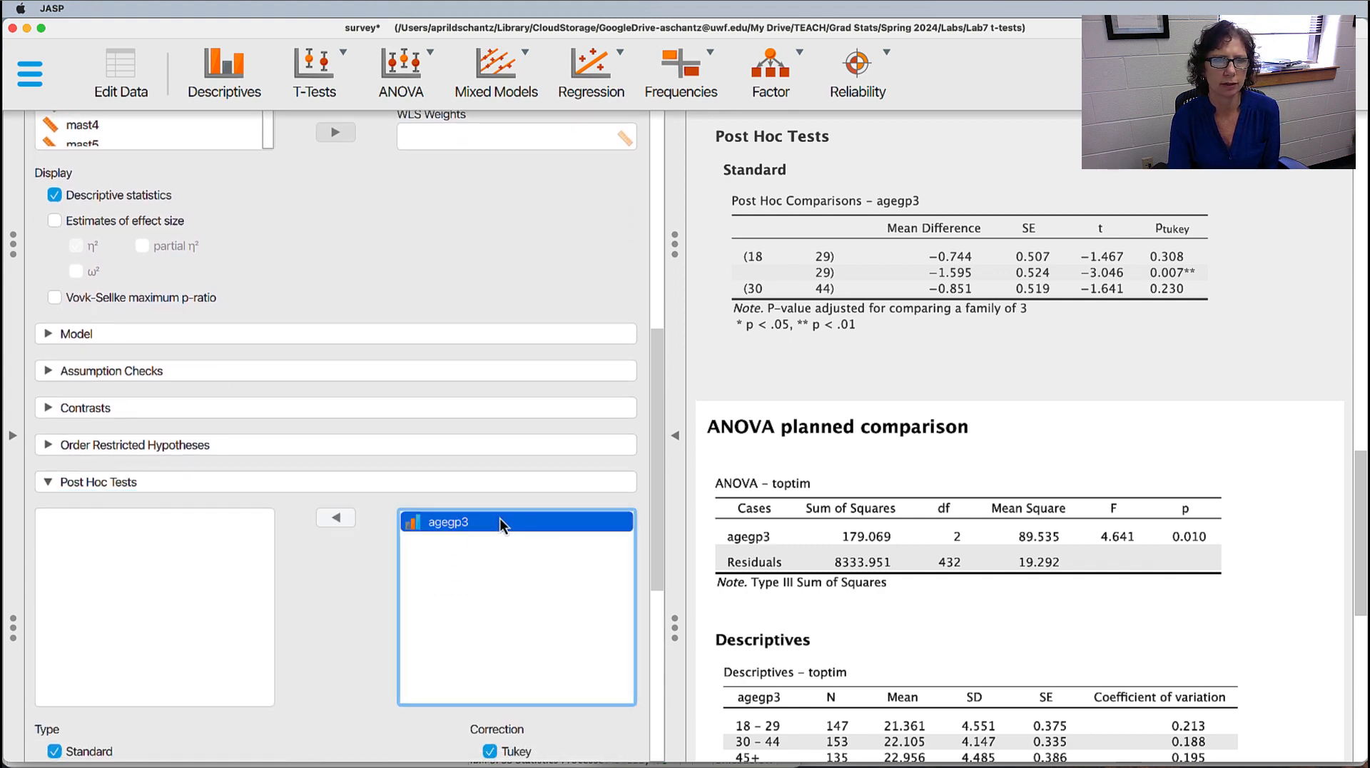
{"action": "left_click", "coordinate": [346, 513]}
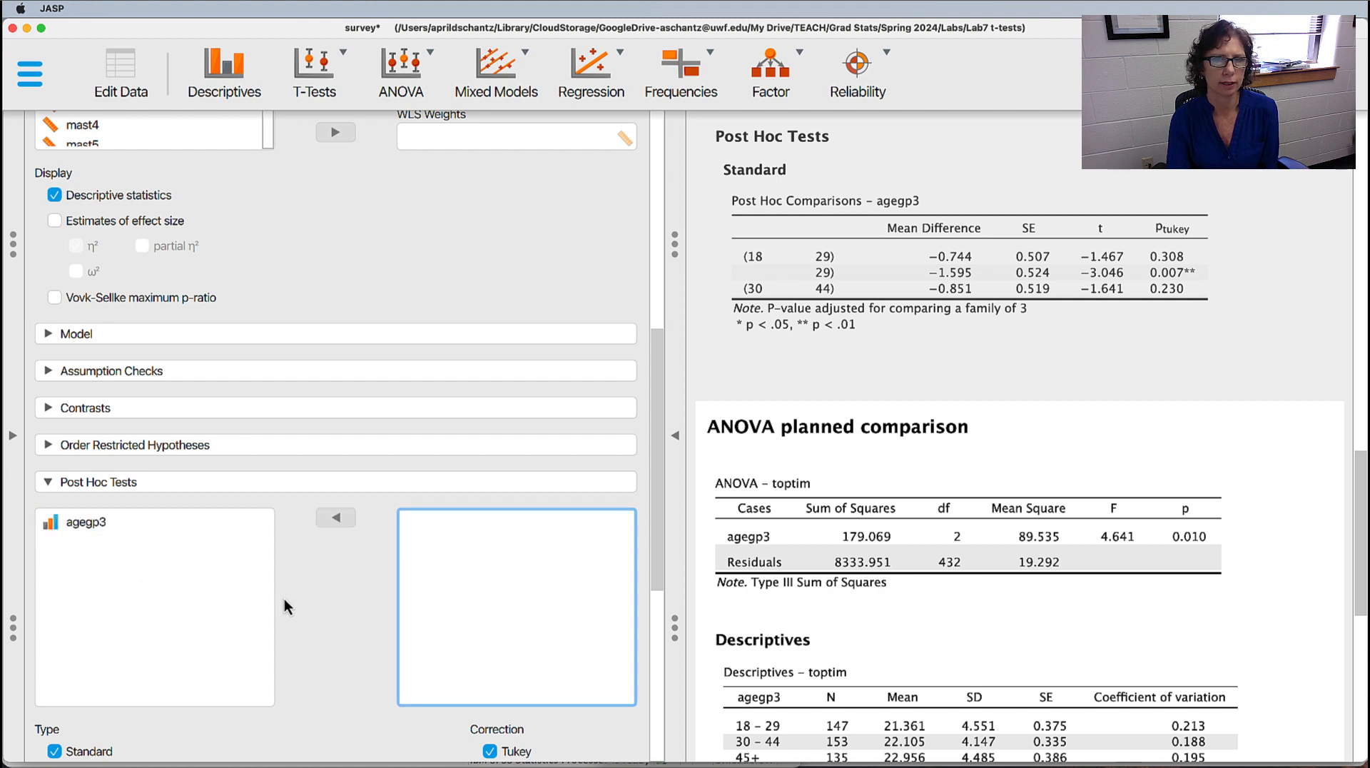
{"action": "scroll", "coordinate": [284, 600], "scroll_direction": "down", "scroll_amount": 5}
{"action": "scroll", "coordinate": [305, 595], "scroll_direction": "up", "scroll_amount": 5}
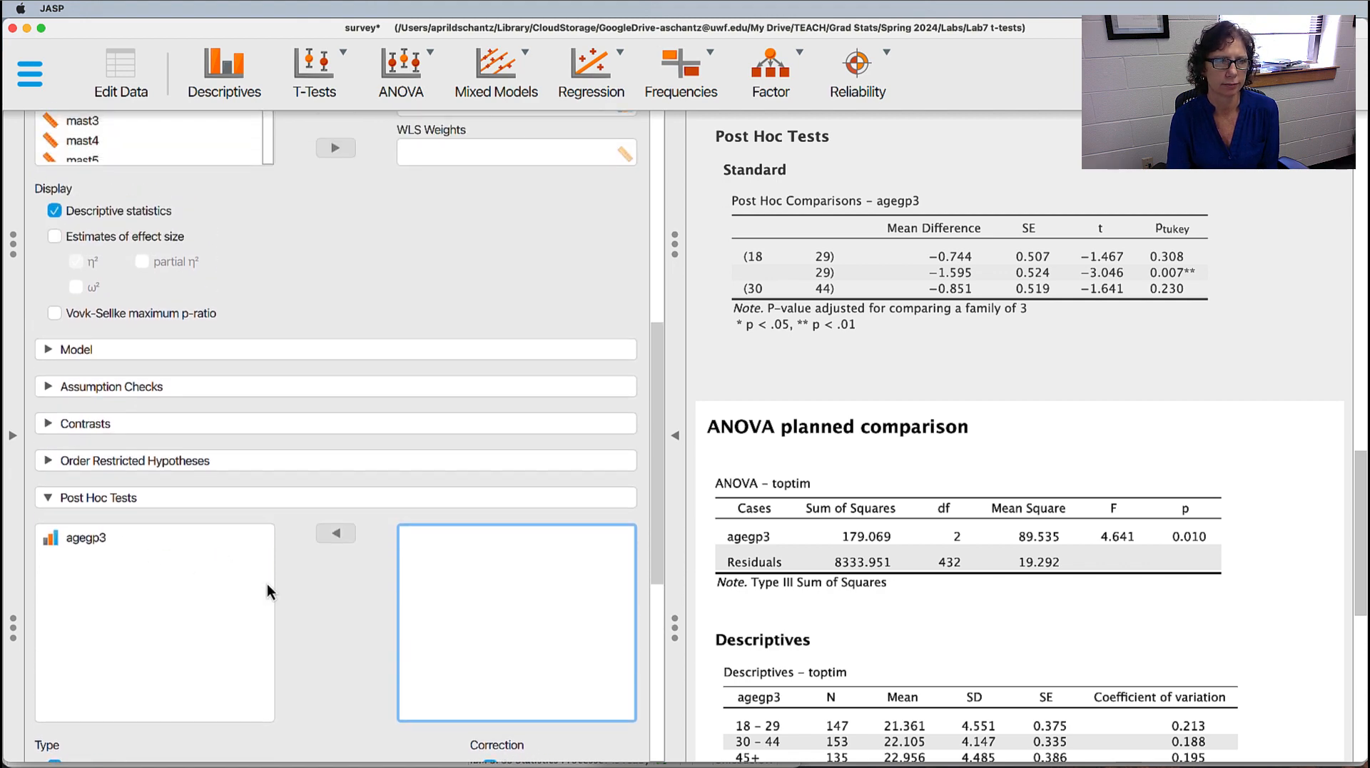
{"action": "left_click", "coordinate": [47, 497]}
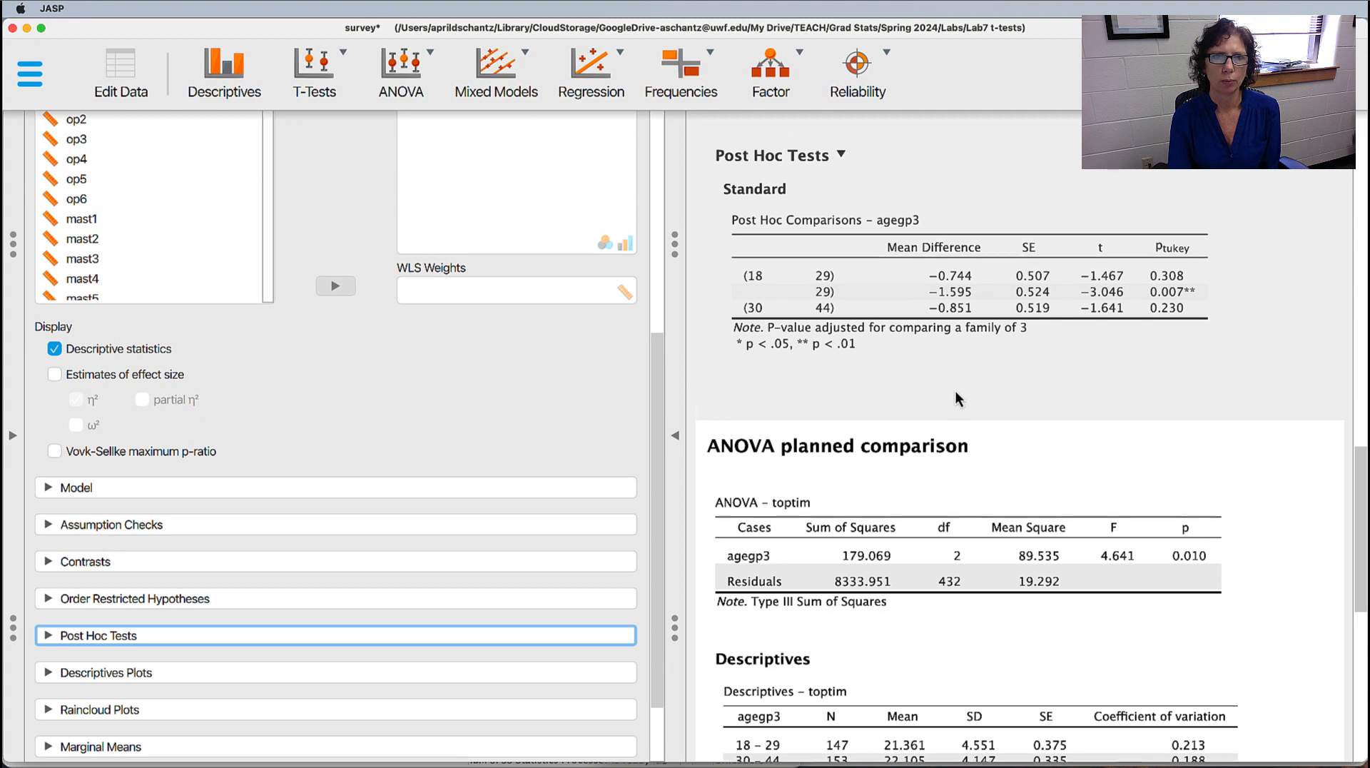
- Review the planned comparison output and add the η² effect size estimate to its ANOVA table
{"action": "scroll", "coordinate": [956, 391], "scroll_direction": "down", "scroll_amount": 5}
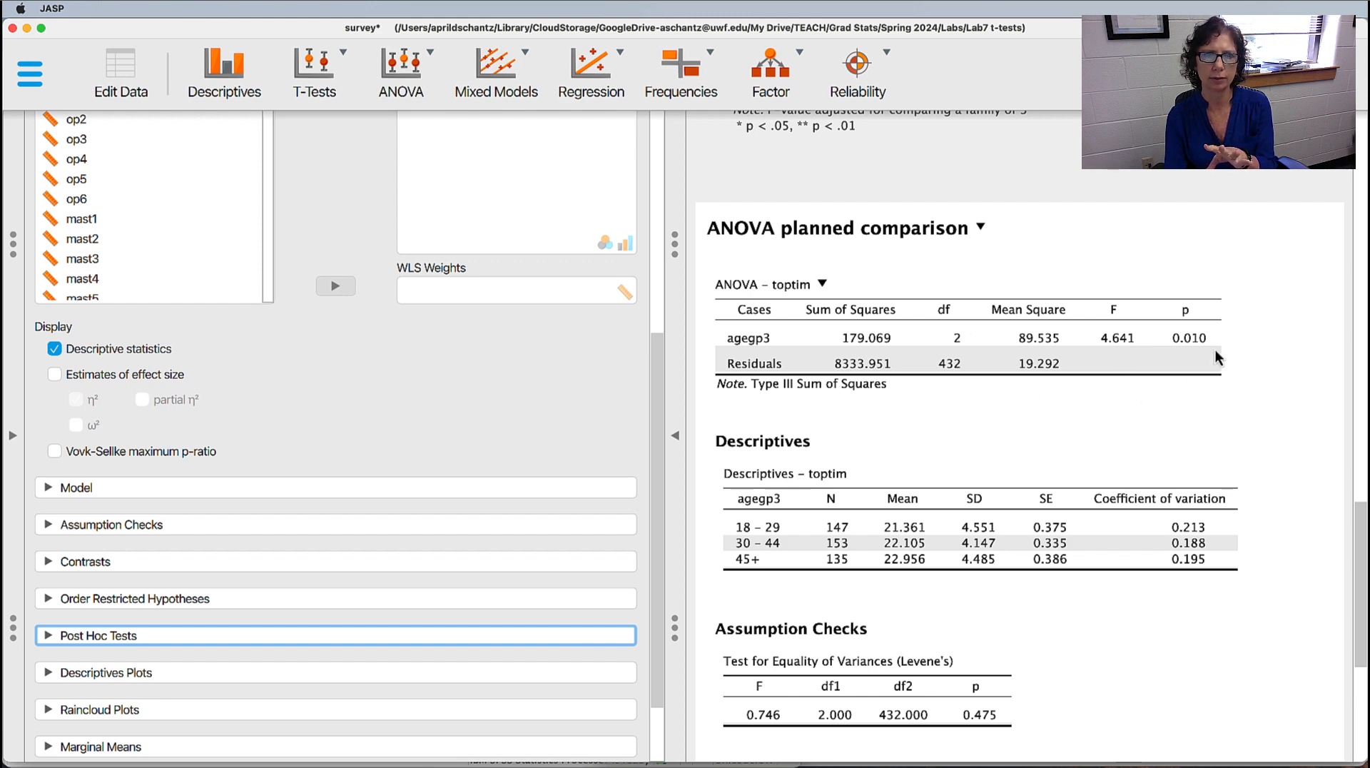
{"action": "scroll", "coordinate": [1130, 426], "scroll_direction": "up", "scroll_amount": 1}
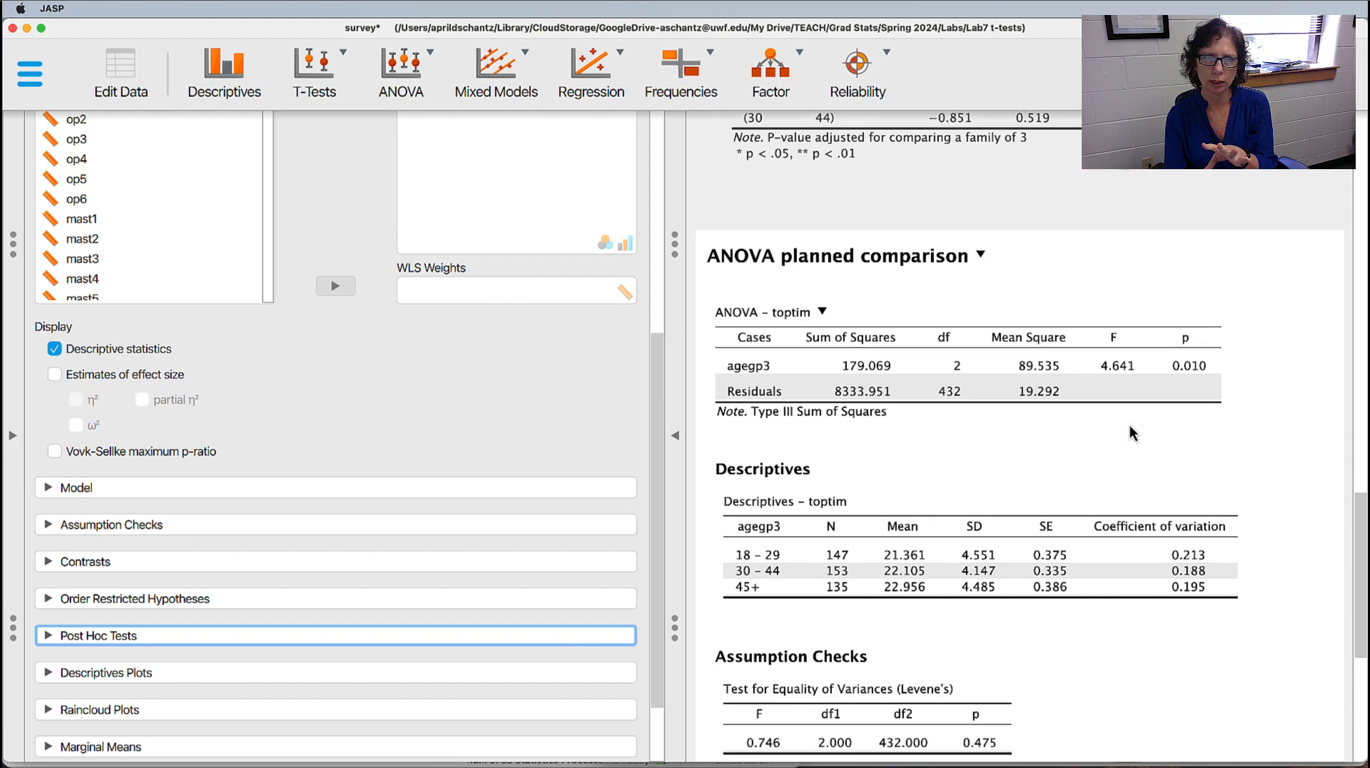
{"action": "scroll", "coordinate": [1129, 425], "scroll_direction": "down", "scroll_amount": 3}
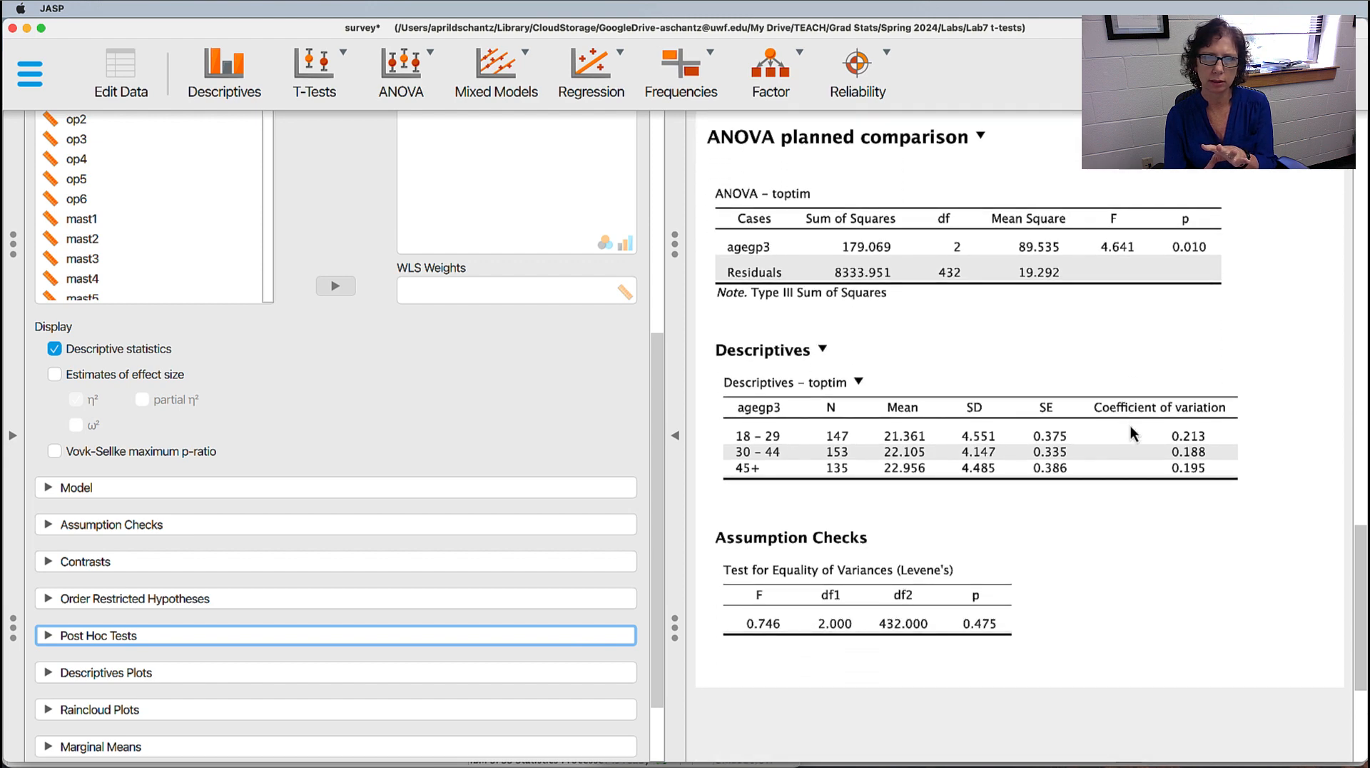
{"action": "scroll", "coordinate": [1130, 426], "scroll_direction": "up", "scroll_amount": 3}
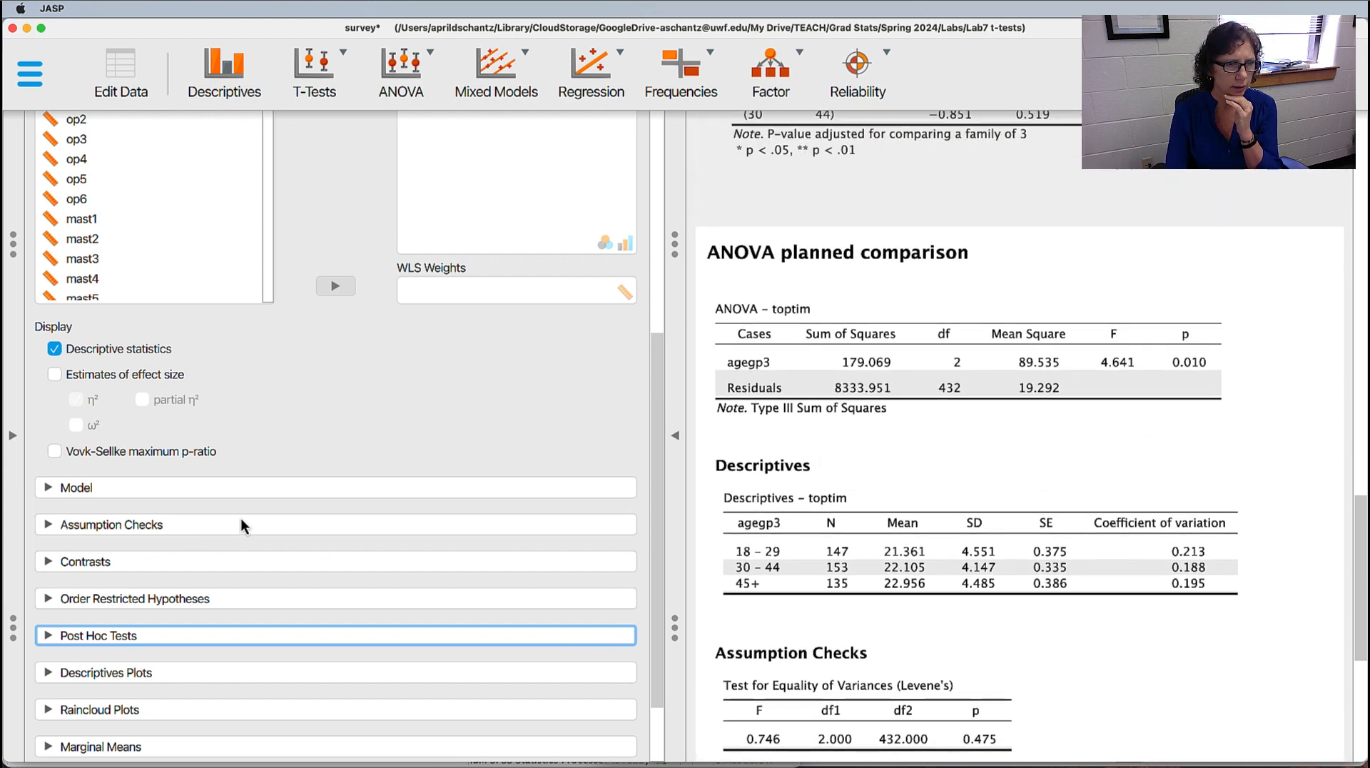
{"action": "left_click", "coordinate": [54, 374]}
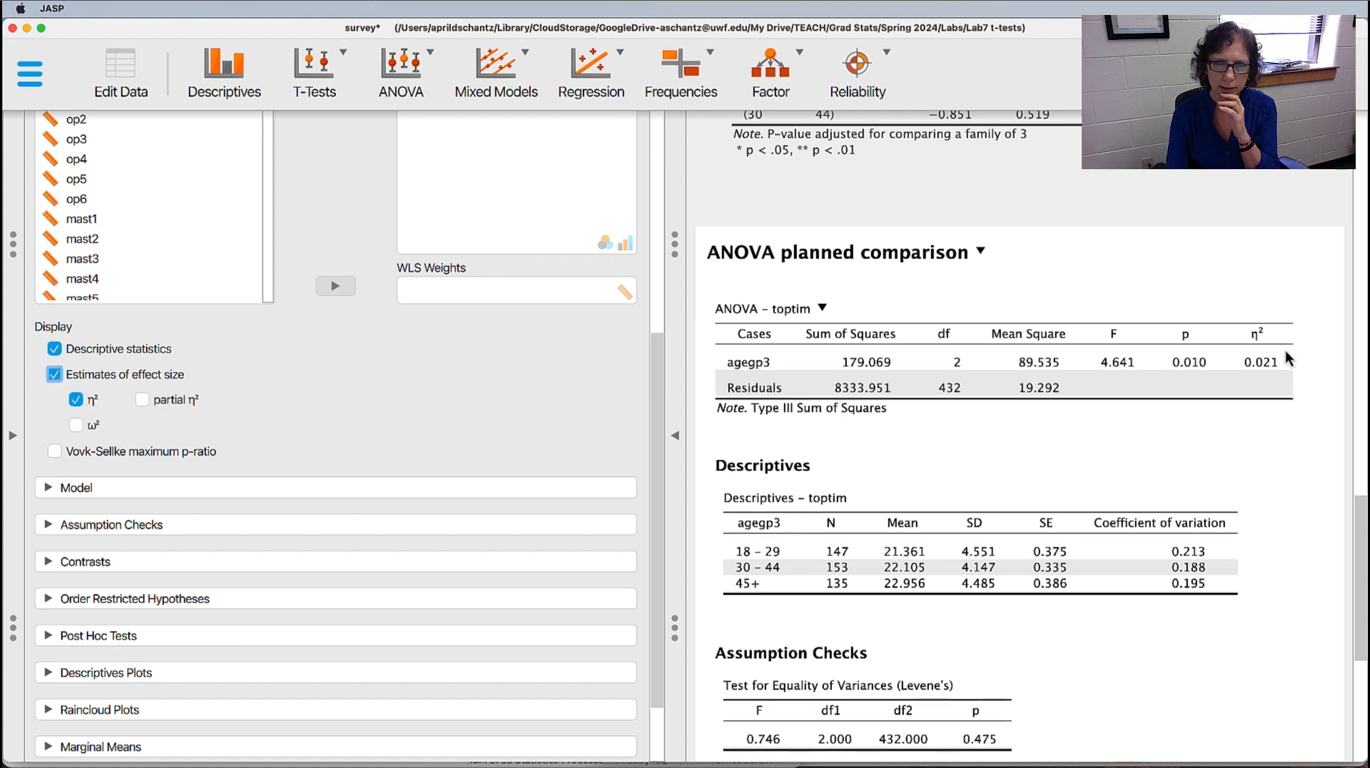
- Add the η² effect size estimate to the ANOVA with posthoc test analysis, then collapse that analysis
{"action": "scroll", "coordinate": [145, 437], "scroll_direction": "up", "scroll_amount": 10}
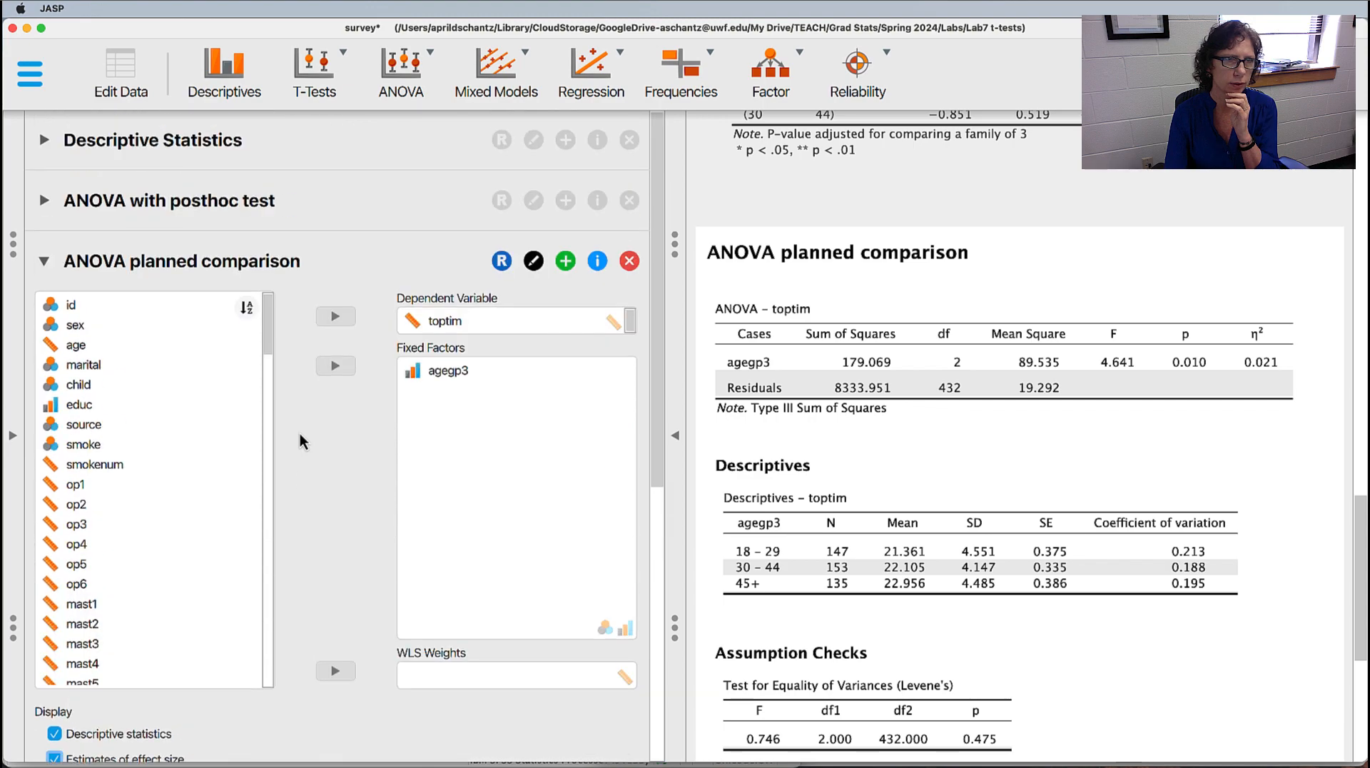
{"action": "left_click", "coordinate": [44, 200]}
{"action": "scroll", "coordinate": [221, 581], "scroll_direction": "down", "scroll_amount": 4}
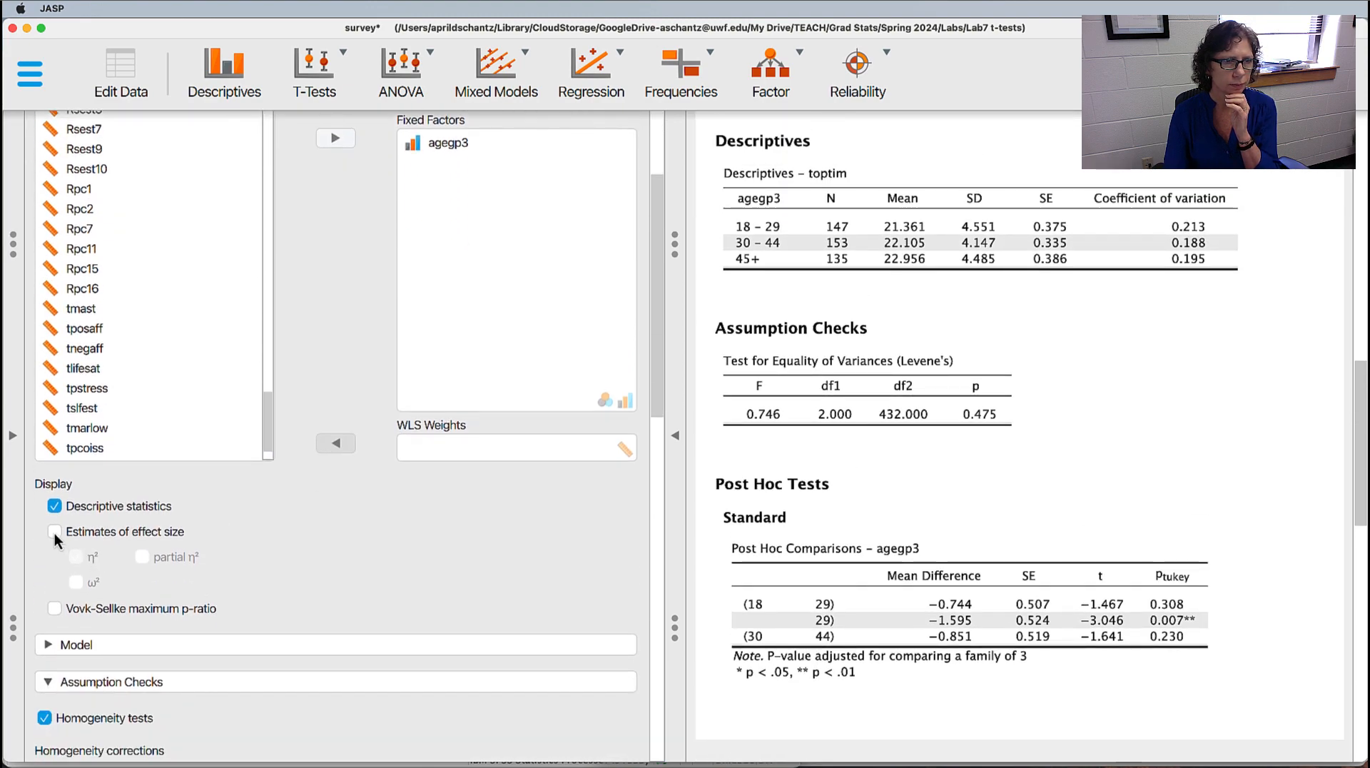
{"action": "left_click", "coordinate": [55, 532]}
{"action": "scroll", "coordinate": [101, 559], "scroll_direction": "up", "scroll_amount": 3}
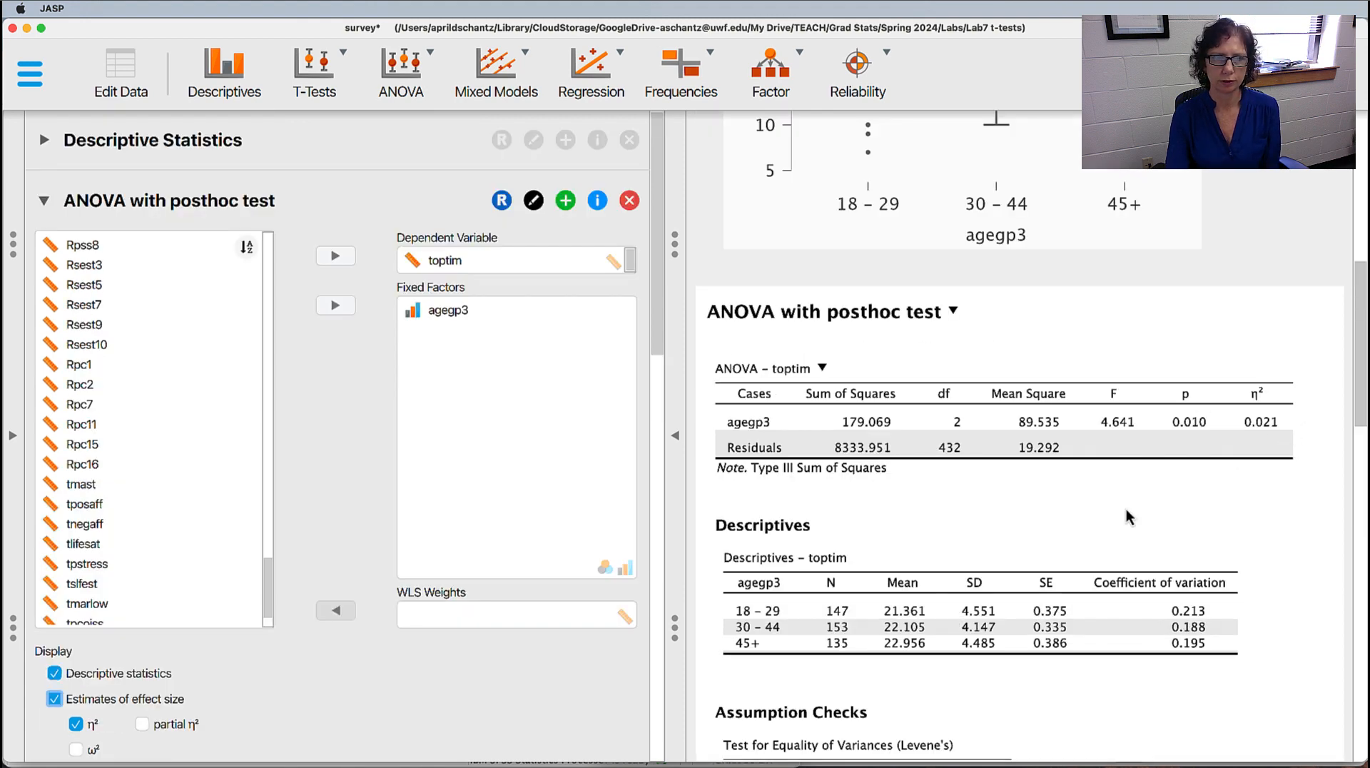
{"action": "left_click", "coordinate": [44, 201]}
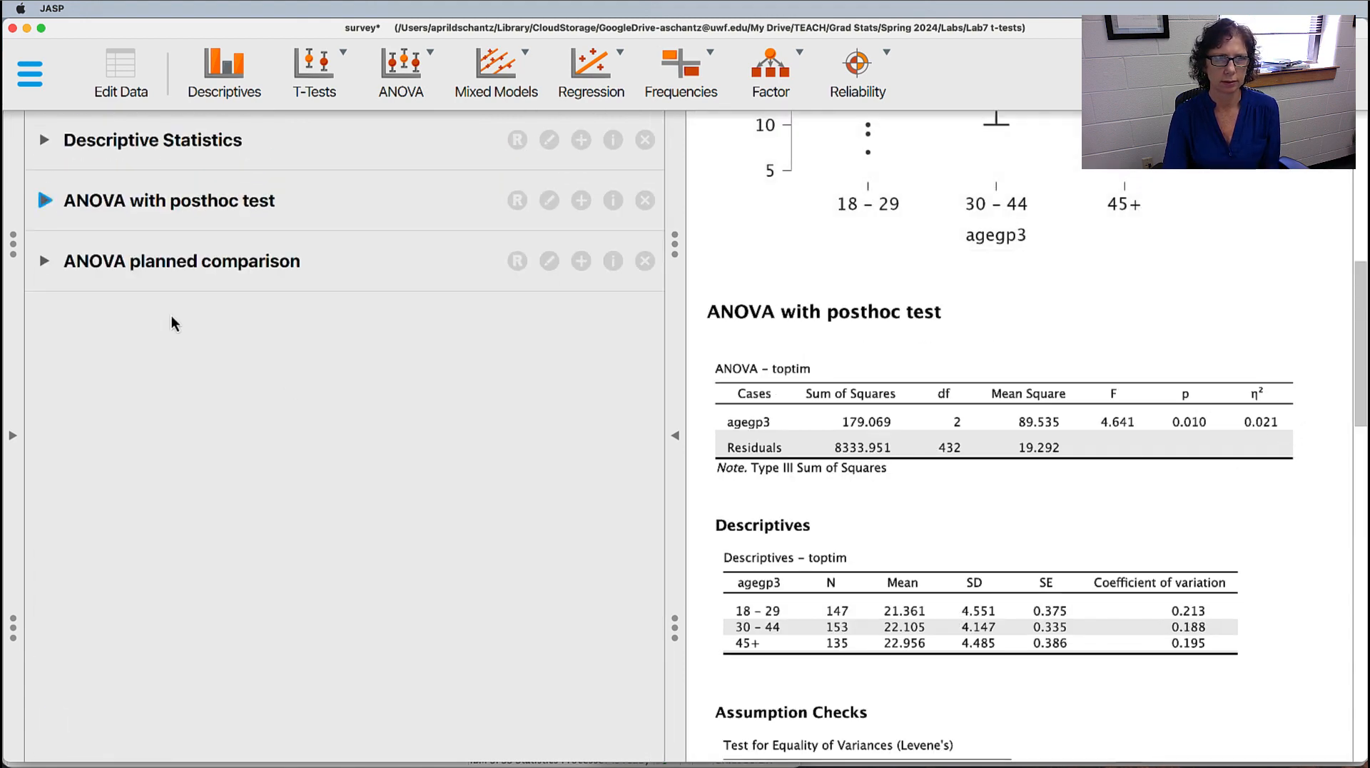
- Reopen the ANOVA planned comparison analysis and set the contrast type for agegp3 to custom
{"action": "left_click", "coordinate": [39, 263]}
{"action": "scroll", "coordinate": [323, 477], "scroll_direction": "down", "scroll_amount": 3}
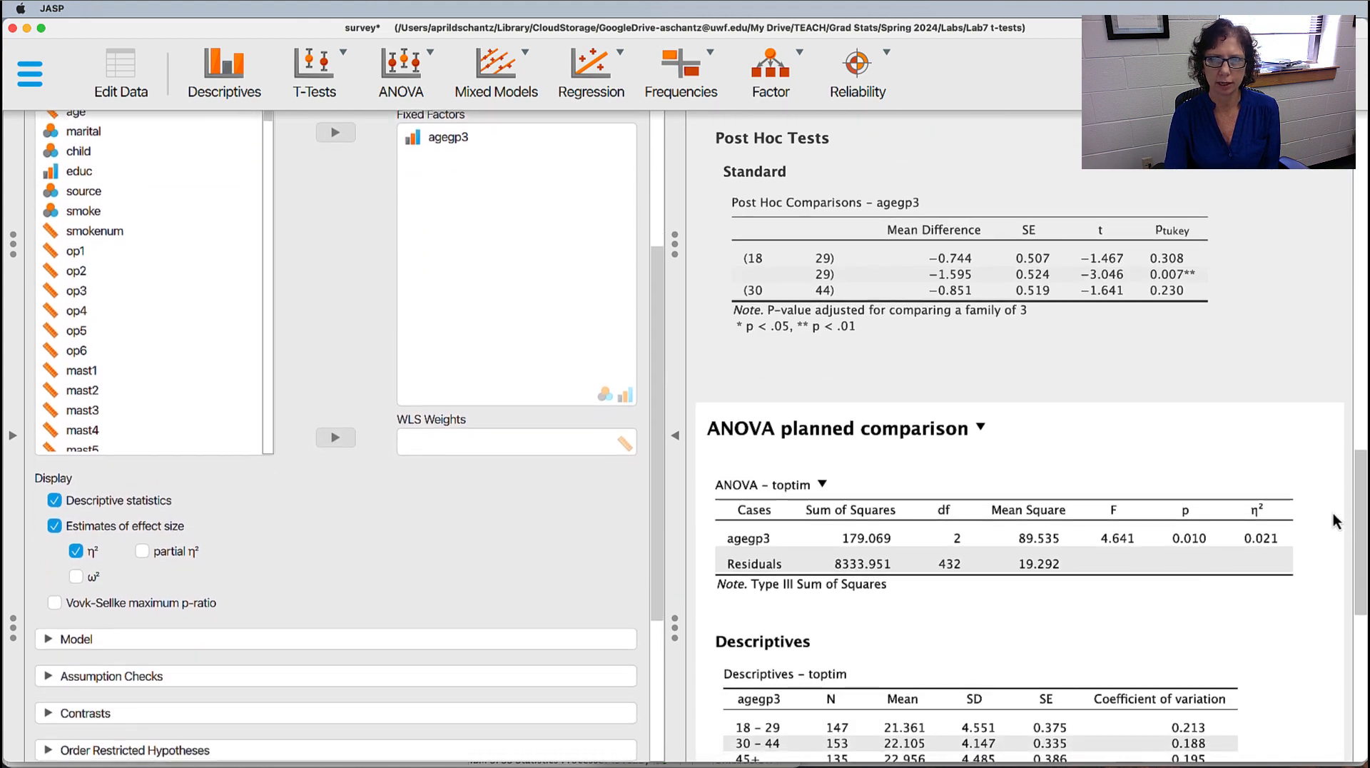
{"action": "scroll", "coordinate": [1217, 594], "scroll_direction": "up", "scroll_amount": 1}
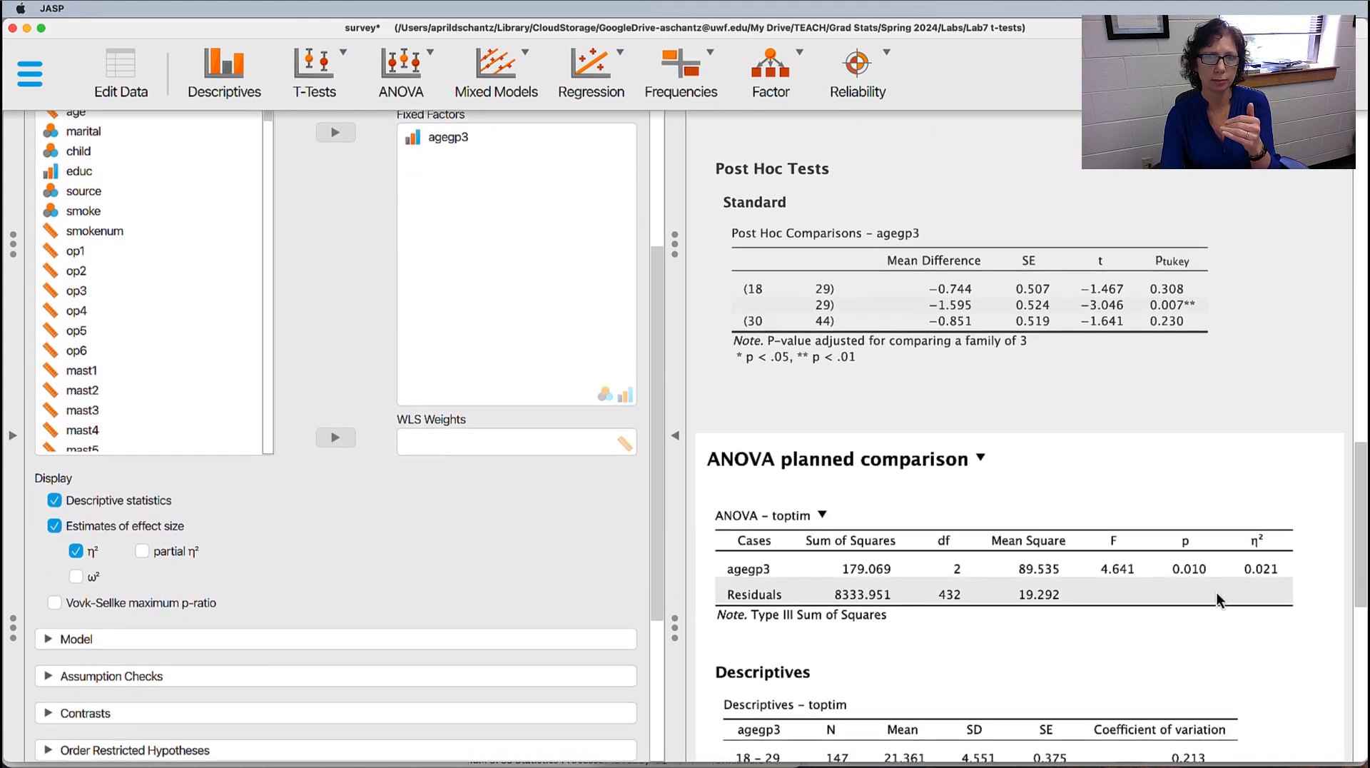
{"action": "scroll", "coordinate": [1218, 593], "scroll_direction": "down", "scroll_amount": 2}
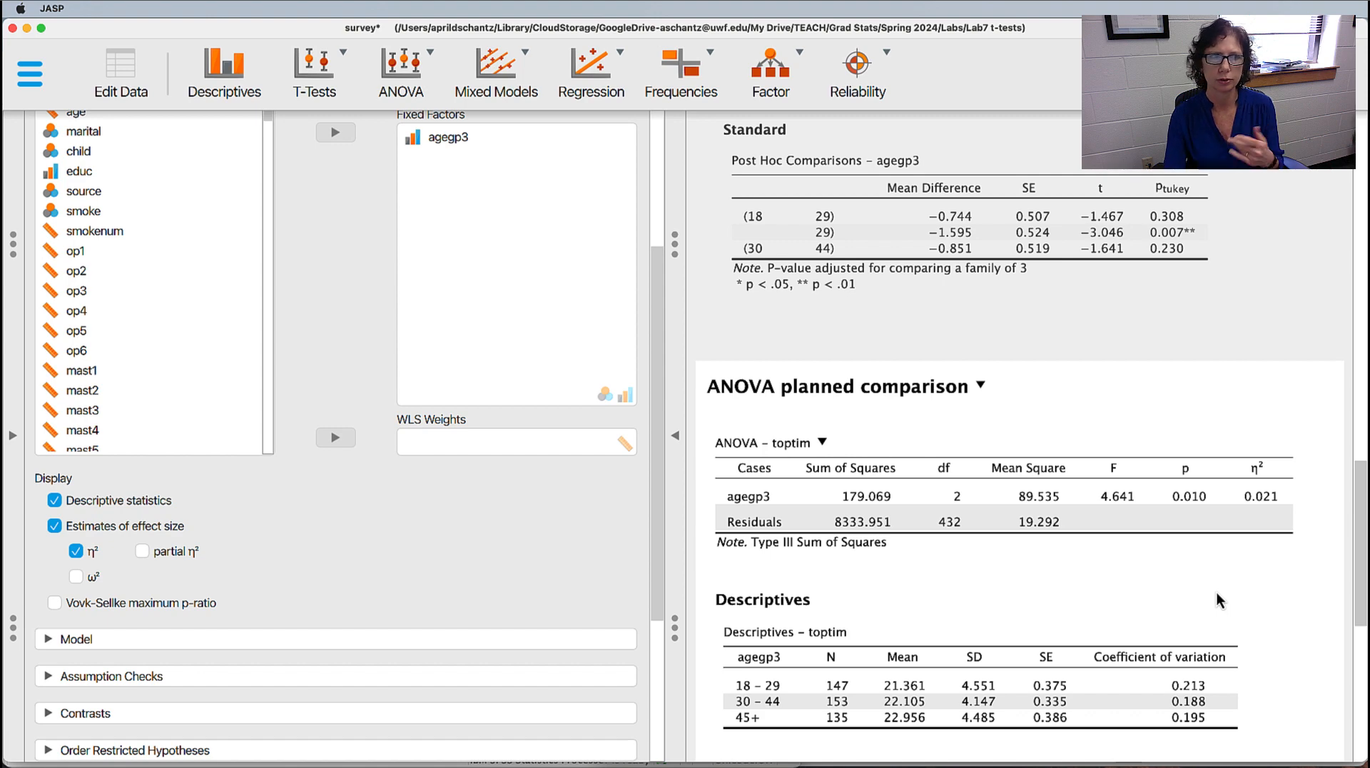
{"action": "scroll", "coordinate": [380, 504], "scroll_direction": "down", "scroll_amount": 5}
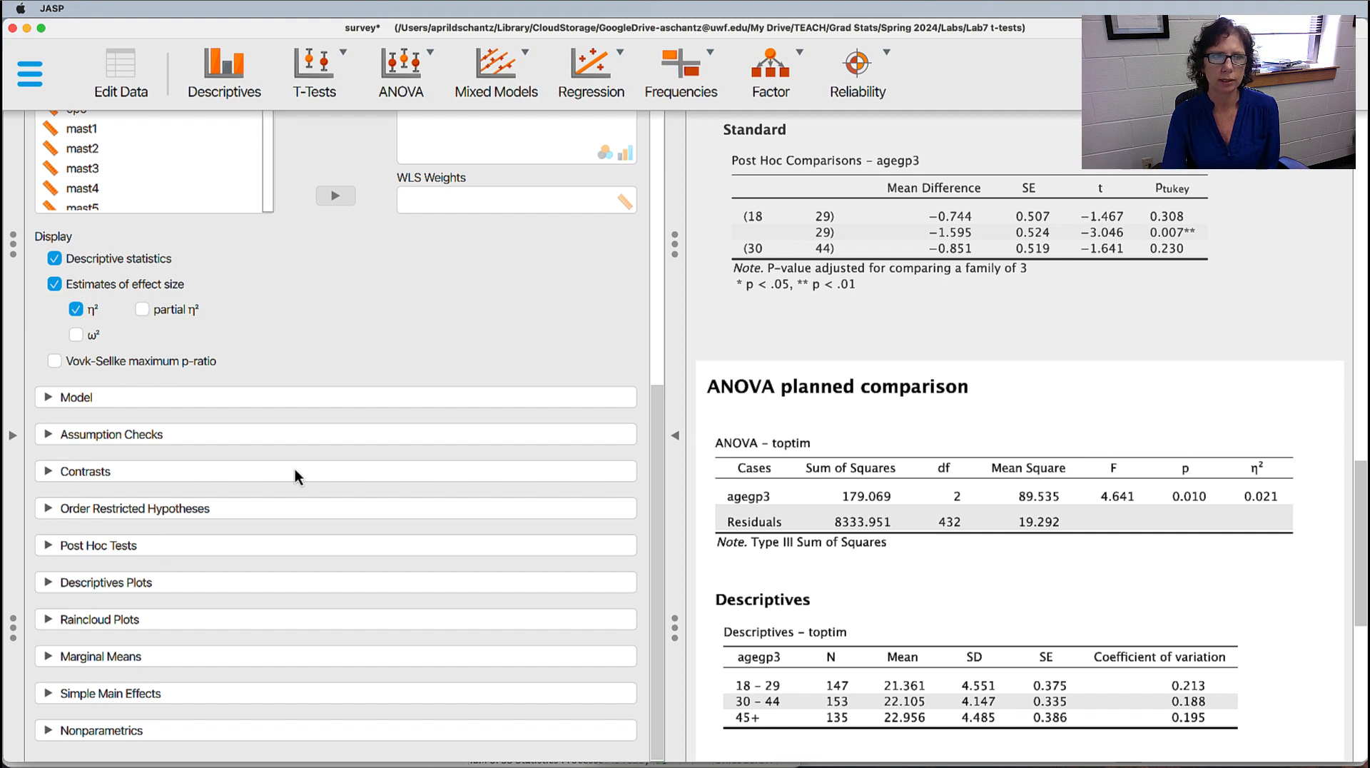
{"action": "left_click", "coordinate": [48, 472]}
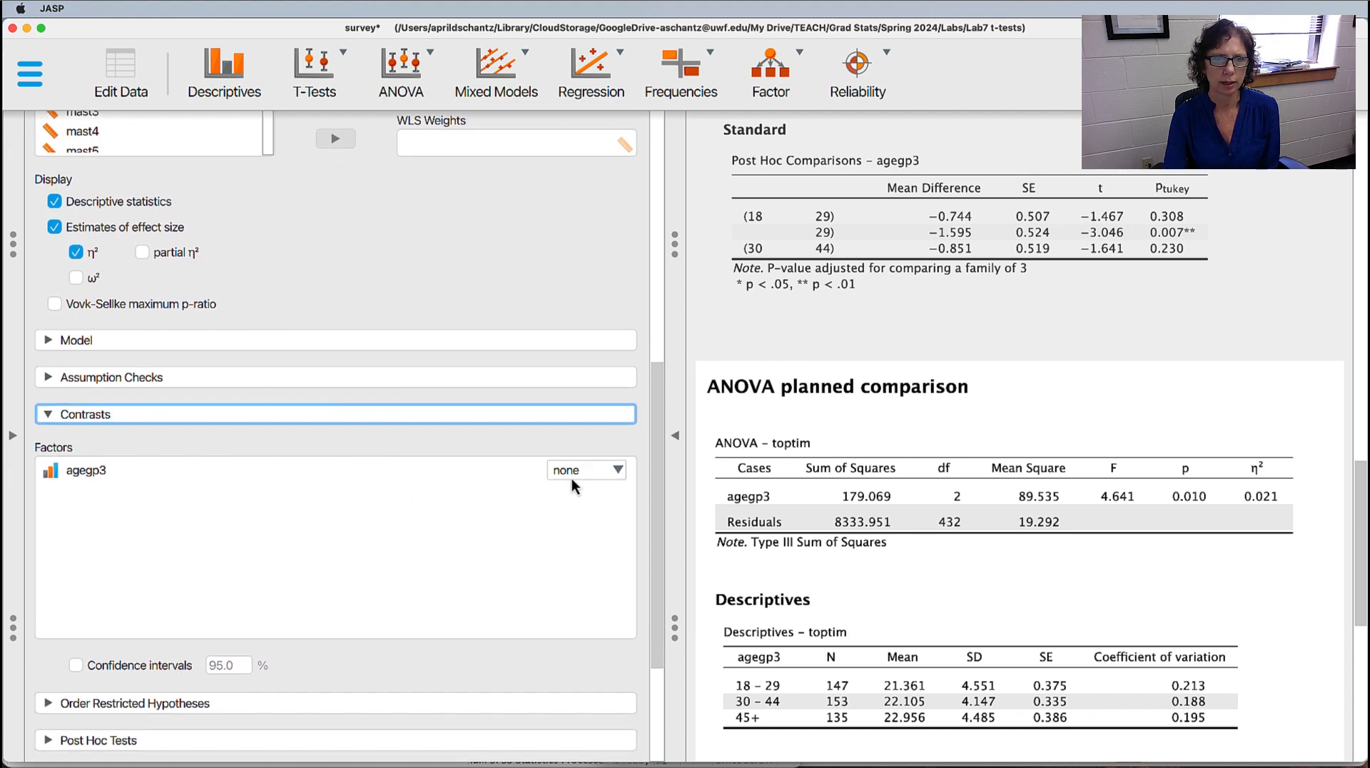
{"action": "left_click", "coordinate": [619, 471]}
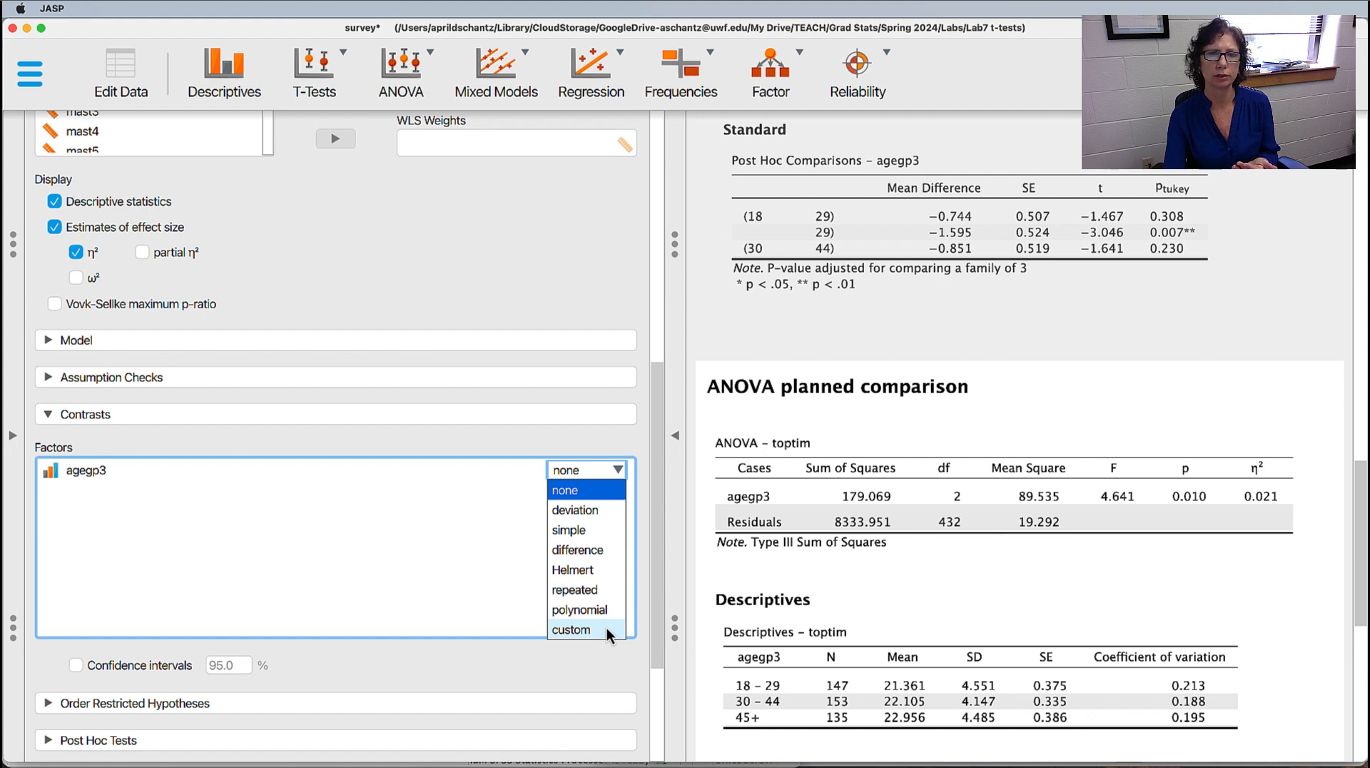
{"action": "left_click", "coordinate": [574, 629]}
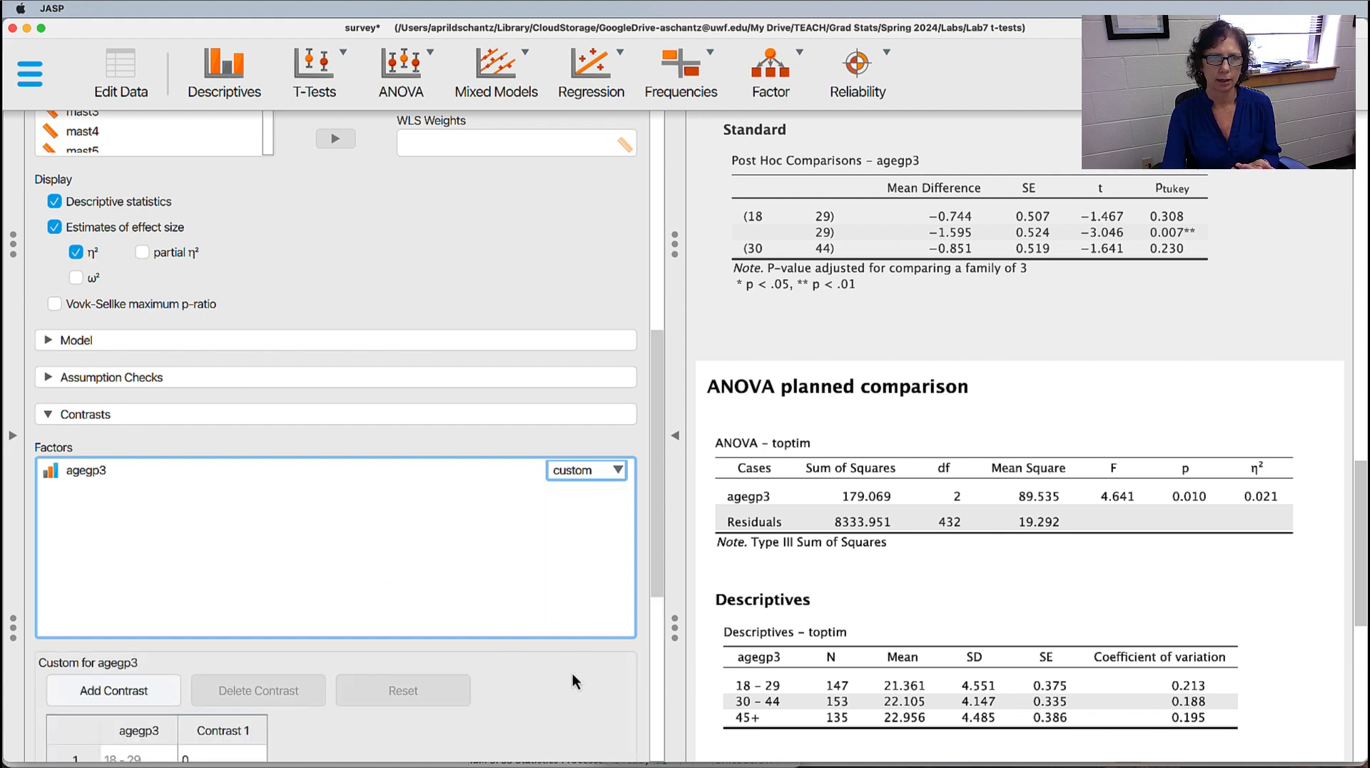
- Enter Contrast 1 coefficients for agegp3: -1 for 18 - 29, -1 for 30 - 44 and 2 for 45+
{"action": "scroll", "coordinate": [555, 695], "scroll_direction": "down", "scroll_amount": 5}
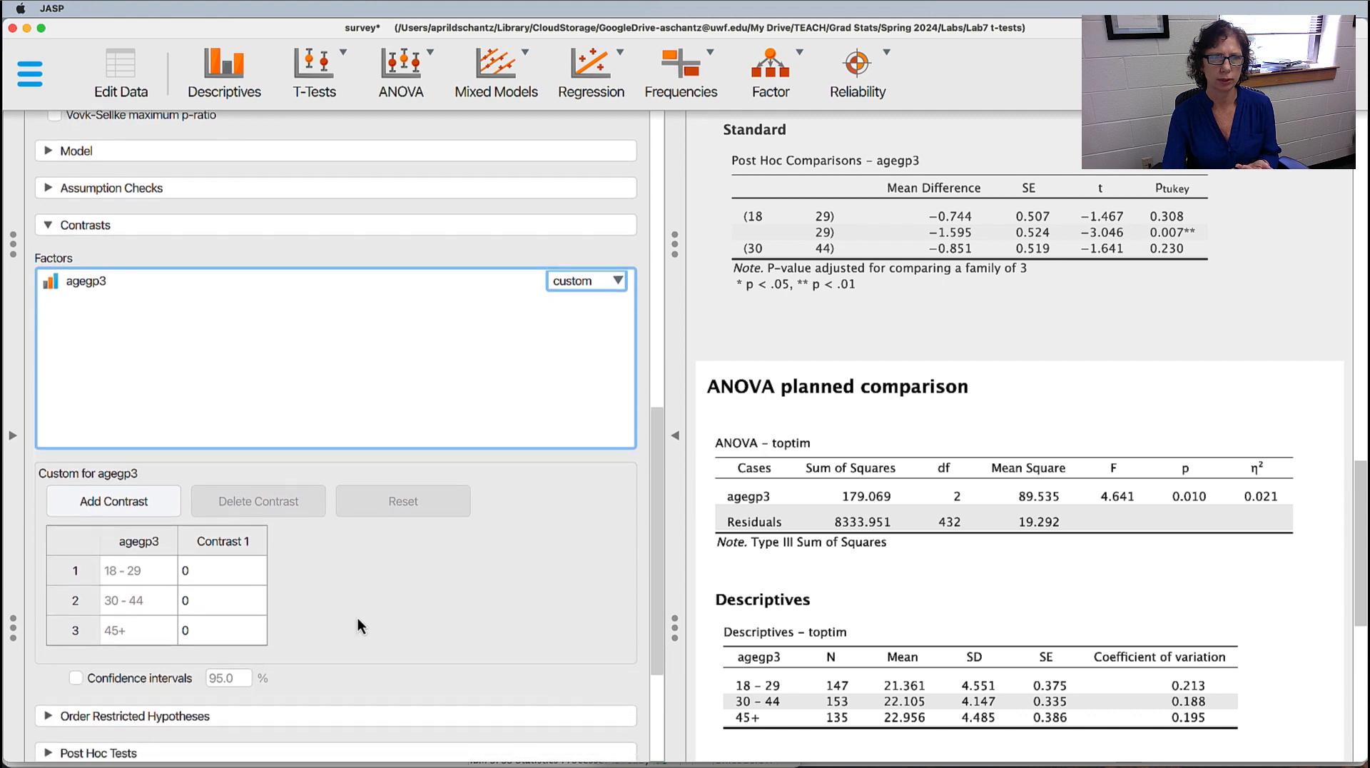
{"action": "left_click", "coordinate": [198, 572]}
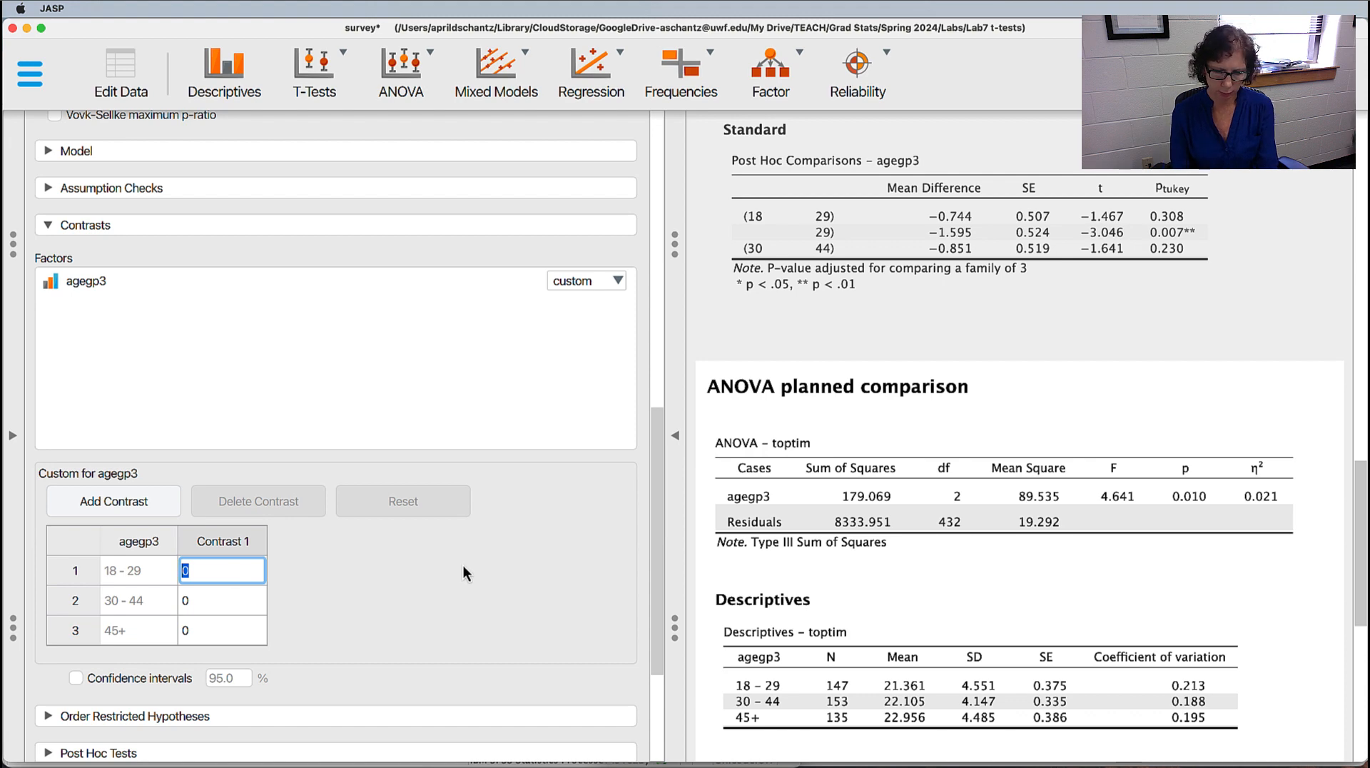
{"action": "type", "text": "-1"}
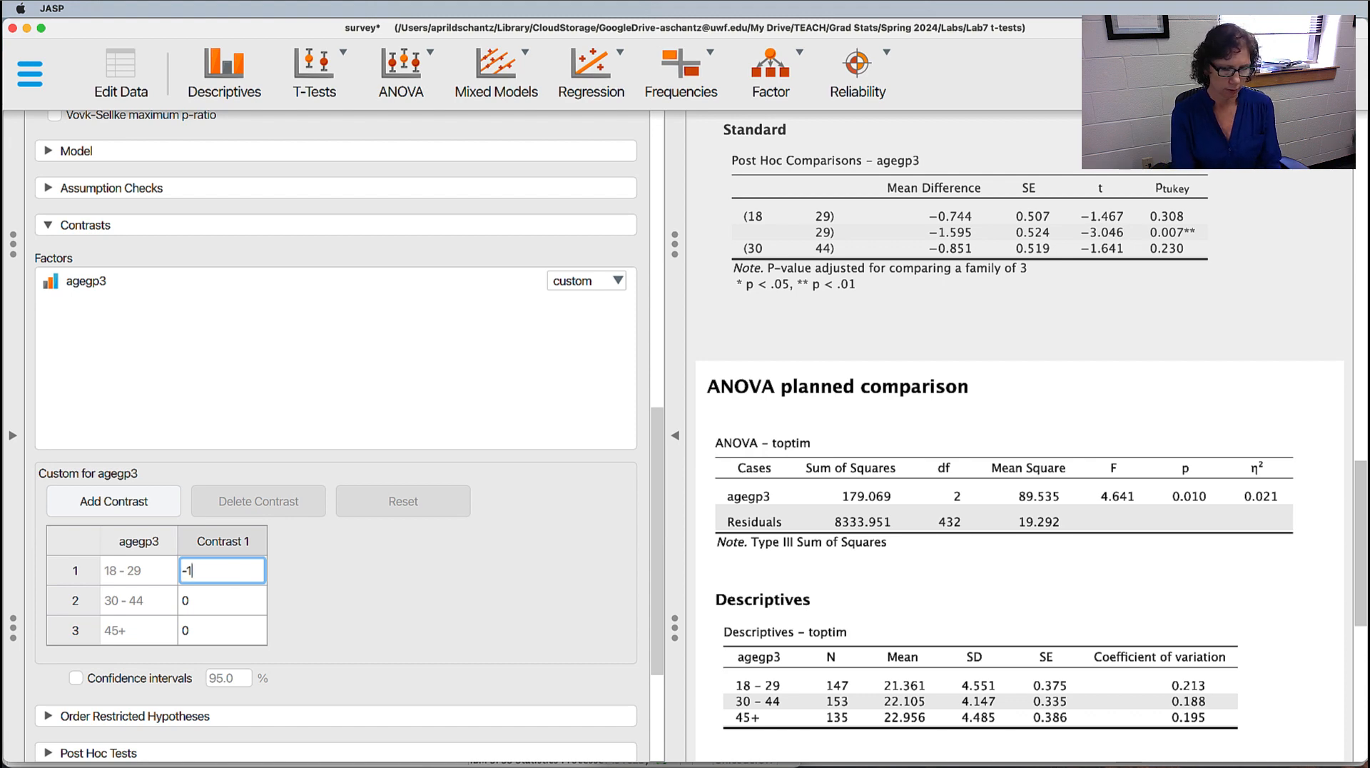
{"action": "key", "text": "Tab"}
{"action": "type", "text": "-1"}
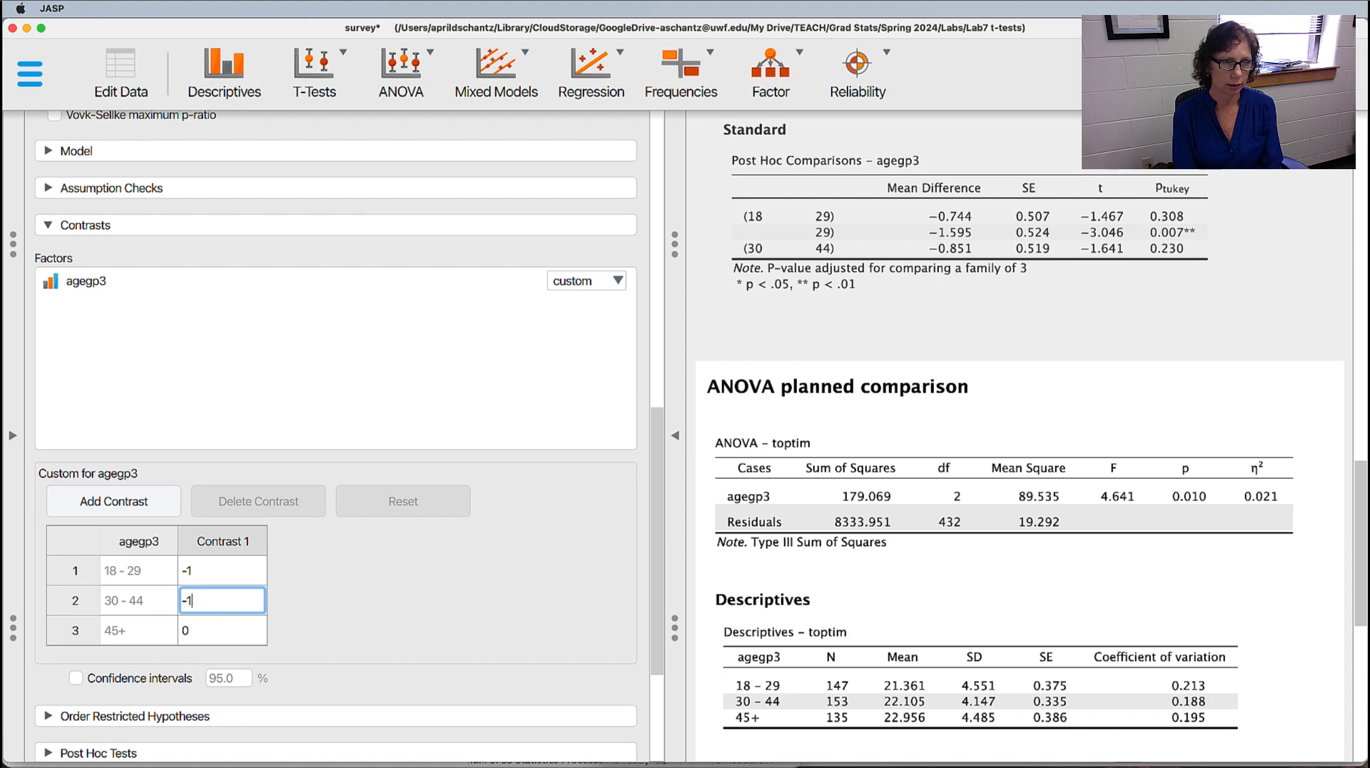
{"action": "key", "text": "Tab"}
{"action": "type", "text": "2"}
{"action": "key", "text": "Tab"}
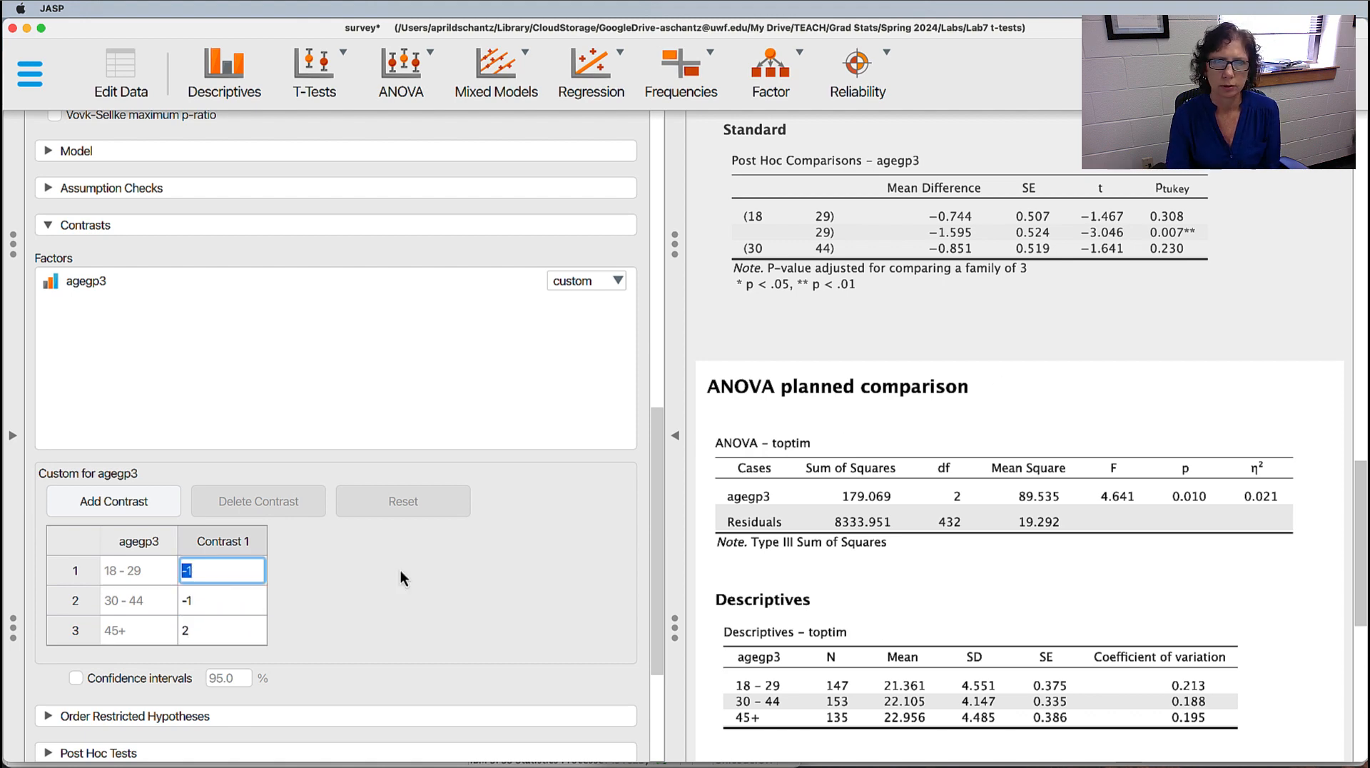
- Add 95% confidence intervals to the custom contrast and review the planned comparison output from the ANOVA table through the contrast tables
{"action": "scroll", "coordinate": [993, 533], "scroll_direction": "down", "scroll_amount": 3}
{"action": "scroll", "coordinate": [992, 532], "scroll_direction": "down", "scroll_amount": 5}
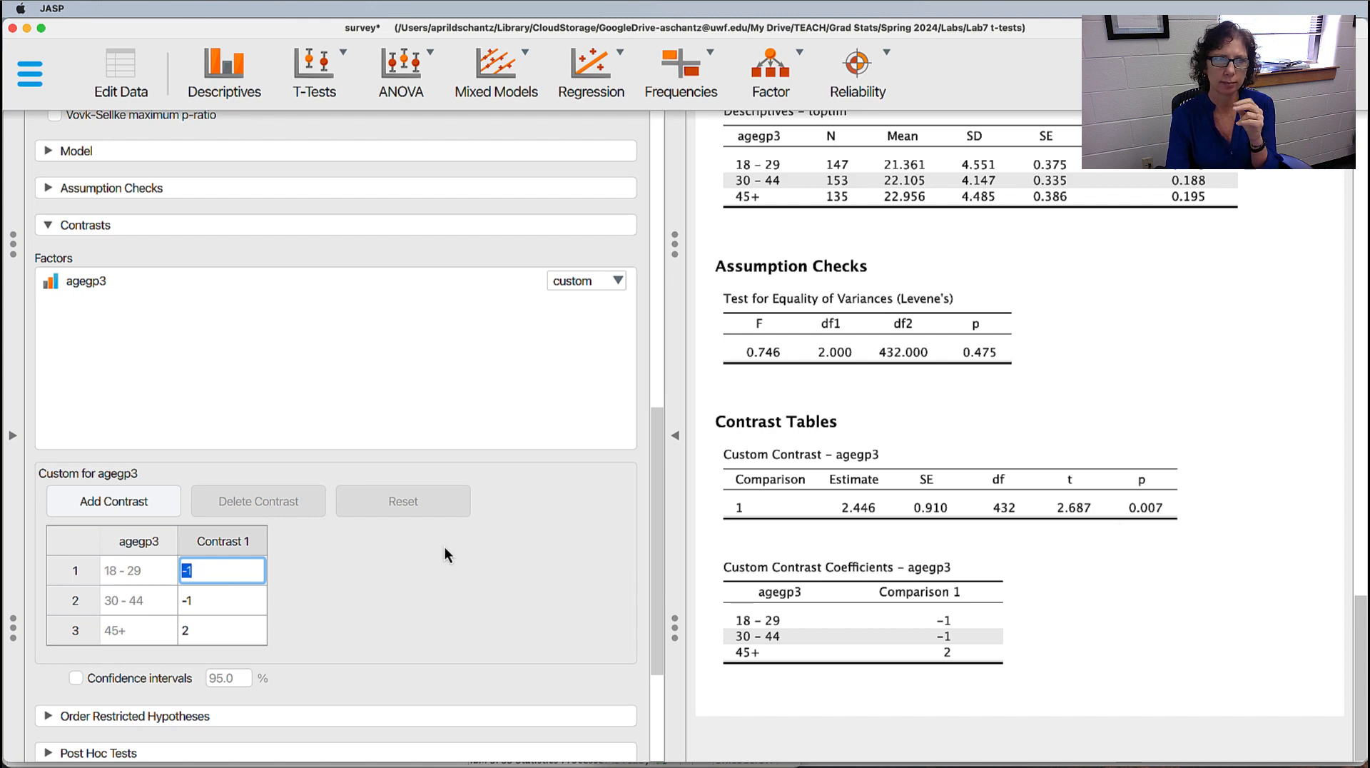
{"action": "scroll", "coordinate": [570, 697], "scroll_direction": "down", "scroll_amount": 2}
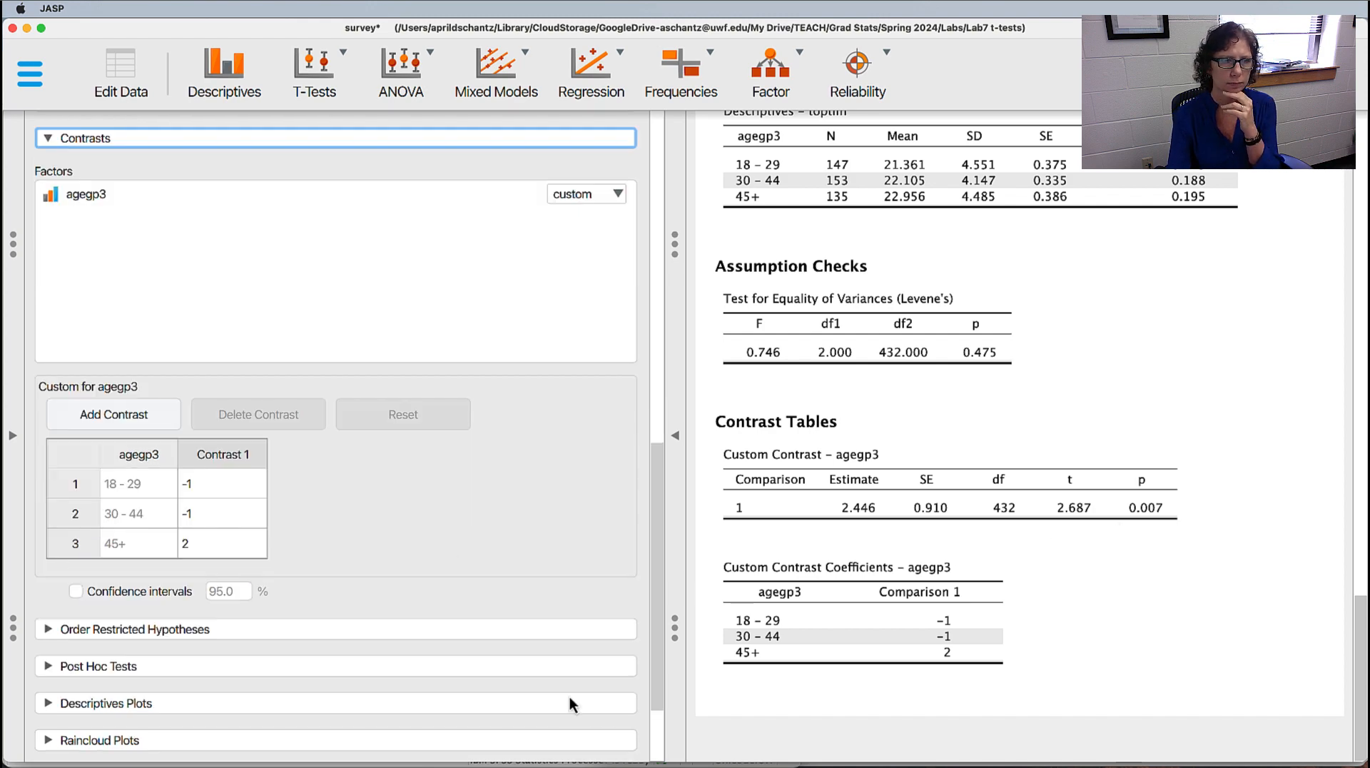
{"action": "left_click", "coordinate": [77, 590]}
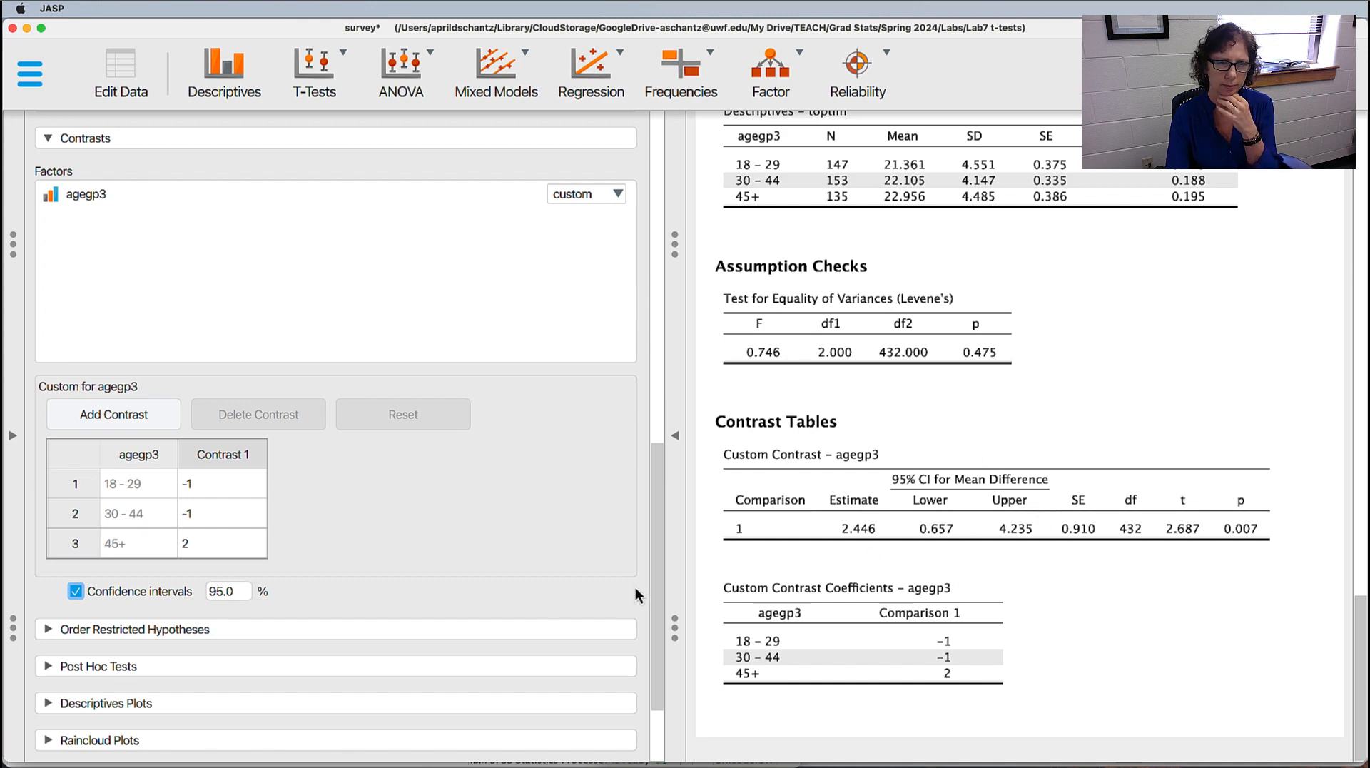
{"action": "scroll", "coordinate": [568, 521], "scroll_direction": "up", "scroll_amount": 3}
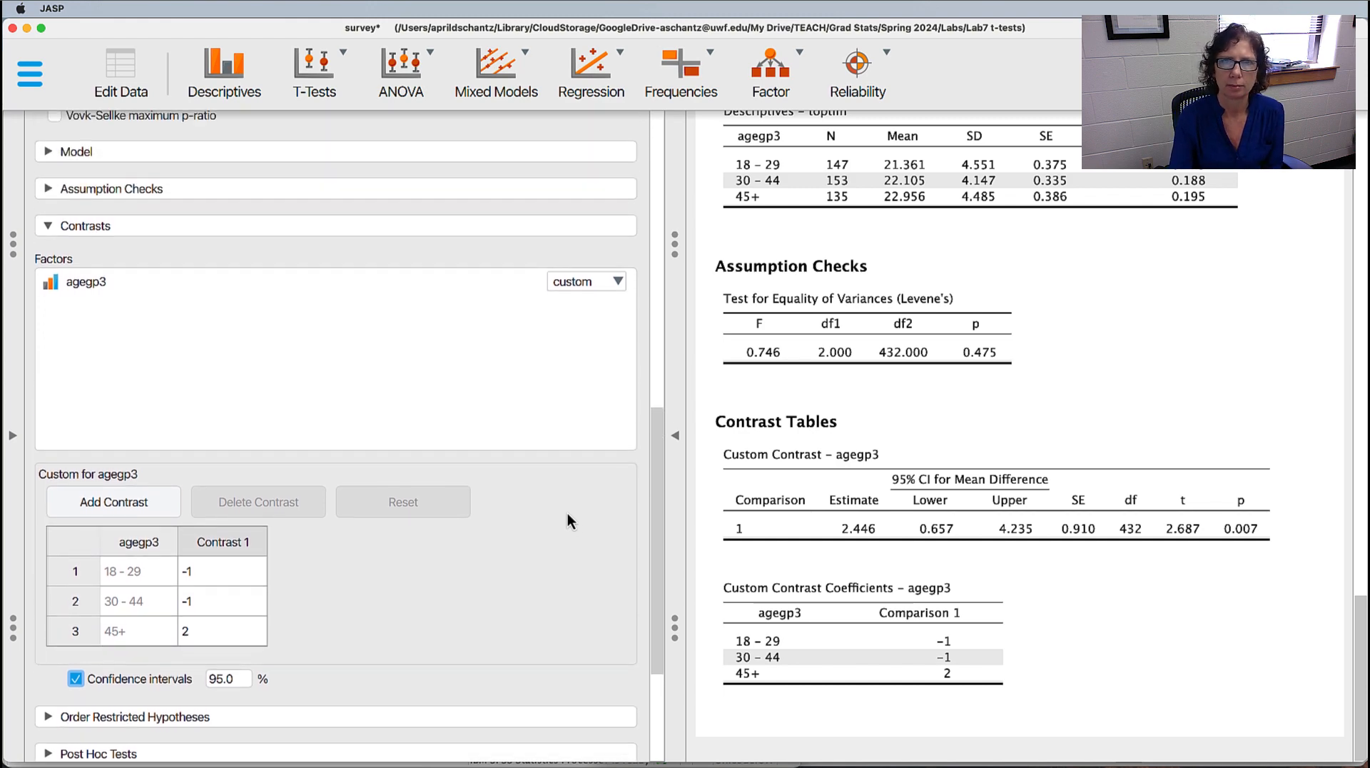
{"action": "scroll", "coordinate": [1183, 381], "scroll_direction": "up", "scroll_amount": 5}
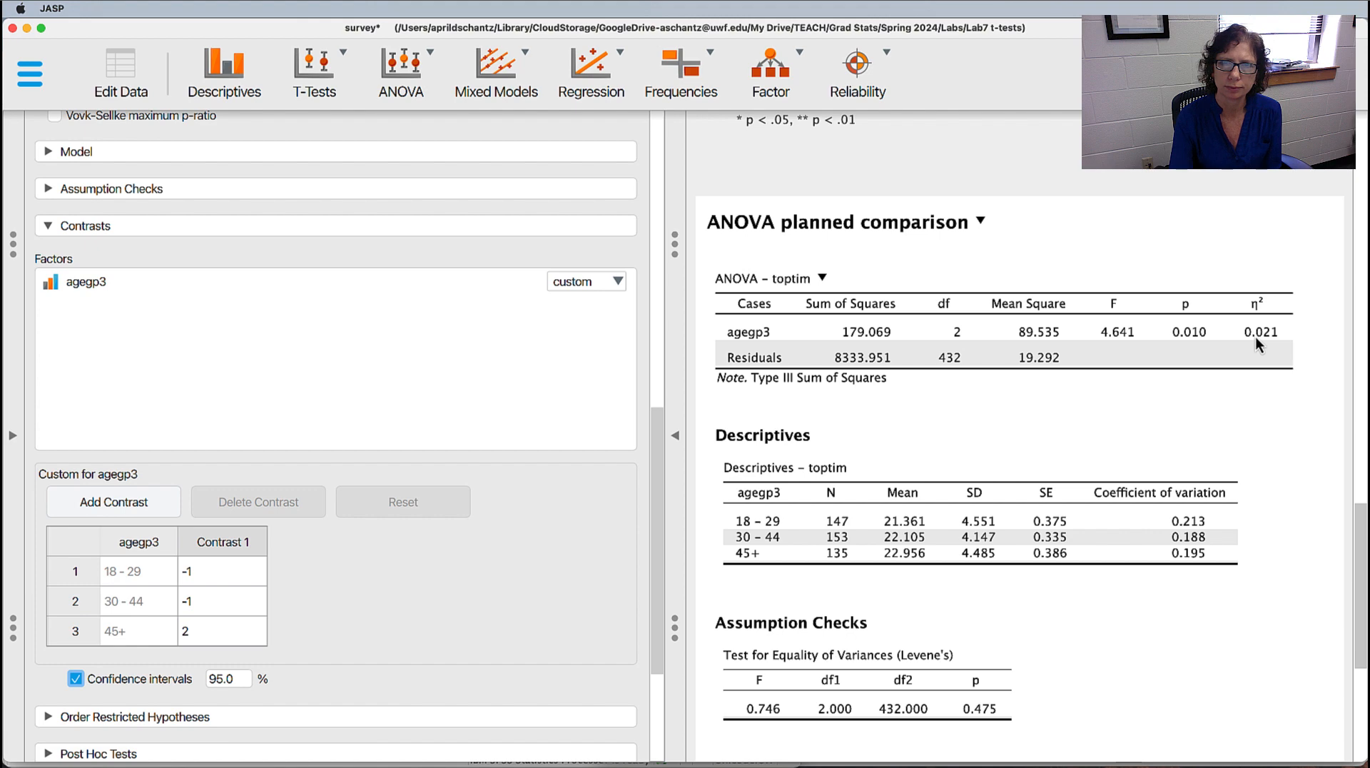
{"action": "scroll", "coordinate": [1269, 453], "scroll_direction": "down", "scroll_amount": 3}
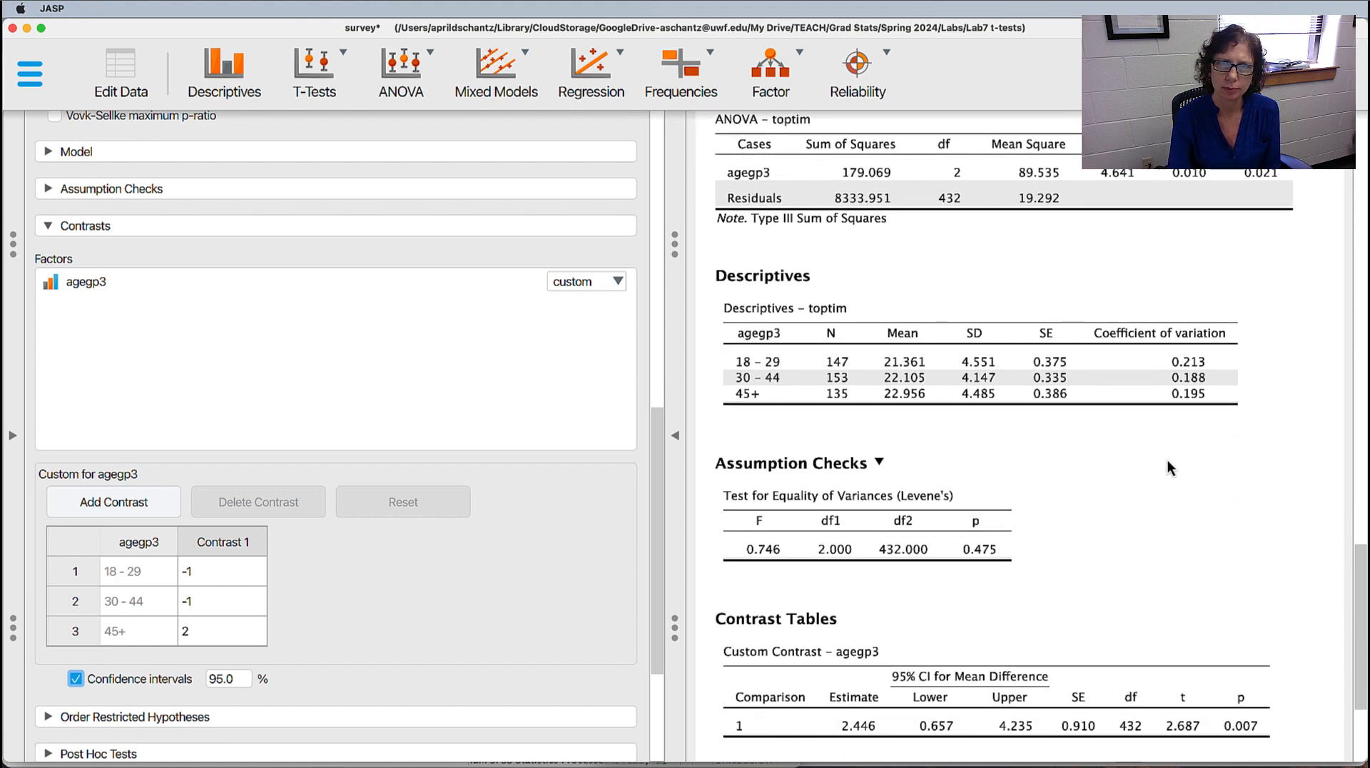
{"action": "scroll", "coordinate": [1172, 464], "scroll_direction": "down", "scroll_amount": 4}
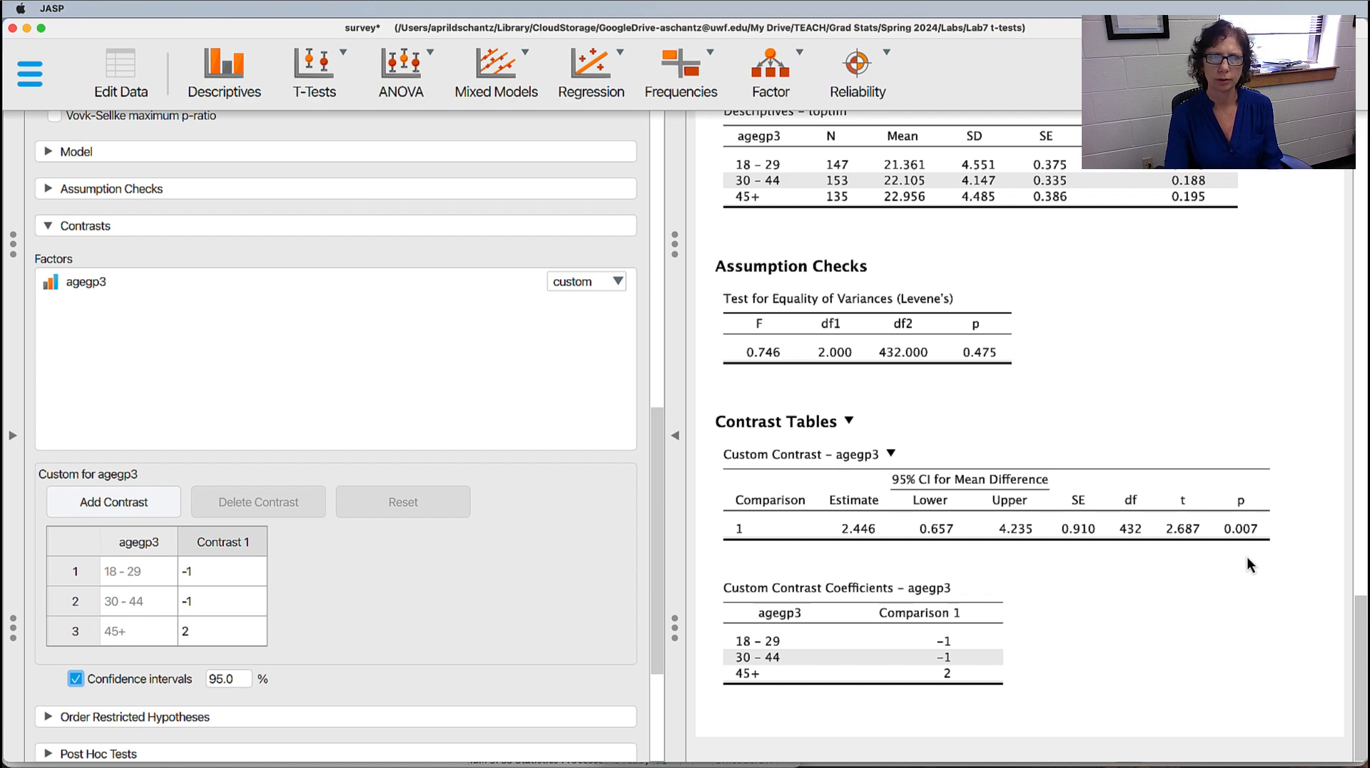
- Switch to the Word lab sheet, find the planned comparisons write-up under "What might this write-up look like?" and widen the document window
{"action": "key", "text": "super+Tab"}
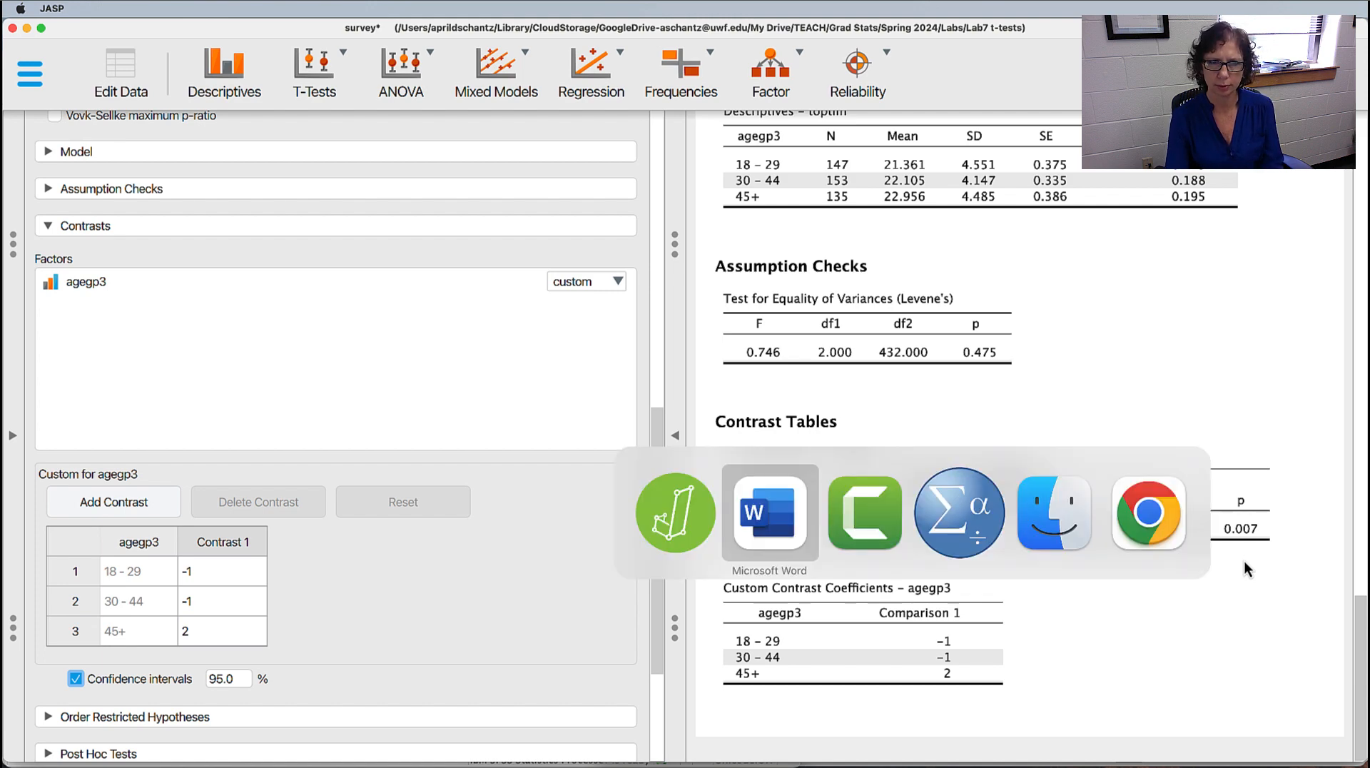
{"action": "scroll", "coordinate": [1050, 489], "scroll_direction": "down", "scroll_amount": 20}
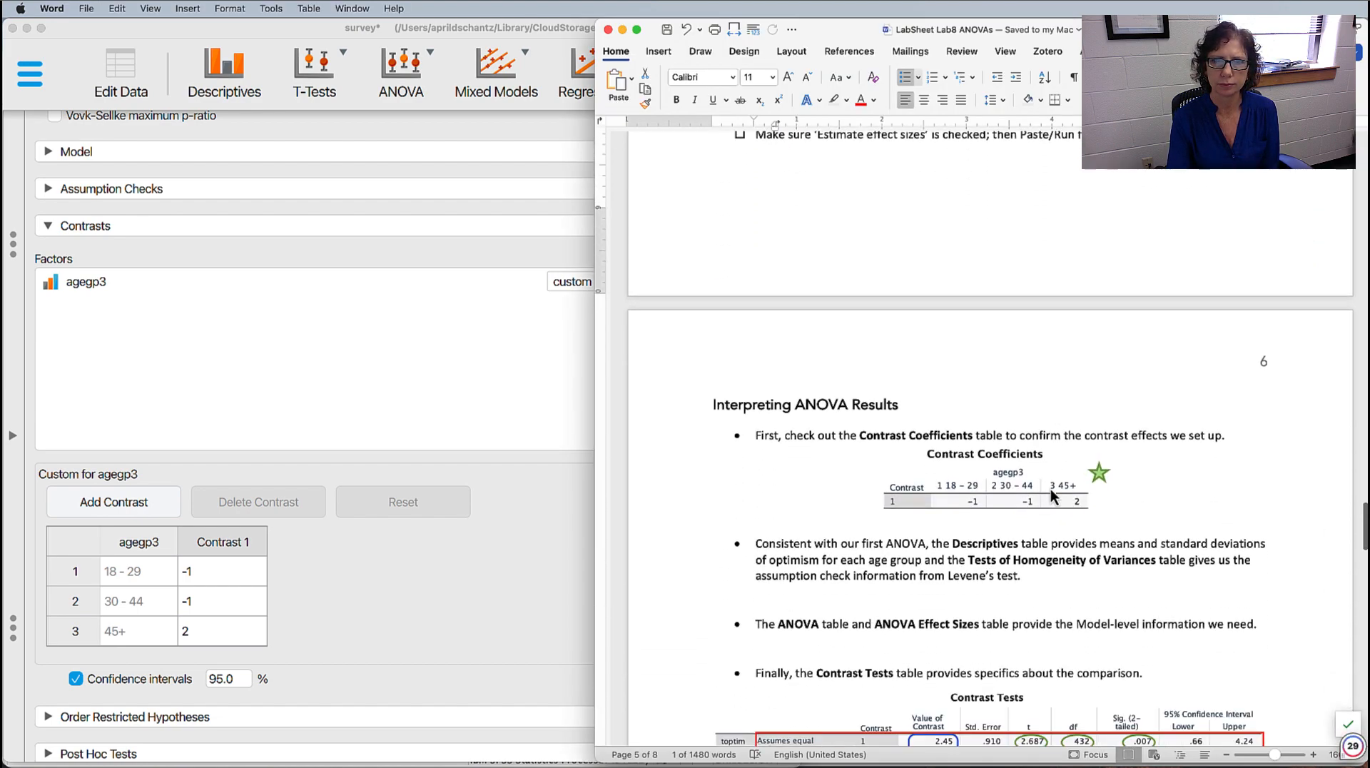
{"action": "scroll", "coordinate": [1050, 490], "scroll_direction": "up", "scroll_amount": 2}
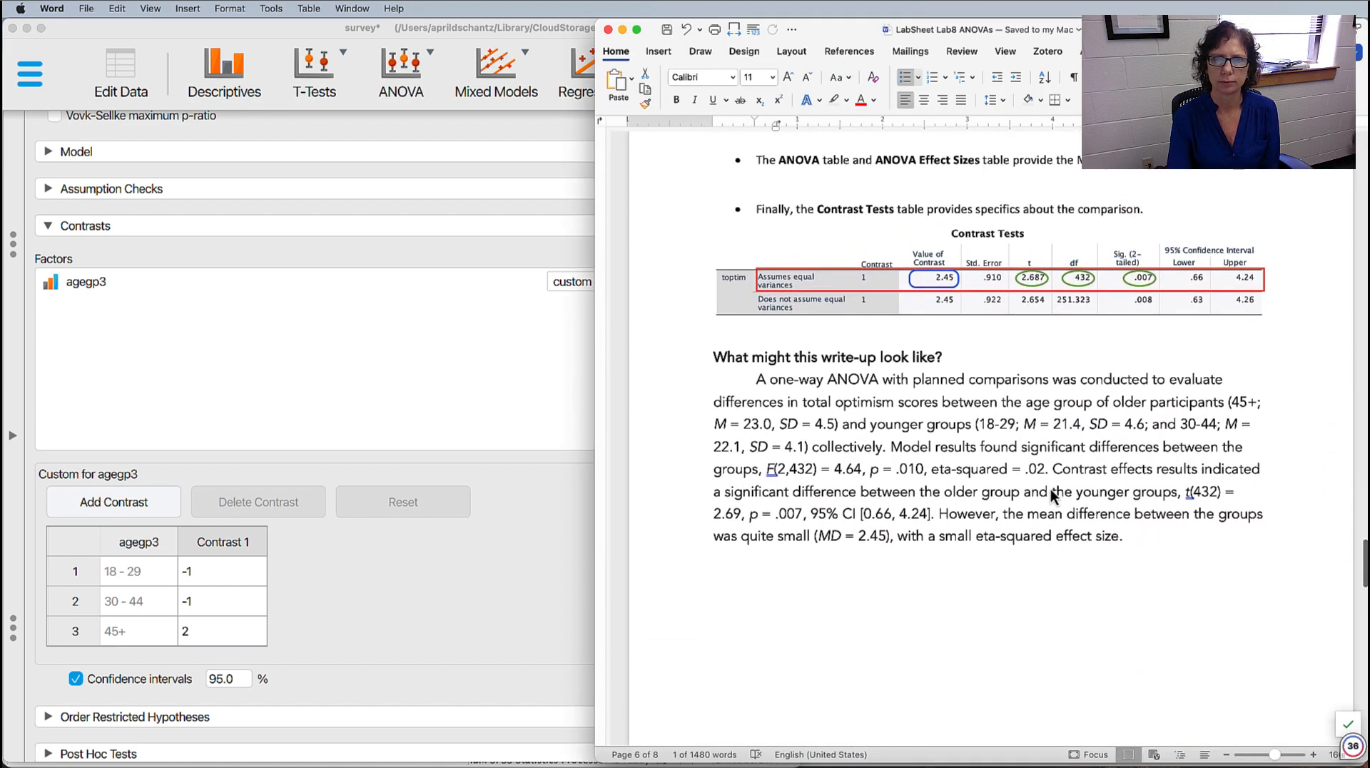
{"action": "left_click_drag", "start_coordinate": [597, 388], "coordinate": [460, 387]}
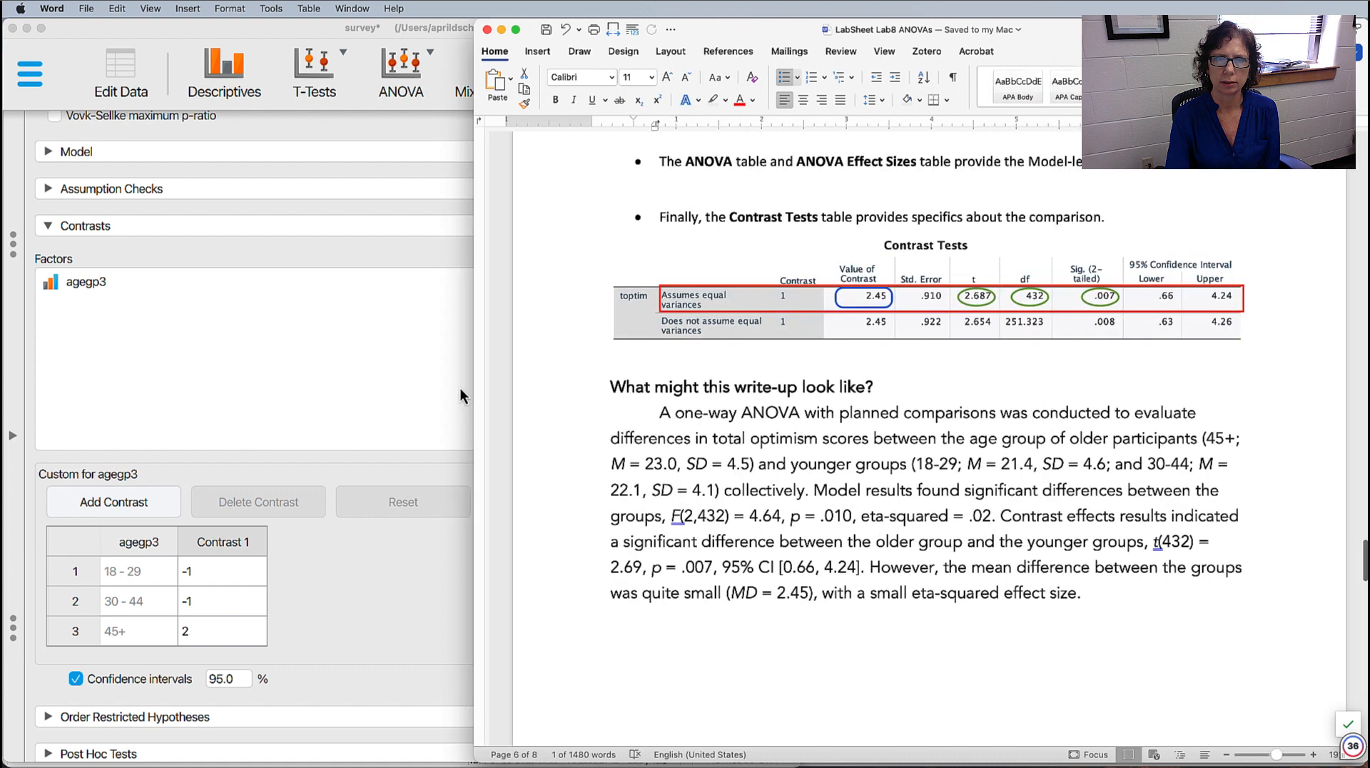
- Read the write-up's opening sentence, highlighting the planned comparisons, older participants and younger groups phrases
{"action": "left_click_drag", "start_coordinate": [722, 422], "coordinate": [1055, 443]}
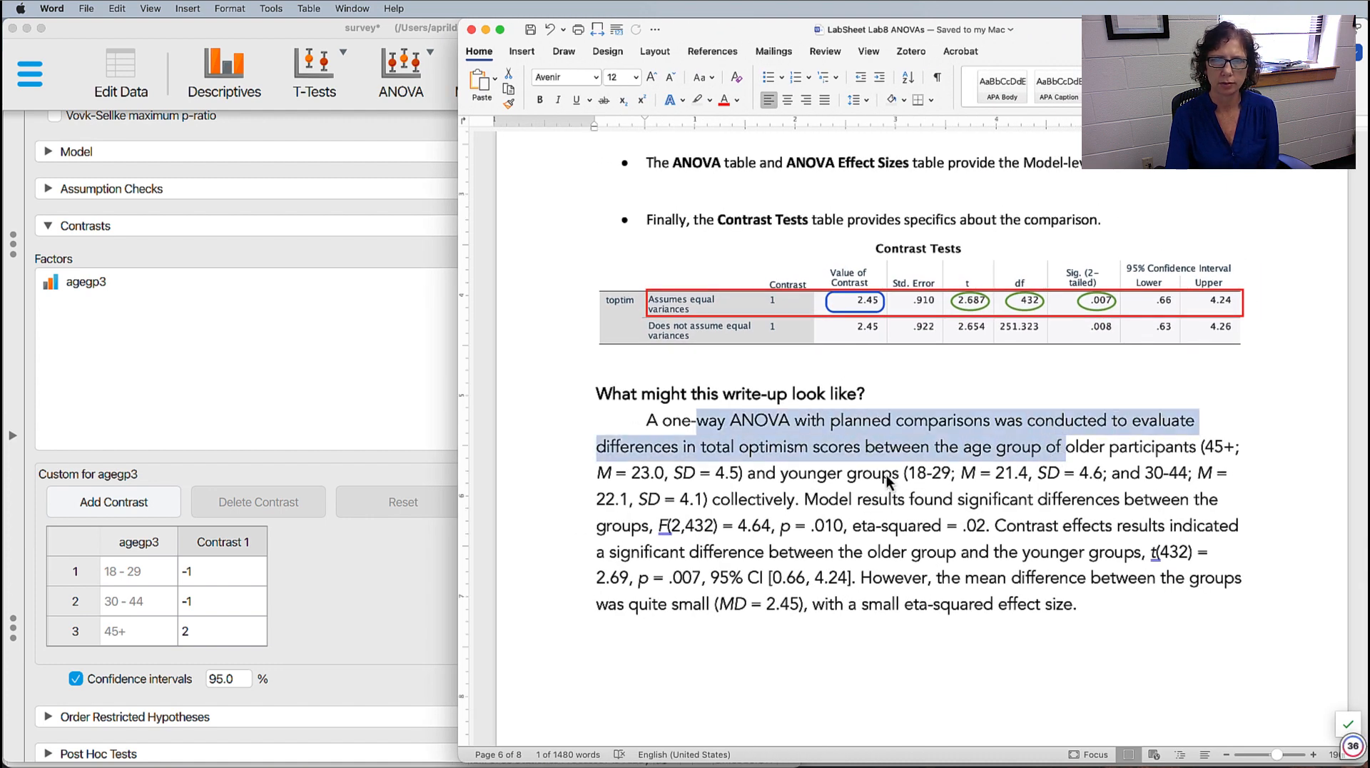
{"action": "left_click_drag", "start_coordinate": [887, 474], "coordinate": [754, 494]}
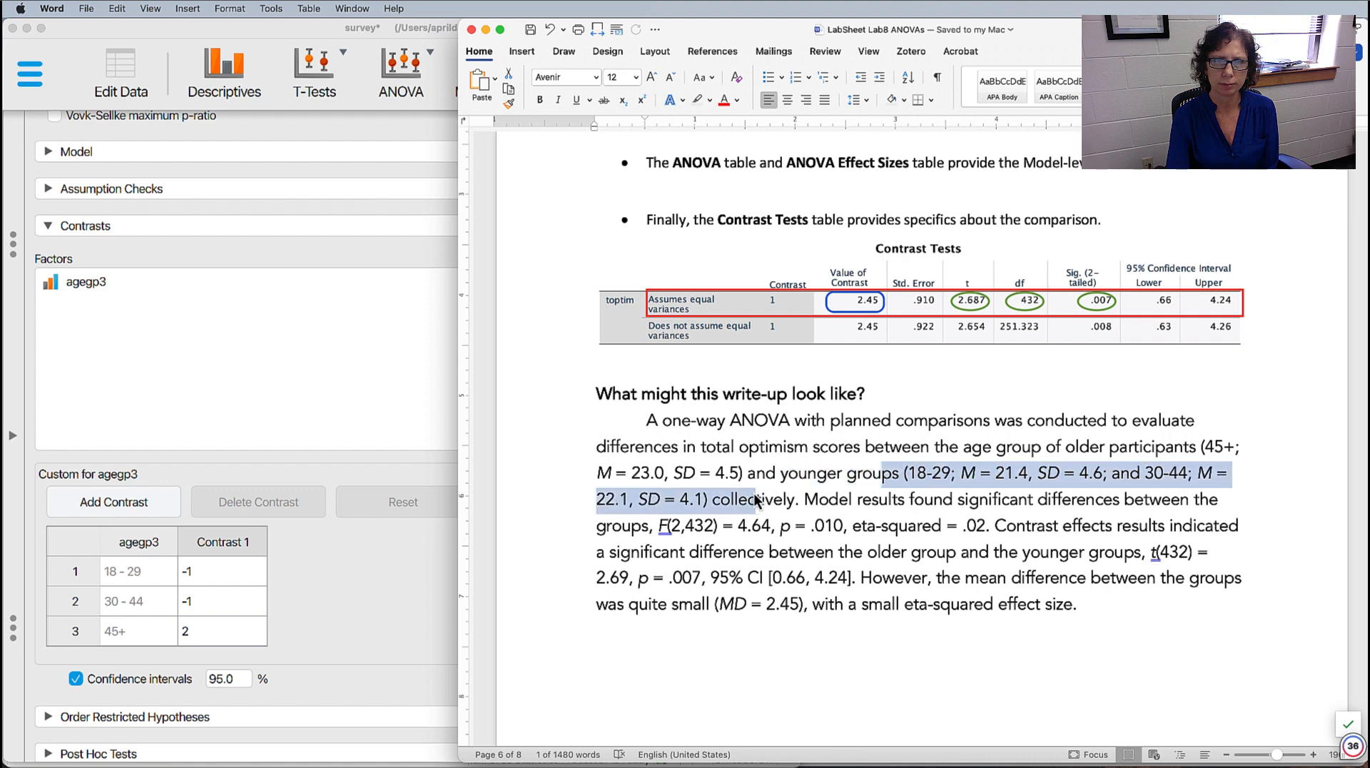
{"action": "left_click", "coordinate": [964, 449]}
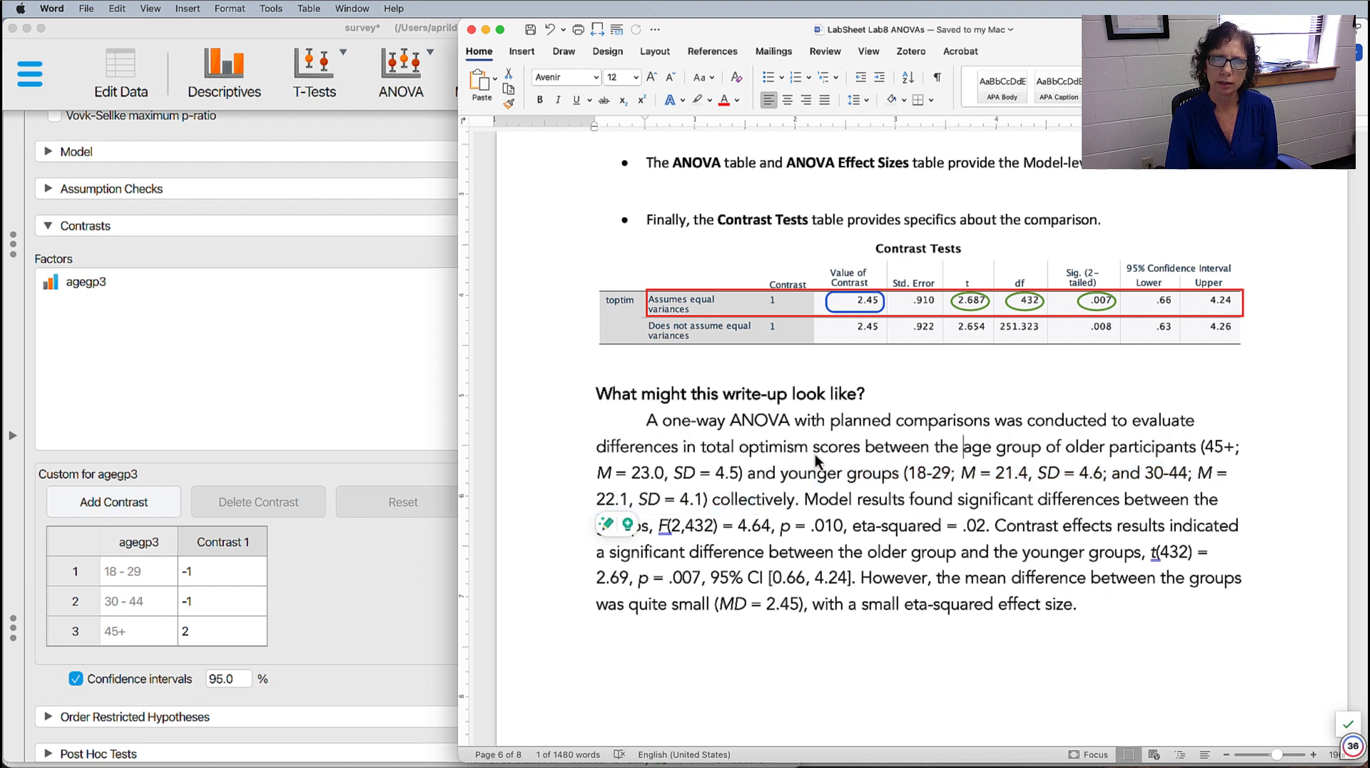
{"action": "left_click_drag", "start_coordinate": [627, 450], "coordinate": [1117, 448]}
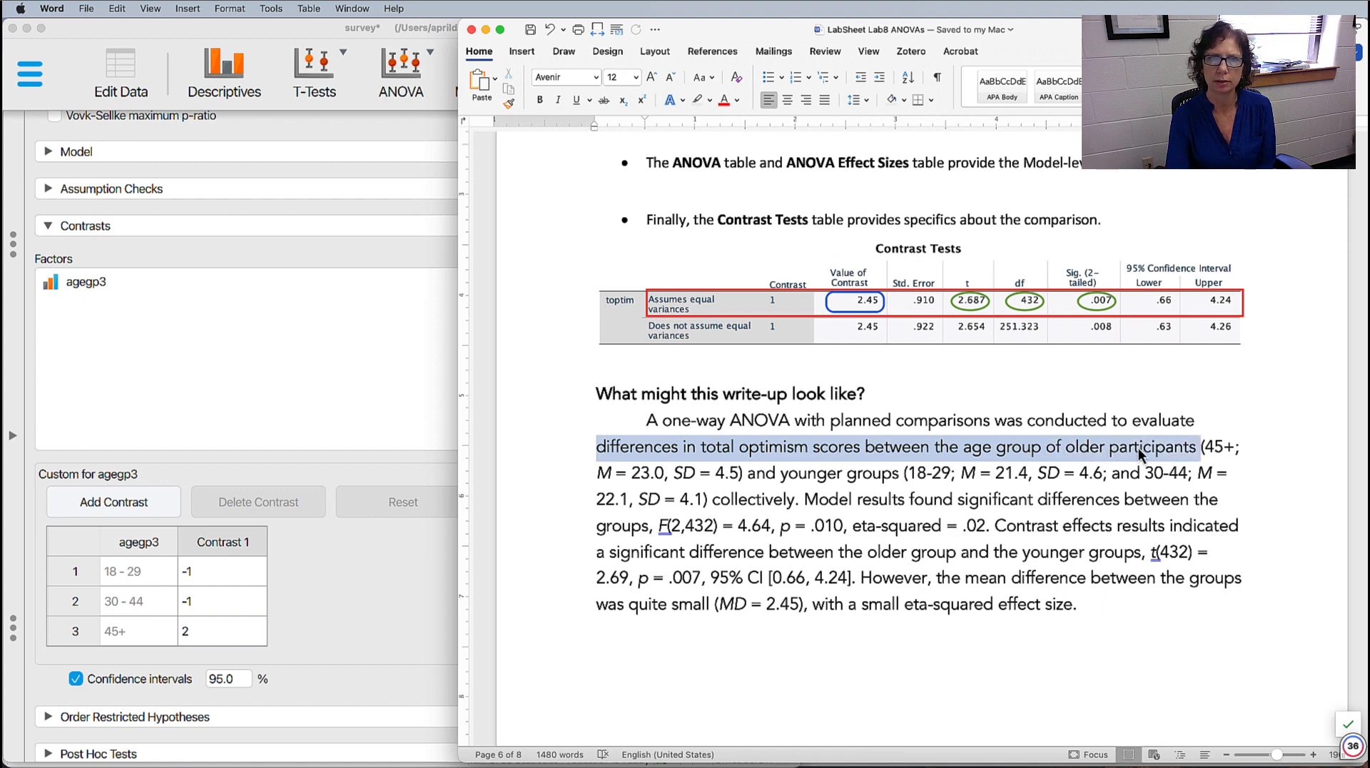
{"action": "left_click_drag", "start_coordinate": [781, 478], "coordinate": [797, 503]}
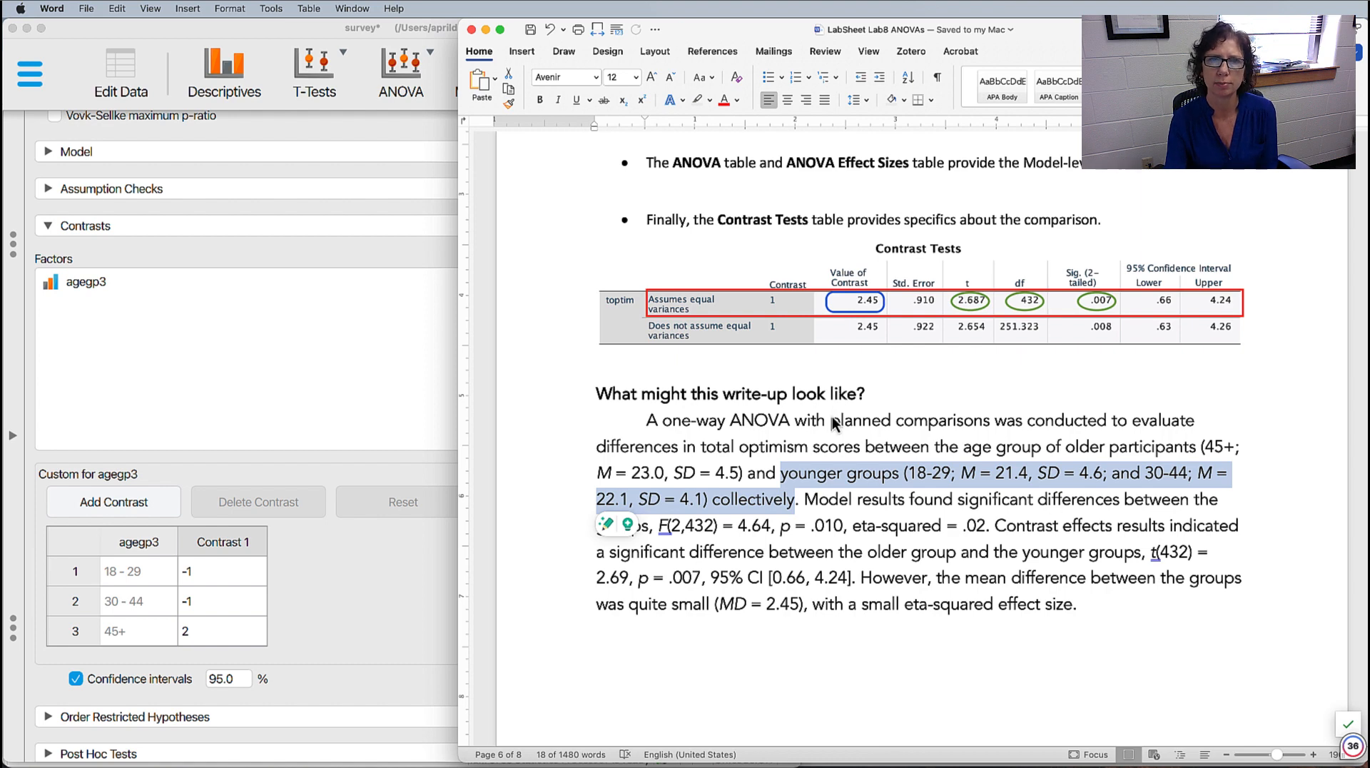
{"action": "left_click_drag", "start_coordinate": [832, 420], "coordinate": [955, 422]}
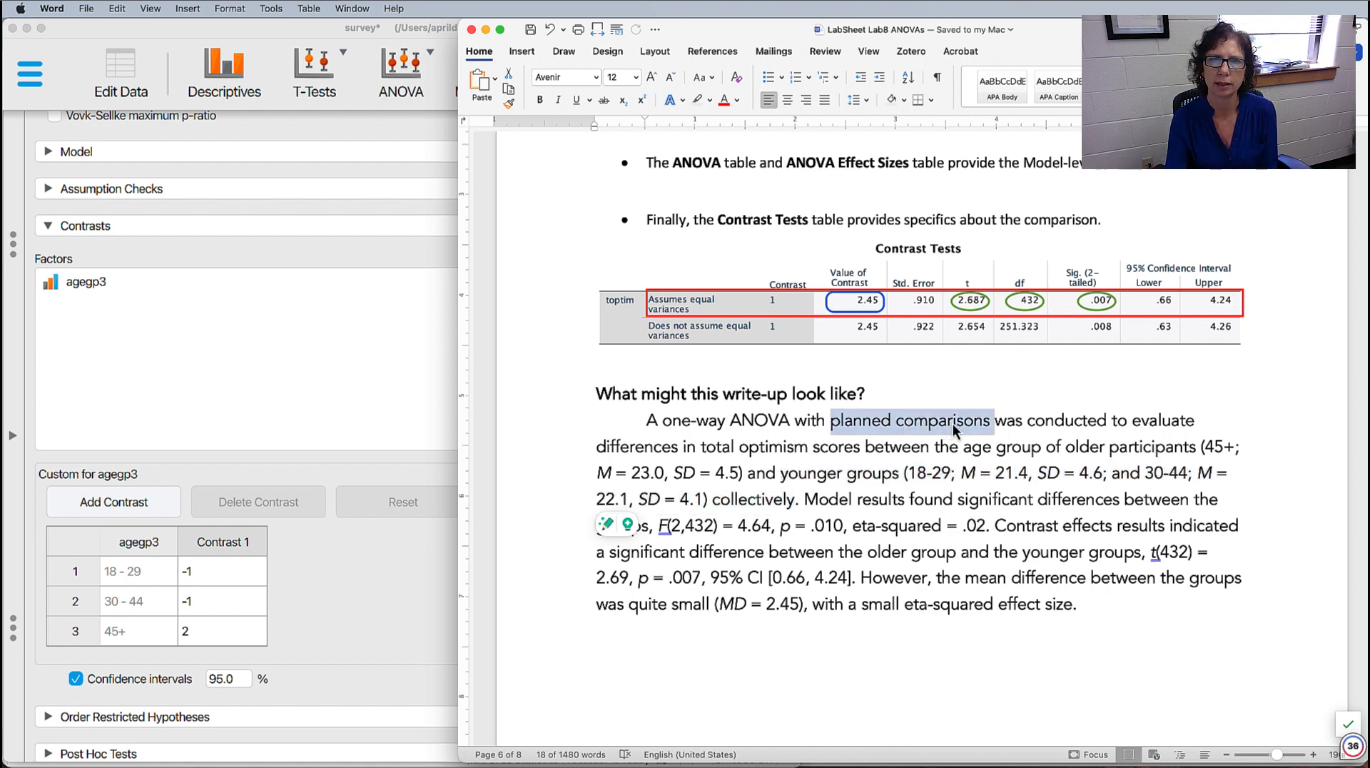
- Read the rest of the write-up, highlighting the model results sentence and the contrast effects results through the closing sentence
{"action": "left_click", "coordinate": [1047, 612]}
{"action": "left_click_drag", "start_coordinate": [805, 500], "coordinate": [992, 528]}
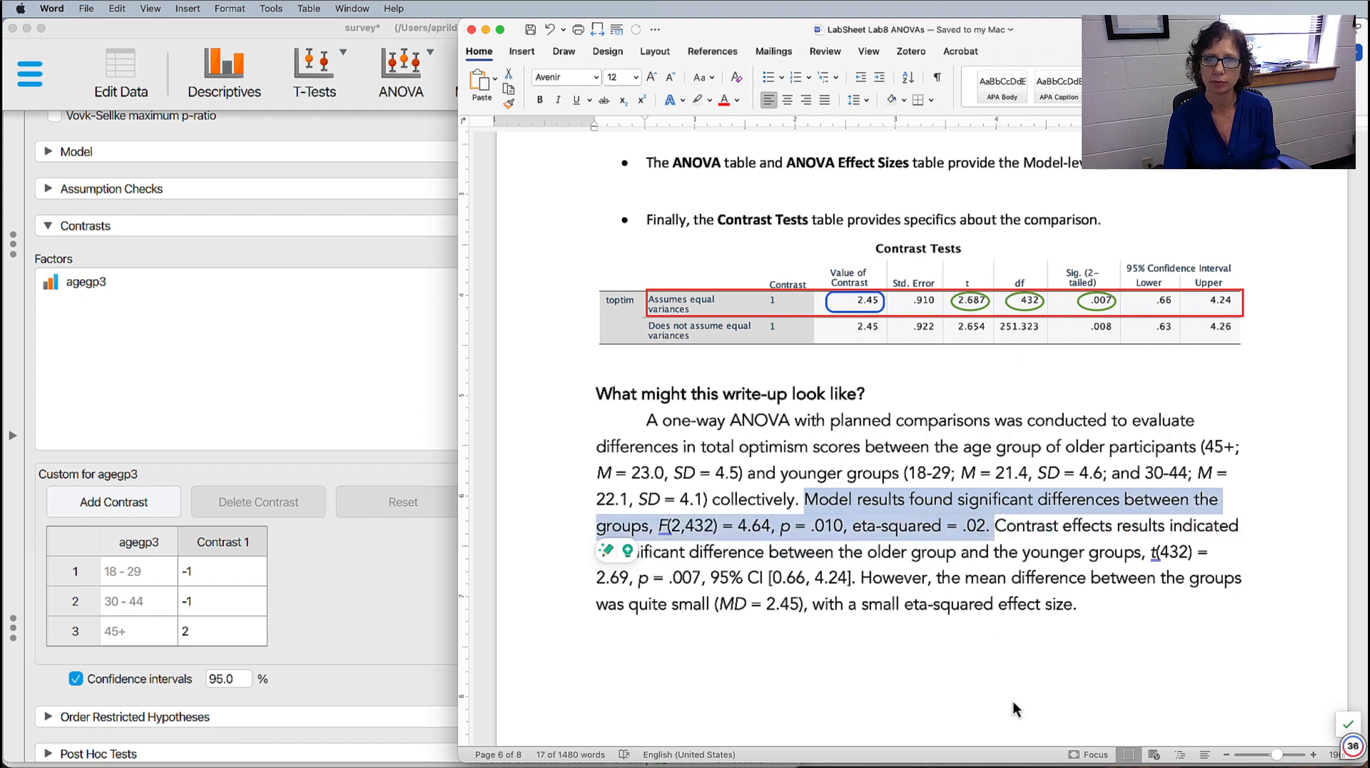
{"action": "left_click", "coordinate": [1045, 528]}
{"action": "left_click_drag", "start_coordinate": [997, 525], "coordinate": [1080, 689]}
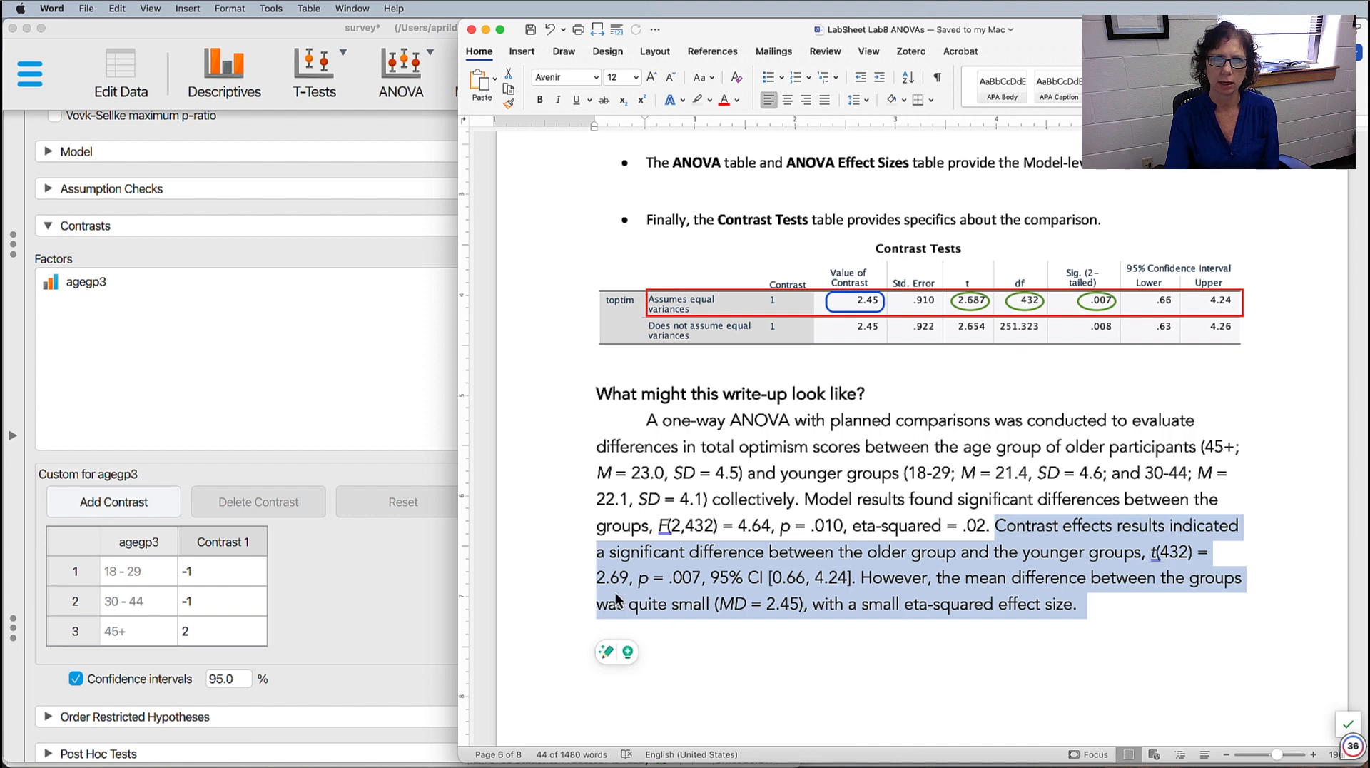
- Compare the t and p values in the Word write-up with the custom contrast table in JASP
{"action": "left_click", "coordinate": [375, 575]}
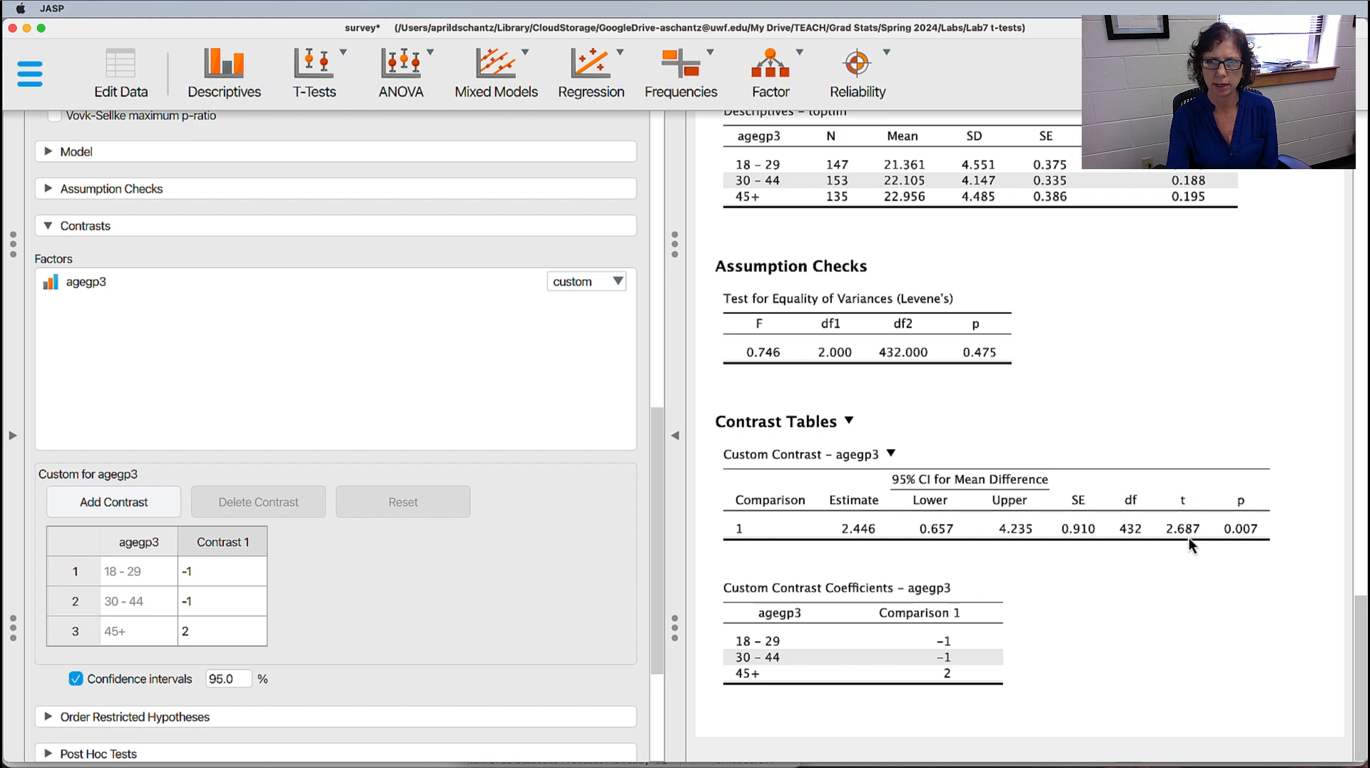
{"action": "key", "text": "super+Tab"}
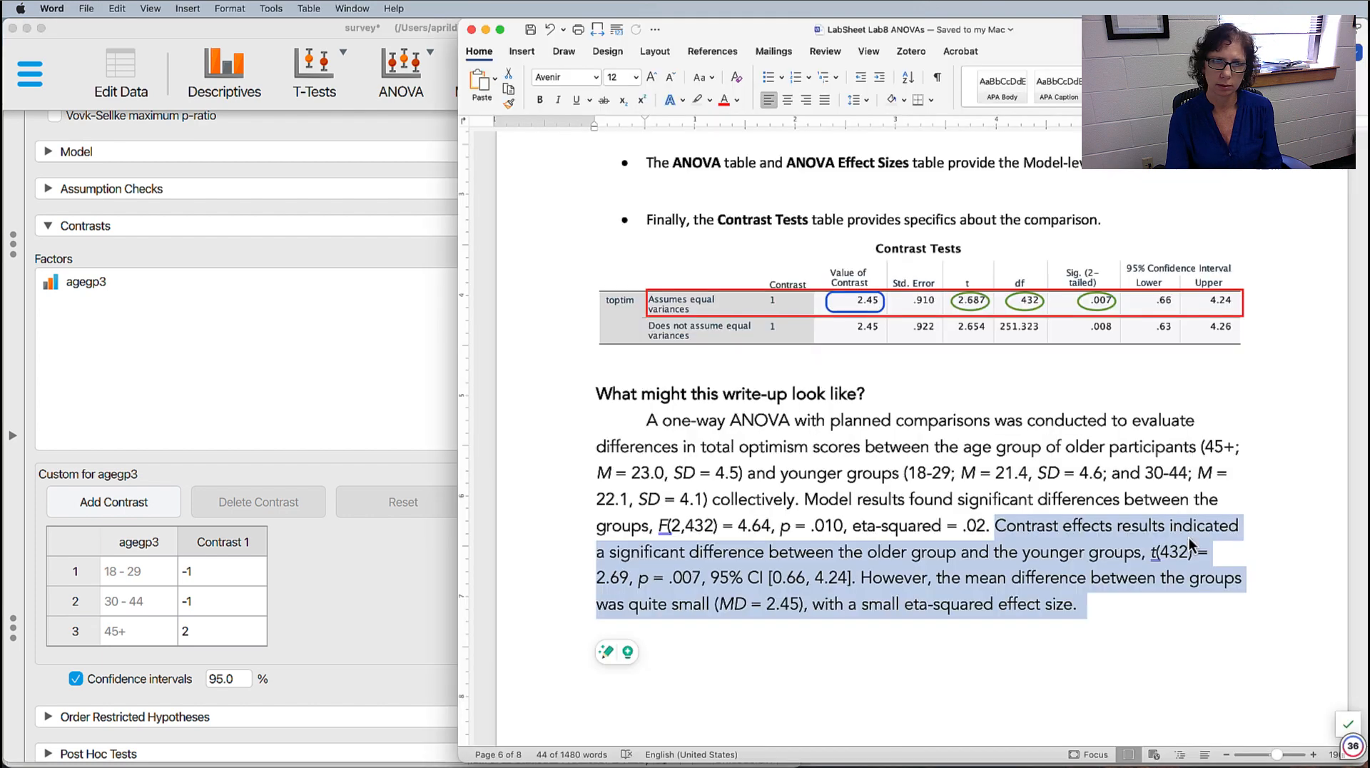
{"action": "left_click", "coordinate": [671, 576]}
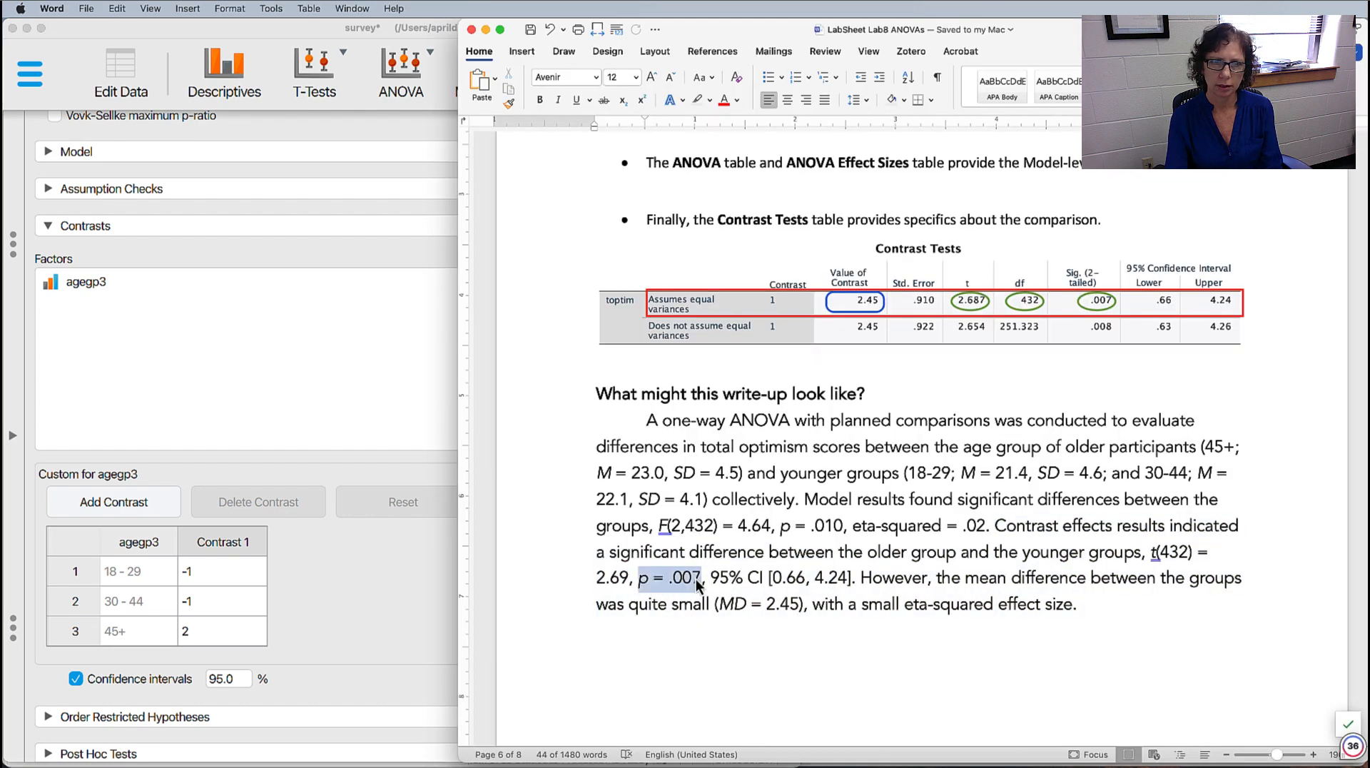
{"action": "key", "text": "super+Tab"}
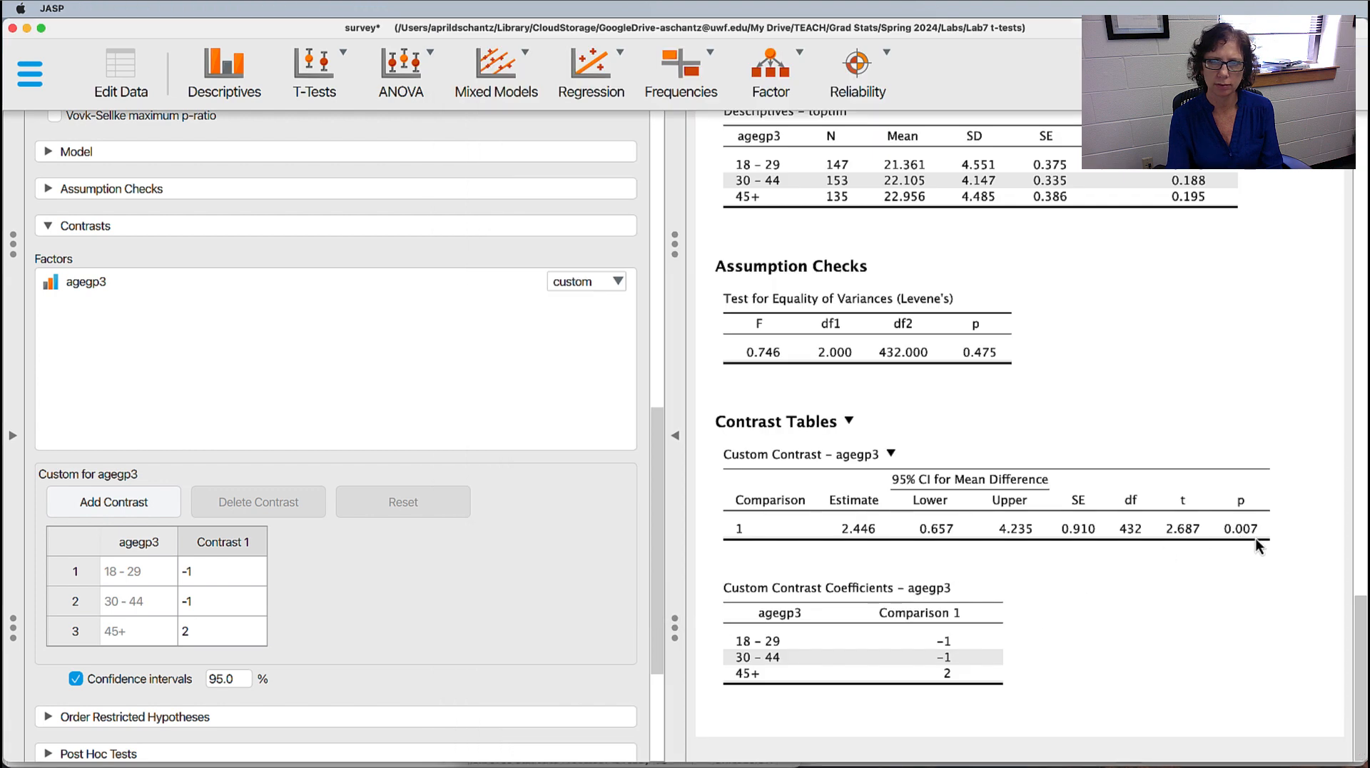
{"action": "key", "text": "super+Tab"}
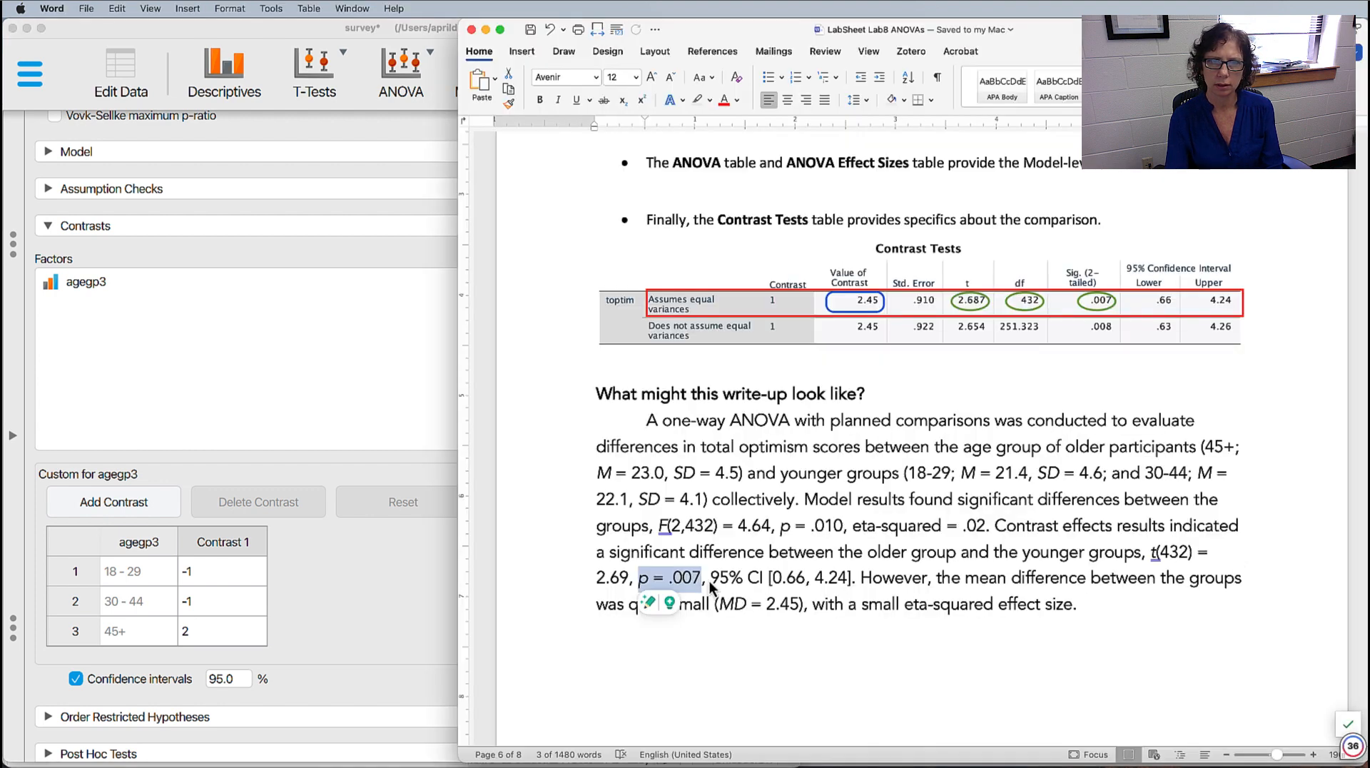
- Highlight the write-up's 95% CI and mean difference sentence, and check the mean difference against the contrast estimate in JASP
{"action": "left_click_drag", "start_coordinate": [710, 578], "coordinate": [854, 575]}
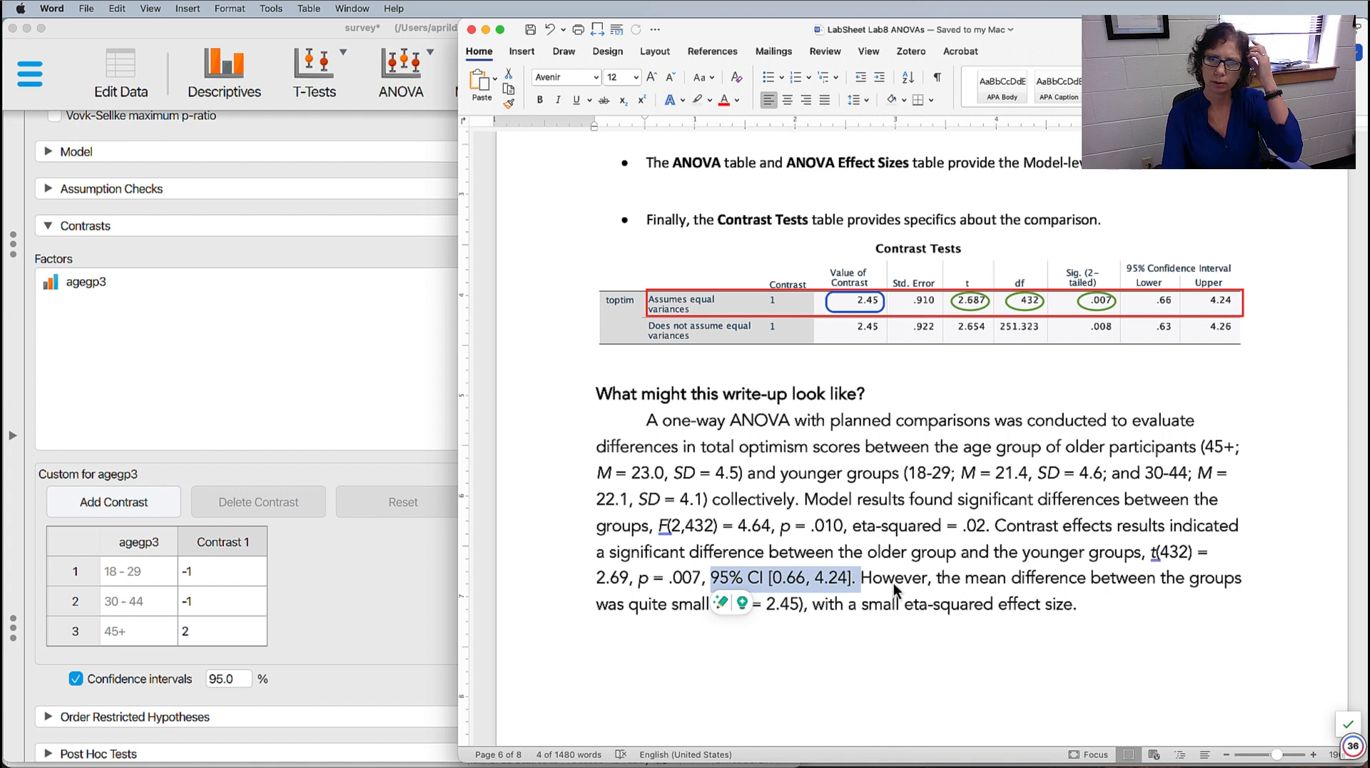
{"action": "left_click_drag", "start_coordinate": [893, 584], "coordinate": [992, 614]}
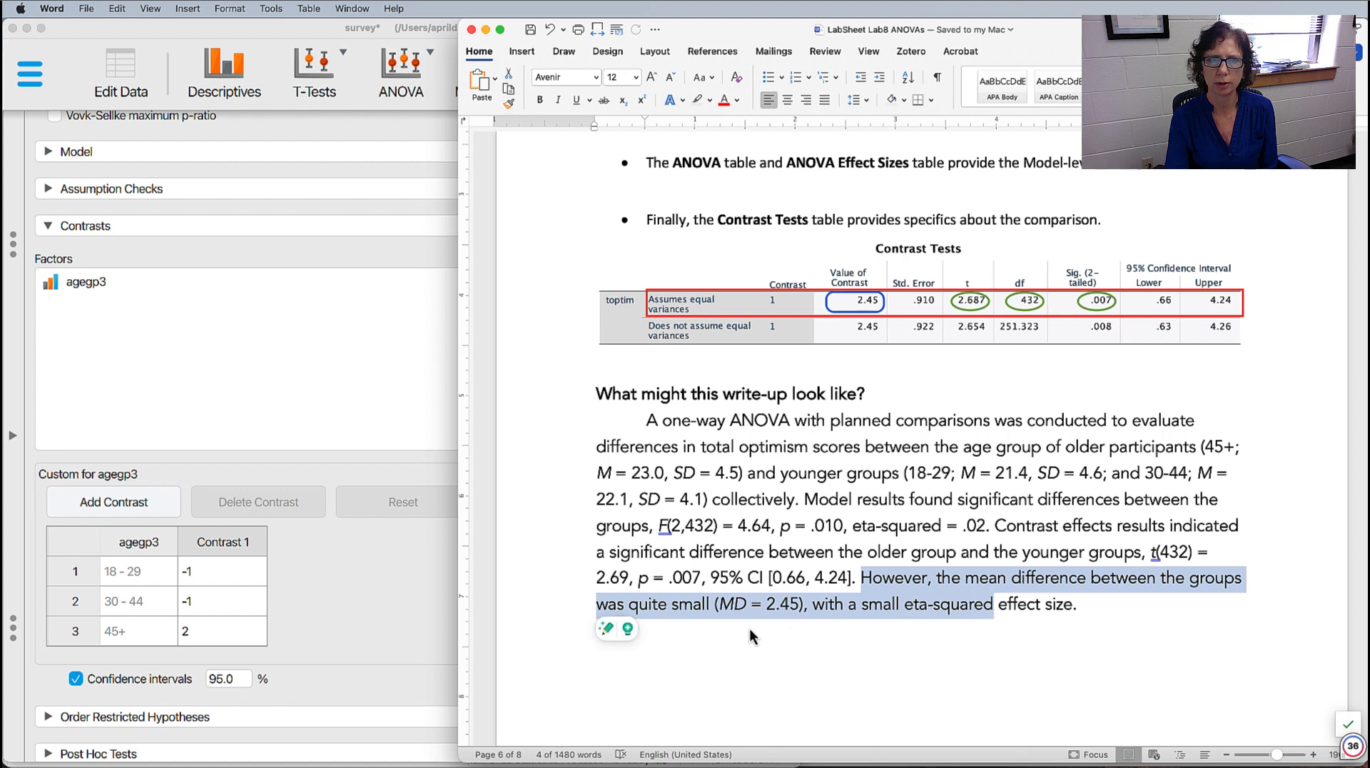
{"action": "key", "text": "super+Tab"}
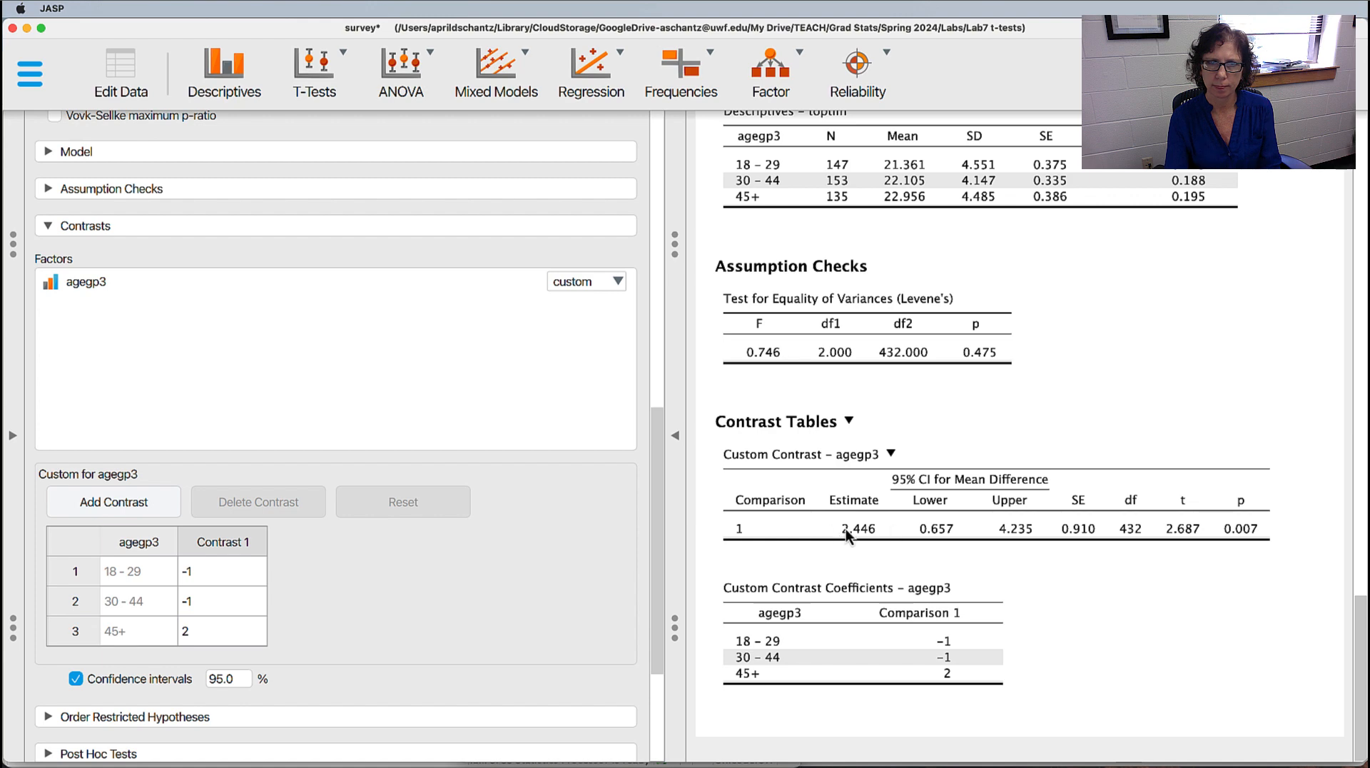
{"action": "key", "text": "super+Tab"}
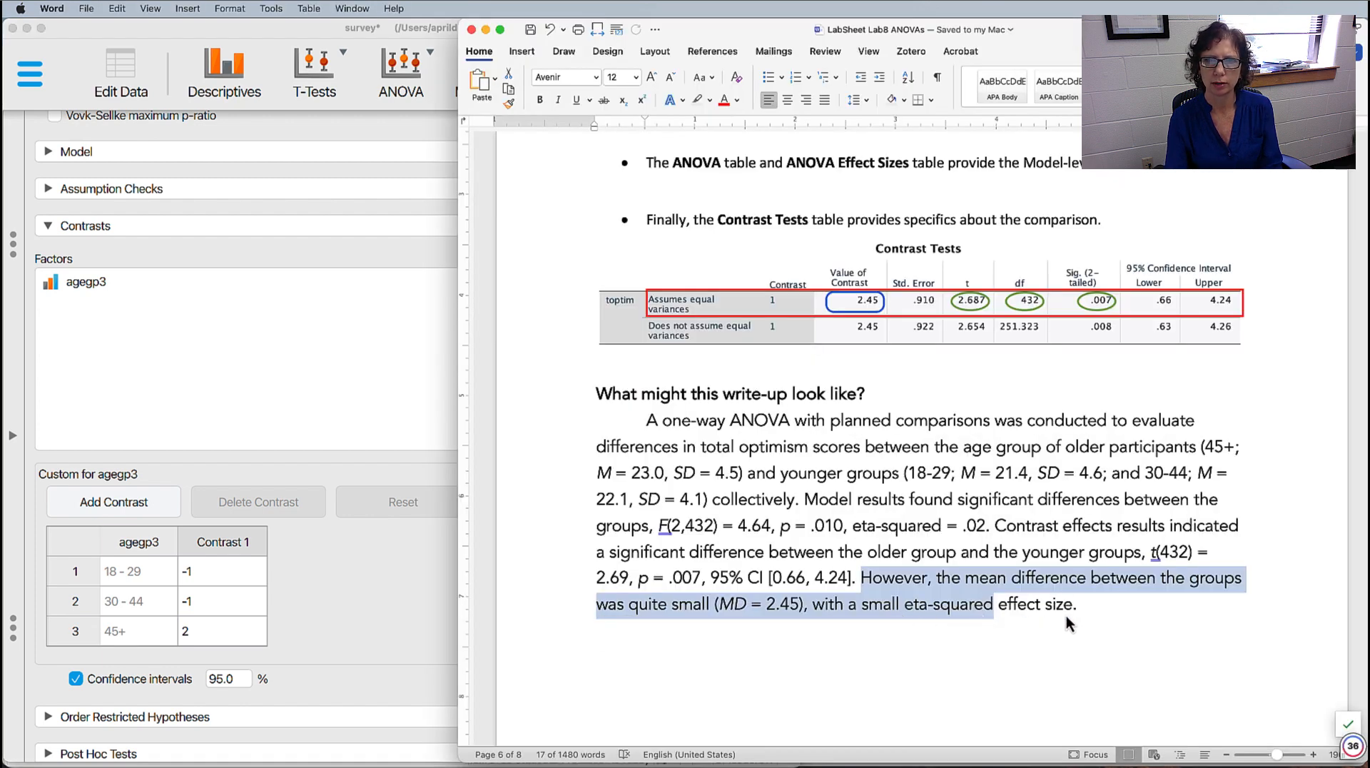
- Return to JASP and check the eta-squared effect size in the planned comparison's ANOVA table
{"action": "key", "text": "super+Tab"}
{"action": "scroll", "coordinate": [1131, 451], "scroll_direction": "up", "scroll_amount": 2}
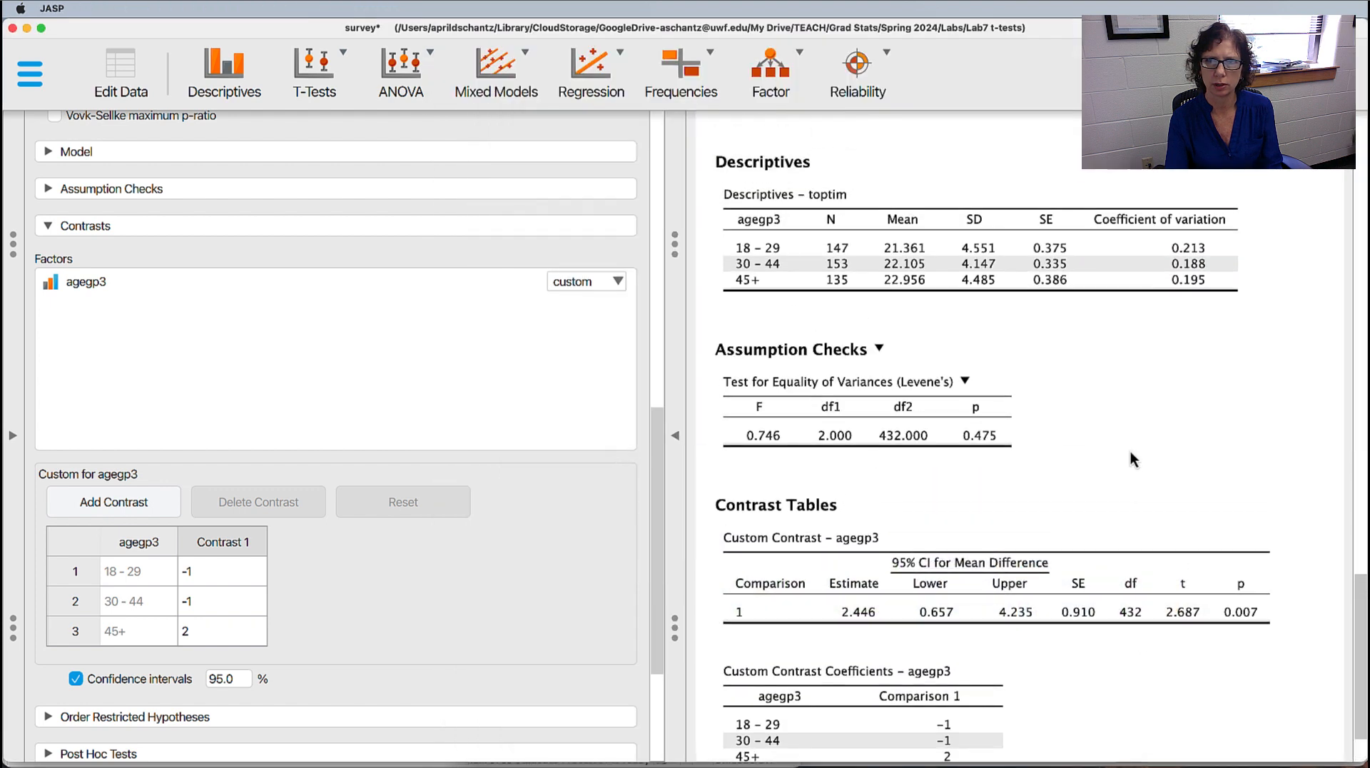
{"action": "scroll", "coordinate": [1130, 451], "scroll_direction": "up", "scroll_amount": 3}
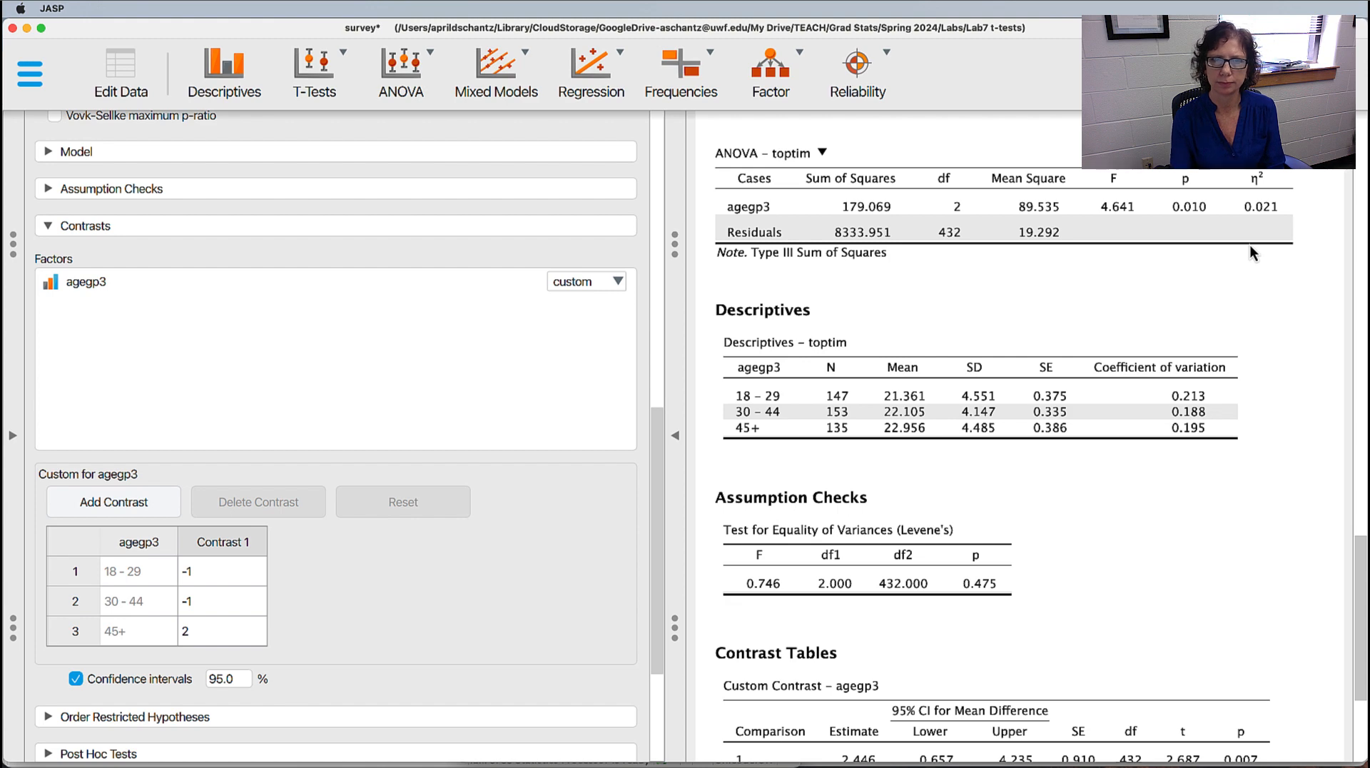
{"action": "scroll", "coordinate": [1096, 324], "scroll_direction": "up", "scroll_amount": 2}
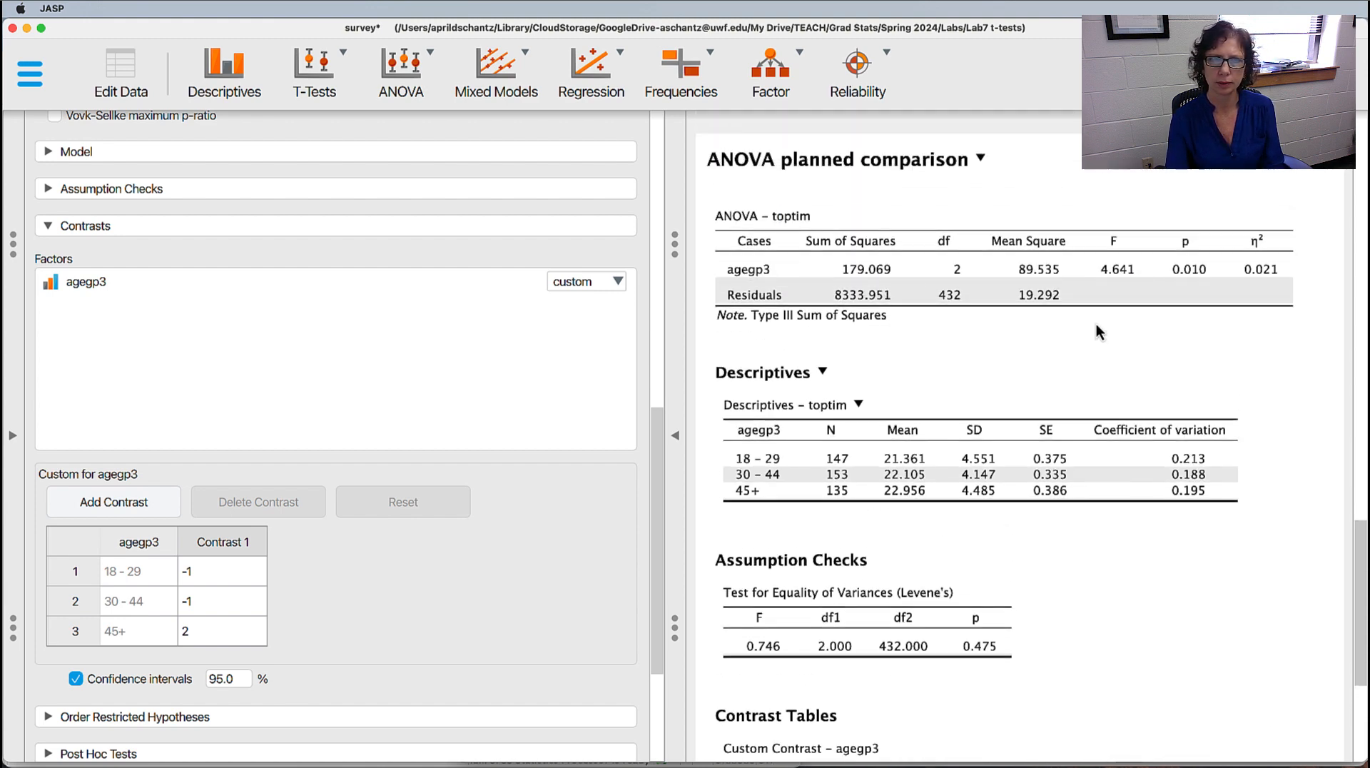
{"action": "scroll", "coordinate": [1097, 324], "scroll_direction": "up", "scroll_amount": 4}
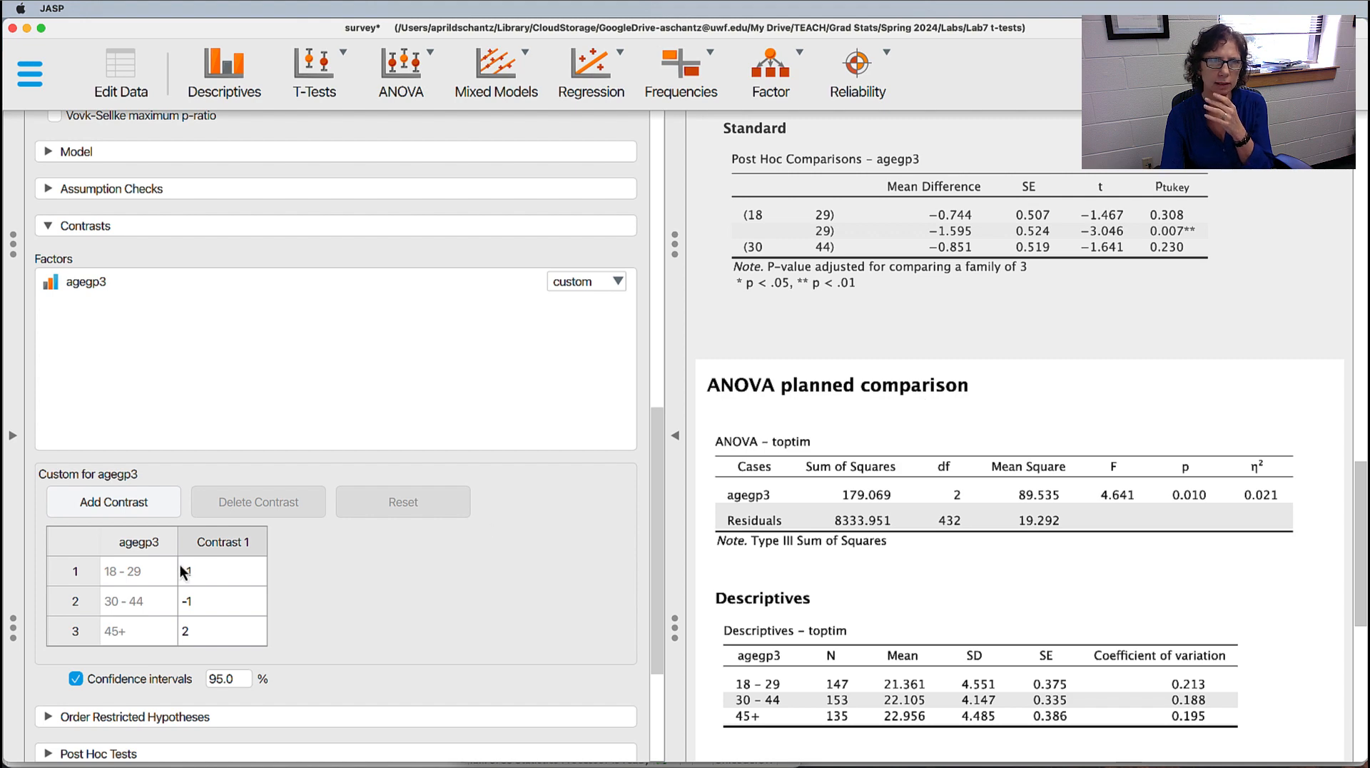
- Rename the planned comparison analysis to "ANOVA planned comparison btw Grp3 and Grp1&2"
{"action": "scroll", "coordinate": [183, 564], "scroll_direction": "up", "scroll_amount": 3}
{"action": "scroll", "coordinate": [183, 563], "scroll_direction": "up", "scroll_amount": 6}
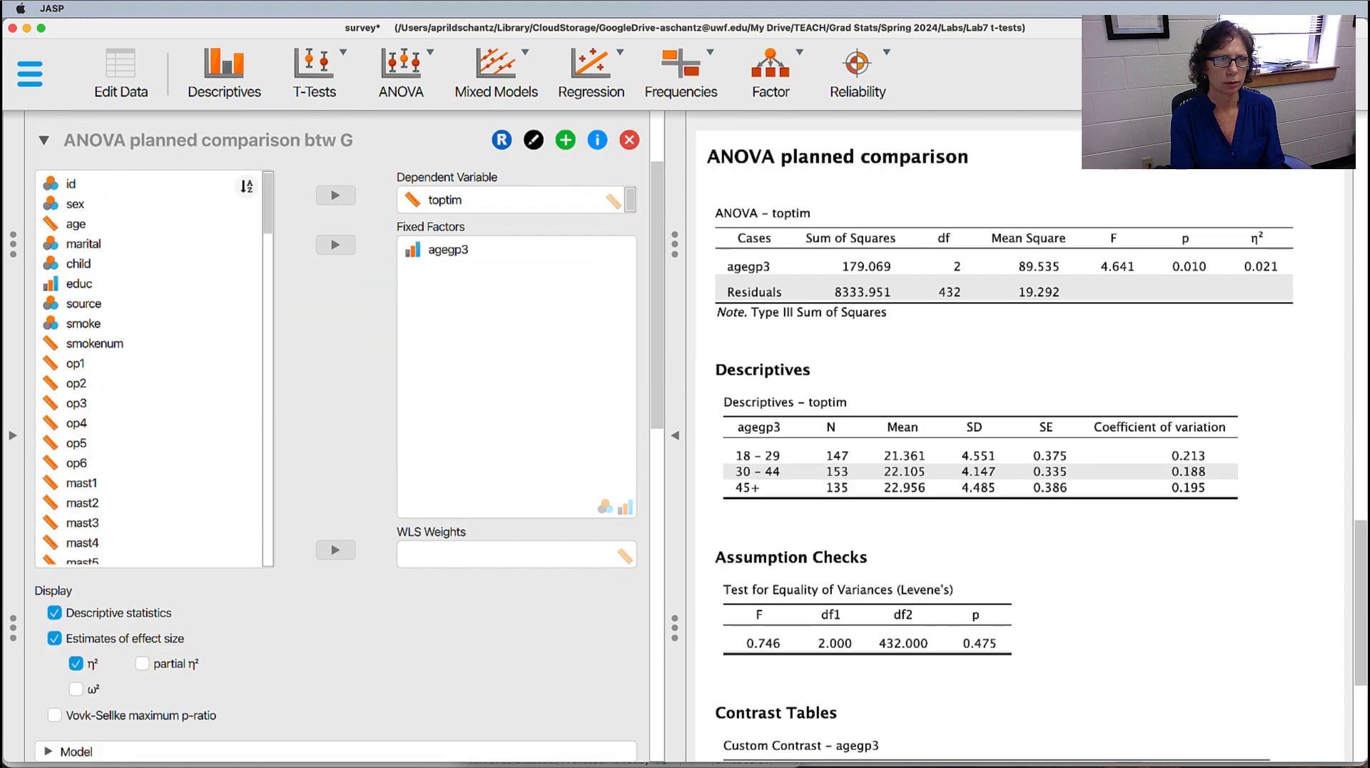
{"action": "type", "text": "rp"}
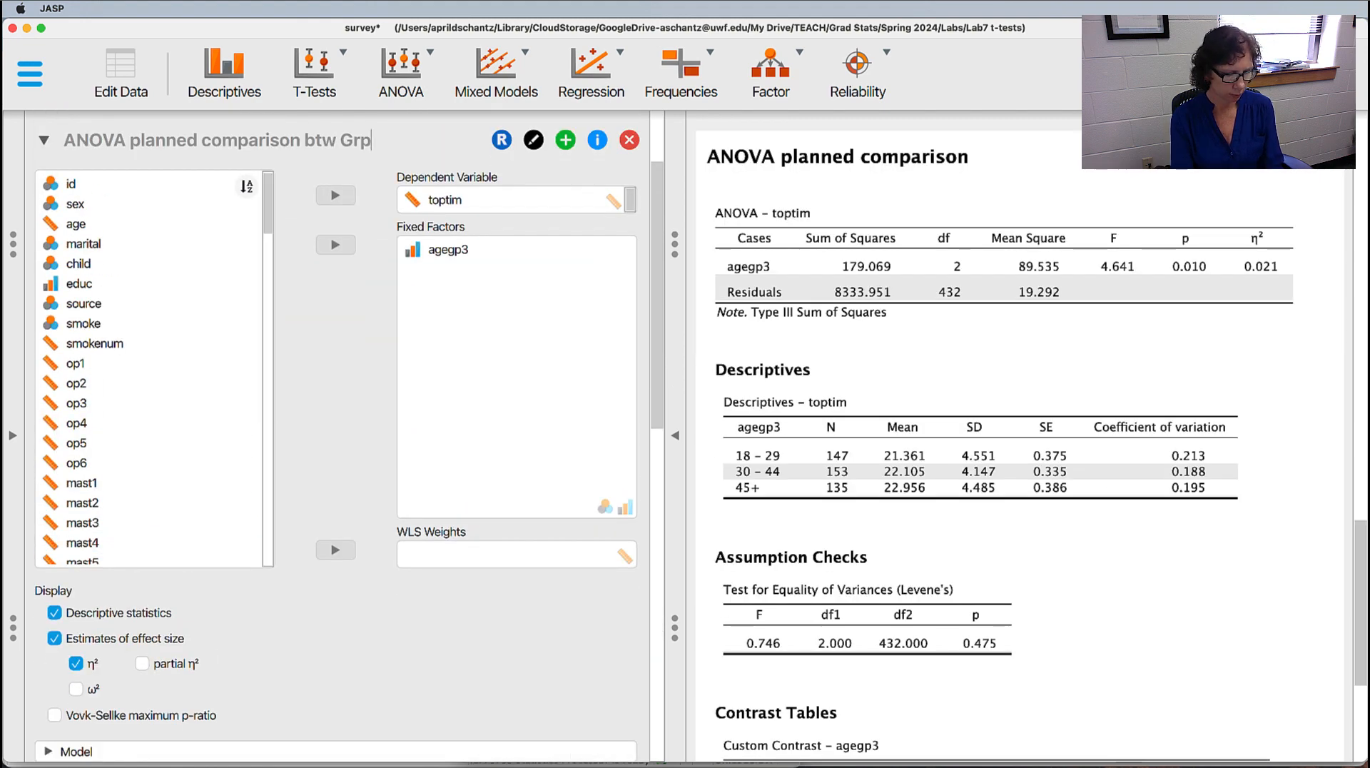
{"action": "type", "text": "3 and "}
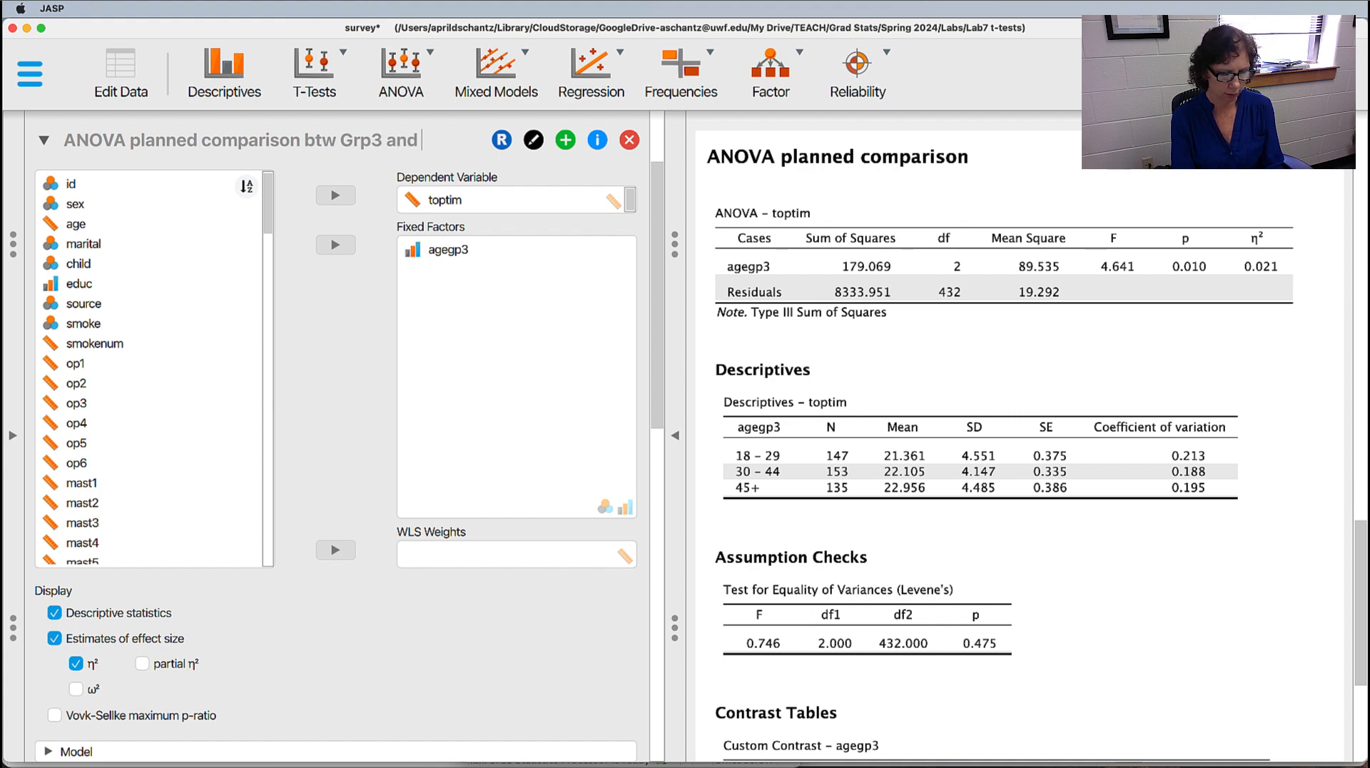
{"action": "type", "text": "Grp1"}
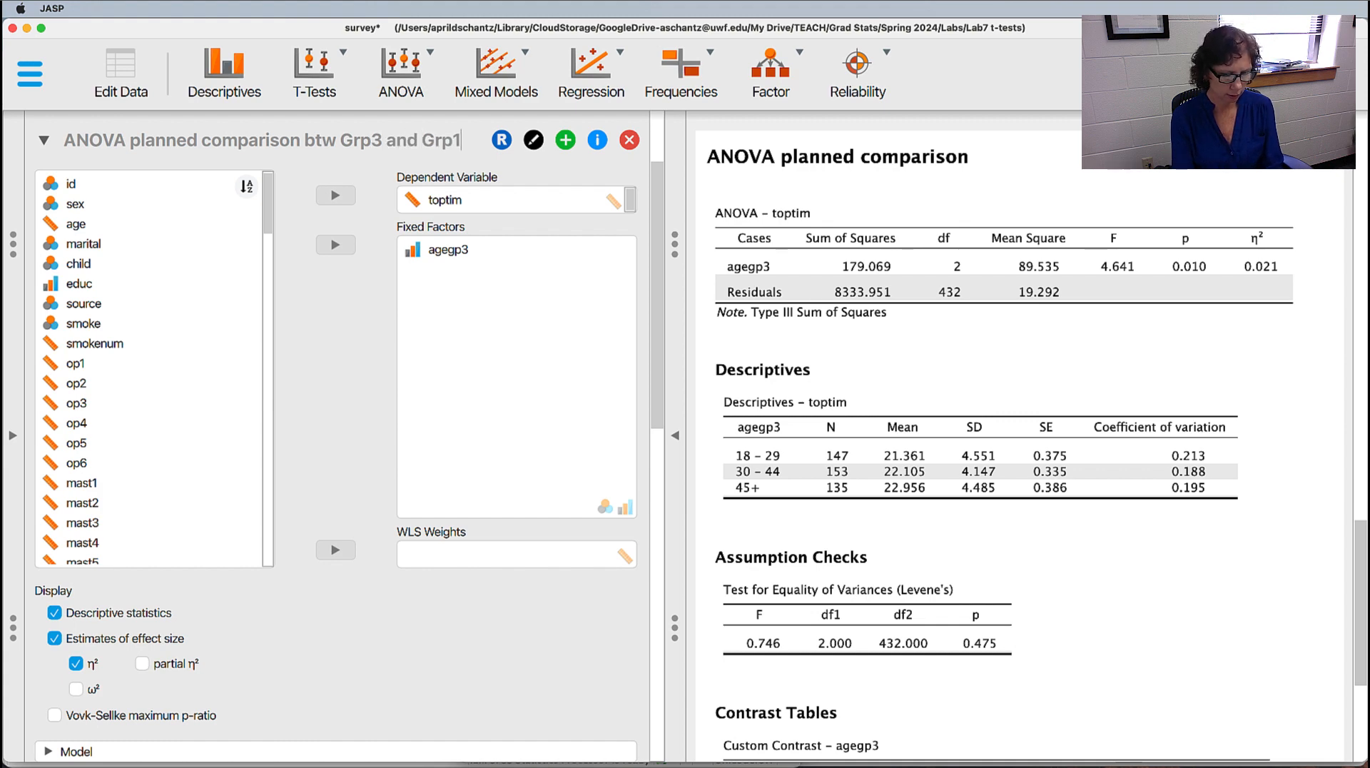
{"action": "type", "text": "&2"}
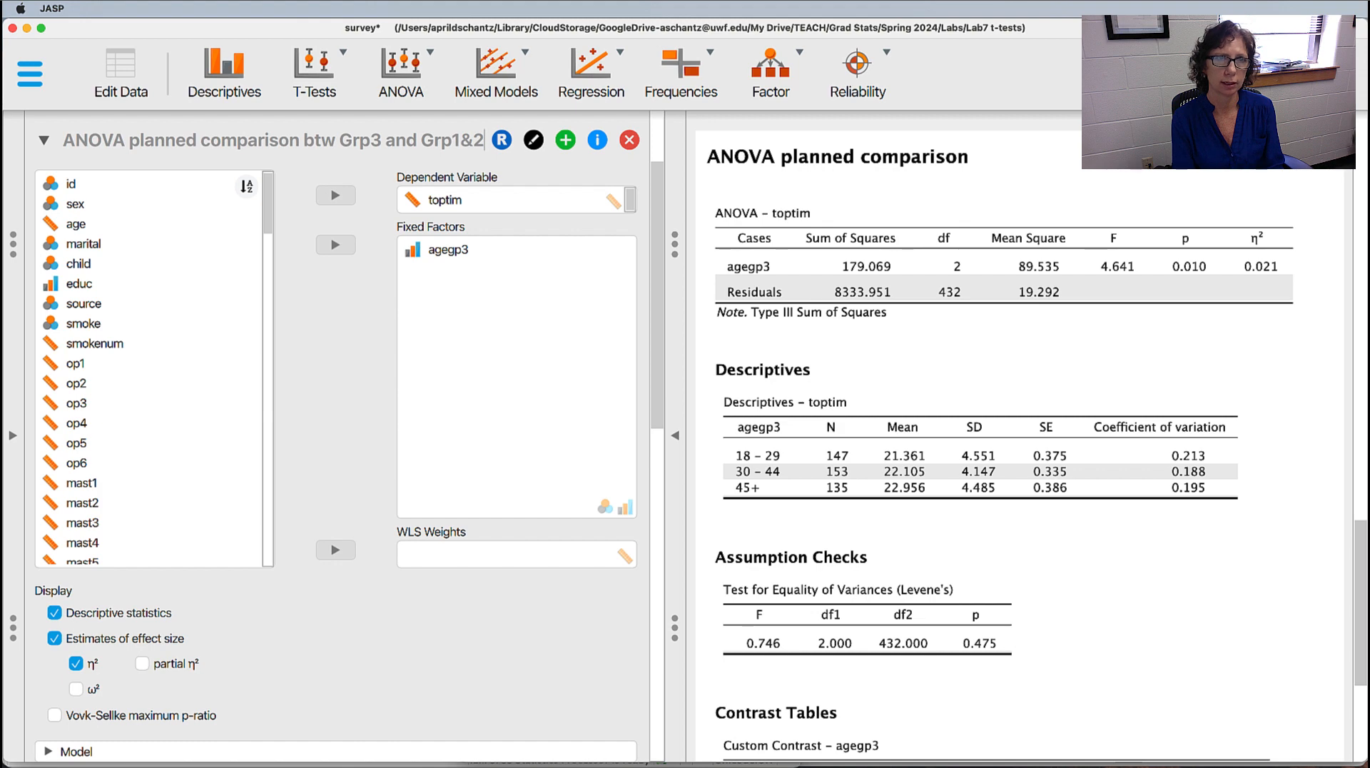
{"action": "key", "text": "Return"}
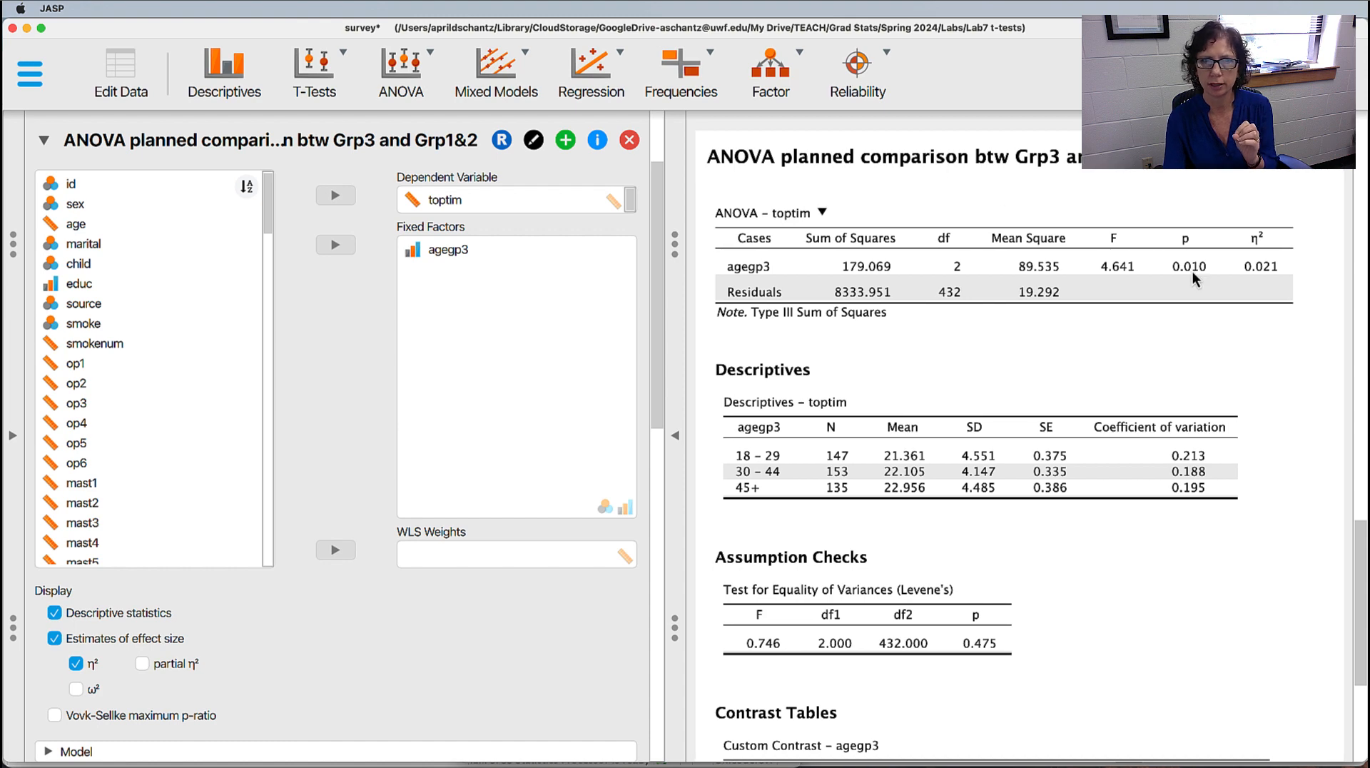
- Switch to the Word lab sheet and read the Planned Comparisons ANOVA section on comparing two levels, highlighting the Group2 coefficient
{"action": "scroll", "coordinate": [1176, 285], "scroll_direction": "down", "scroll_amount": 5}
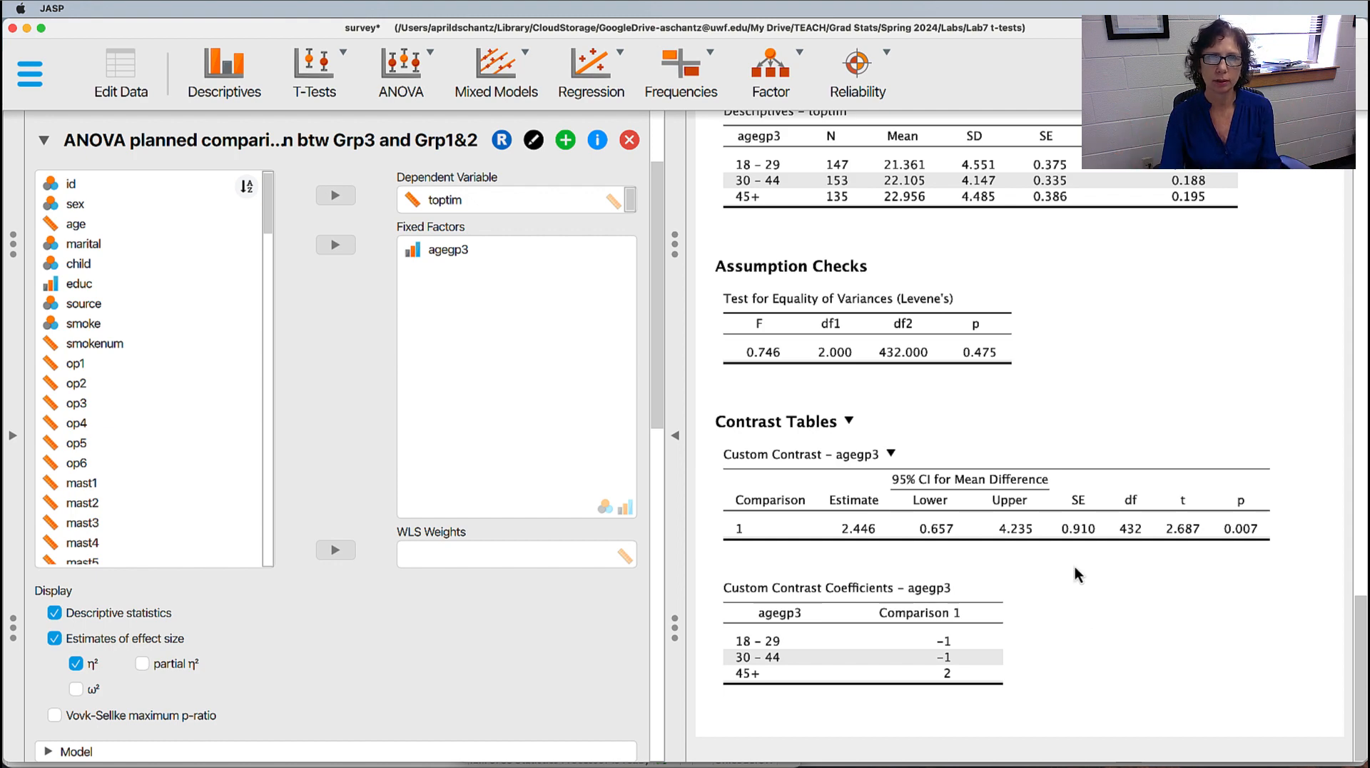
{"action": "key", "text": "super+Tab"}
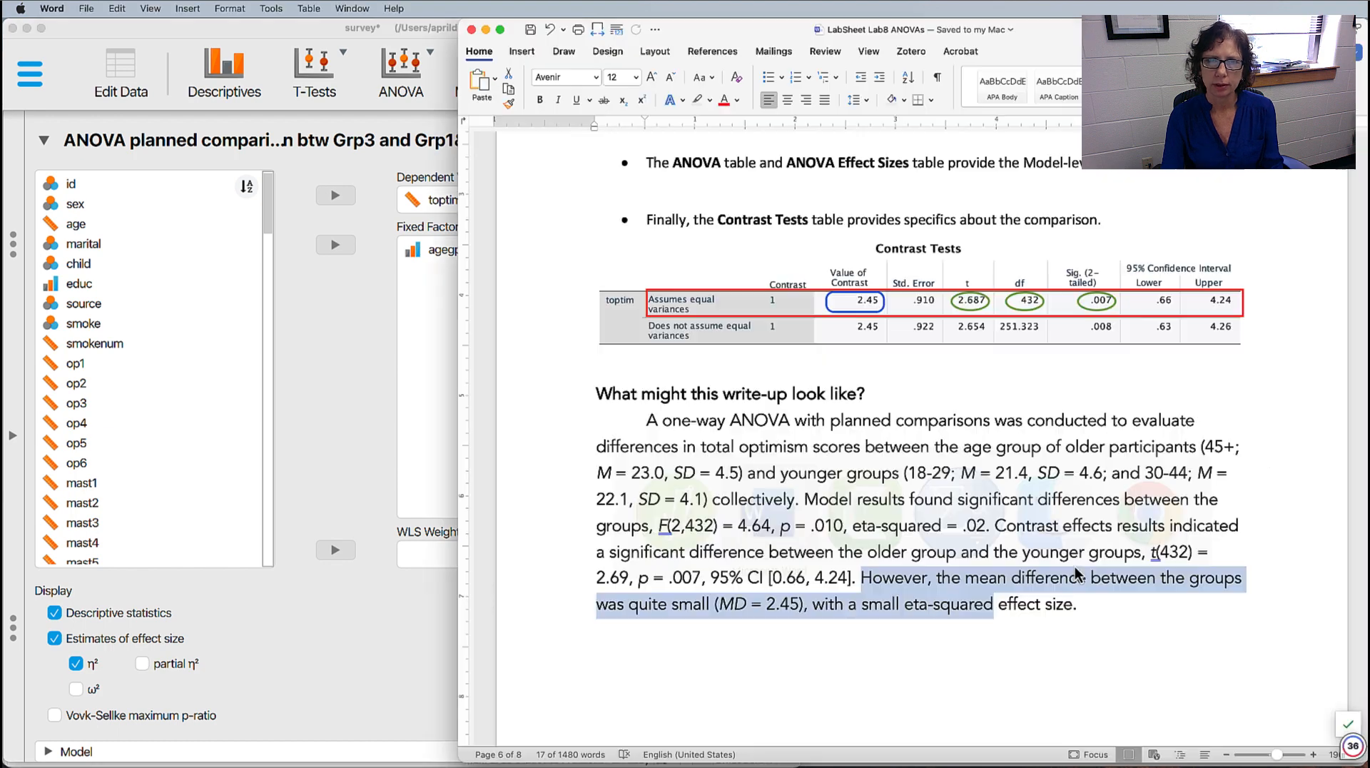
{"action": "scroll", "coordinate": [986, 370], "scroll_direction": "down", "scroll_amount": 10}
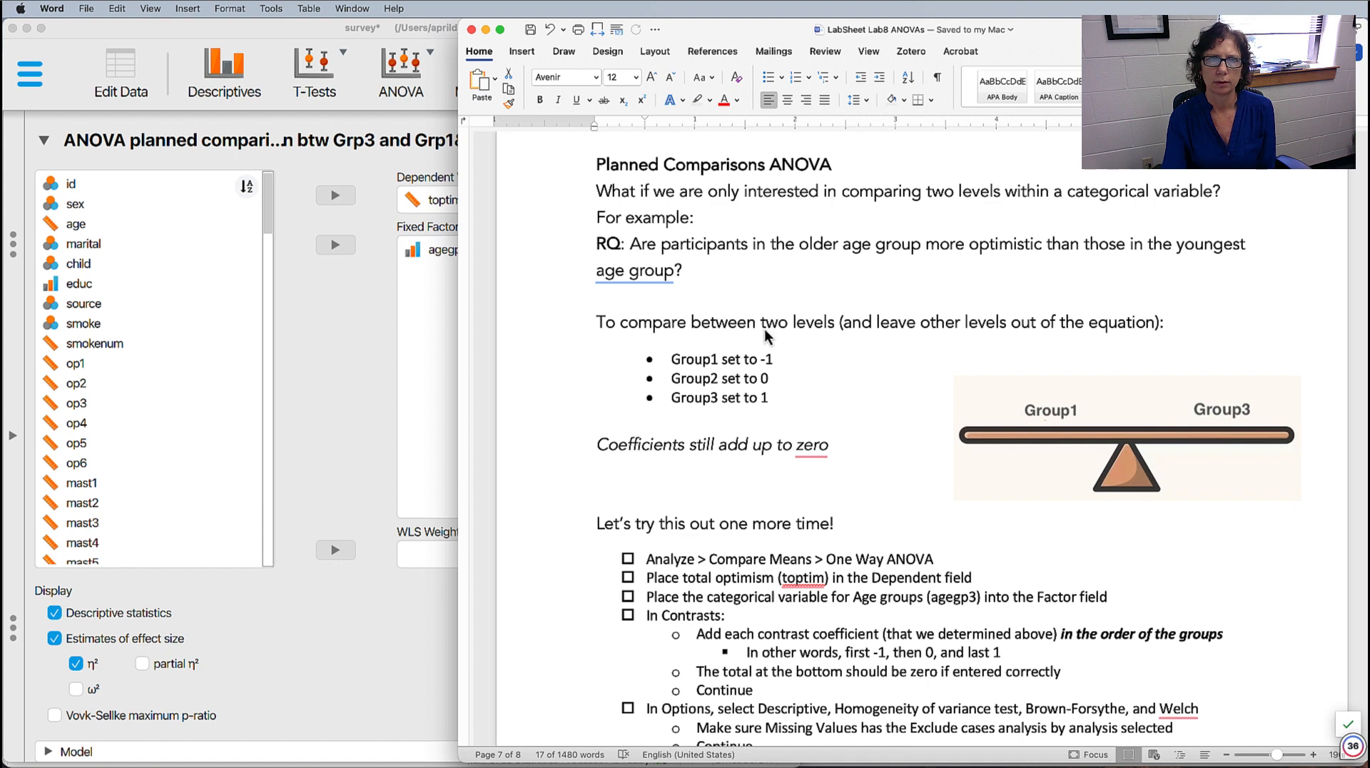
{"action": "left_click_drag", "start_coordinate": [683, 332], "coordinate": [1010, 329]}
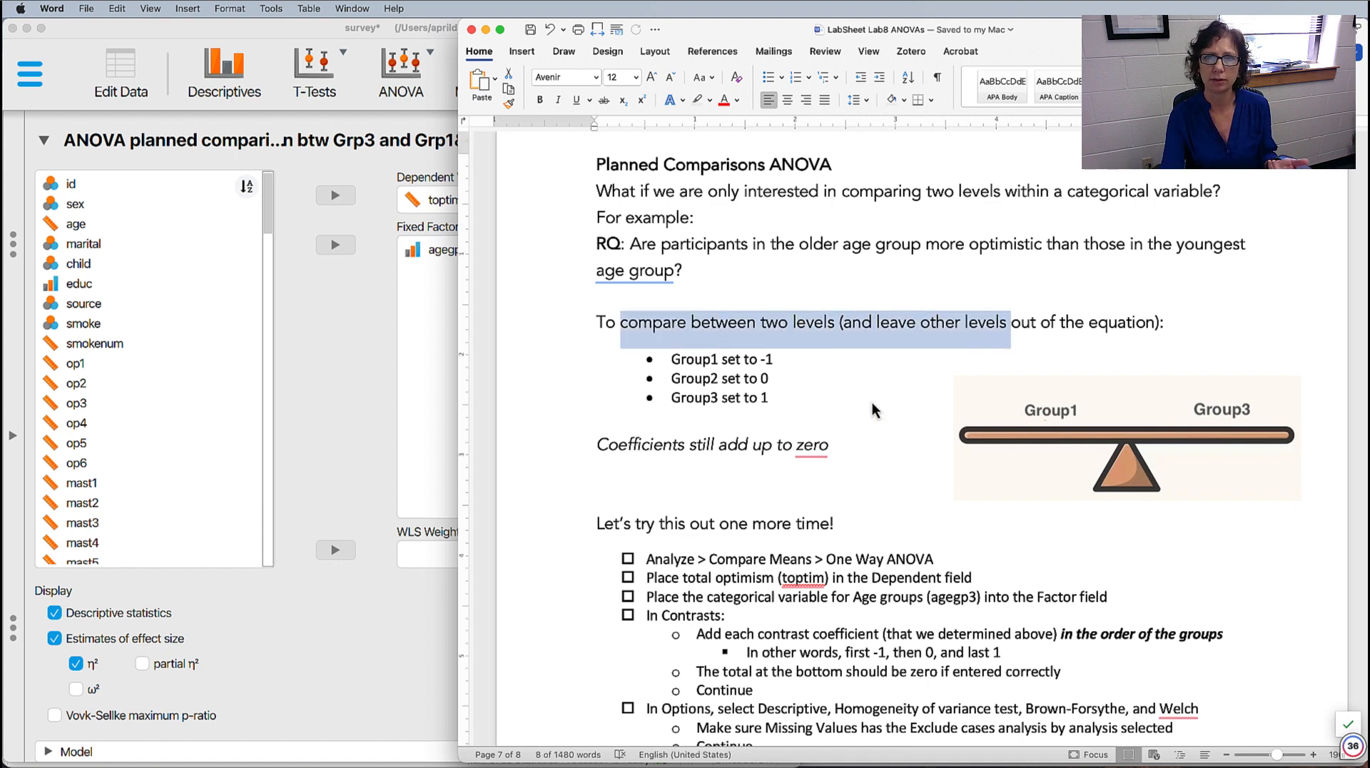
{"action": "left_click_drag", "start_coordinate": [672, 379], "coordinate": [779, 381]}
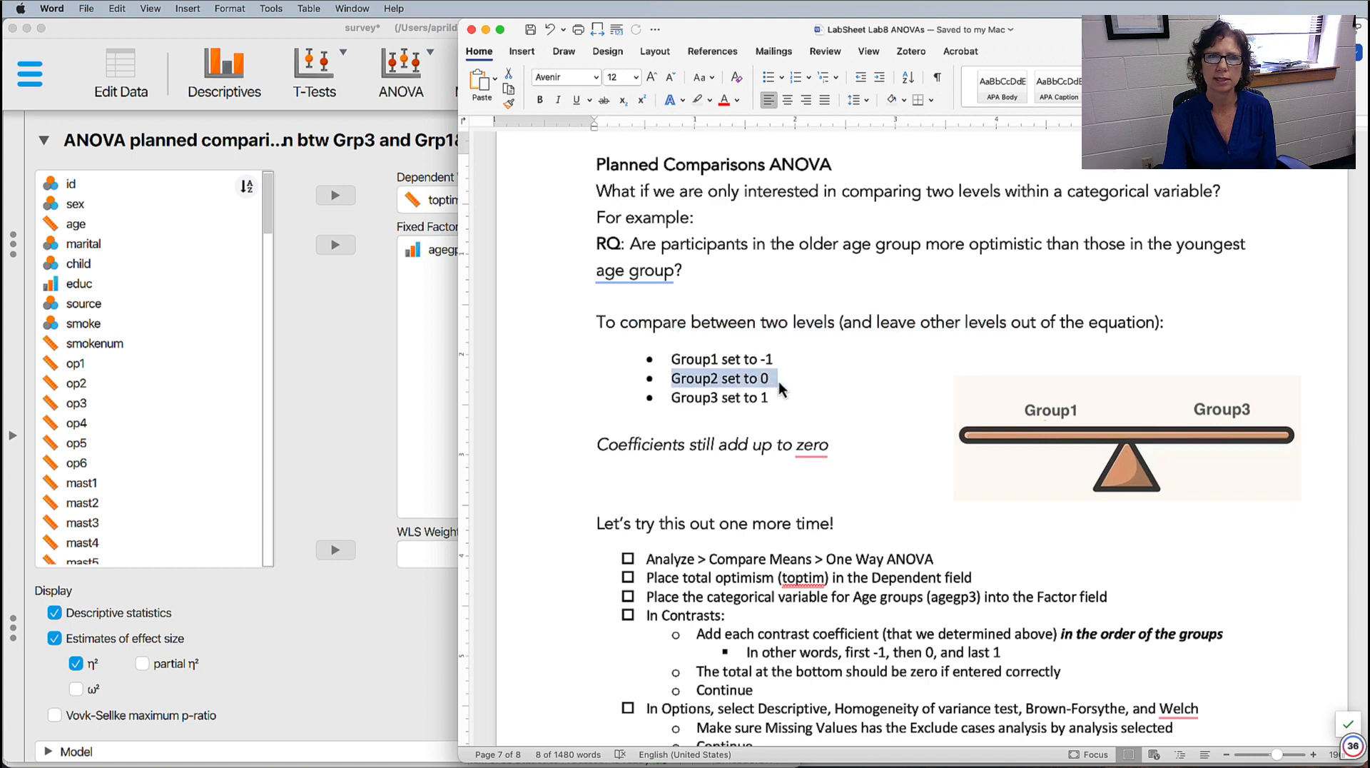
{"action": "left_click", "coordinate": [1245, 640]}
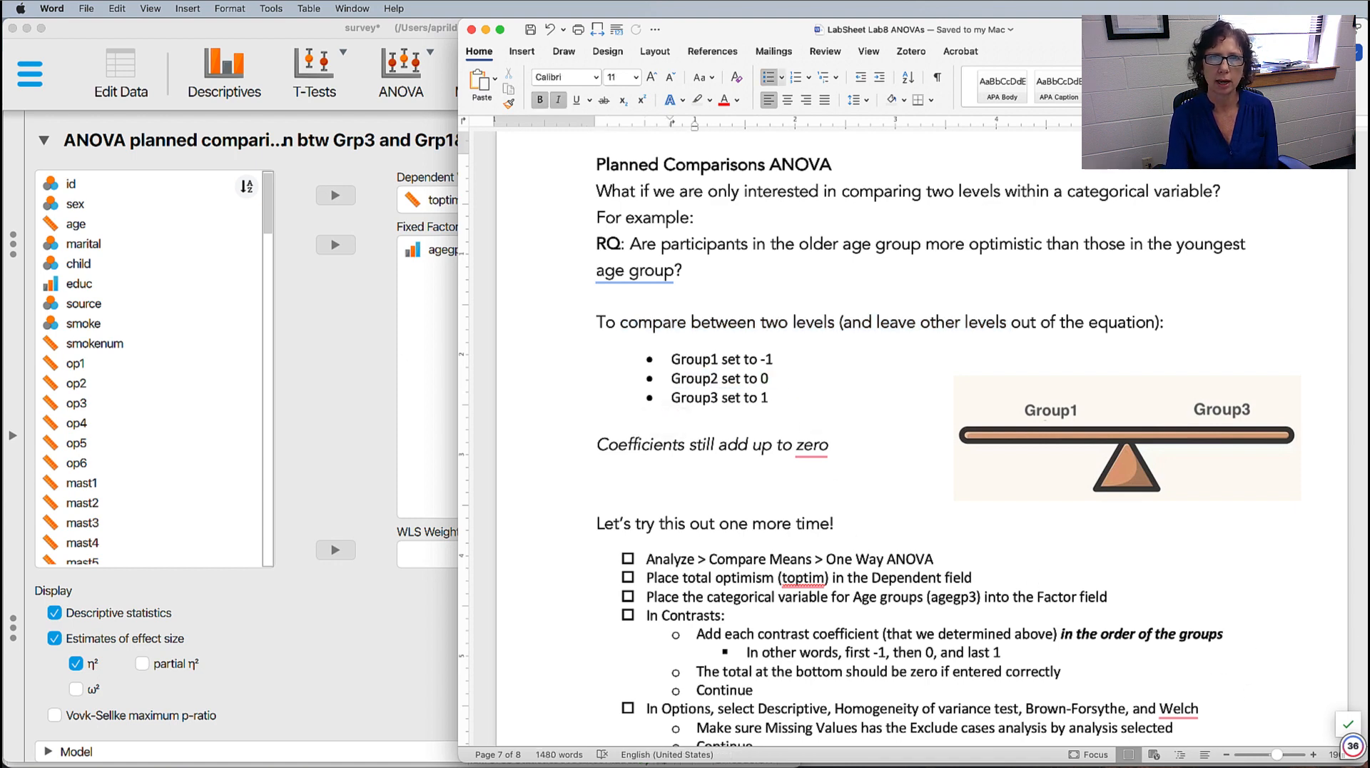
{"action": "left_click", "coordinate": [1265, 606]}
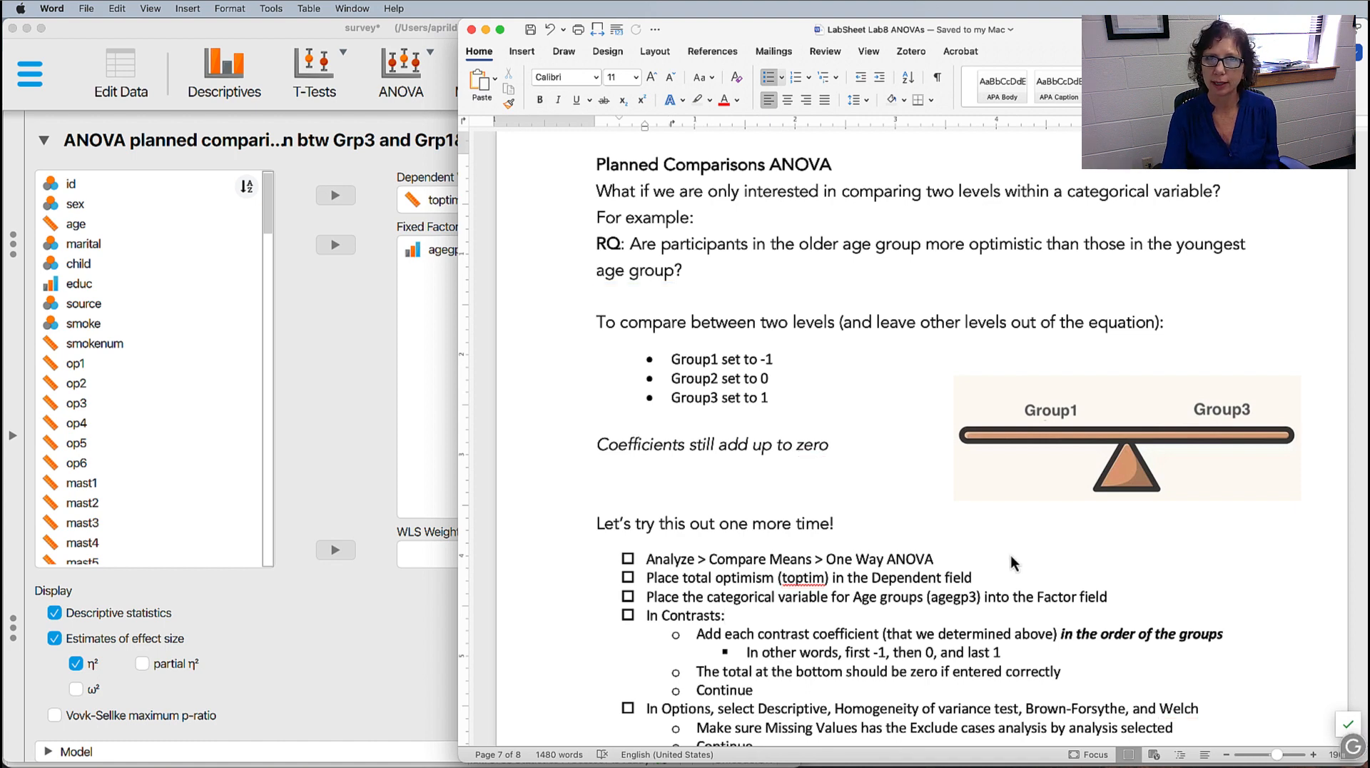
- Return to JASP and duplicate the Grp3 and Grp1&2 planned comparison analysis
{"action": "left_click", "coordinate": [322, 445]}
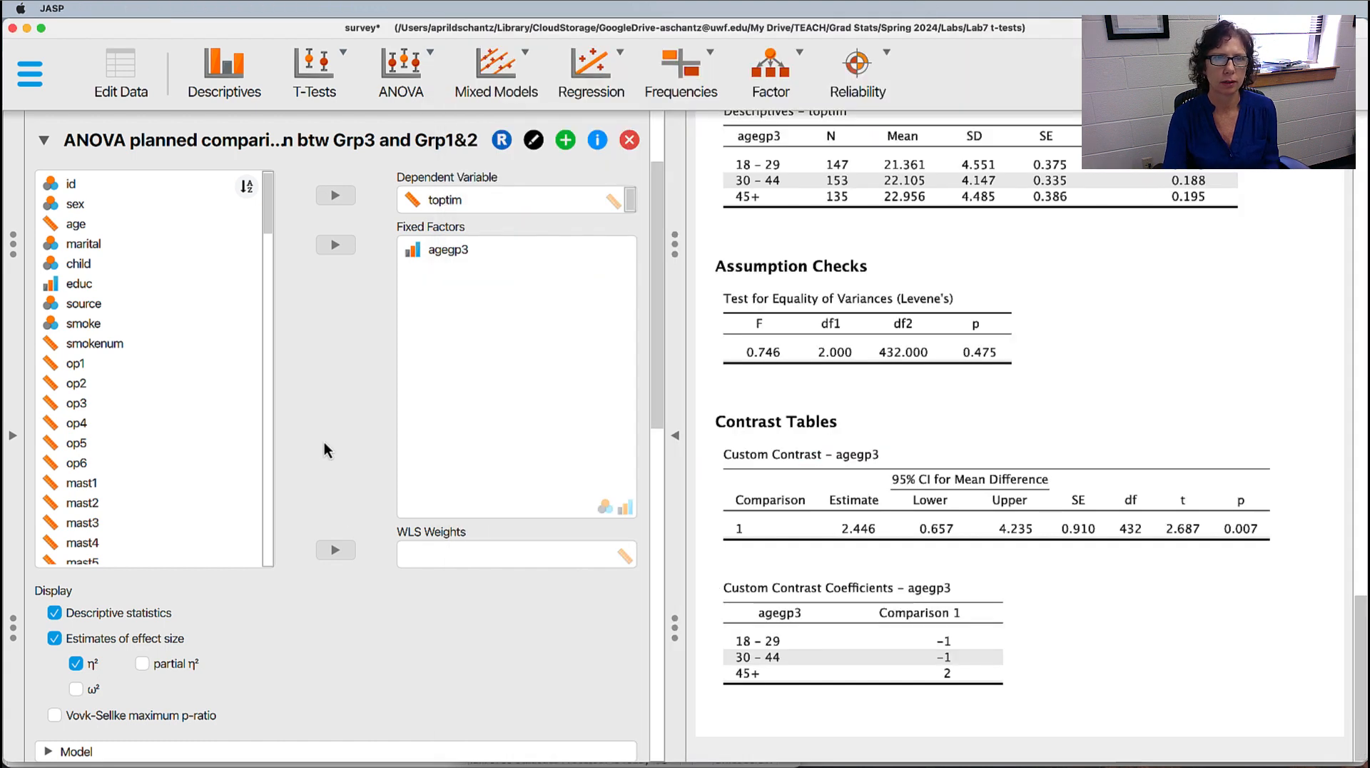
{"action": "left_click", "coordinate": [567, 139]}
{"action": "scroll", "coordinate": [361, 395], "scroll_direction": "up", "scroll_amount": 2}
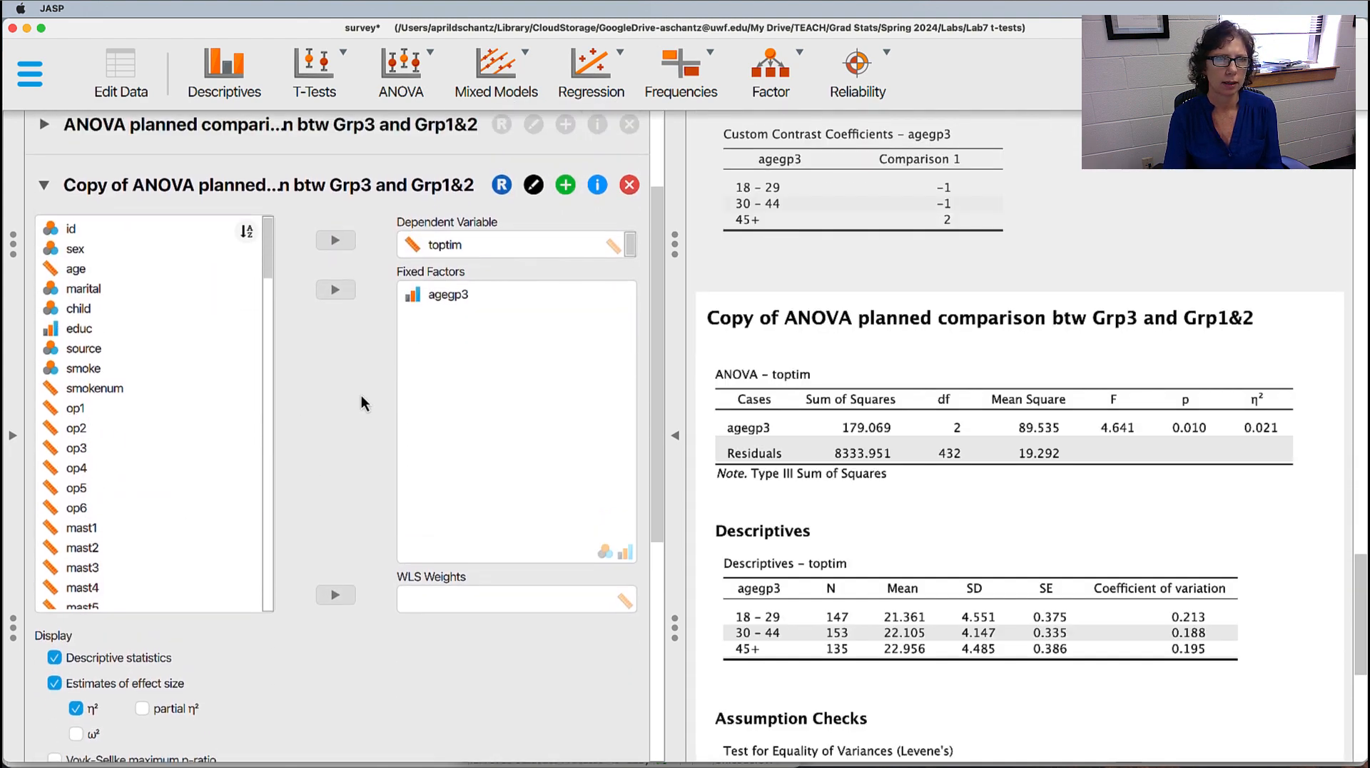
- Rename the duplicated analysis to "ANOVA planned comparison btw Grp3 and Grp1"
{"action": "left_click", "coordinate": [533, 237]}
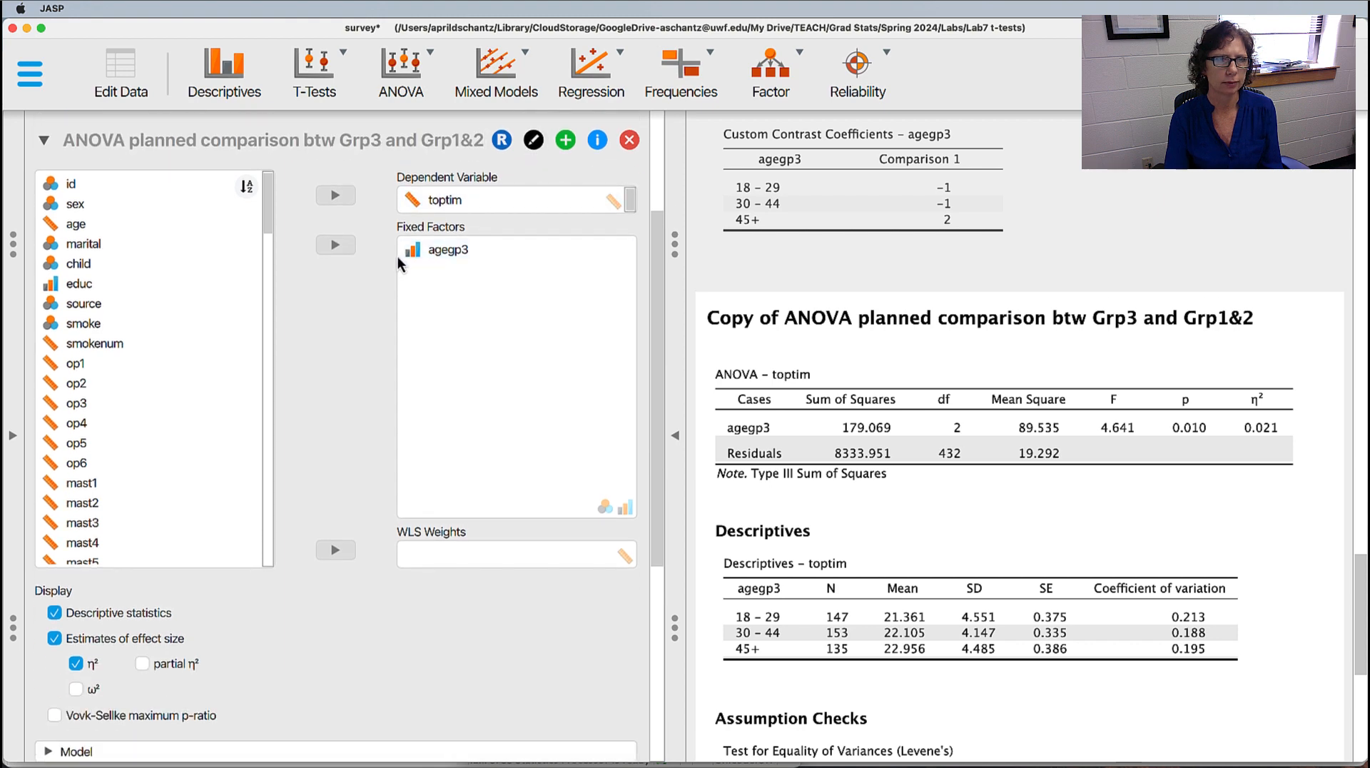
{"action": "scroll", "coordinate": [397, 255], "scroll_direction": "up", "scroll_amount": 1}
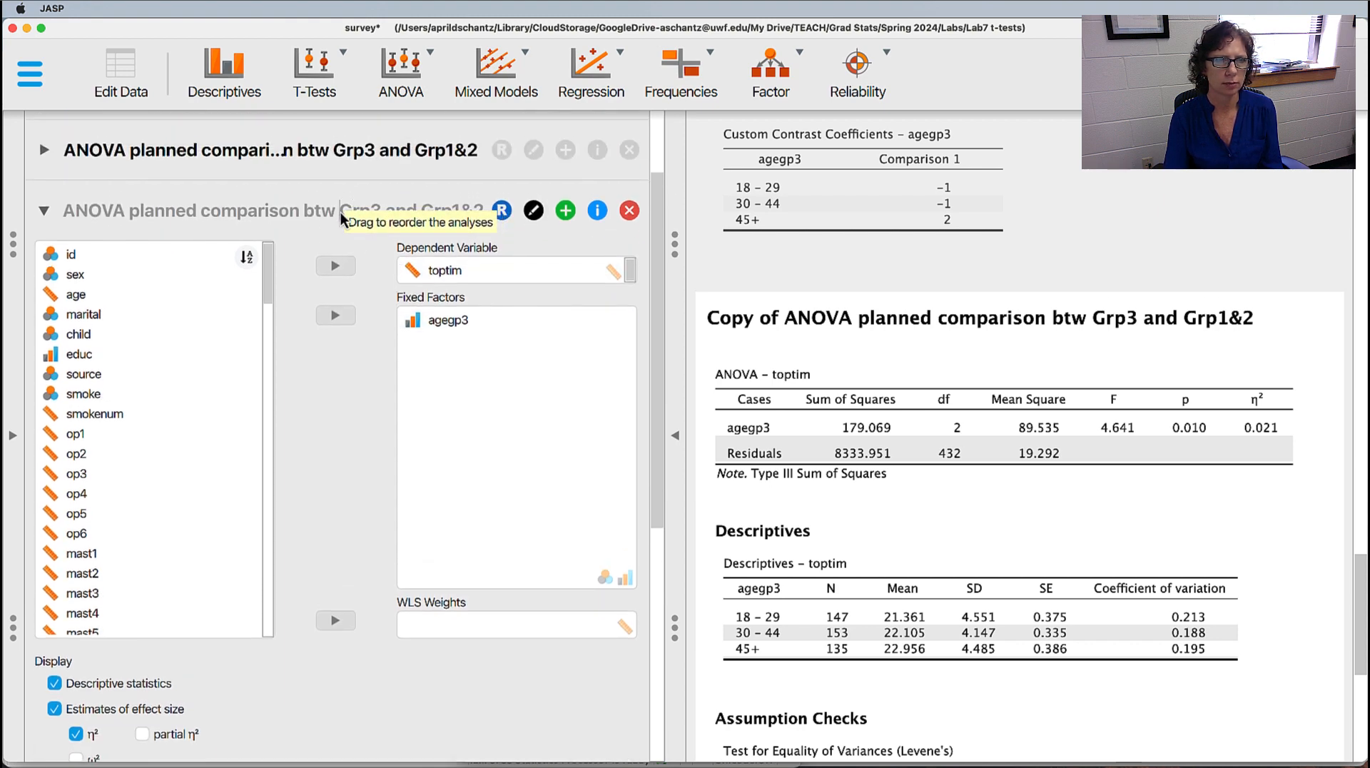
{"action": "double_click", "coordinate": [364, 212]}
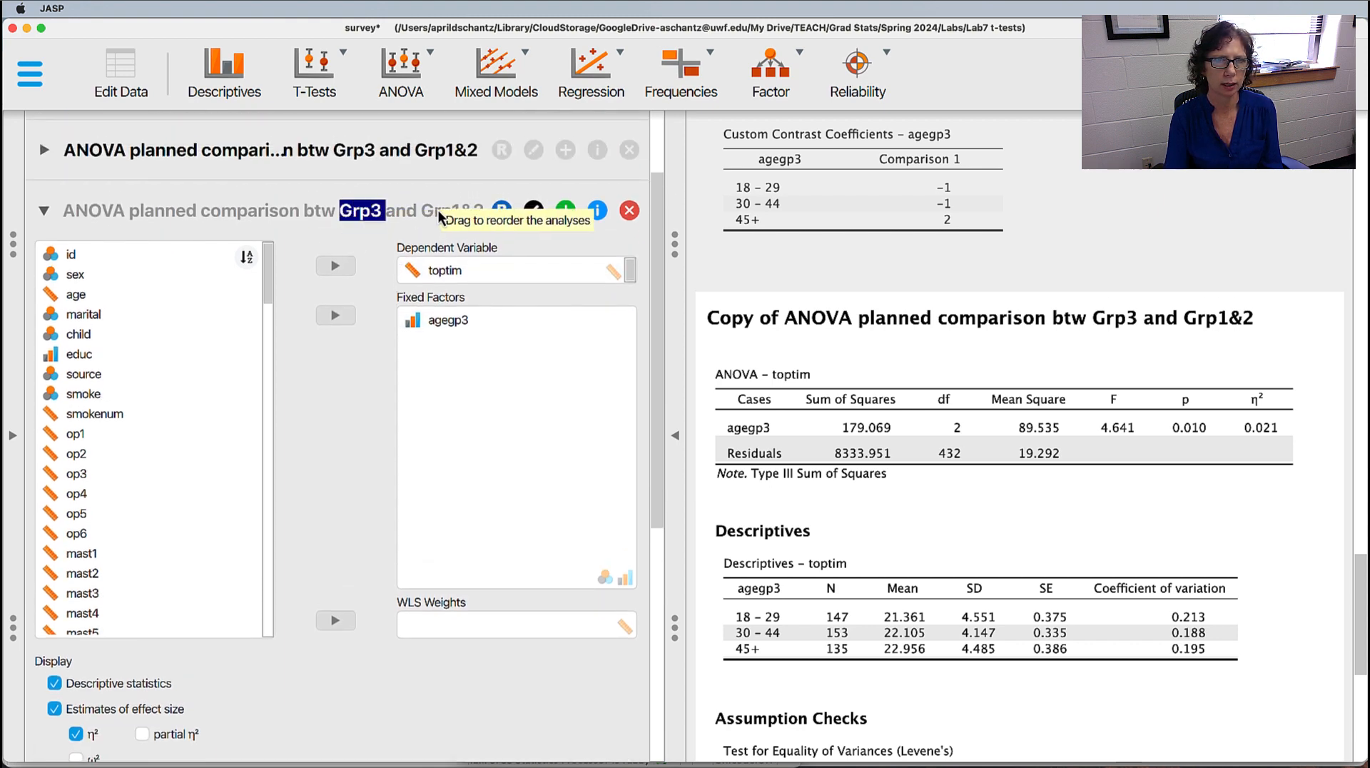
{"action": "left_click_drag", "start_coordinate": [454, 212], "coordinate": [530, 217]}
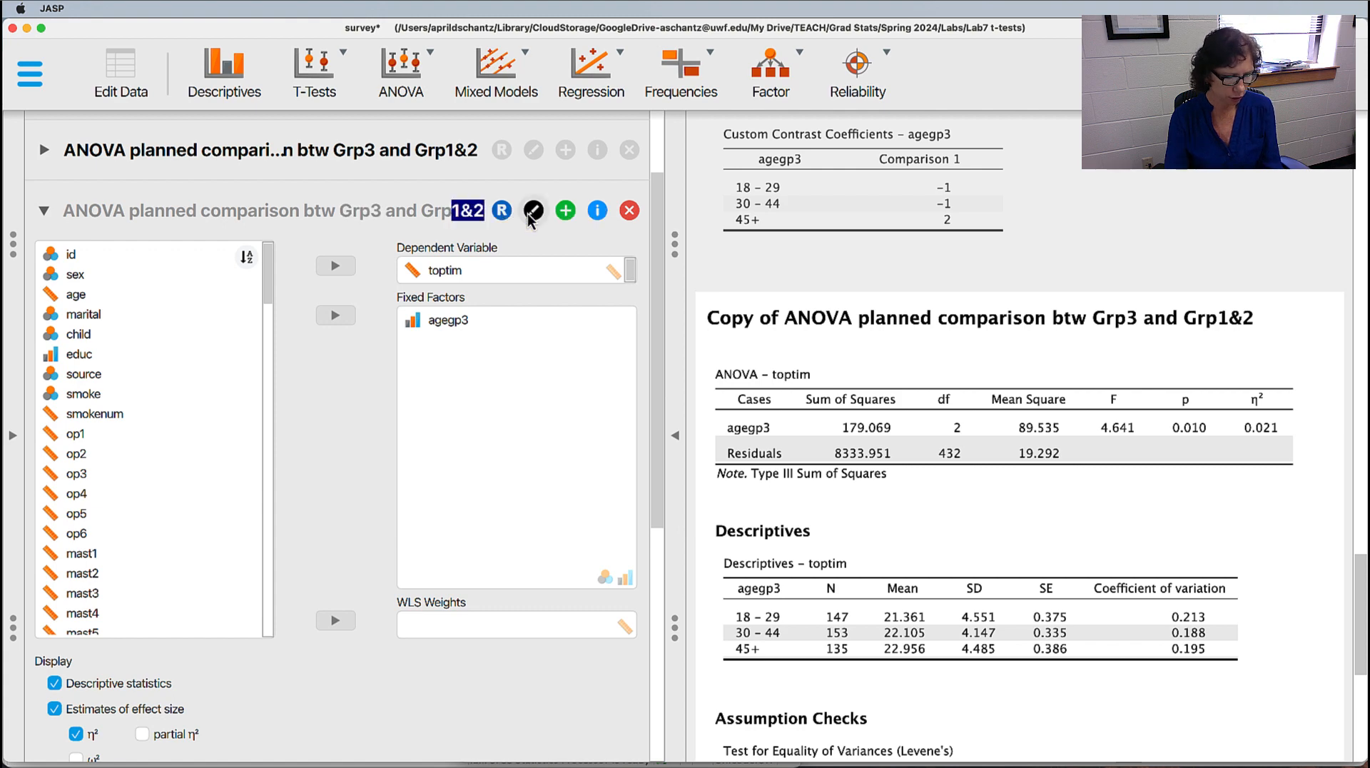
{"action": "key", "text": "BackSpace"}
{"action": "key", "text": "Return"}
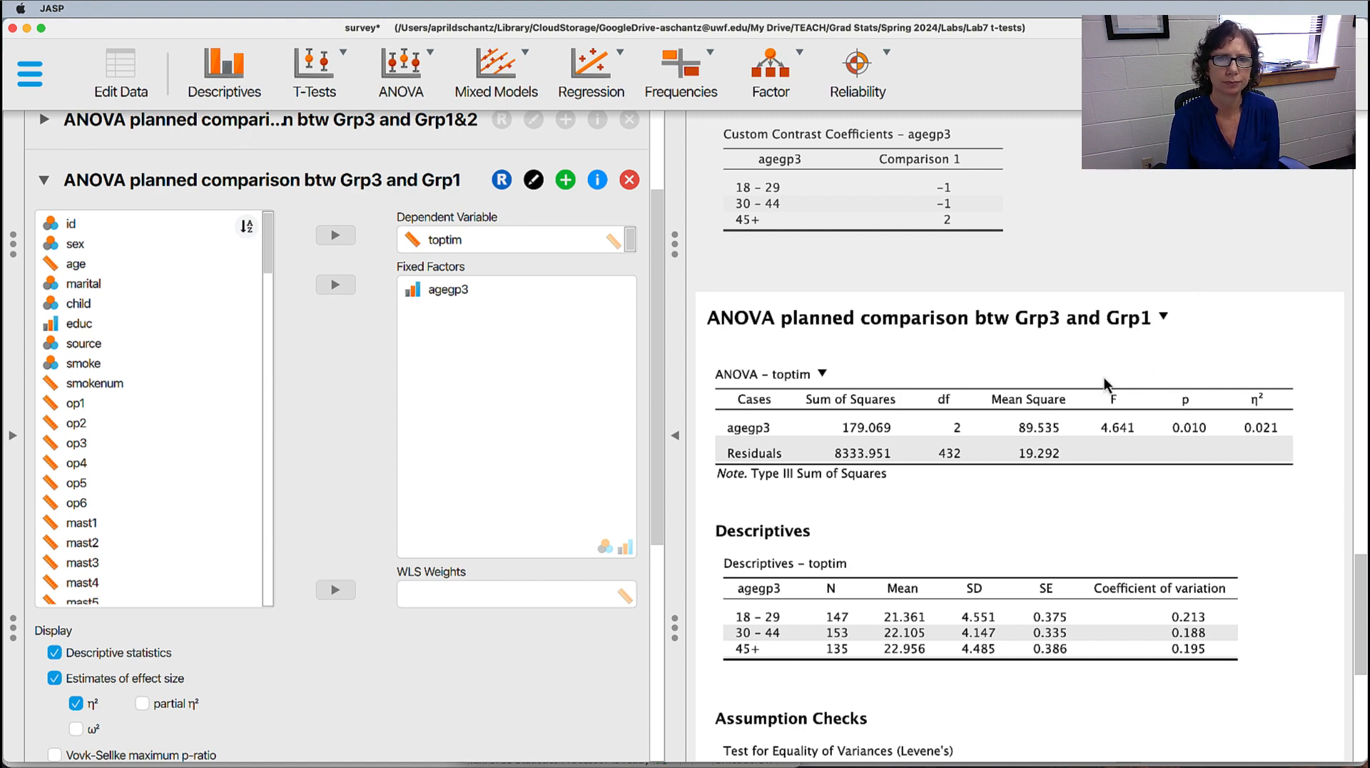
- In the duplicated Grp3 and Grp1 analysis, set the agegp3 custom contrast coefficients to 0 for 30 – 44 and 1 for 45+
{"action": "scroll", "coordinate": [1104, 377], "scroll_direction": "down", "scroll_amount": 2}
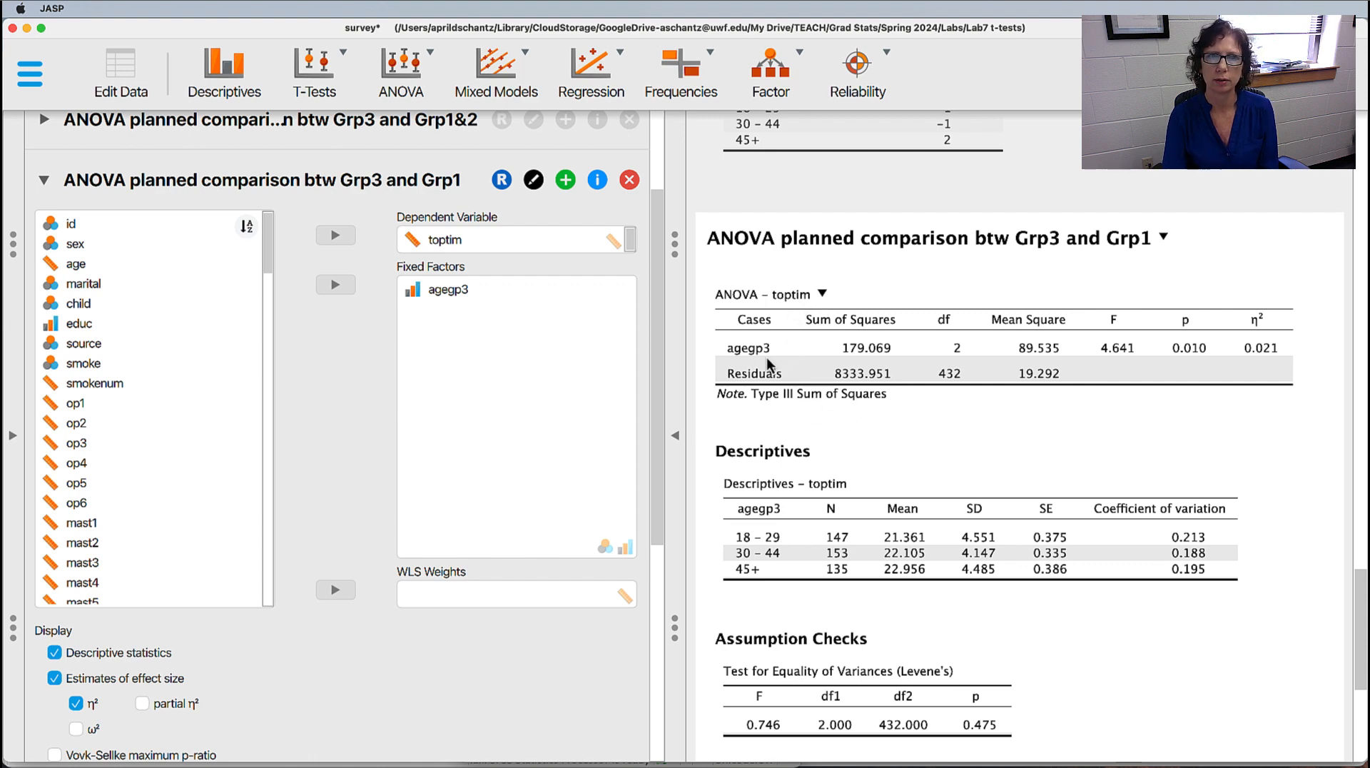
{"action": "scroll", "coordinate": [1178, 416], "scroll_direction": "down", "scroll_amount": 5}
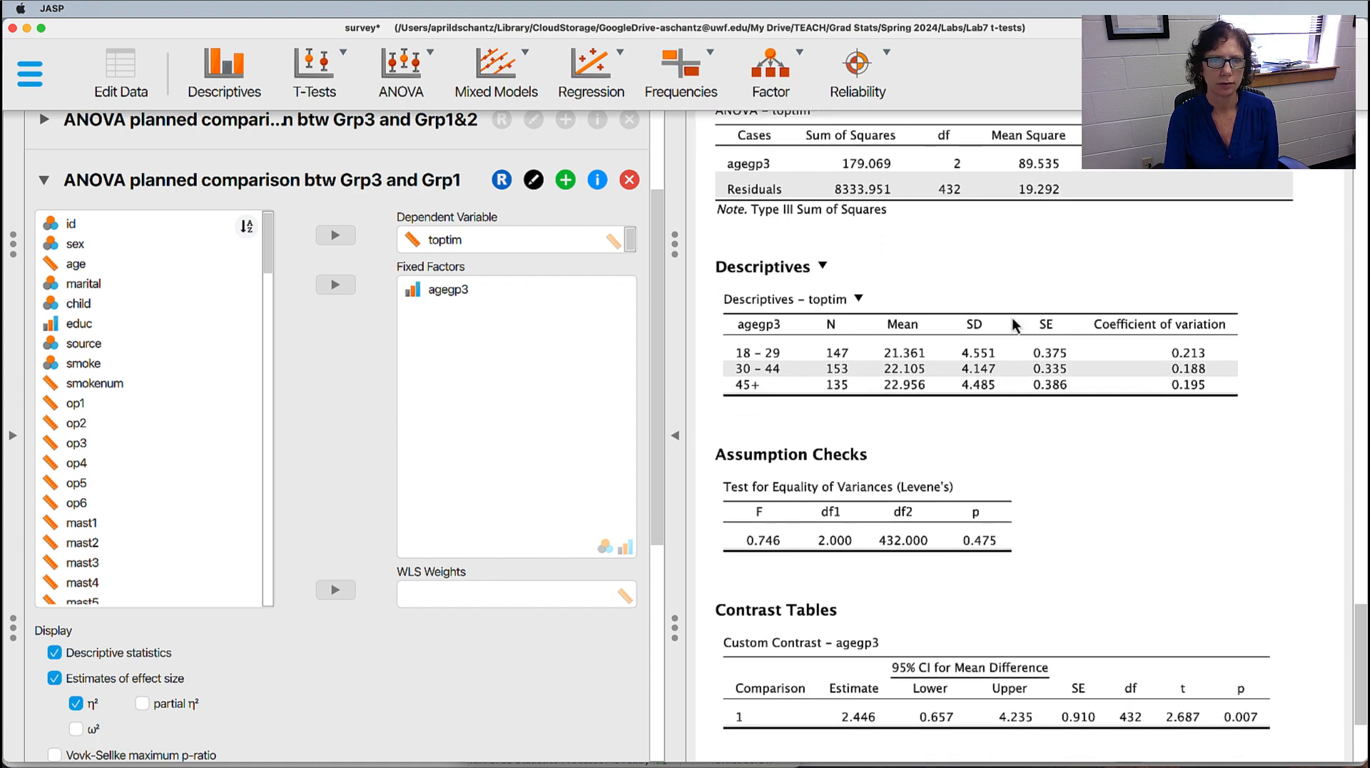
{"action": "scroll", "coordinate": [1095, 391], "scroll_direction": "down", "scroll_amount": 3}
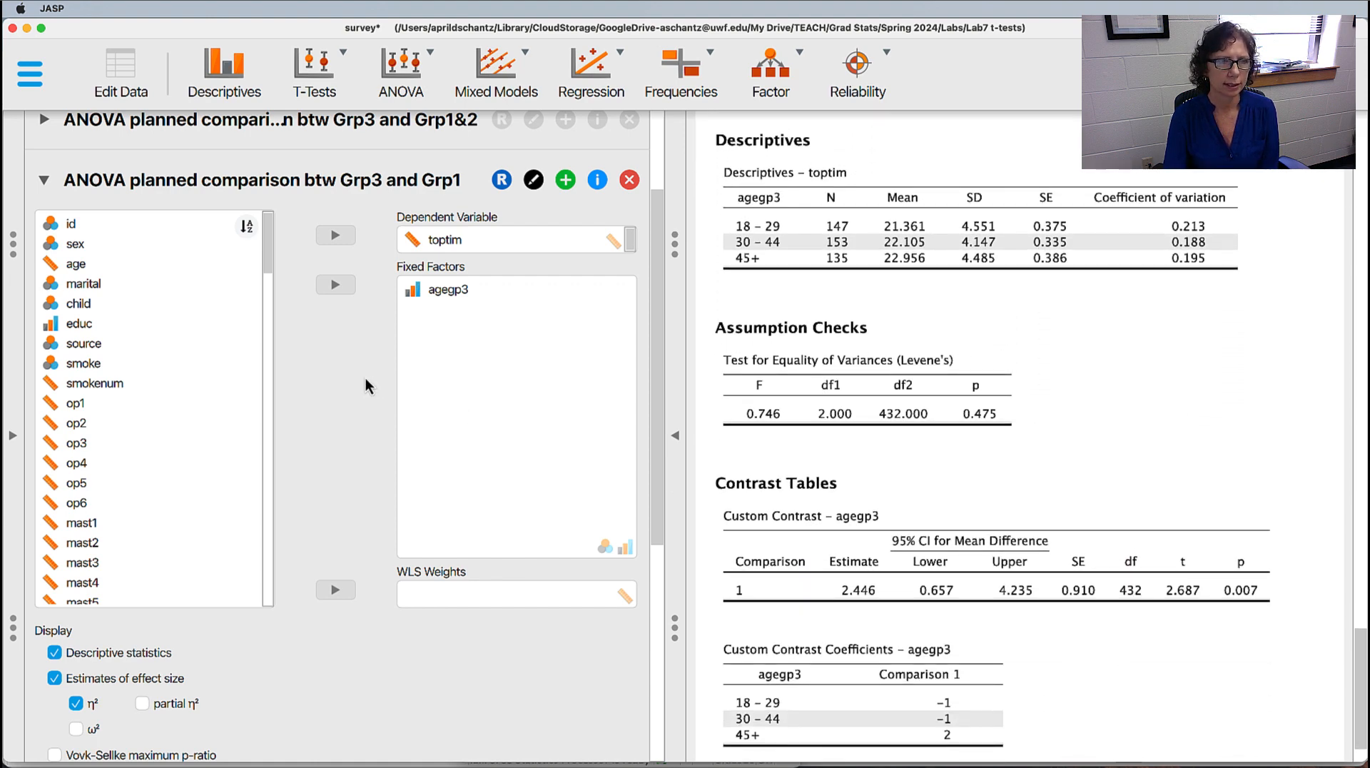
{"action": "scroll", "coordinate": [366, 386], "scroll_direction": "down", "scroll_amount": 10}
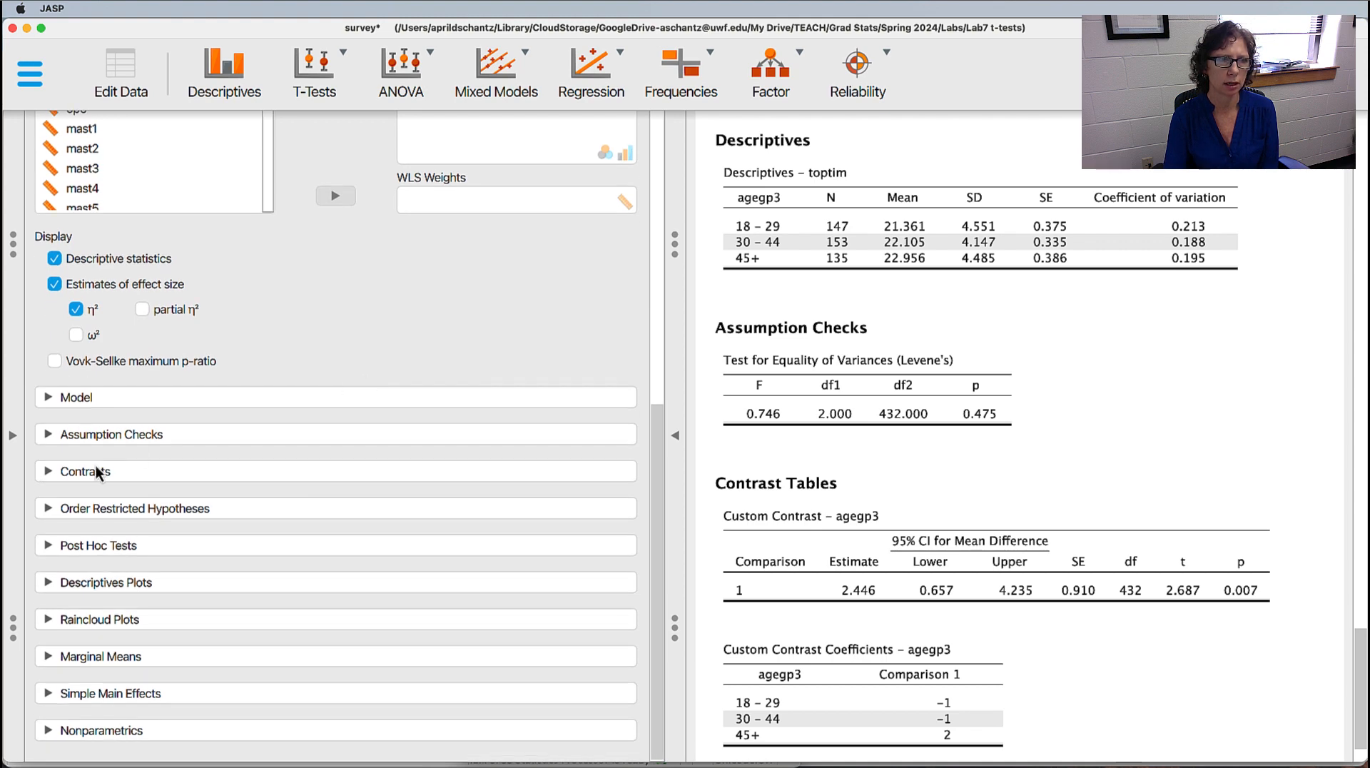
{"action": "left_click", "coordinate": [47, 471]}
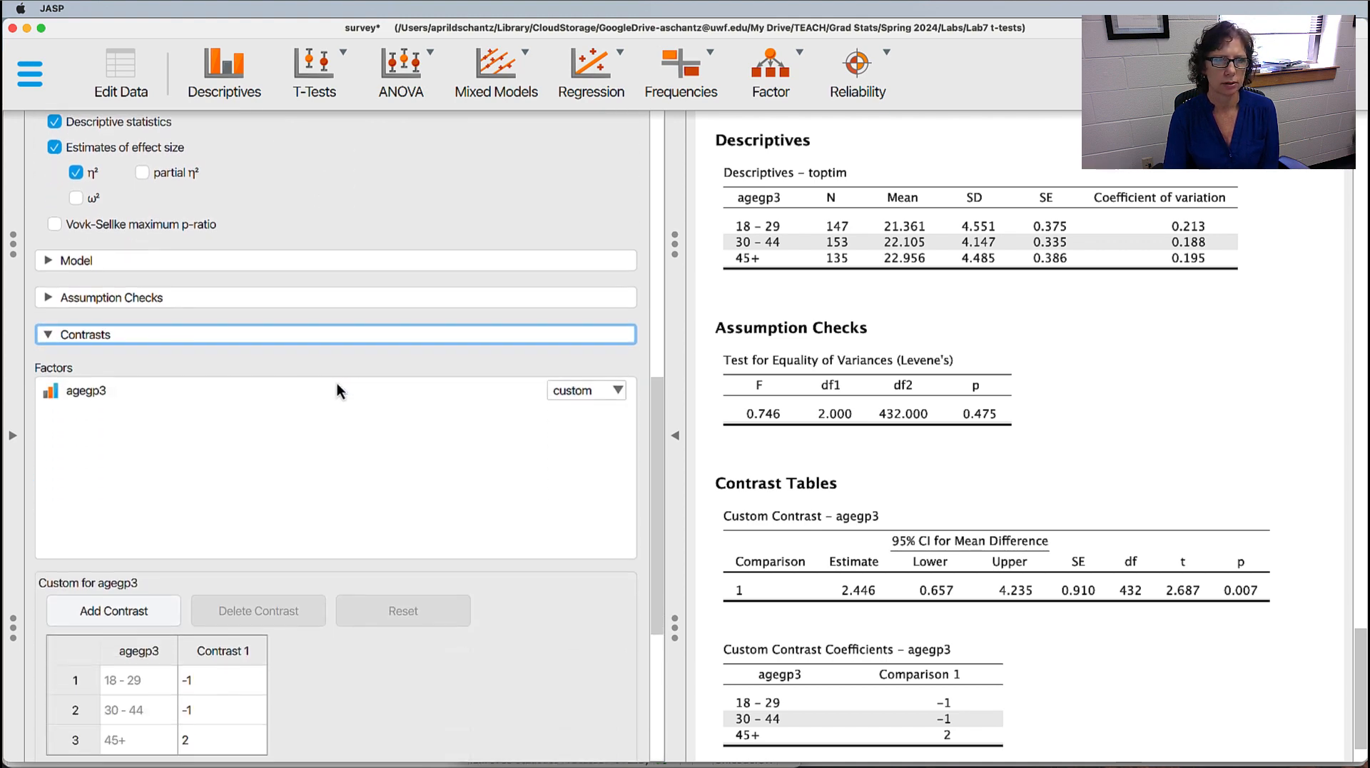
{"action": "left_click", "coordinate": [213, 676]}
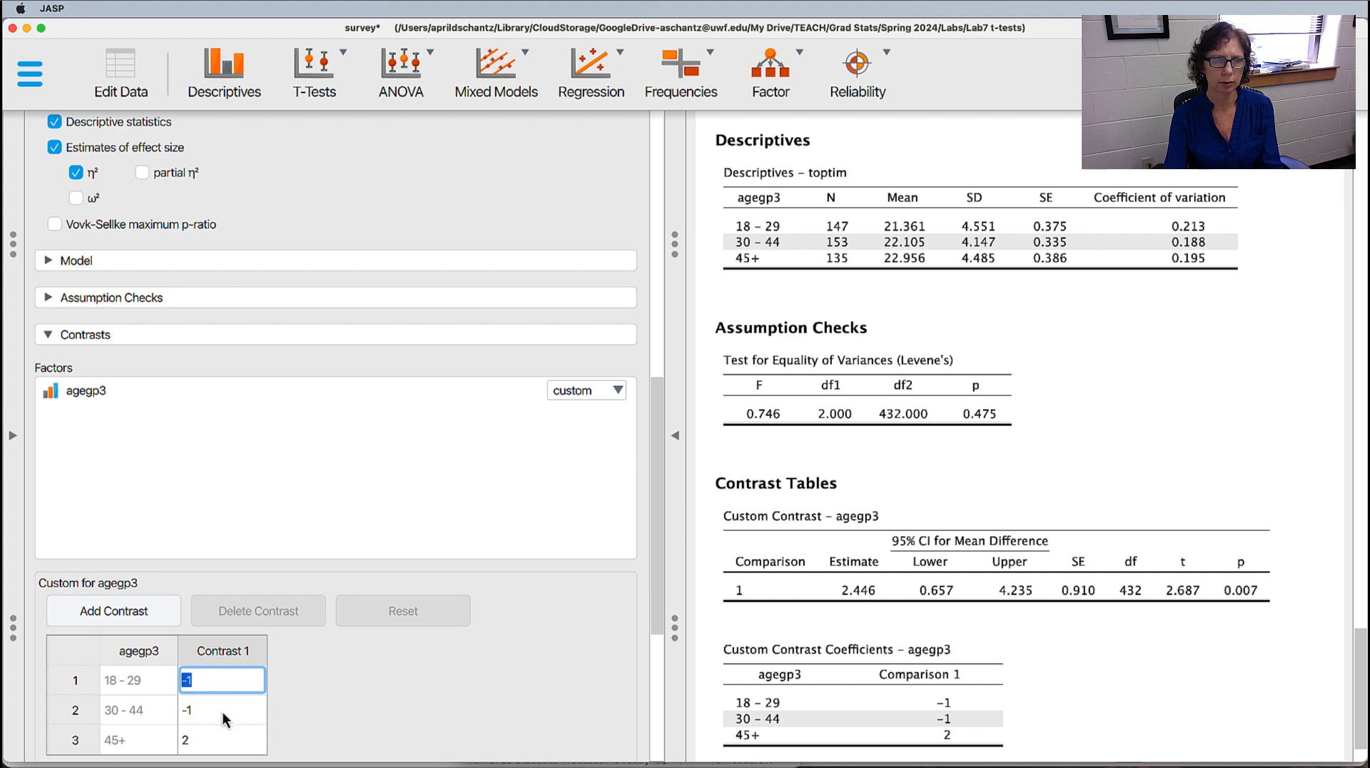
{"action": "left_click", "coordinate": [180, 713]}
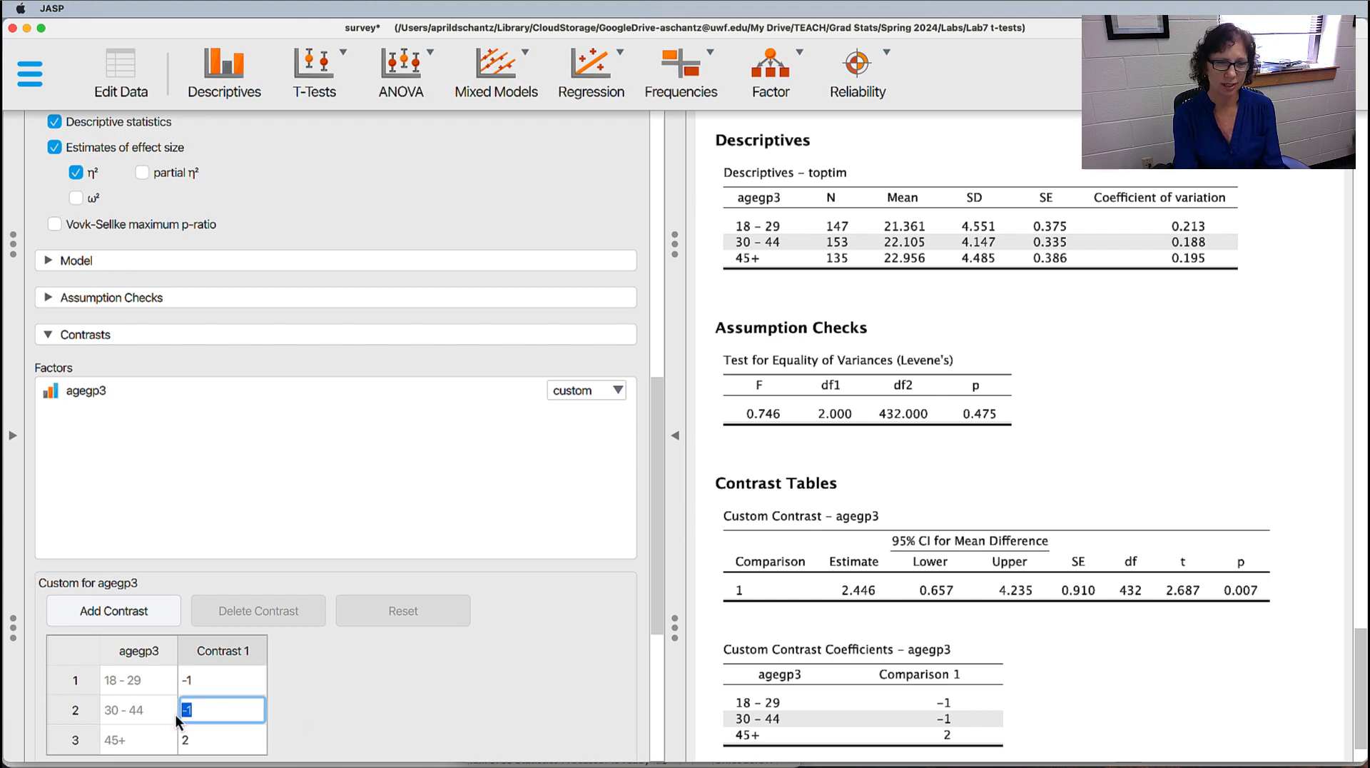
{"action": "type", "text": "0"}
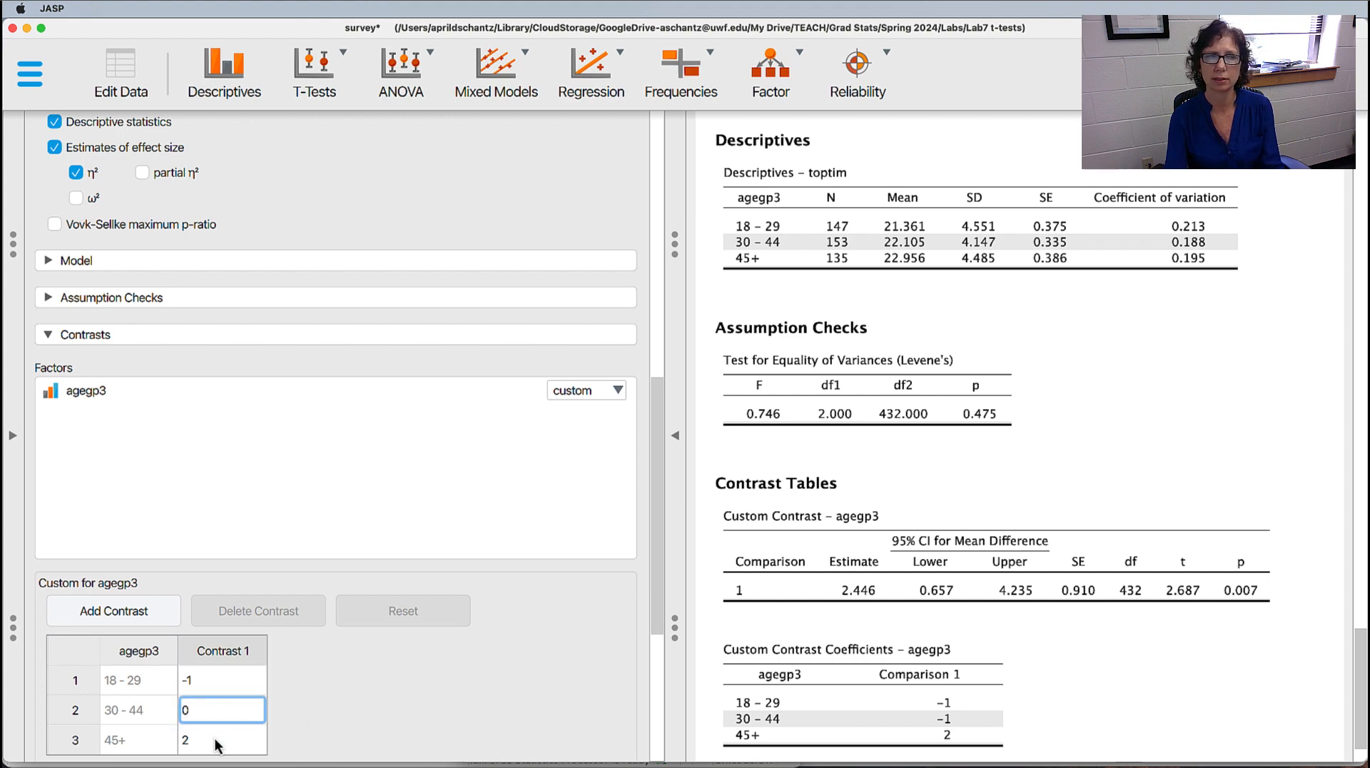
{"action": "key", "text": "Tab"}
{"action": "scroll", "coordinate": [498, 674], "scroll_direction": "down", "scroll_amount": 3}
{"action": "scroll", "coordinate": [498, 674], "scroll_direction": "down", "scroll_amount": 1}
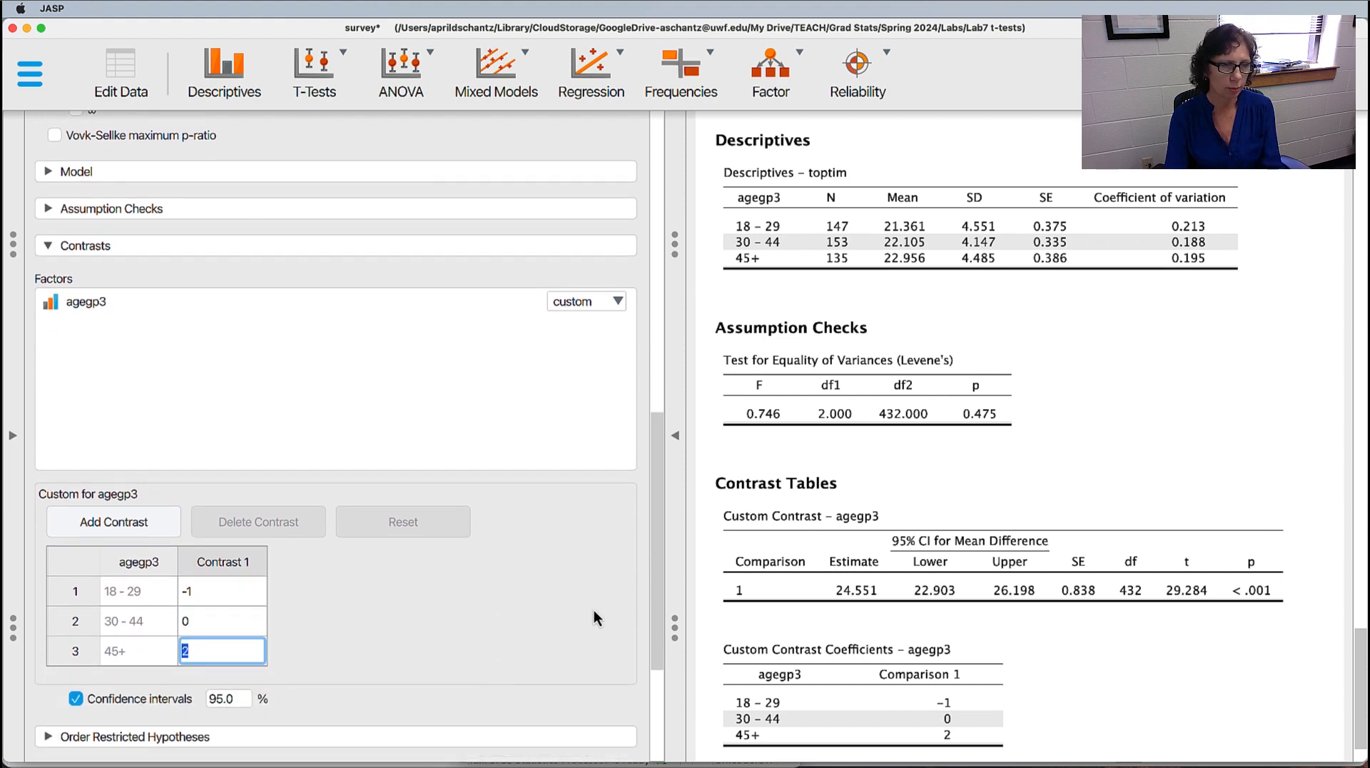
{"action": "type", "text": "1"}
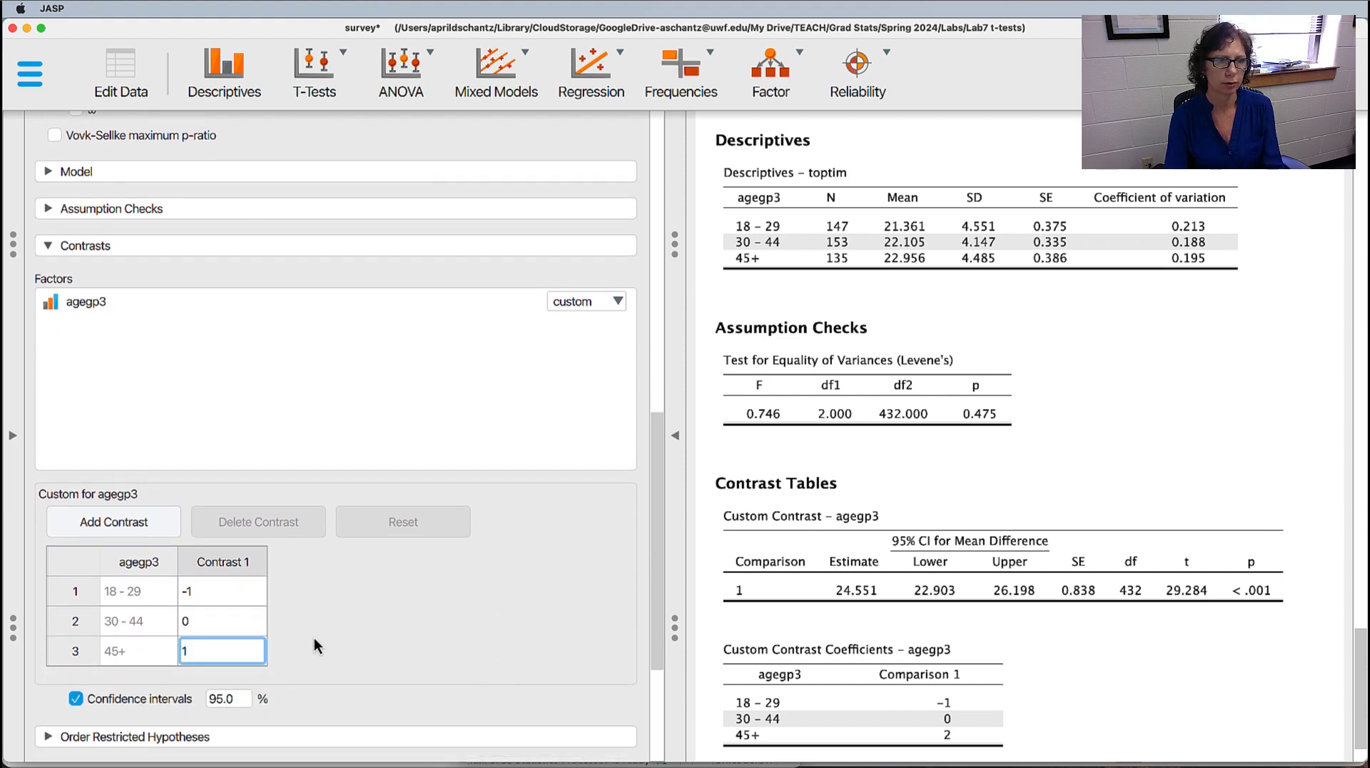
{"action": "left_click", "coordinate": [253, 618]}
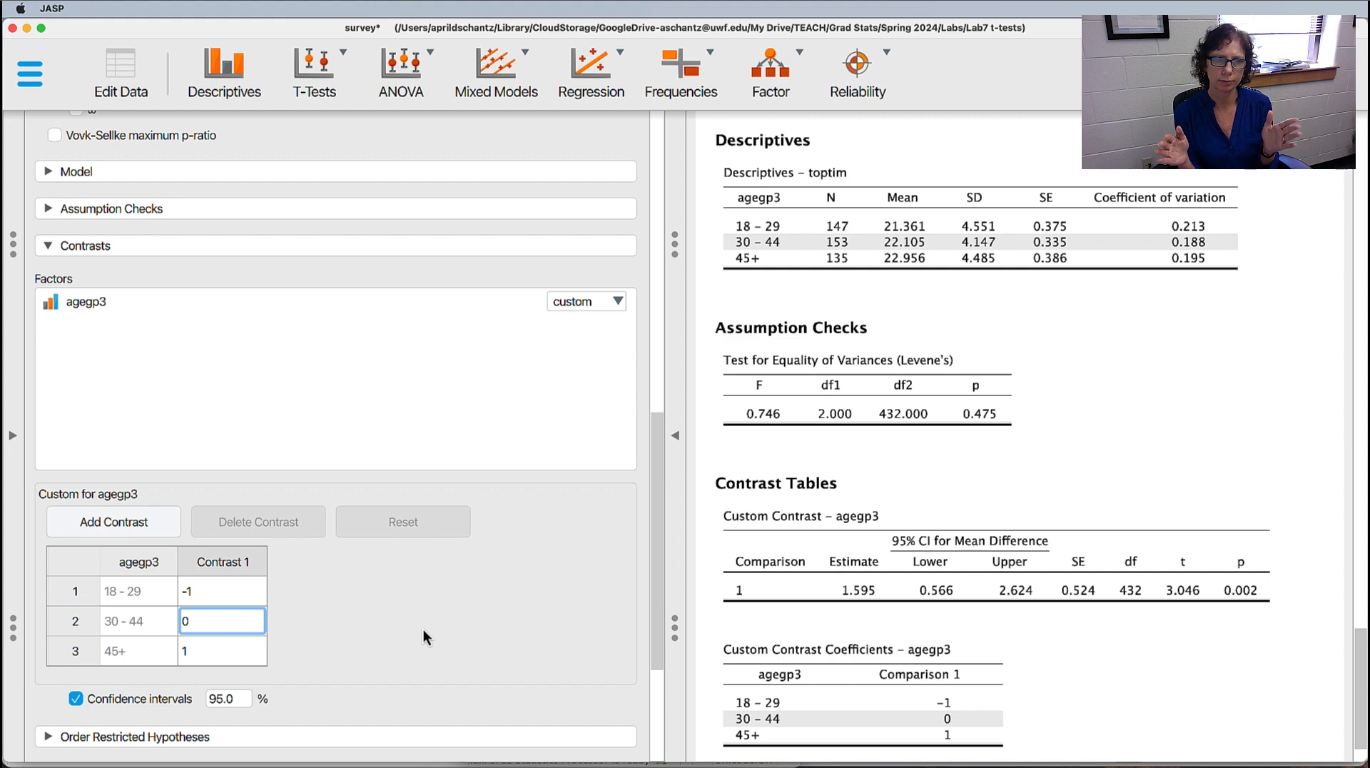
- Check the updated contrast tables, switch to the Word lab sheet, and replace "level" with "group" in the older participants phrase of the write-up example
{"action": "scroll", "coordinate": [1081, 463], "scroll_direction": "down", "scroll_amount": 2}
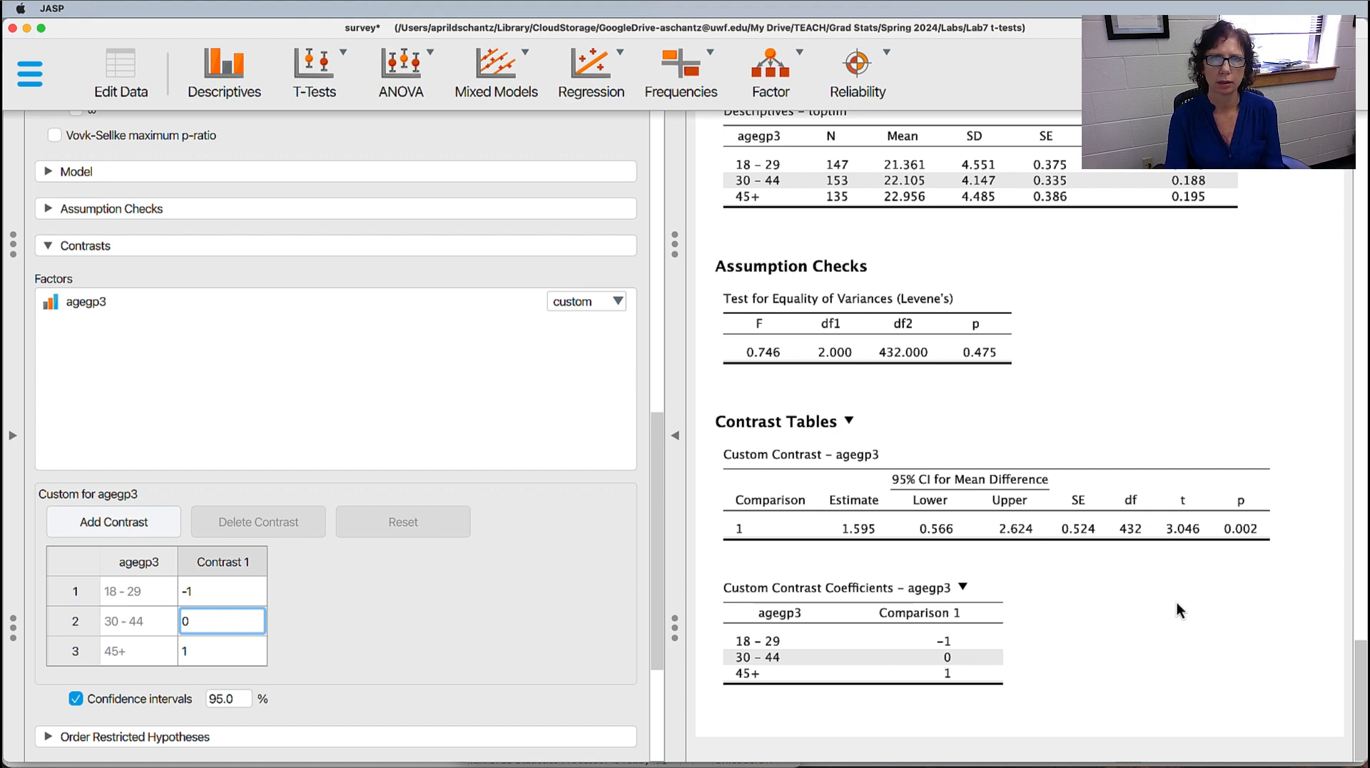
{"action": "scroll", "coordinate": [1177, 603], "scroll_direction": "up", "scroll_amount": 3}
{"action": "scroll", "coordinate": [1176, 602], "scroll_direction": "down", "scroll_amount": 4}
{"action": "scroll", "coordinate": [464, 661], "scroll_direction": "down", "scroll_amount": 1}
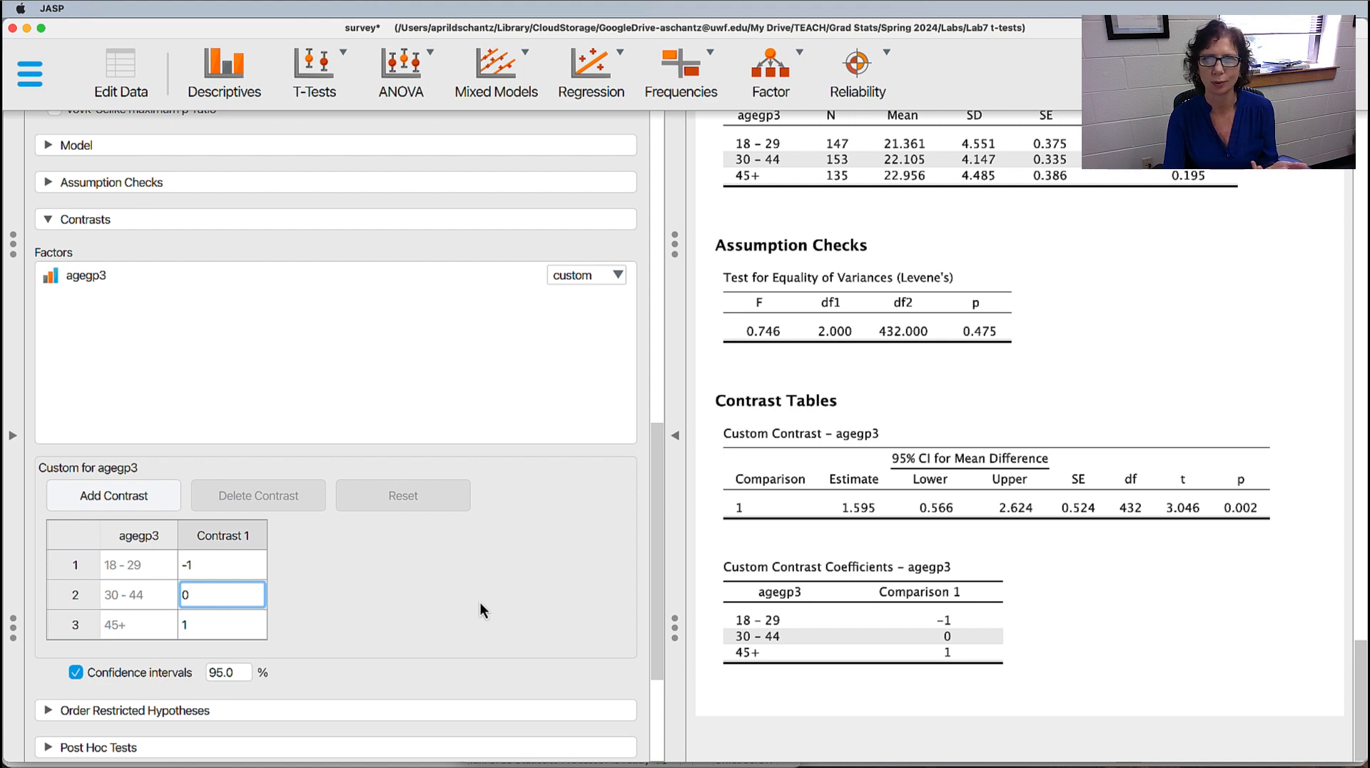
{"action": "key", "text": "super+Tab"}
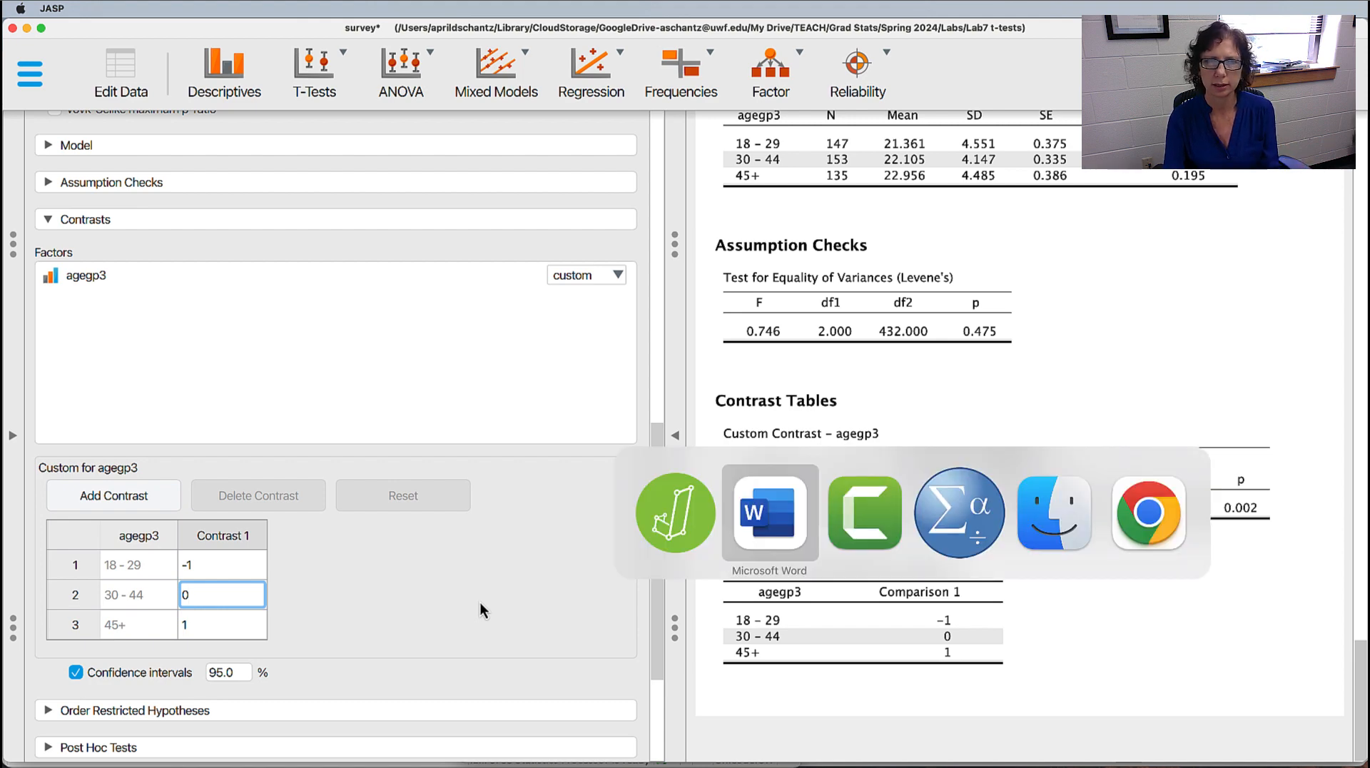
{"action": "scroll", "coordinate": [907, 587], "scroll_direction": "down", "scroll_amount": 15}
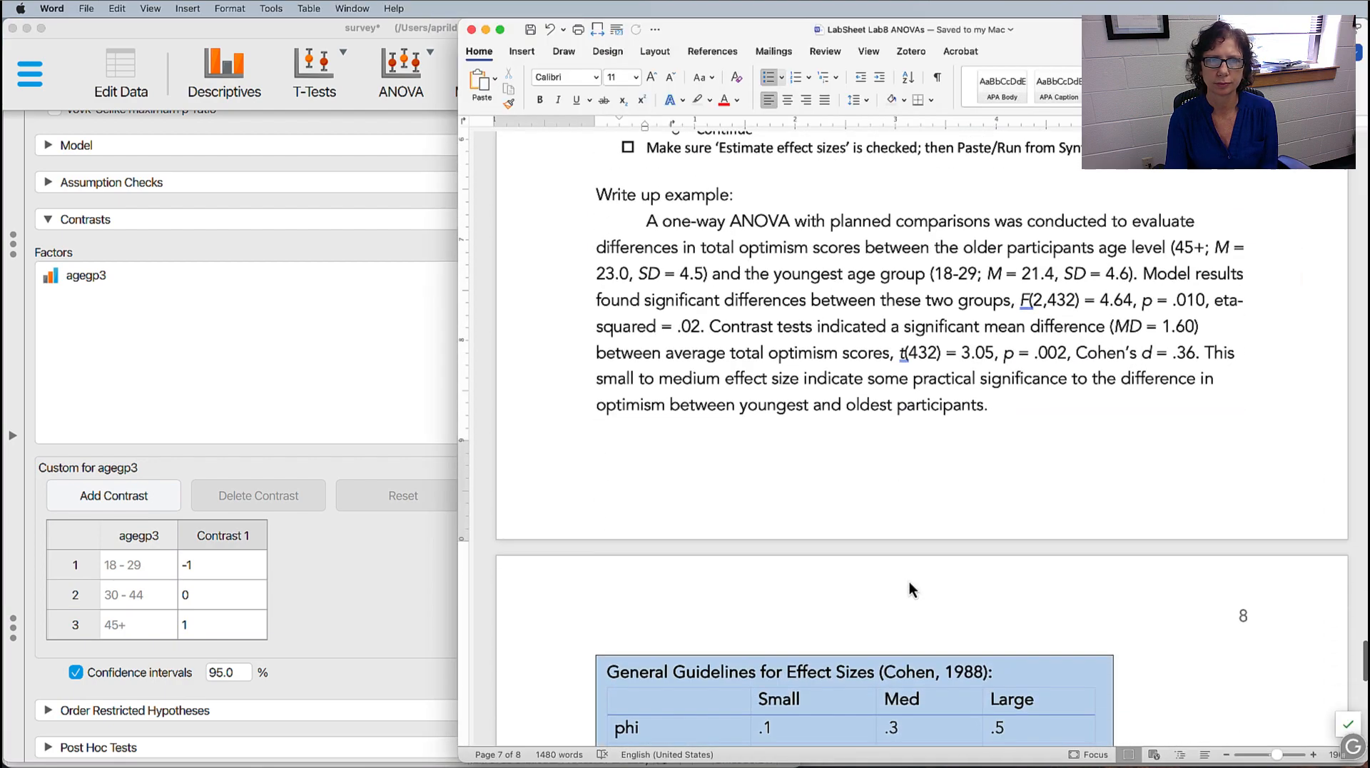
{"action": "scroll", "coordinate": [909, 581], "scroll_direction": "up", "scroll_amount": 2}
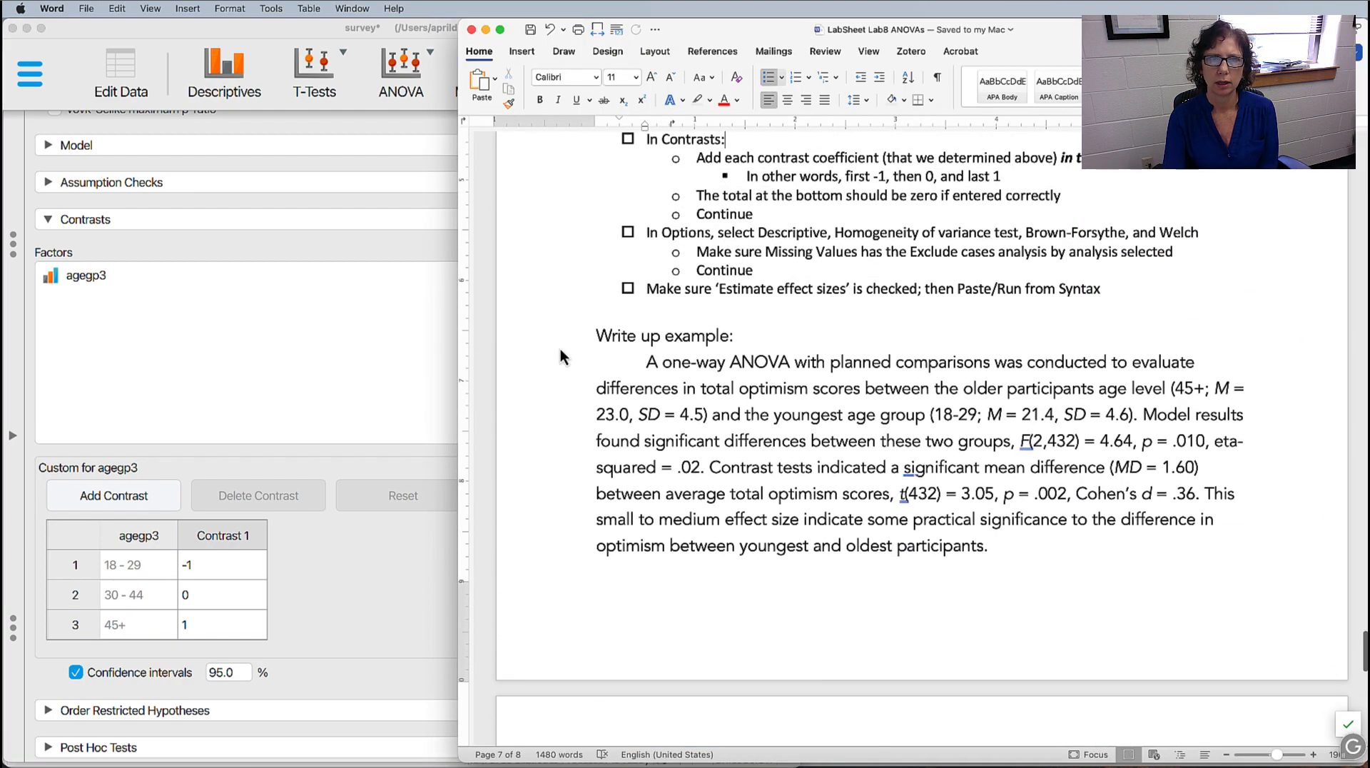
{"action": "left_click_drag", "start_coordinate": [820, 365], "coordinate": [957, 391]}
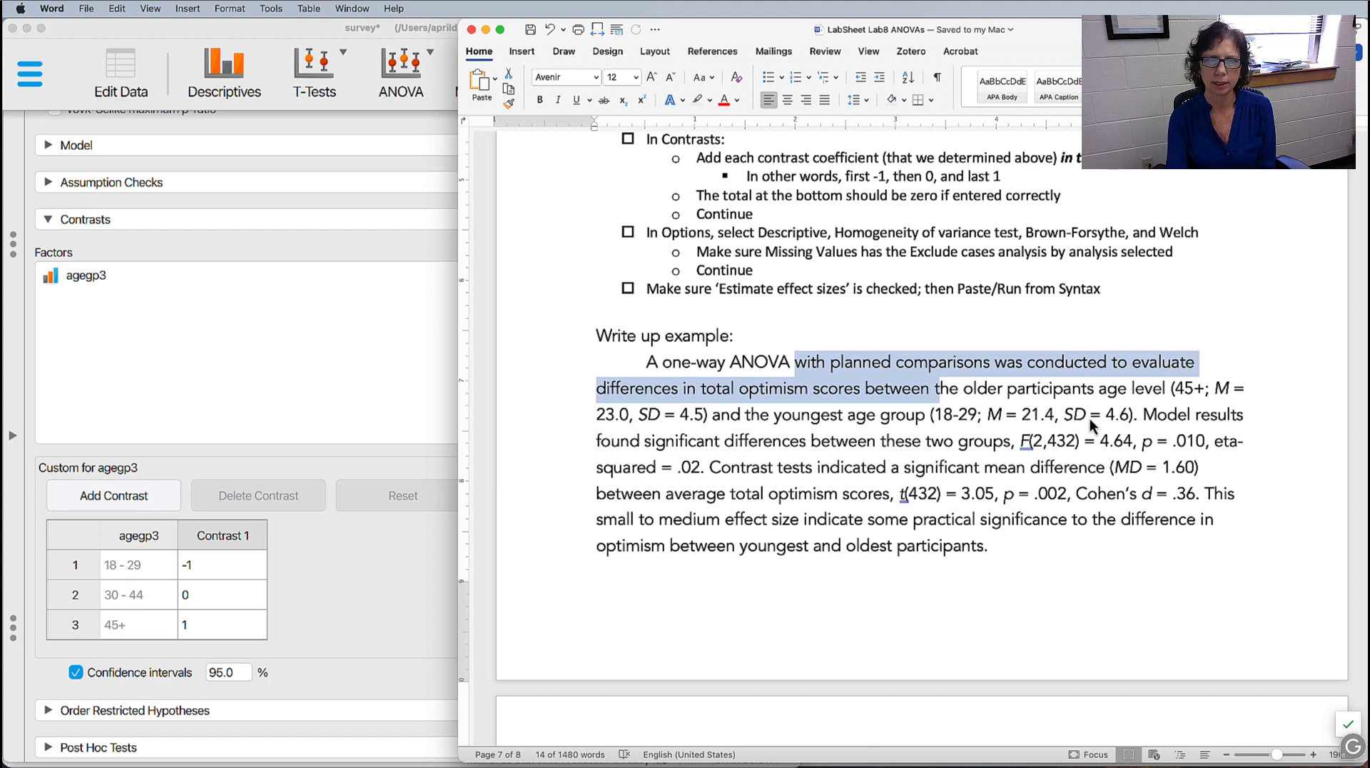
{"action": "double_click", "coordinate": [1152, 391]}
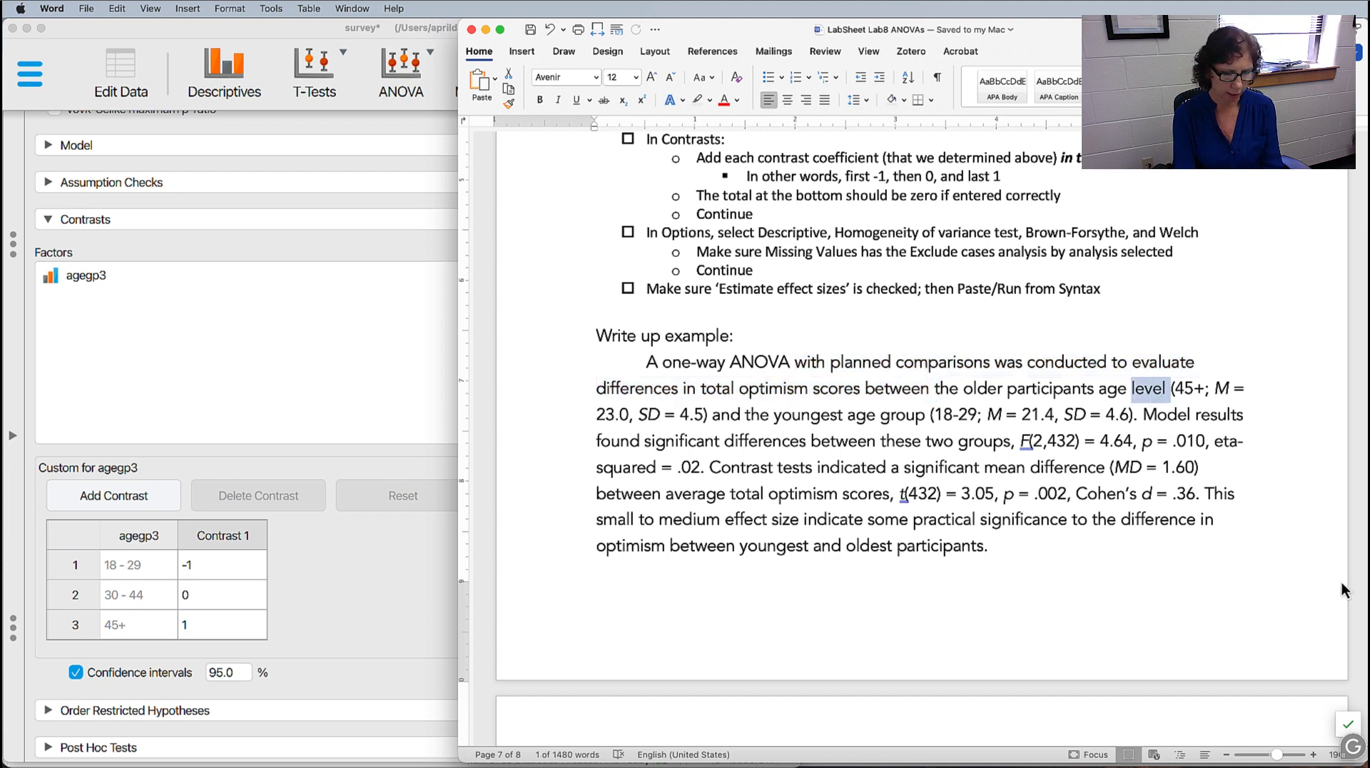
{"action": "type", "text": "group"}
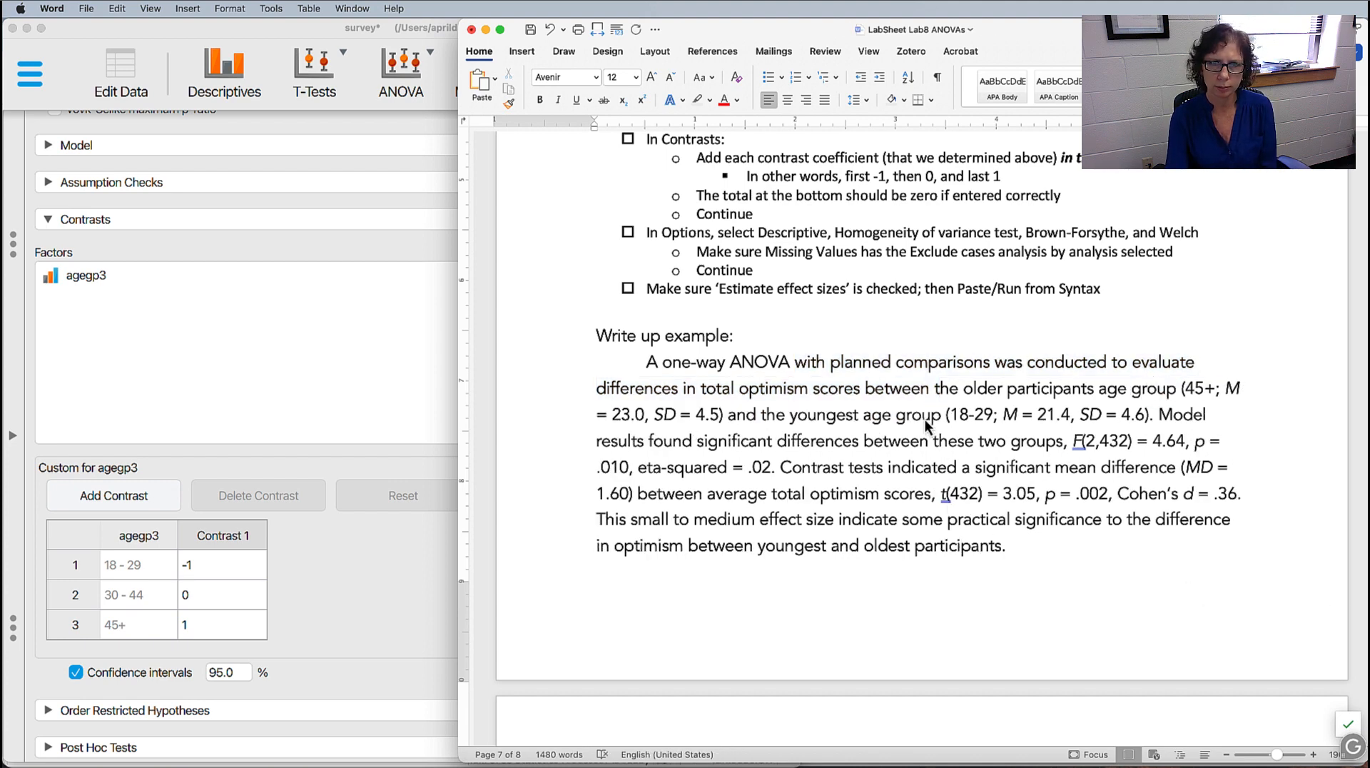
- Read the write-up example's model results and contrast test sentences, highlighting the F statistics, mean difference, t statistics and Cohen's d
{"action": "double_click", "coordinate": [924, 421]}
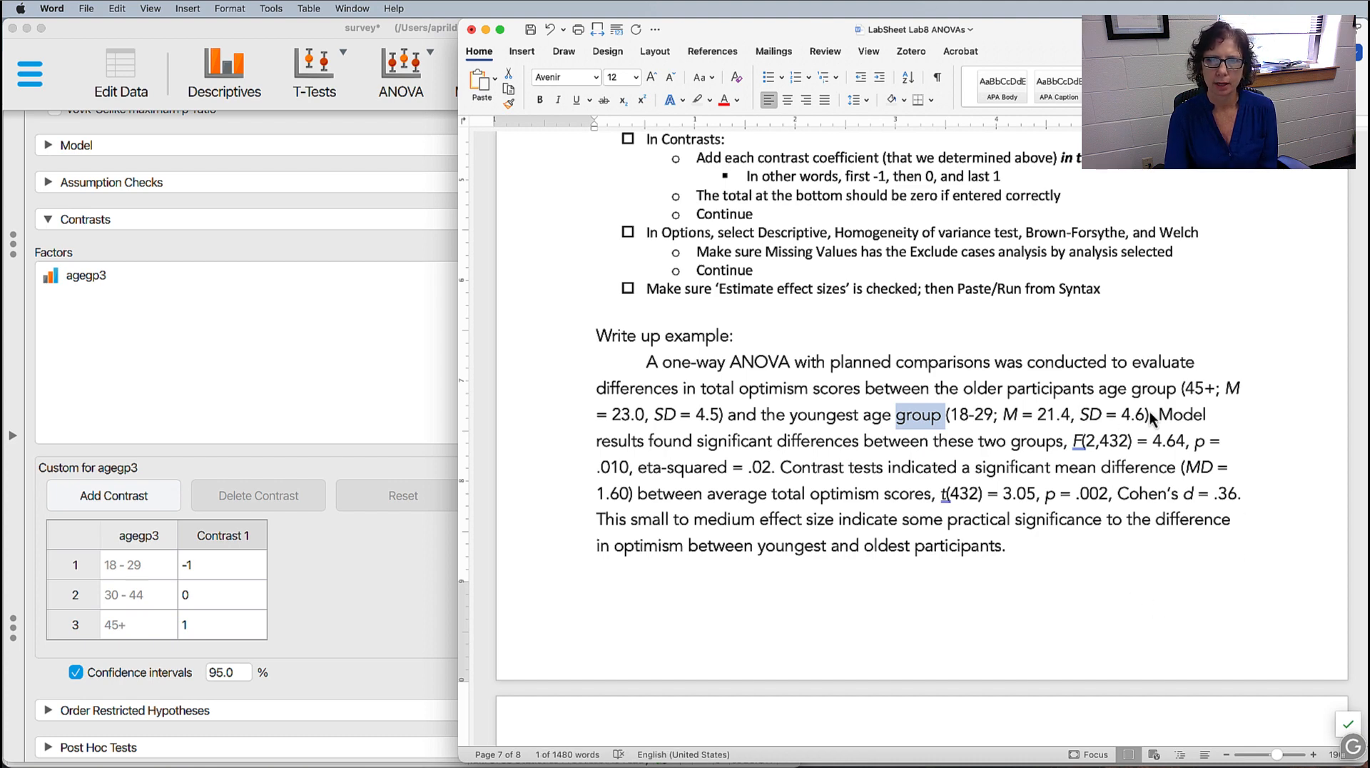
{"action": "left_click_drag", "start_coordinate": [1158, 415], "coordinate": [778, 468]}
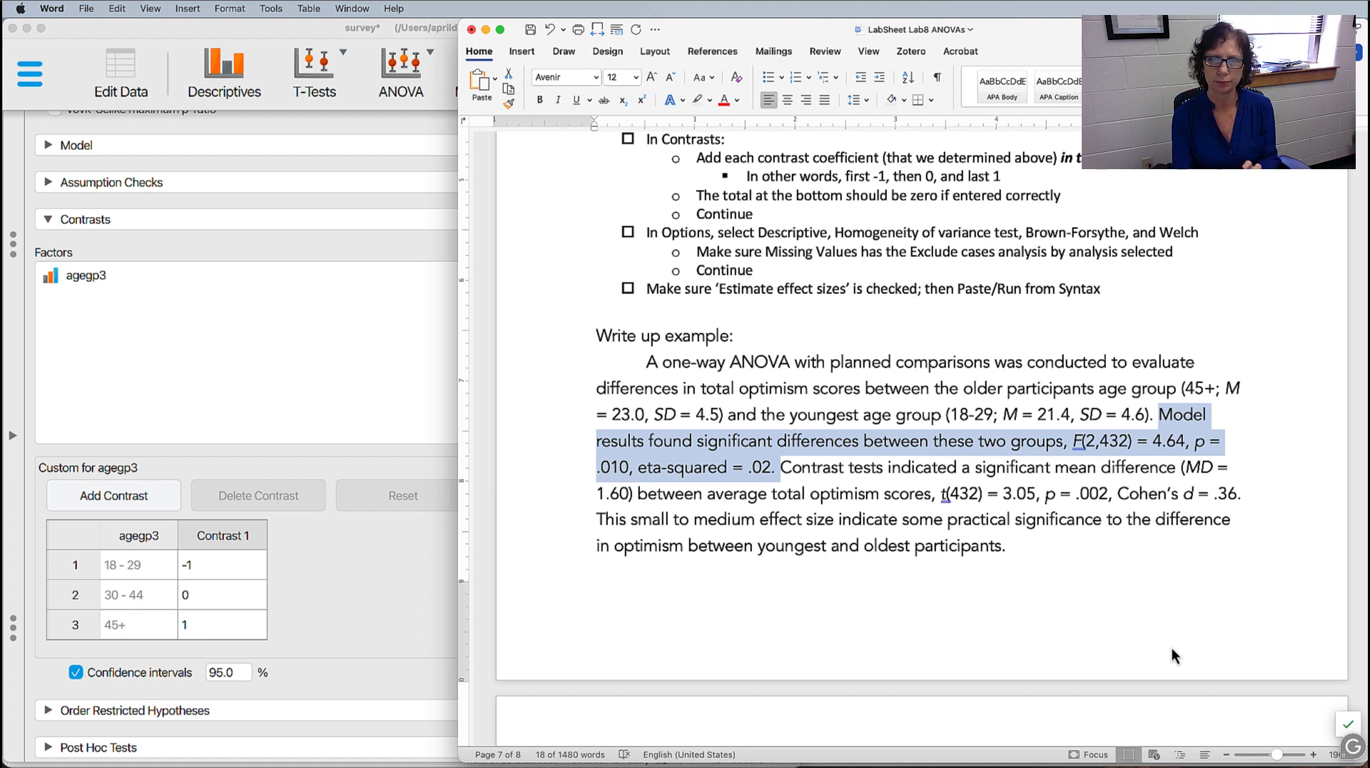
{"action": "left_click_drag", "start_coordinate": [828, 476], "coordinate": [1004, 474]}
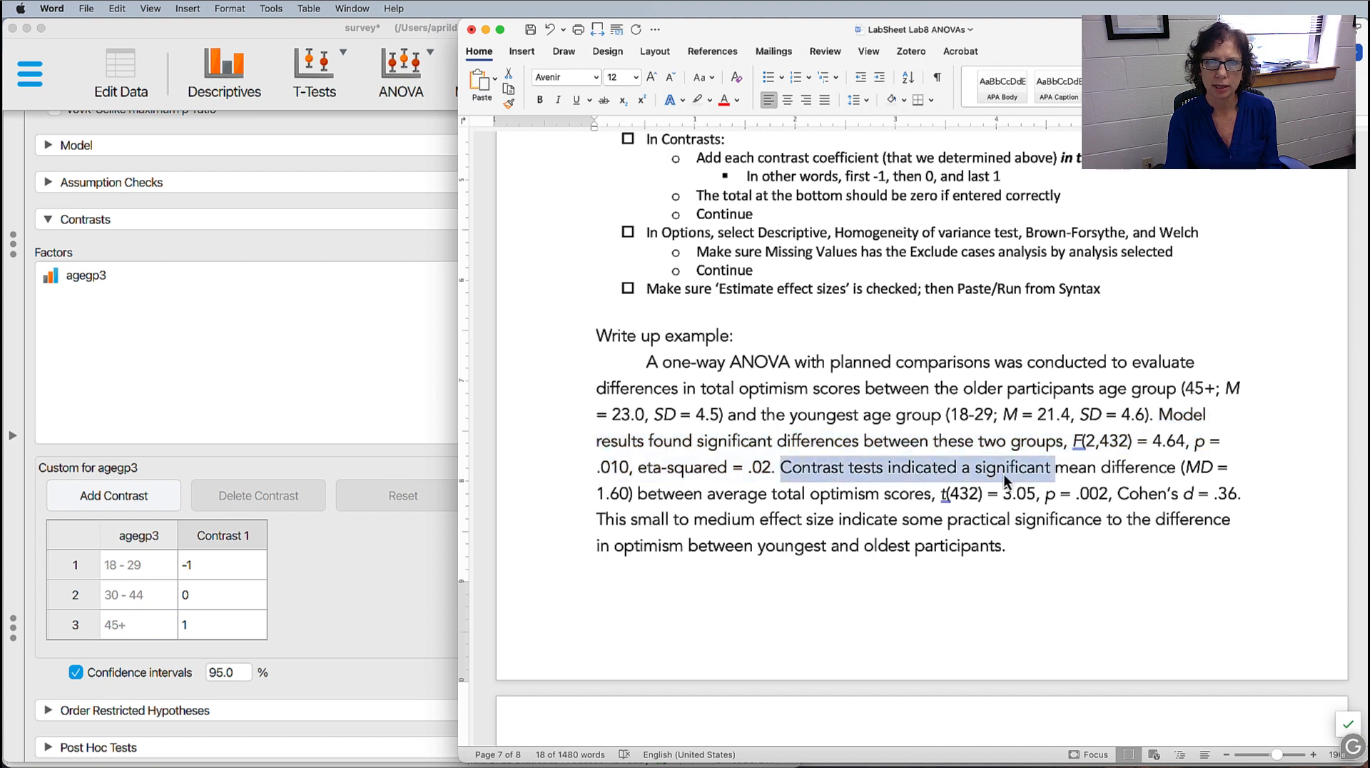
{"action": "left_click_drag", "start_coordinate": [1086, 472], "coordinate": [793, 492]}
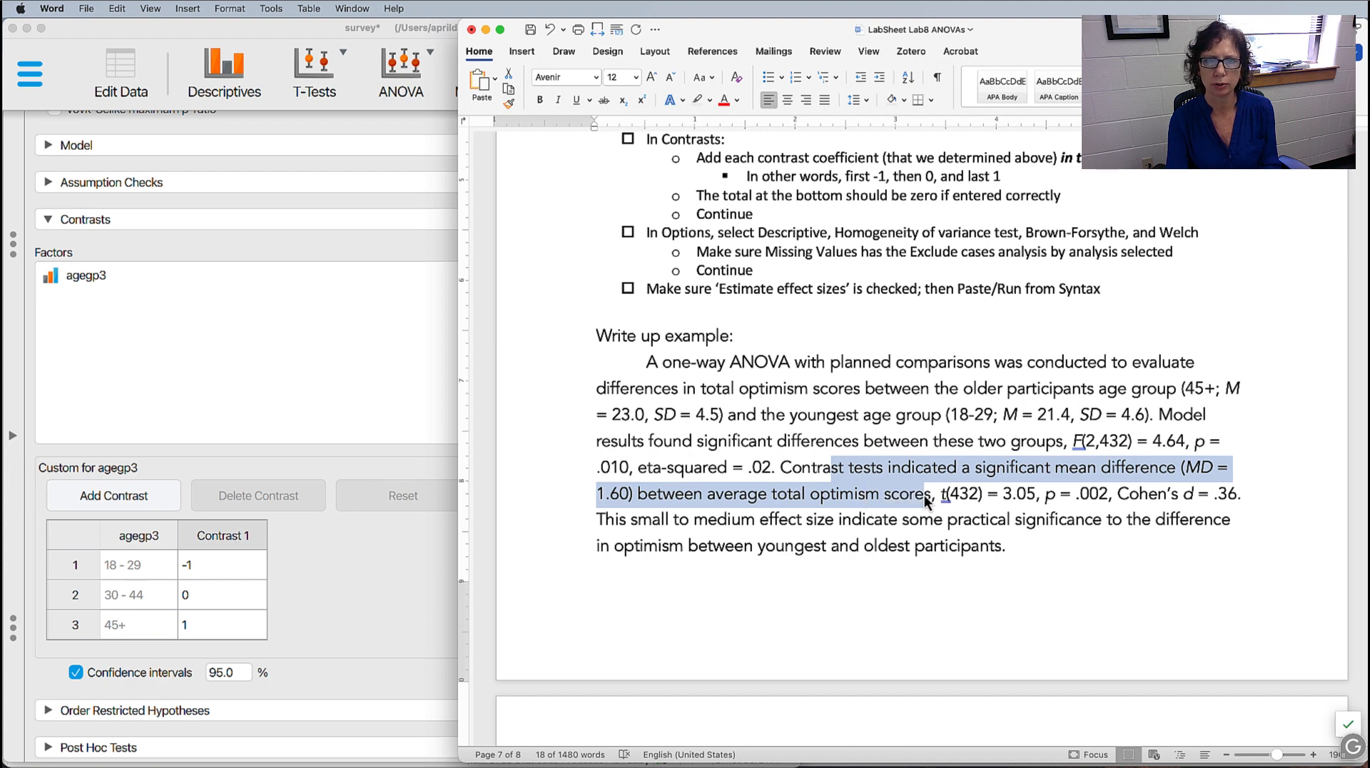
{"action": "left_click_drag", "start_coordinate": [934, 495], "coordinate": [1237, 497]}
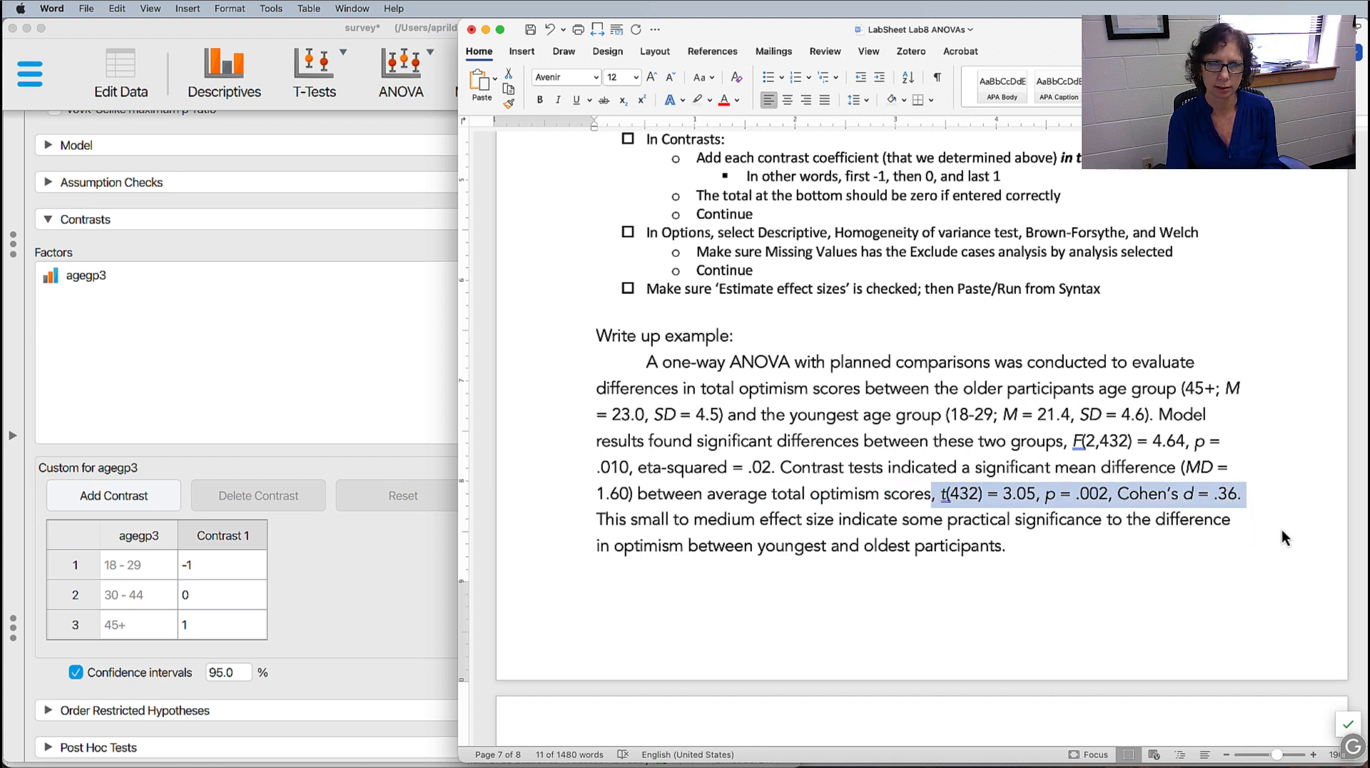
- Insert "95% CI [0.57, 2.62]" before Cohen's d in the write-up, taking the bounds from the custom contrast table in JASP
{"action": "left_click", "coordinate": [1118, 498]}
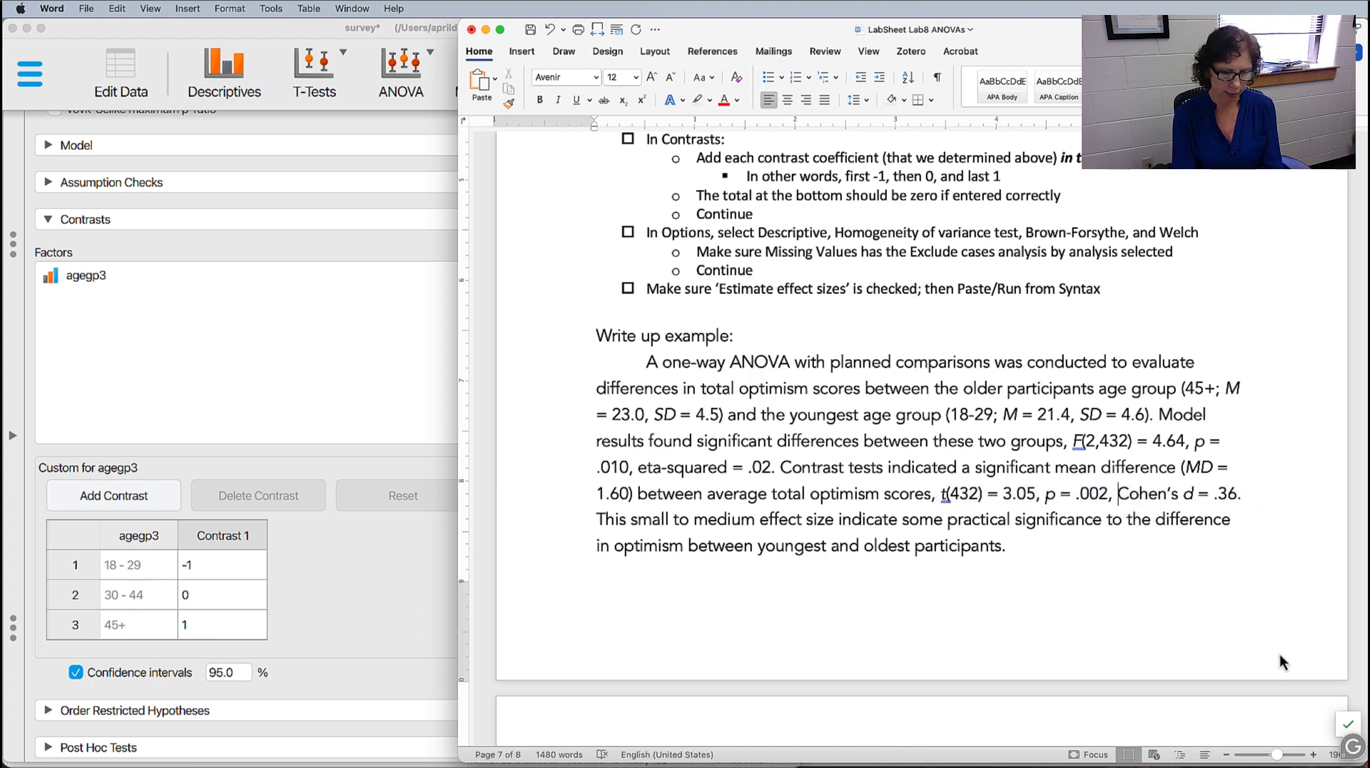
{"action": "type", "text": "95% C"}
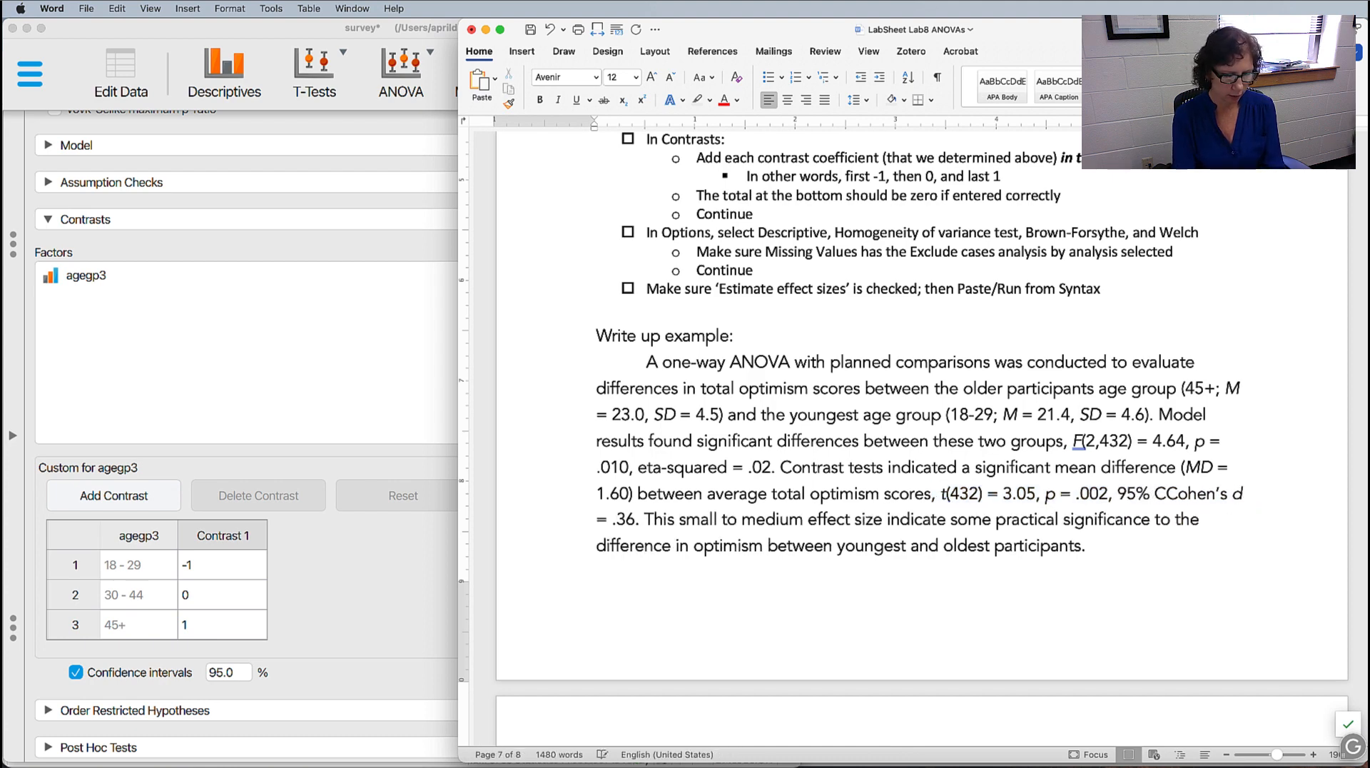
{"action": "type", "text": "I ["}
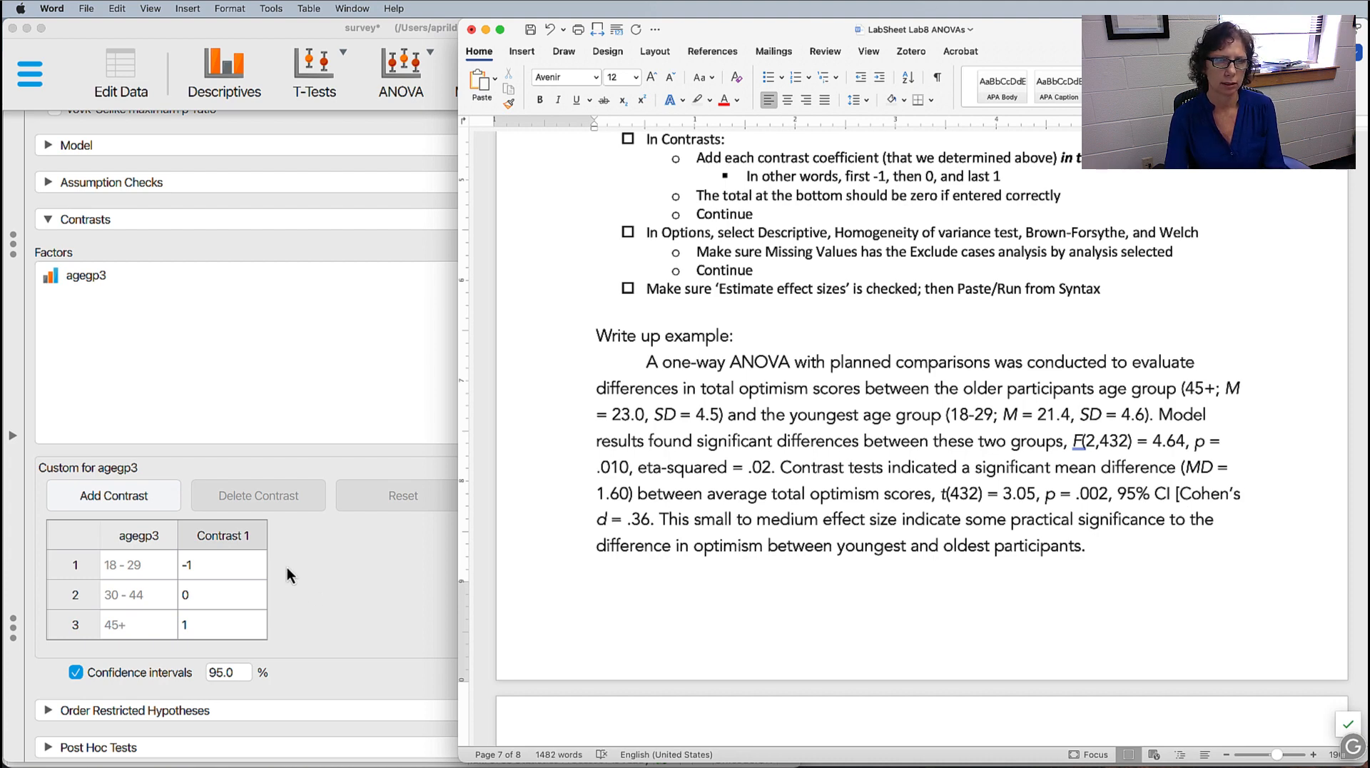
{"action": "left_click", "coordinate": [404, 578]}
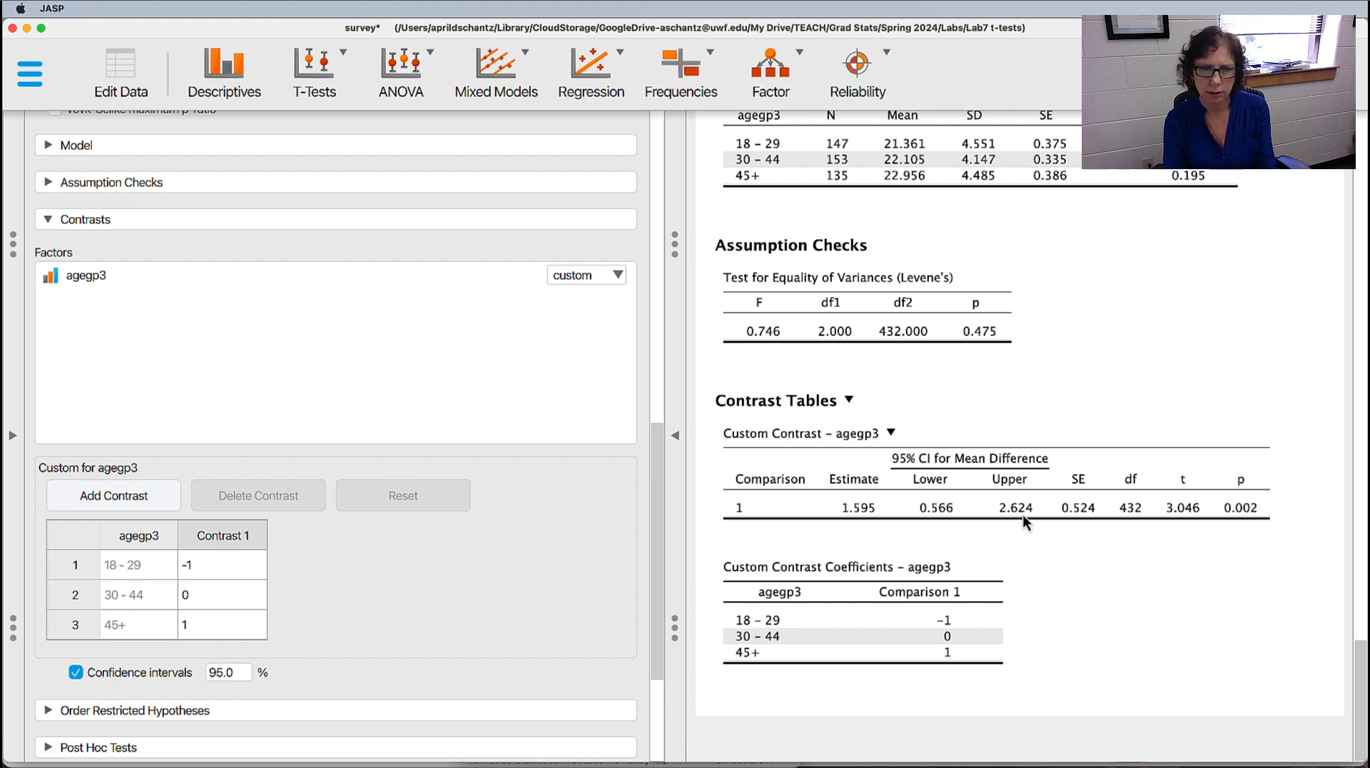
{"action": "key", "text": "super+Tab"}
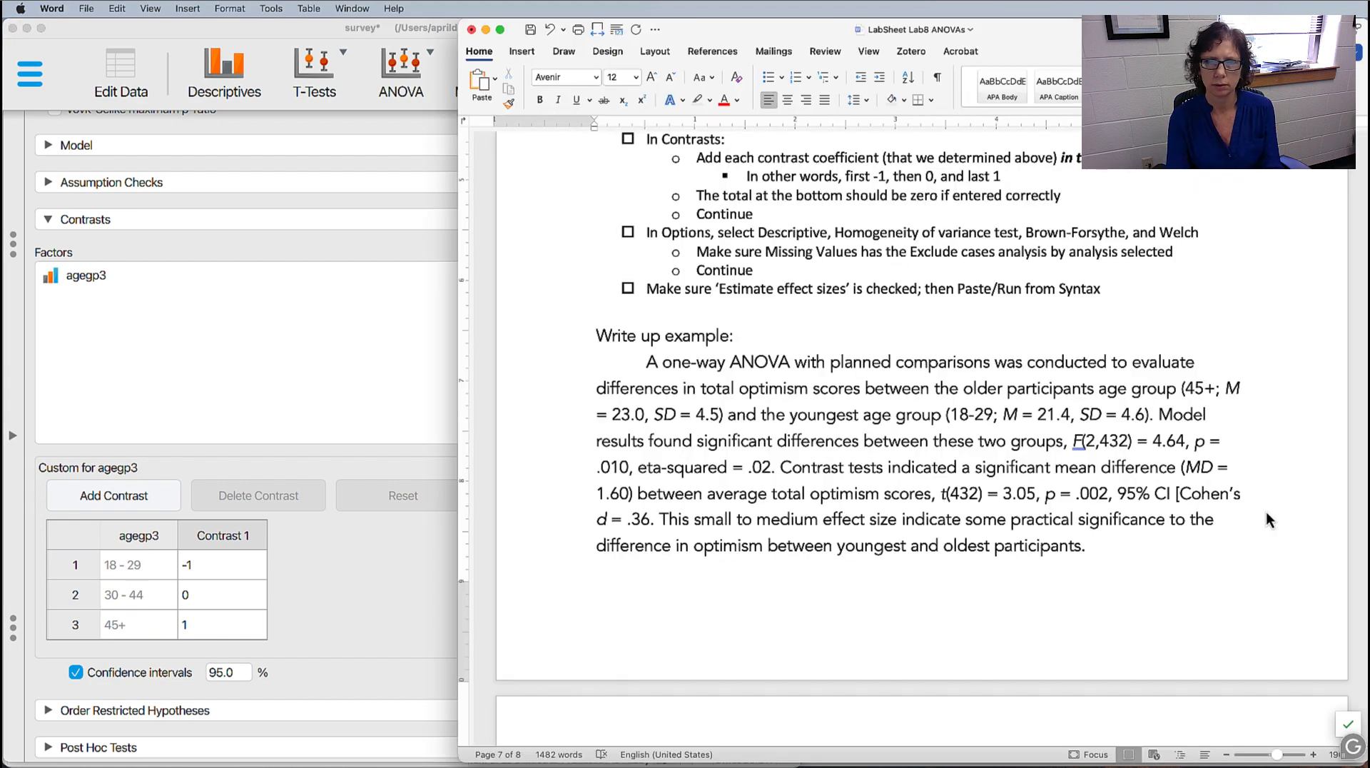
{"action": "type", "text": "0.57Cohen’s d = .36. This small to medium effect size indicate some practical"}
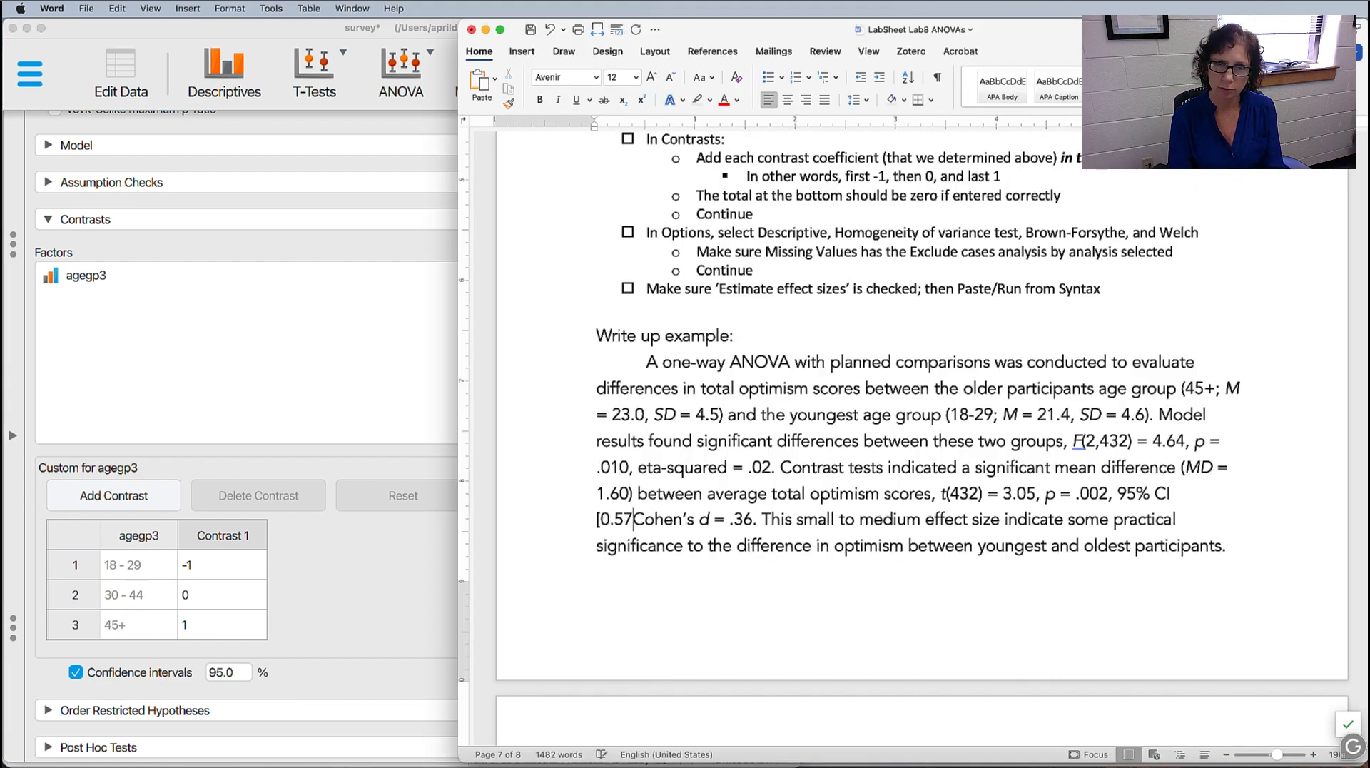
{"action": "type", "text": ", 2"}
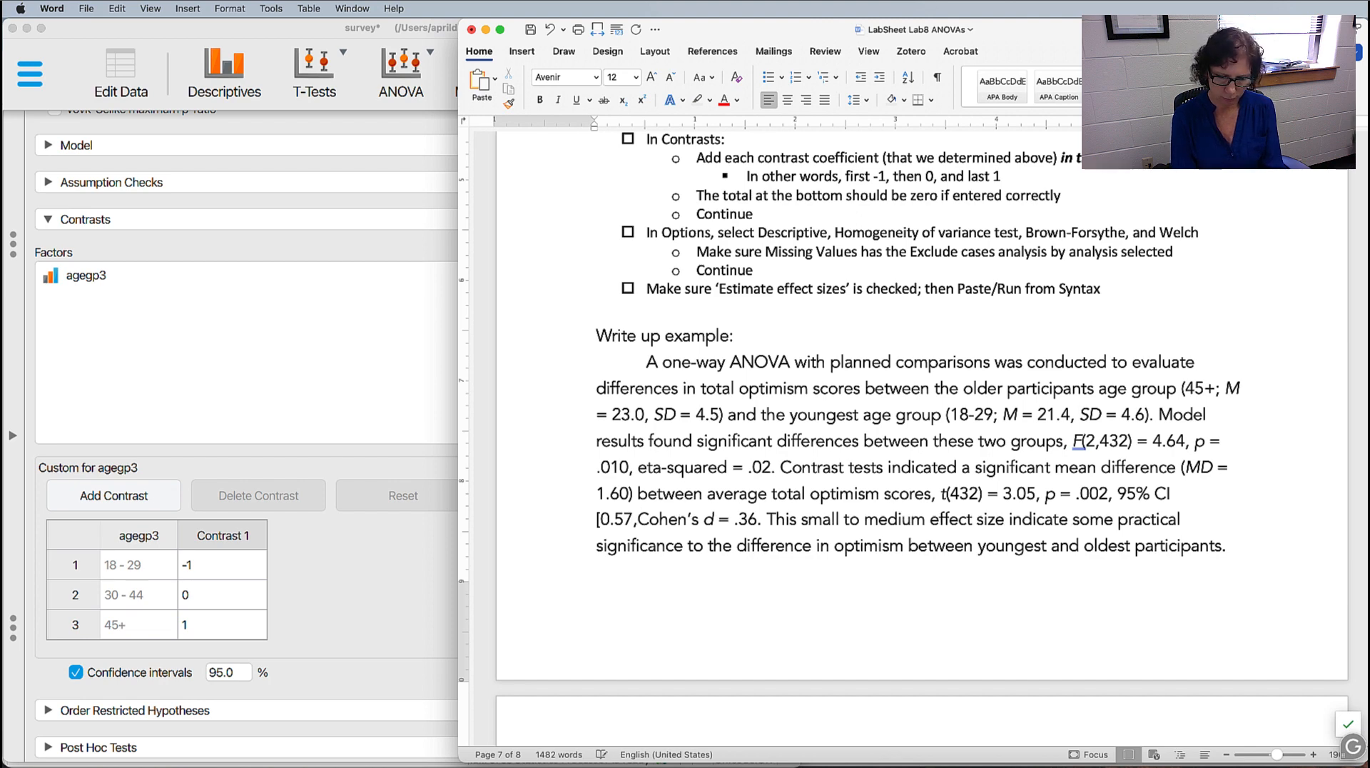
{"action": "type", "text": ".62"}
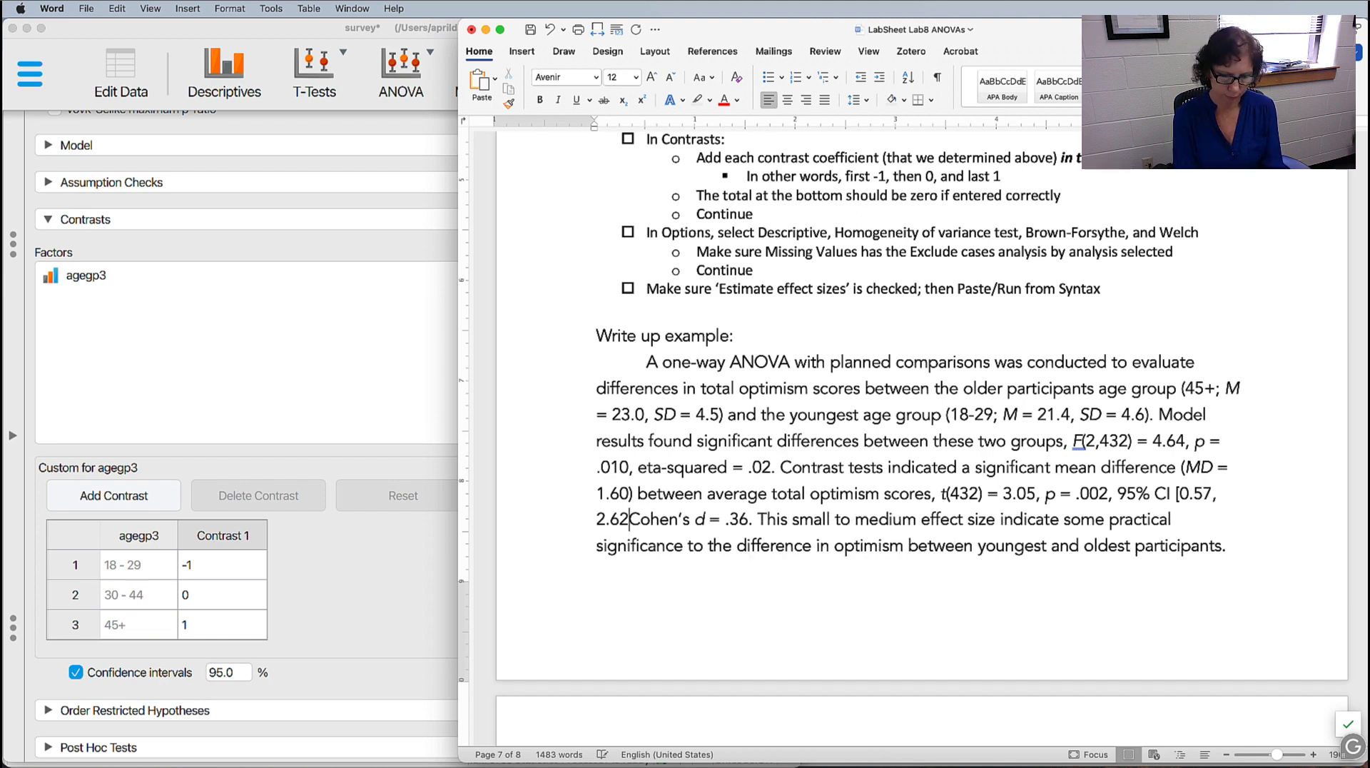
{"action": "type", "text": "]"}
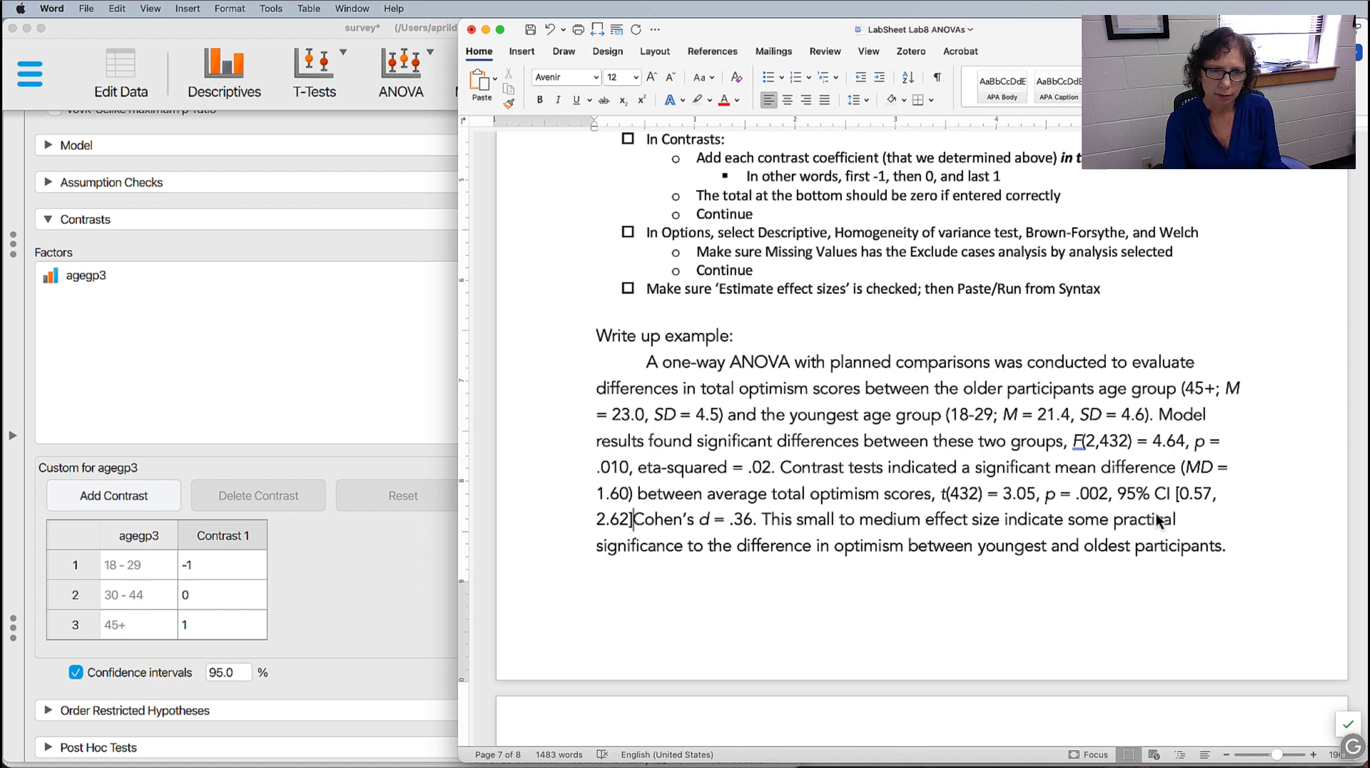
- Move "Cohen's d = .36" ahead of "95% CI [0.57, 2.62]" in the write-up example and separate the two with a comma
{"action": "left_click", "coordinate": [752, 521], "text": "shift"}
{"action": "key", "text": "super+c"}
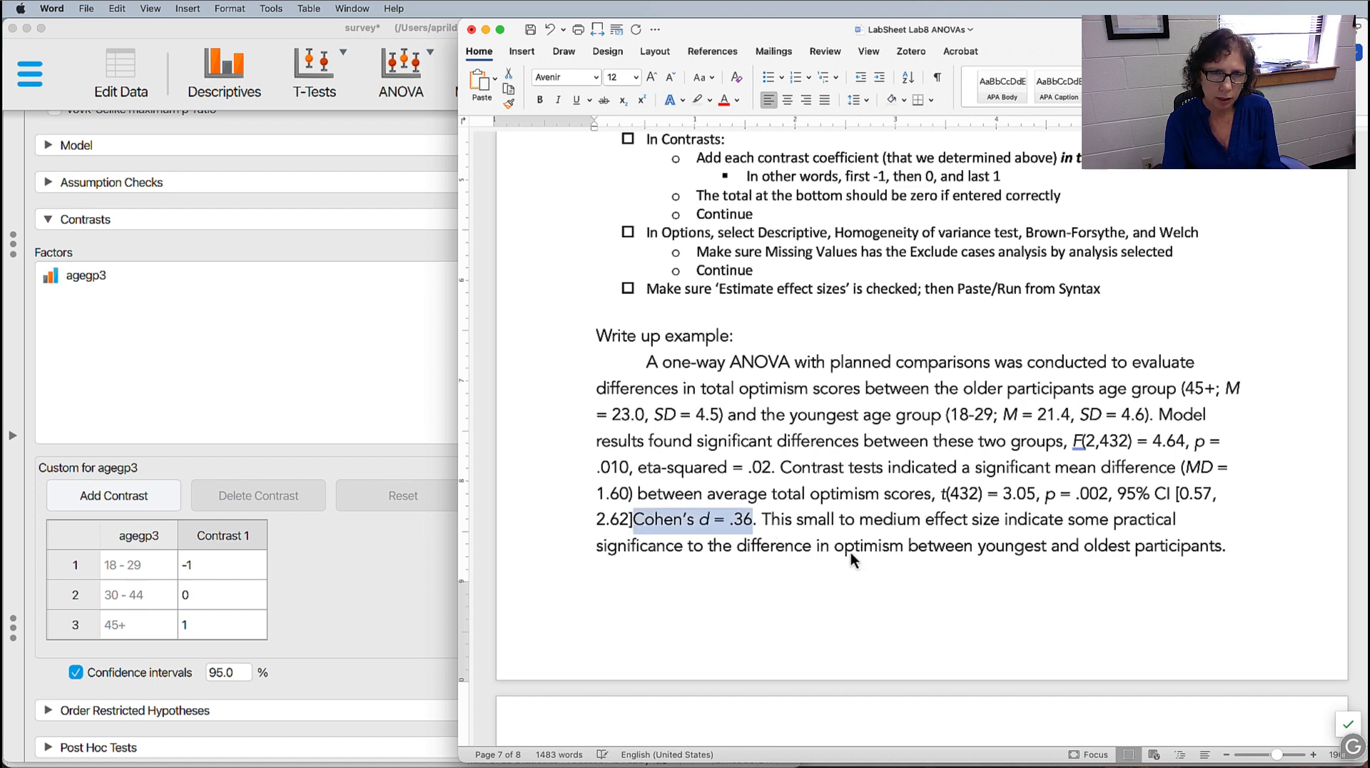
{"action": "key", "text": "BackSpace"}
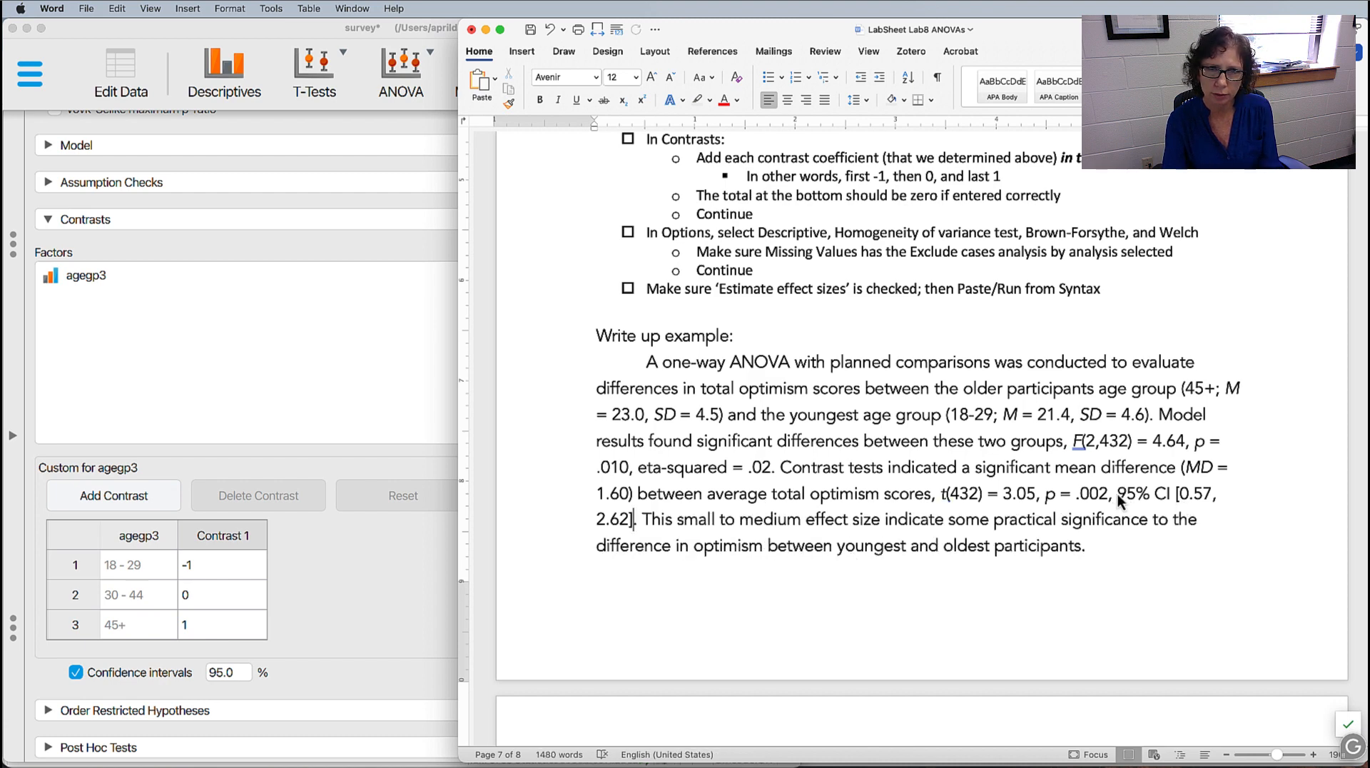
{"action": "left_click", "coordinate": [1119, 494]}
{"action": "key", "text": "super+v"}
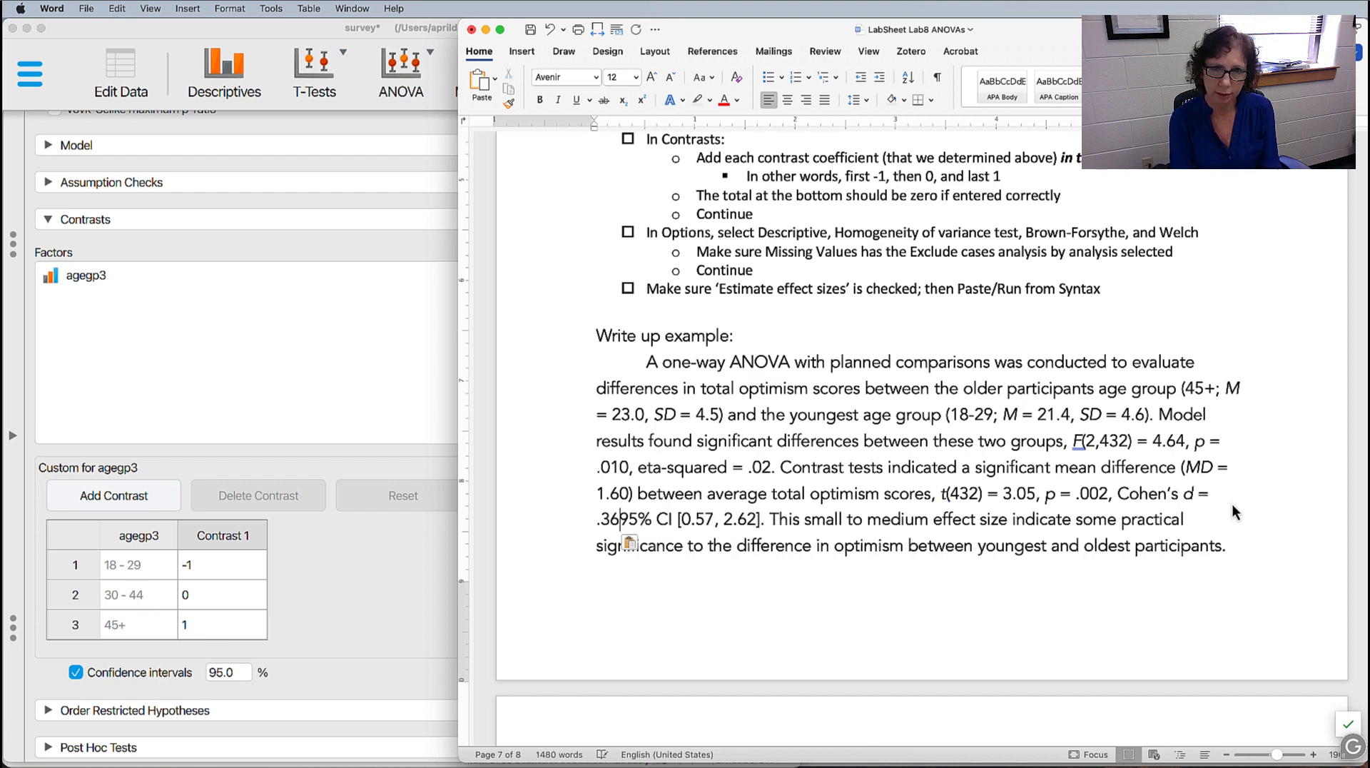
{"action": "type", "text": ","}
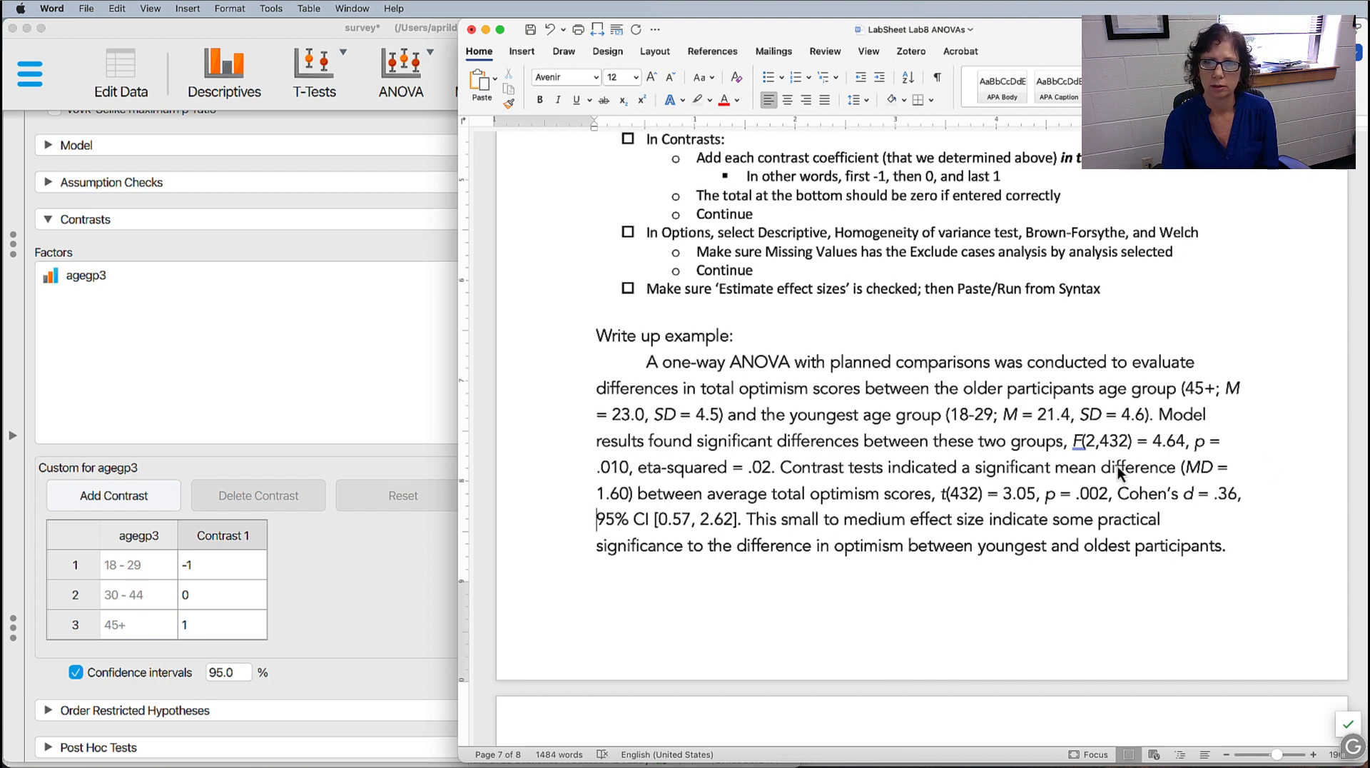
- Review the write-up's Cohen's d, confidence interval, effect size interpretation and eta-squared, and look up the Cohen (1988) effect size guidelines table
{"action": "left_click_drag", "start_coordinate": [1118, 494], "coordinate": [746, 525]}
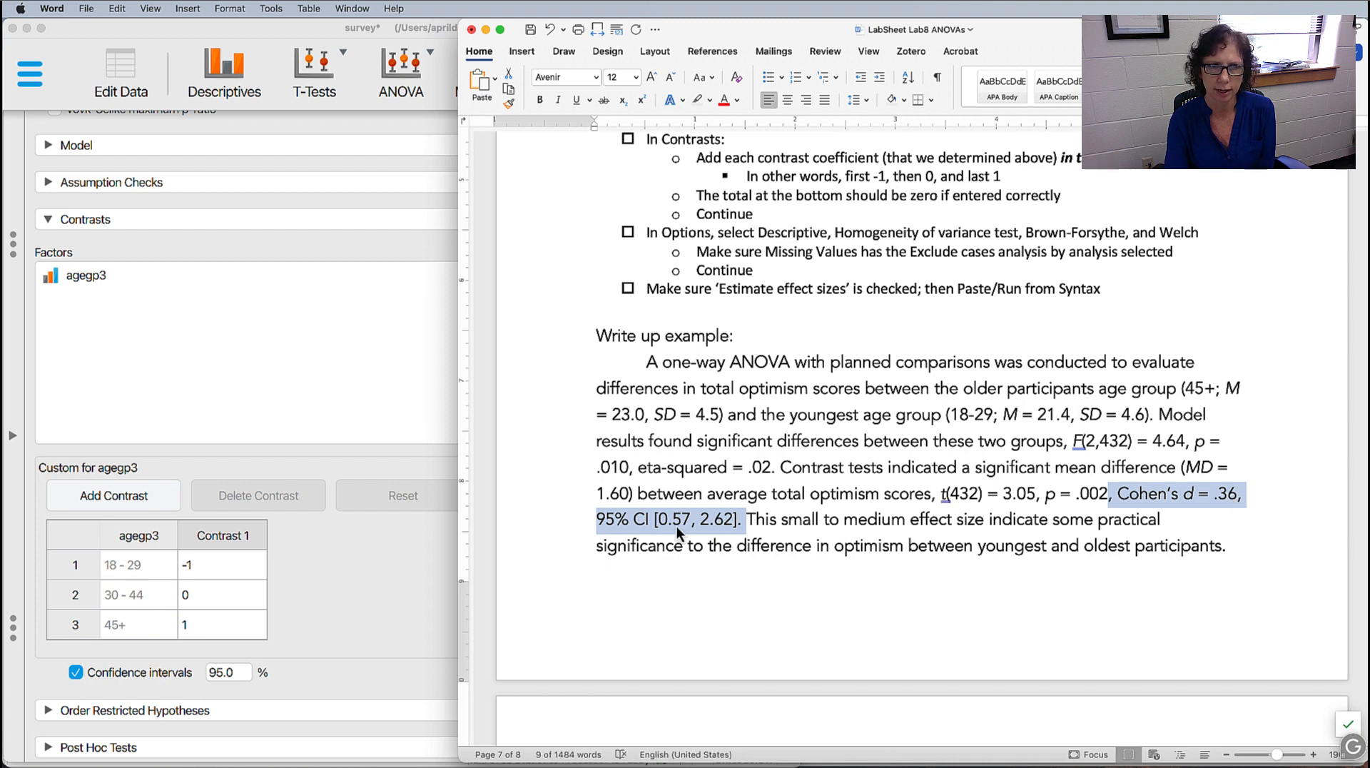
{"action": "left_click", "coordinate": [796, 524]}
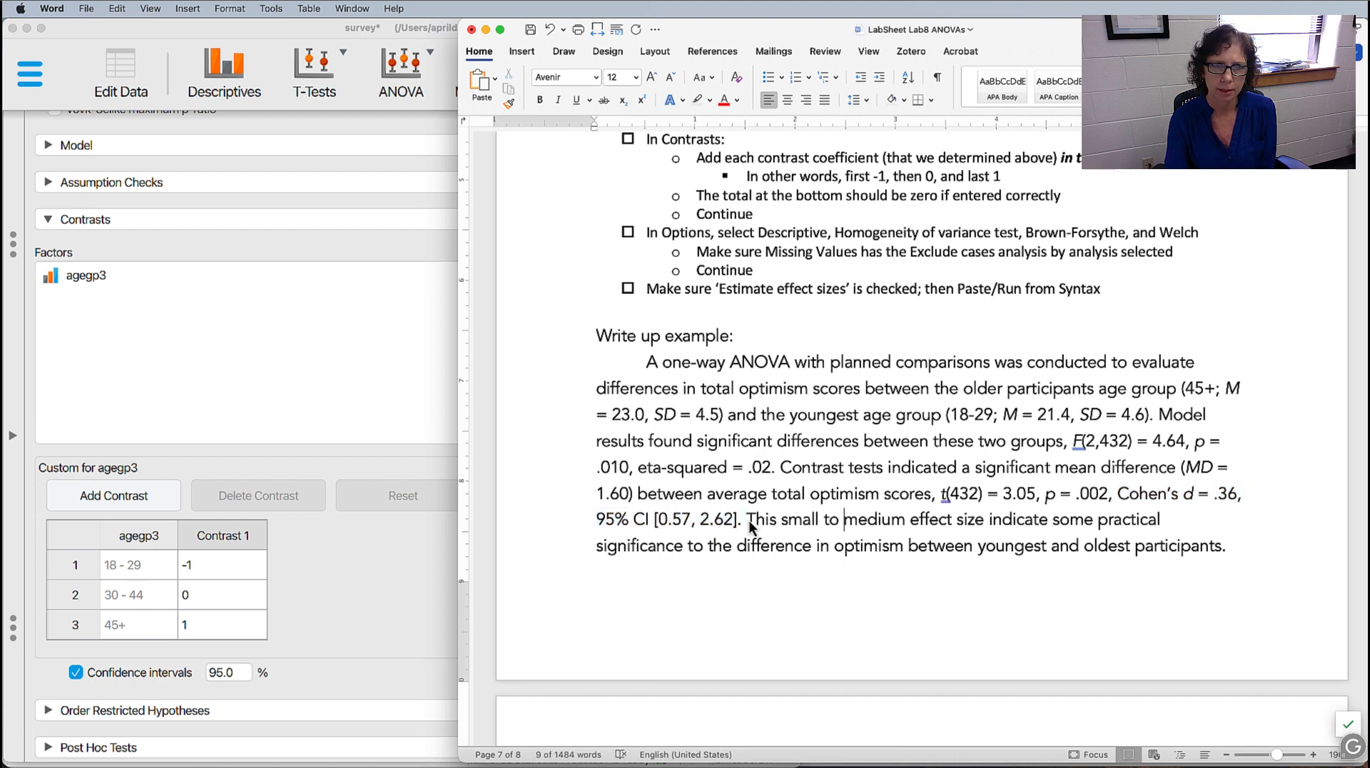
{"action": "left_click_drag", "start_coordinate": [748, 520], "coordinate": [1094, 549]}
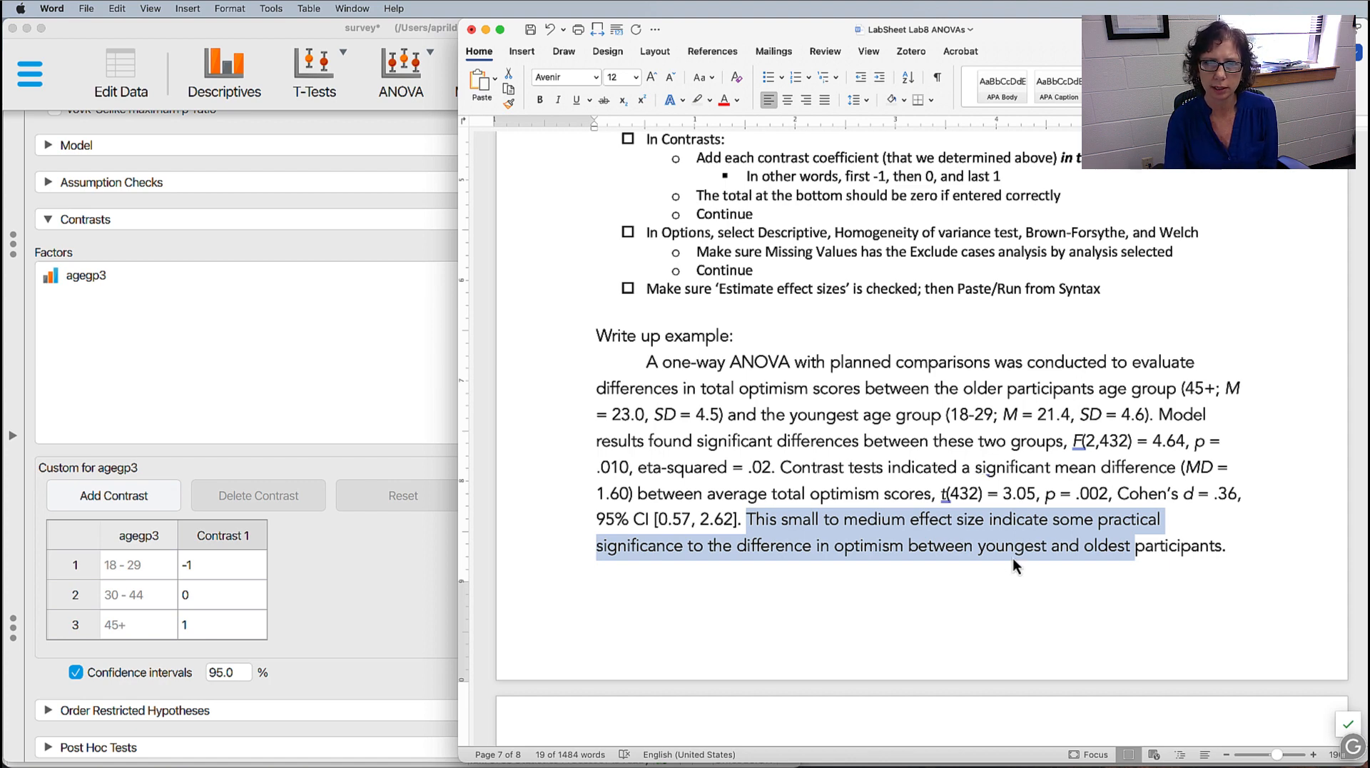
{"action": "left_click", "coordinate": [911, 523]}
{"action": "left_click_drag", "start_coordinate": [845, 524], "coordinate": [1053, 525]}
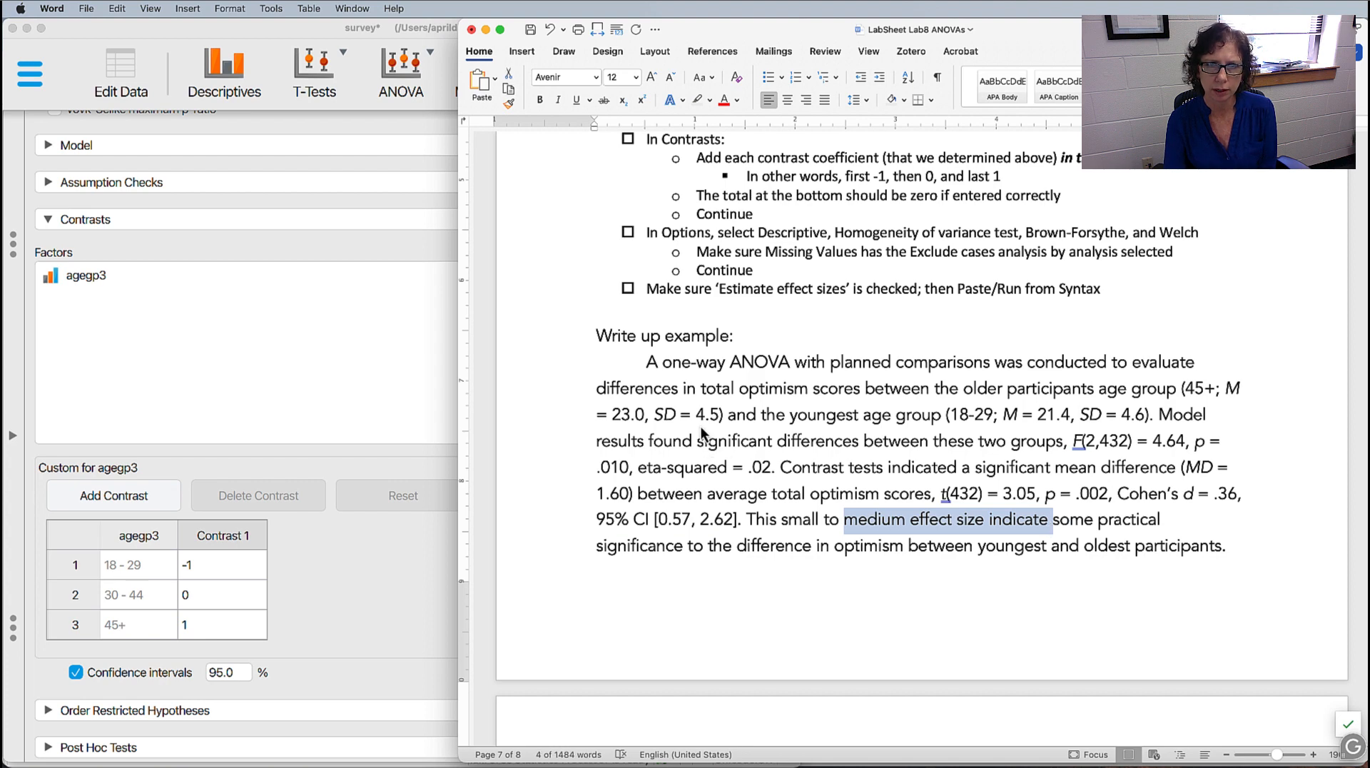
{"action": "left_click_drag", "start_coordinate": [639, 469], "coordinate": [774, 471]}
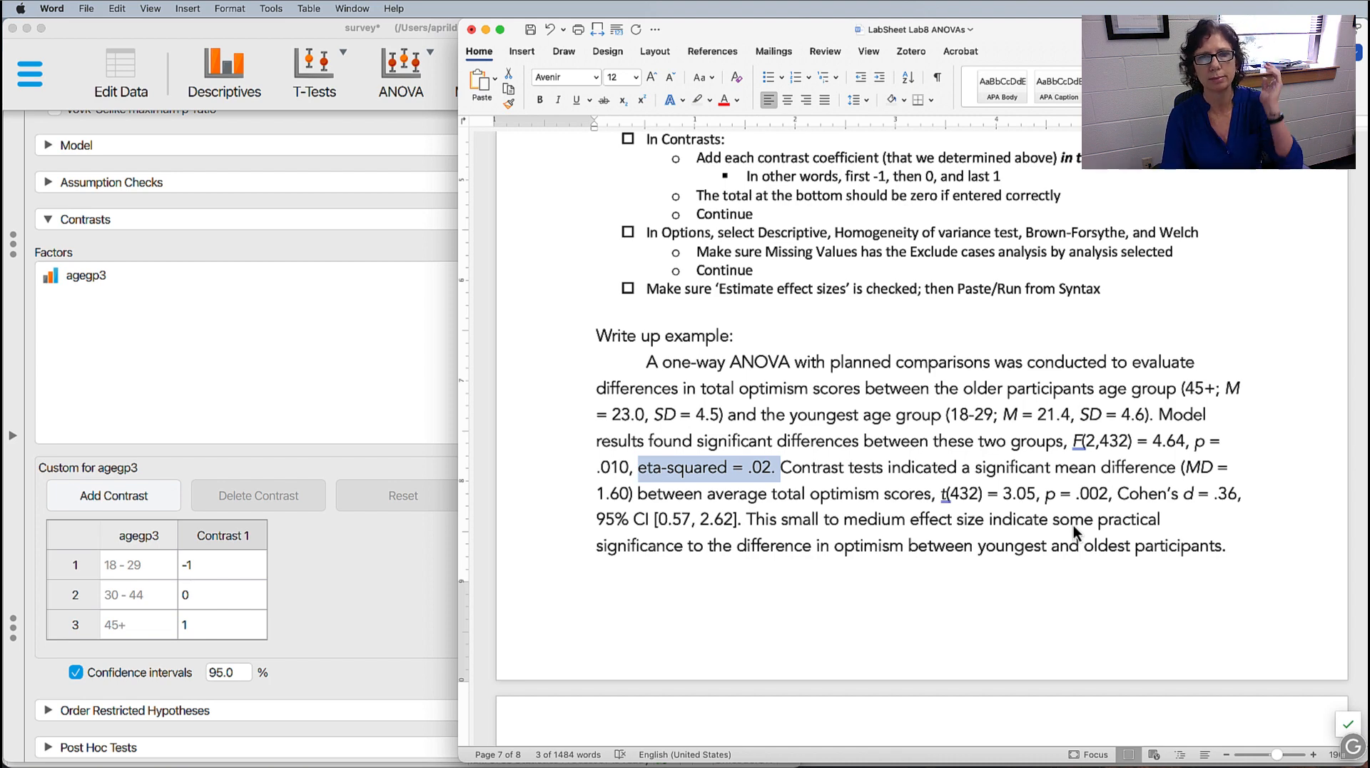
{"action": "scroll", "coordinate": [1074, 526], "scroll_direction": "down", "scroll_amount": 7}
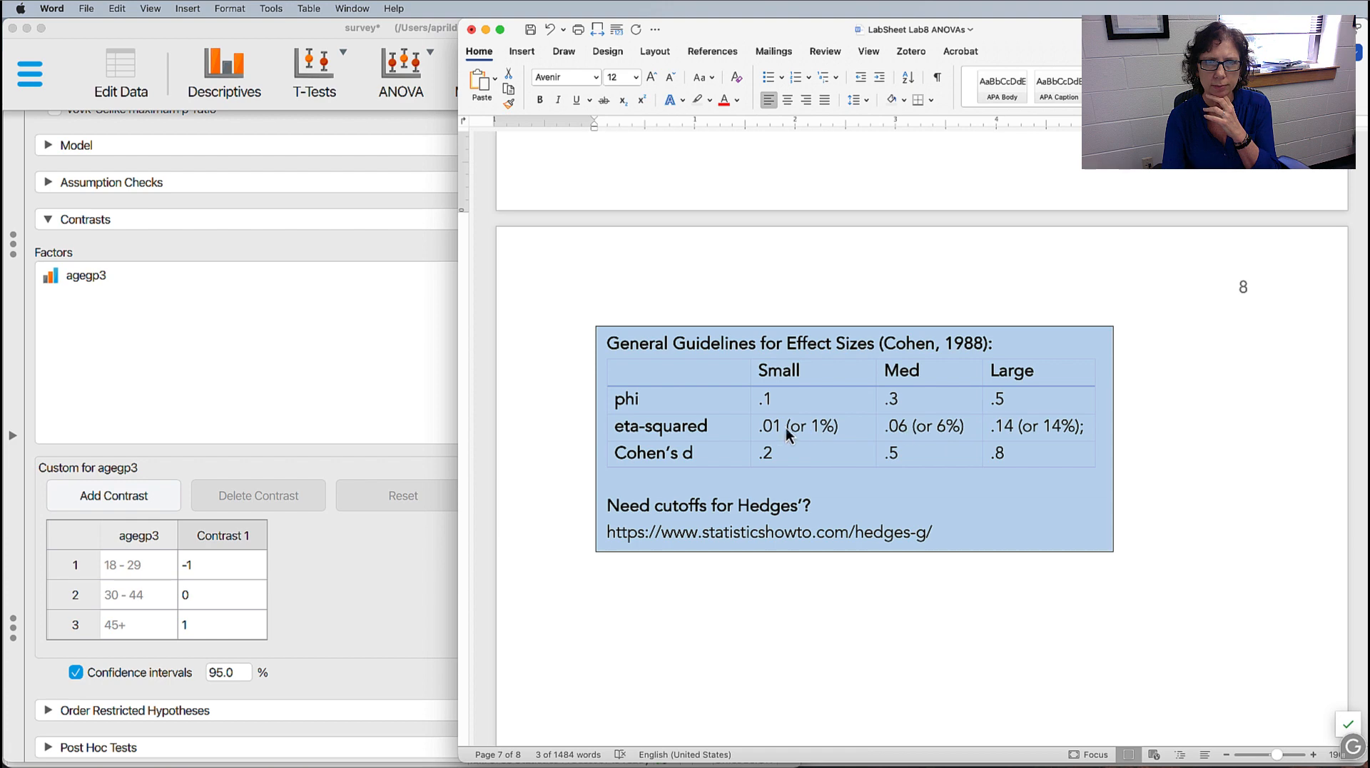
- Switch to JASP and review the custom contrast results and the settings of the Grp3 and Grp1 planned comparison analysis
{"action": "key", "text": "super+Tab"}
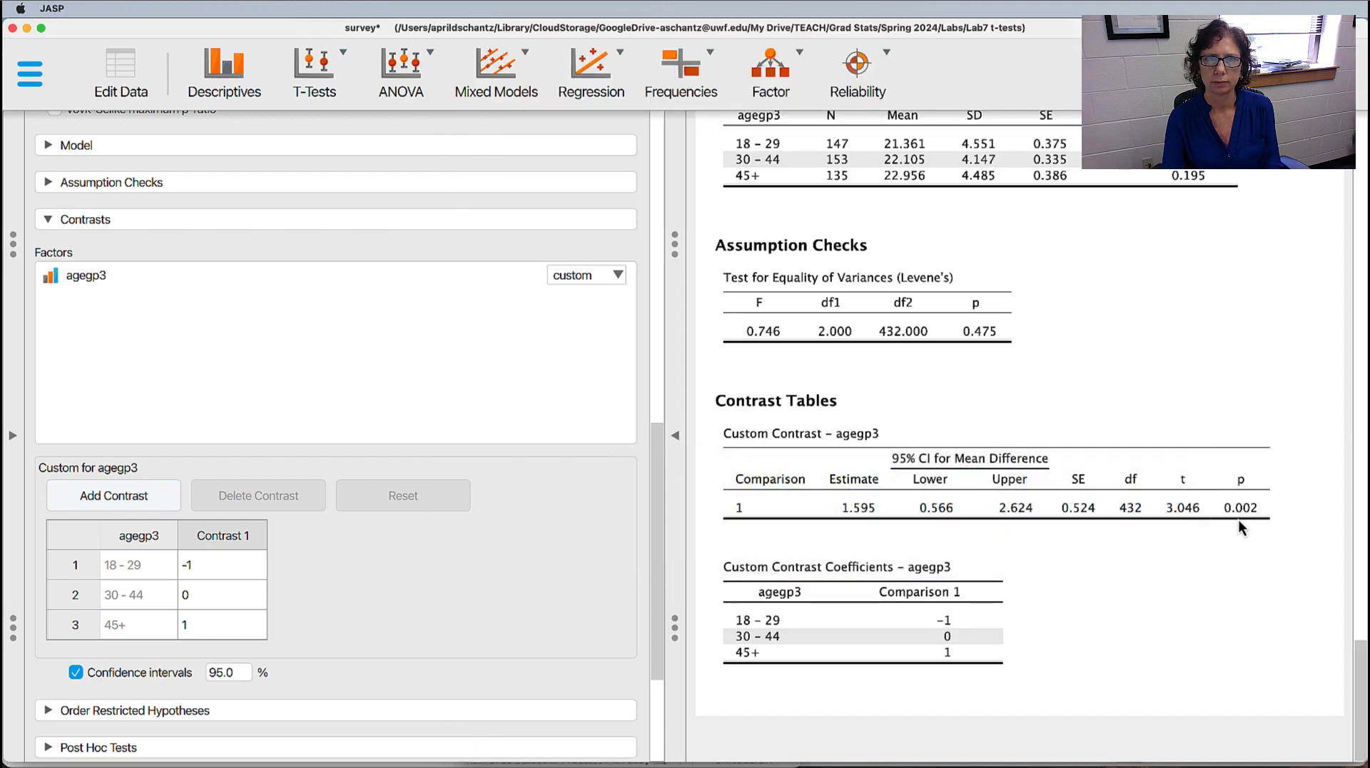
{"action": "scroll", "coordinate": [1158, 581], "scroll_direction": "up", "scroll_amount": 2}
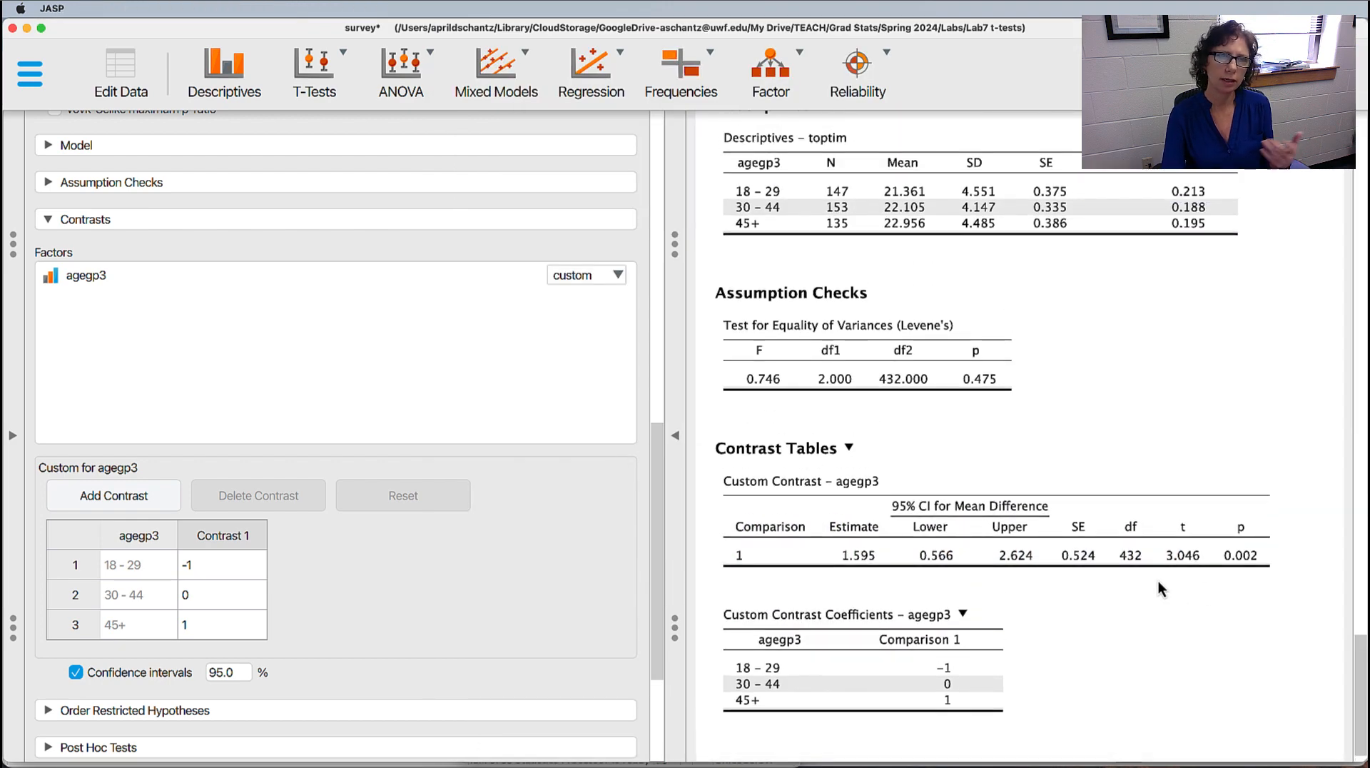
{"action": "scroll", "coordinate": [391, 539], "scroll_direction": "up", "scroll_amount": 3}
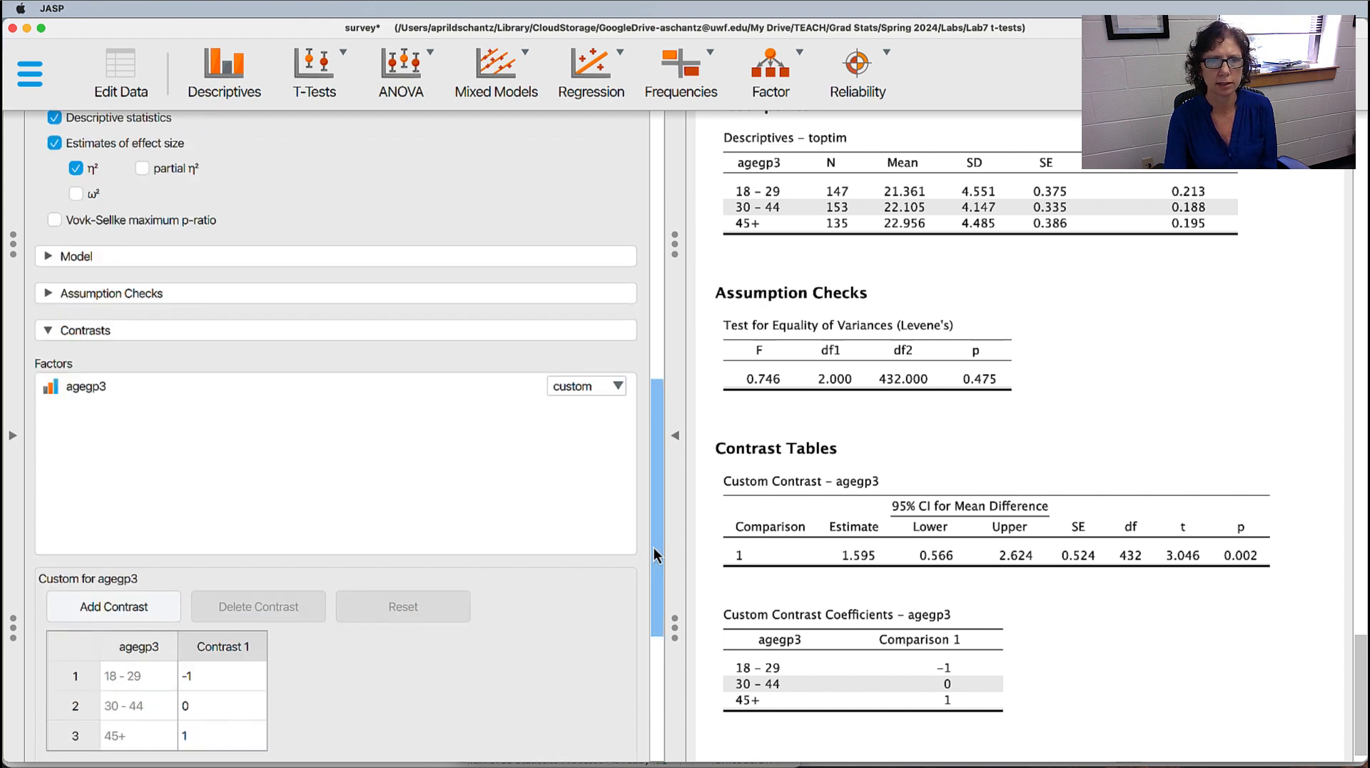
{"action": "left_click_drag", "start_coordinate": [653, 547], "coordinate": [628, 229]}
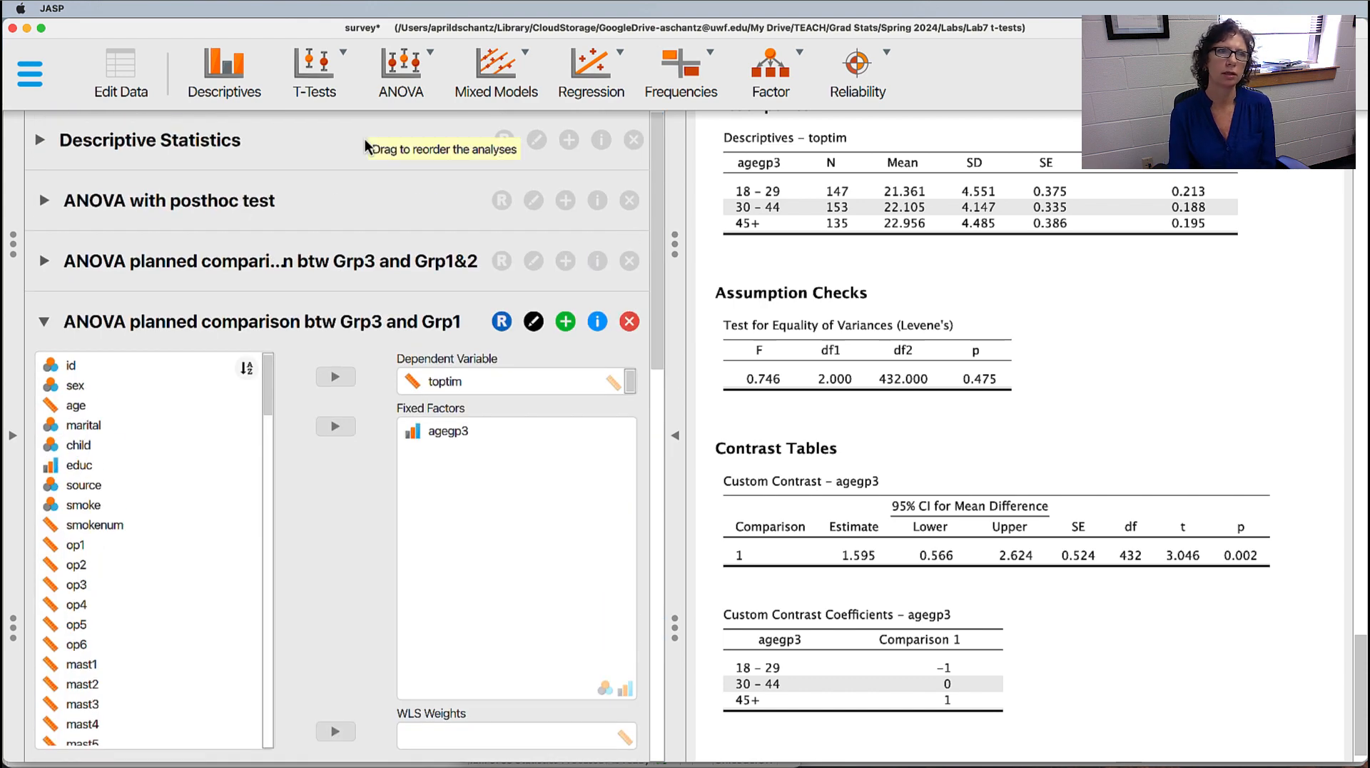